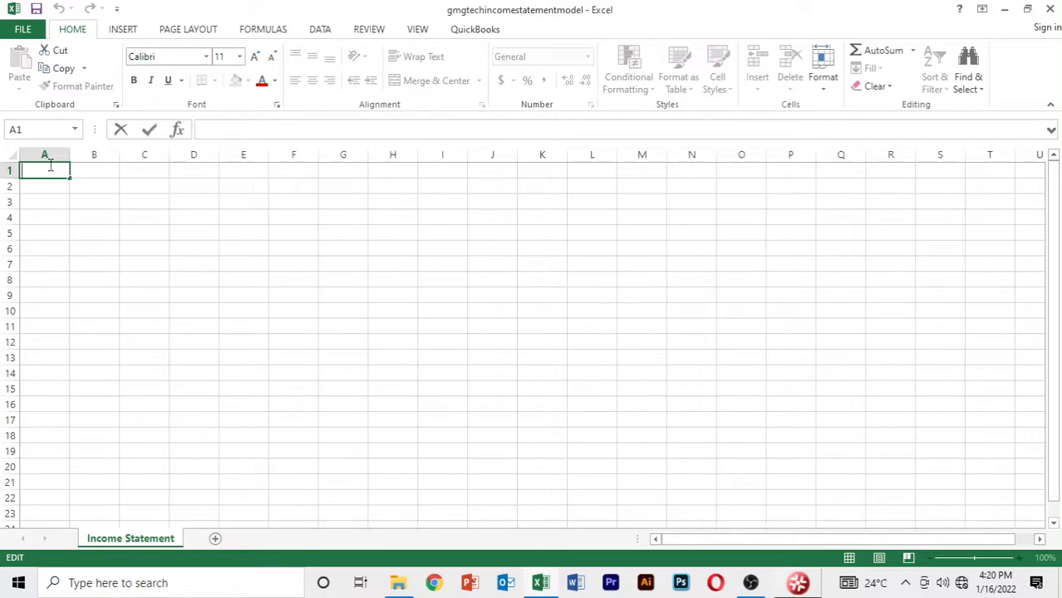
pyautogui.click(118, 246)
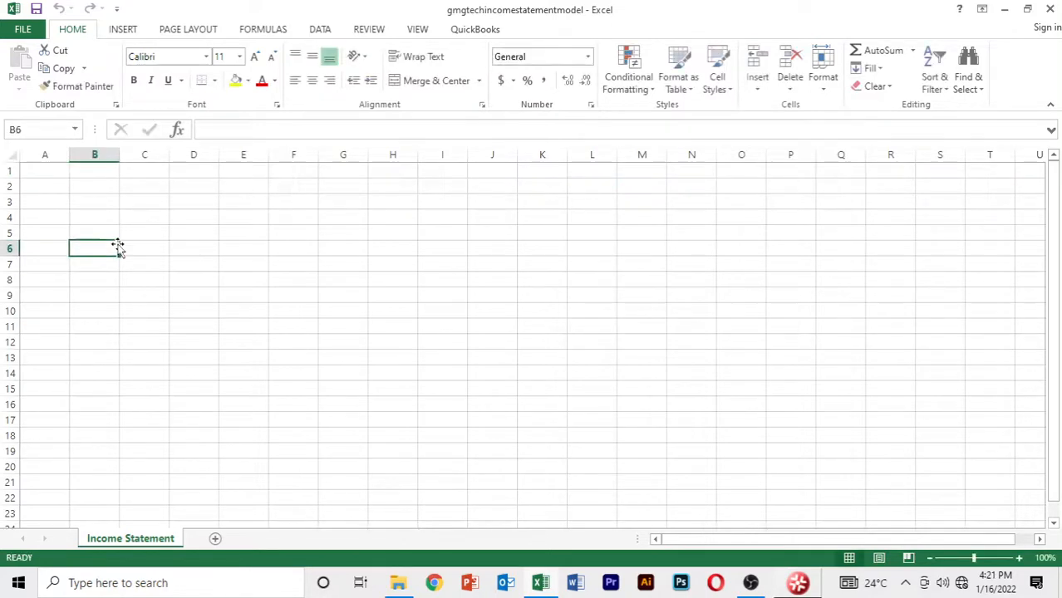
pyautogui.click(128, 180)
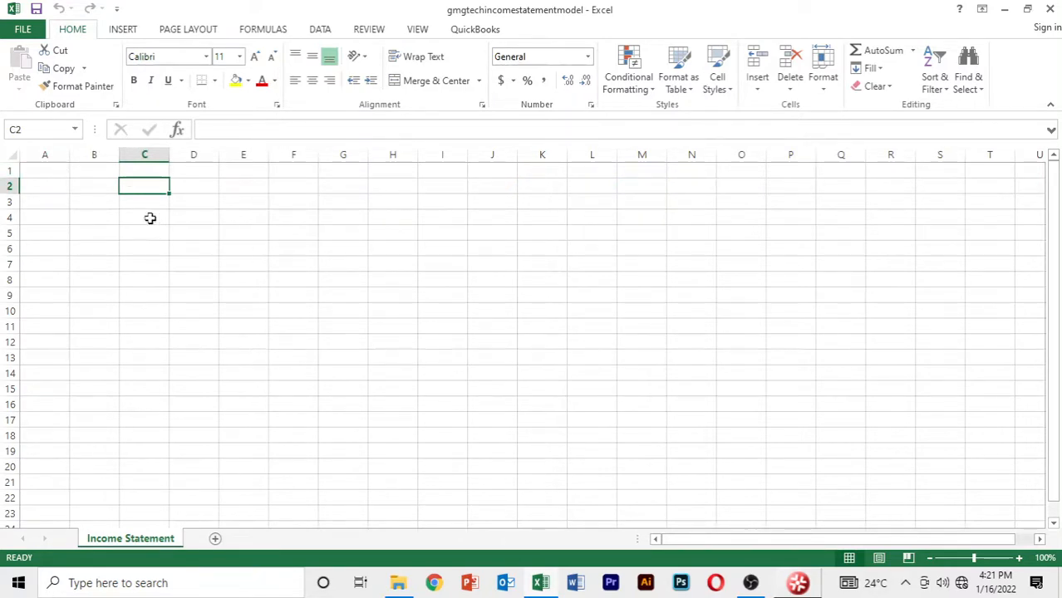
pyautogui.click(120, 202)
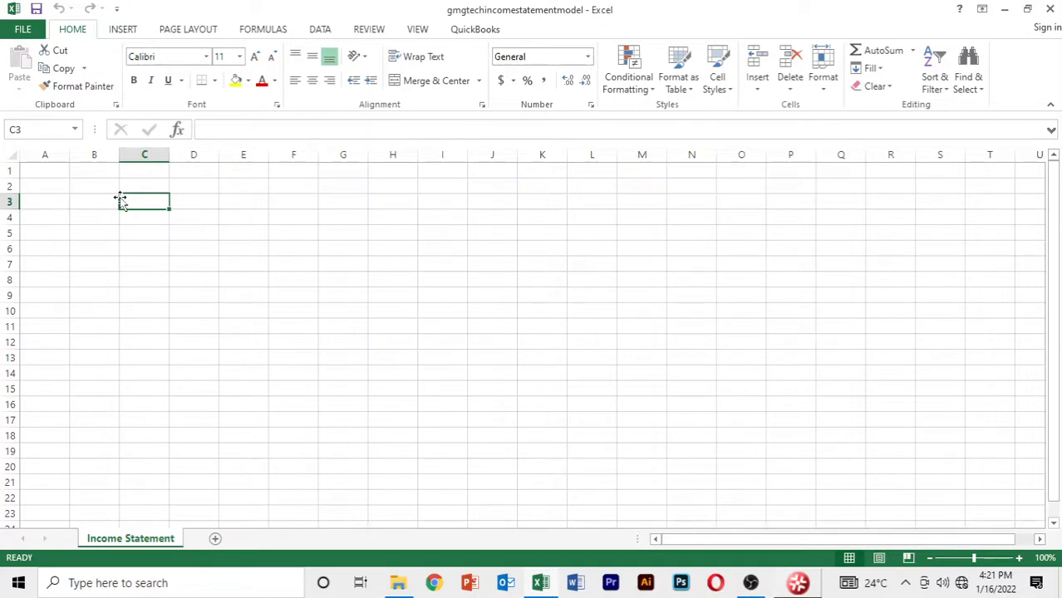
pyautogui.click(54, 164)
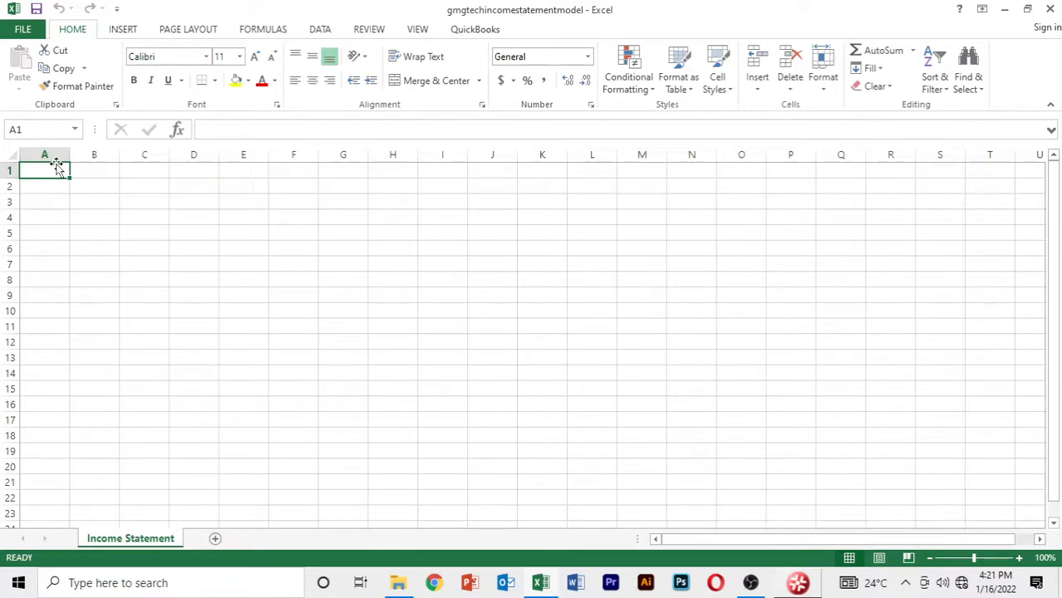
pyautogui.click(115, 171)
pyautogui.click(47, 173)
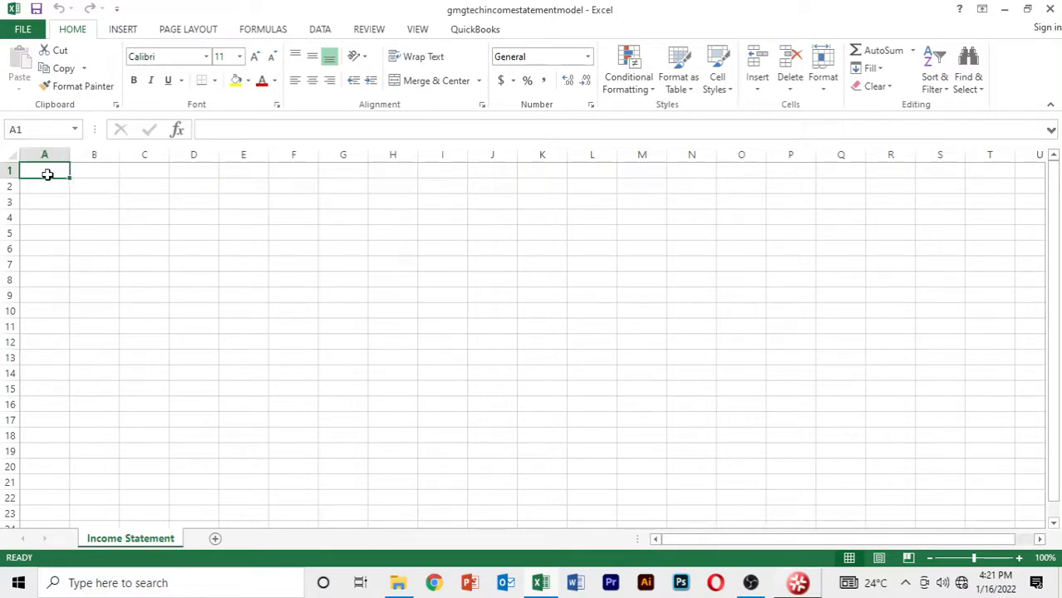
pyautogui.click(123, 170)
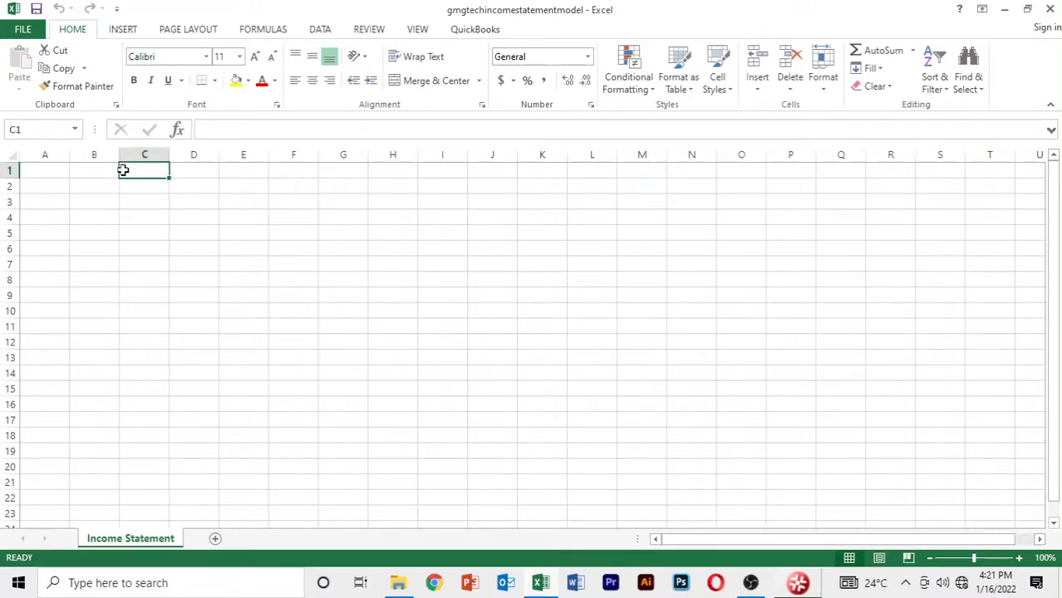
# Set the height of row 1 to 30.
pyautogui.click(45, 174)
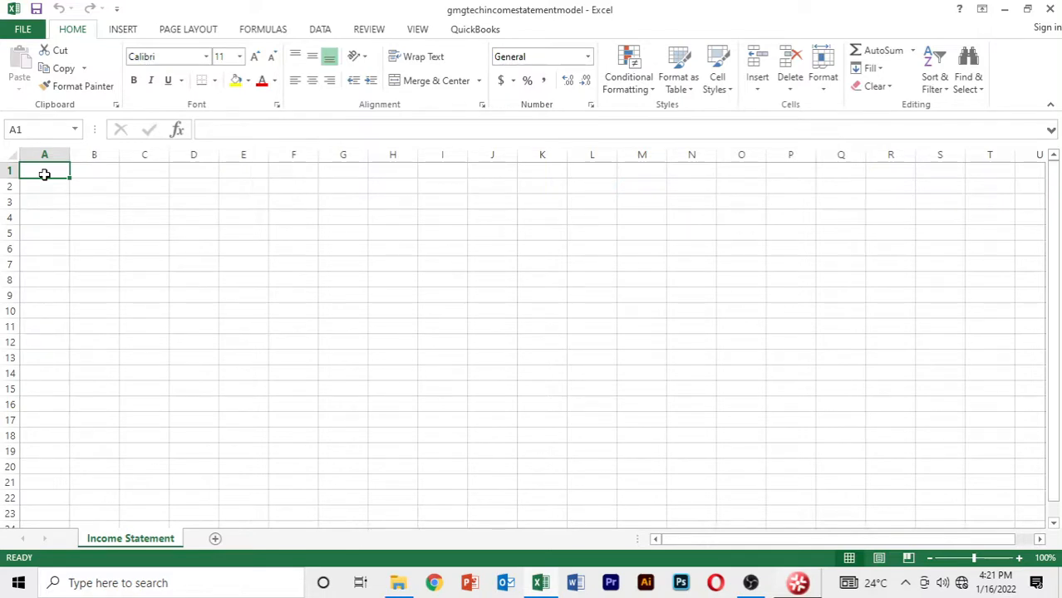
pyautogui.press('alt')
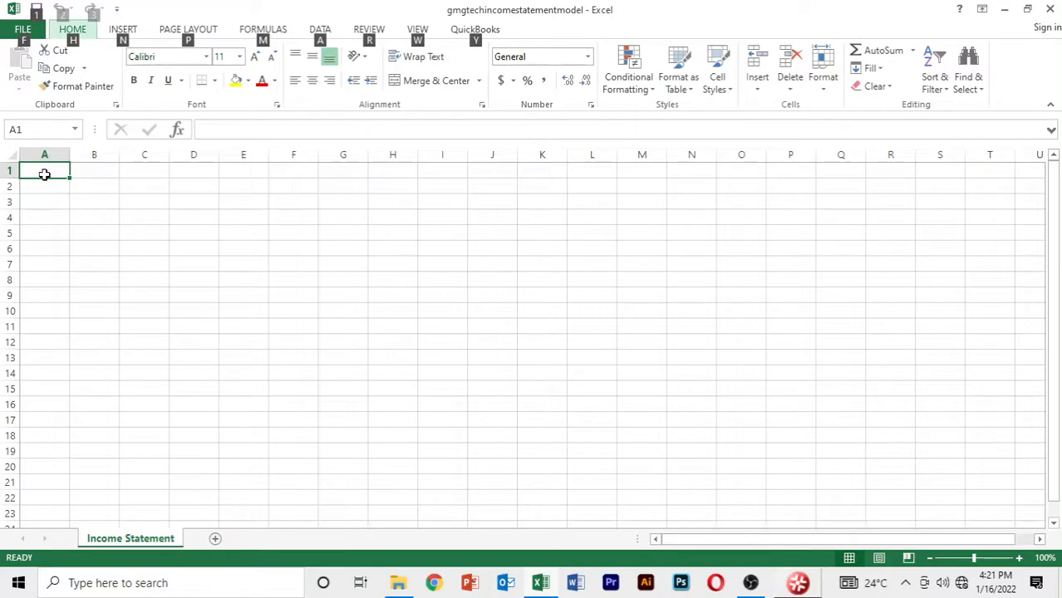
pyautogui.press('h')
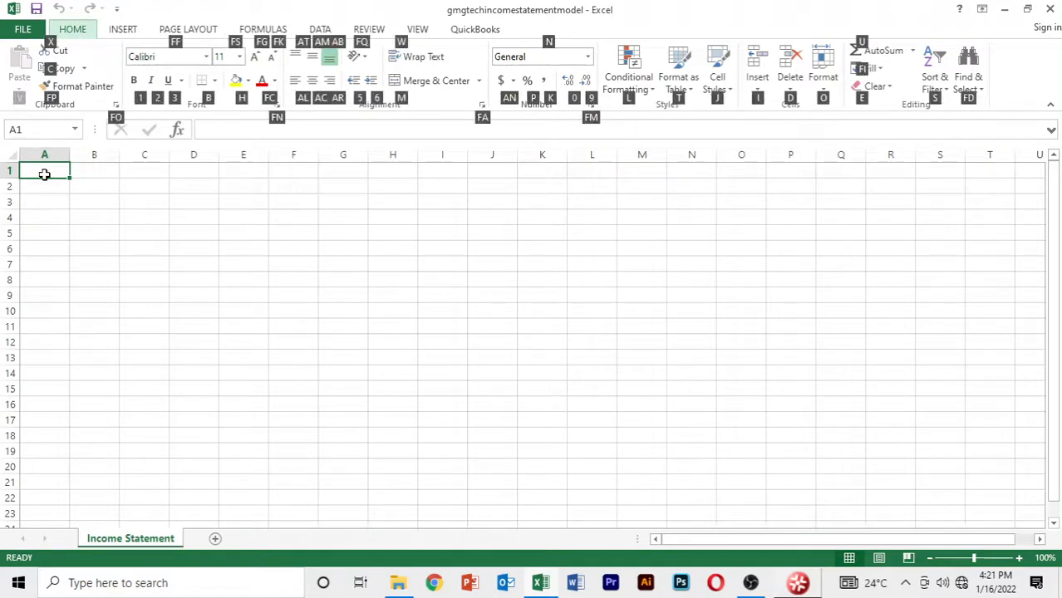
pyautogui.press('o')
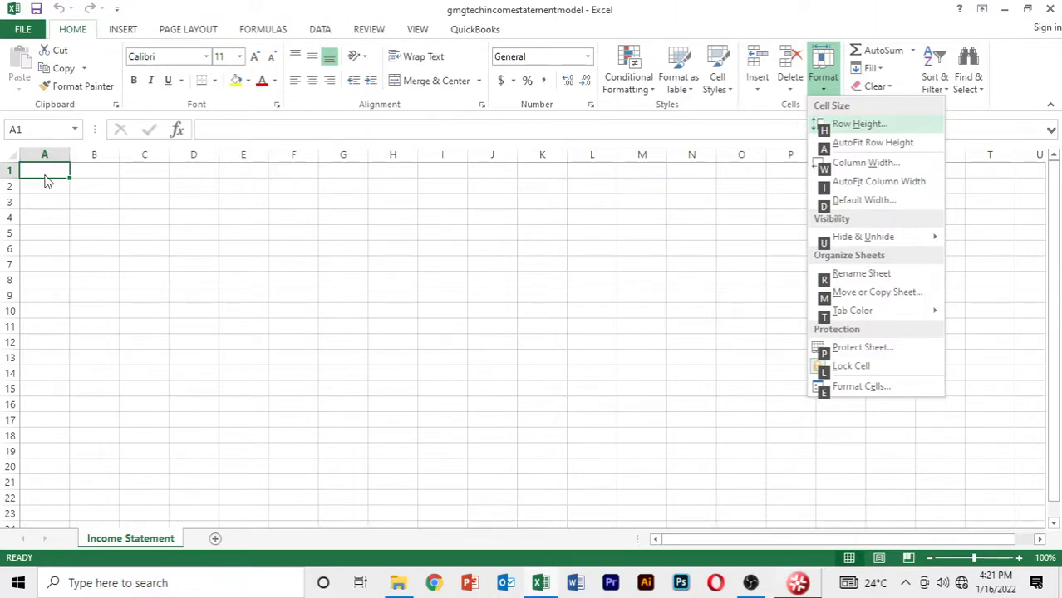
pyautogui.press('h')
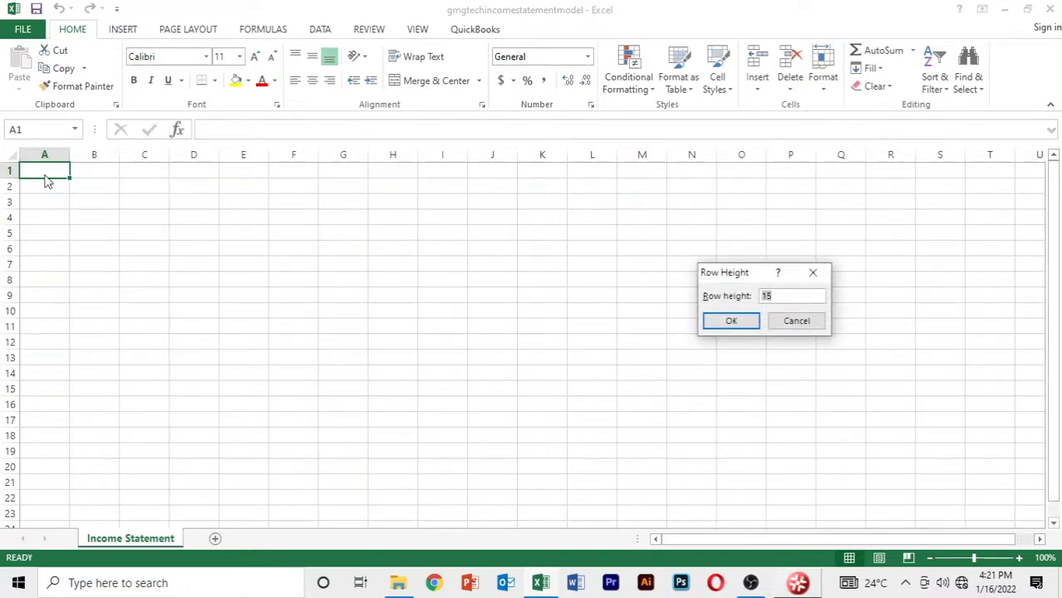
pyautogui.write('30')
pyautogui.click(734, 324)
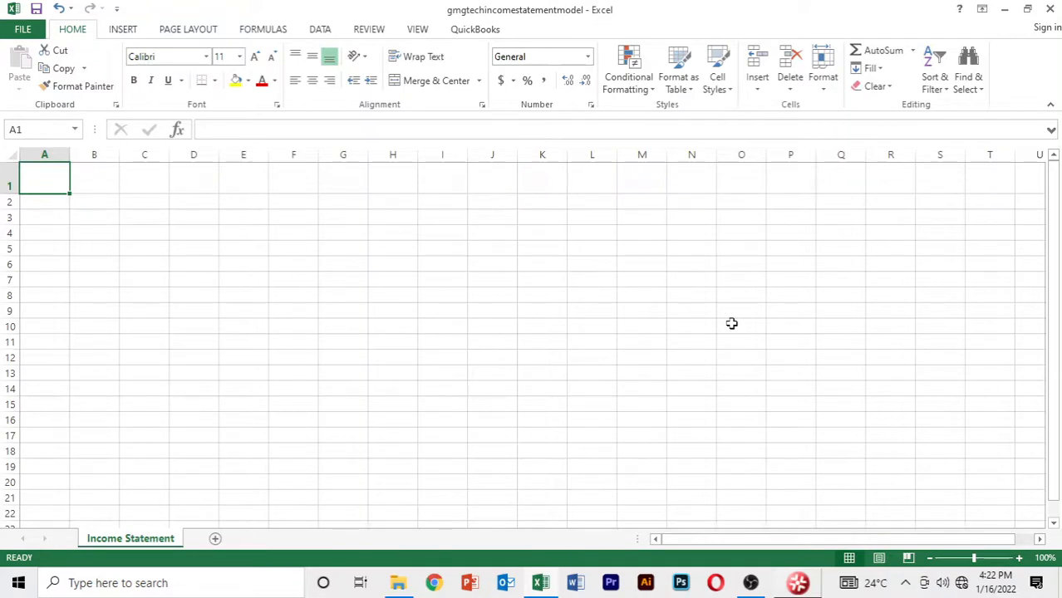
# Enter the title "GMG Tech (Pvt) Limited Statement of Comprehensive Income" in cell A1.
pyautogui.write('GMG')
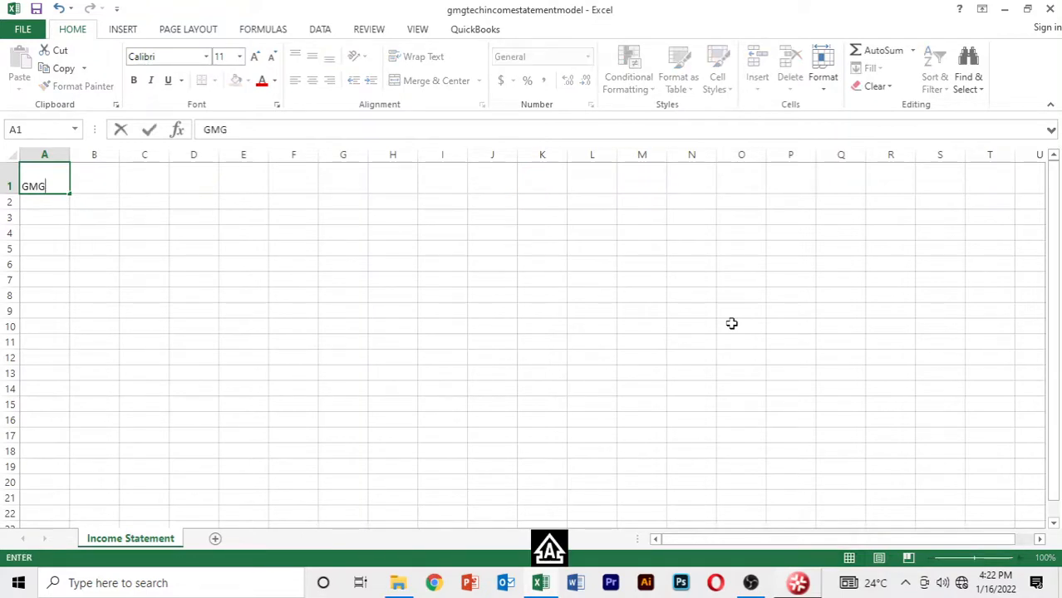
pyautogui.write(' Tech')
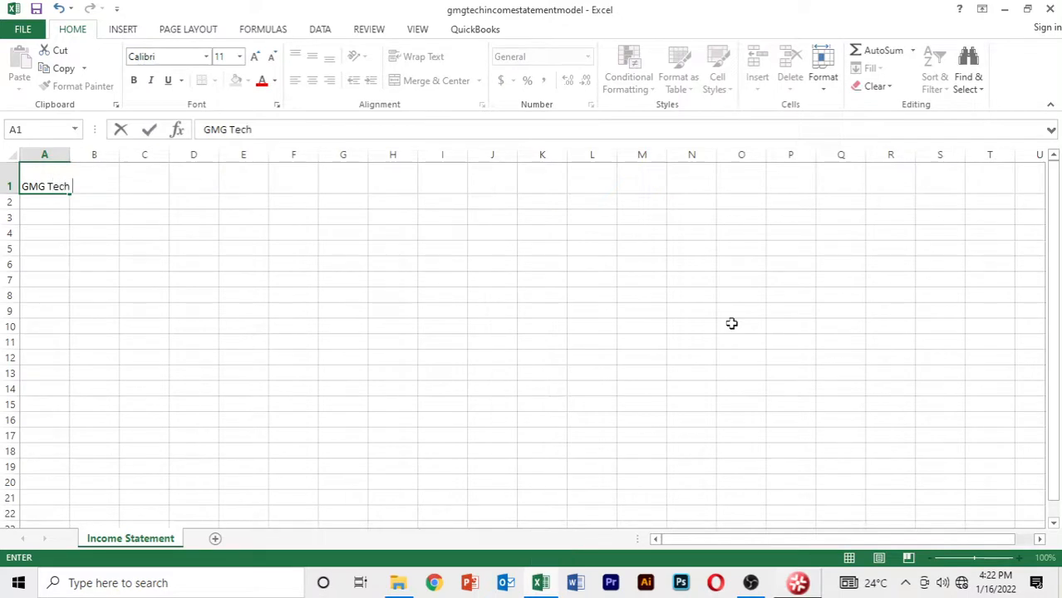
pyautogui.write(' (PV')
pyautogui.press('BackSpace')
pyautogui.write('vt) Lim')
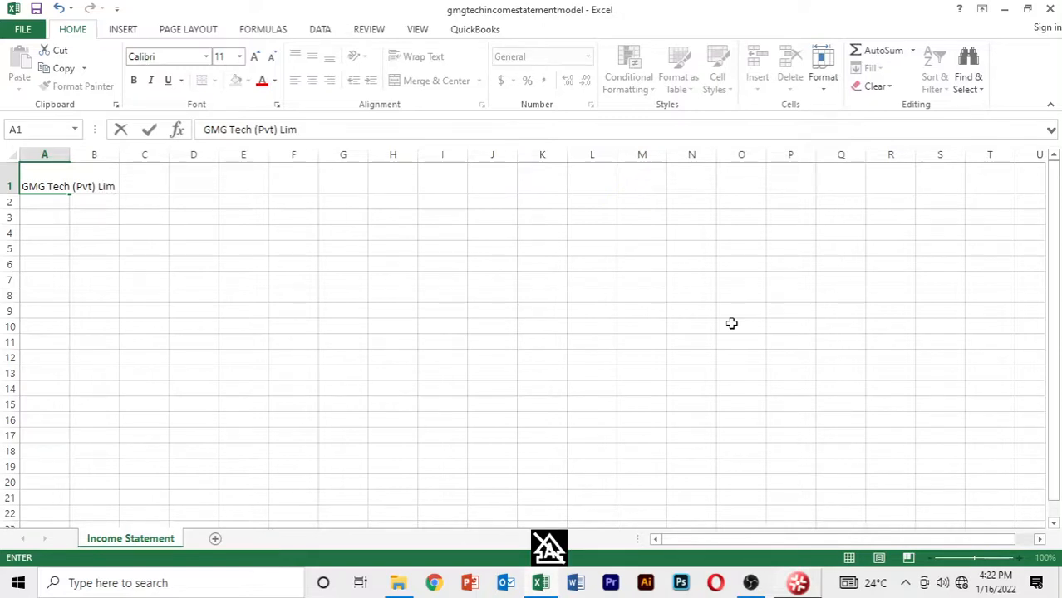
pyautogui.write('i')
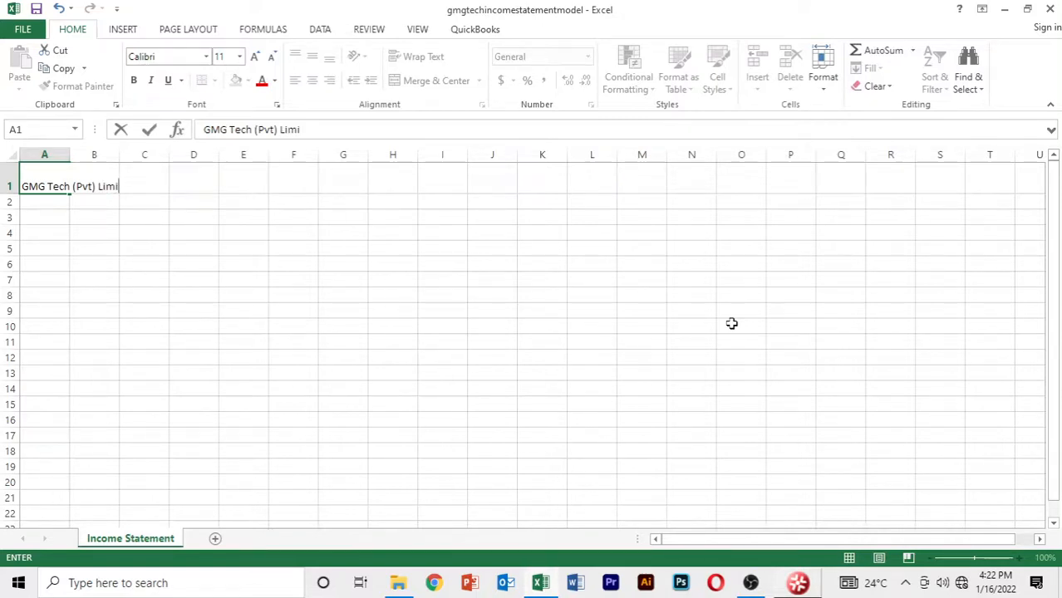
pyautogui.write('ted Statement ')
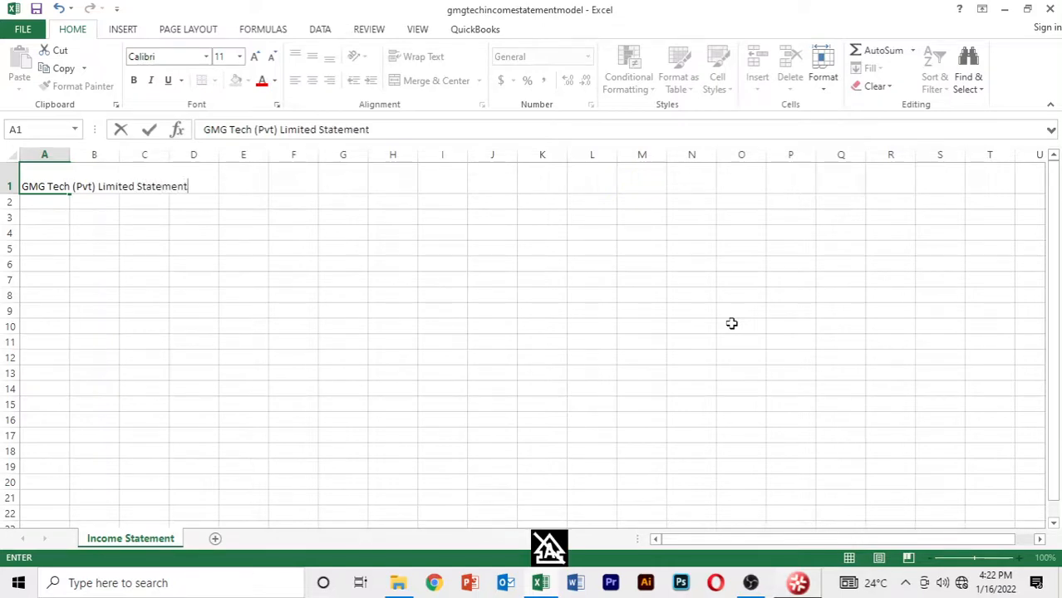
pyautogui.write('of ')
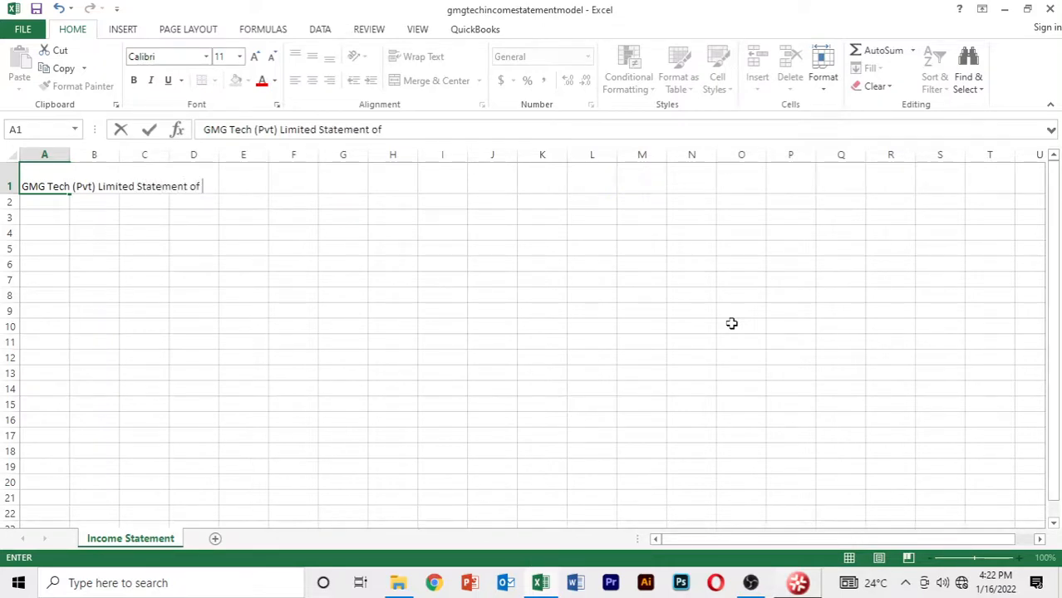
pyautogui.write('Compr')
pyautogui.press('BackSpace')
pyautogui.press('BackSpace')
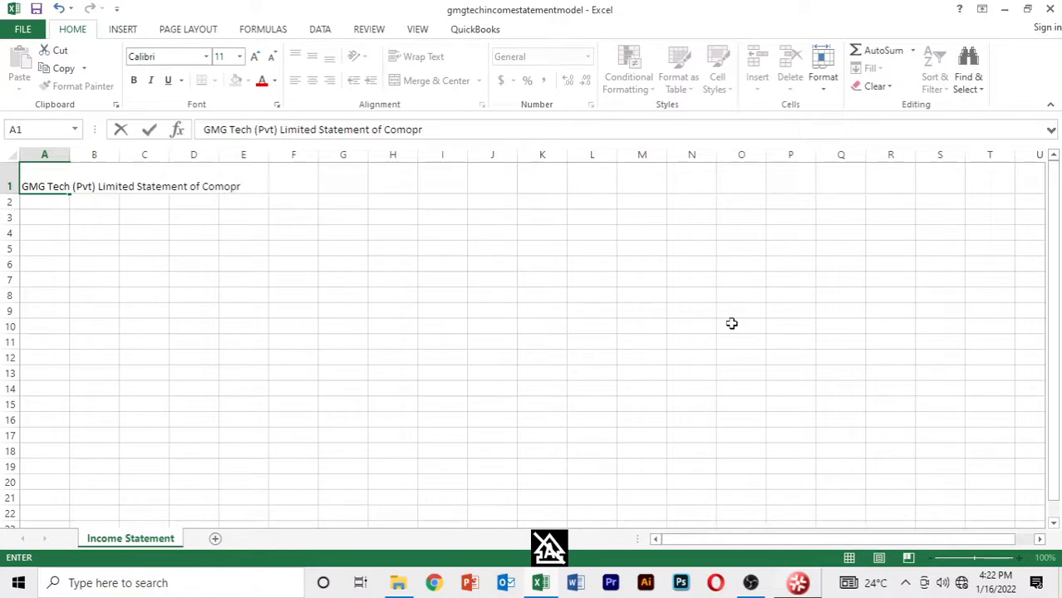
pyautogui.write('preh')
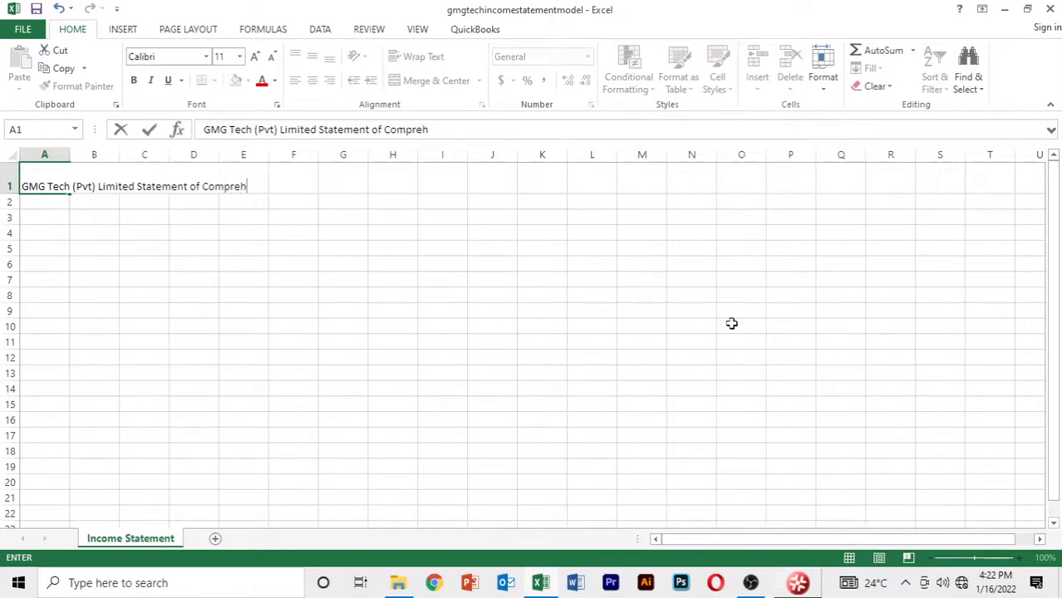
pyautogui.write('ensive In')
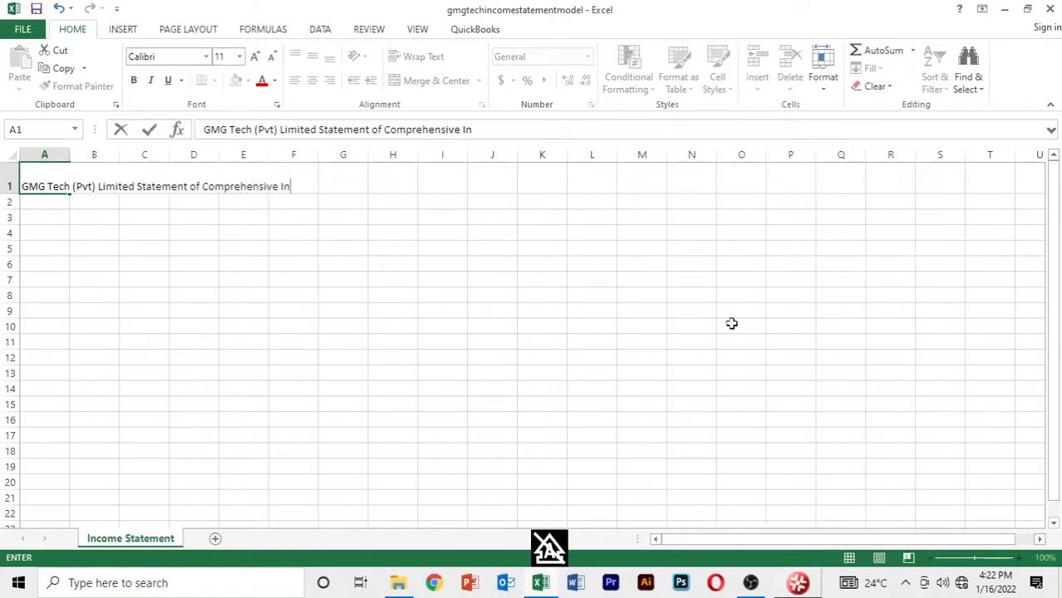
pyautogui.write('come')
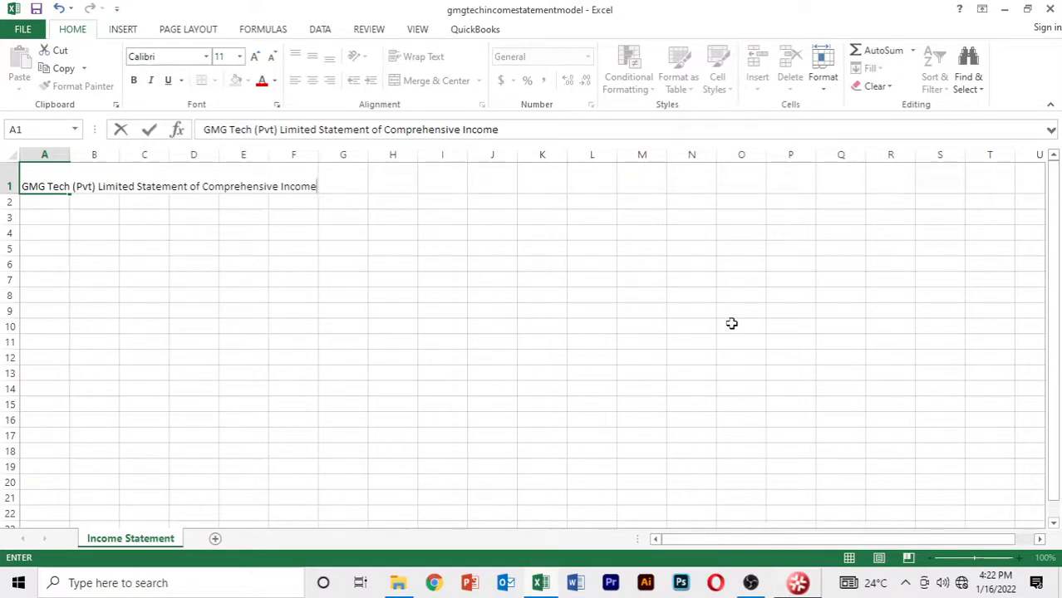
pyautogui.press('Return')
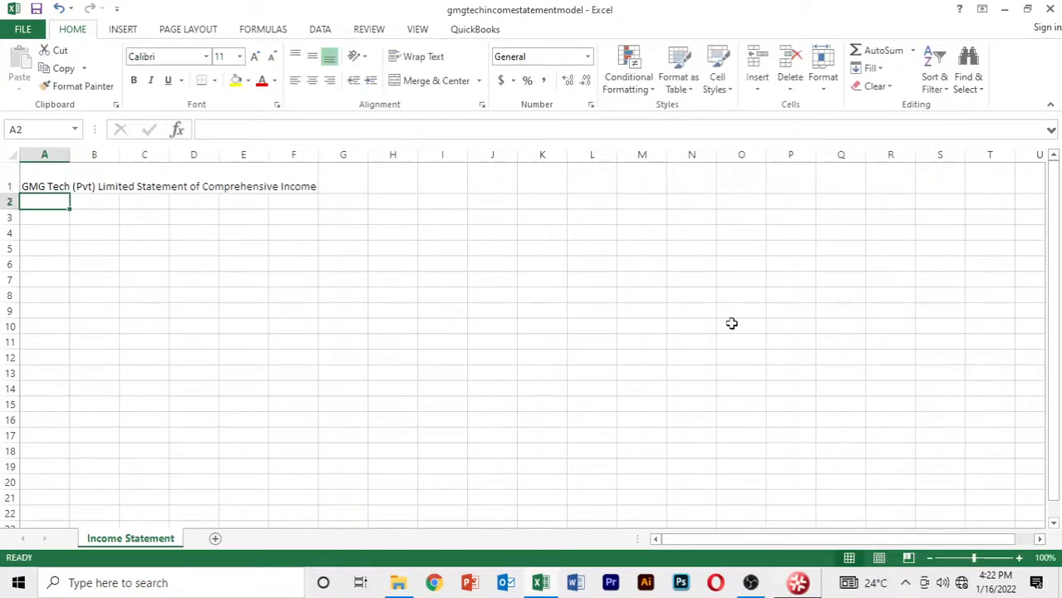
# Make the statement title in cell A1 bold.
pyautogui.press('Up')
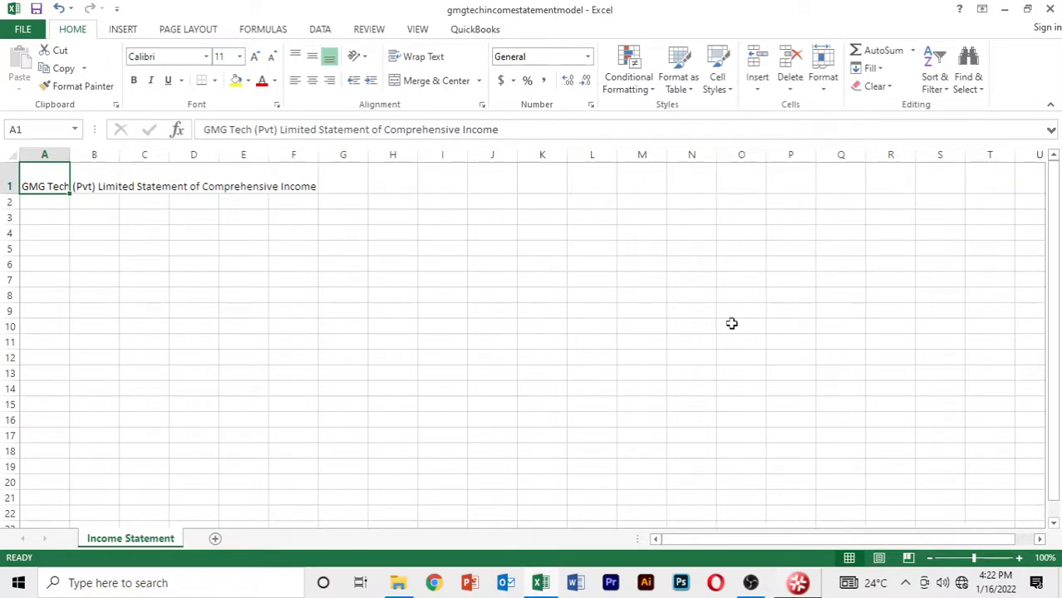
pyautogui.press('Down')
pyautogui.press('Up')
pyautogui.hotkey('ctrl', 'b')
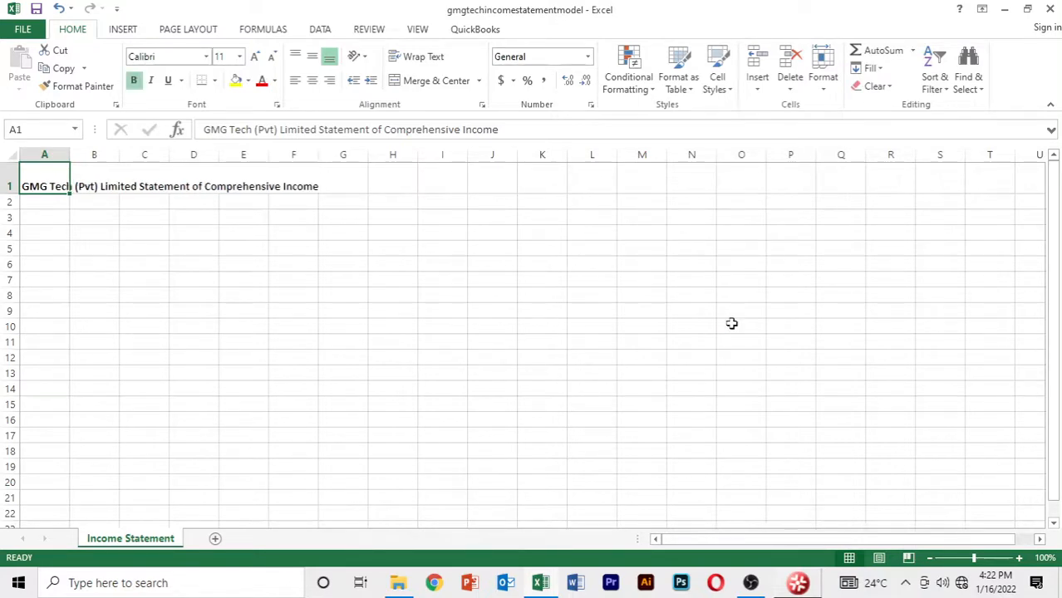
pyautogui.press('Return')
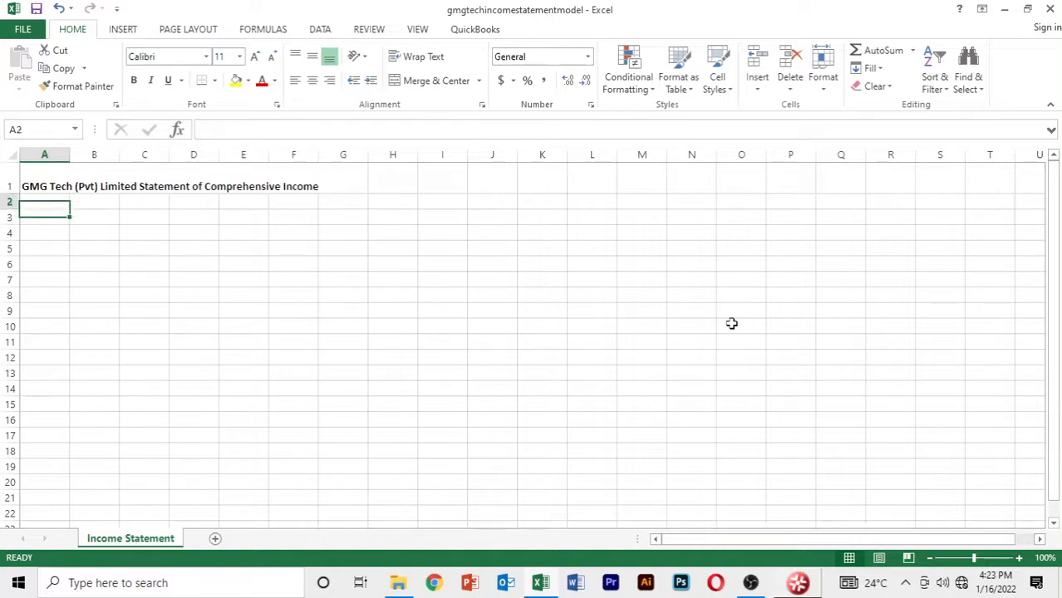
pyautogui.press('Up')
pyautogui.press('Down')
pyautogui.press('Down')
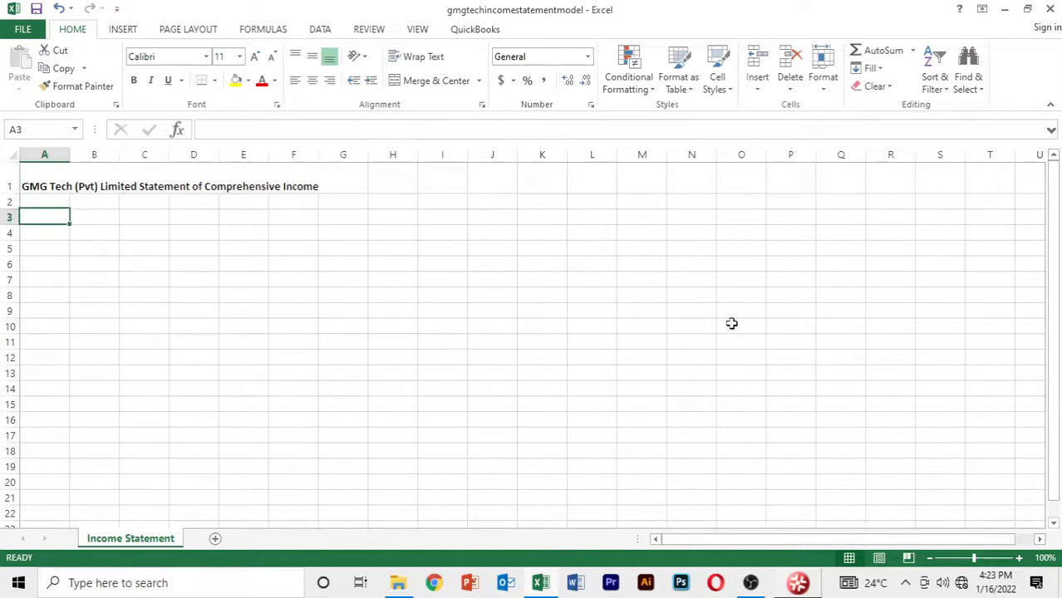
pyautogui.press('Up')
pyautogui.press('Up')
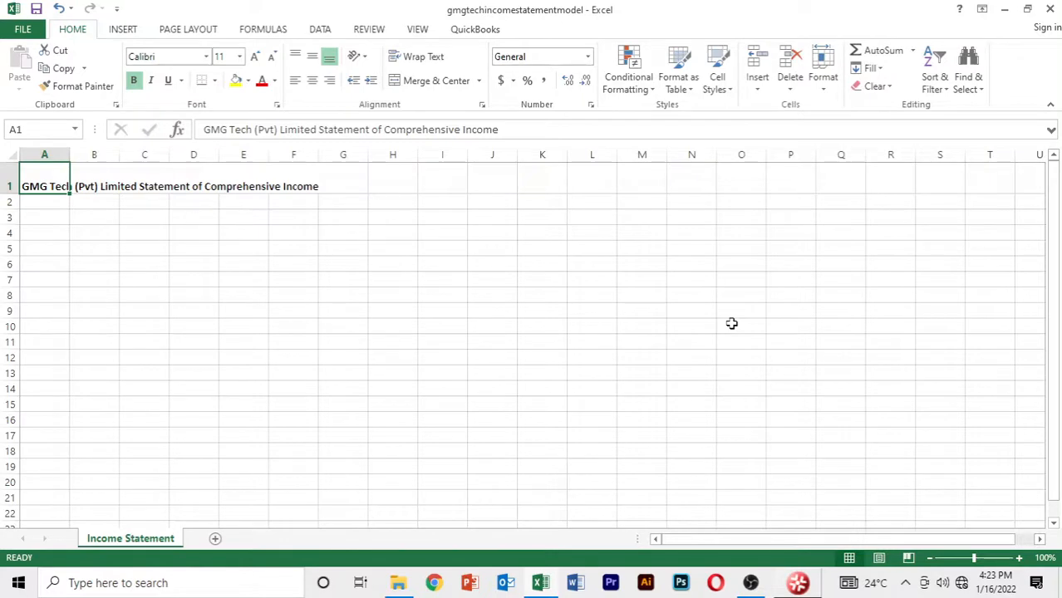
pyautogui.click(223, 266)
# Set the vertical text alignment of the title in cell A1 to Center.
pyautogui.click(35, 186)
pyautogui.hotkey('ctrl', '1')
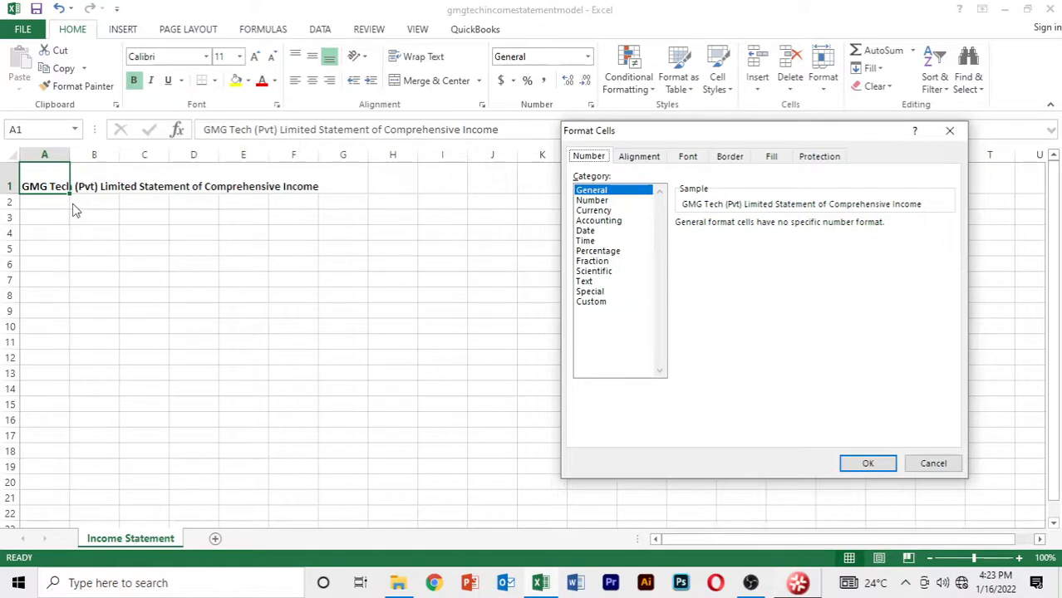
pyautogui.click(647, 160)
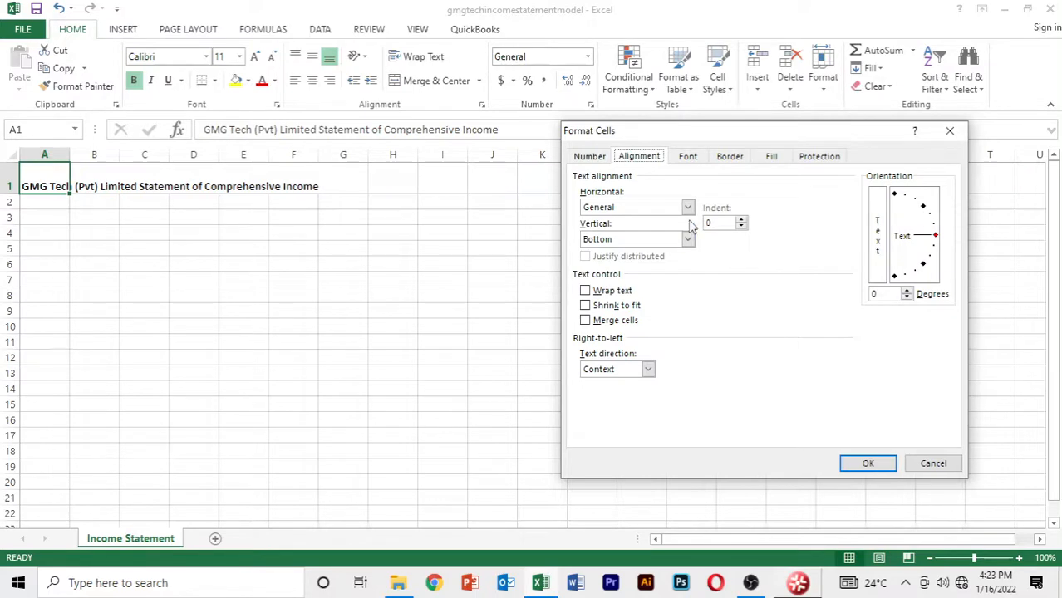
pyautogui.click(688, 240)
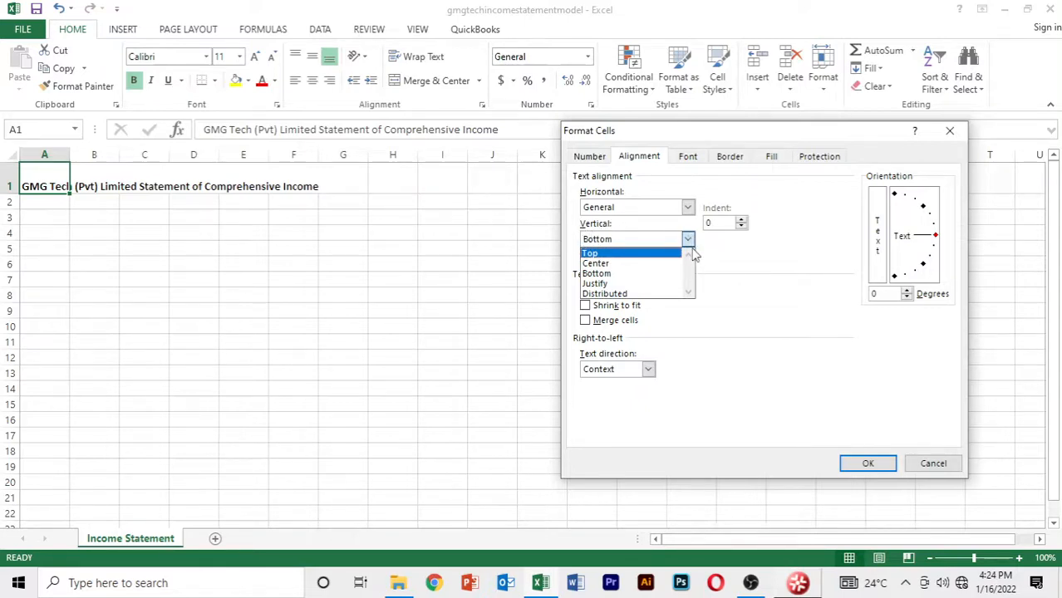
pyautogui.click(594, 264)
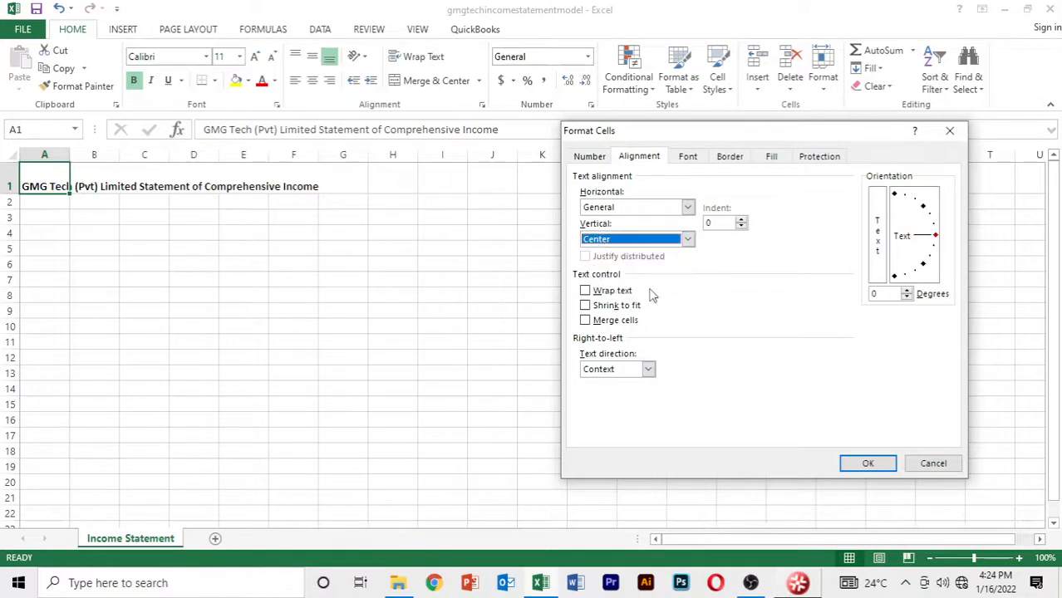
pyautogui.click(866, 465)
pyautogui.click(76, 291)
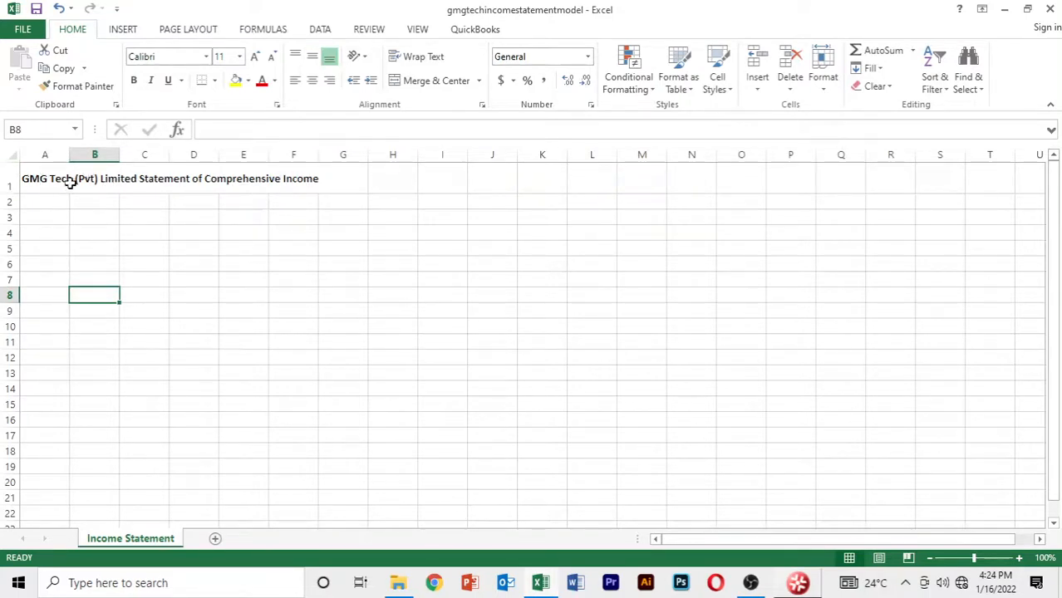
pyautogui.click(41, 179)
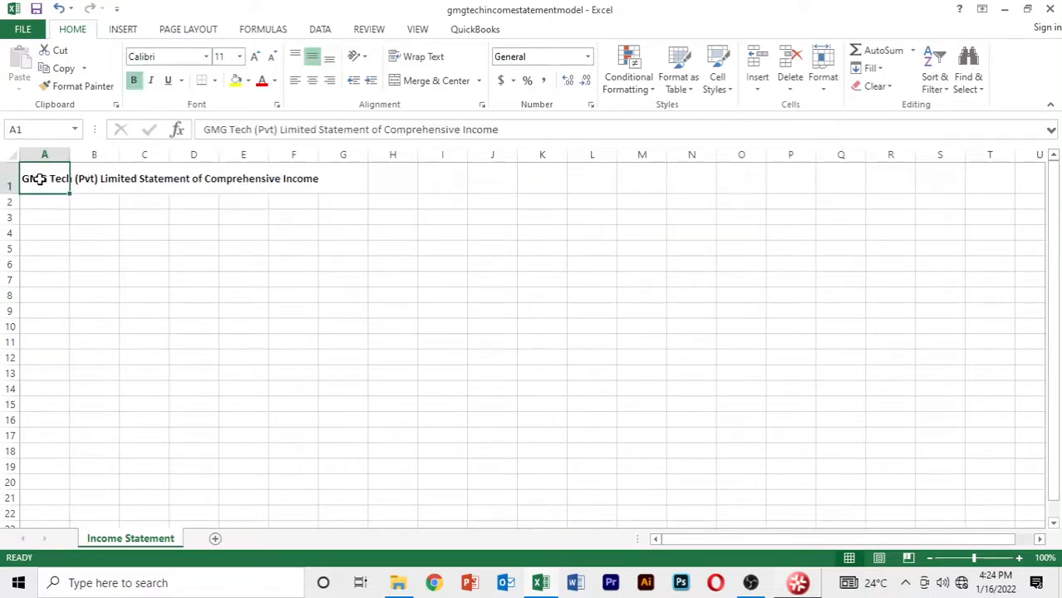
pyautogui.click(93, 253)
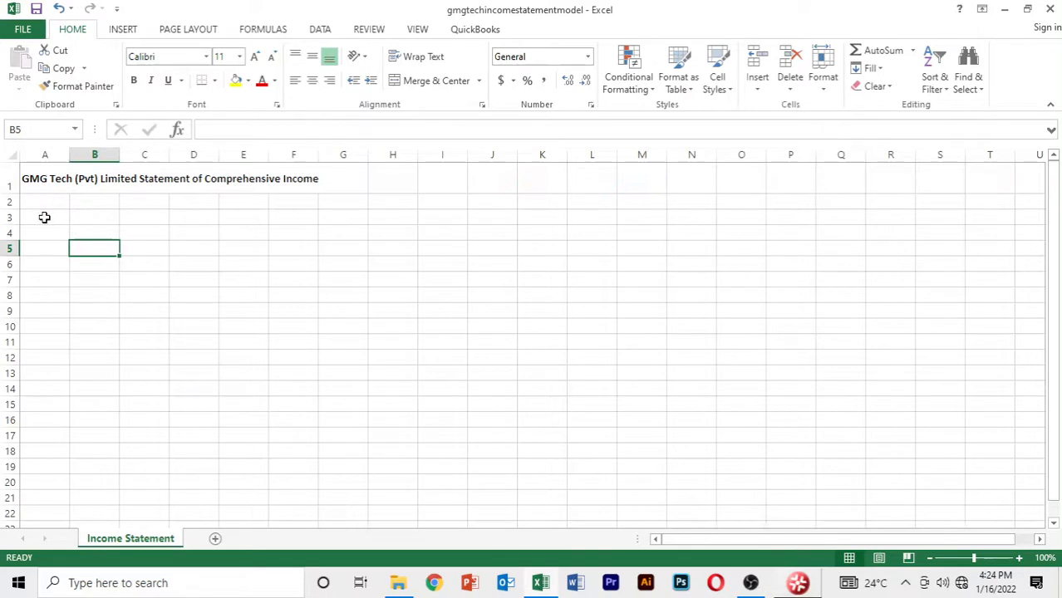
# Enter the period heading "Period Ending December 31, ZWL'" in cell A3.
pyautogui.click(44, 217)
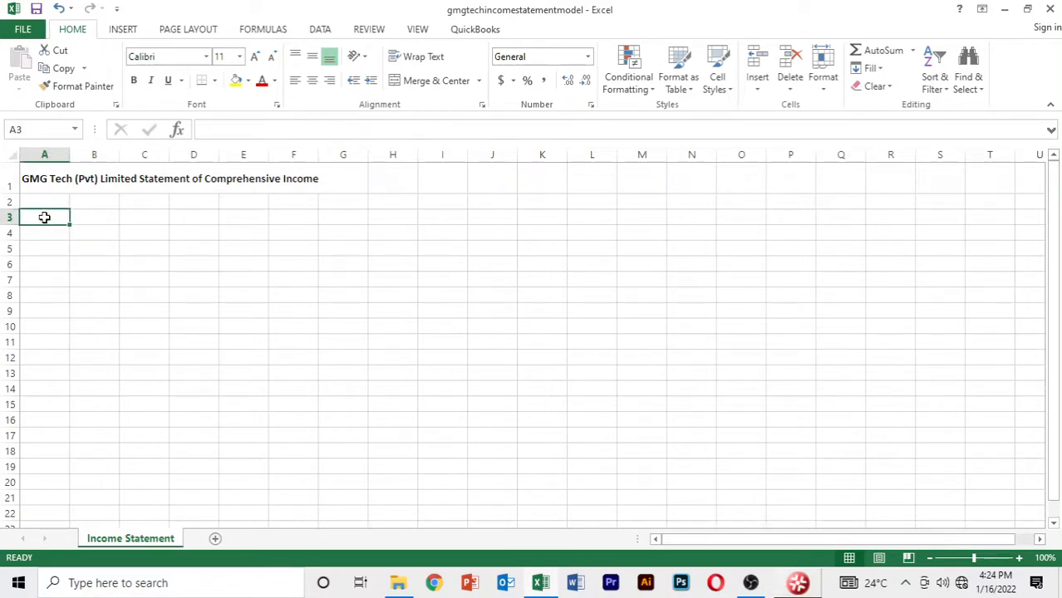
pyautogui.write('Period')
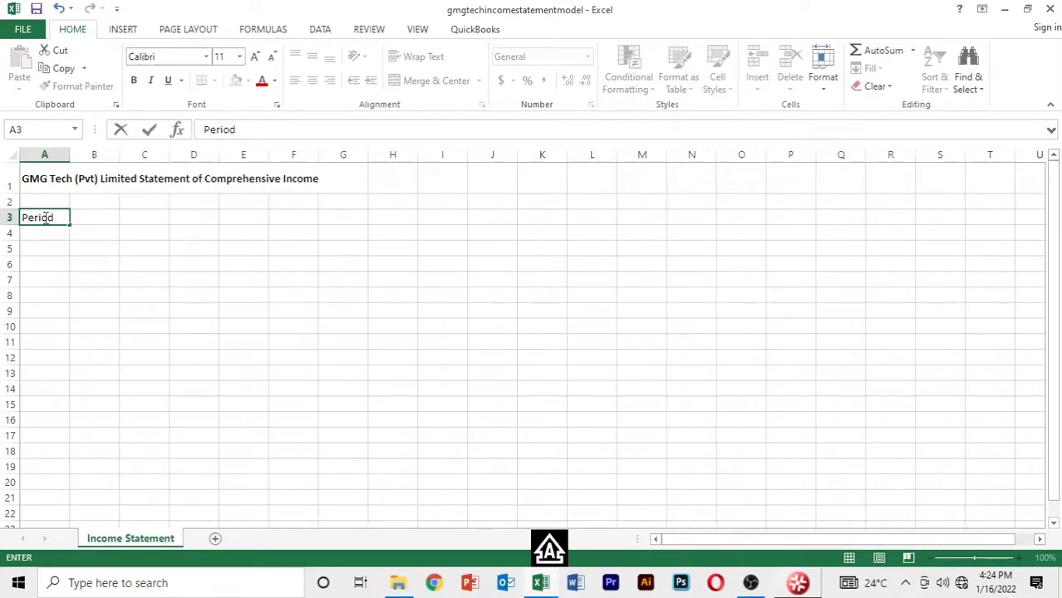
pyautogui.write('Ending')
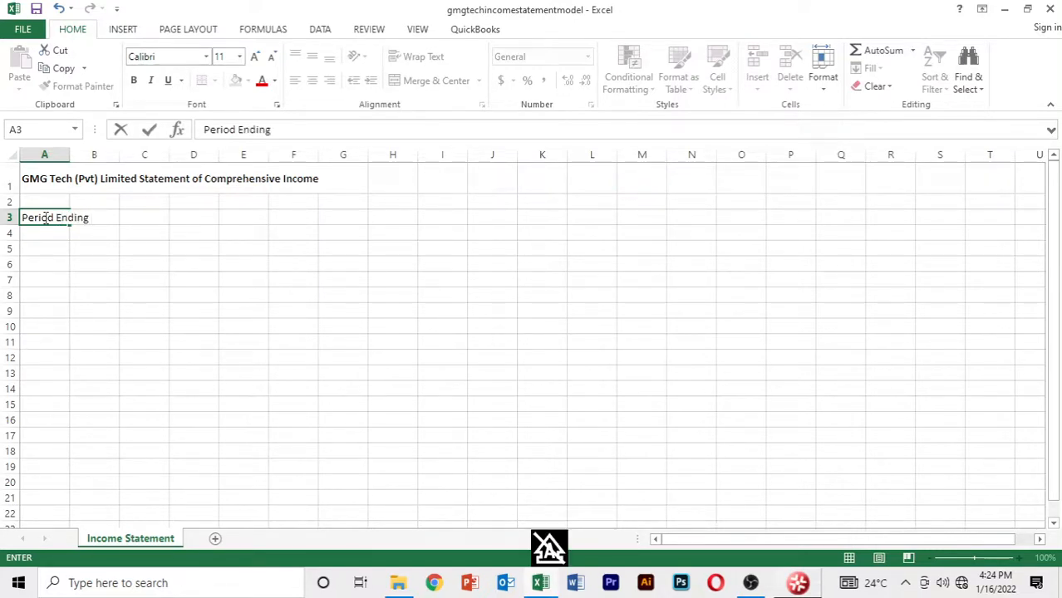
pyautogui.write(' December 3')
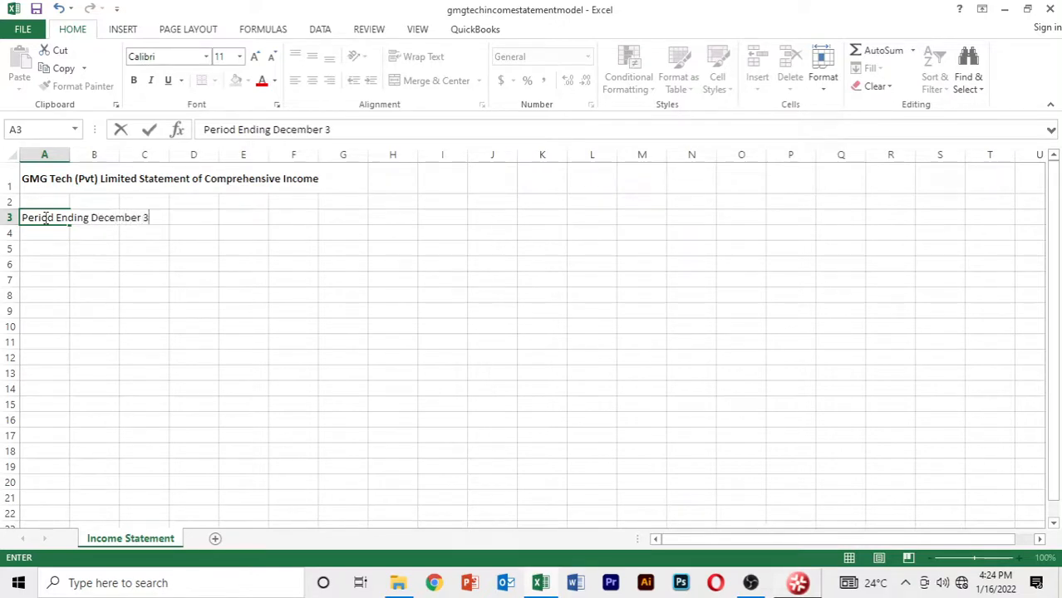
pyautogui.write('1, ZW')
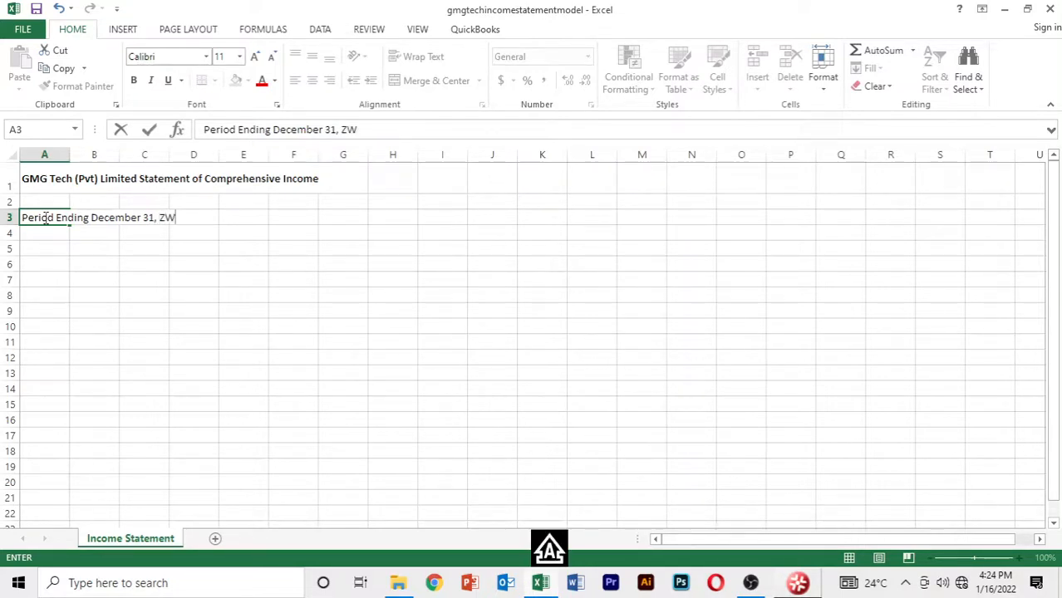
pyautogui.write('L')
pyautogui.click(97, 243)
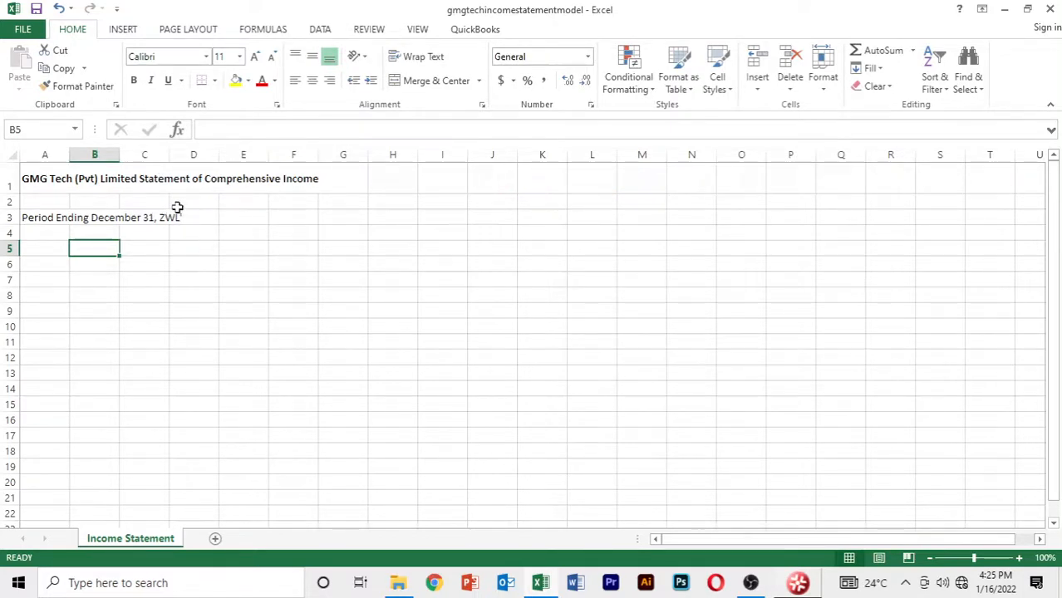
# Insert a dollar sign after ZWL in cell A3 so the heading reads "Period Ending December 31, ZWL$'".
pyautogui.click(77, 218)
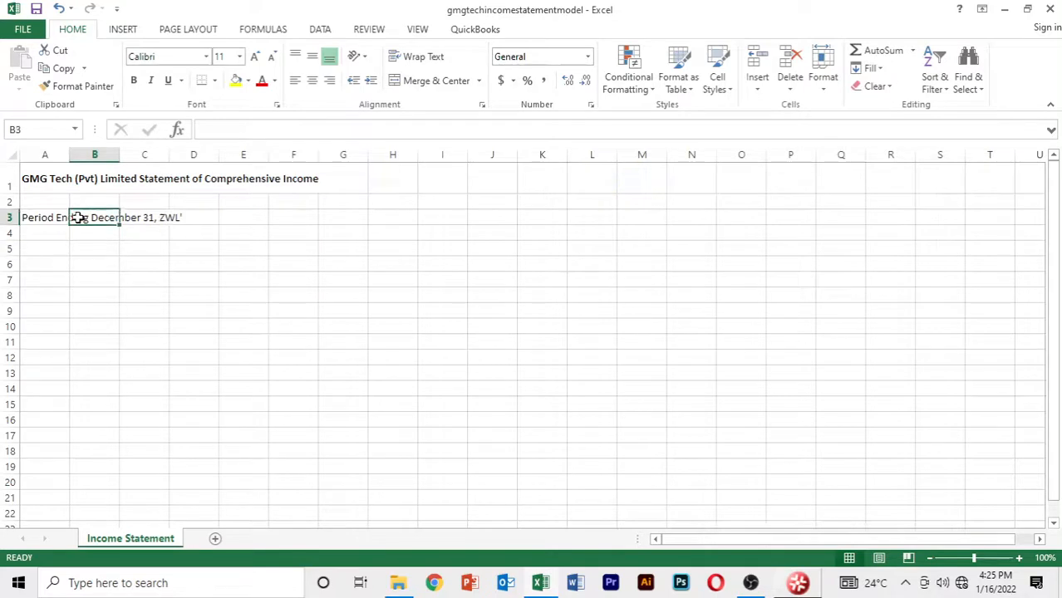
pyautogui.click(30, 217)
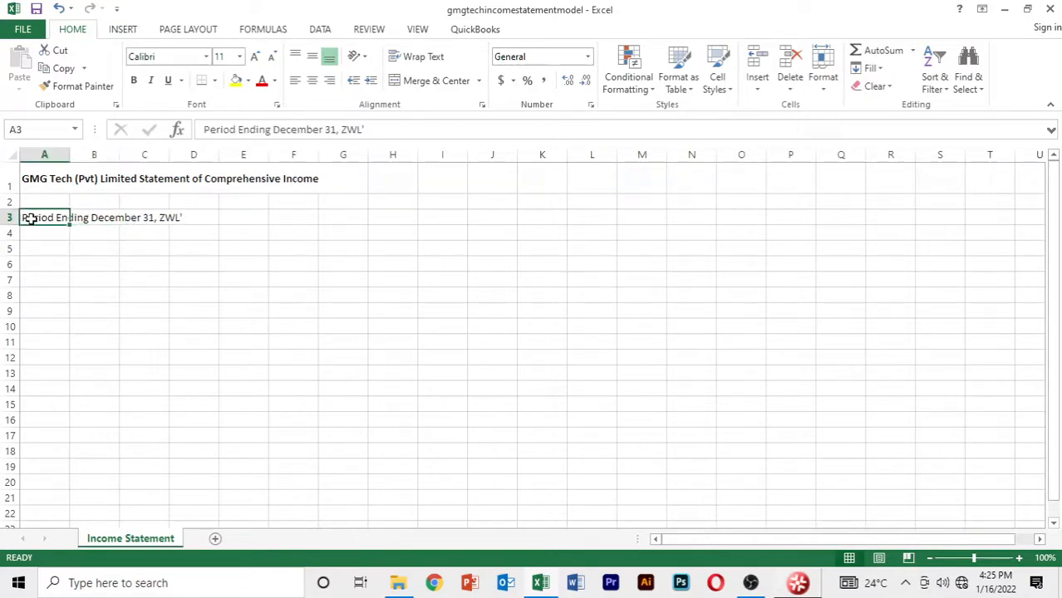
pyautogui.click(362, 129)
pyautogui.press('Left')
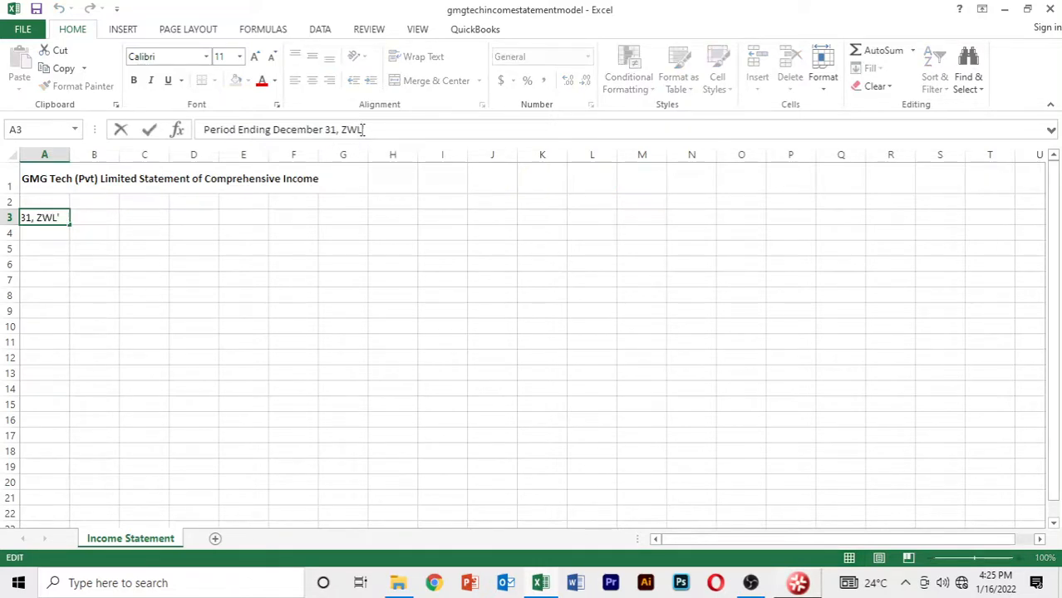
pyautogui.write('$')
pyautogui.click(333, 217)
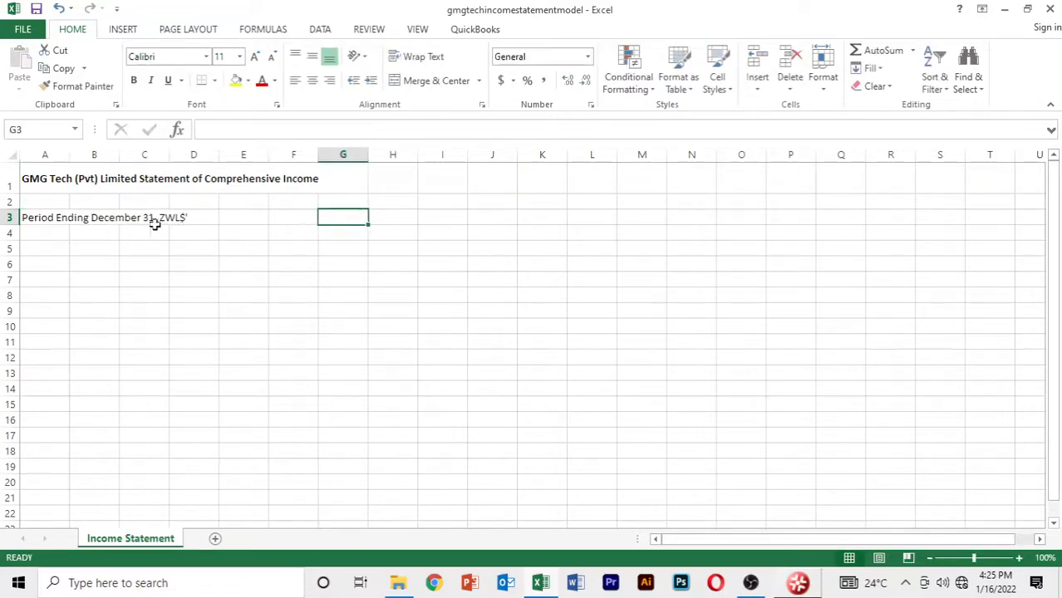
# Make the period heading in cell A3 bold.
pyautogui.click(34, 216)
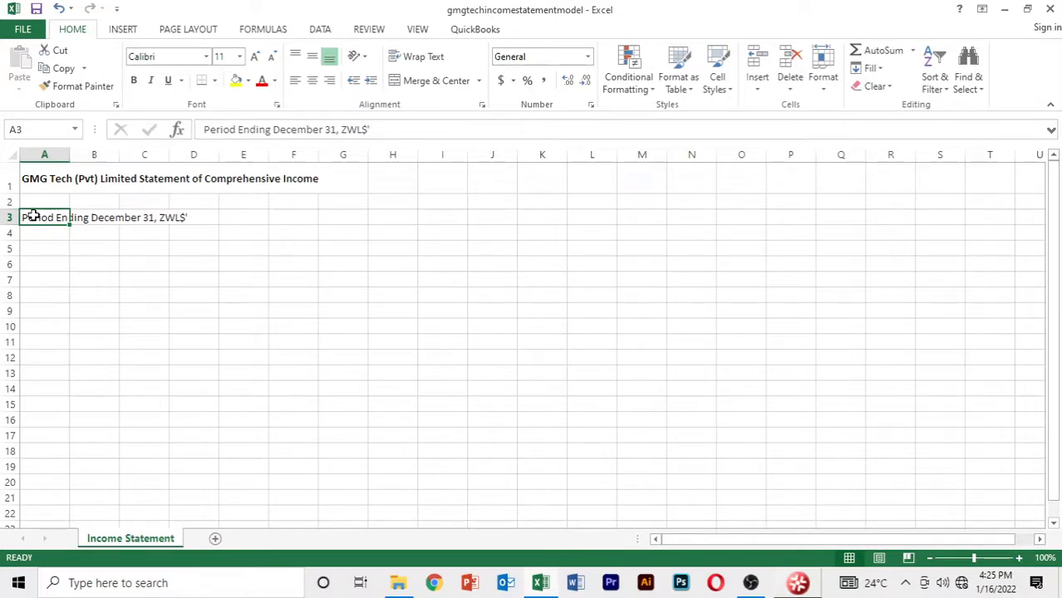
pyautogui.hotkey('ctrl', 'b')
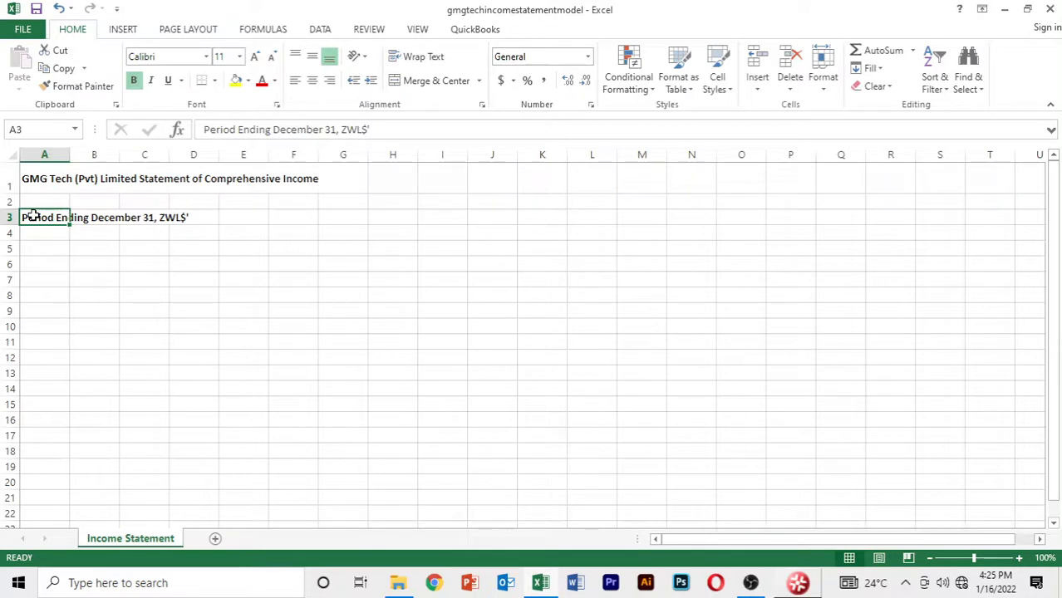
pyautogui.press('Down')
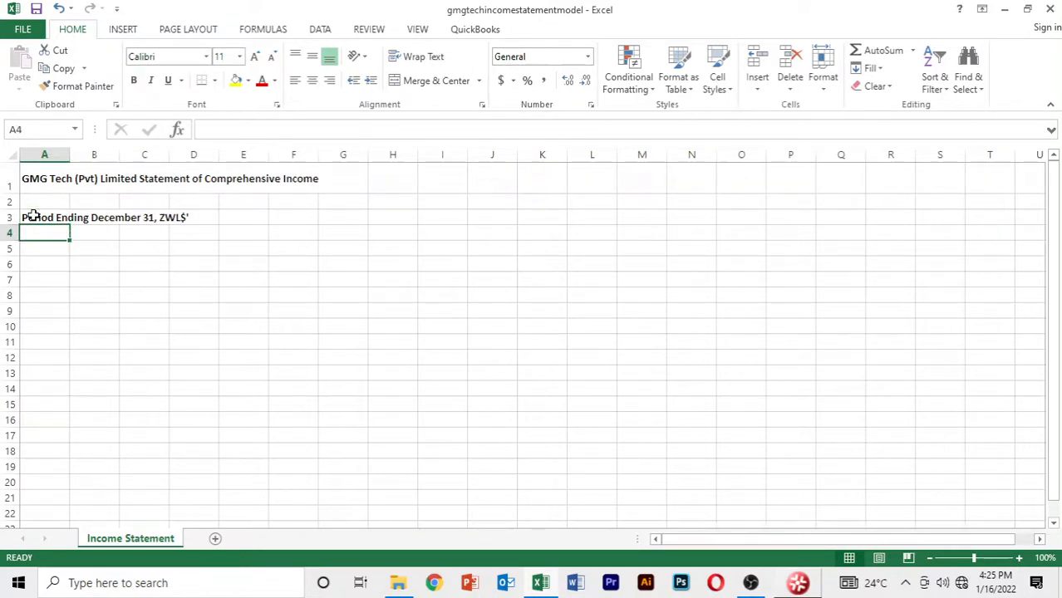
pyautogui.press('Down')
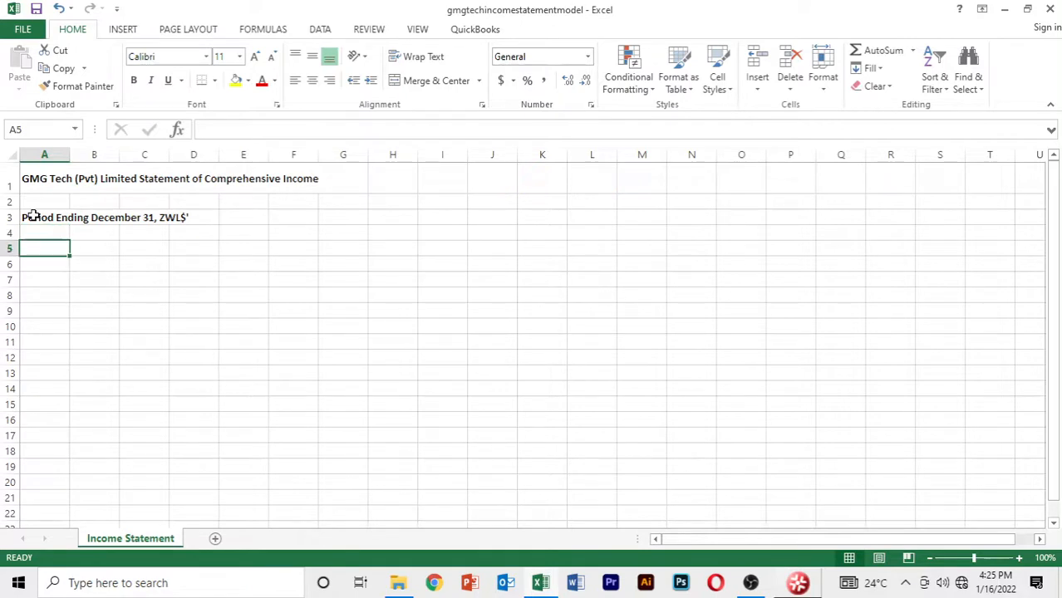
pyautogui.press('Up')
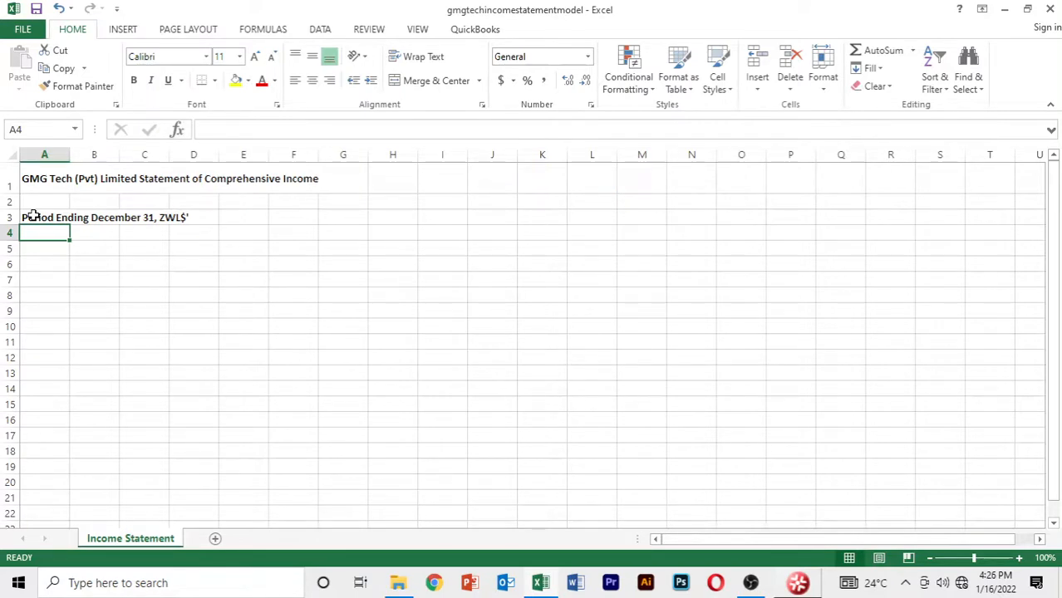
pyautogui.write('r')
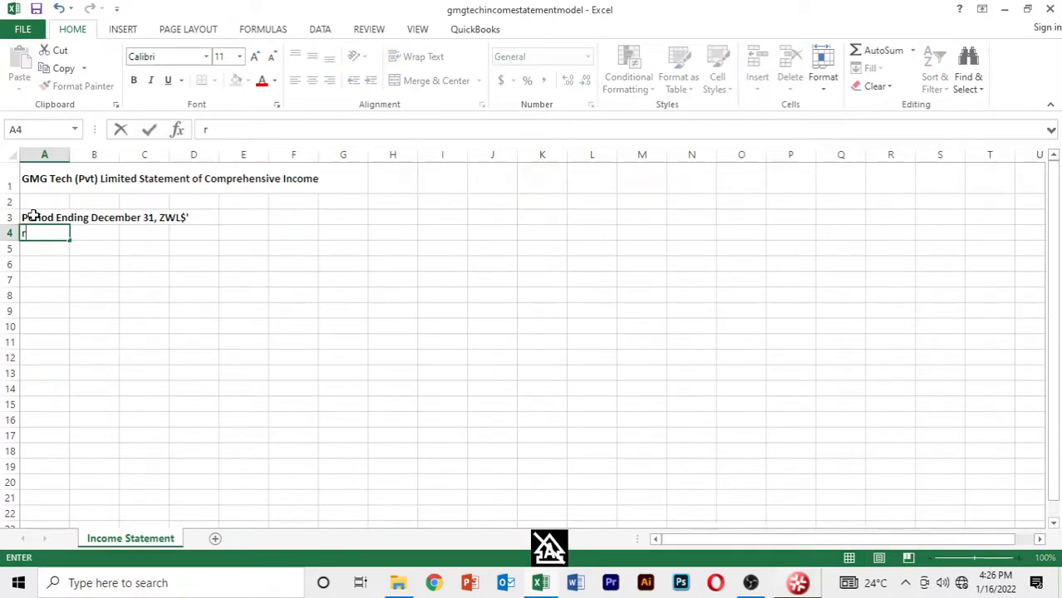
pyautogui.press('Escape')
pyautogui.press('Down')
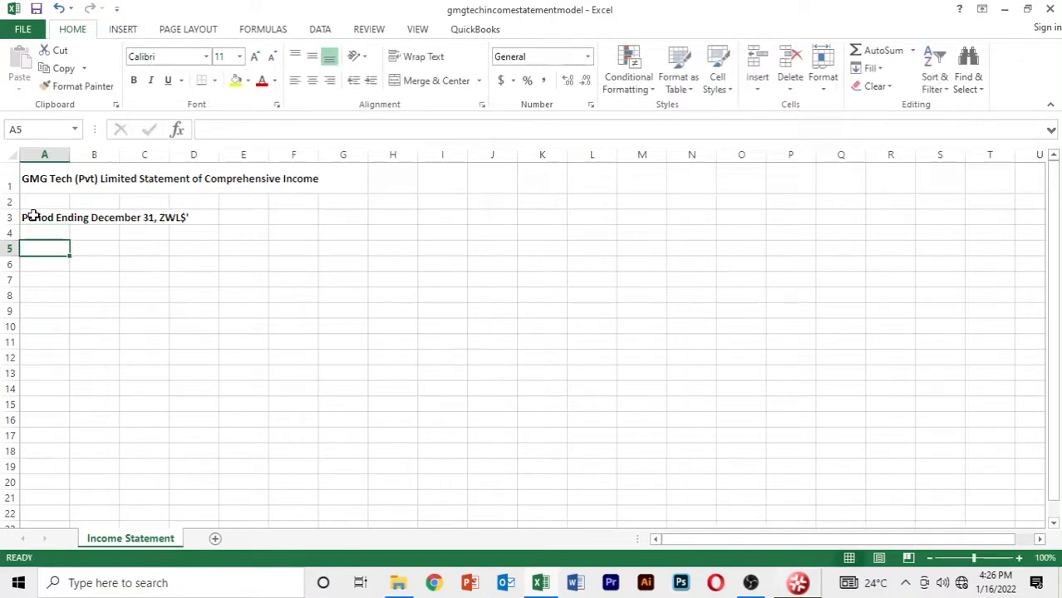
# Enter the section heading "Revenue" in cell A4 and make it bold.
pyautogui.press('Up')
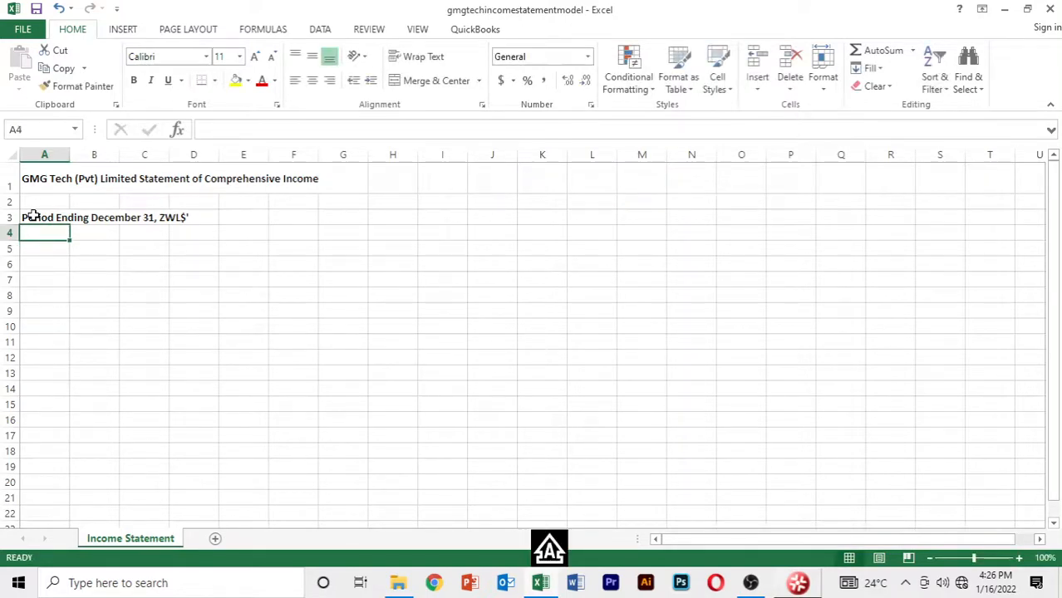
pyautogui.write('Reven')
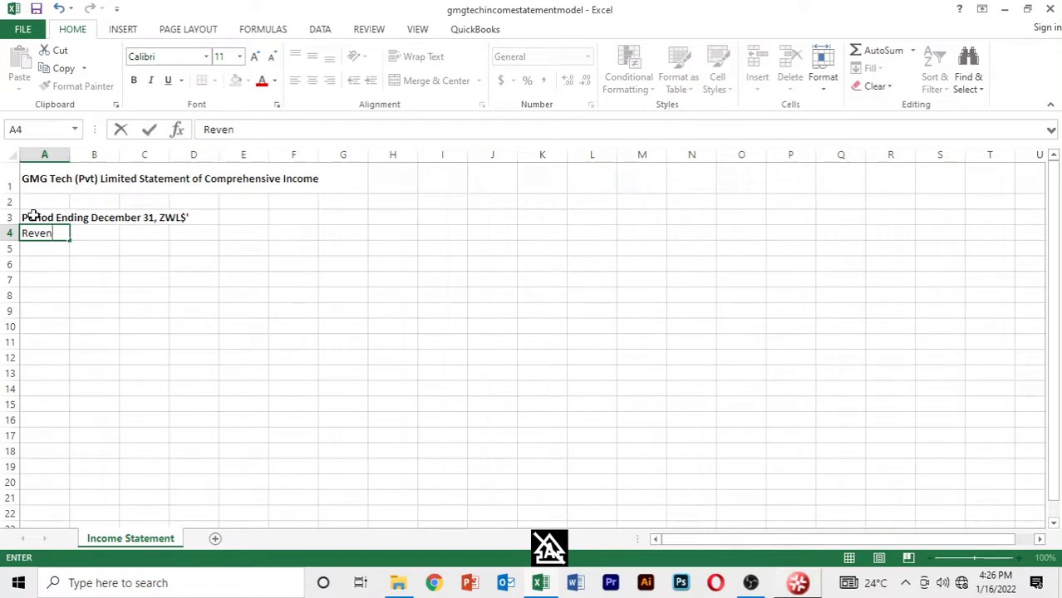
pyautogui.write('ue')
pyautogui.press('Return')
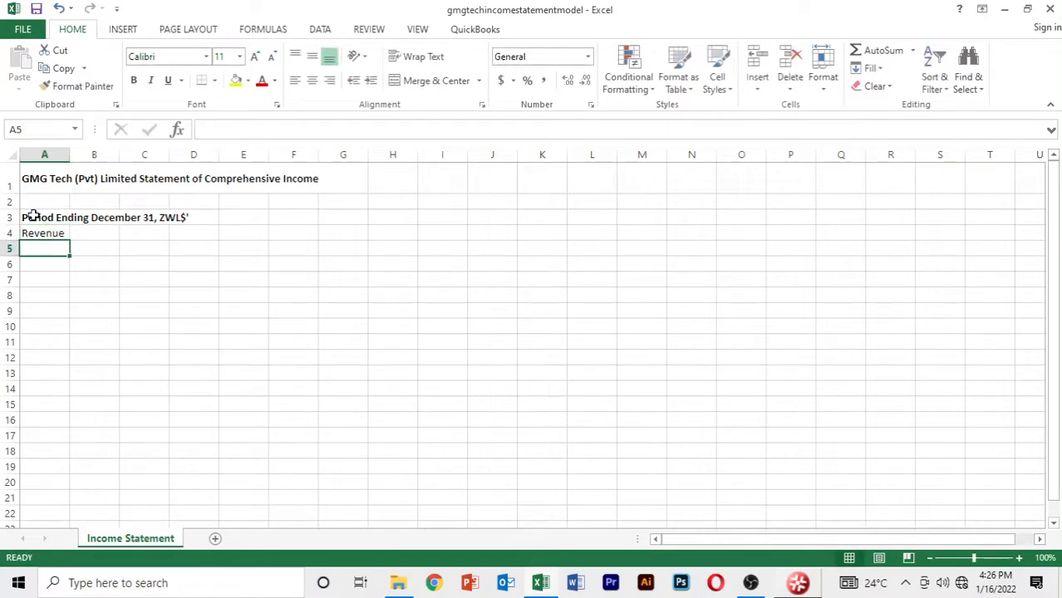
pyautogui.press('Up')
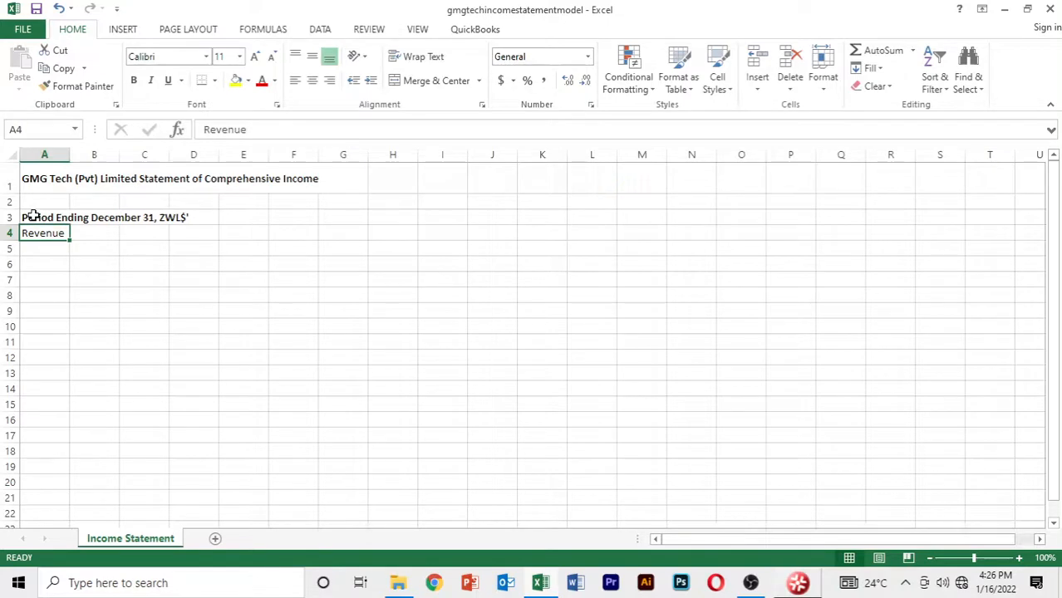
pyautogui.hotkey('ctrl', 'b')
# Enter the line item "Net sales" in cell A5 beneath the Revenue heading.
pyautogui.press('Down')
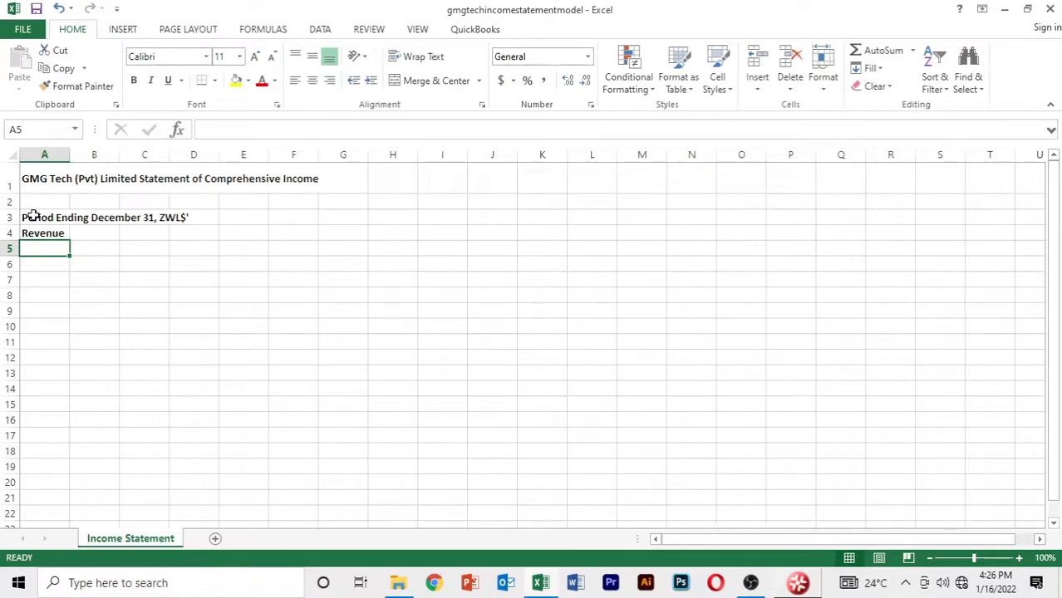
pyautogui.write('Net ')
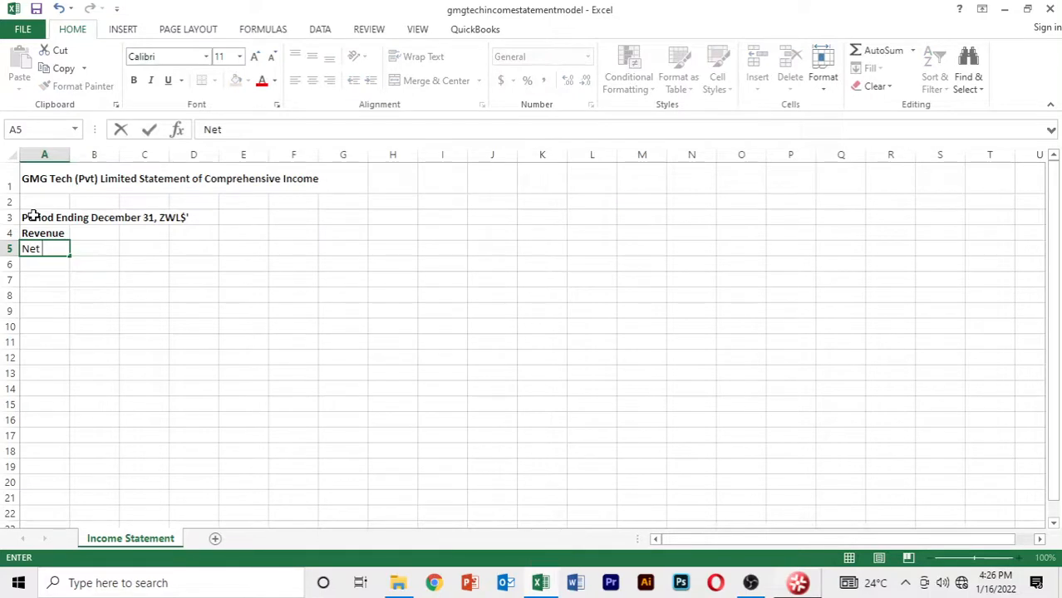
pyautogui.write('sales')
pyautogui.press('Return')
# Set the horizontal alignment of the Net sales label in cell A5 to Left (Indent) with an indent of 1.
pyautogui.press('Up')
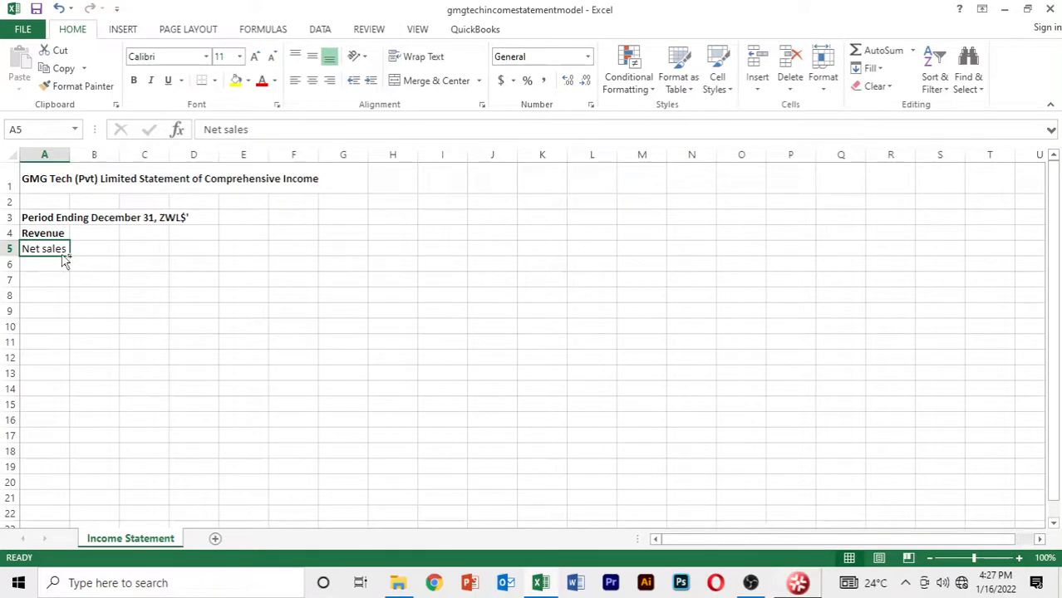
pyautogui.hotkey('ctrl', '1')
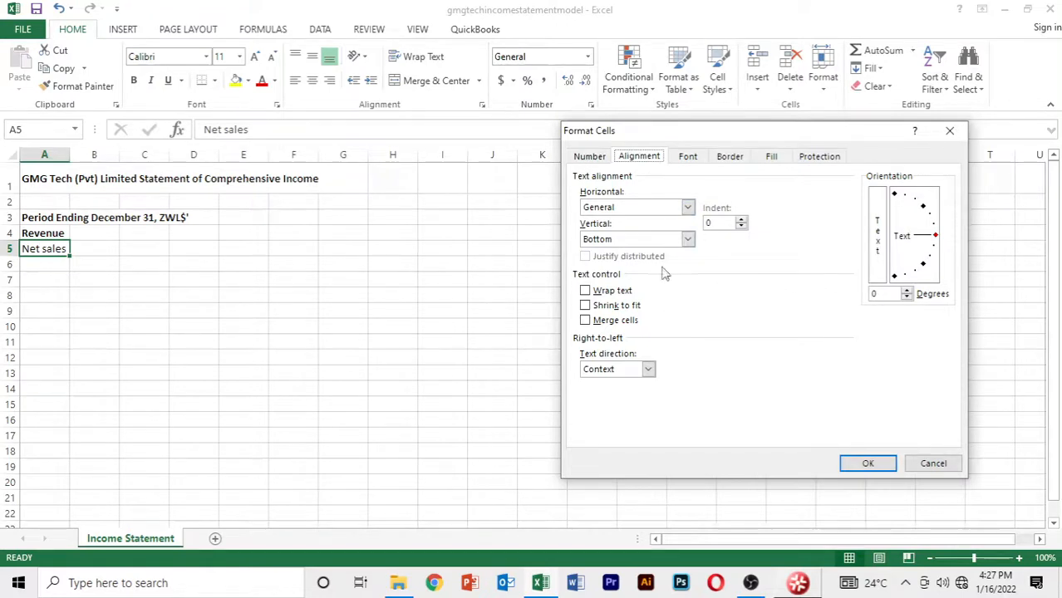
pyautogui.click(687, 208)
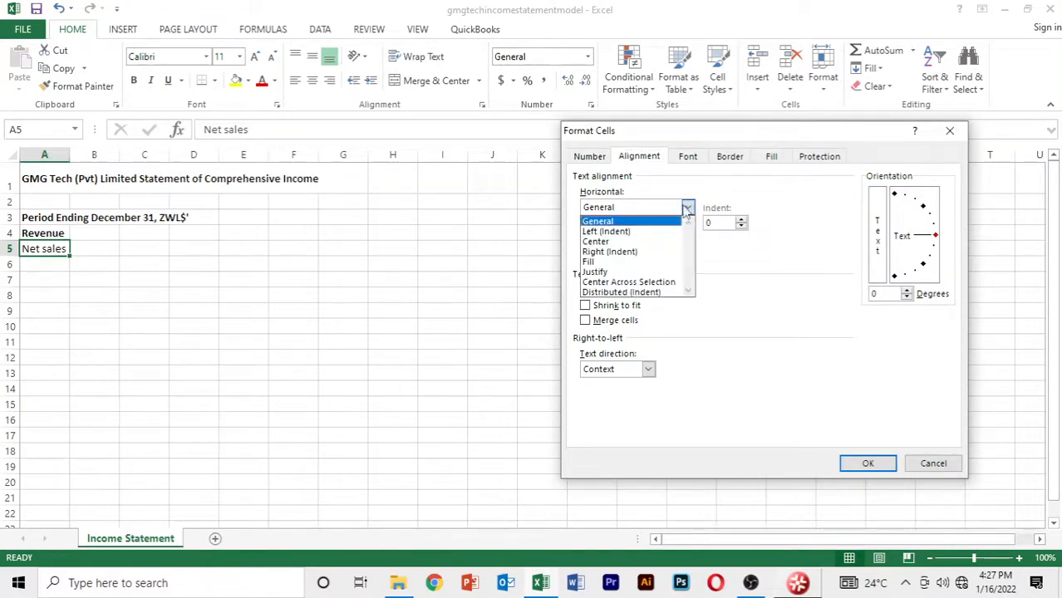
pyautogui.click(619, 231)
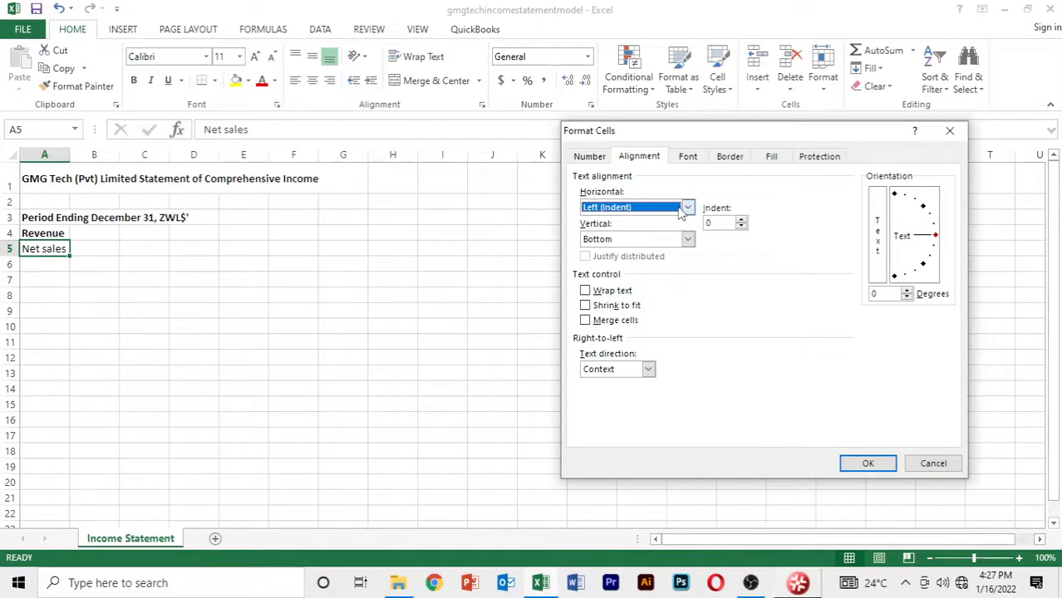
pyautogui.click(740, 219)
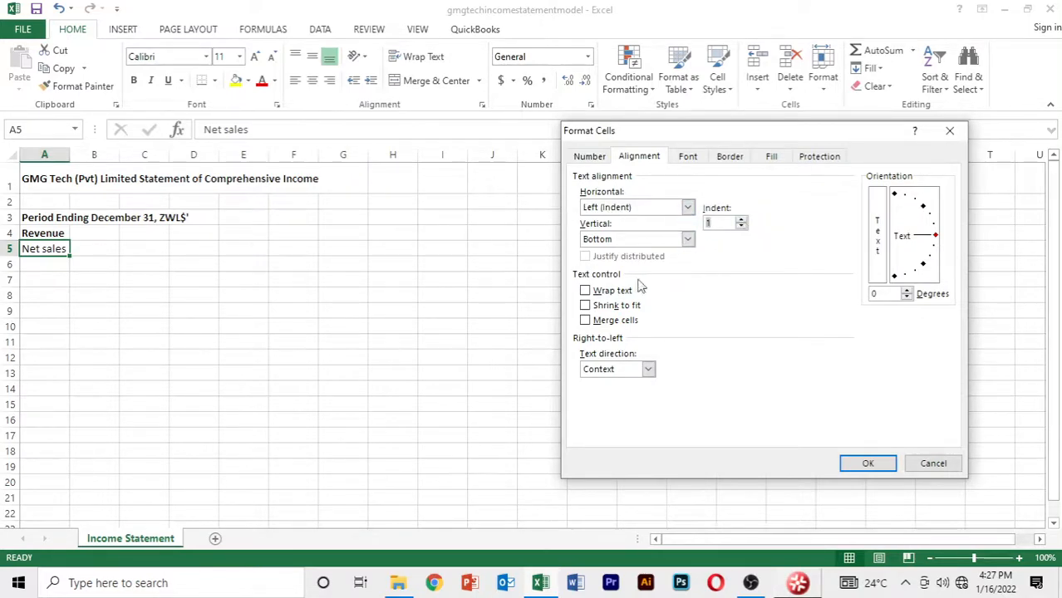
pyautogui.click(742, 228)
pyautogui.click(742, 220)
pyautogui.click(869, 464)
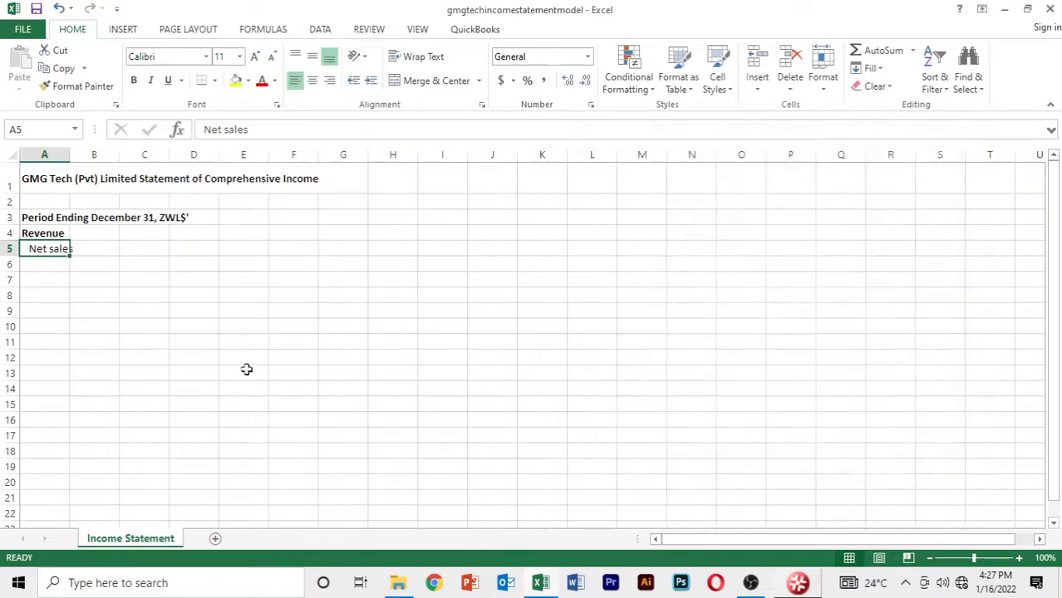
pyautogui.click(161, 353)
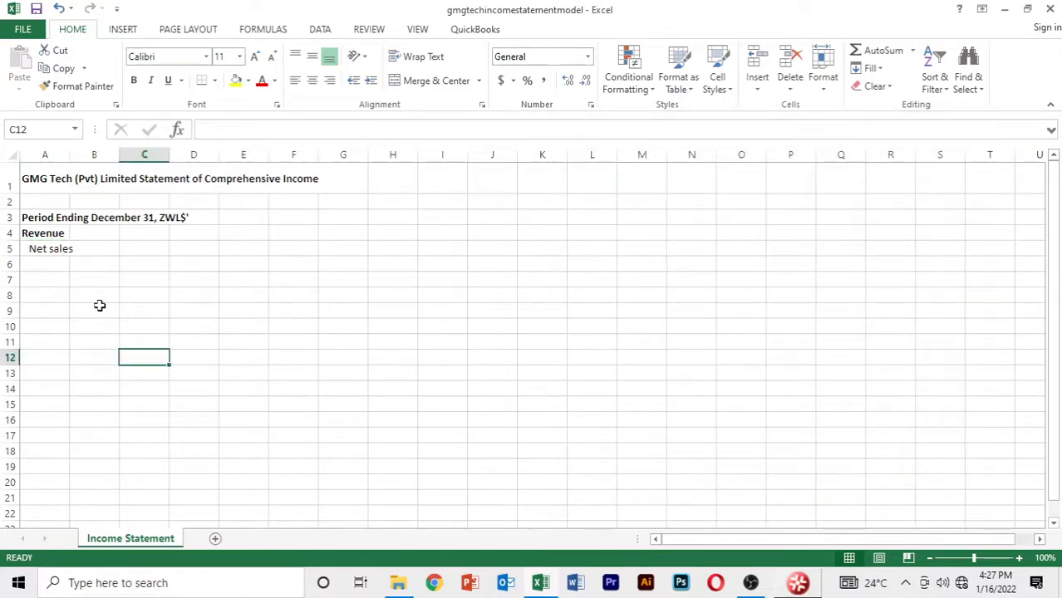
# Enter the line item "Y/Y revenue growth (%)" in cell A6 beneath Net sales.
pyautogui.press('Up')
pyautogui.press('Up')
pyautogui.press('Up')
pyautogui.press('Up')
pyautogui.press('Up')
pyautogui.press('Up')
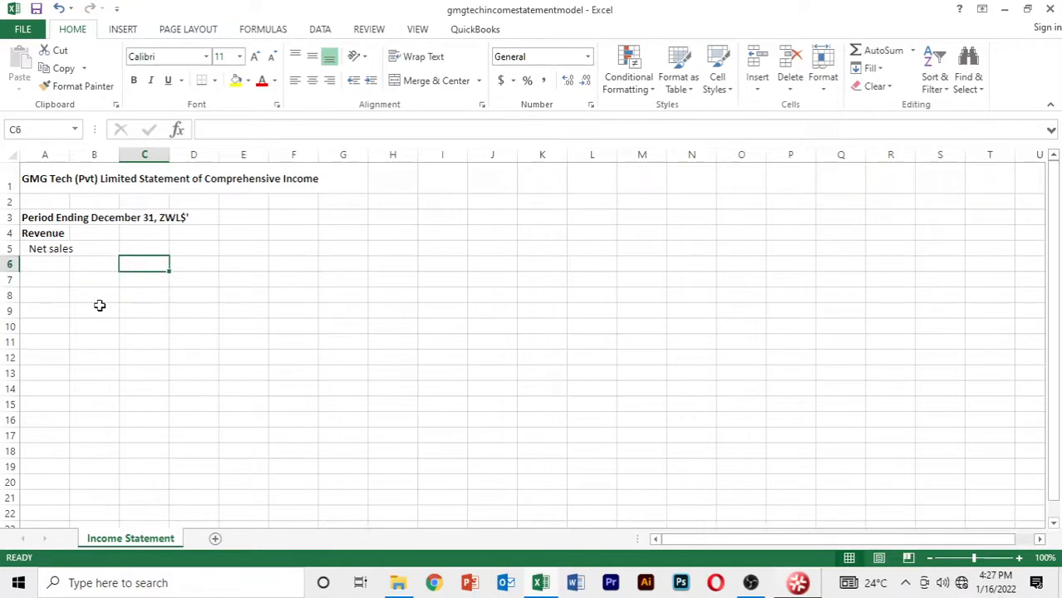
pyautogui.press('Left')
pyautogui.press('Left')
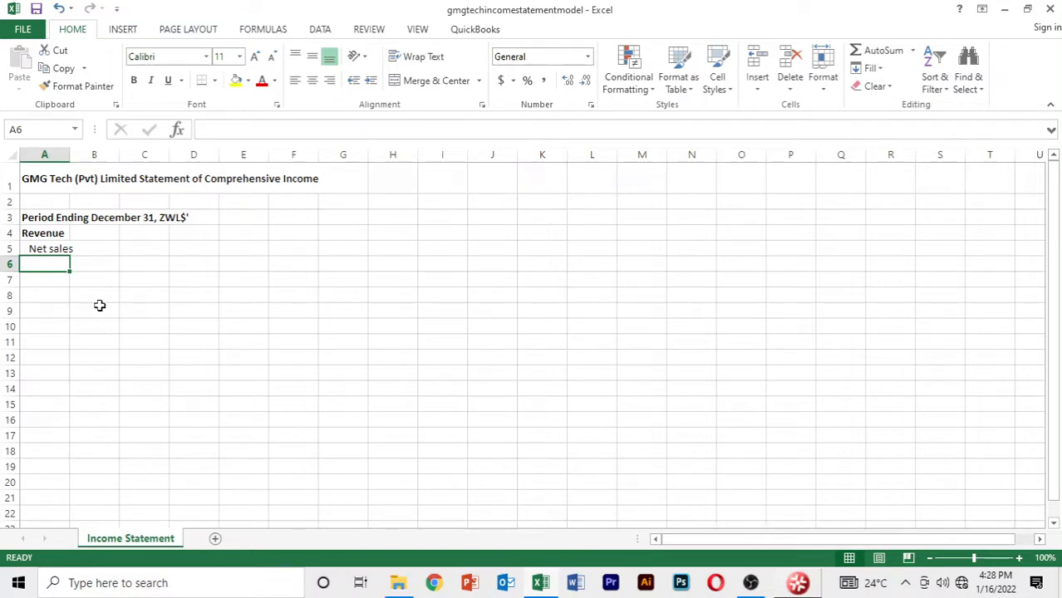
pyautogui.write('Y/')
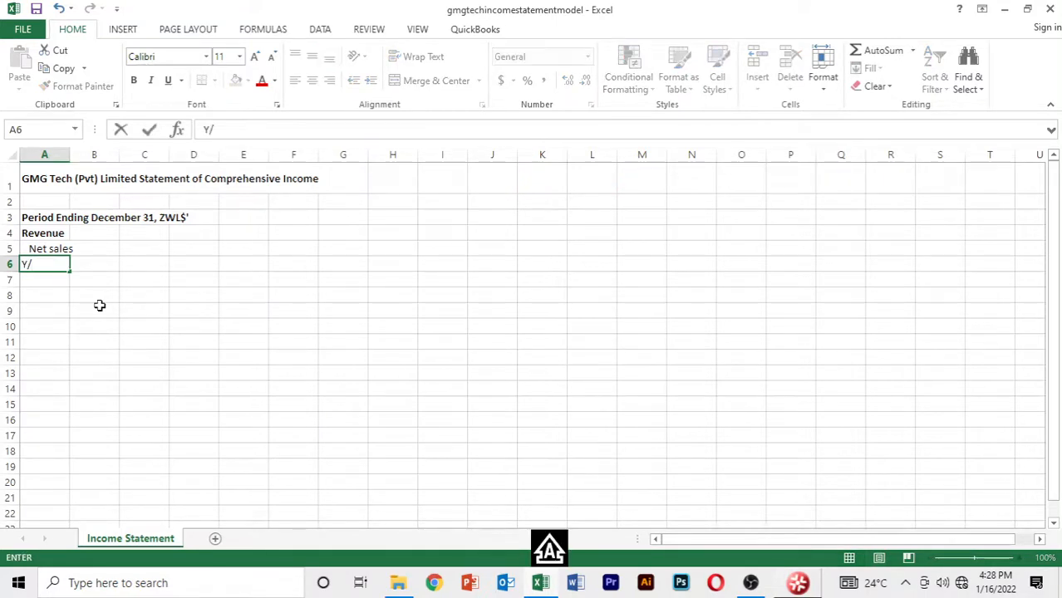
pyautogui.write('Y')
pyautogui.write('RE')
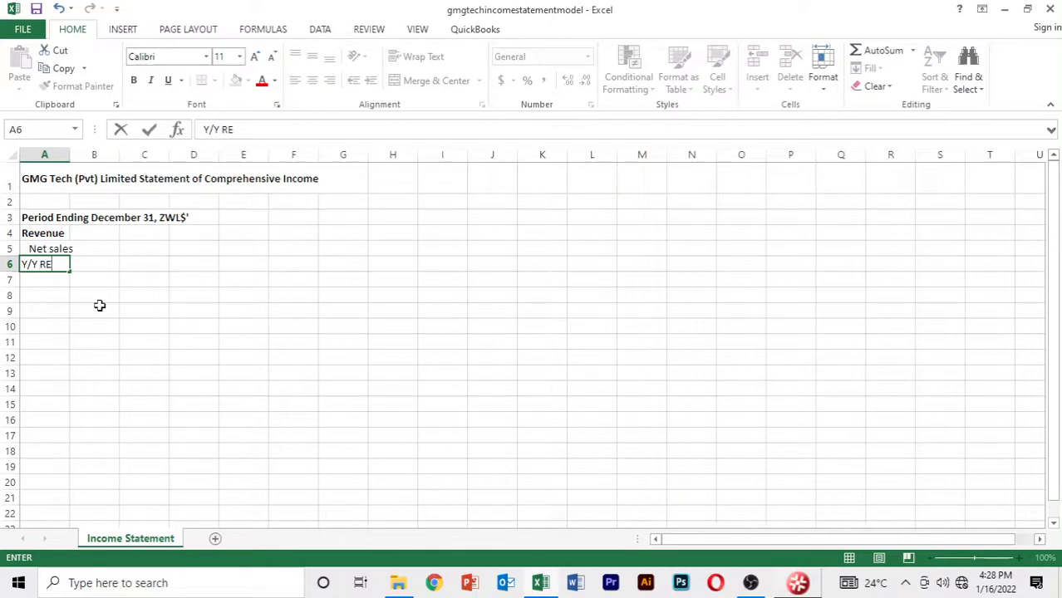
pyautogui.press('BackSpace')
pyautogui.press('BackSpace')
pyautogui.write('revenue')
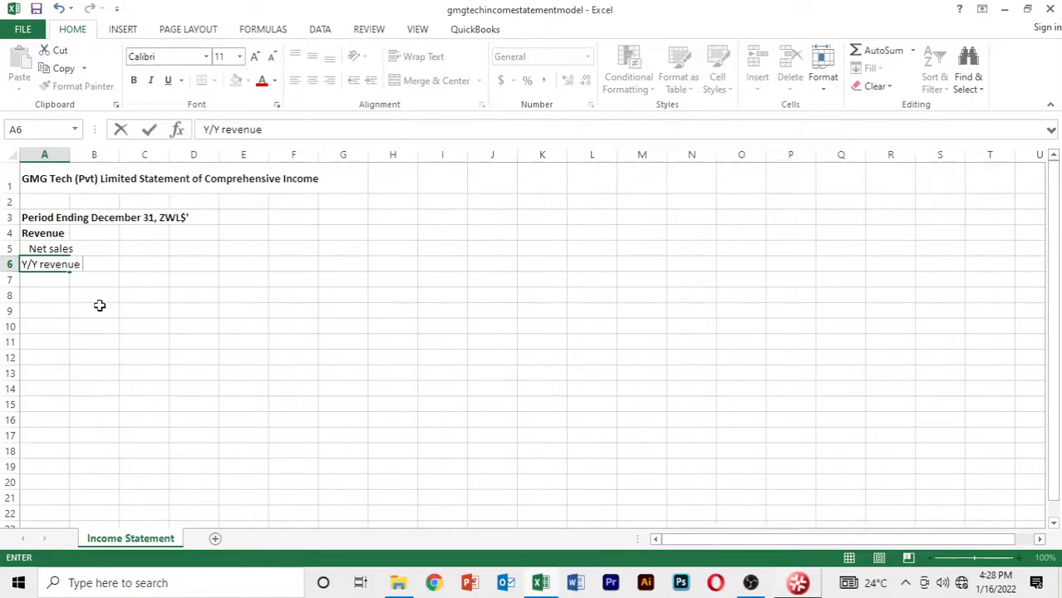
pyautogui.write(' growth (%)')
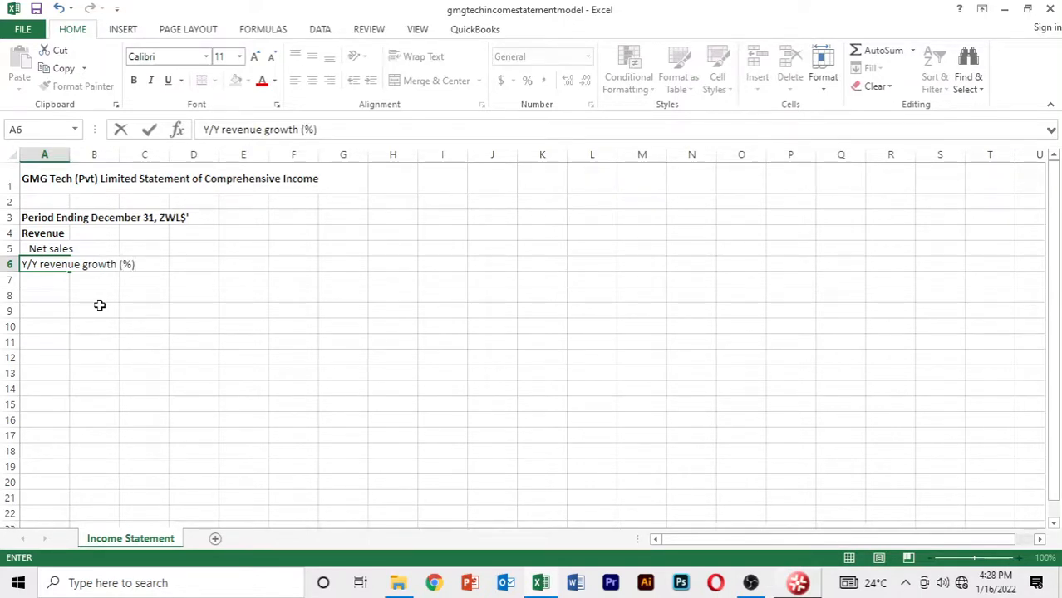
pyautogui.press('Return')
# Make the revenue growth label in cell A6 italic.
pyautogui.press('Up')
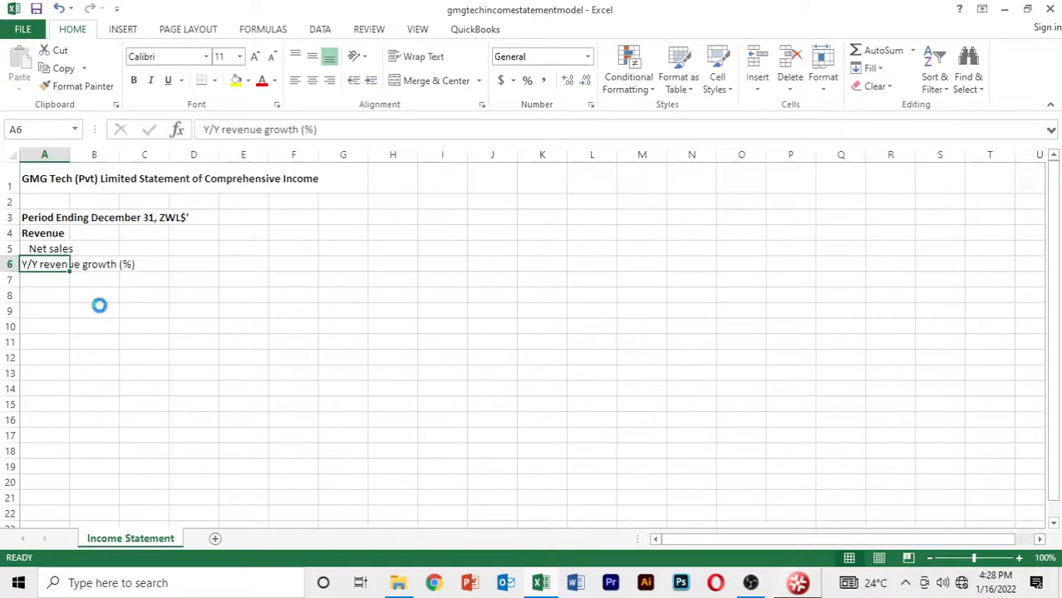
pyautogui.hotkey('ctrl', 'i')
pyautogui.press('Down')
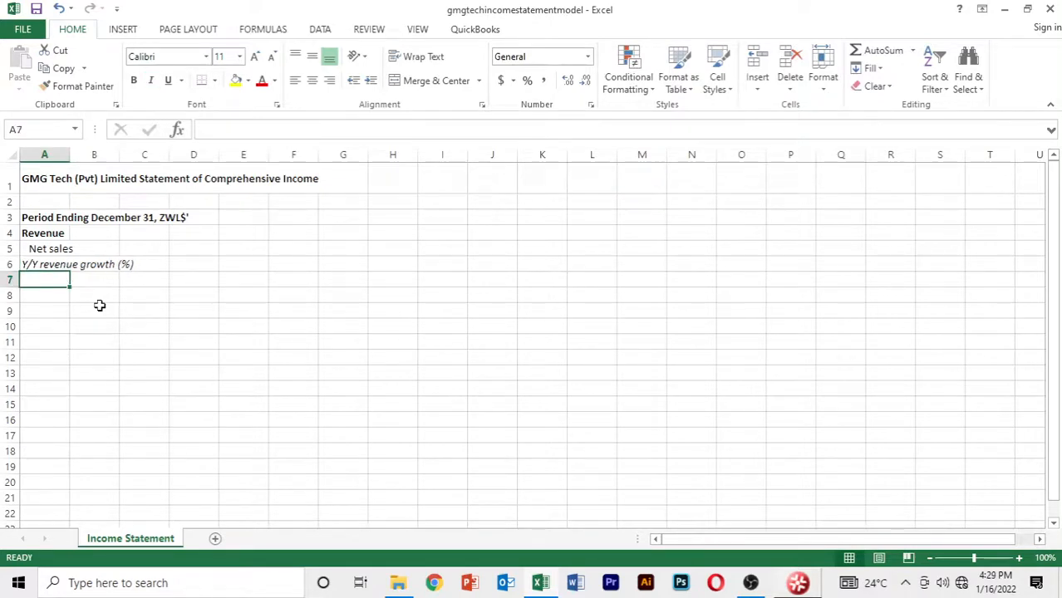
# Enter the section heading "Cost of goods sold" in cell A7 and make it bold.
pyautogui.write('C')
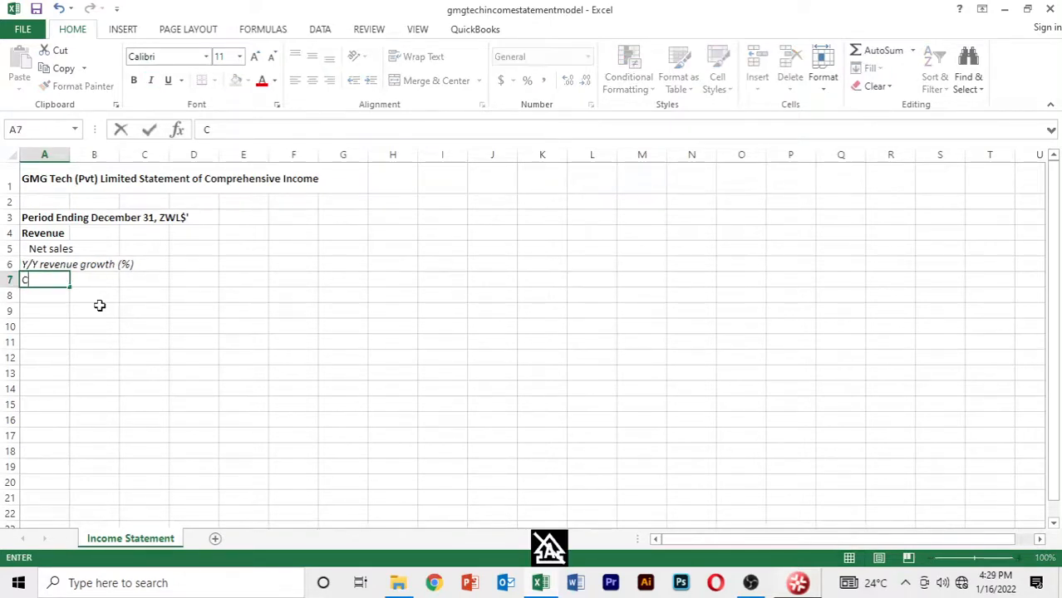
pyautogui.write('ost')
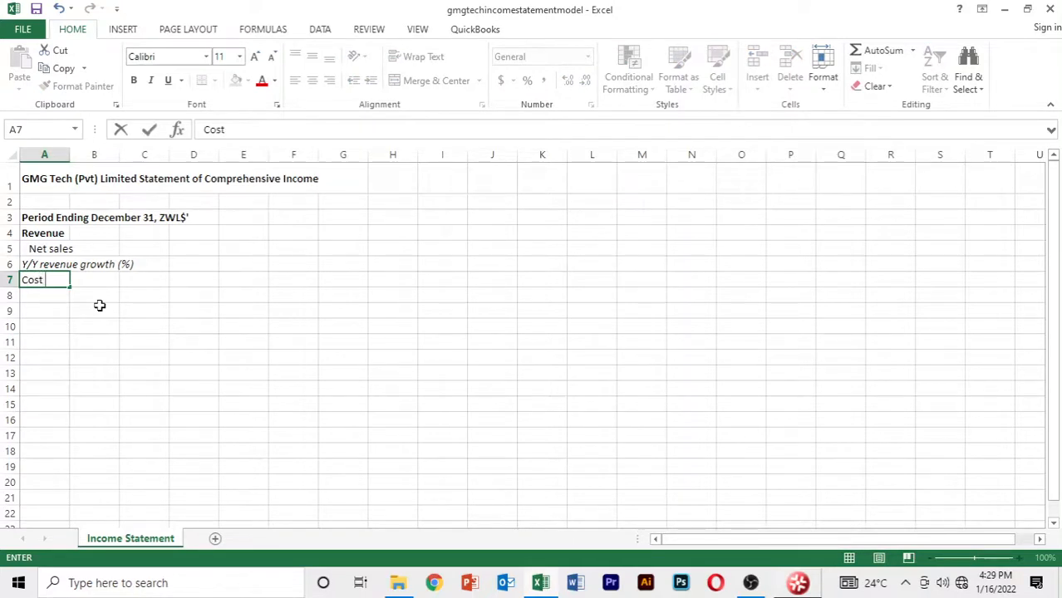
pyautogui.write(' of goods sold')
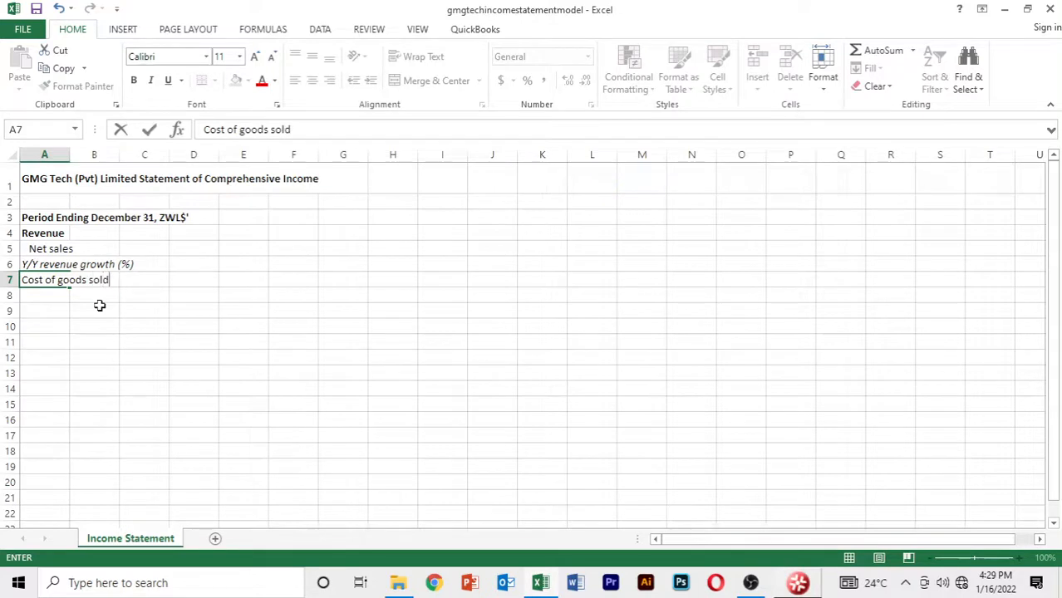
pyautogui.press('Return')
pyautogui.press('Up')
pyautogui.hotkey('ctrl', 'b')
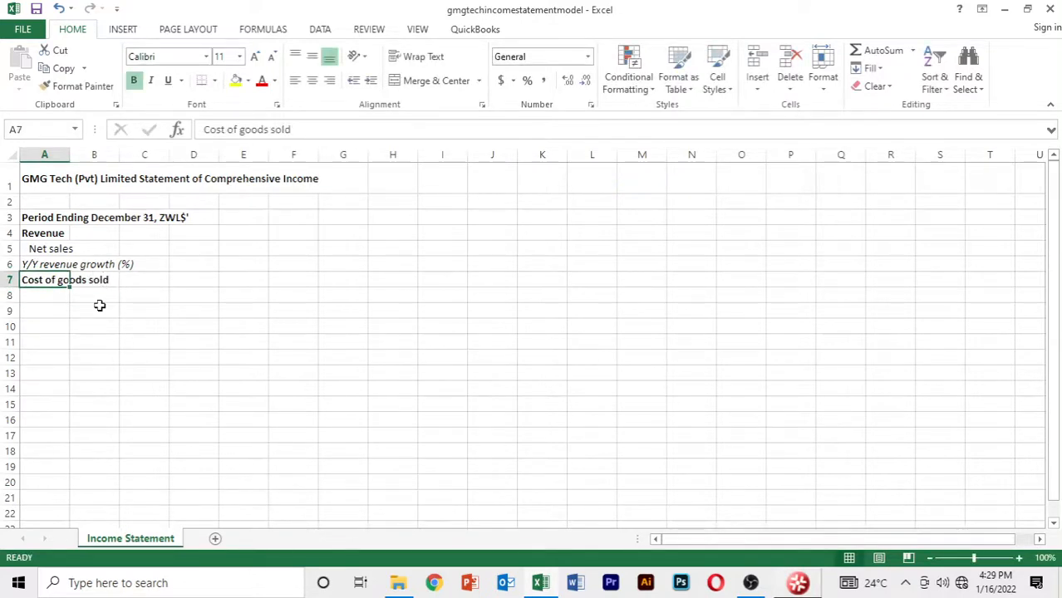
# Set the horizontal alignment of the revenue growth label in cell A6 to Left (Indent) with an indent of 2.
pyautogui.press('Down')
pyautogui.press('Up')
pyautogui.press('Up')
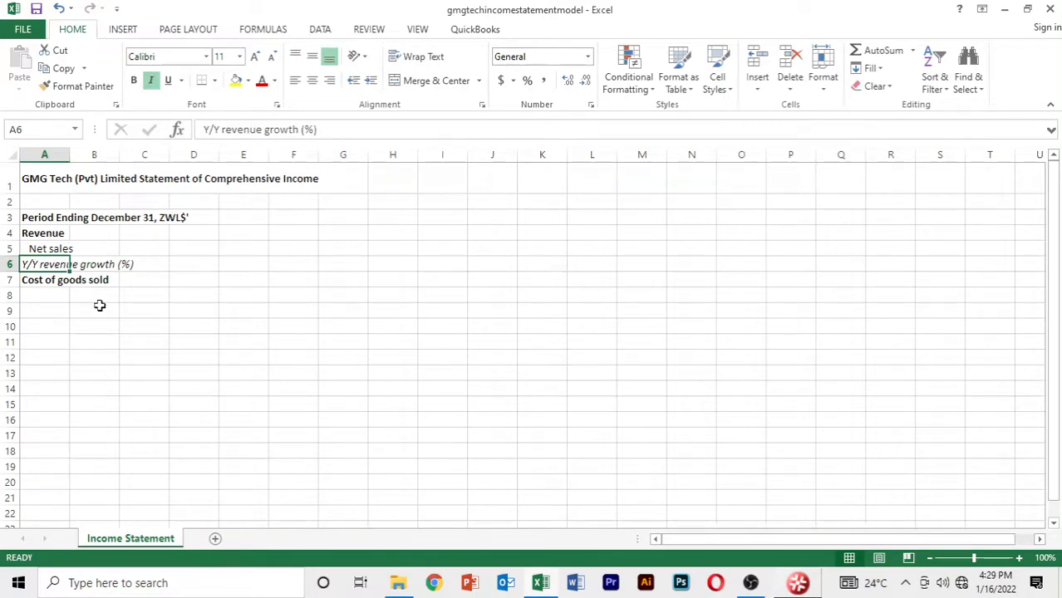
pyautogui.hotkey('ctrl', '1')
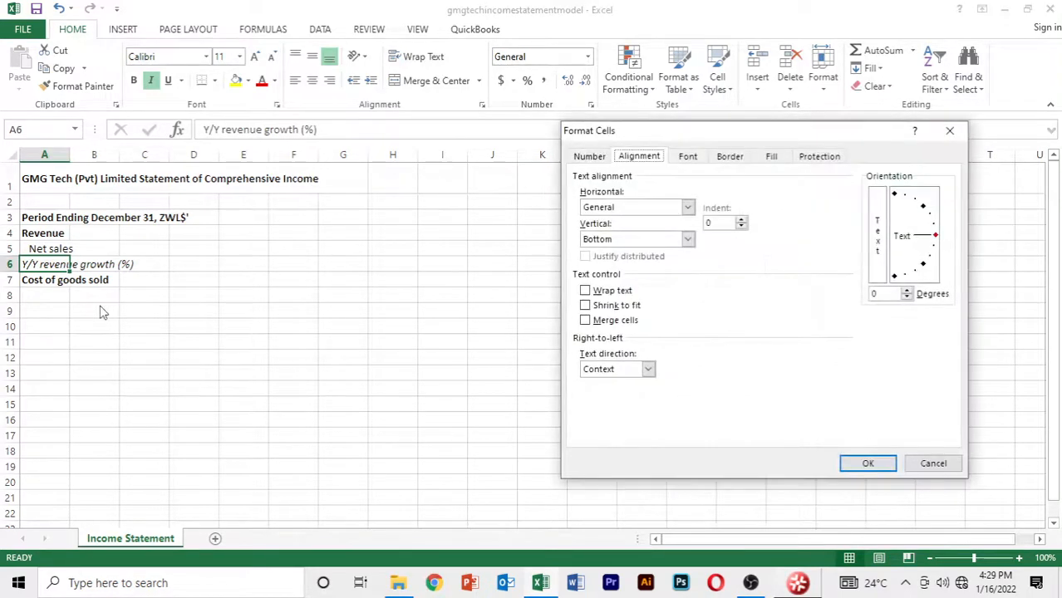
pyautogui.click(688, 208)
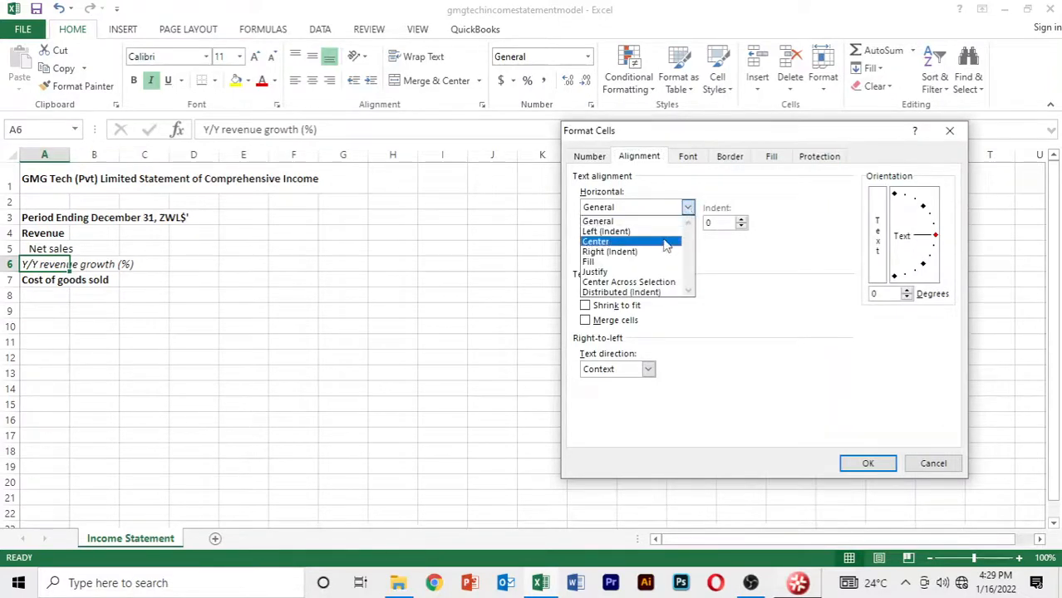
pyautogui.click(657, 231)
pyautogui.click(740, 220)
pyautogui.click(741, 219)
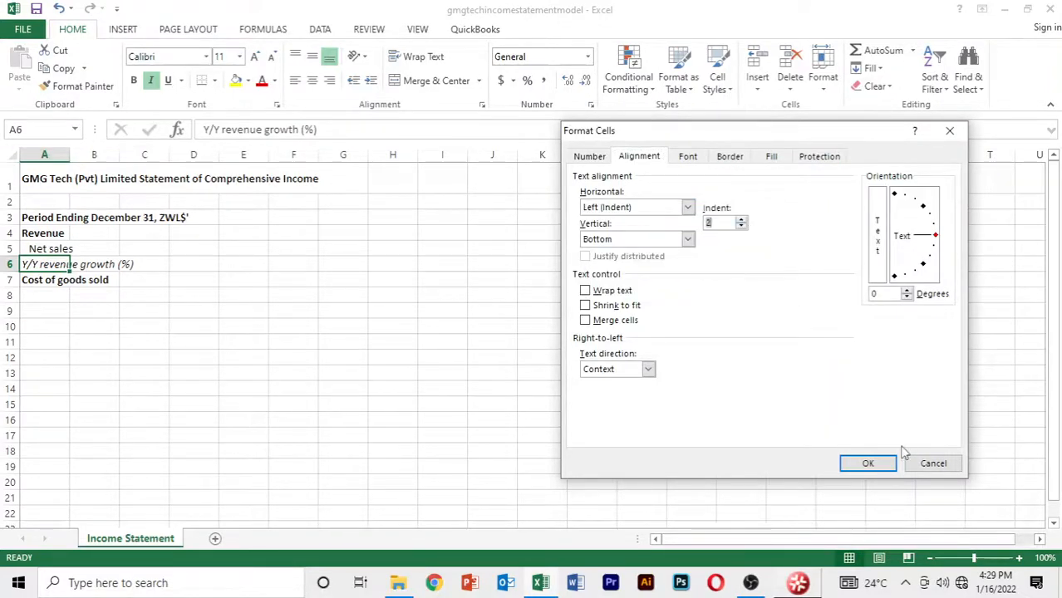
pyautogui.click(888, 465)
pyautogui.click(184, 400)
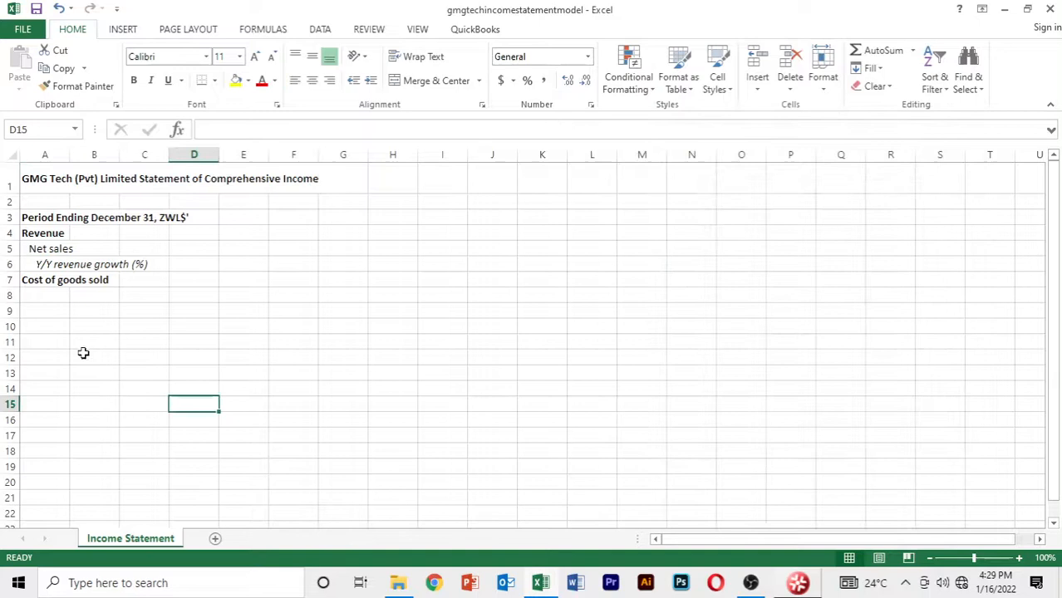
# Enter the line item "Cost of goods sold" in cell A8 beneath the heading of the same name.
pyautogui.click(52, 296)
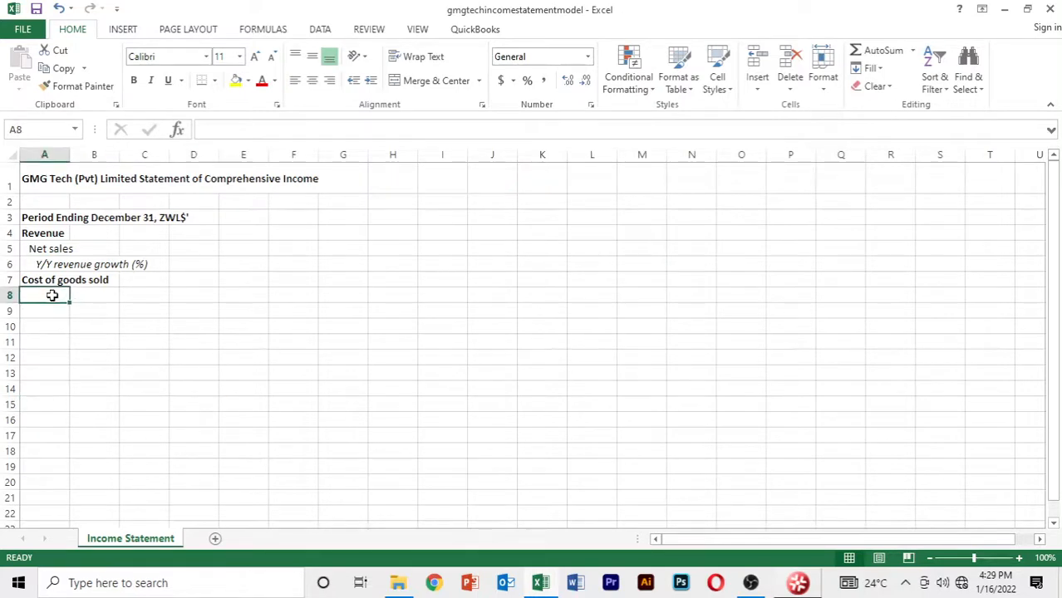
pyautogui.write('Cost')
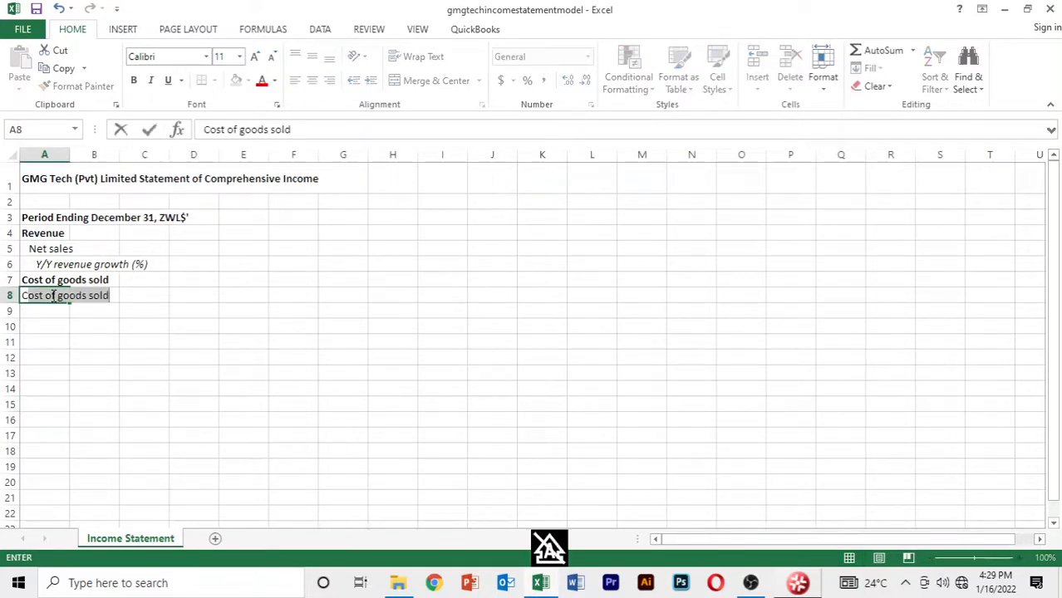
pyautogui.press('Return')
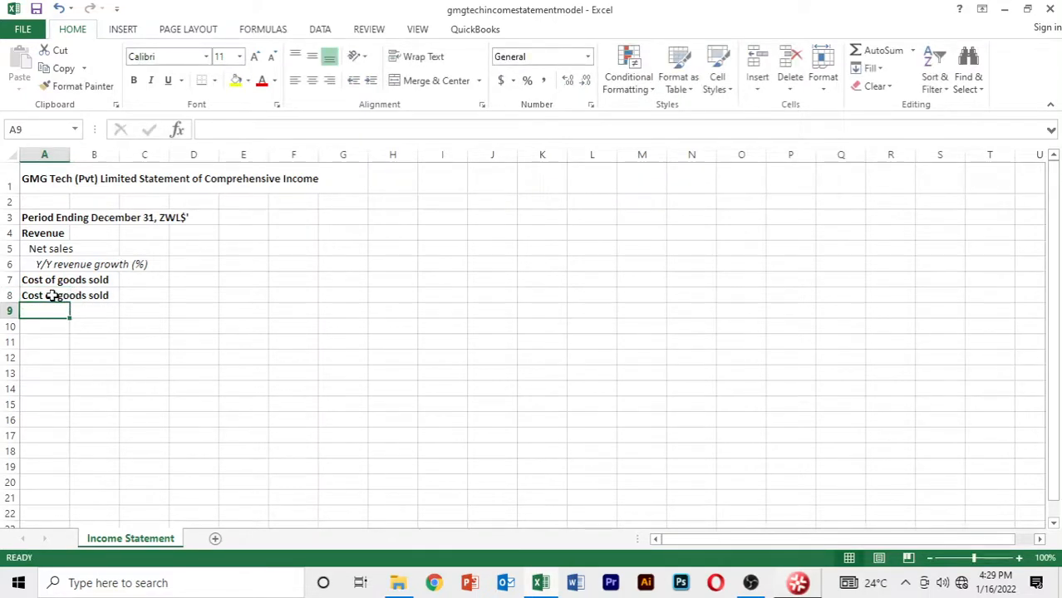
# Enter the line item "COGS as a % of revenue" in cell A9.
pyautogui.write('CO')
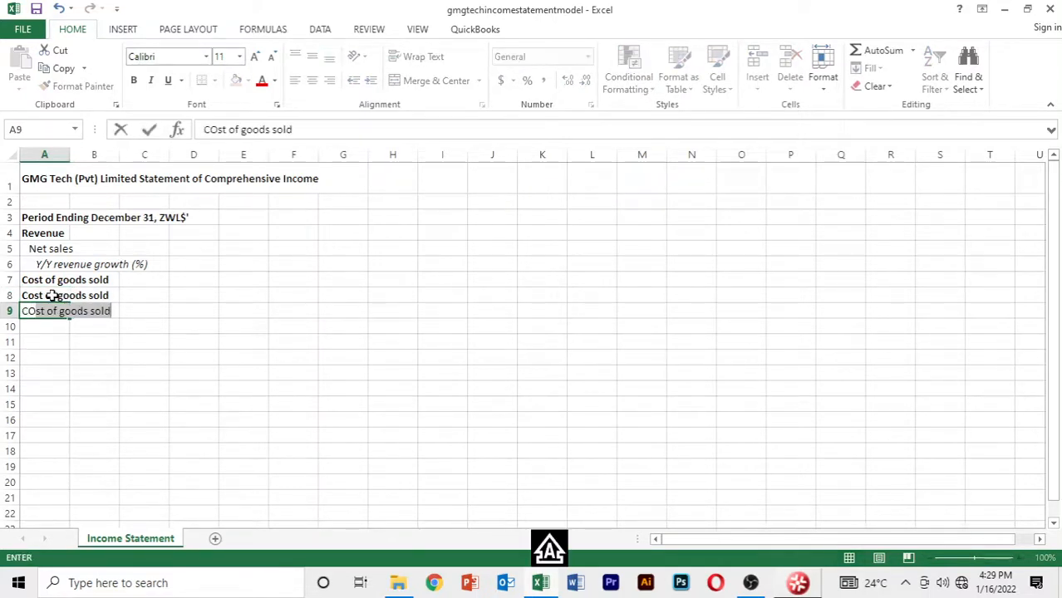
pyautogui.write('GS as a')
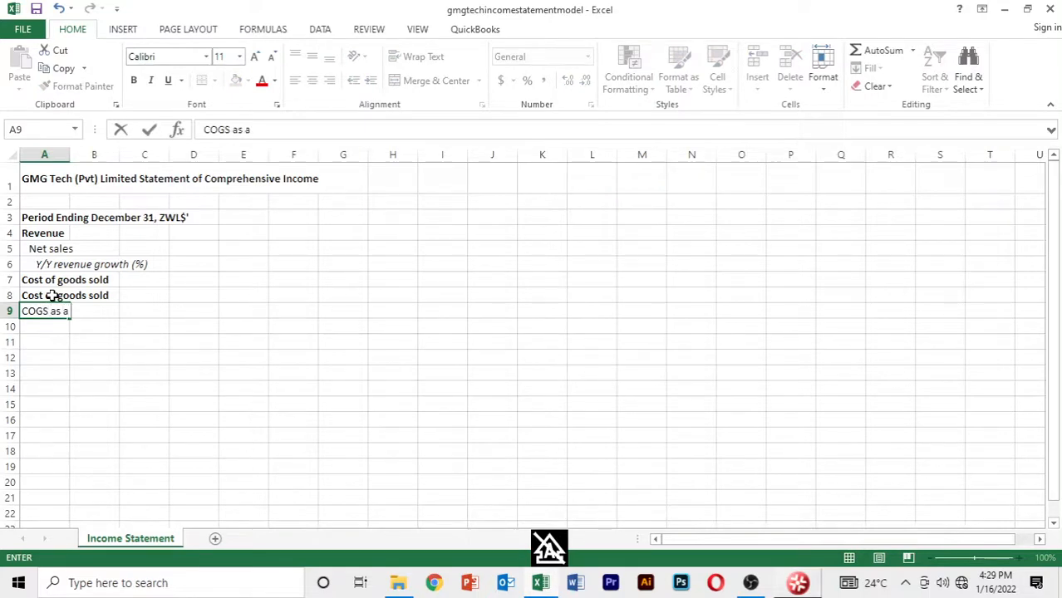
pyautogui.write(' % ')
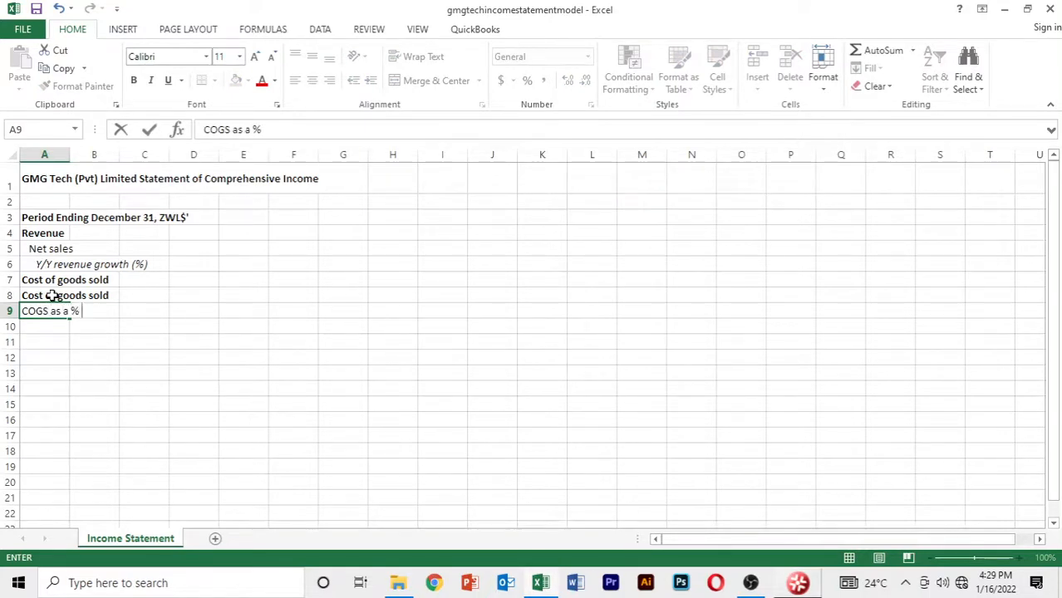
pyautogui.write('of revenue')
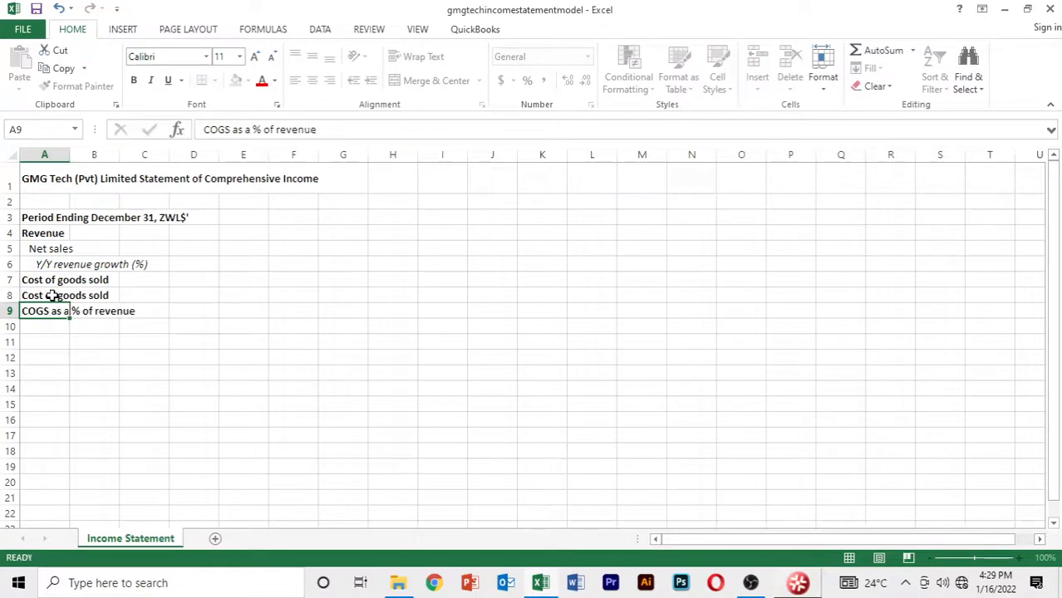
pyautogui.press('Return')
# Make the COGS percentage label in A9 italic and remove the bold formatting from both A9 and A8.
pyautogui.press('Up')
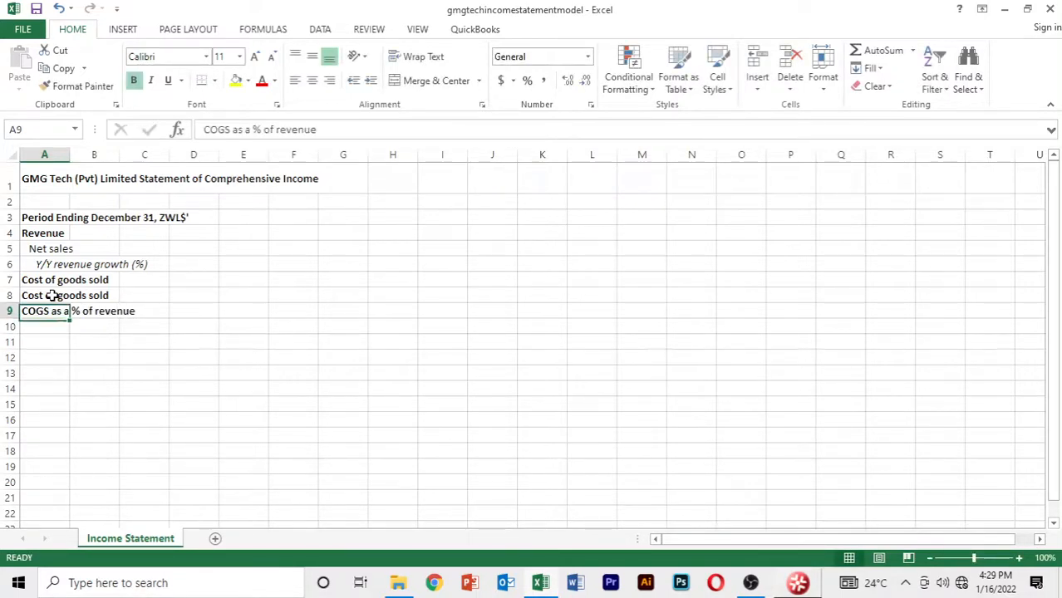
pyautogui.hotkey('ctrl', 'i')
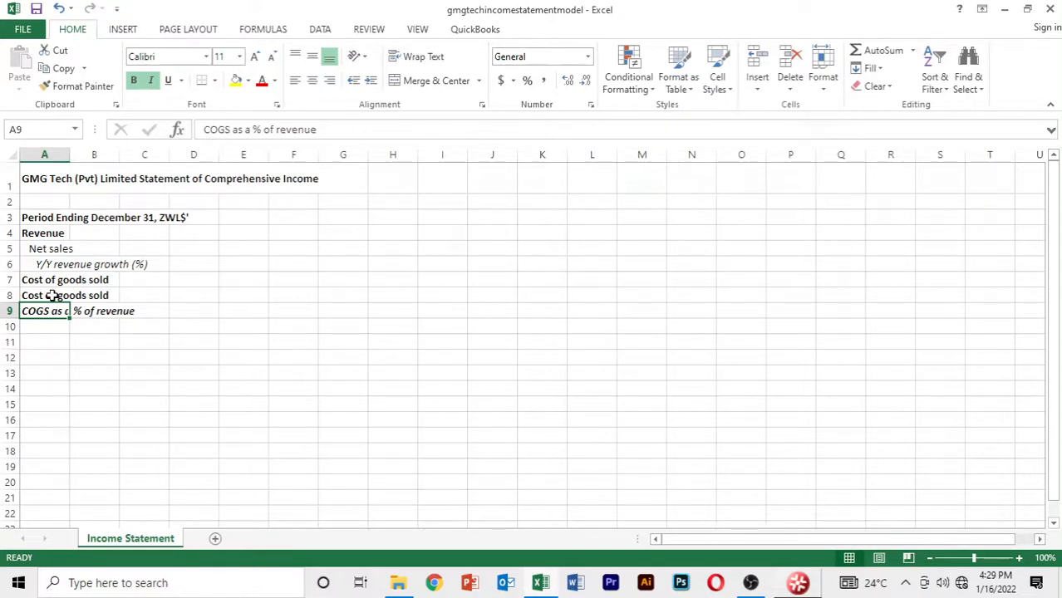
pyautogui.hotkey('ctrl', 'b')
pyautogui.click(51, 297)
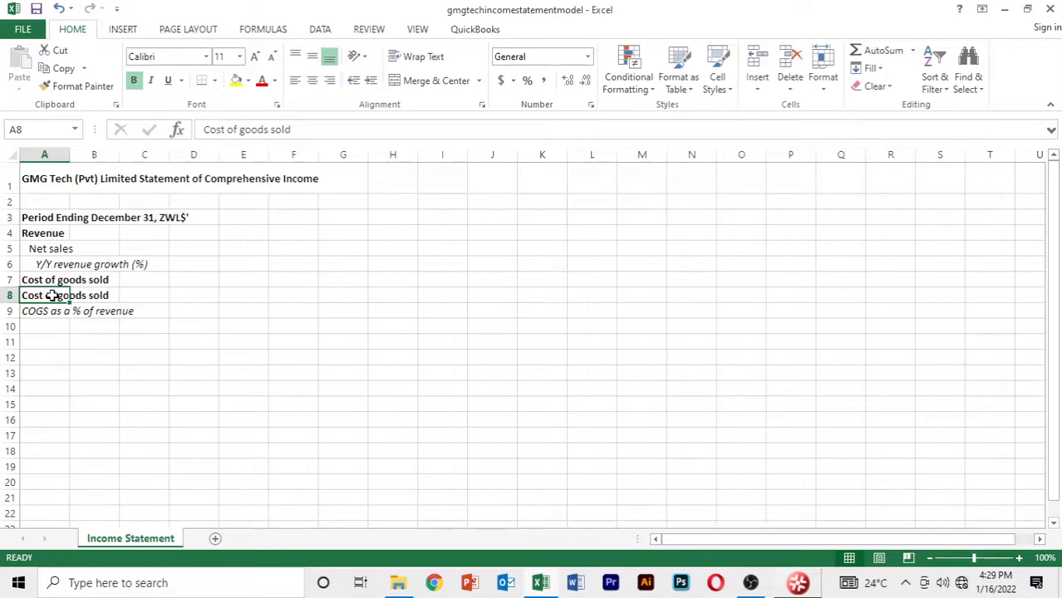
pyautogui.hotkey('ctrl', 'b')
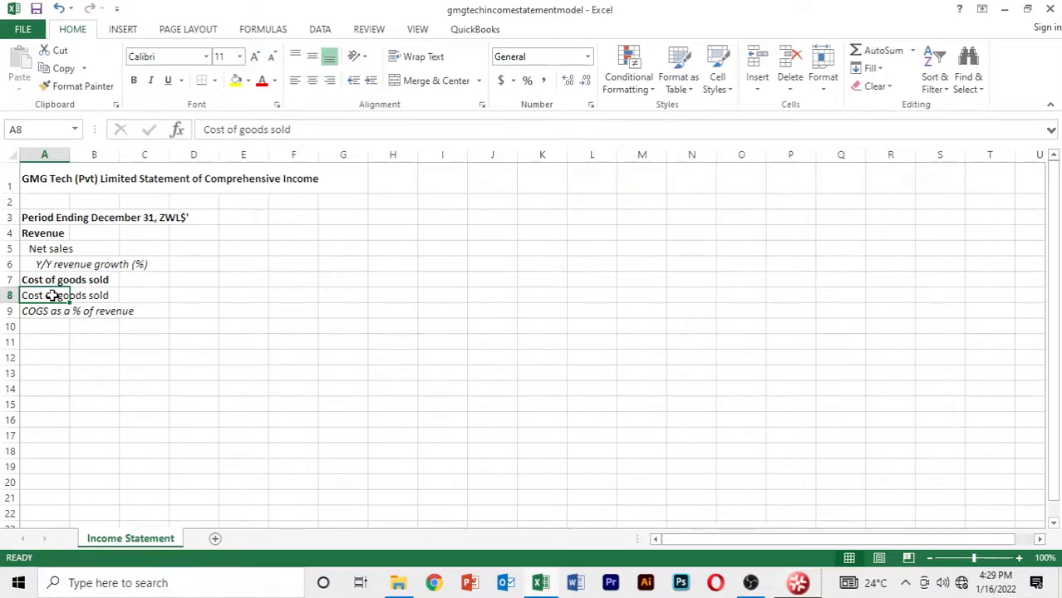
# Enter the line item "Gross profit" in cell A10.
pyautogui.press('Down')
pyautogui.press('Down')
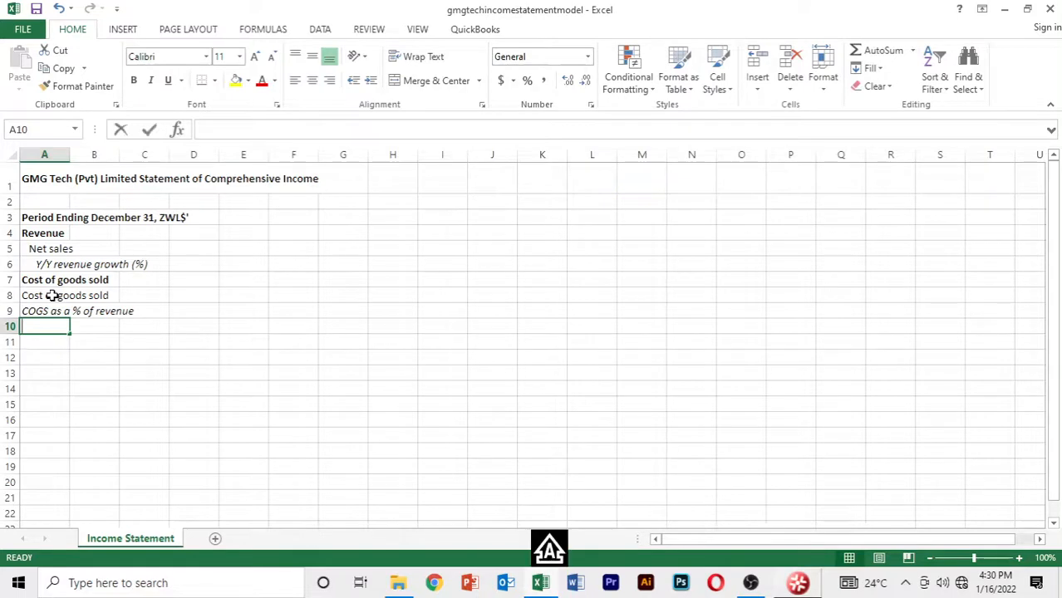
pyautogui.write('Gross profit')
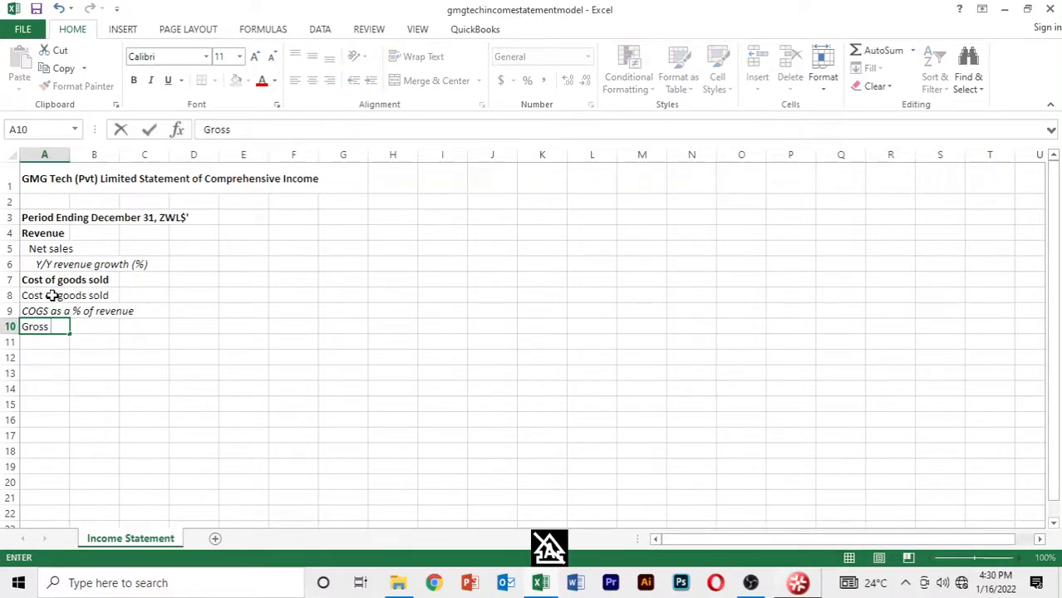
pyautogui.press('Return')
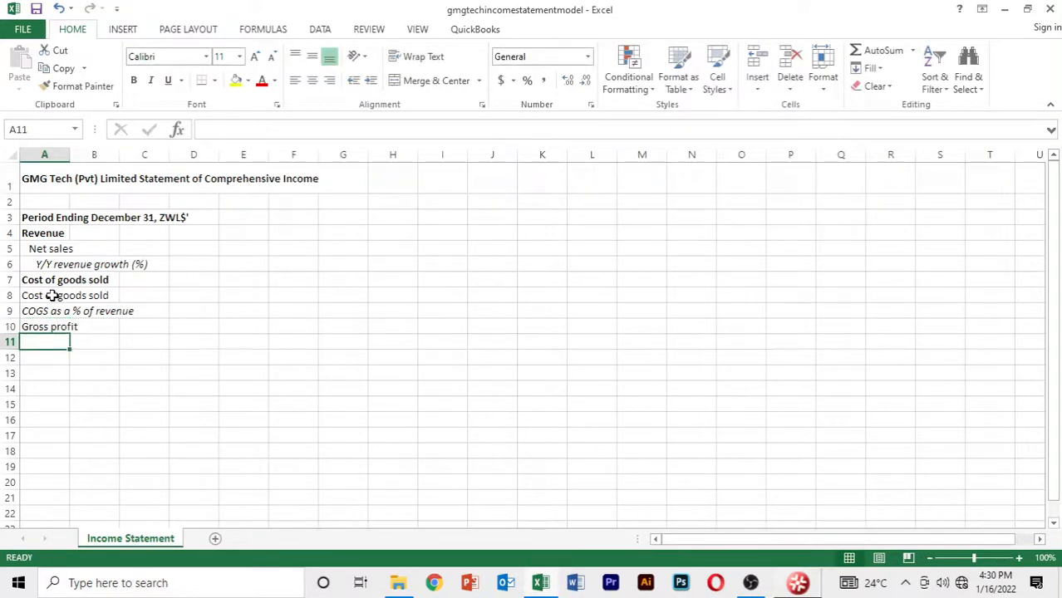
# Enter the line item "Gross profit margin (%)" in cell A11.
pyautogui.press('Up')
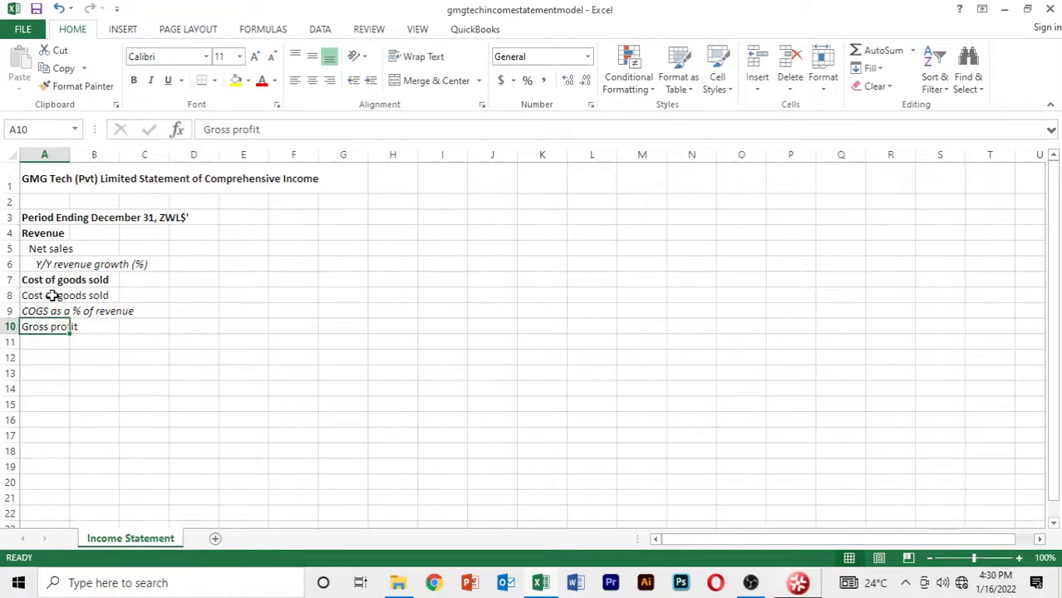
pyautogui.press('Down')
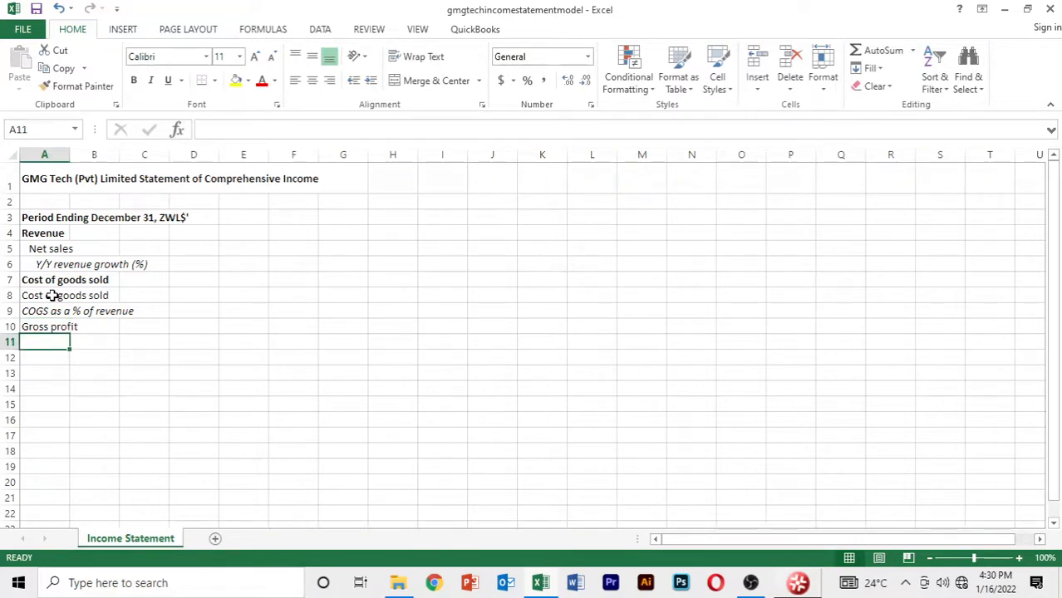
pyautogui.write('Gross profit')
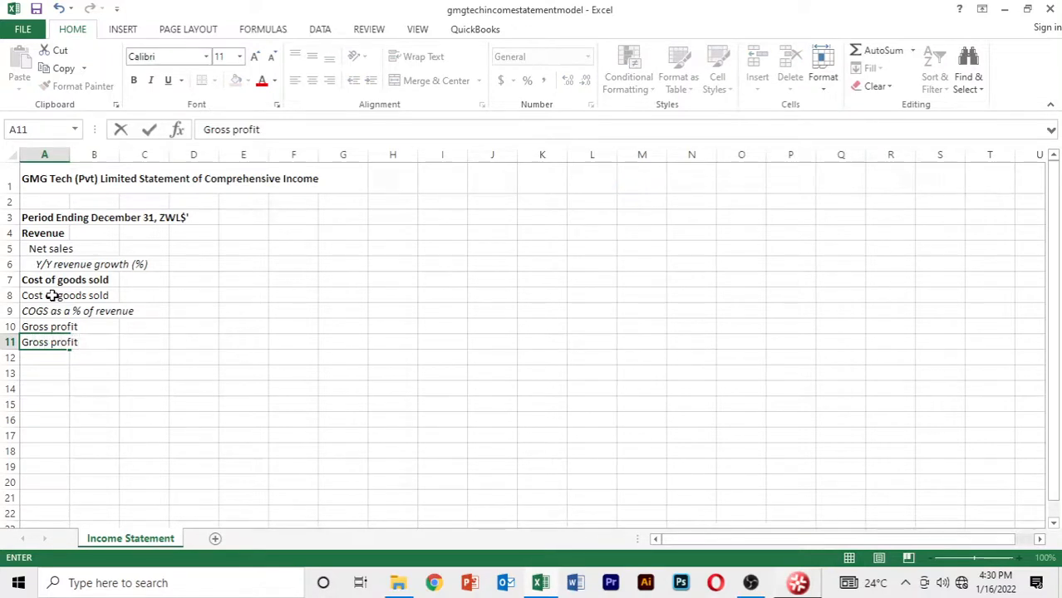
pyautogui.write(' margin (%')
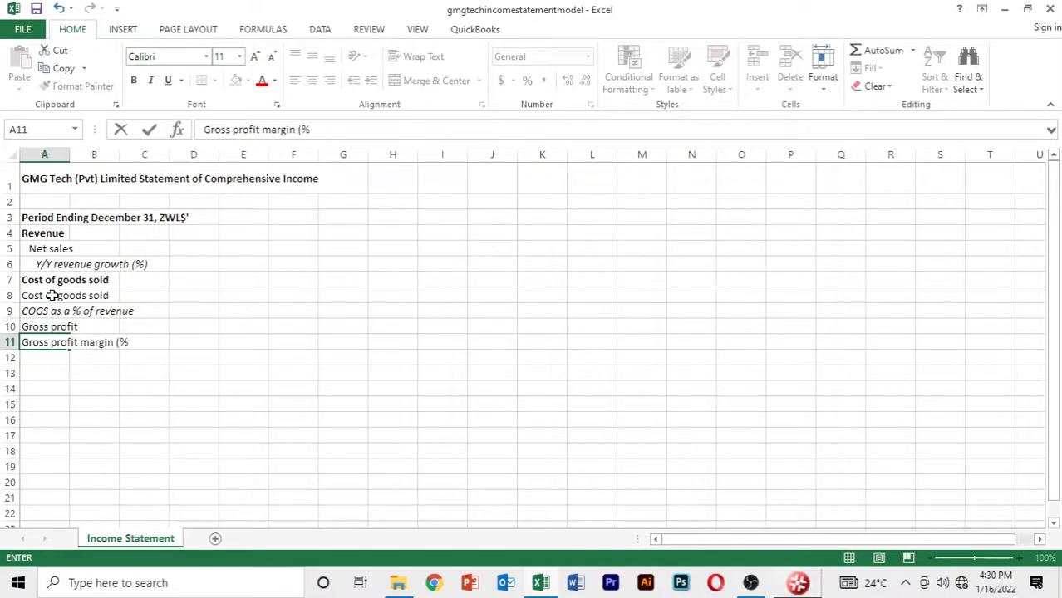
pyautogui.write(')')
pyautogui.press('Return')
# Make the "Gross profit" label in A10 bold and the gross profit margin label in A11 italic.
pyautogui.press('Up')
pyautogui.press('Up')
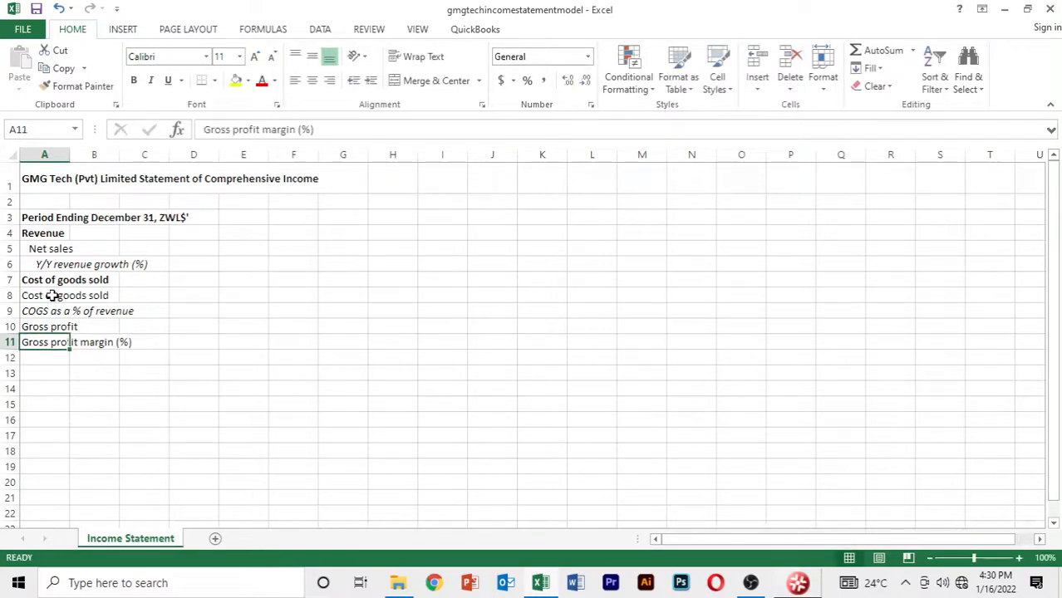
pyautogui.hotkey('ctrl', 'b')
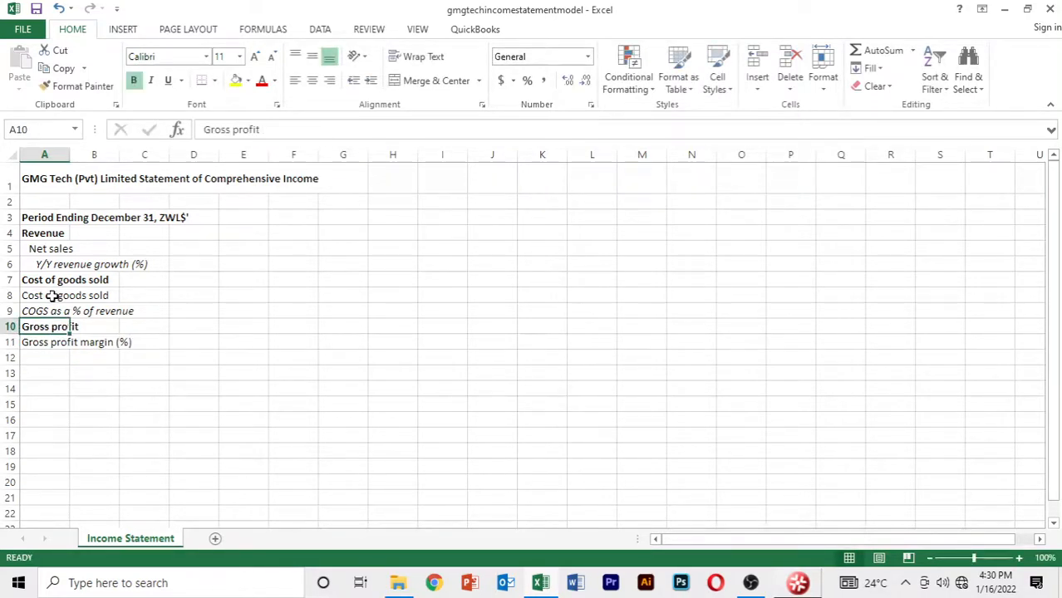
pyautogui.click(35, 341)
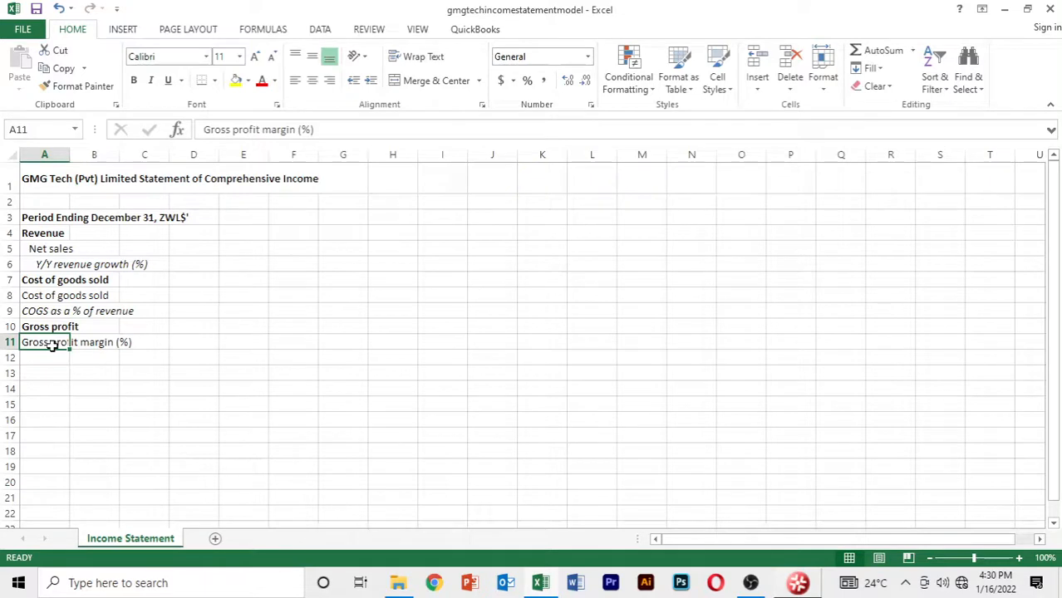
pyautogui.hotkey('ctrl', 'i')
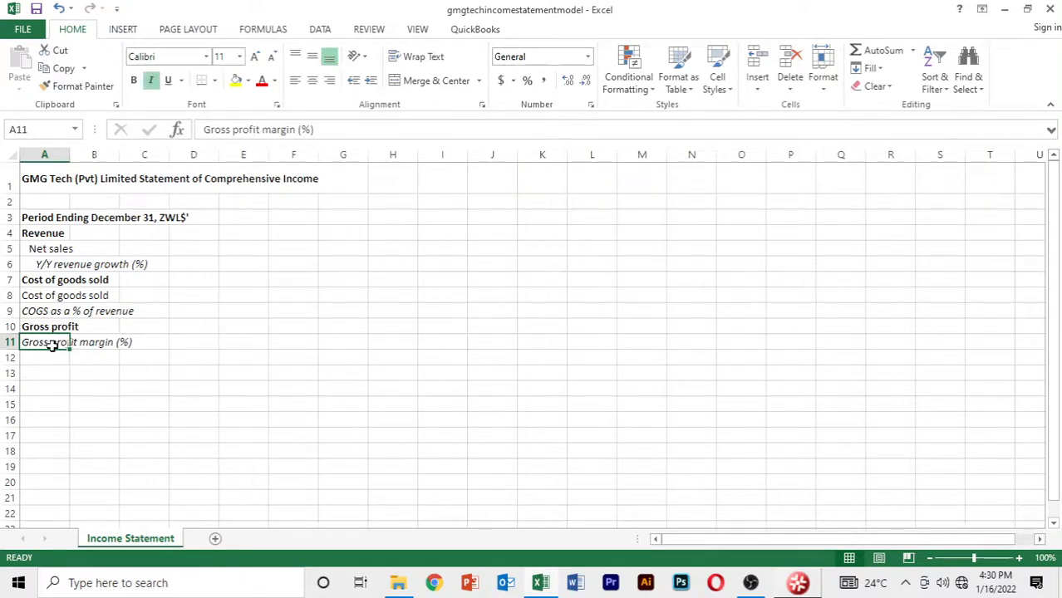
# Set the "Cost of goods sold" line item in A8 to Left (Indent) alignment with an indent of 1.
pyautogui.click(47, 313)
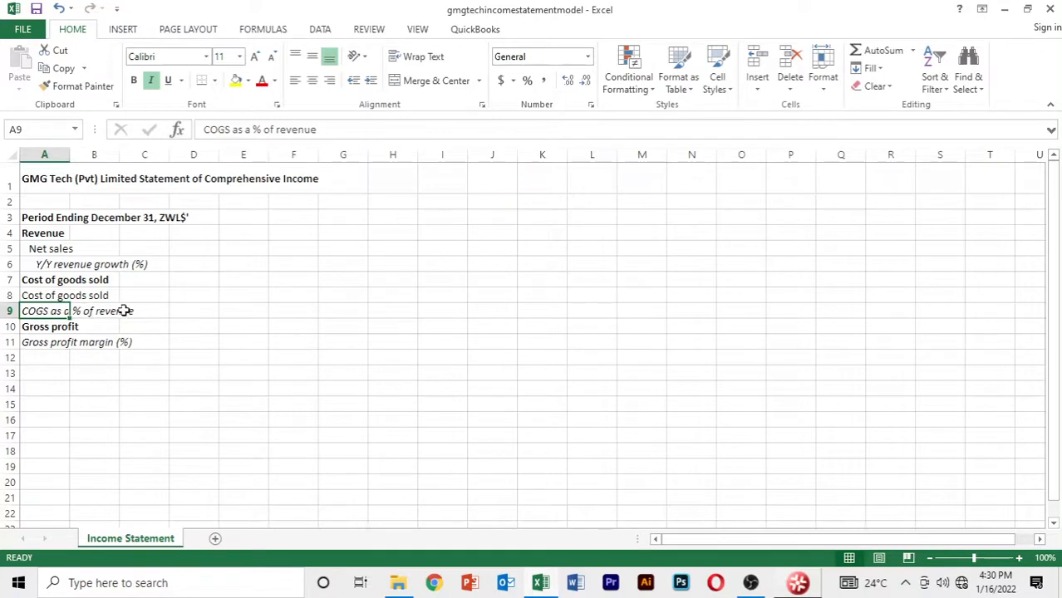
pyautogui.click(63, 297)
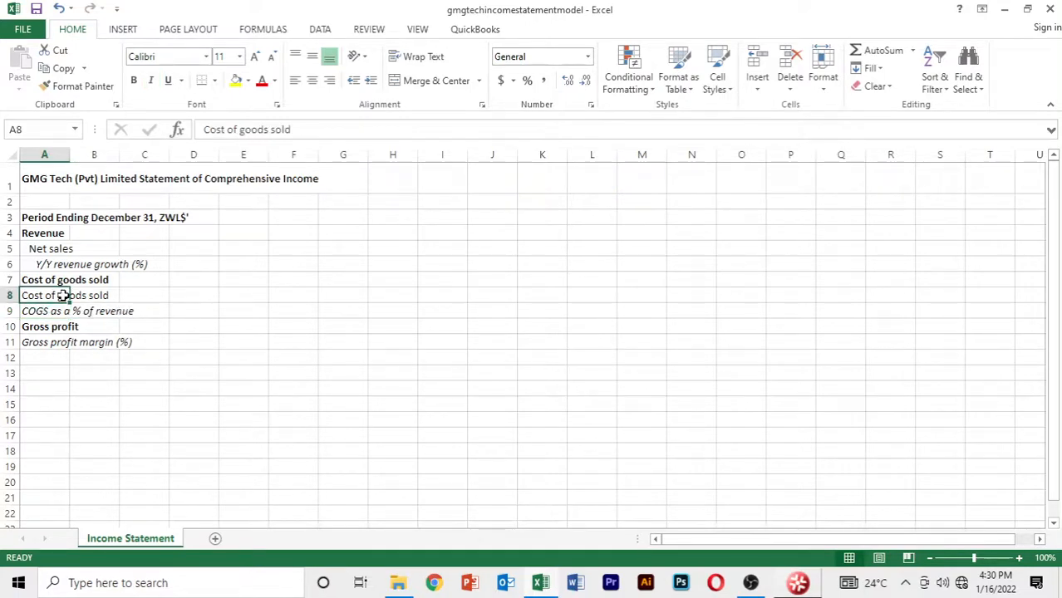
pyautogui.hotkey('ctrl', '1')
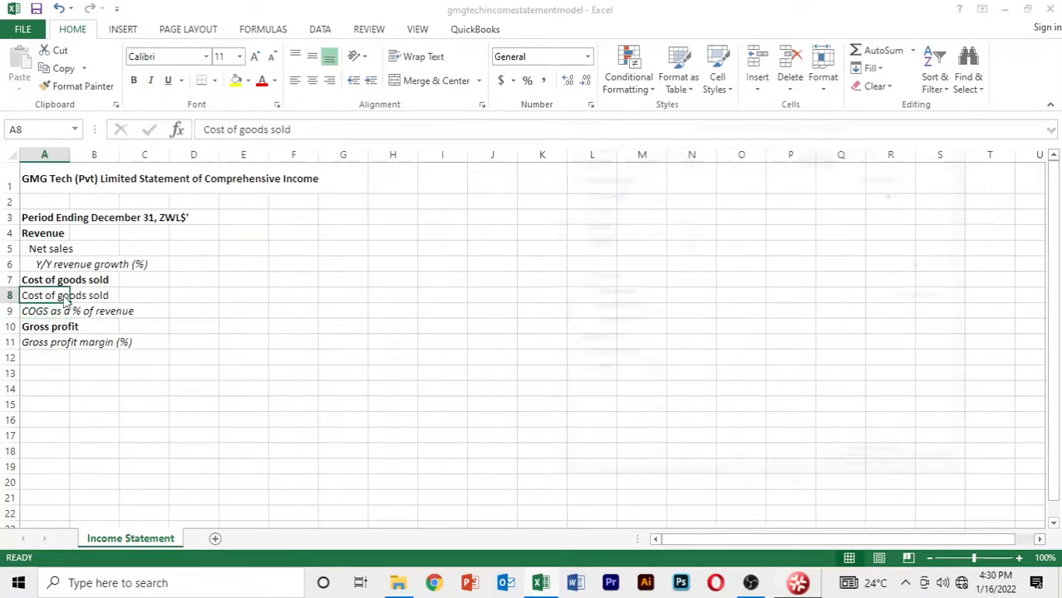
pyautogui.click(688, 208)
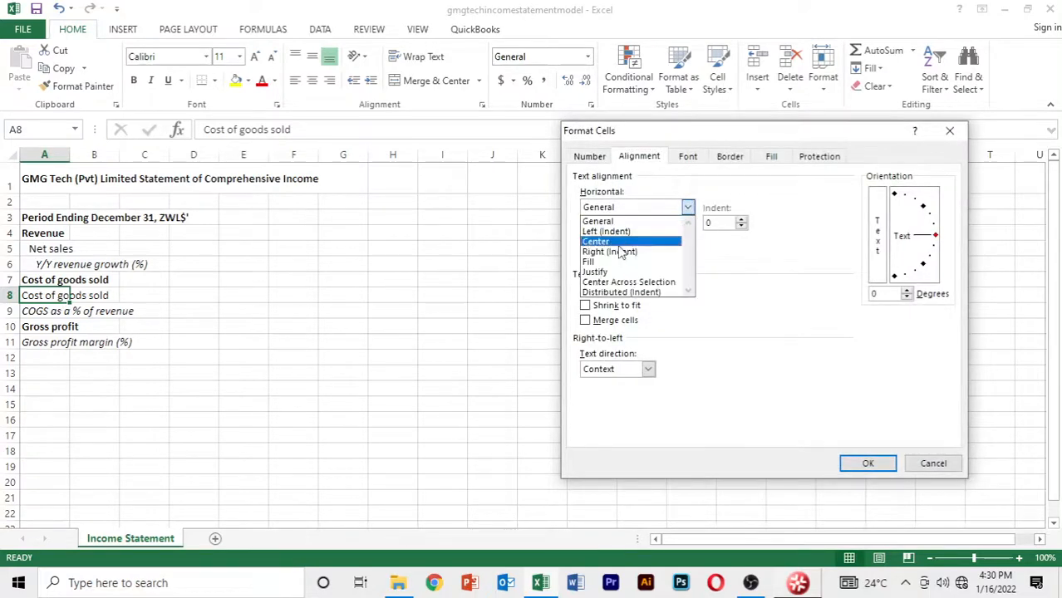
pyautogui.click(640, 231)
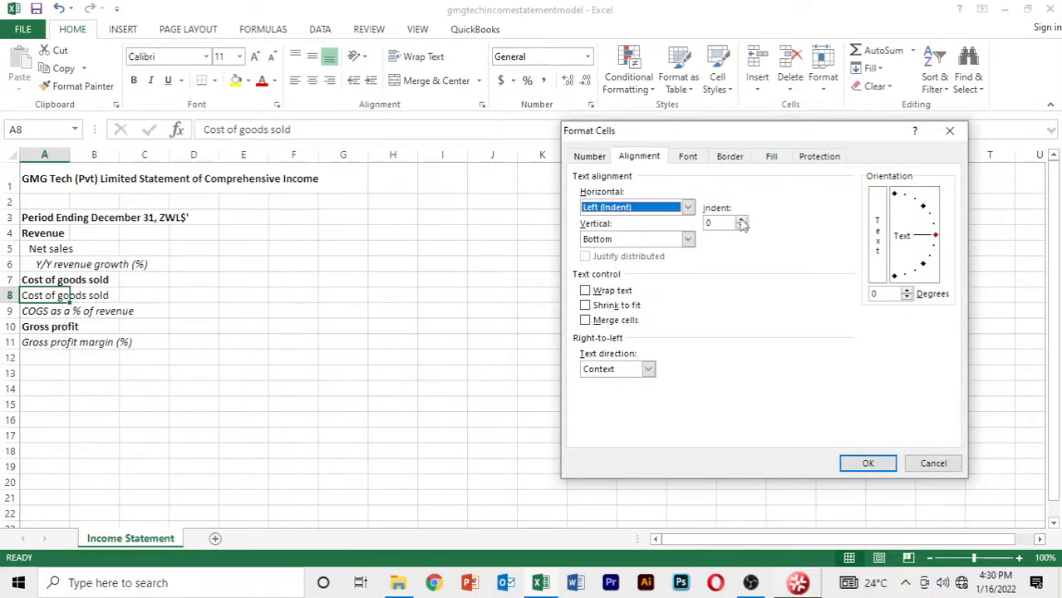
pyautogui.click(741, 220)
pyautogui.click(868, 463)
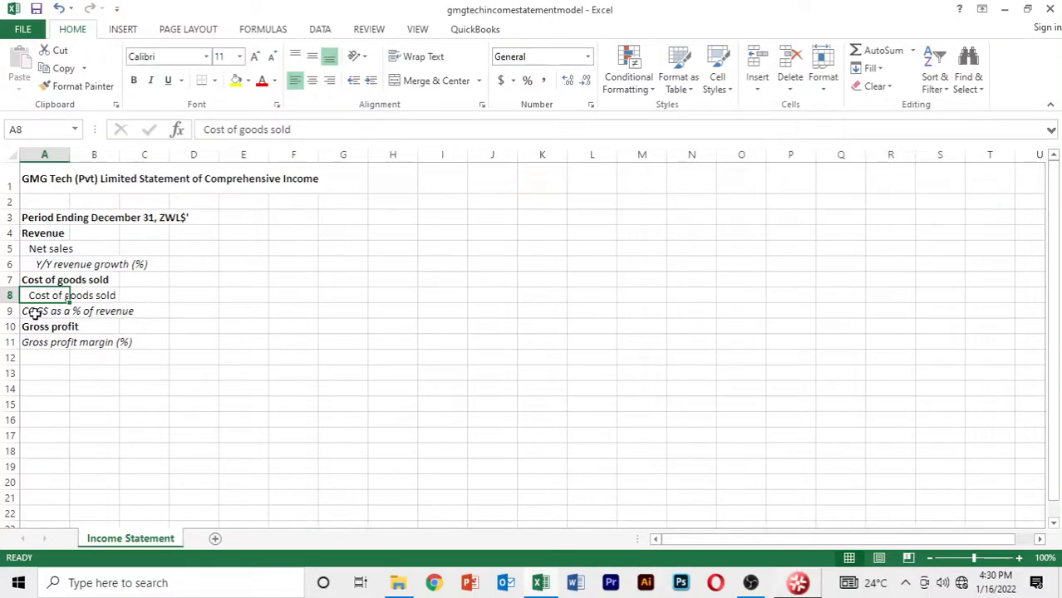
# Set the COGS percentage label in A9 to Left (Indent) alignment with an indent of 2.
pyautogui.click(33, 312)
pyautogui.hotkey('ctrl', '1')
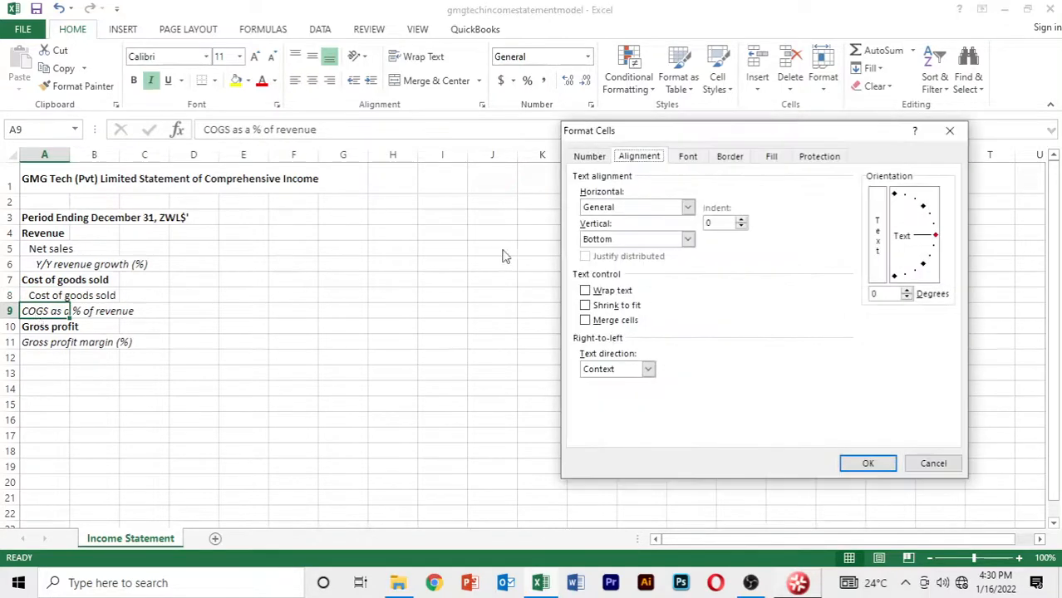
pyautogui.click(688, 208)
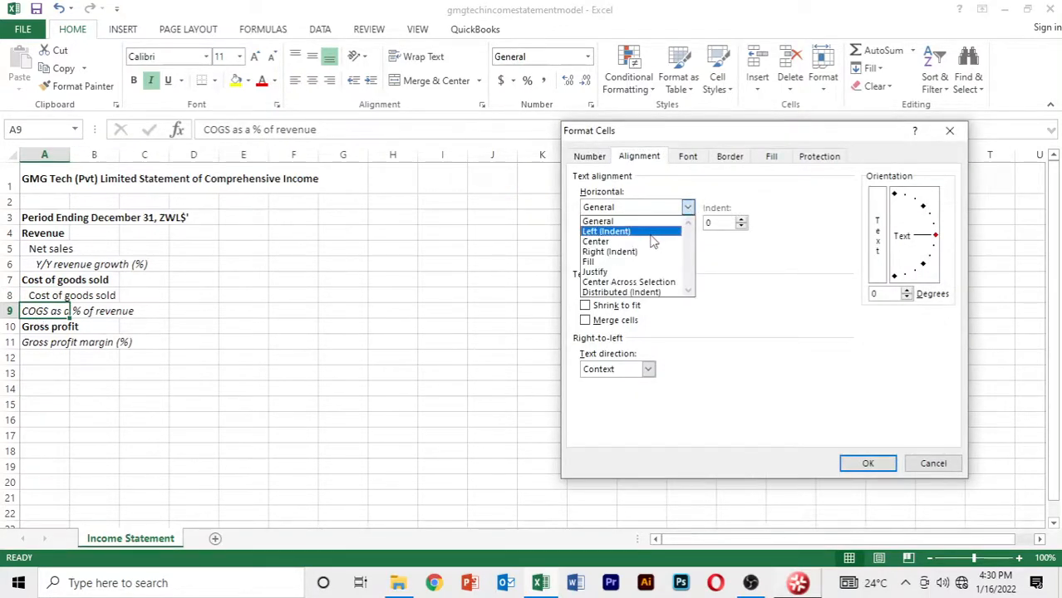
pyautogui.click(652, 230)
pyautogui.click(741, 220)
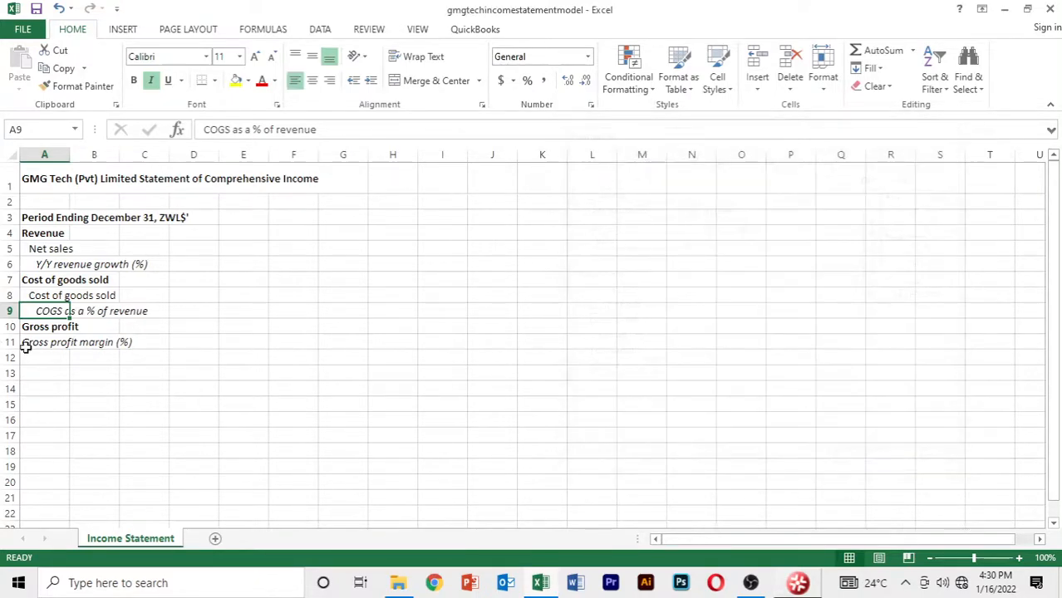
# Set the gross profit margin label in A11 to Left (Indent) alignment with an indent of 2.
pyautogui.click(64, 357)
pyautogui.click(66, 343)
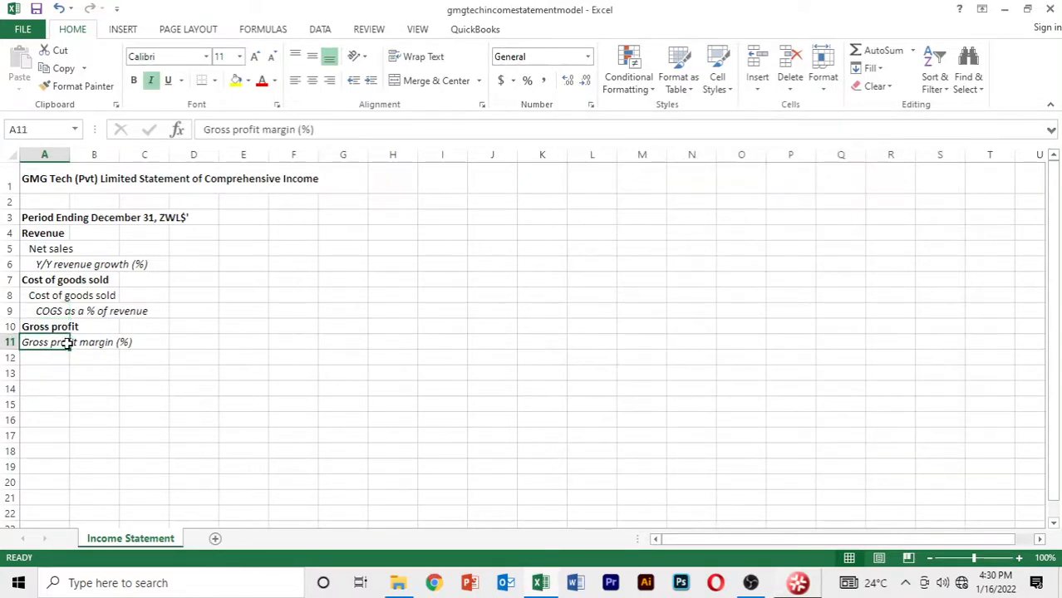
pyautogui.hotkey('ctrl', '1')
pyautogui.click(688, 207)
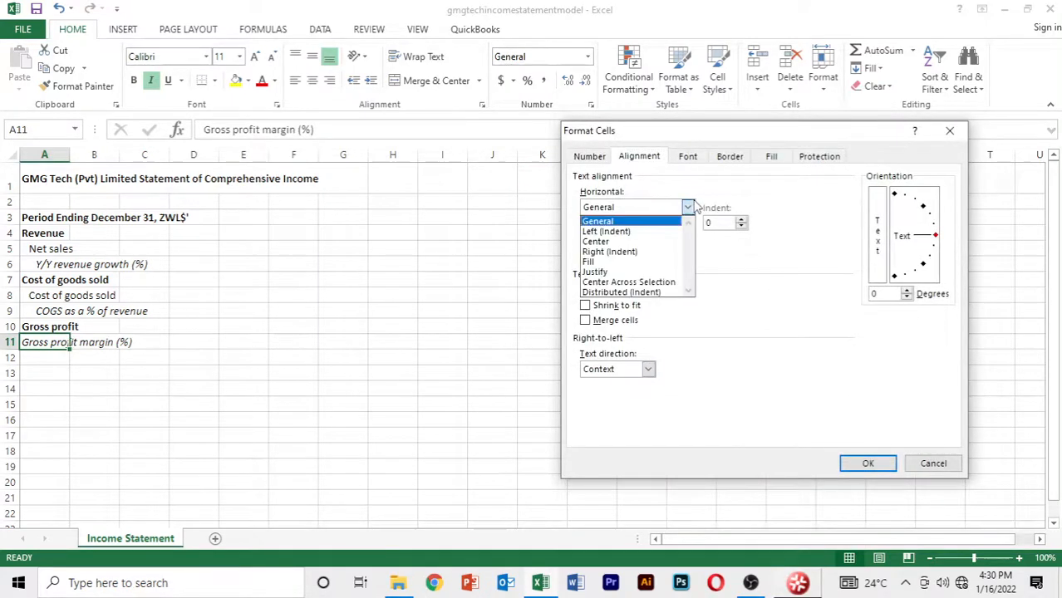
pyautogui.click(606, 231)
pyautogui.click(740, 221)
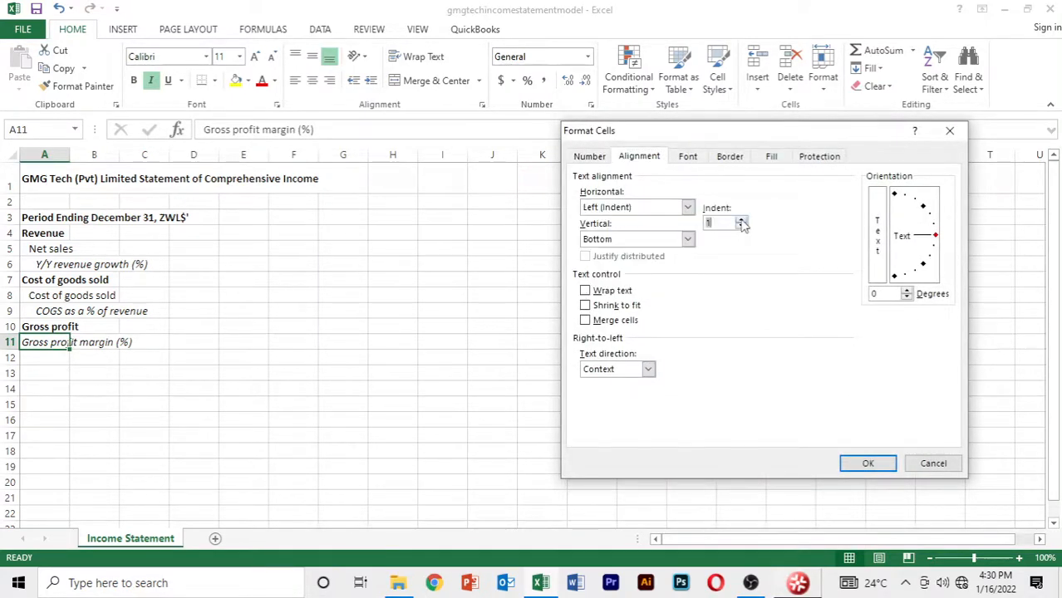
pyautogui.click(868, 463)
pyautogui.click(170, 360)
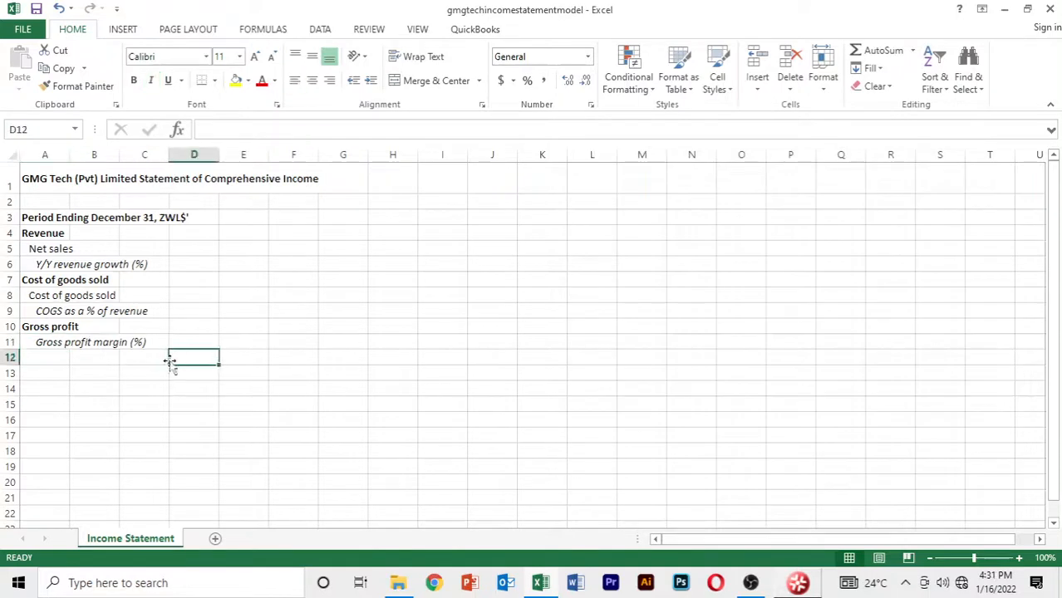
# Enter the line item "Other income" in cell A12.
pyautogui.click(50, 360)
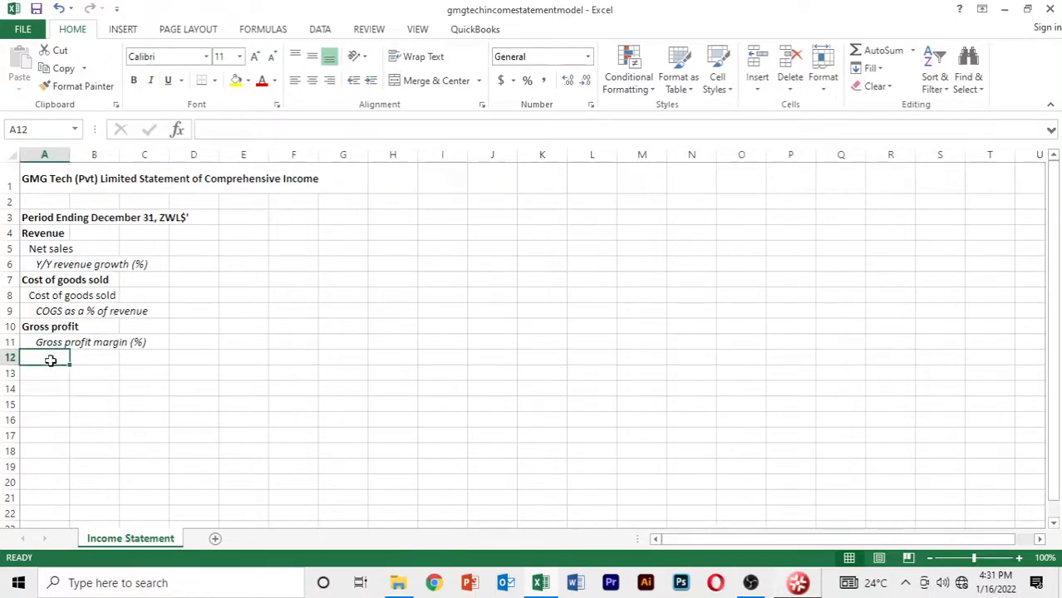
pyautogui.write('Othe')
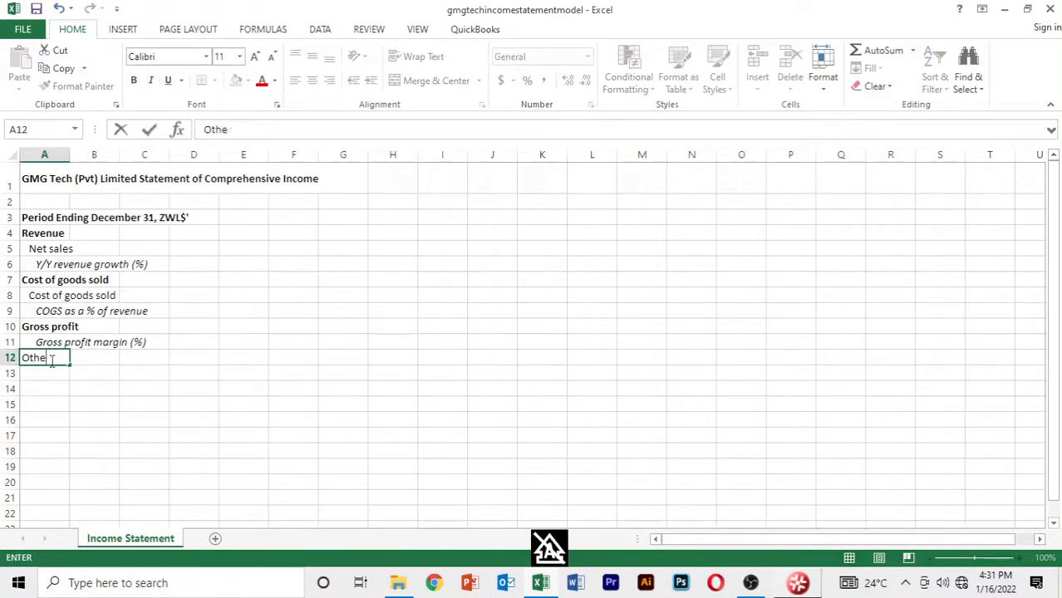
pyautogui.write('r income')
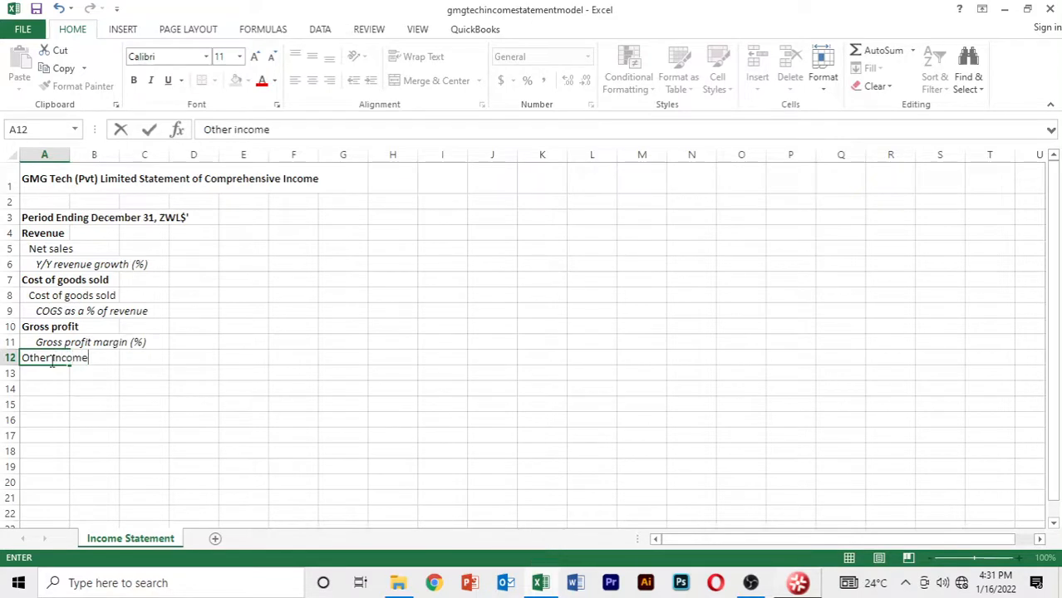
pyautogui.press('Return')
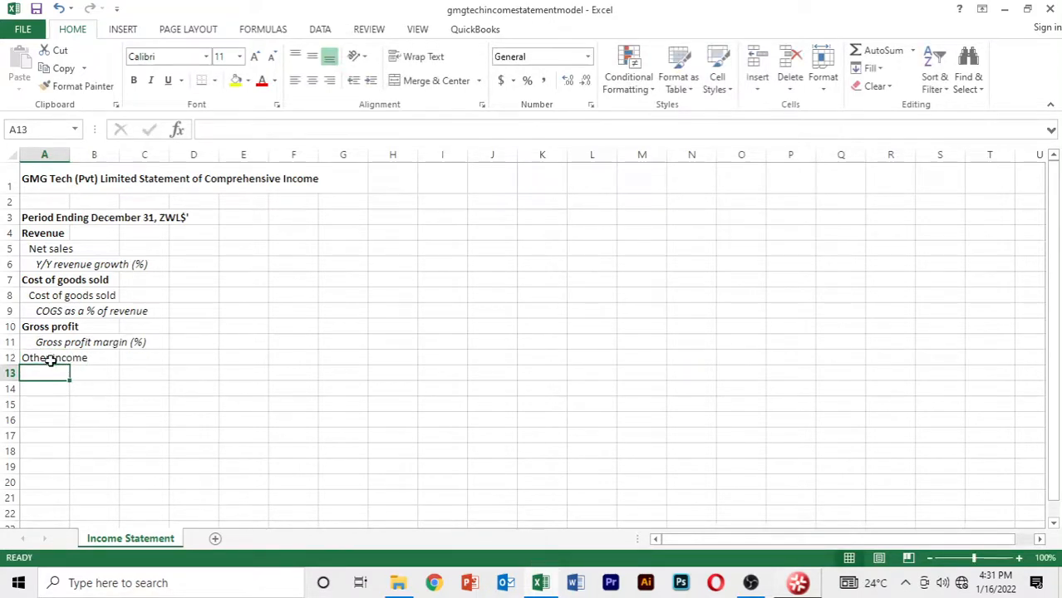
# Enter the heading "Operating expenses" in cell A13.
pyautogui.write('Oe')
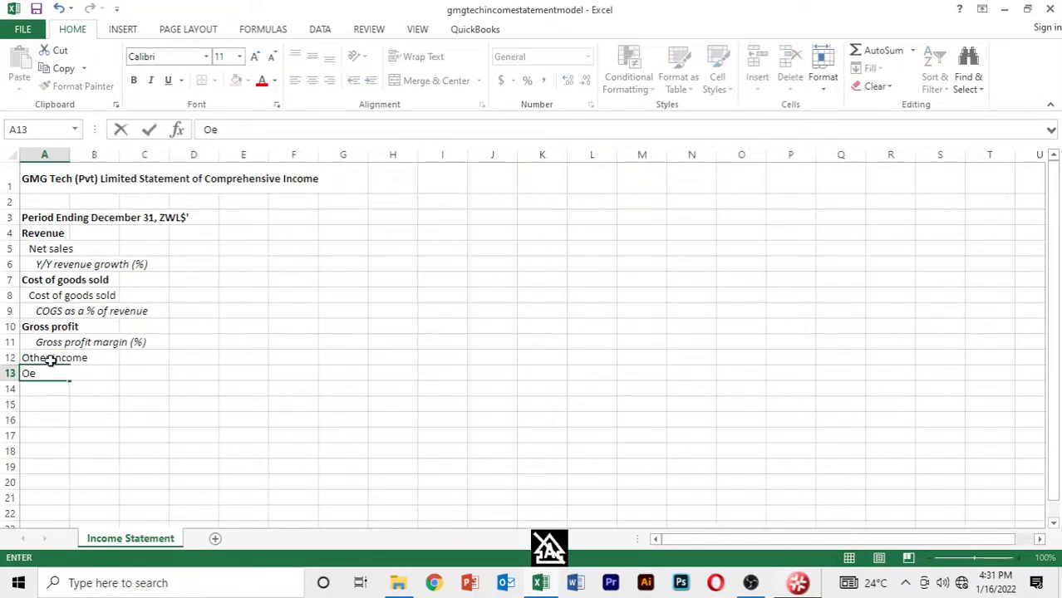
pyautogui.press('BackSpace')
pyautogui.write('perating')
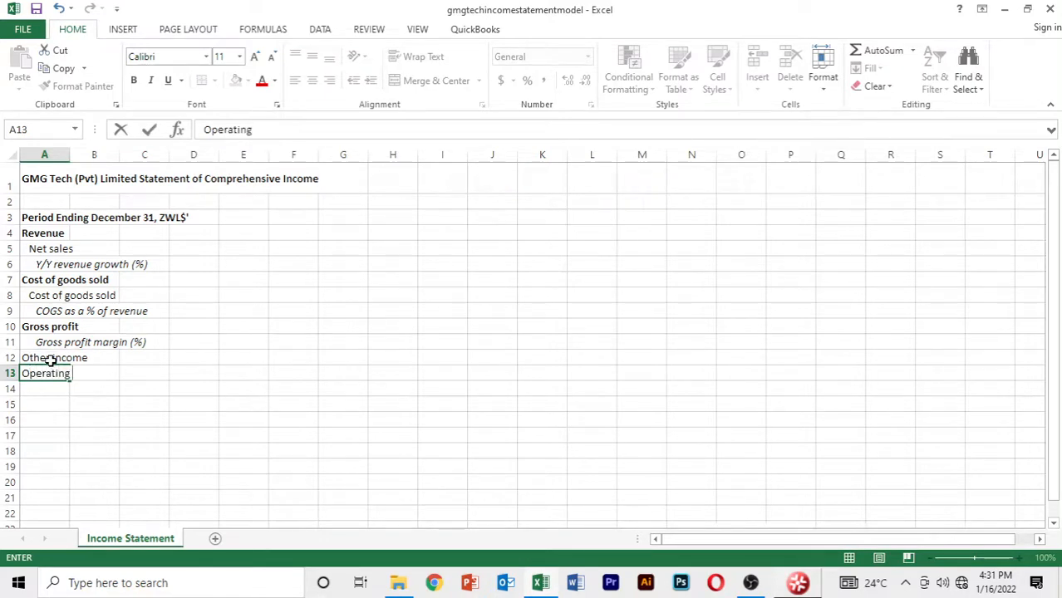
pyautogui.write(' expenses')
pyautogui.press('Return')
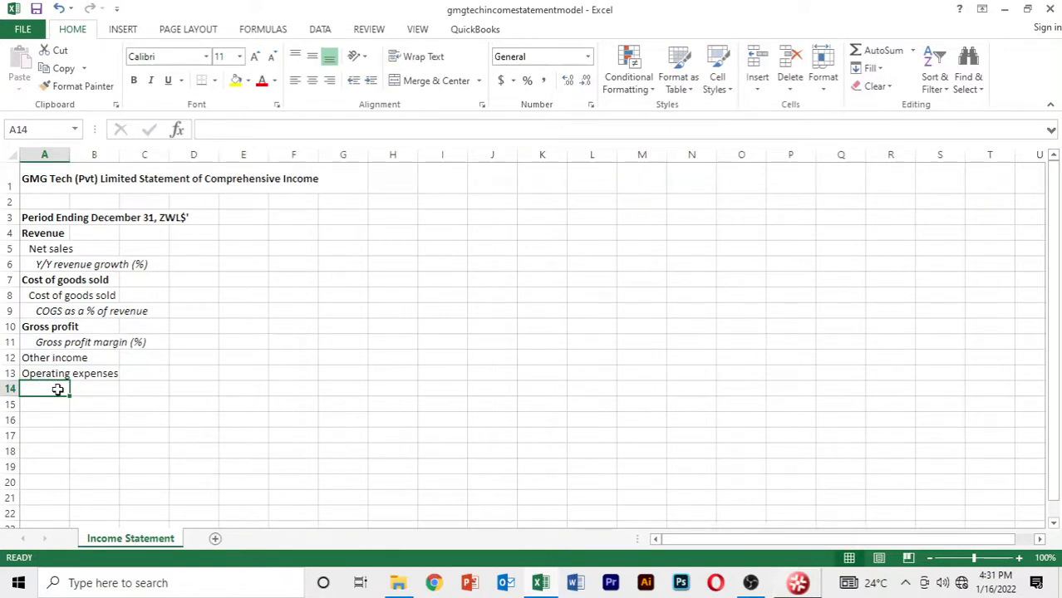
# Enter the line item "Selling, general and administrative" in cell A14.
pyautogui.write('Se')
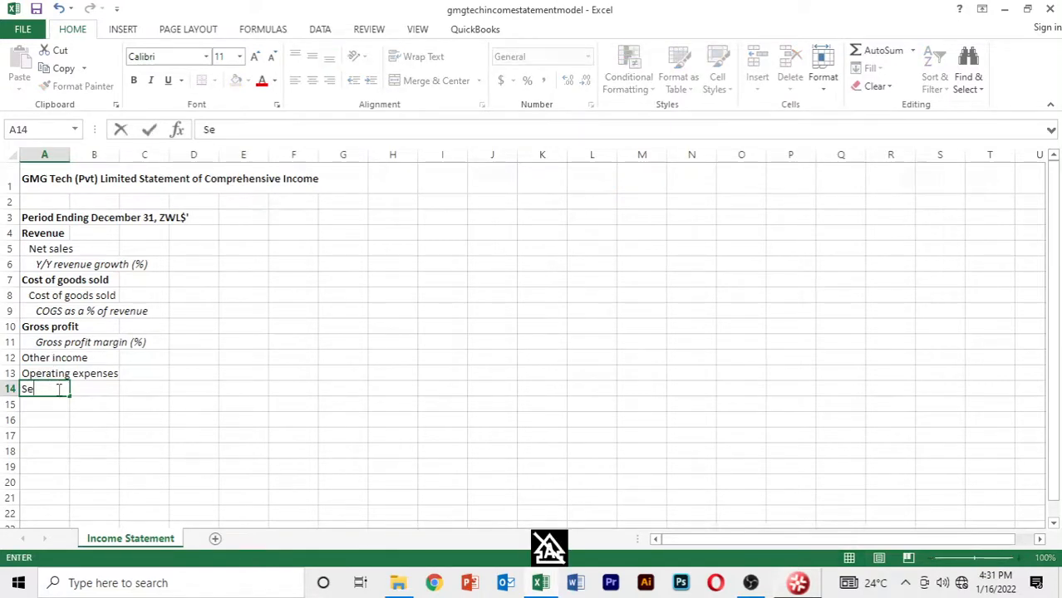
pyautogui.write('lling,')
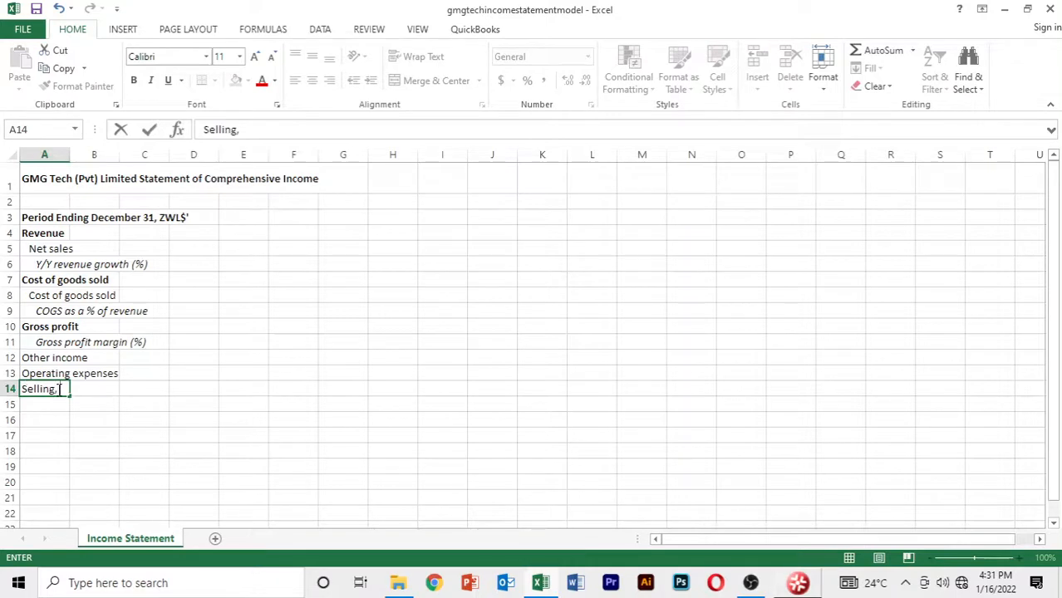
pyautogui.write(' general and')
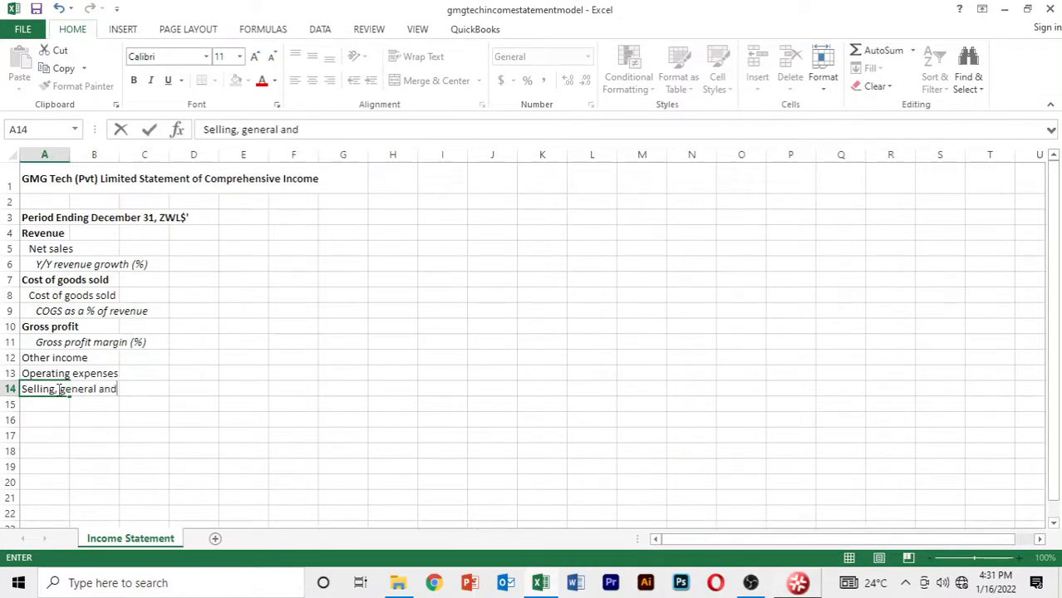
pyautogui.write(' adminsi')
pyautogui.press('BackSpace')
pyautogui.press('BackSpace')
pyautogui.write('is')
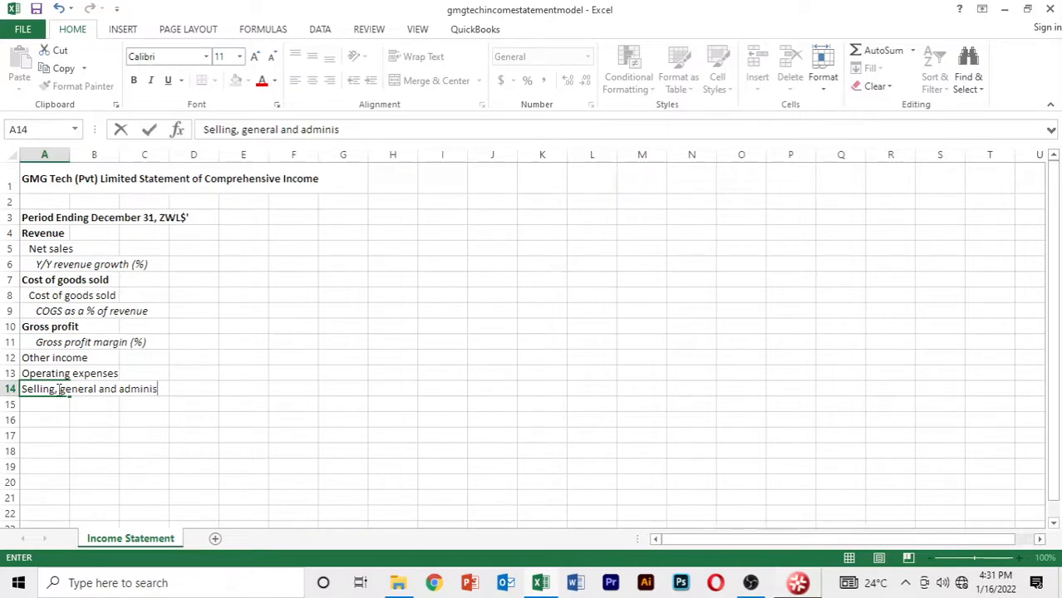
pyautogui.write('trative')
pyautogui.press('Return')
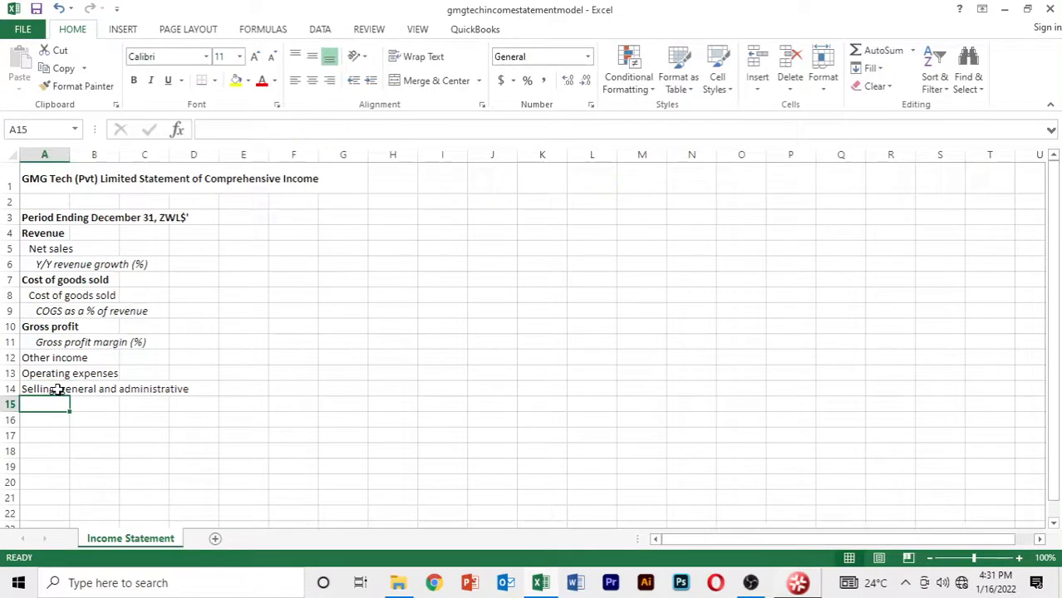
# Make the "Operating expenses" heading in A13 bold.
pyautogui.click(61, 377)
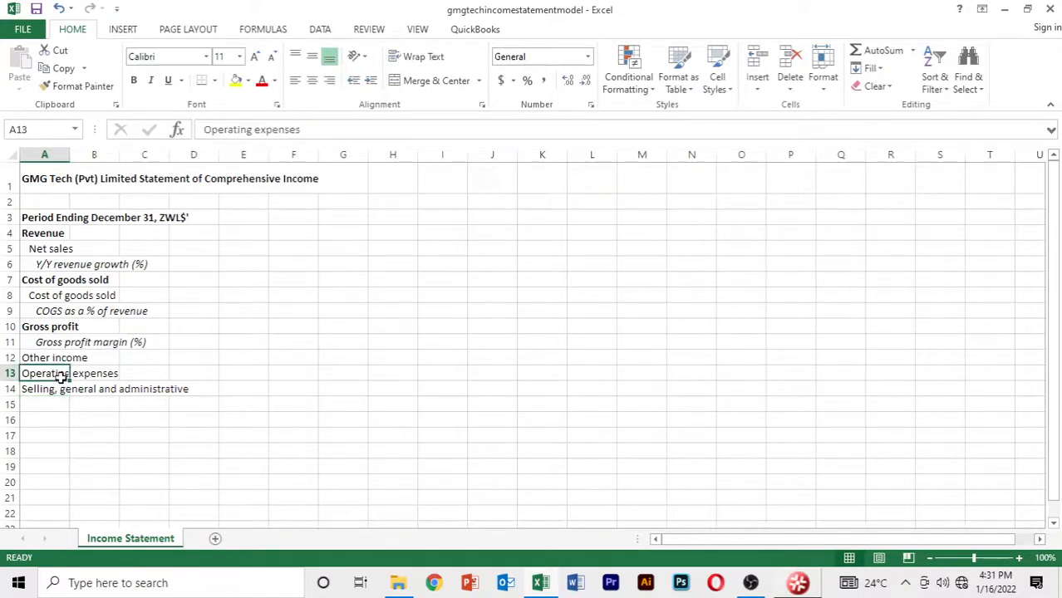
pyautogui.hotkey('ctrl', 'b')
pyautogui.press('Down')
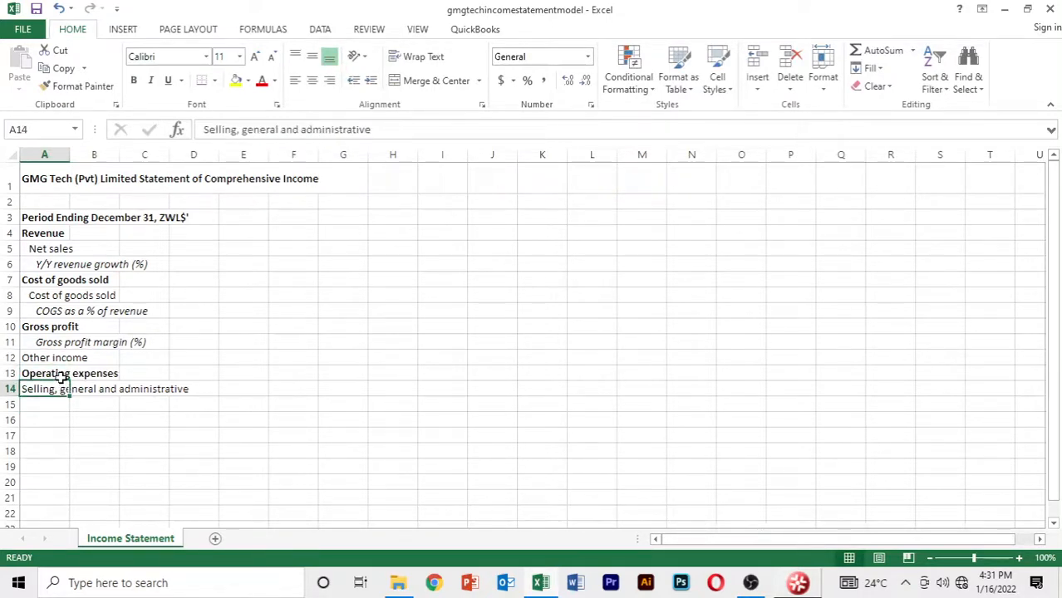
# Enter the line item "operating expenses as a % of revenue" in cell A15.
pyautogui.press('Up')
pyautogui.press('Up')
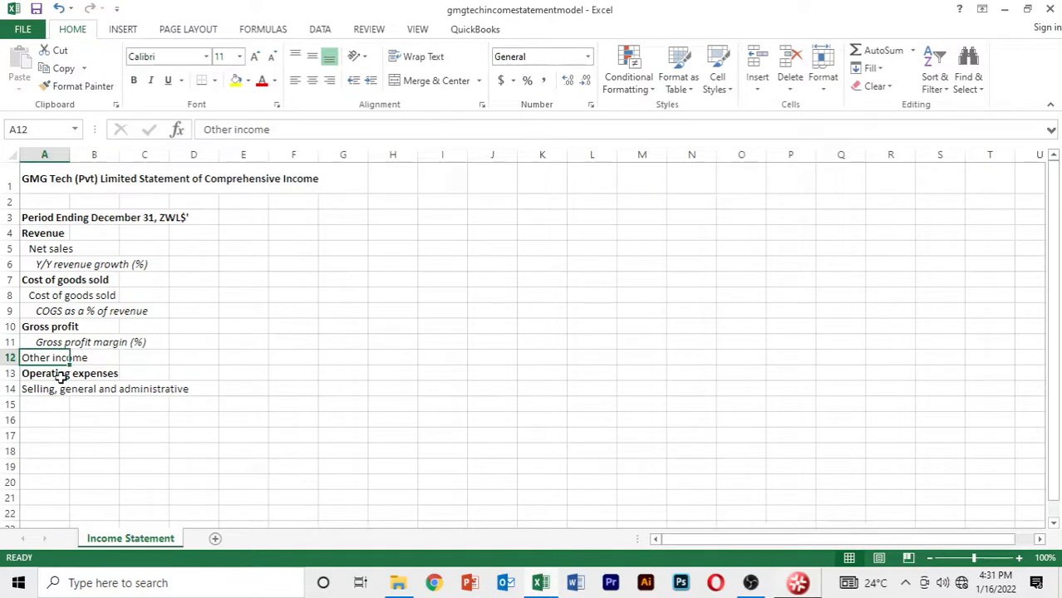
pyautogui.press('Down')
pyautogui.press('Down')
pyautogui.press('Down')
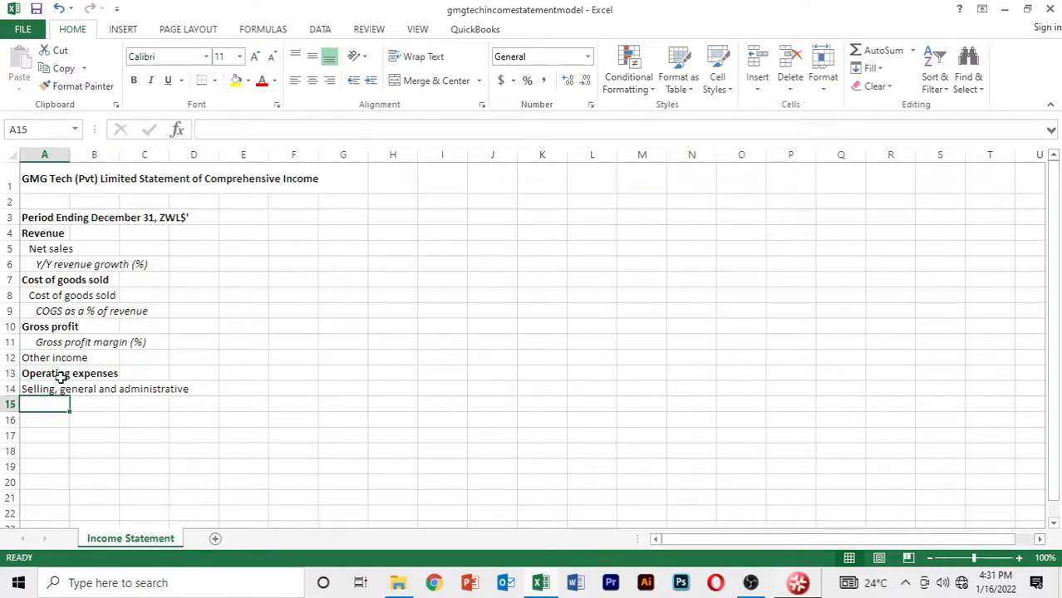
pyautogui.write('operating ')
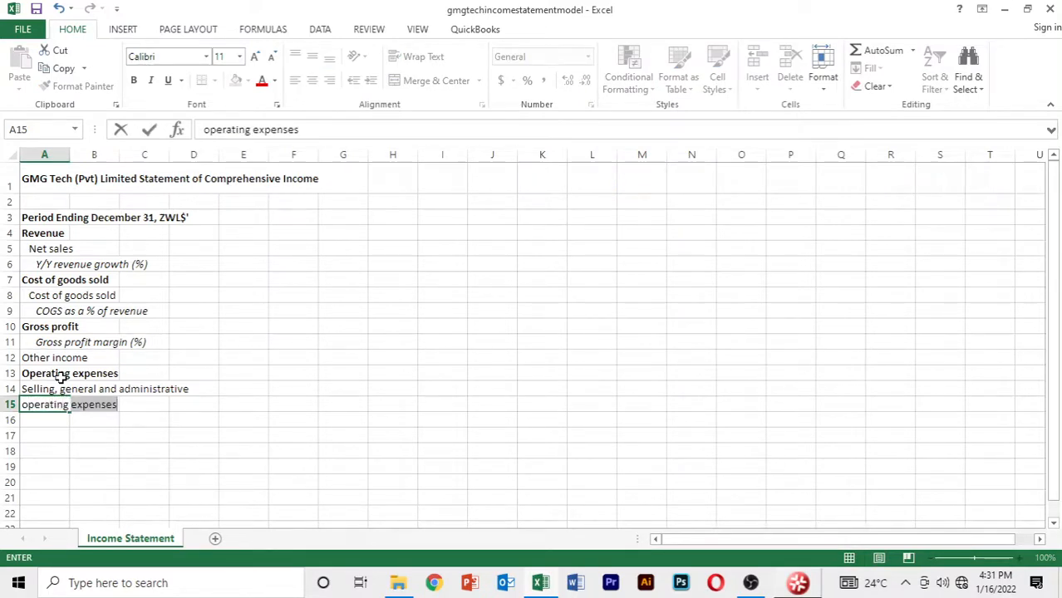
pyautogui.write('expenses as a')
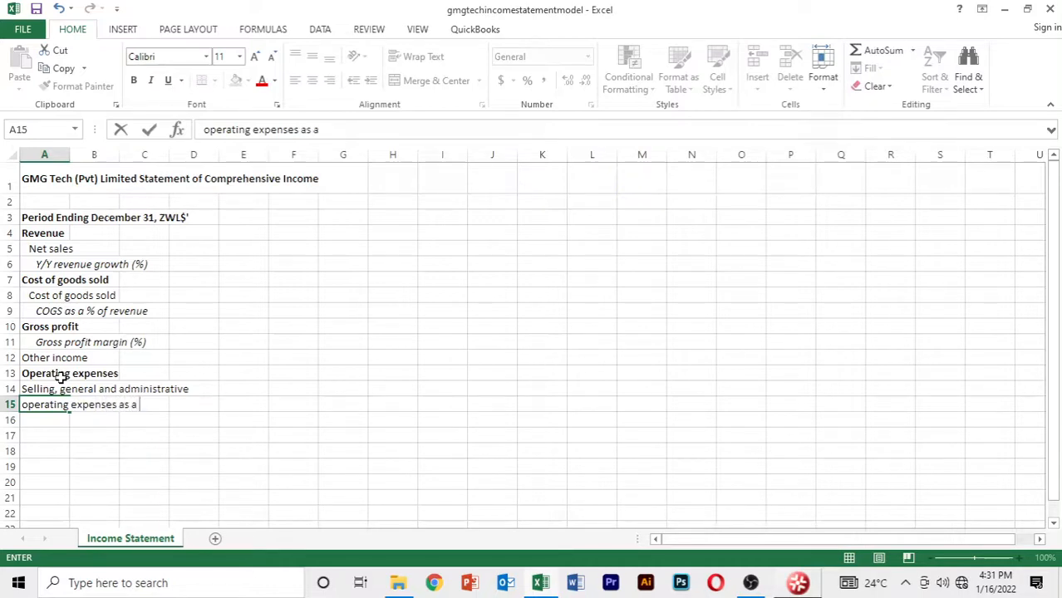
pyautogui.write(' % or')
pyautogui.write('f revenue')
pyautogui.press('Return')
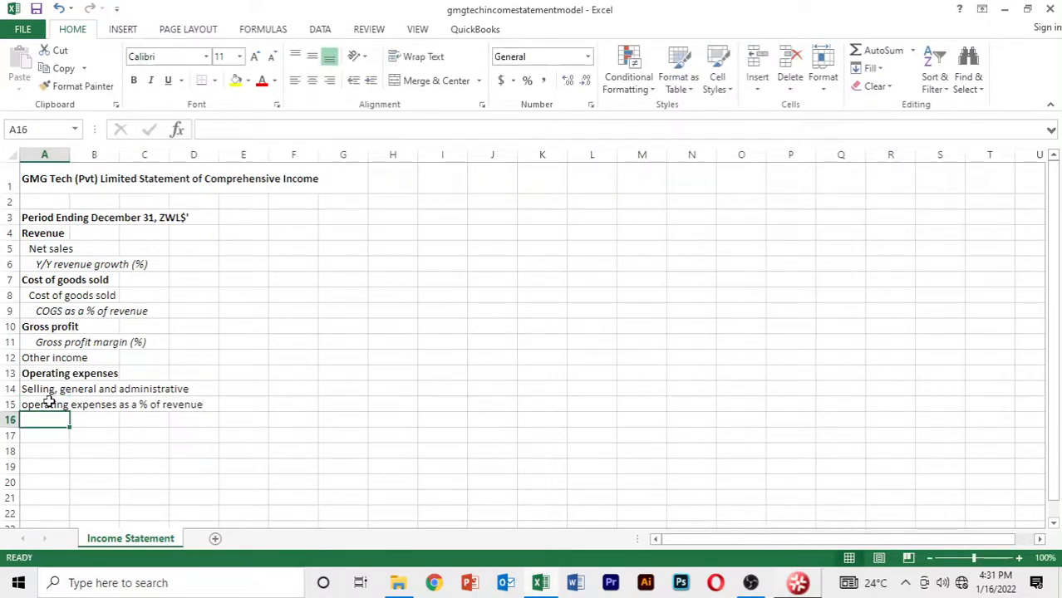
# Capitalize the first letter of the A15 label so it reads "Operating expenses as a % of revenue".
pyautogui.click(49, 403)
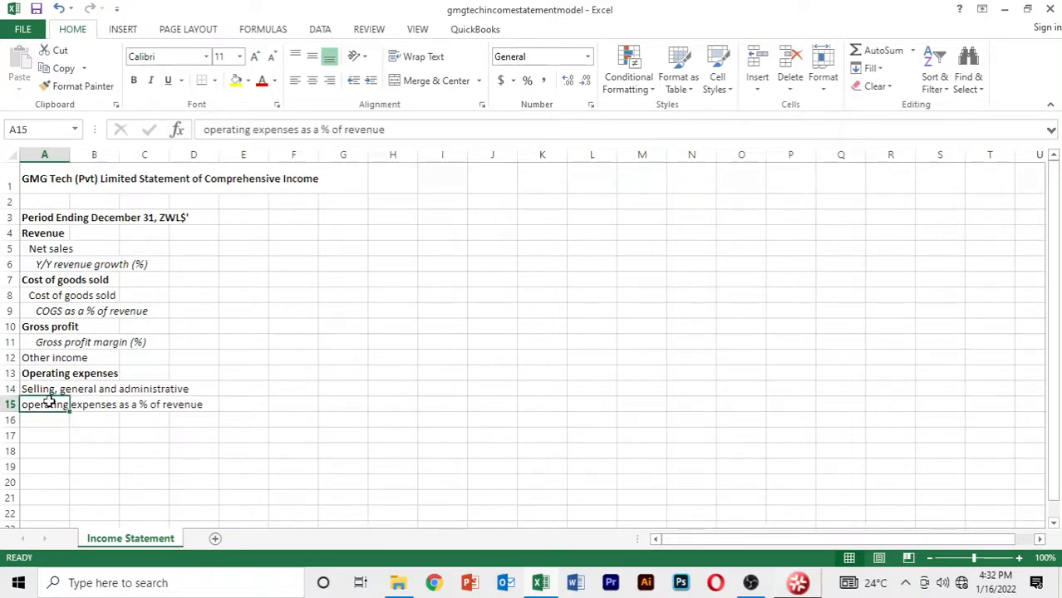
pyautogui.click(208, 130)
pyautogui.press('BackSpace')
pyautogui.write('O')
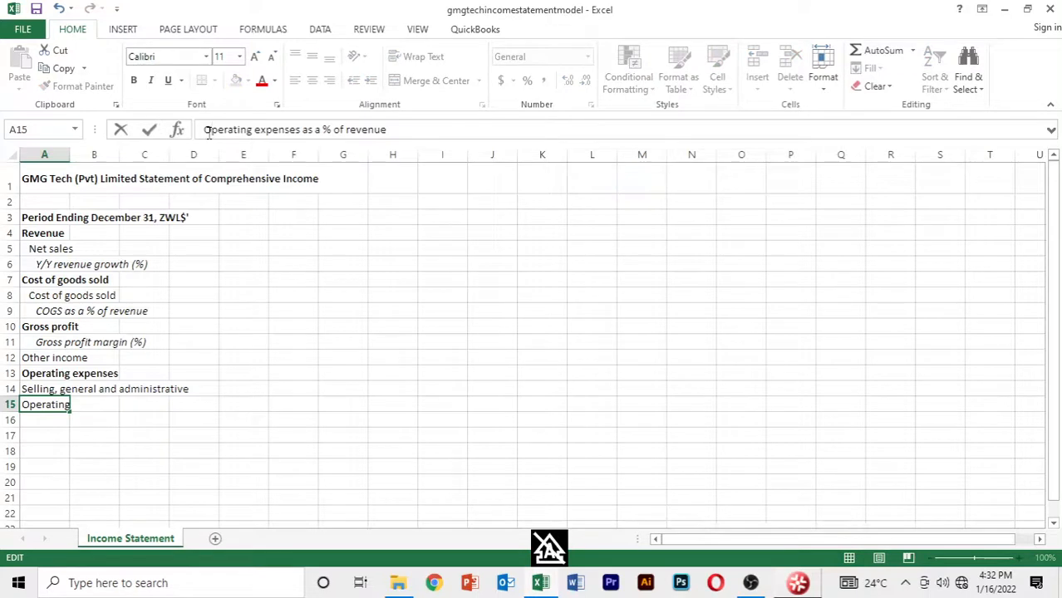
pyautogui.click(166, 398)
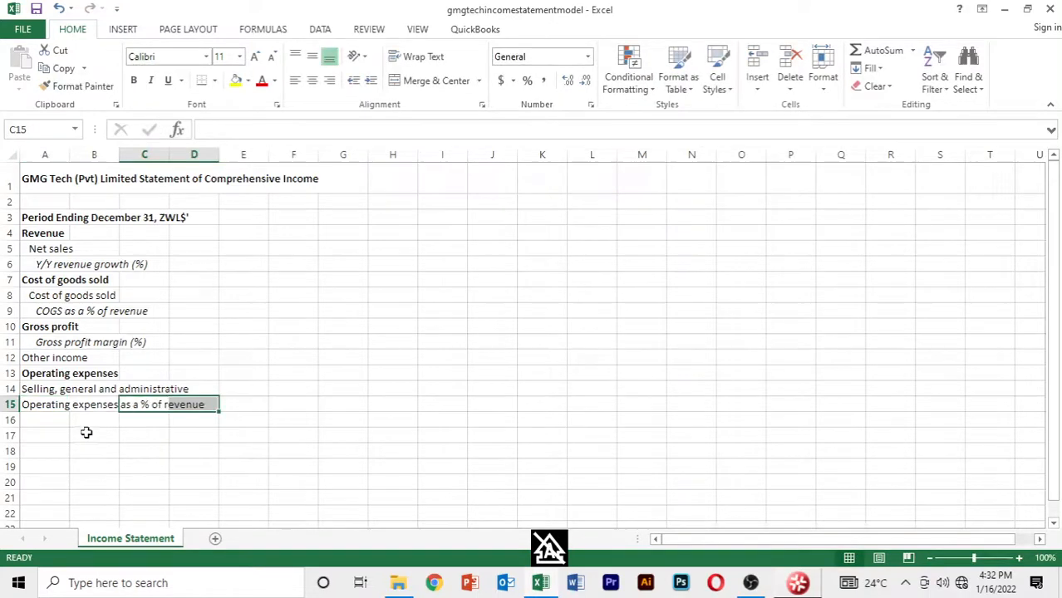
# Italicize the "Operating expenses as a % of revenue" label in A15.
pyautogui.click(31, 406)
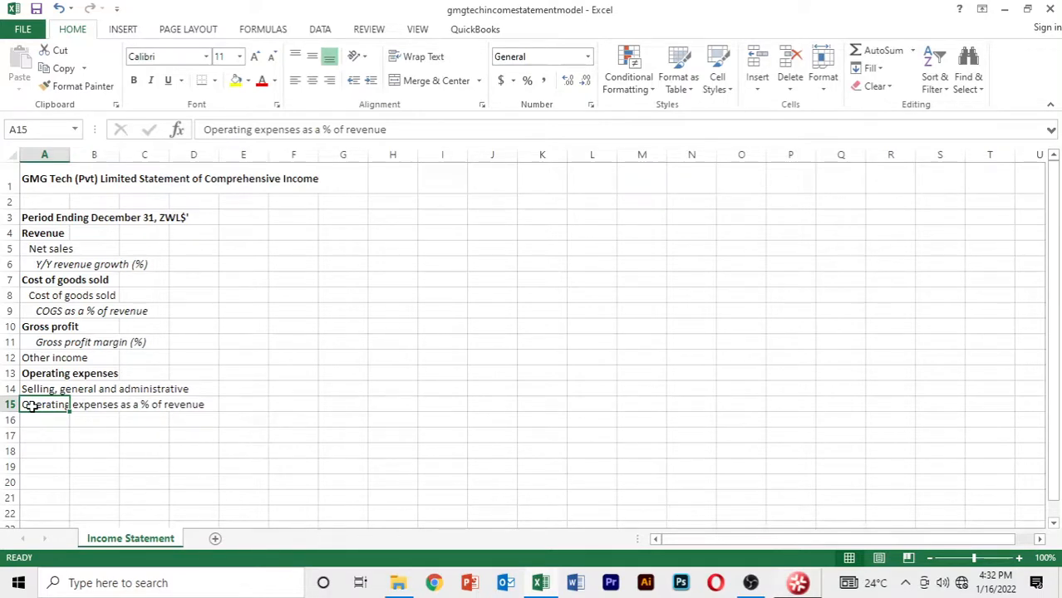
pyautogui.hotkey('ctrl', 'i')
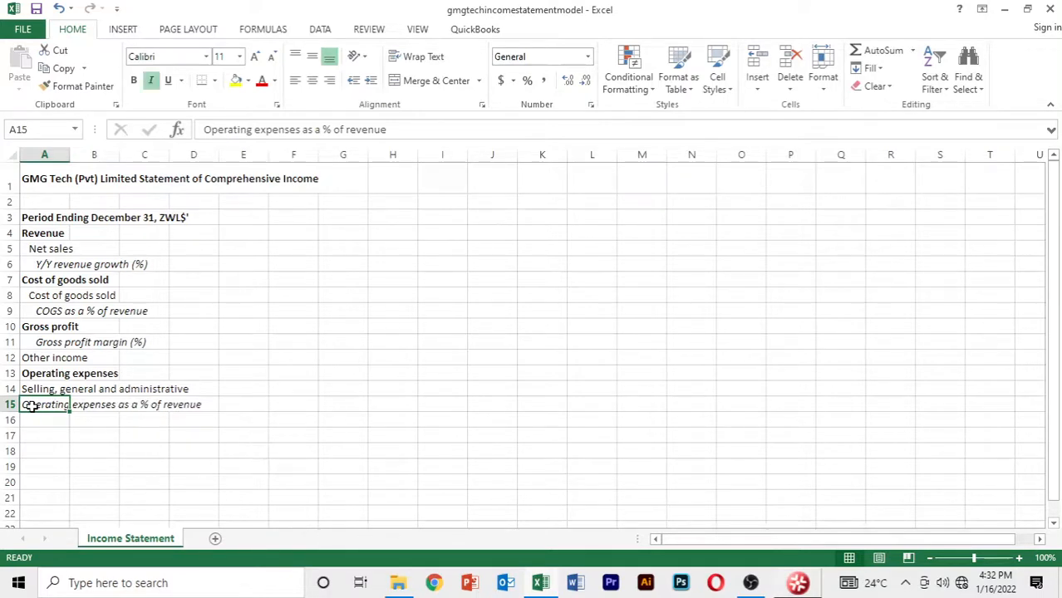
pyautogui.click(47, 486)
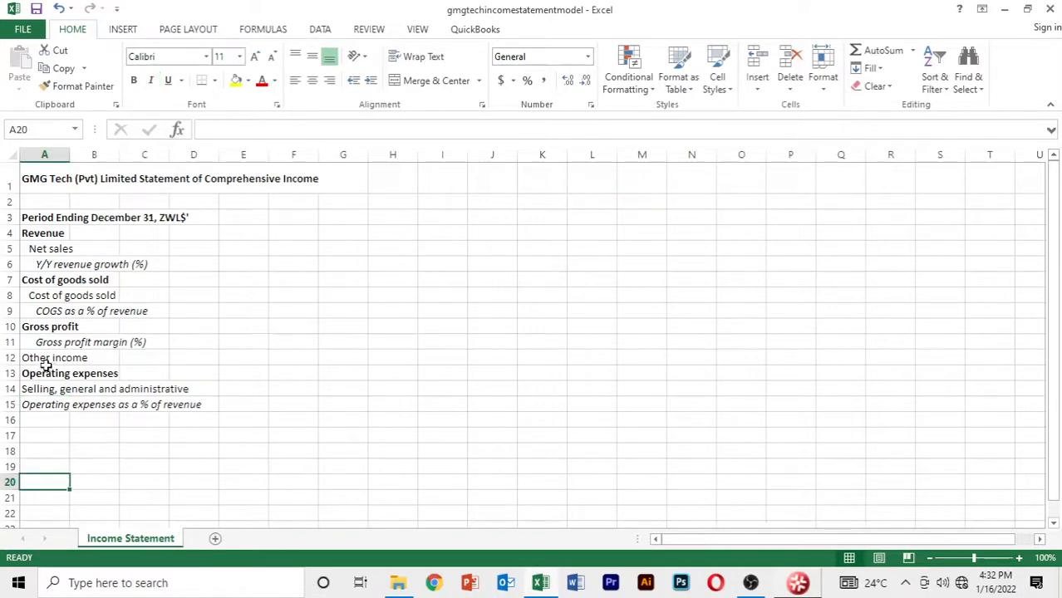
# Set the "Other income" label in A12 to Left (Indent) horizontal alignment with an indent of 1.
pyautogui.click(48, 358)
pyautogui.hotkey('ctrl', '1')
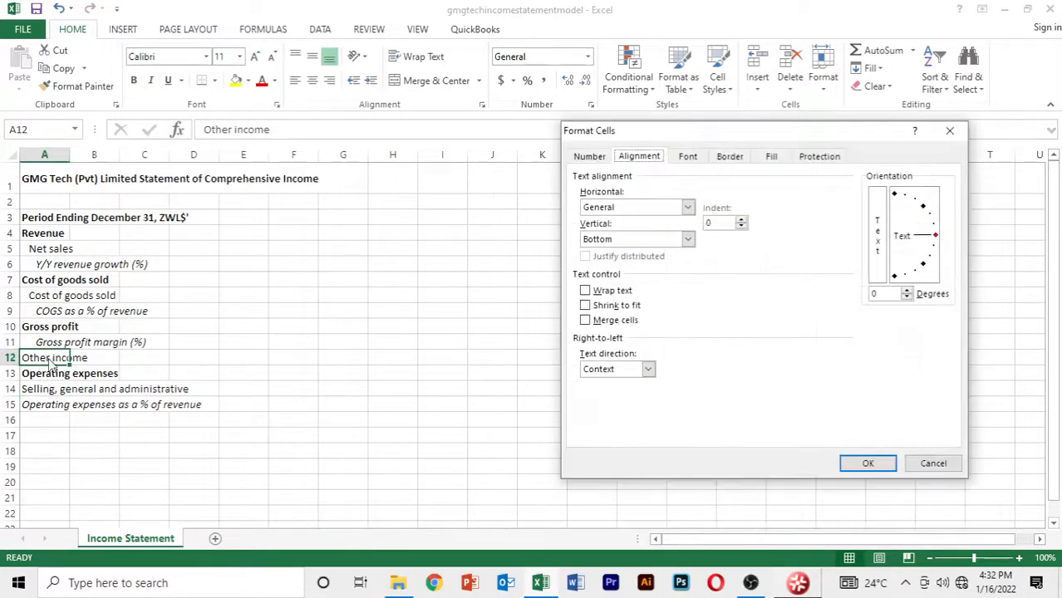
pyautogui.click(687, 208)
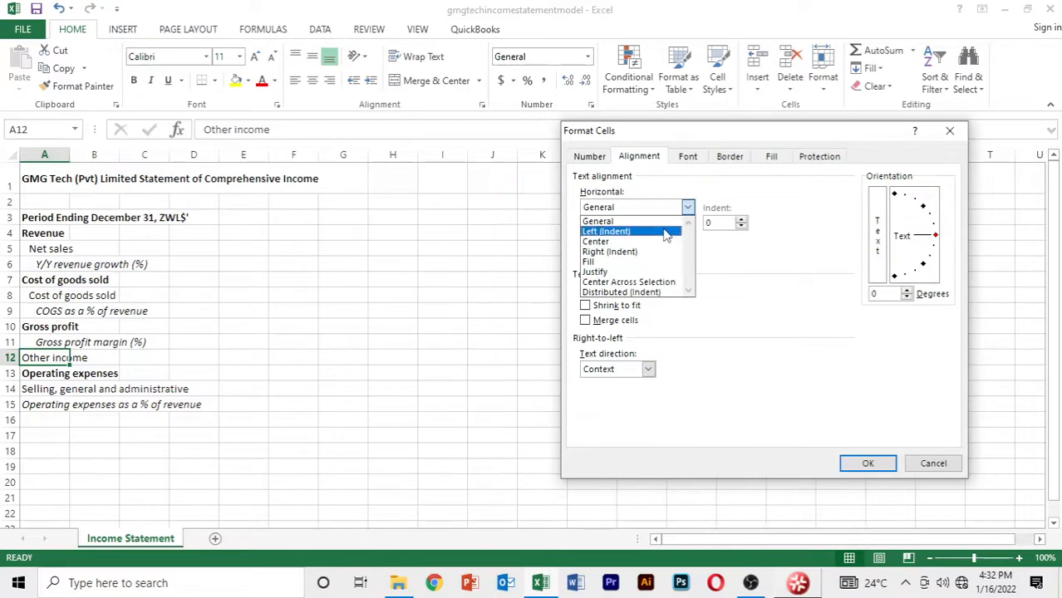
pyautogui.click(667, 231)
pyautogui.click(741, 221)
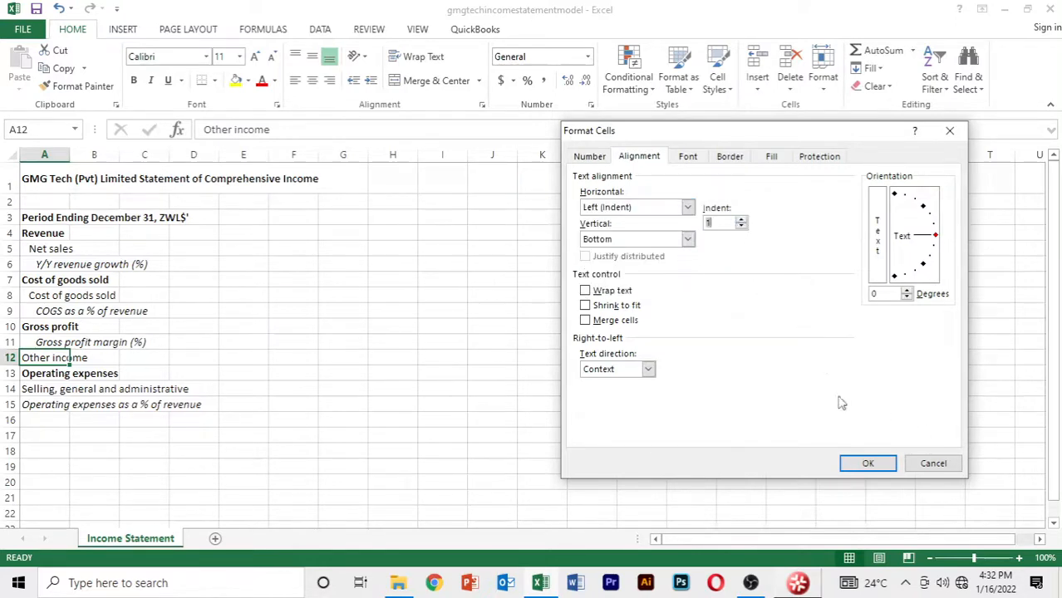
pyautogui.click(868, 463)
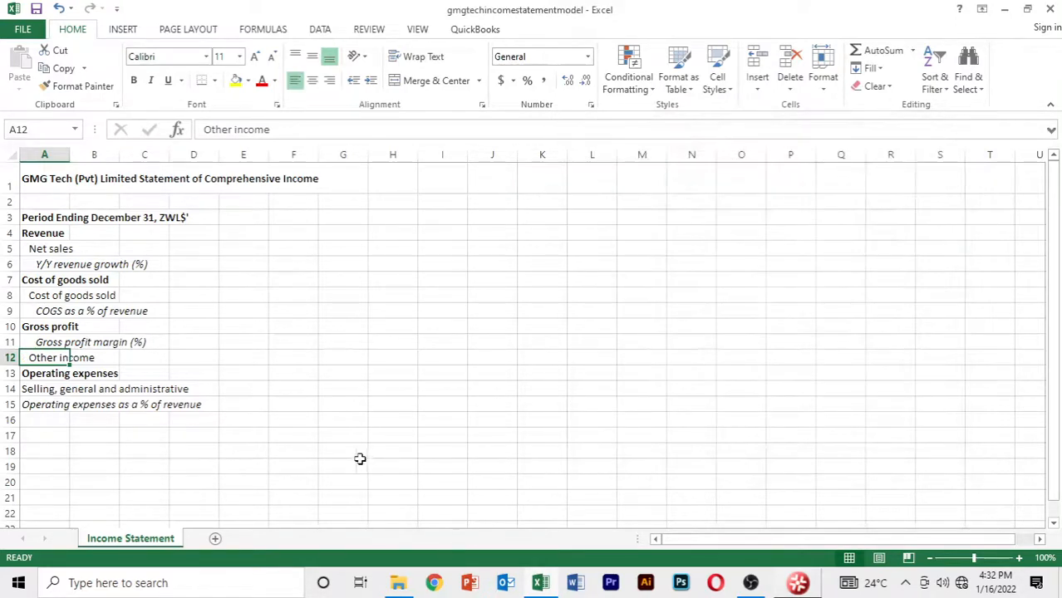
pyautogui.click(359, 462)
# Set the "Selling, general and administrative" label in A14 to Left (Indent) alignment with an indent of 1.
pyautogui.click(146, 388)
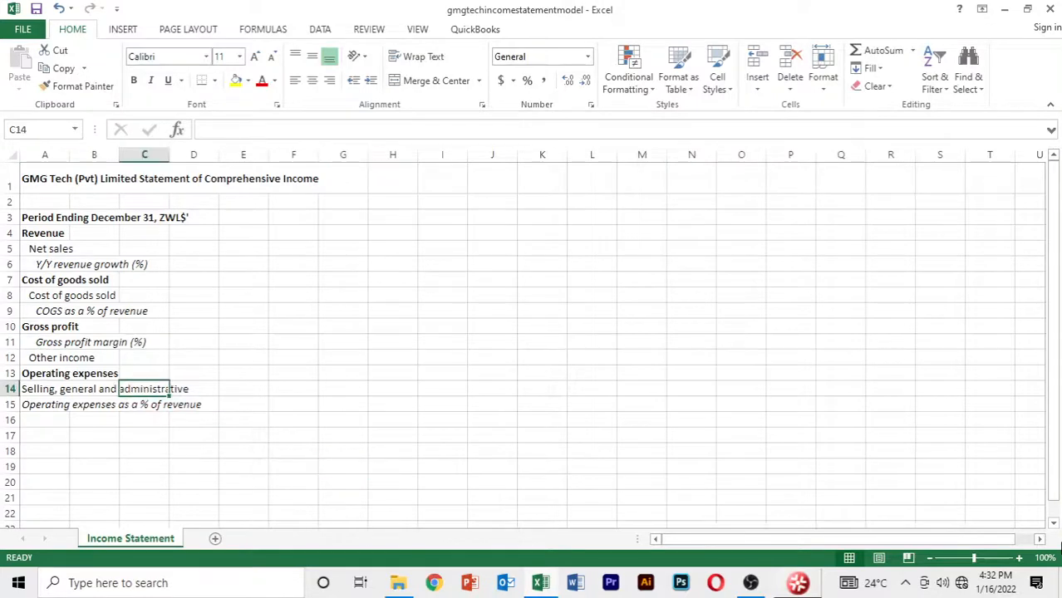
pyautogui.press('Left')
pyautogui.press('Left')
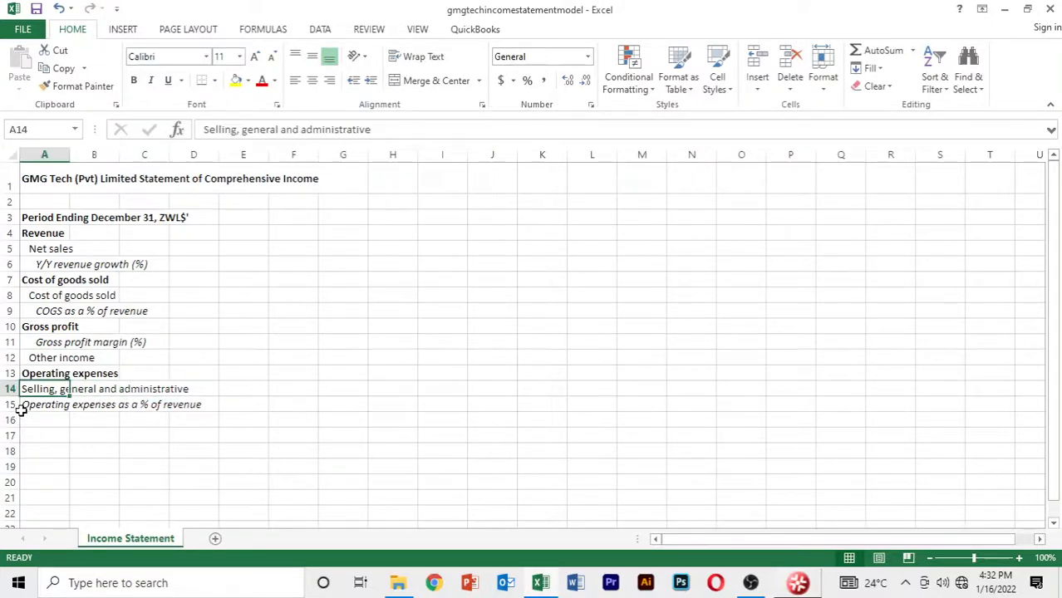
pyautogui.hotkey('ctrl', '1')
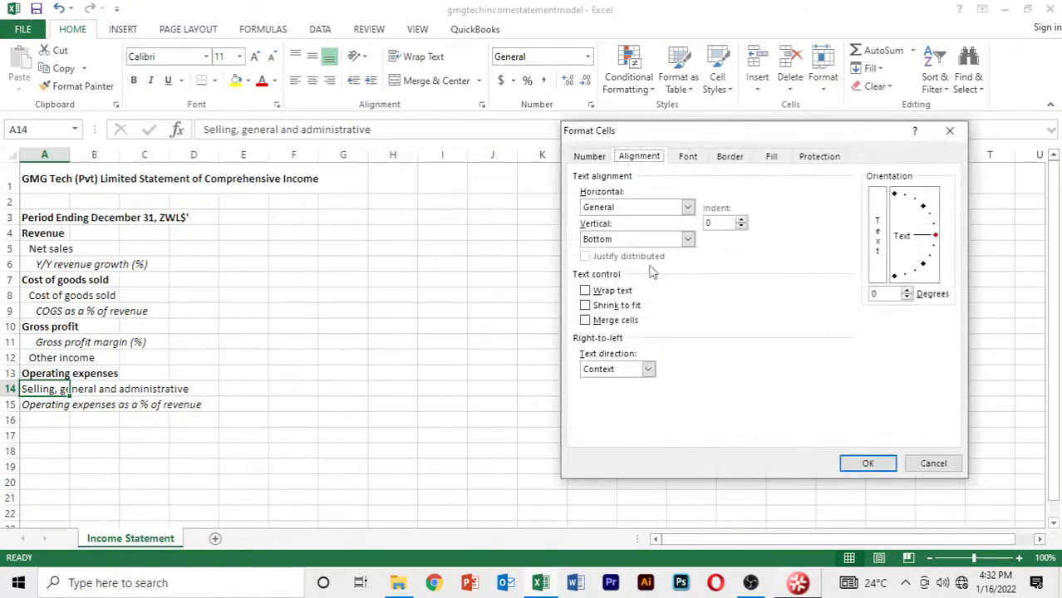
pyautogui.click(688, 208)
pyautogui.click(644, 230)
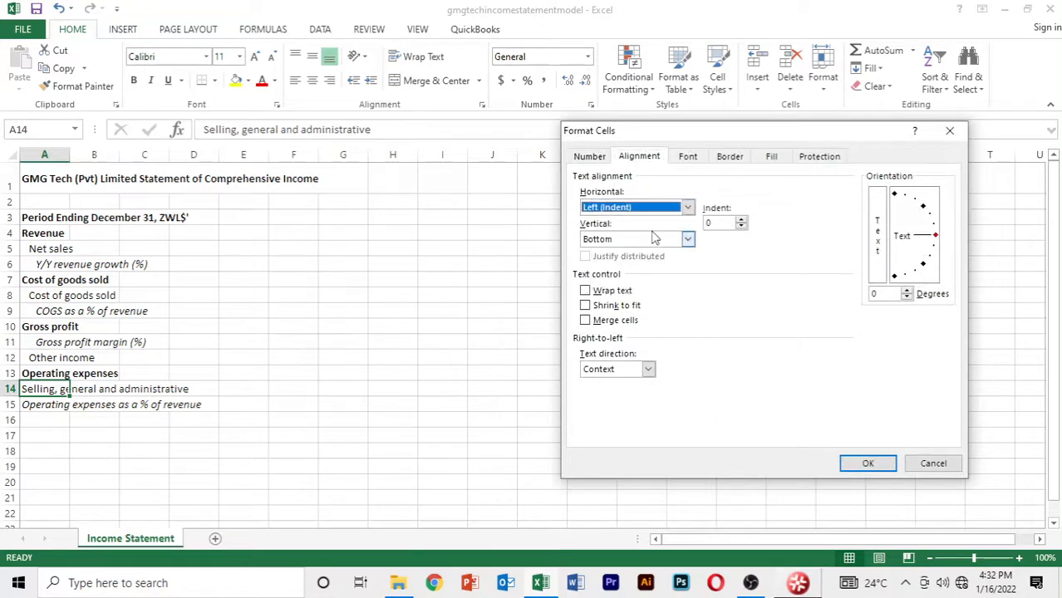
pyautogui.click(740, 220)
pyautogui.click(868, 464)
pyautogui.click(87, 480)
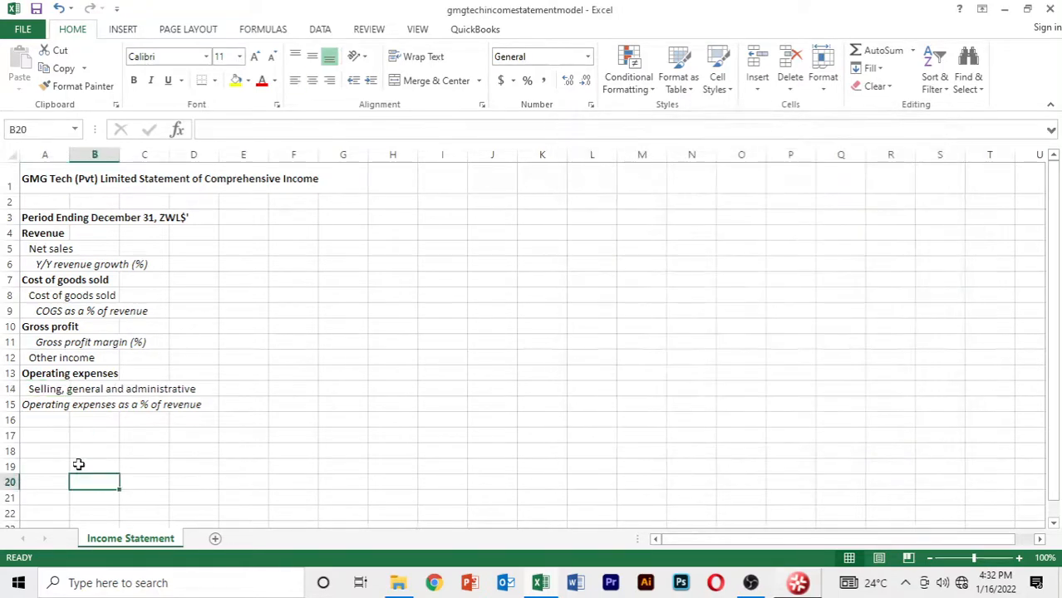
# Apply Left (Indent) alignment to the A15 label, indenting it to the same level as "Gross profit margin (%)".
pyautogui.press('Up')
pyautogui.press('Up')
pyautogui.press('Up')
pyautogui.press('Up')
pyautogui.press('Up')
pyautogui.press('Left')
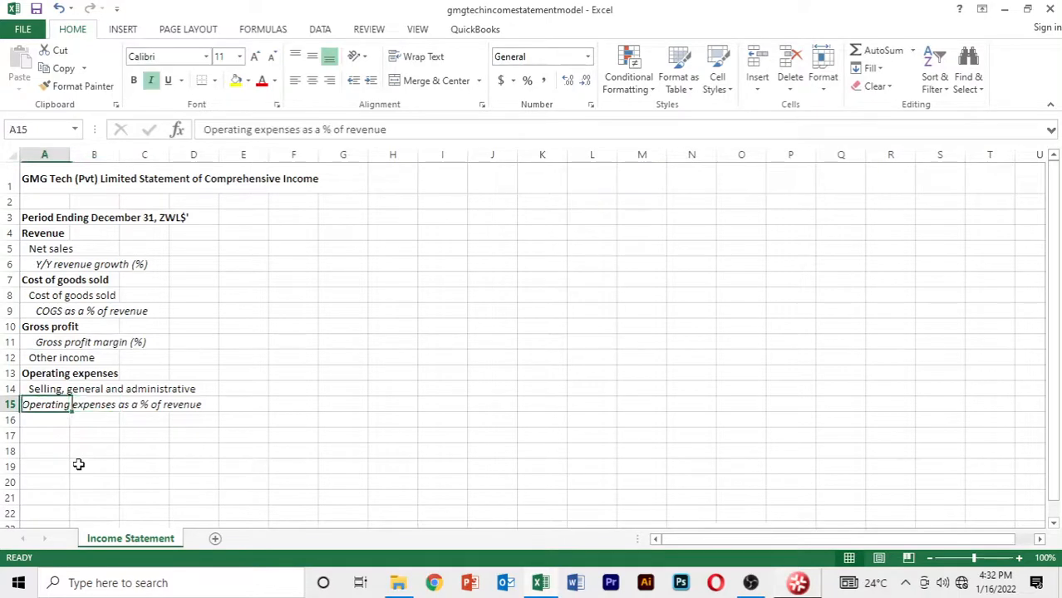
pyautogui.hotkey('ctrl', '1')
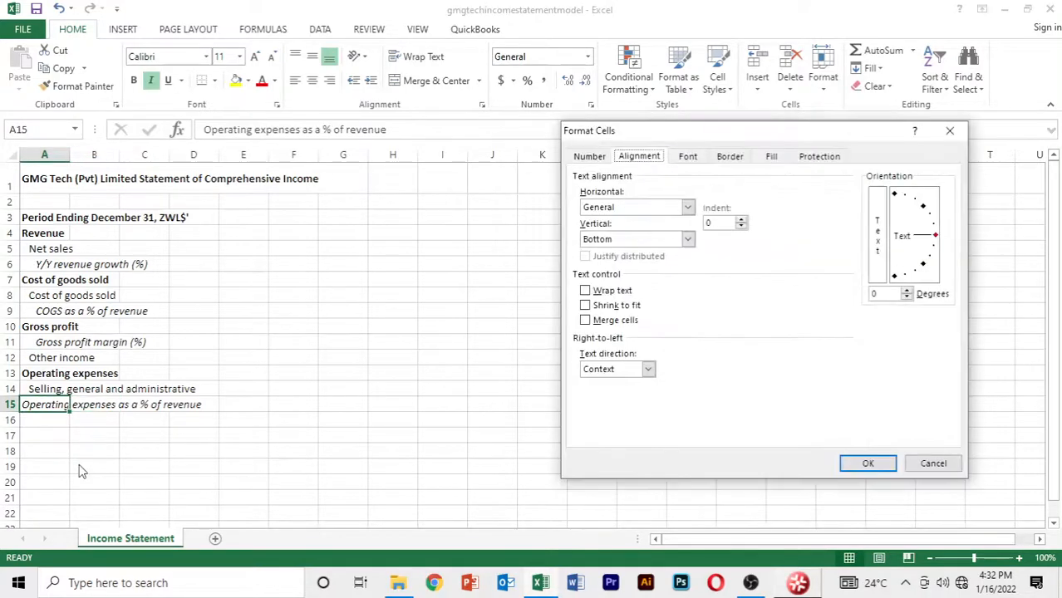
pyautogui.click(689, 207)
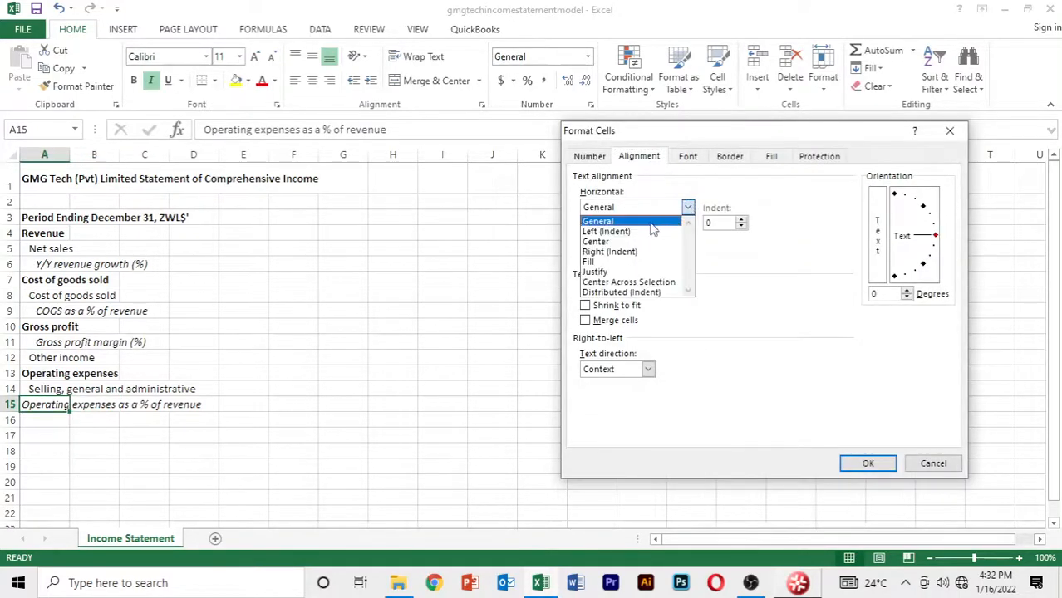
pyautogui.click(654, 230)
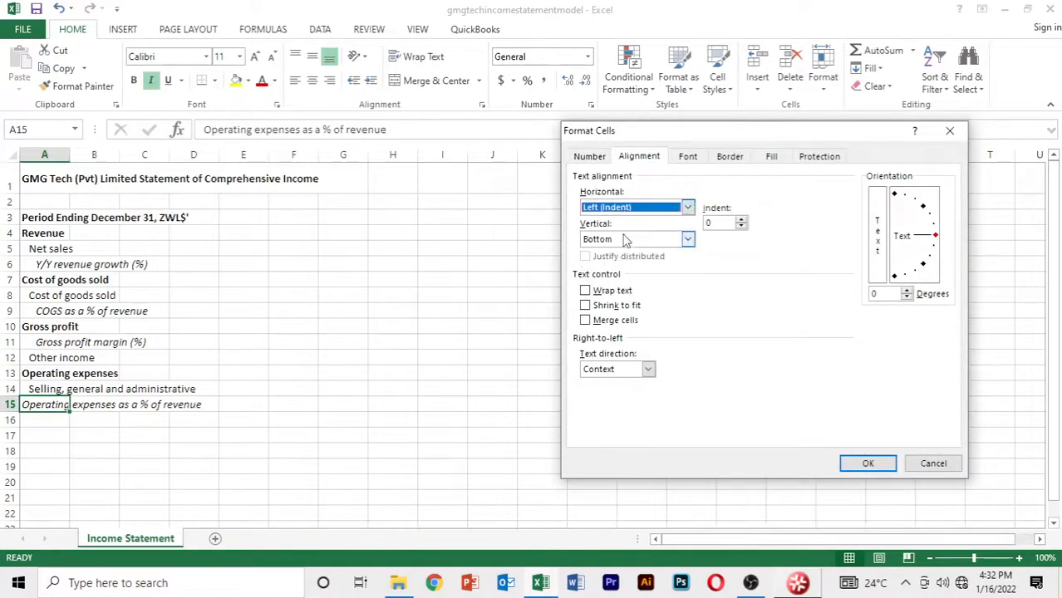
pyautogui.click(741, 221)
pyautogui.click(868, 463)
pyautogui.click(293, 452)
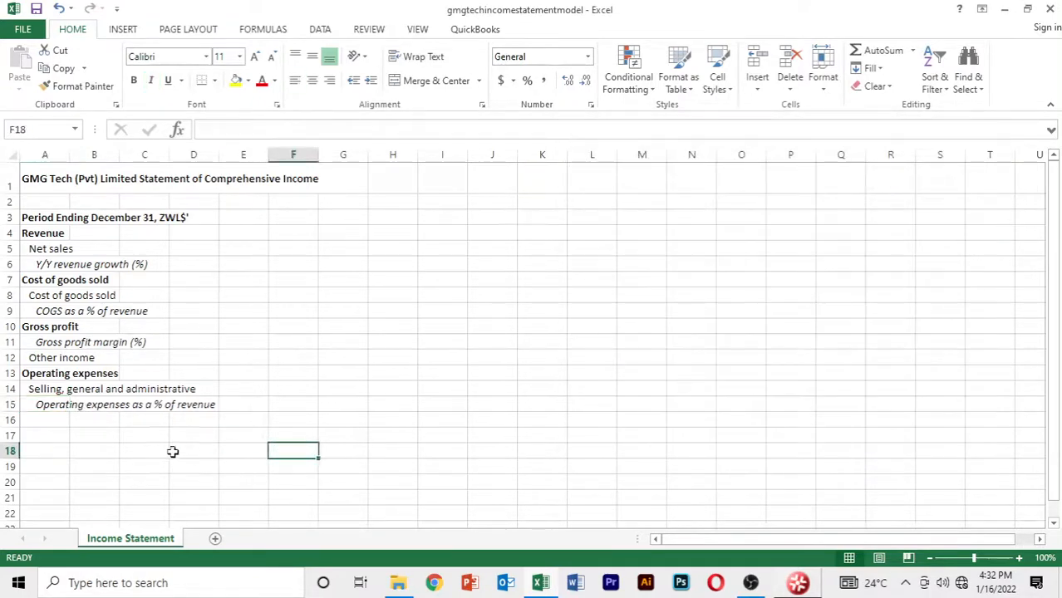
# Enter the line item "EBITDA" in cell A16.
pyautogui.press('Left')
pyautogui.press('Left')
pyautogui.press('Left')
pyautogui.press('Left')
pyautogui.press('Left')
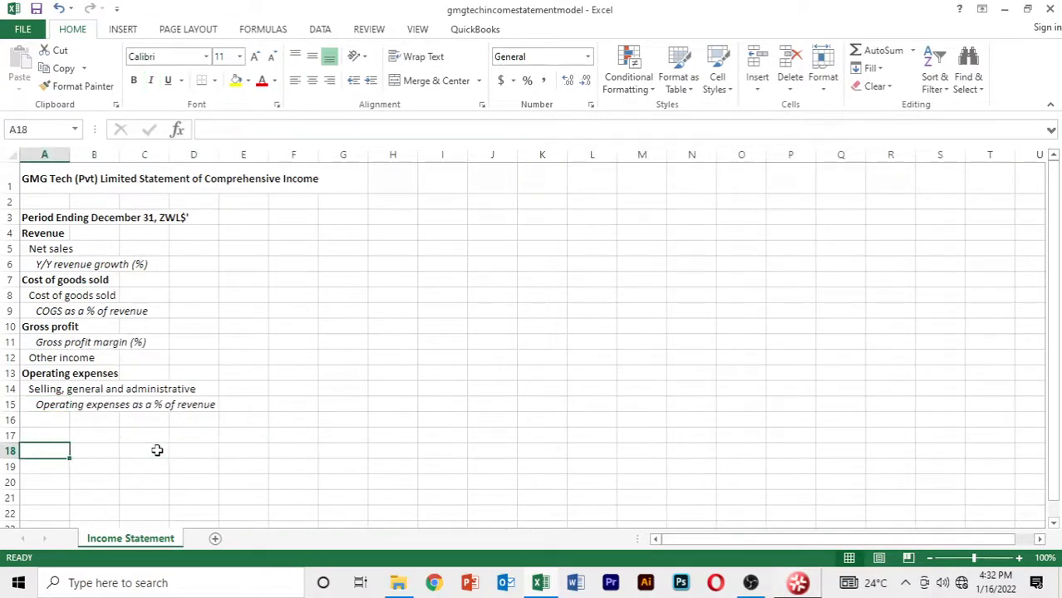
pyautogui.press('Up')
pyautogui.press('Up')
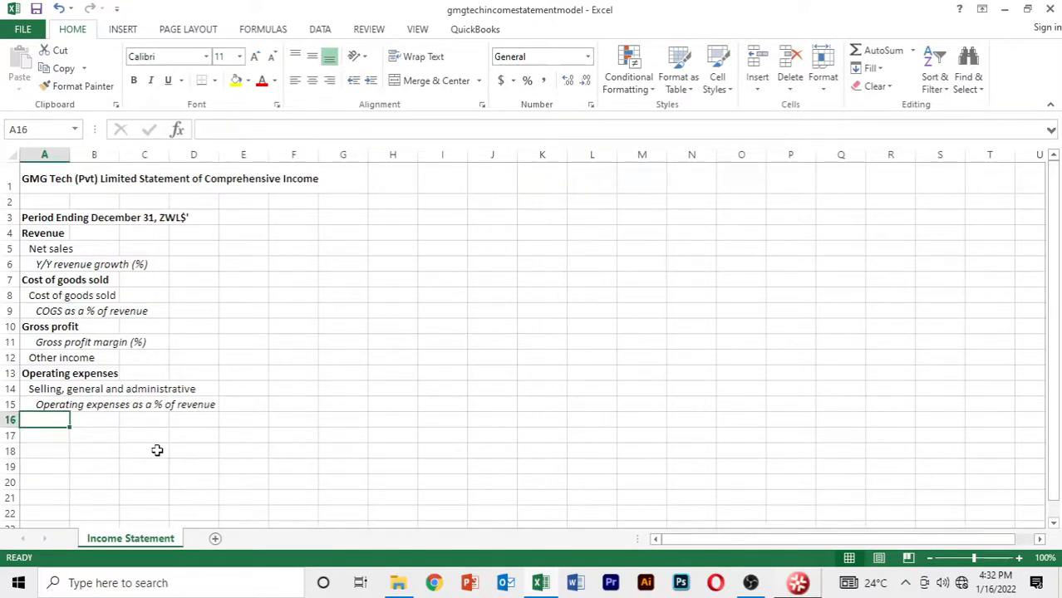
pyautogui.write('EBITDA')
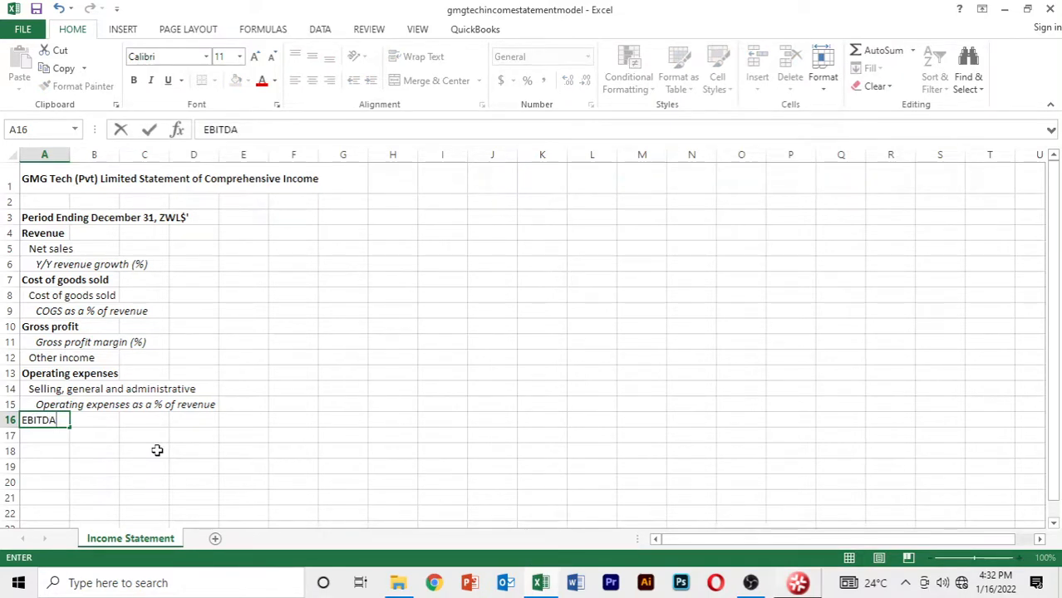
pyautogui.write('margi')
pyautogui.press('BackSpace')
pyautogui.press('BackSpace')
pyautogui.press('BackSpace')
pyautogui.press('BackSpace')
pyautogui.press('BackSpace')
pyautogui.press('BackSpace')
pyautogui.hotkey('ctrl', 'Return')
pyautogui.press('Return')
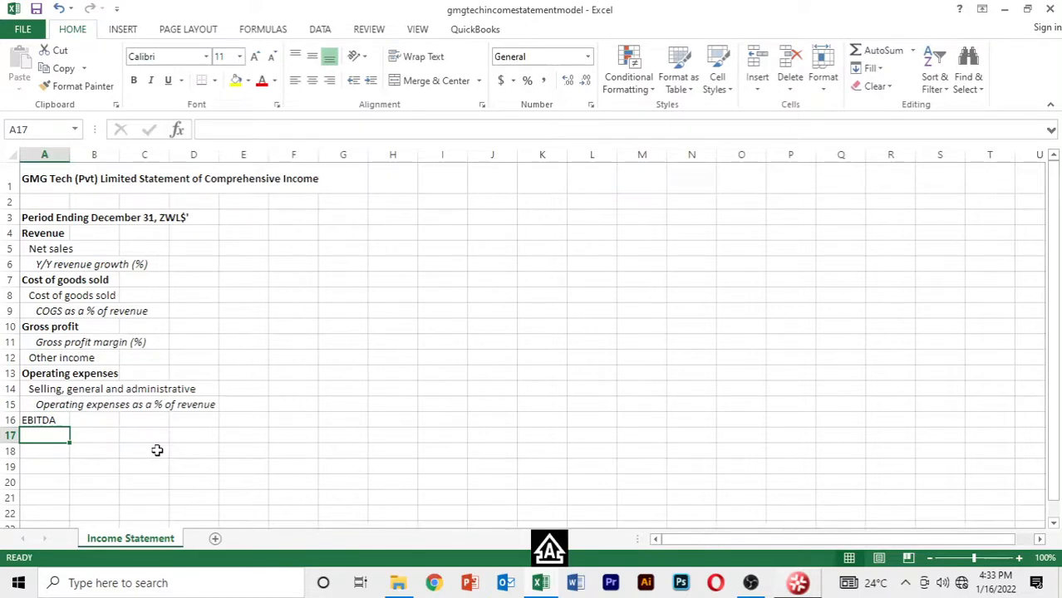
# Enter the line item "EBITDA margin (%)" in cell A17 and italicize it.
pyautogui.write('E')
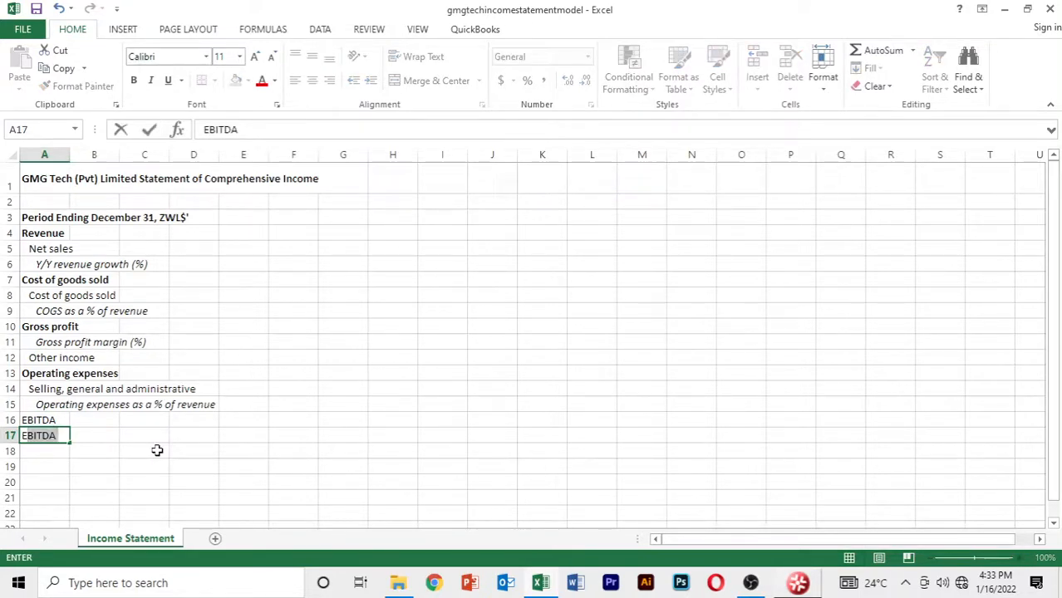
pyautogui.write('BITDA am')
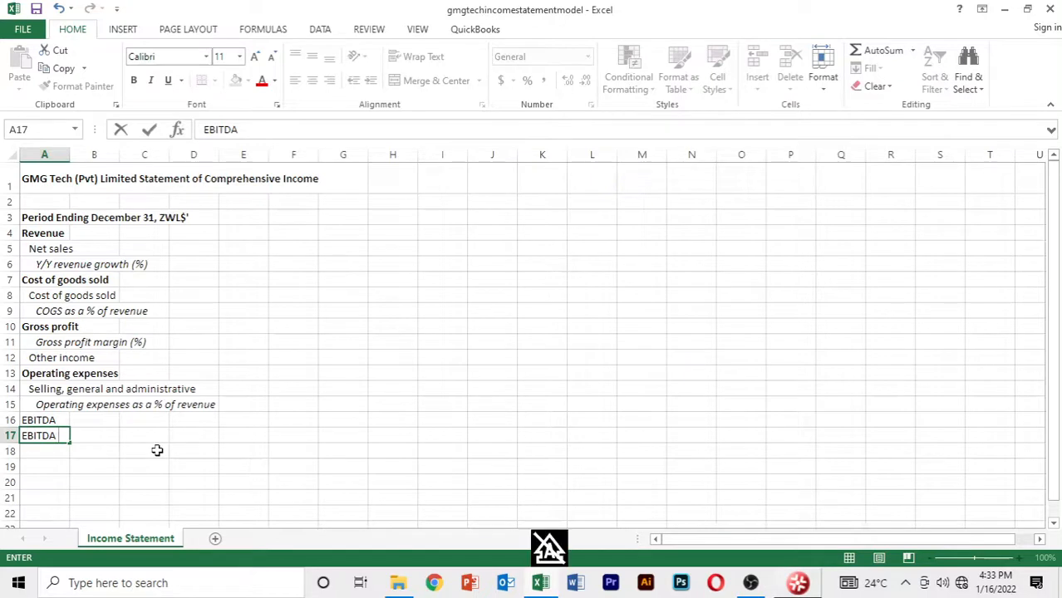
pyautogui.press('BackSpace')
pyautogui.press('BackSpace')
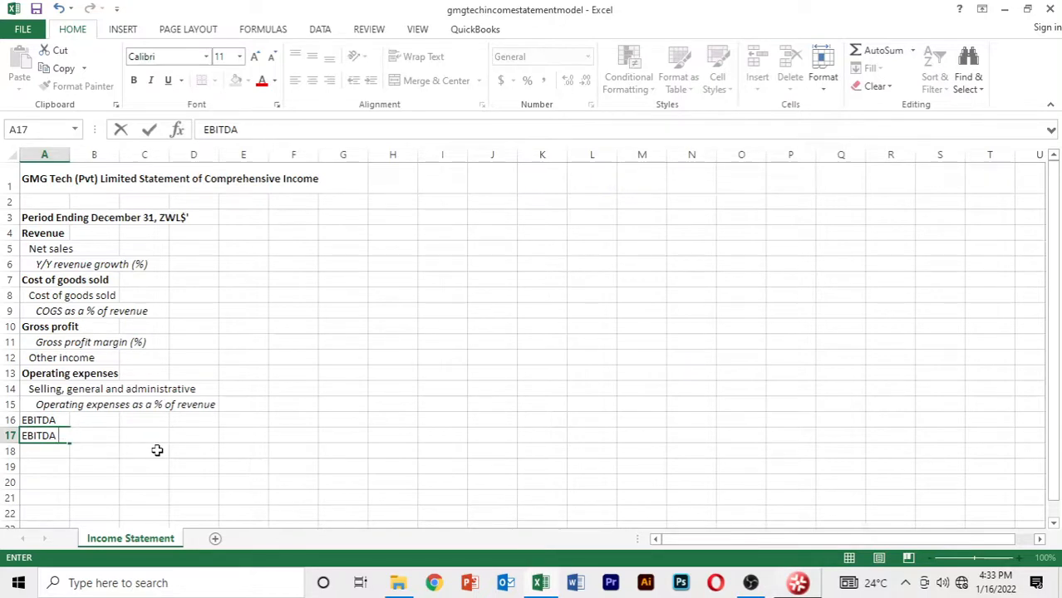
pyautogui.write('margin (%)')
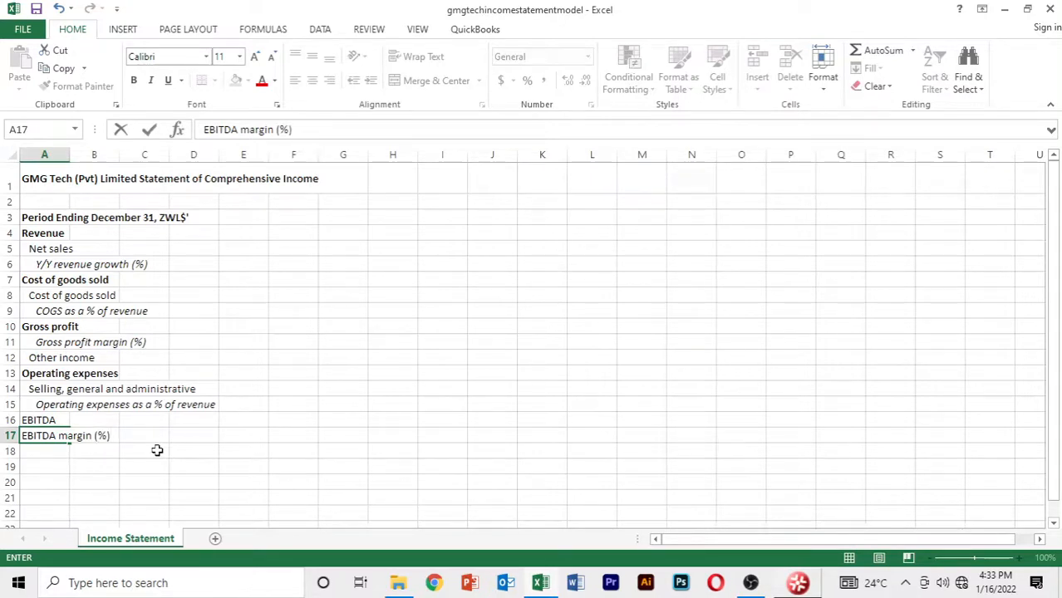
pyautogui.press('Return')
pyautogui.press('Up')
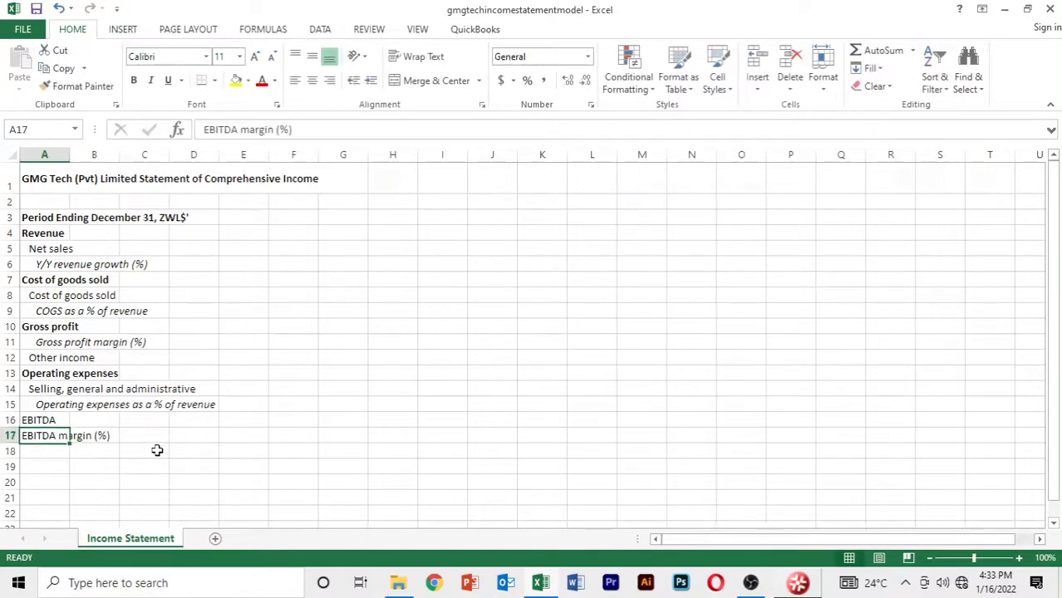
pyautogui.hotkey('ctrl', 'i')
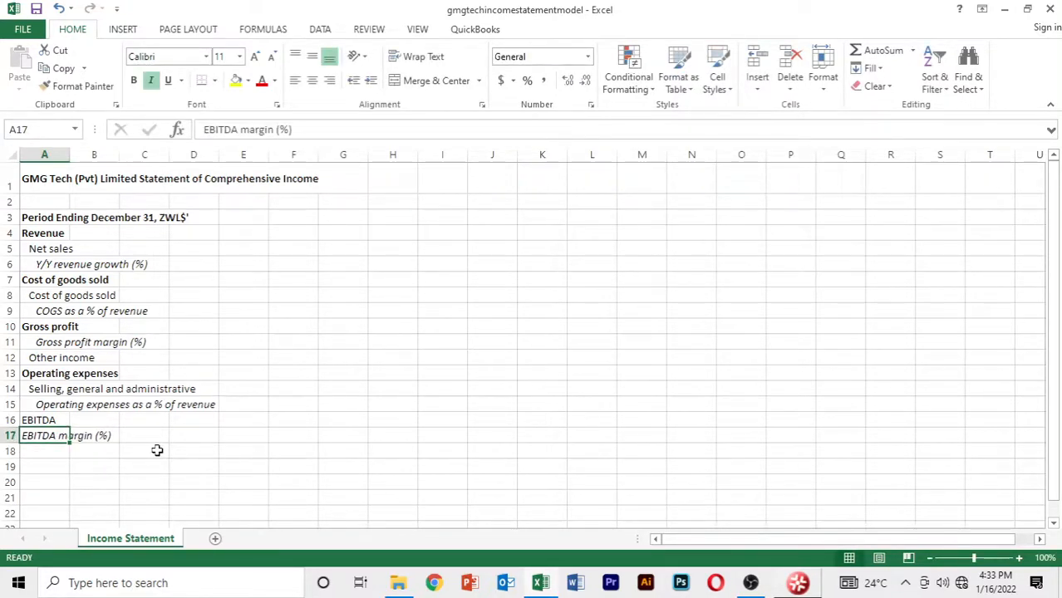
# Bold the "EBITDA" label in A16 and set "EBITDA margin (%)" in A17 to Left (Indent) alignment with an indent of 2.
pyautogui.press('Up')
pyautogui.hotkey('ctrl', 'b')
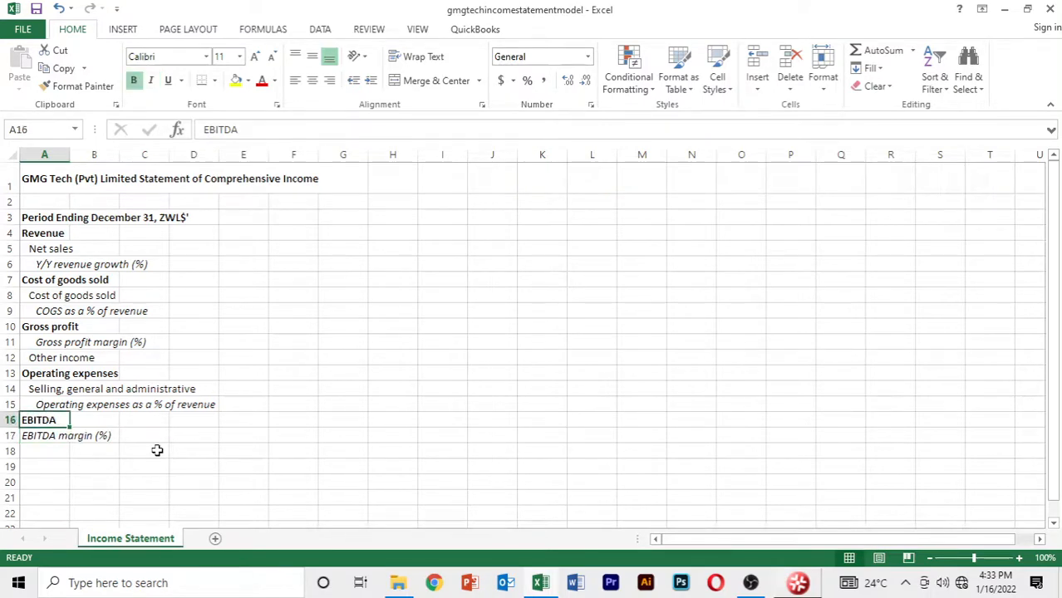
pyautogui.press('Down')
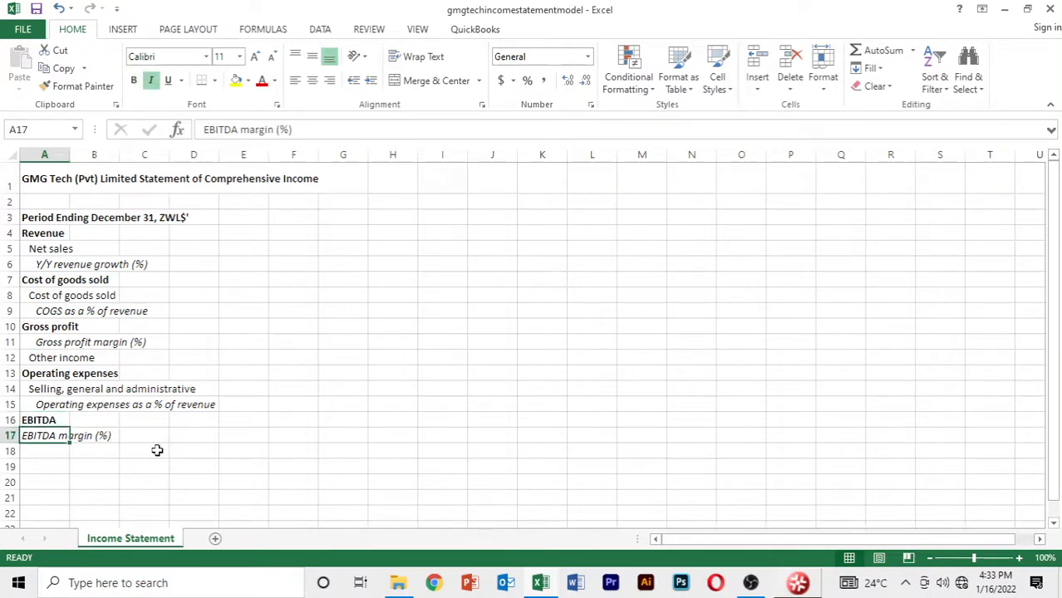
pyautogui.hotkey('ctrl', '1')
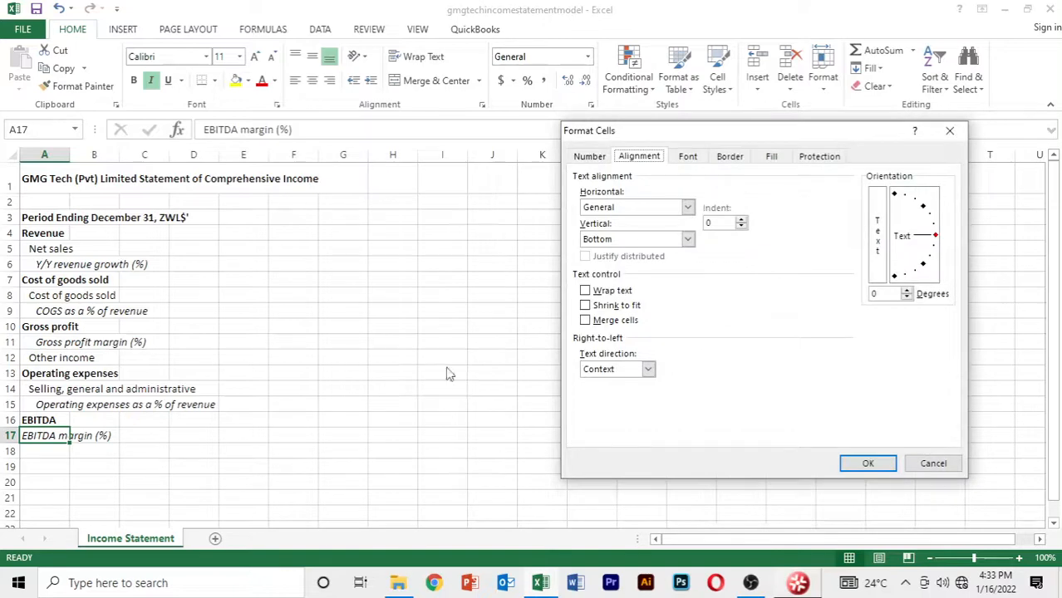
pyautogui.click(687, 207)
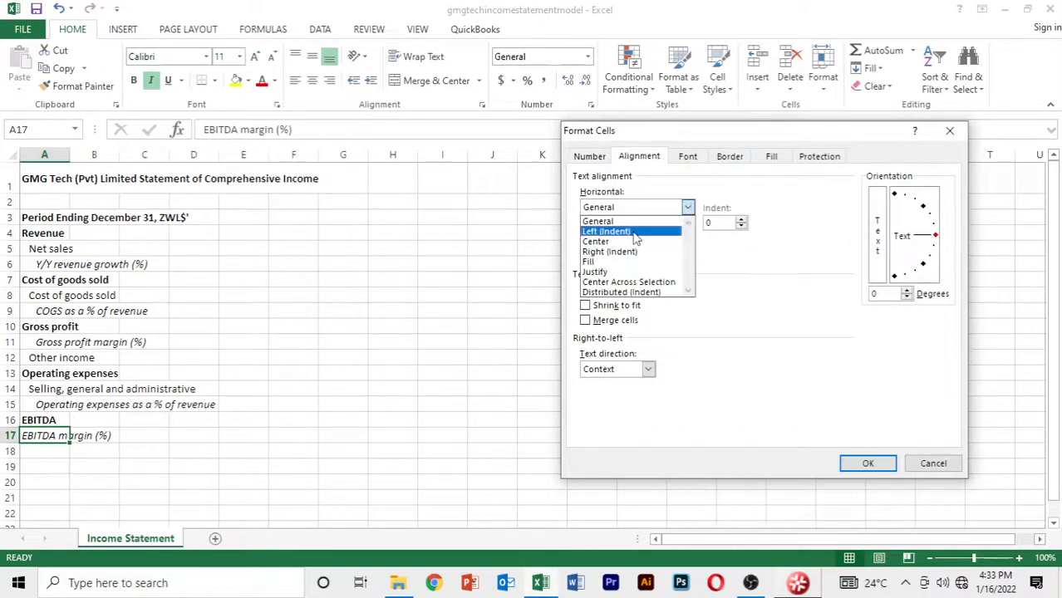
pyautogui.click(637, 233)
pyautogui.doubleClick(741, 219)
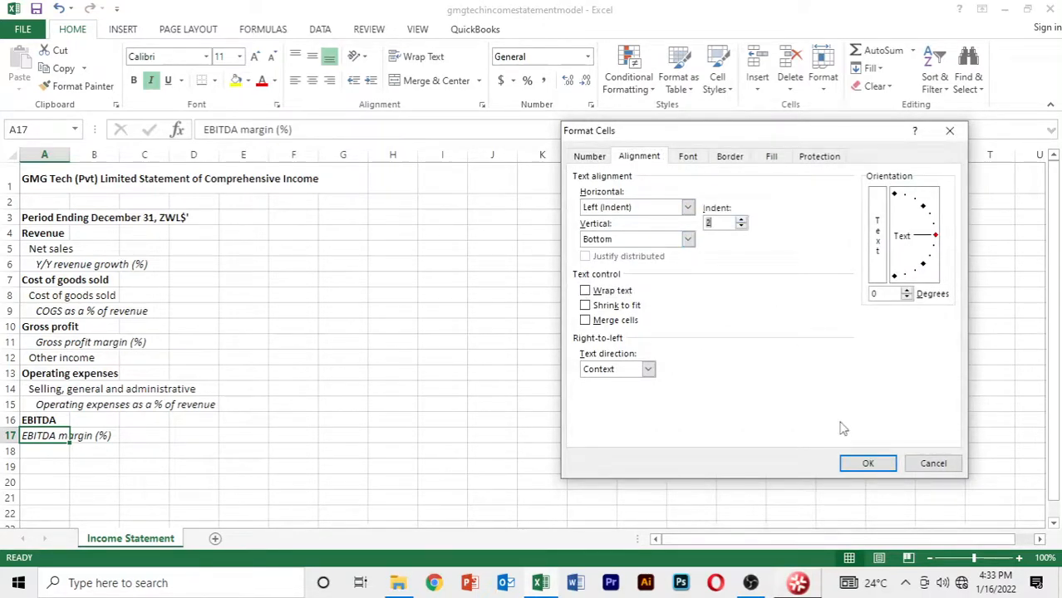
pyautogui.click(867, 463)
# Enter the line item "Depreciation and ammortization" in cell A18.
pyautogui.click(53, 464)
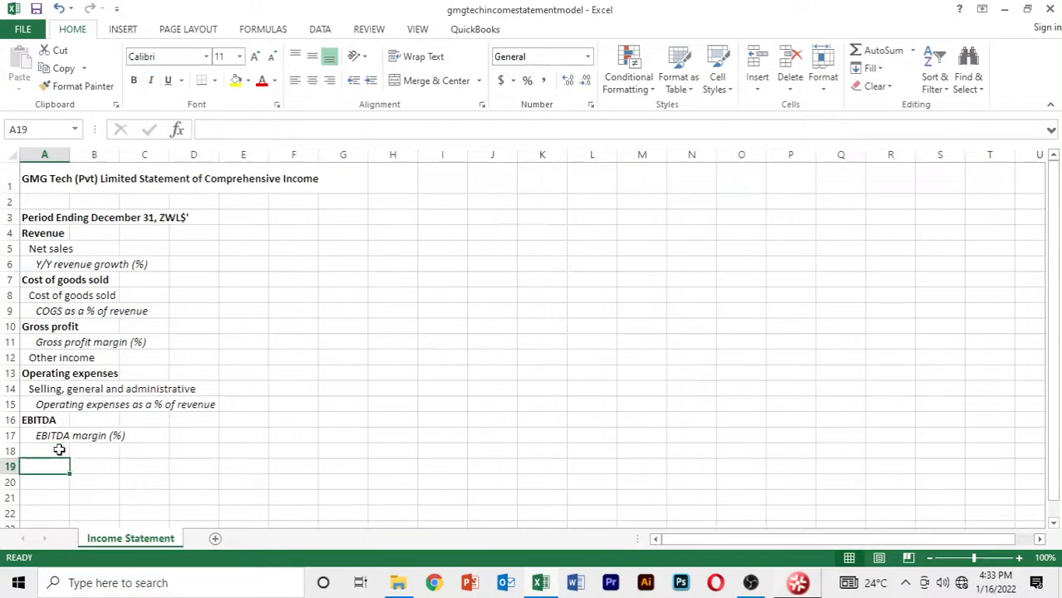
pyautogui.click(59, 450)
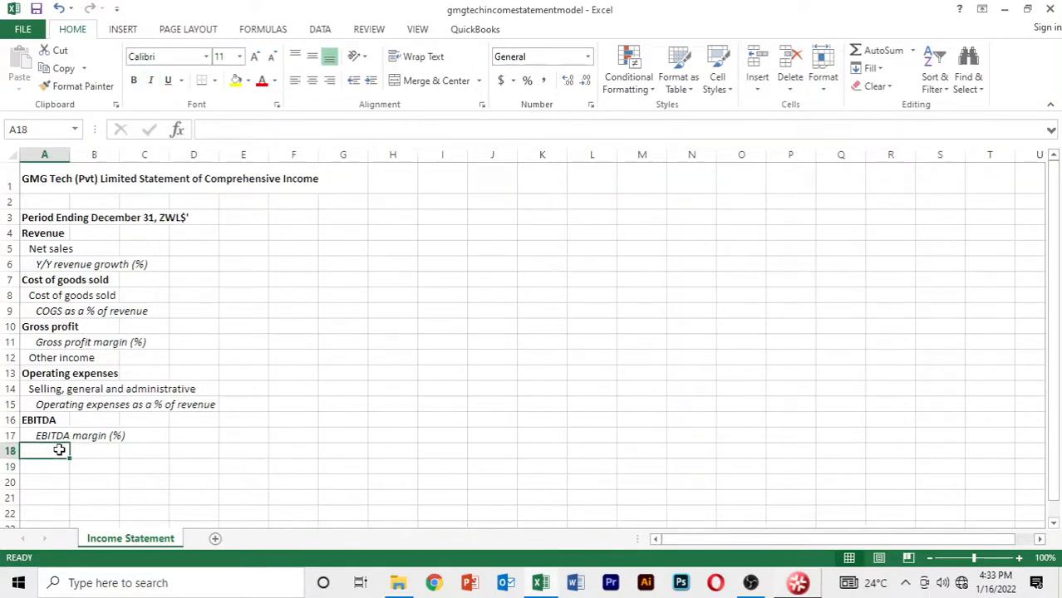
pyautogui.write('De')
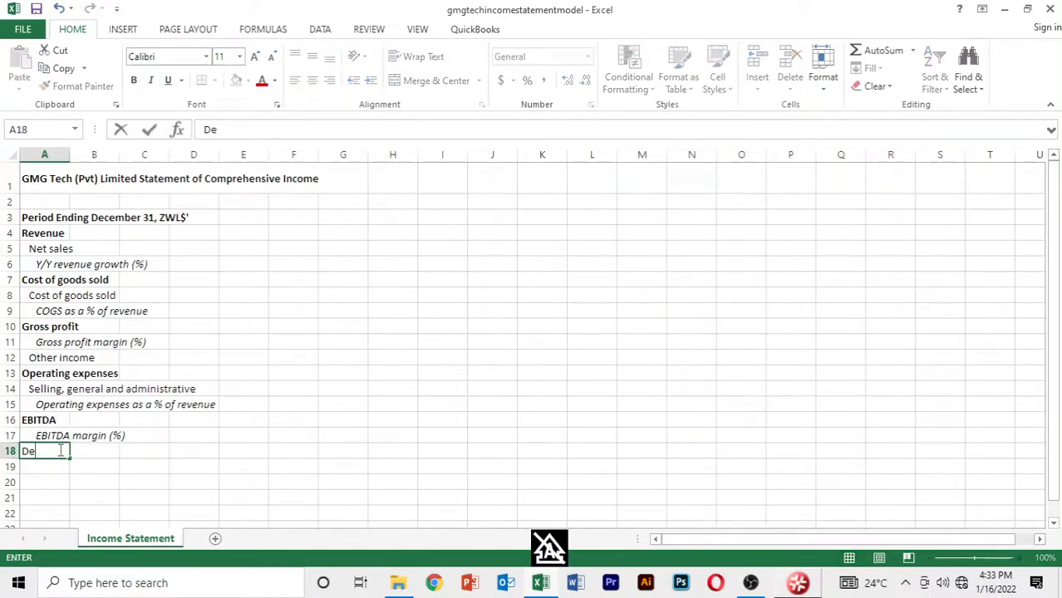
pyautogui.write('preciatio')
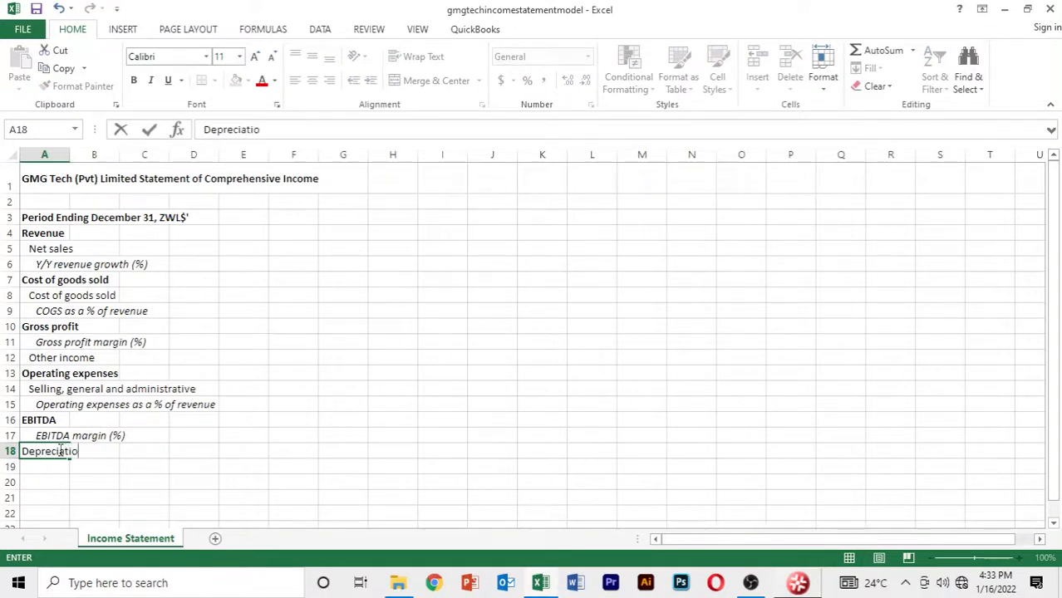
pyautogui.write('n and amm')
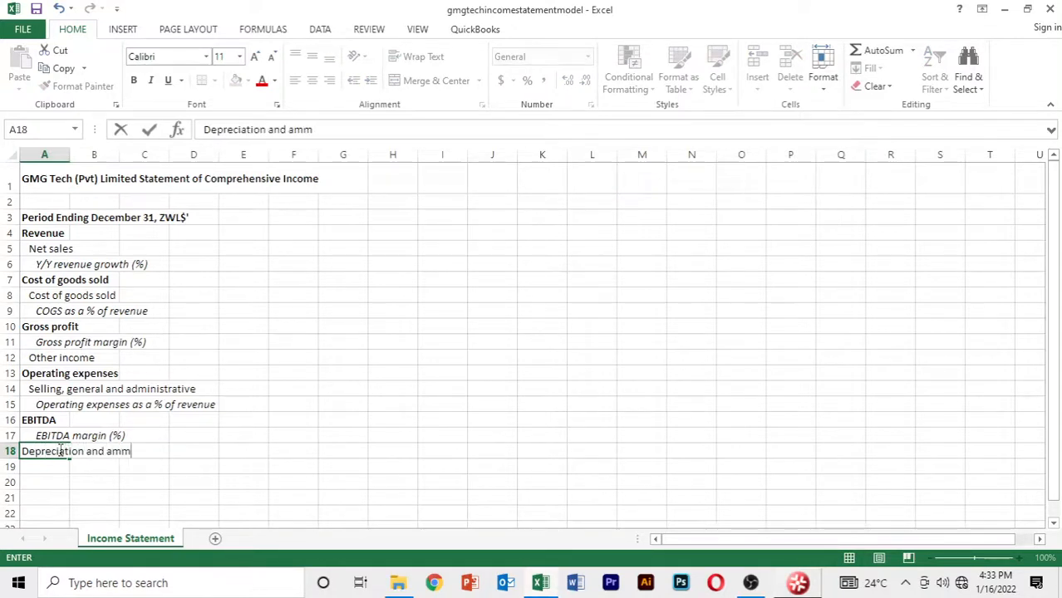
pyautogui.write('ortization')
pyautogui.press('Return')
# Set the "Depreciation and ammortization" label in A18 to Left (Indent) alignment with an indent of 1.
pyautogui.click(59, 449)
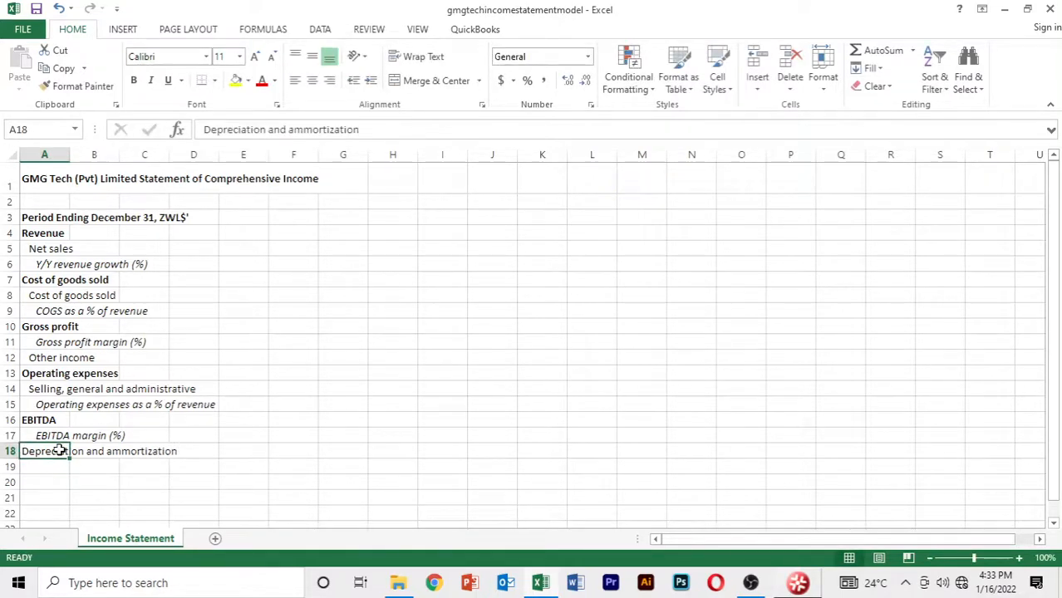
pyautogui.hotkey('ctrl', '1')
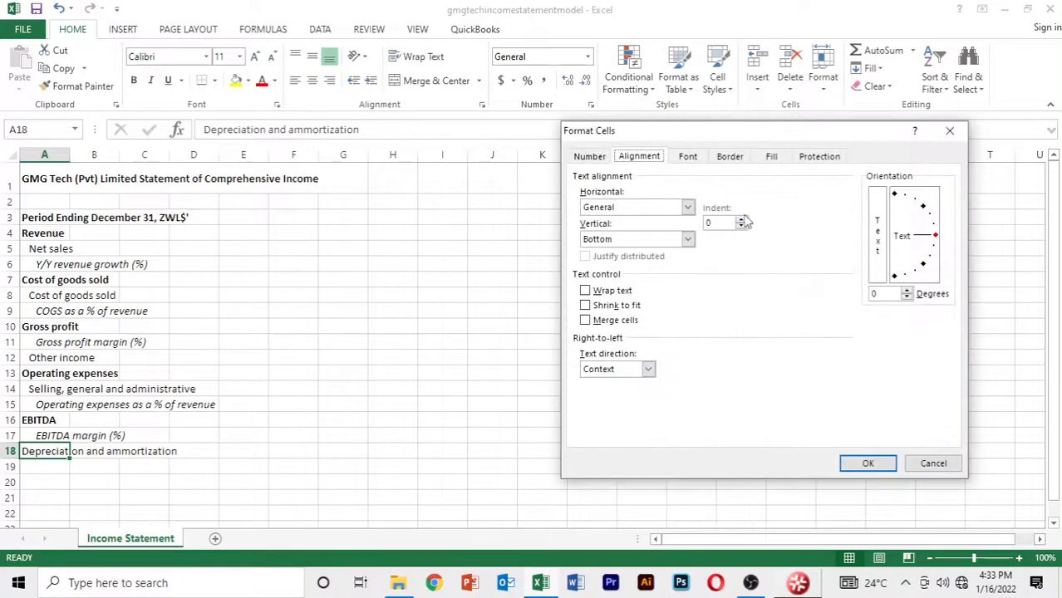
pyautogui.click(688, 208)
pyautogui.click(653, 234)
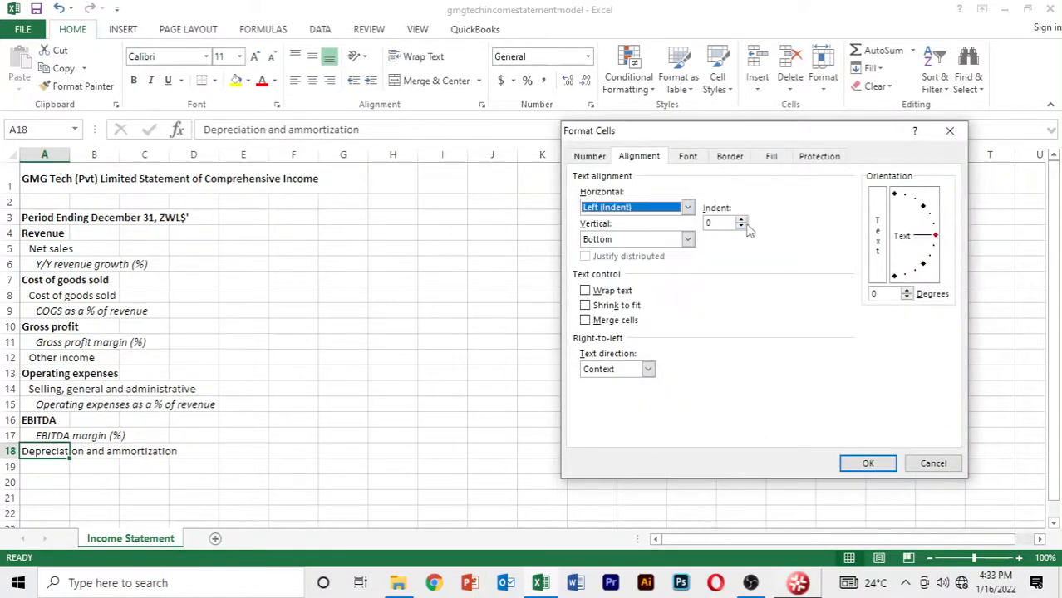
pyautogui.click(742, 219)
pyautogui.click(869, 463)
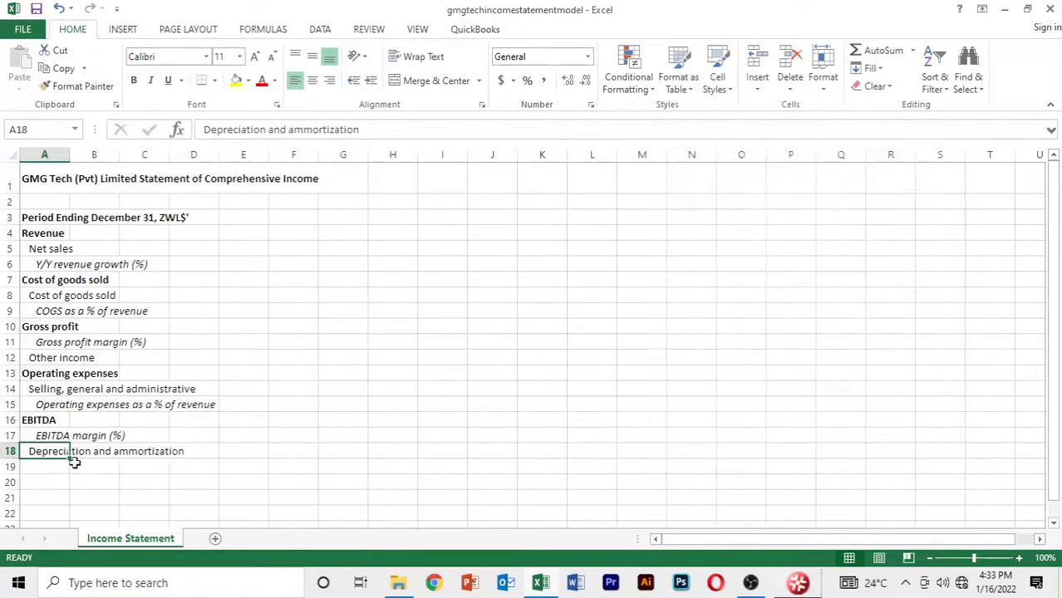
# Enter the line items "EBIT" in cell A19 and "EBIT margin (%)" in cell A20.
pyautogui.click(40, 466)
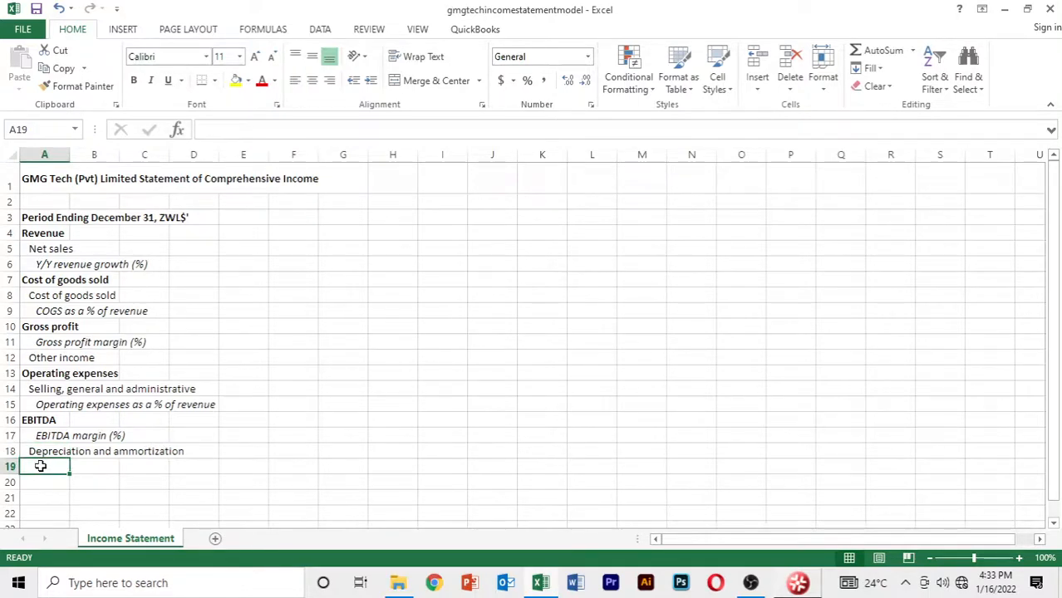
pyautogui.write('EBIT')
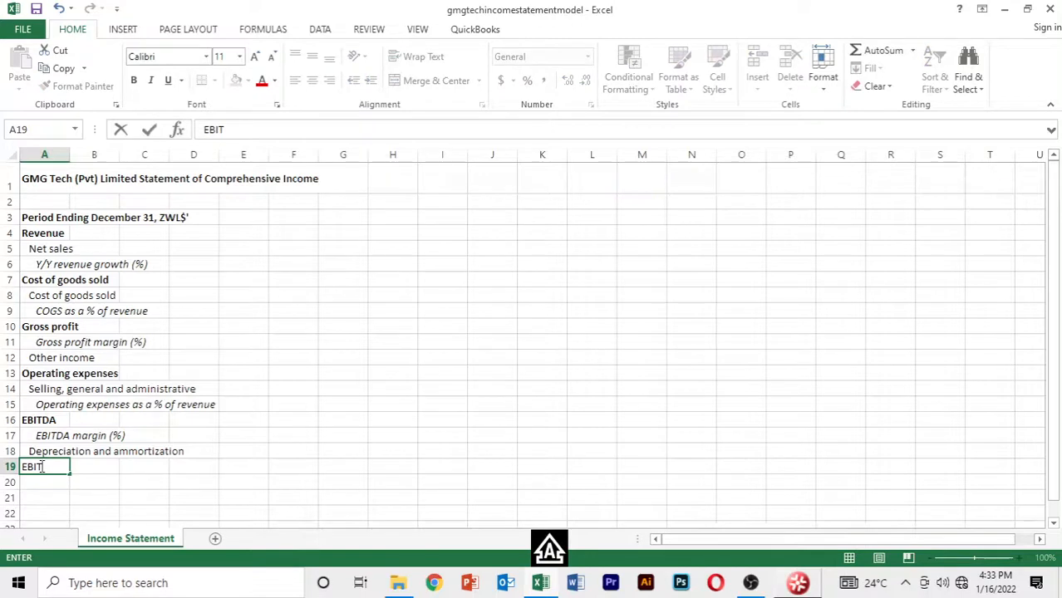
pyautogui.press('Return')
pyautogui.write('EB')
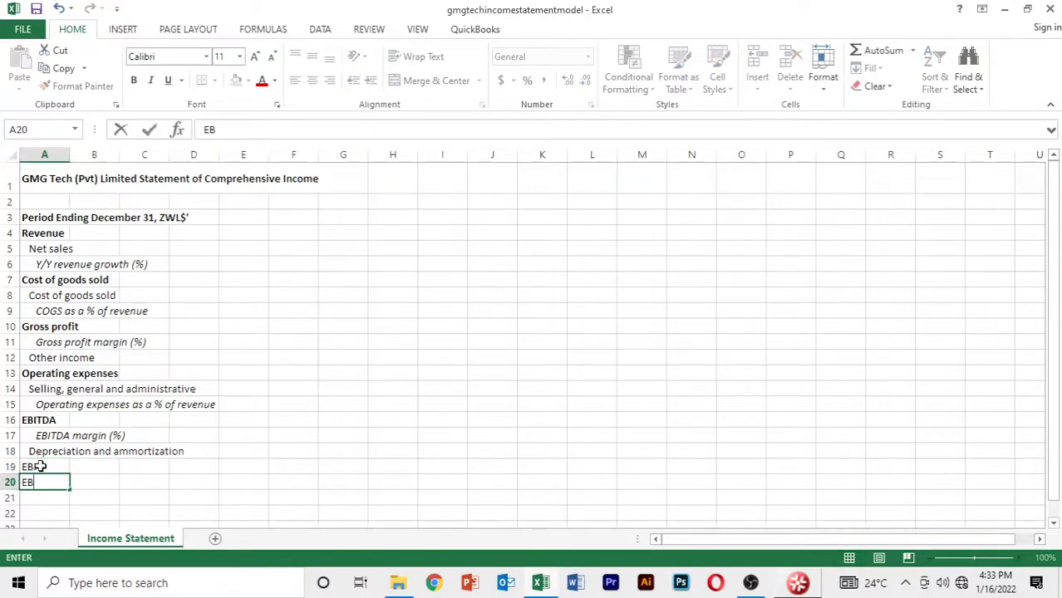
pyautogui.write('IT amrgin')
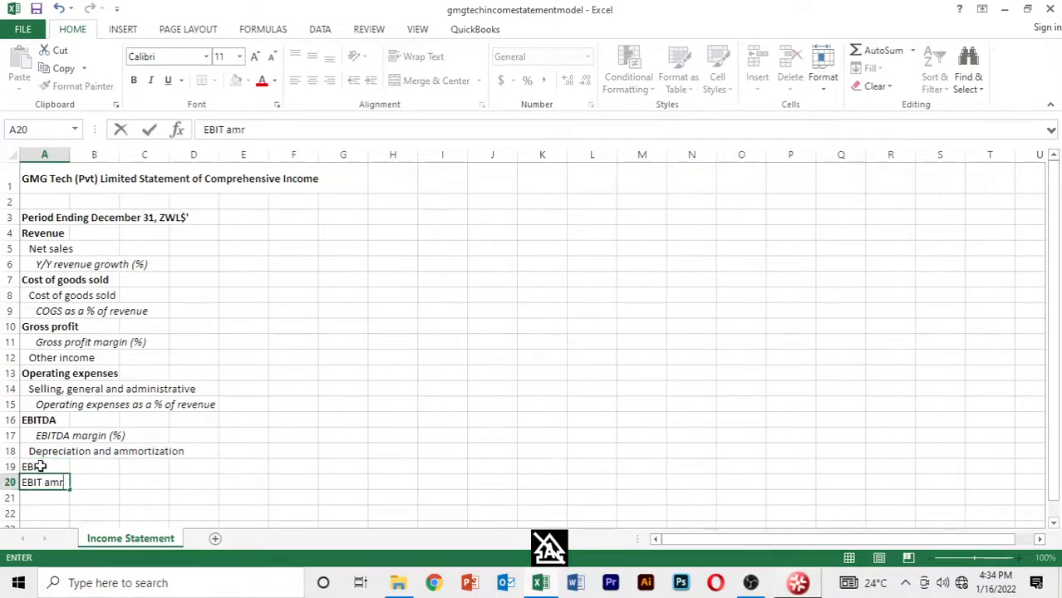
pyautogui.press('BackSpace')
pyautogui.press('BackSpace')
pyautogui.press('BackSpace')
pyautogui.press('BackSpace')
pyautogui.press('BackSpace')
pyautogui.press('BackSpace')
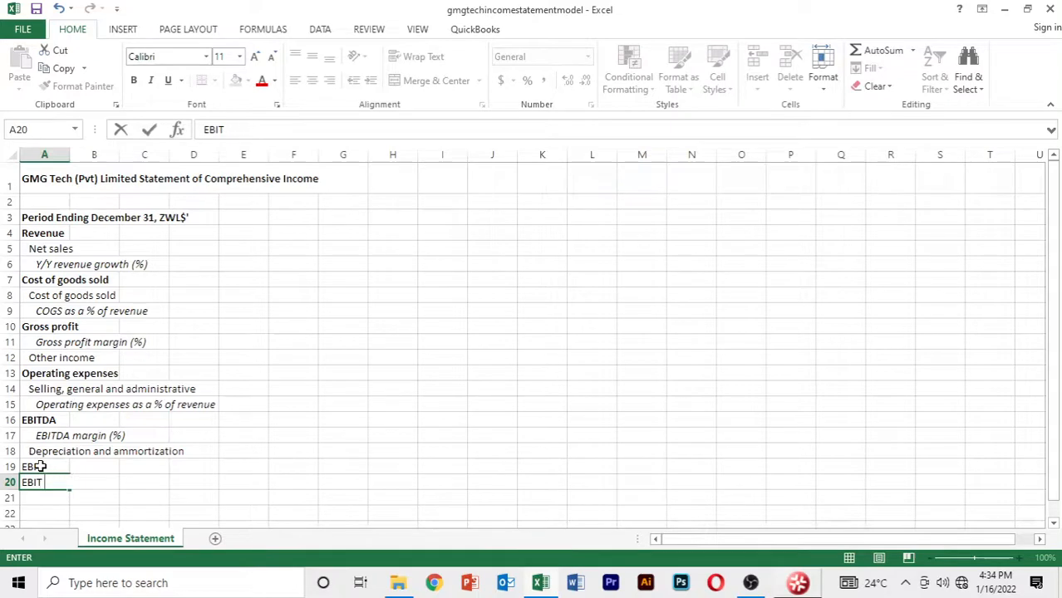
pyautogui.write('margin (%)')
pyautogui.press('Return')
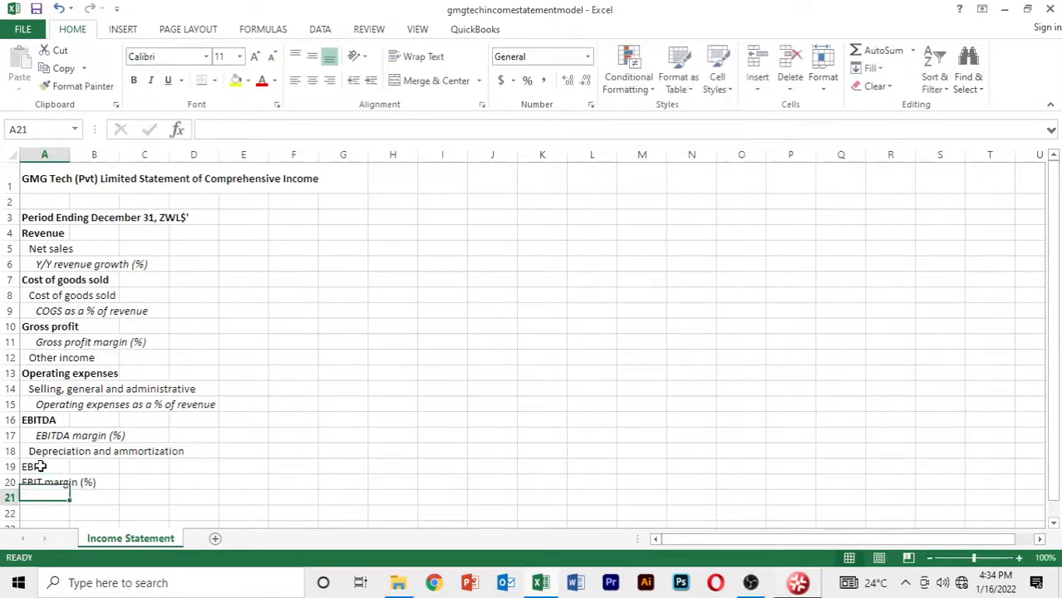
# Italicize the "EBIT margin (%)" label in A20 and bold the "EBIT" label in A19.
pyautogui.press('Up')
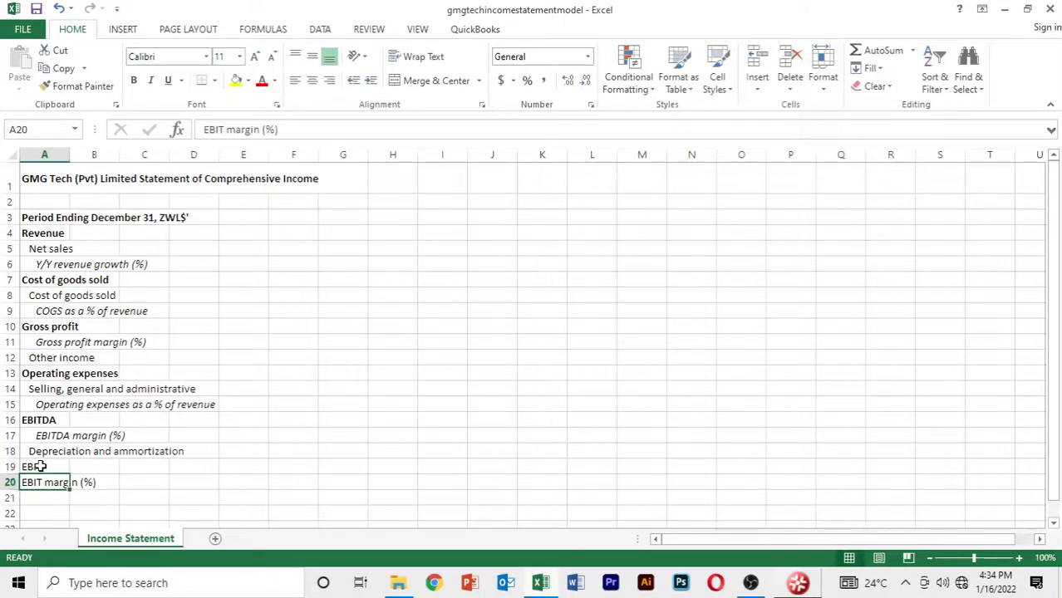
pyautogui.hotkey('ctrl', 'i')
pyautogui.click(40, 467)
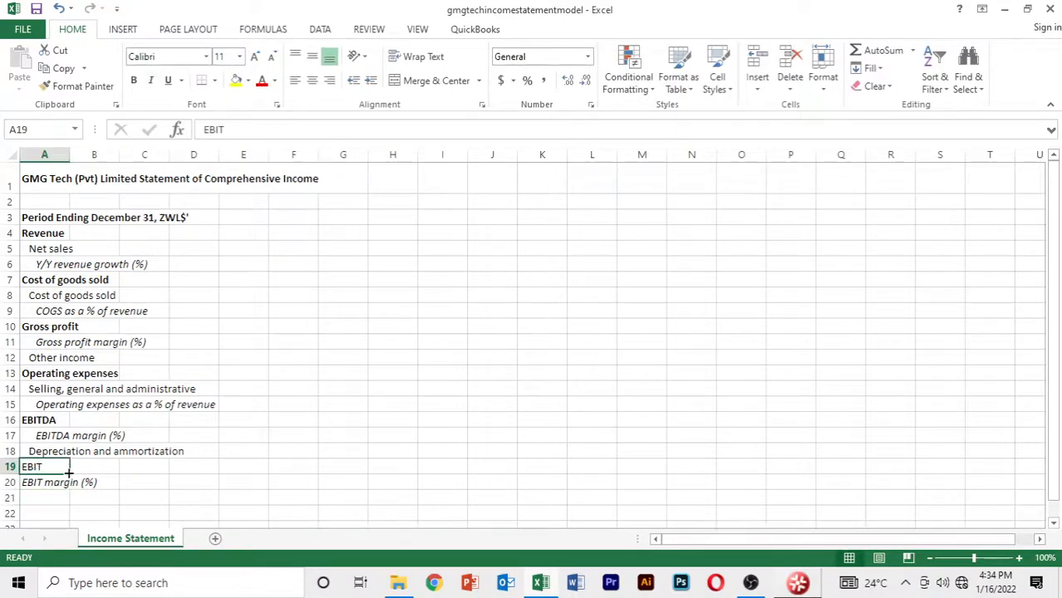
pyautogui.hotkey('ctrl', 'b')
# Enter the heading "Interest expense" in cell A21 and make it bold.
pyautogui.click(38, 496)
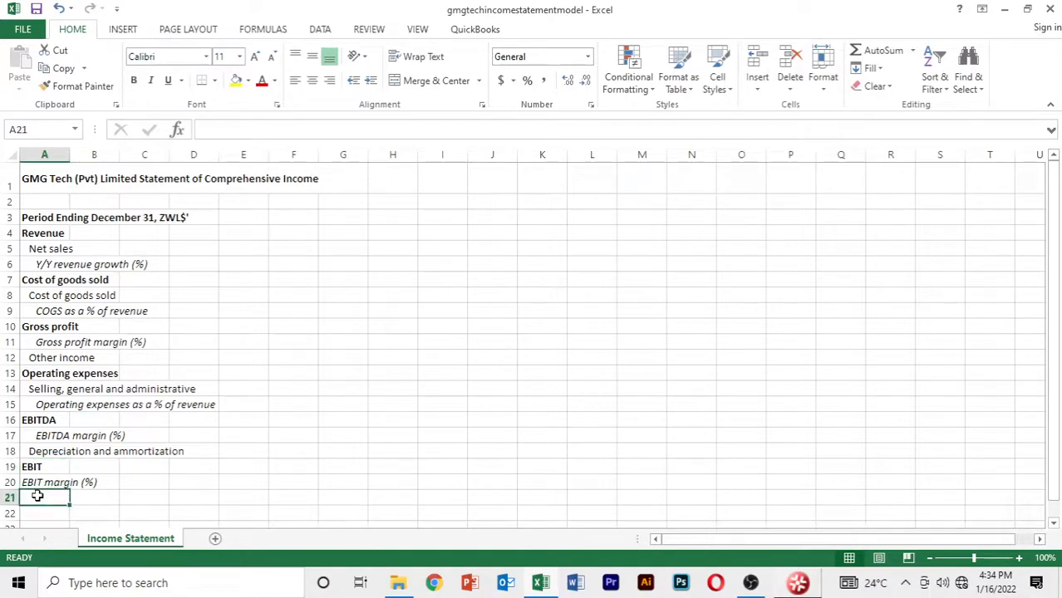
pyautogui.write('Int')
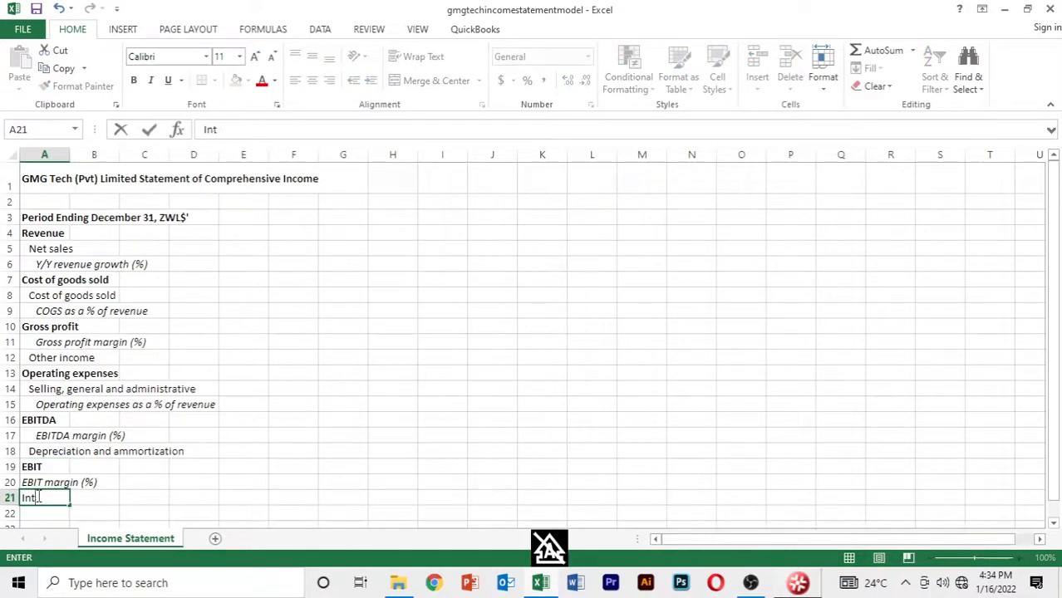
pyautogui.write('erest e')
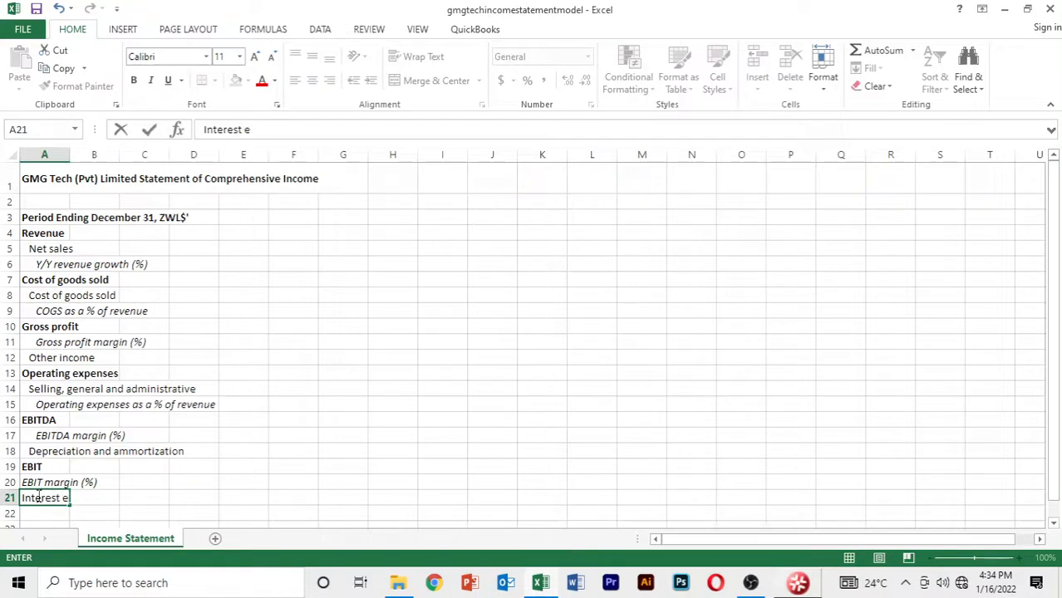
pyautogui.write('xpense')
pyautogui.press('Return')
pyautogui.click(38, 497)
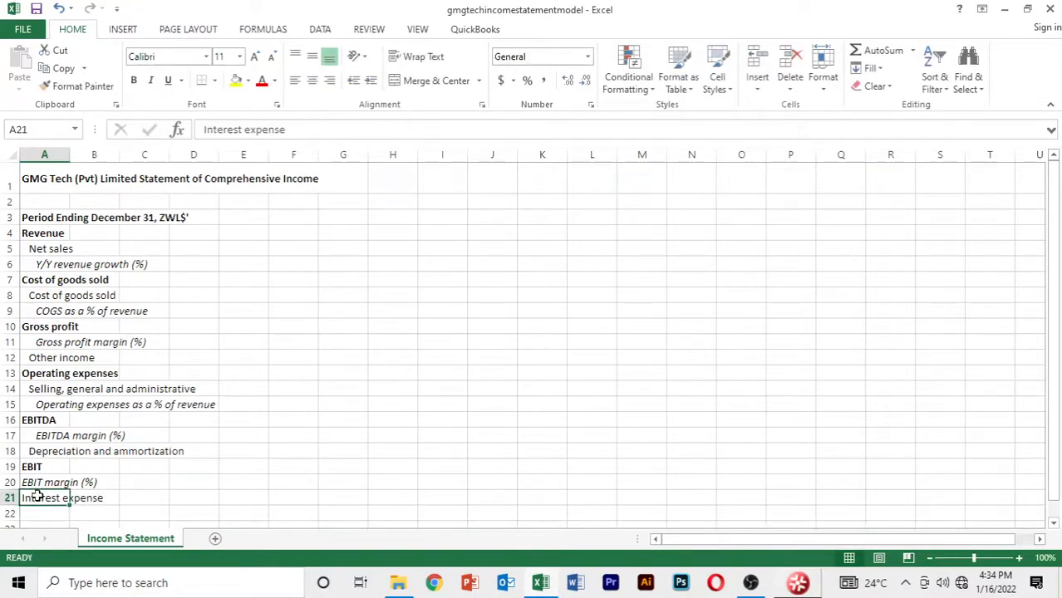
pyautogui.hotkey('ctrl', 'b')
pyautogui.press('Return')
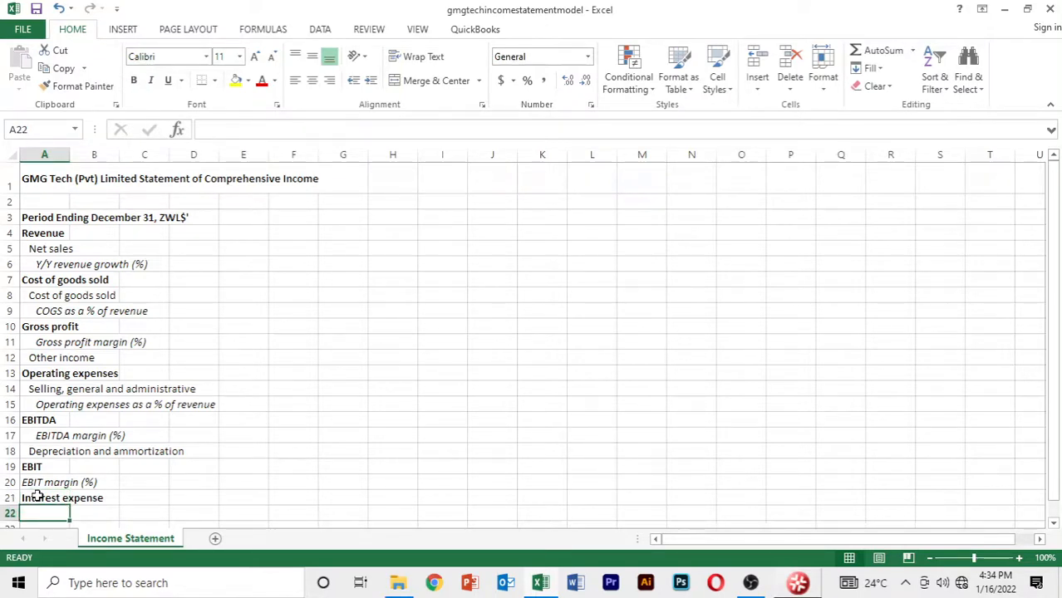
# Enter the line items "Finance income" in cell A22 and "Finance costs" in cell A23.
pyautogui.write('Finance')
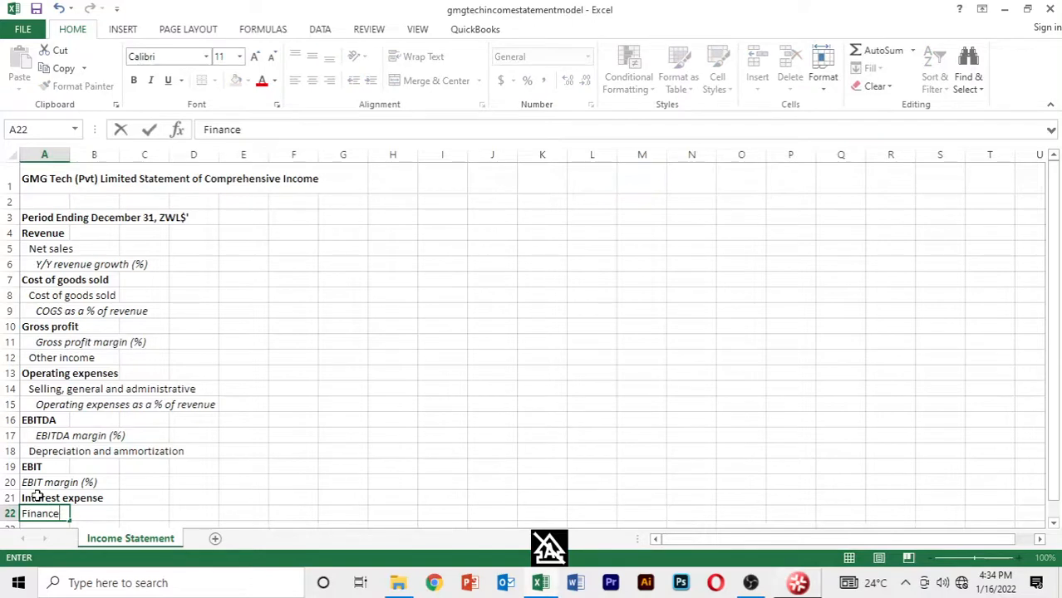
pyautogui.write(' income')
pyautogui.hotkey('ctrl', 'Return')
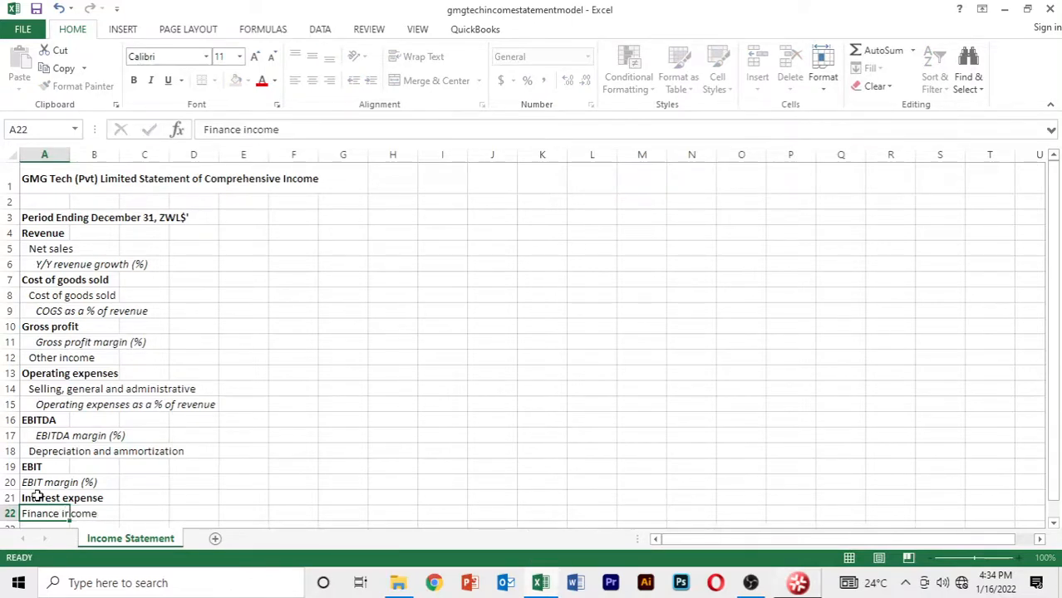
pyautogui.press('Return')
pyautogui.write('Finance')
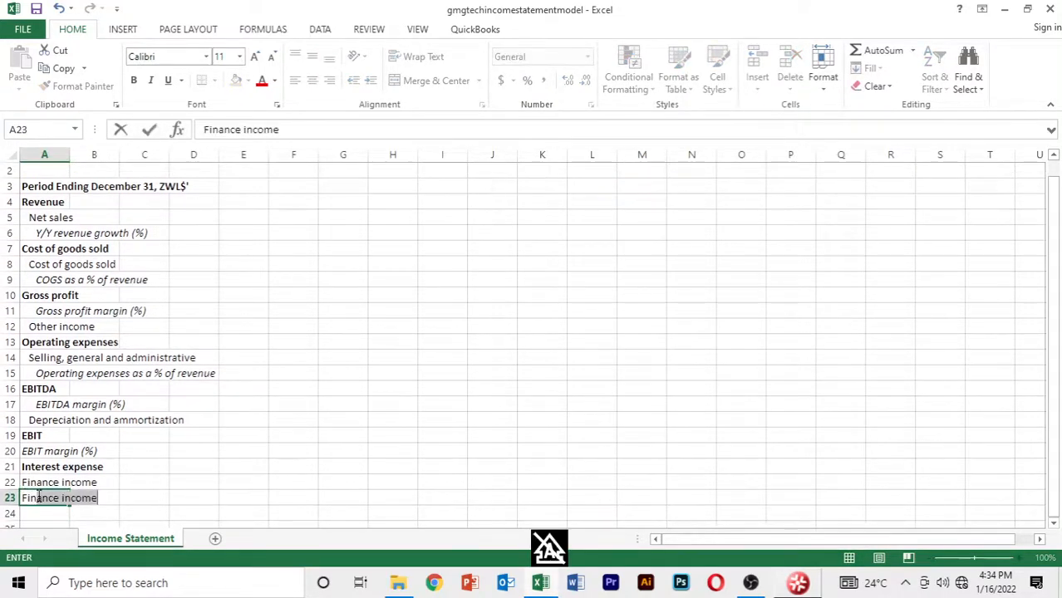
pyautogui.write(' costs')
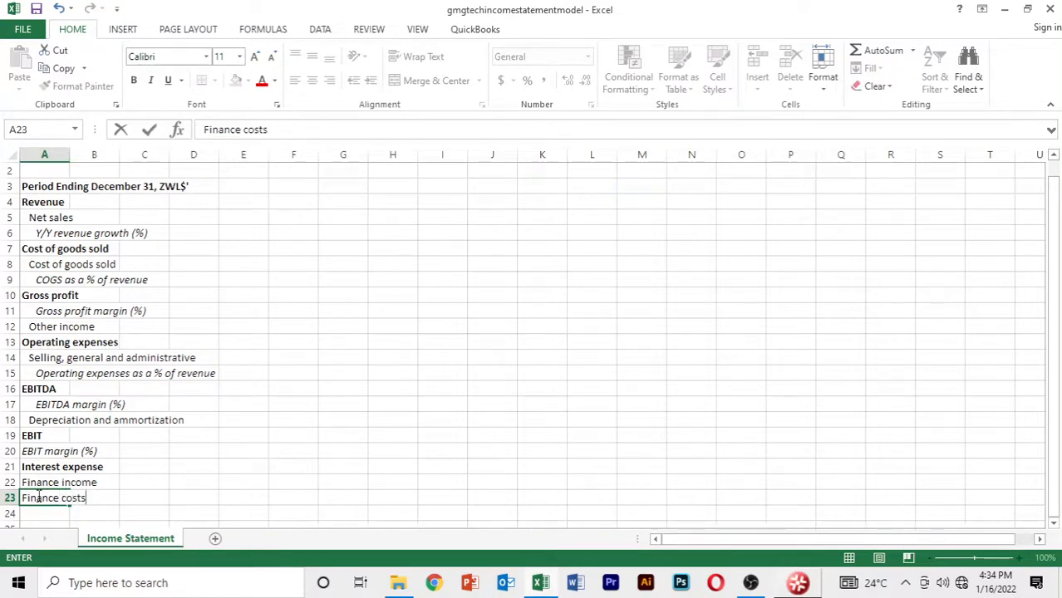
pyautogui.press('Return')
pyautogui.press('Return')
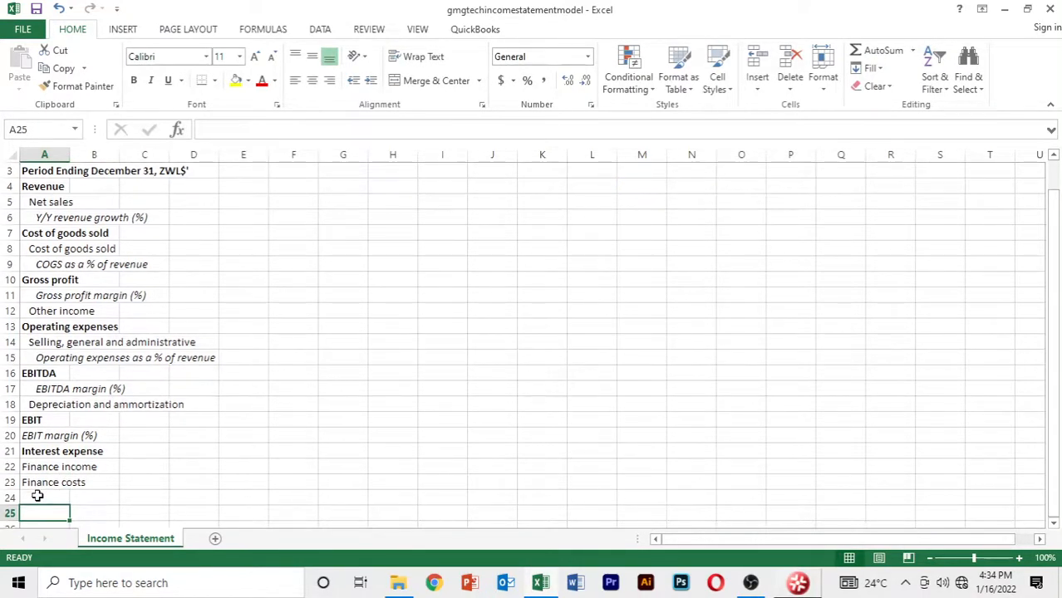
# Enter the line item "Net interest expense" in cell A24.
pyautogui.click(38, 496)
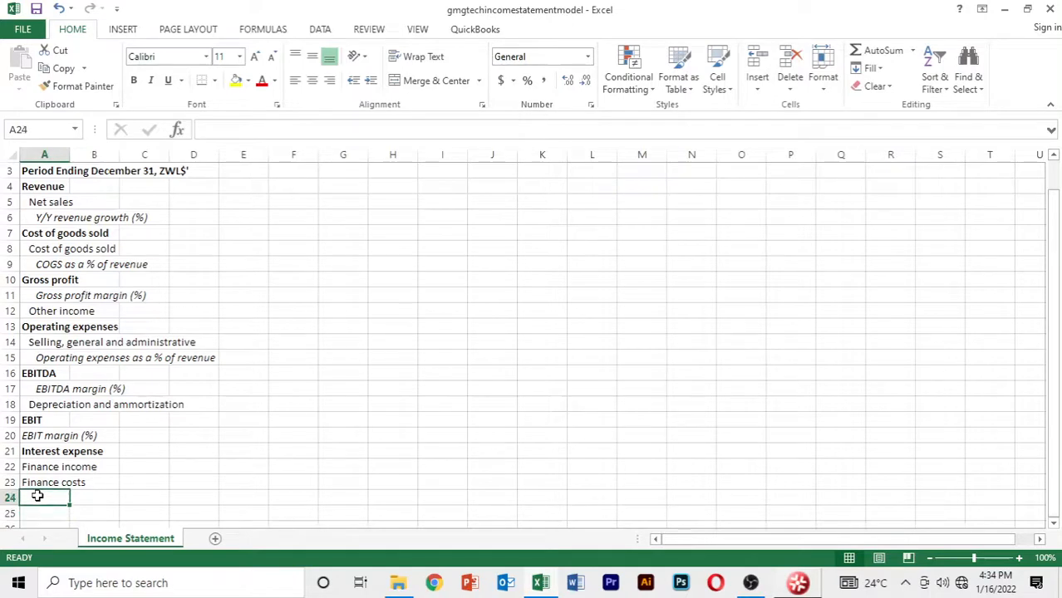
pyautogui.write('Net i')
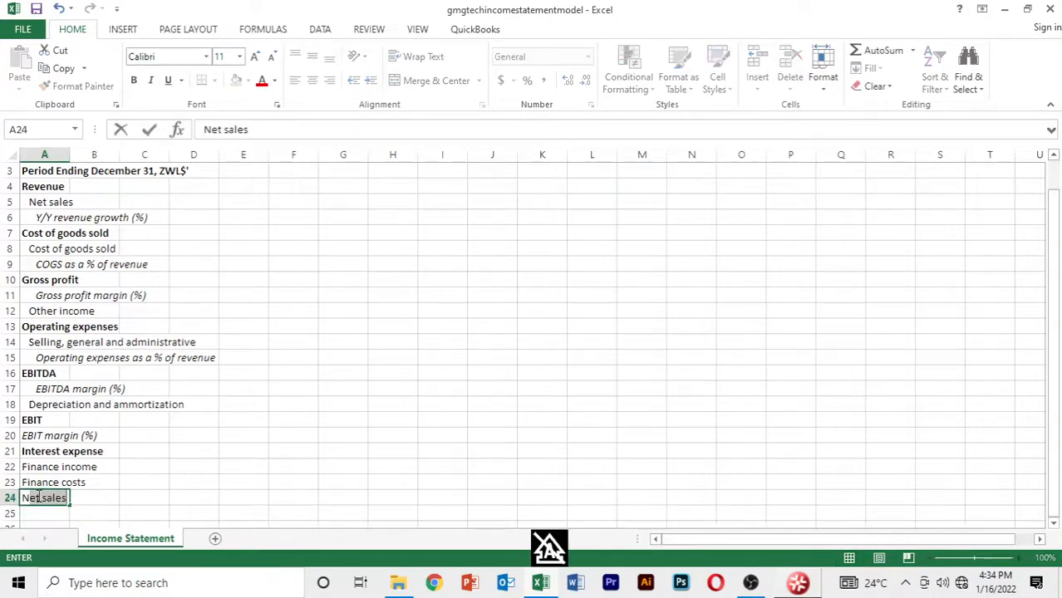
pyautogui.write('n')
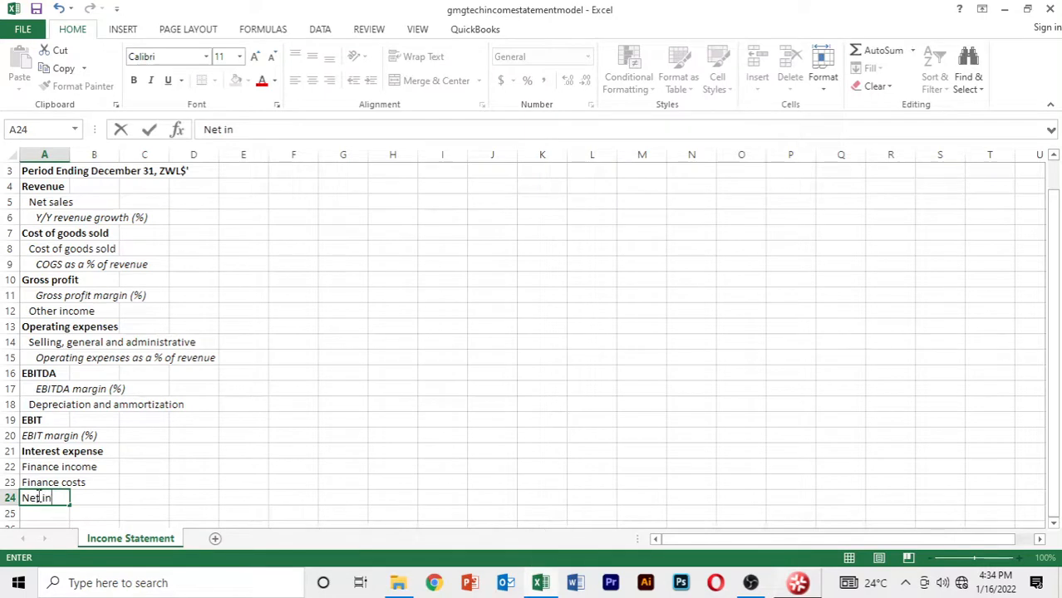
pyautogui.write('terest expense')
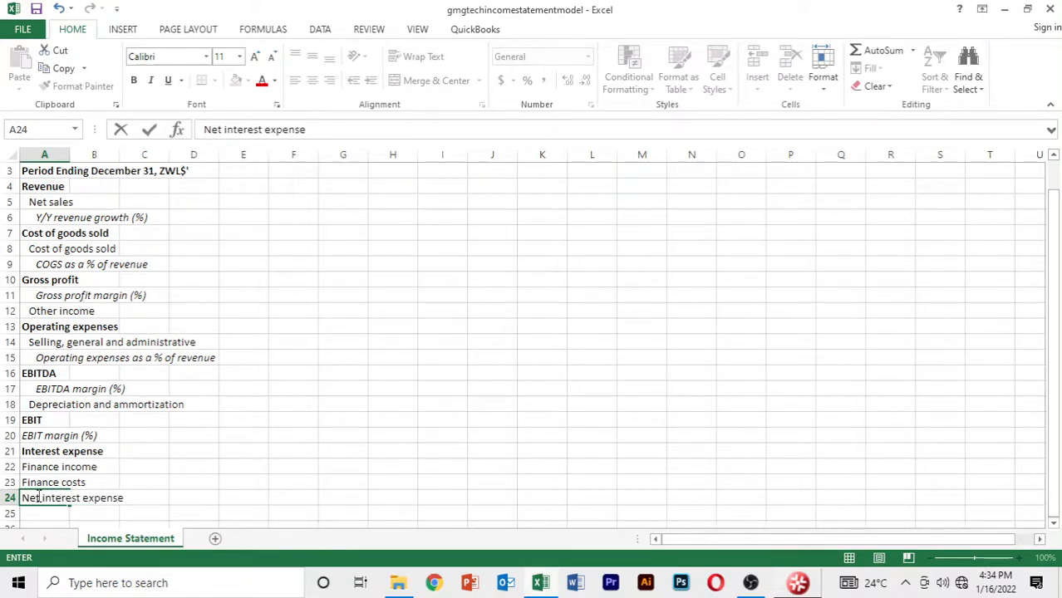
pyautogui.press('Return')
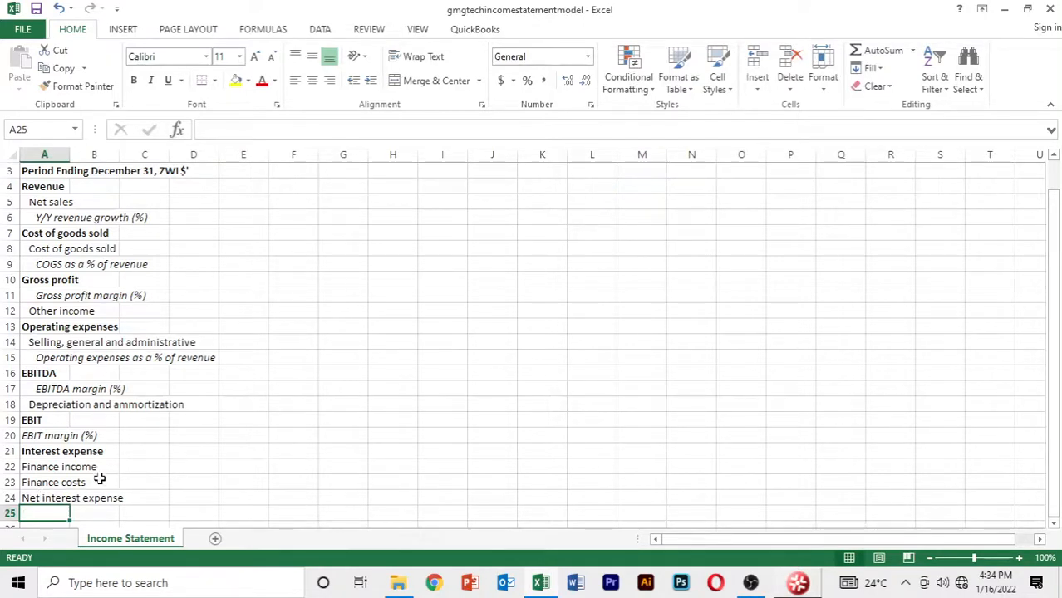
# Make the "Net interest expense" label in A24 bold.
pyautogui.click(71, 467)
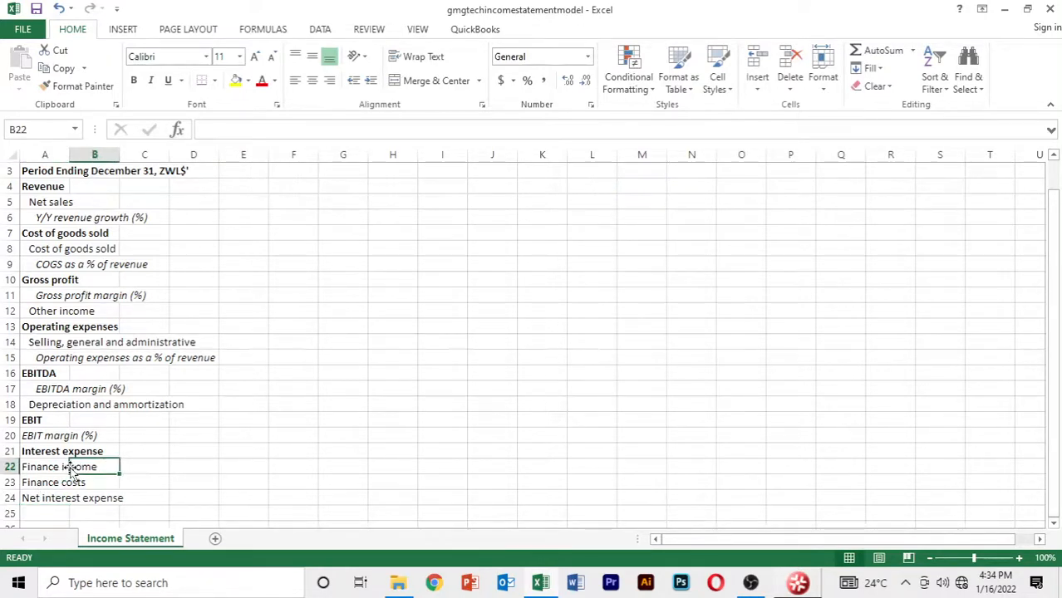
pyautogui.click(86, 480)
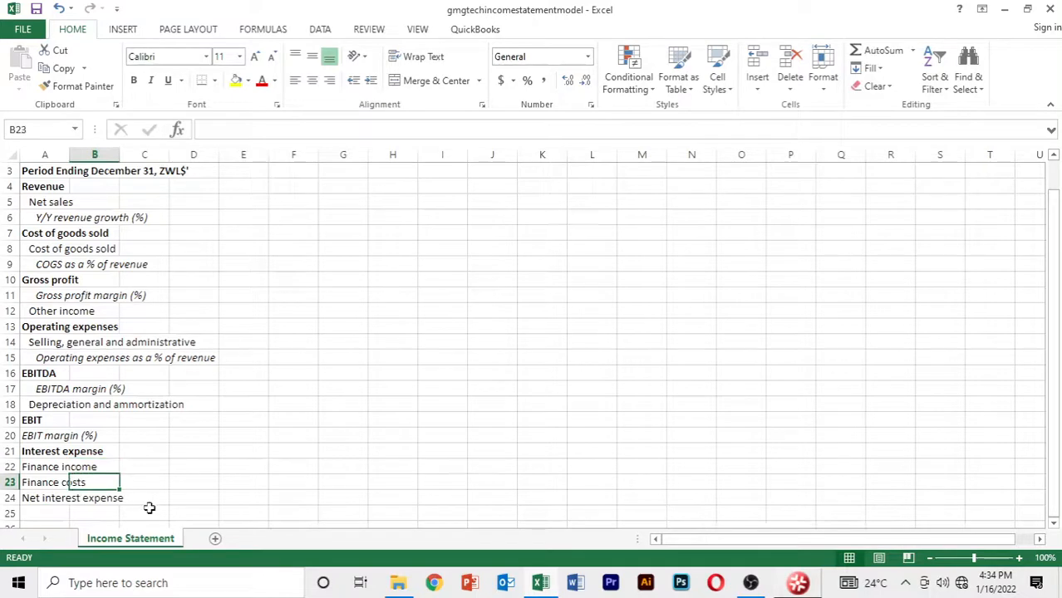
pyautogui.click(87, 499)
pyautogui.press('Left')
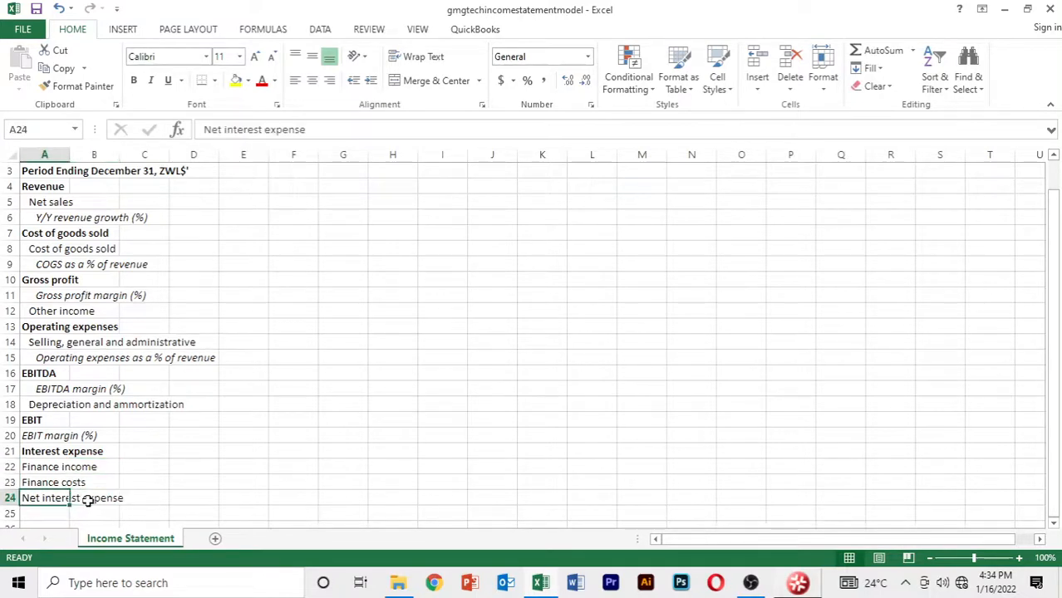
pyautogui.hotkey('ctrl', 'b')
# Set the labels in A22:A24, from "Finance income" to "Net interest expense", to Left (Indent) alignment with an indent of 1.
pyautogui.press('Up')
pyautogui.press('Up')
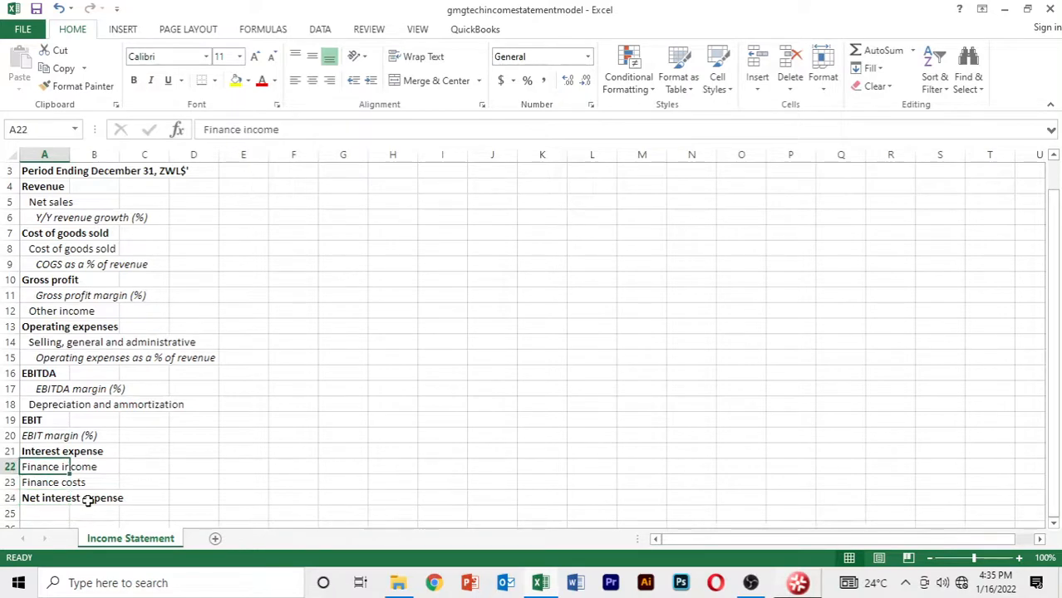
pyautogui.hotkey('shift', 'Down')
pyautogui.hotkey('shift', 'Down')
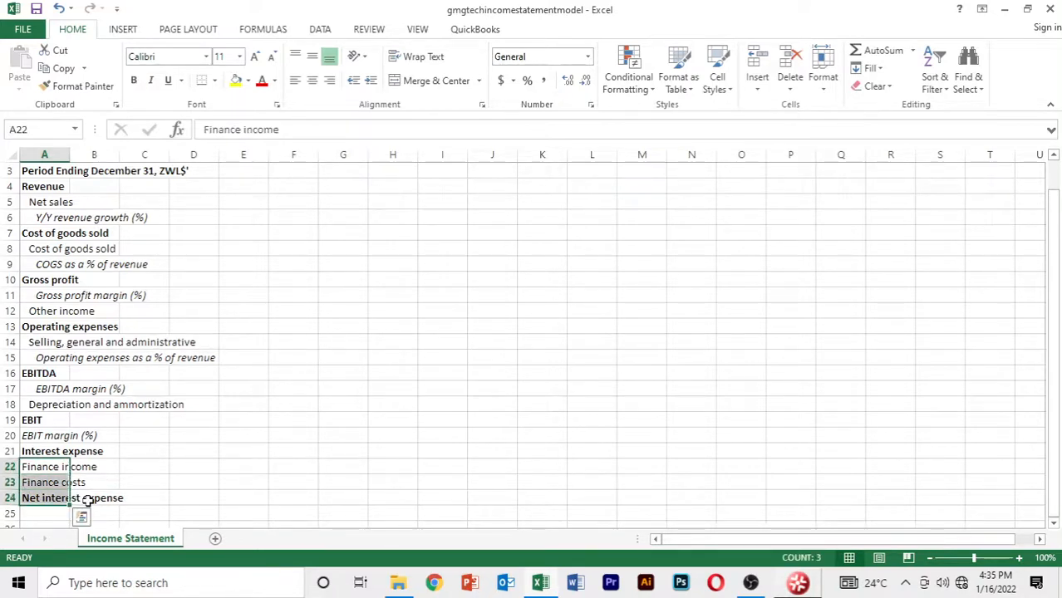
pyautogui.hotkey('ctrl', '1')
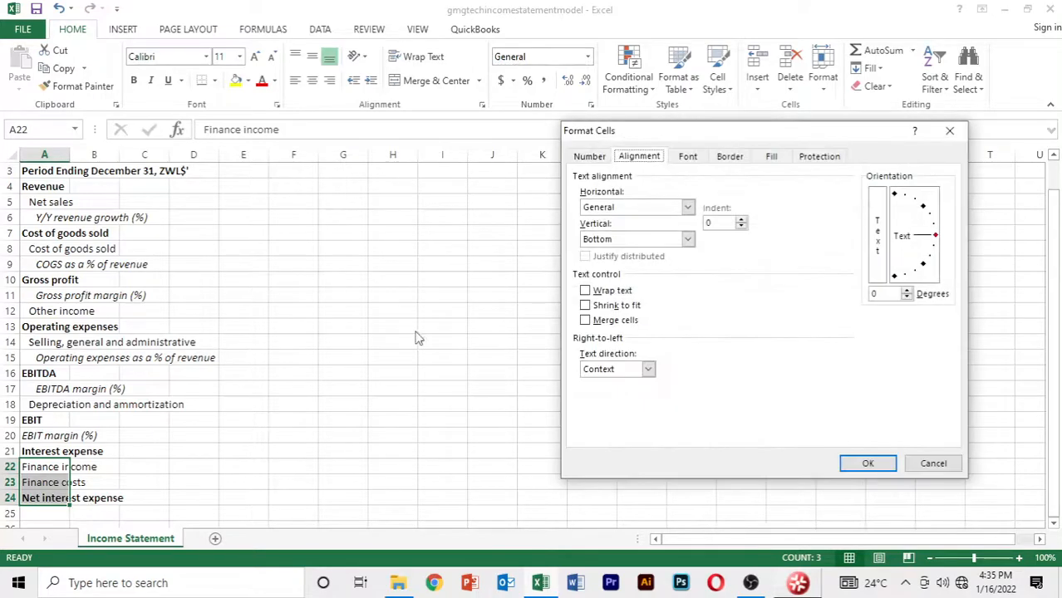
pyautogui.click(690, 208)
pyautogui.click(640, 230)
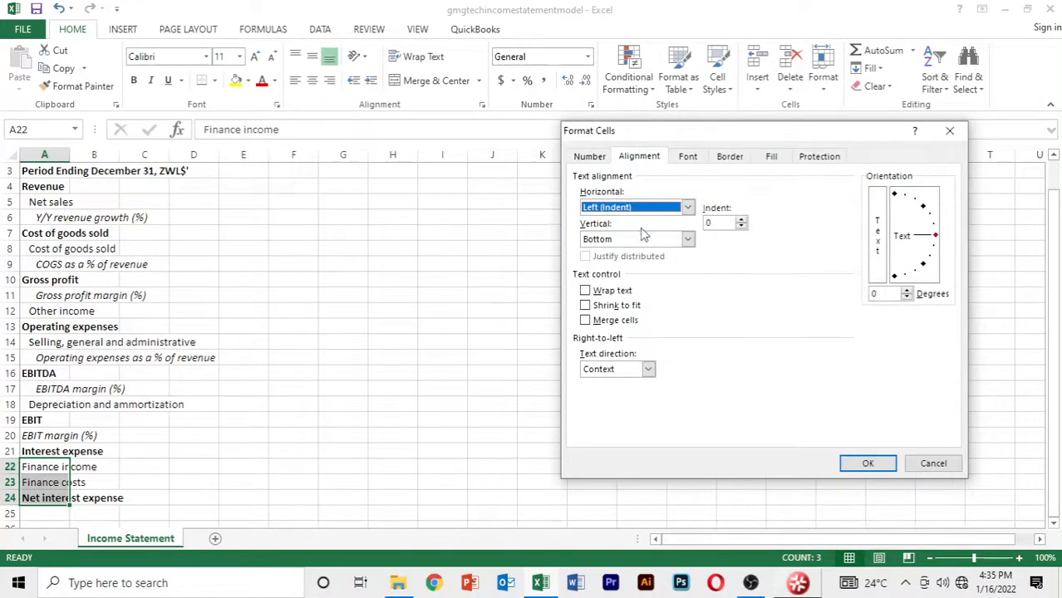
pyautogui.click(741, 220)
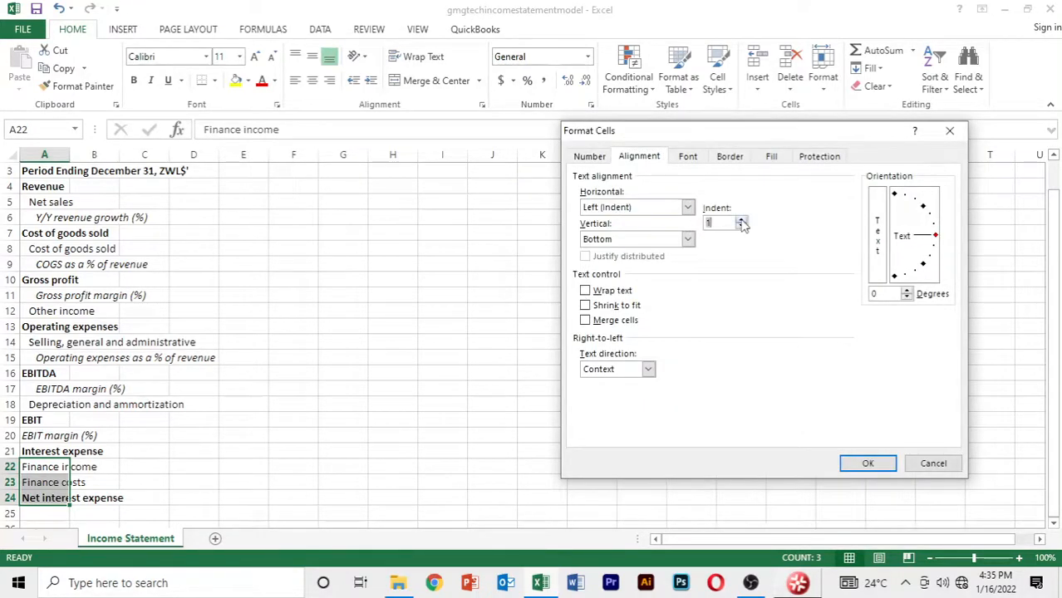
pyautogui.click(865, 463)
# Enter the line item "EBT" in cell A25 and make it bold.
pyautogui.click(291, 488)
pyautogui.press('Down')
pyautogui.press('Down')
pyautogui.press('Down')
pyautogui.press('Down')
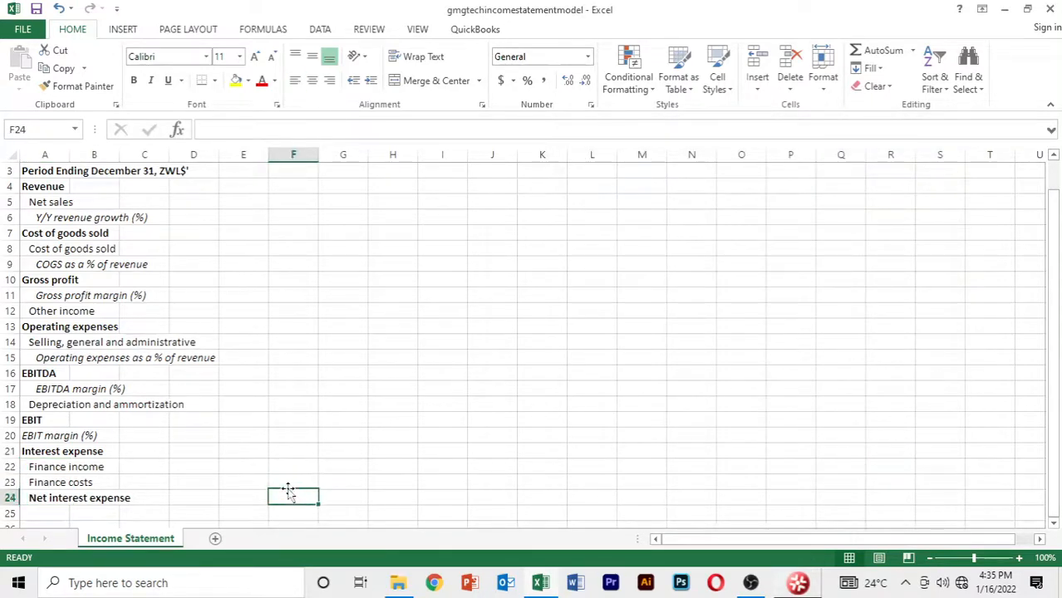
pyautogui.press('Left')
pyautogui.press('Left')
pyautogui.press('Left')
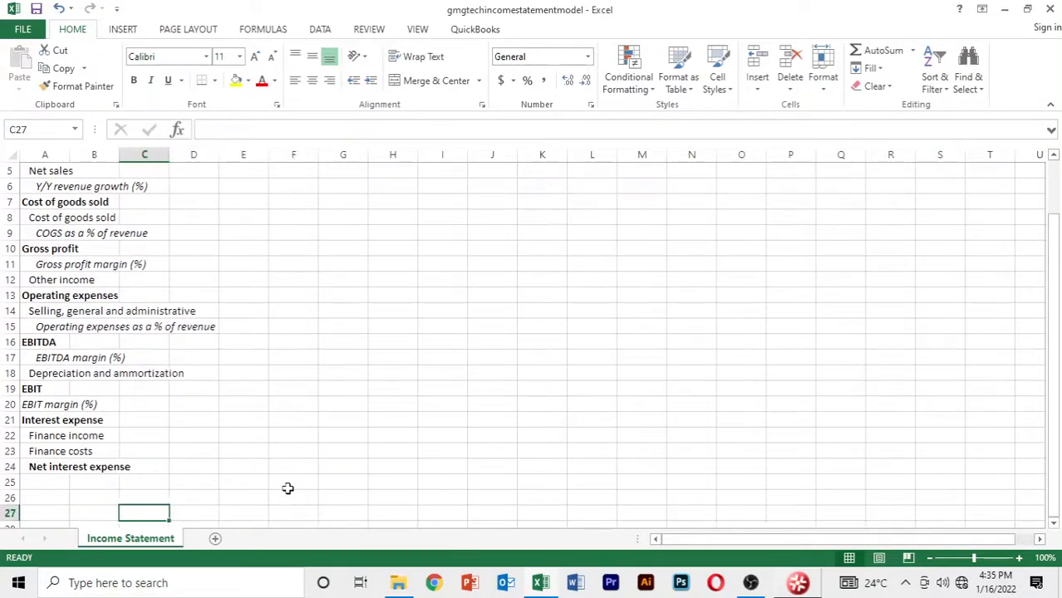
pyautogui.press('Up')
pyautogui.press('Up')
pyautogui.press('Left')
pyautogui.press('Left')
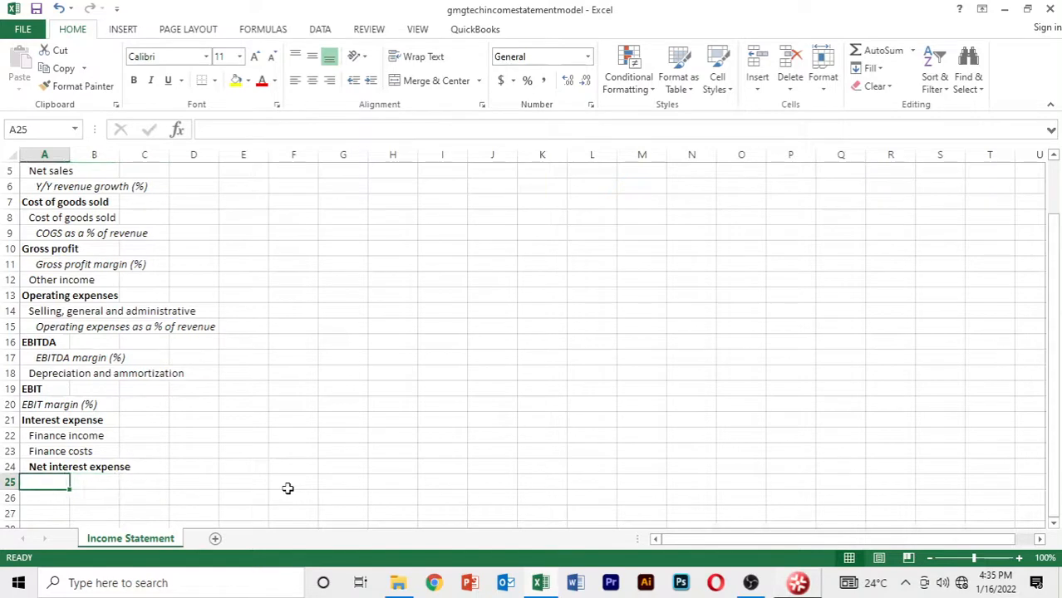
pyautogui.write('EBT')
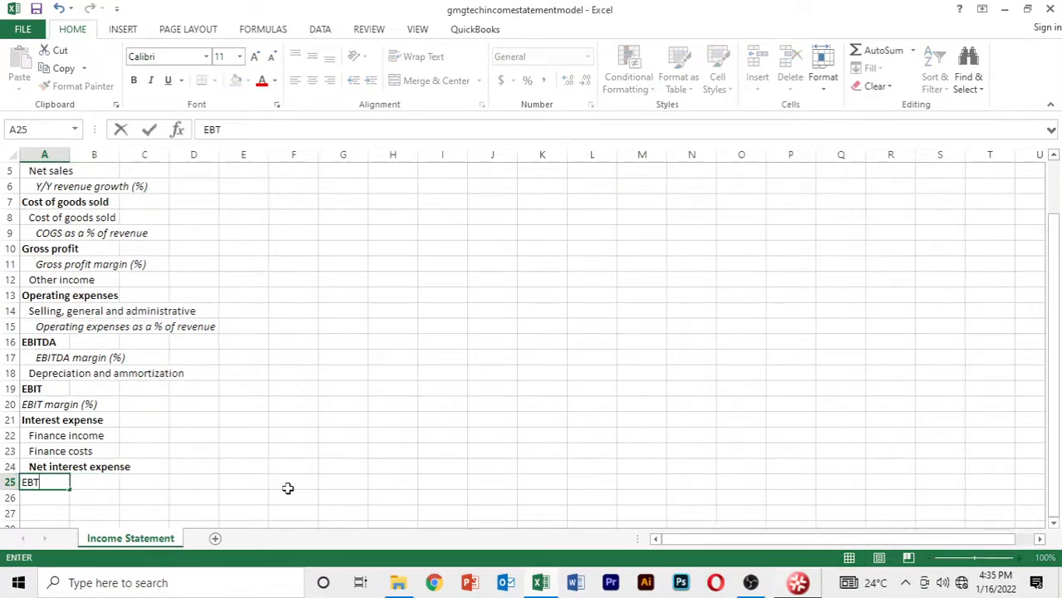
pyautogui.hotkey('ctrl', 'b')
pyautogui.press('Return')
pyautogui.press('Up')
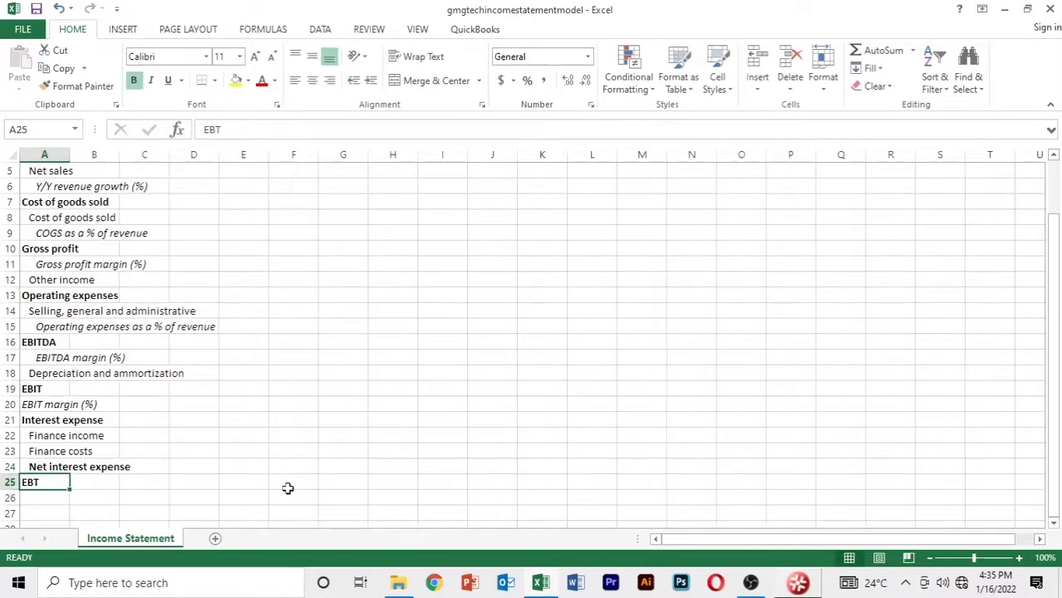
# Enter the line item "EBT margin (%)" in cell A26 and italicize it.
pyautogui.press('Down')
pyautogui.write('EB')
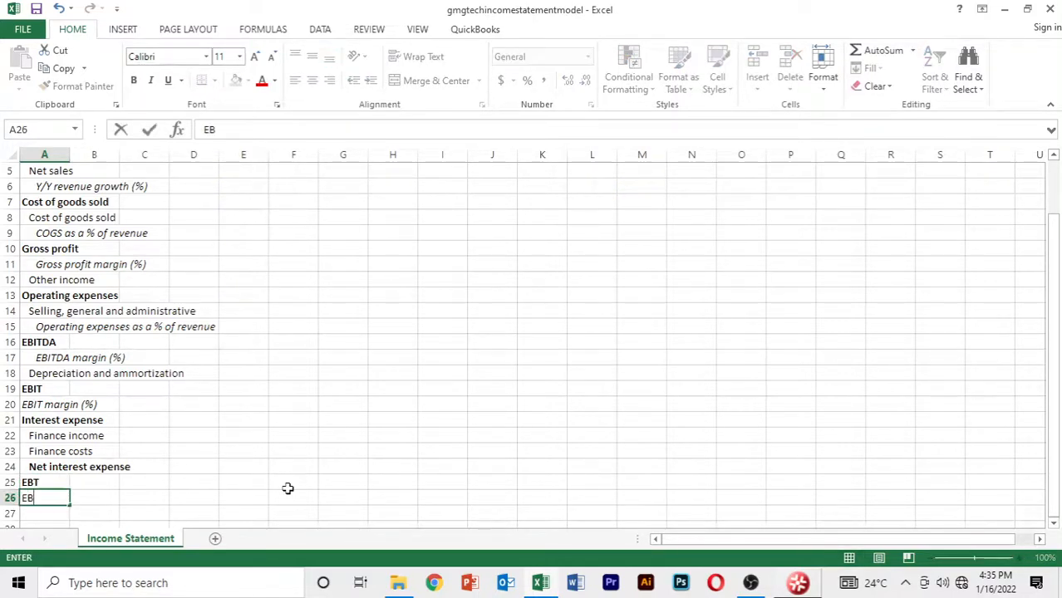
pyautogui.write('T margi')
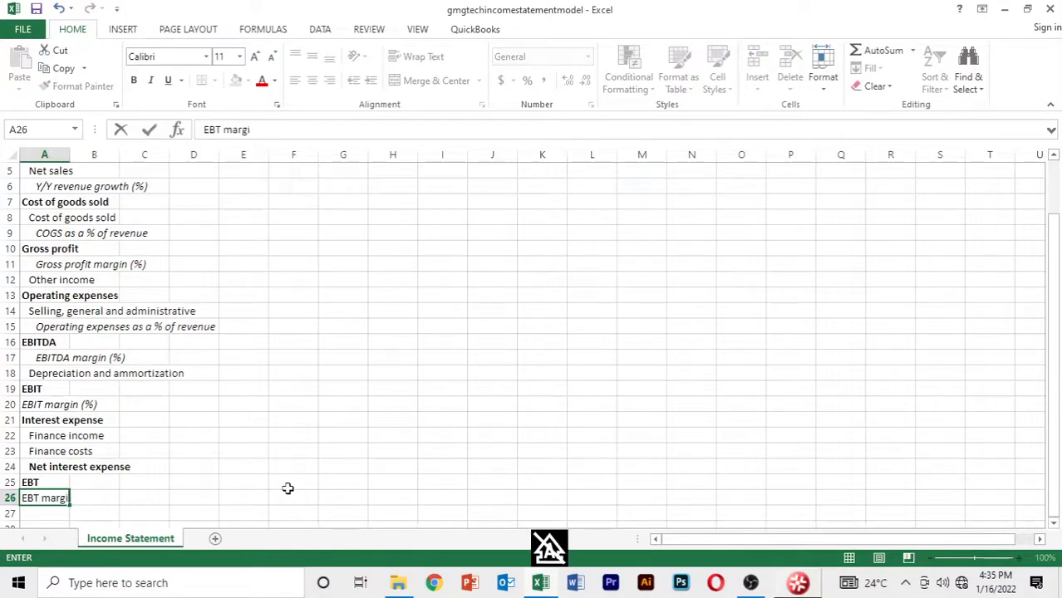
pyautogui.write('n (%)')
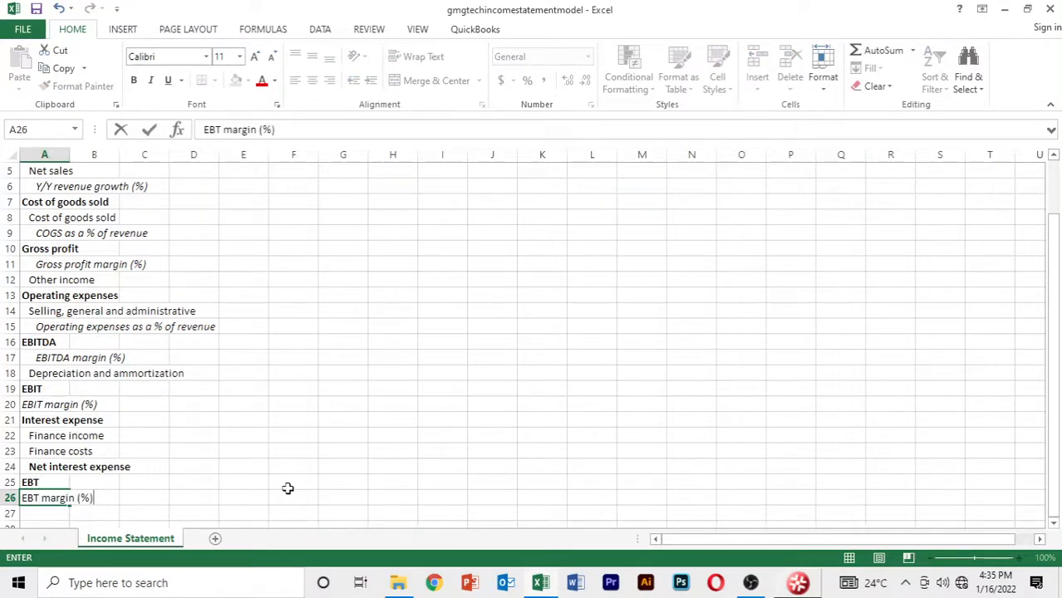
pyautogui.press('Return')
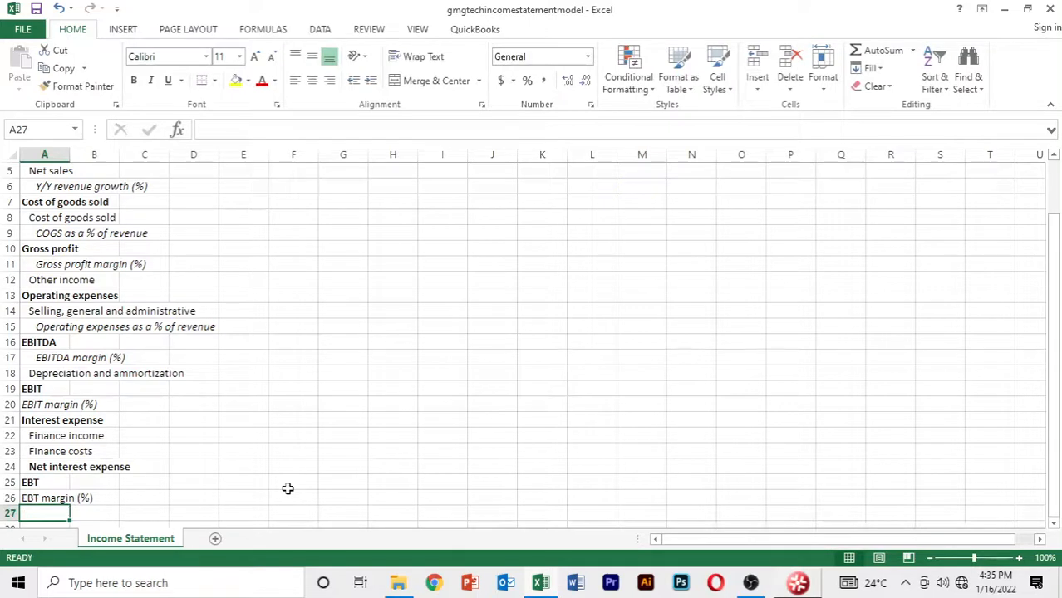
pyautogui.press('Up')
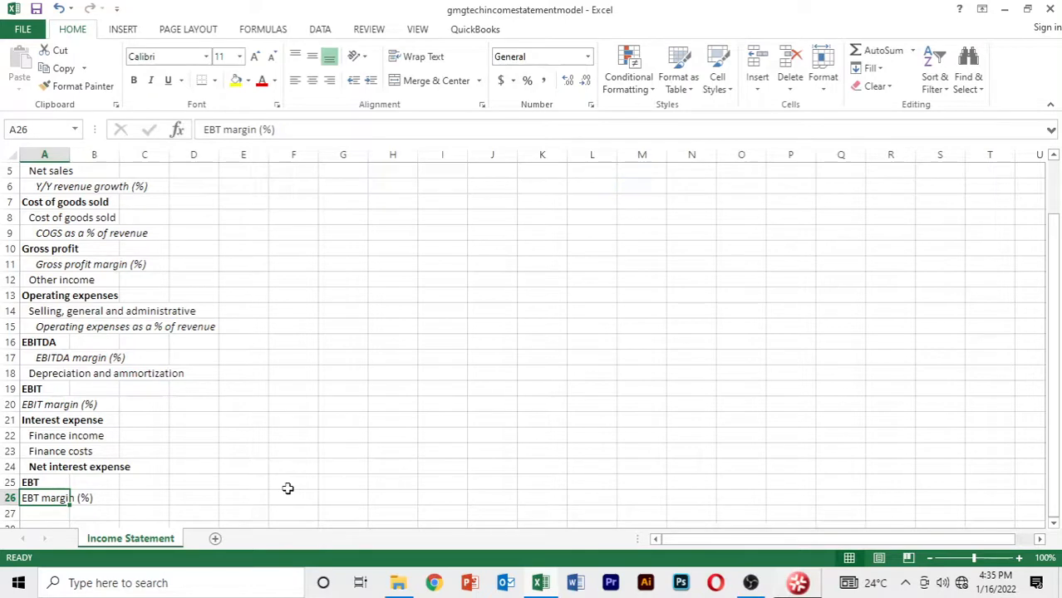
pyautogui.hotkey('ctrl', 'i')
# Enter the line item "Income tax expense" in cell A27.
pyautogui.press('Down')
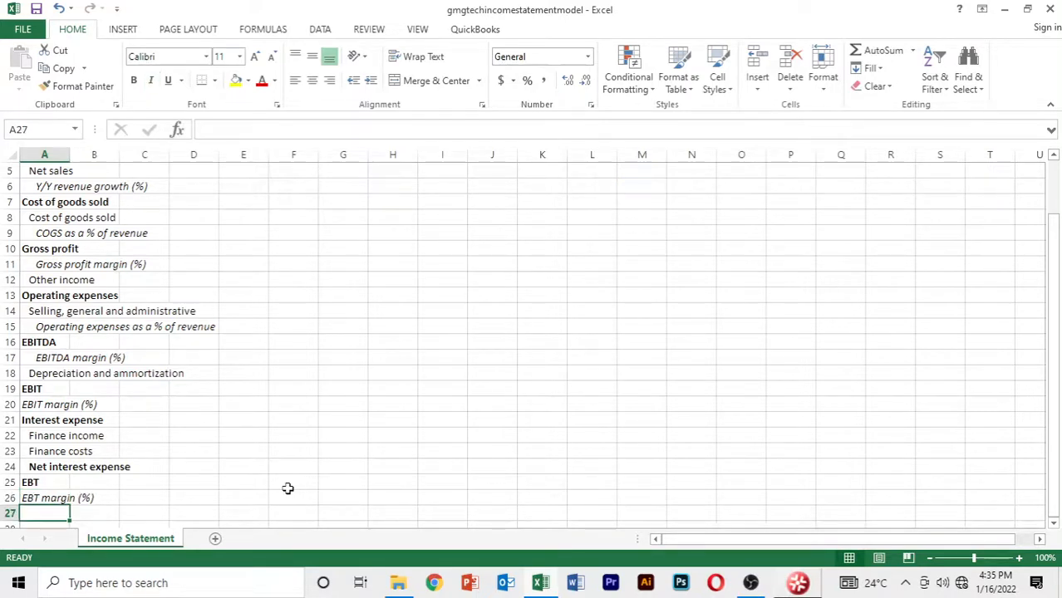
pyautogui.write('Income')
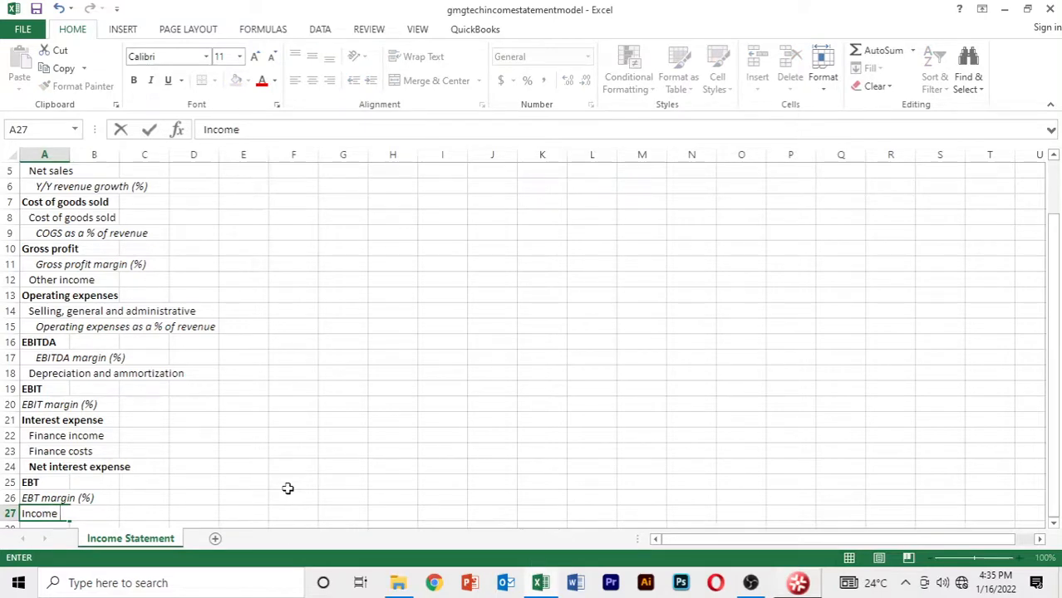
pyautogui.write(' tax expe')
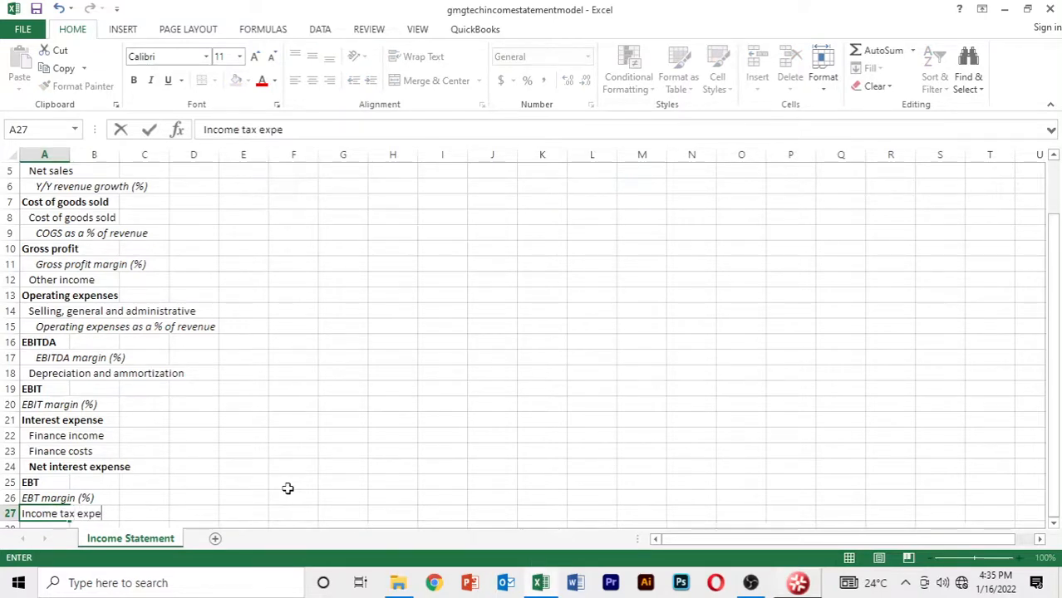
pyautogui.write('nse')
pyautogui.press('Return')
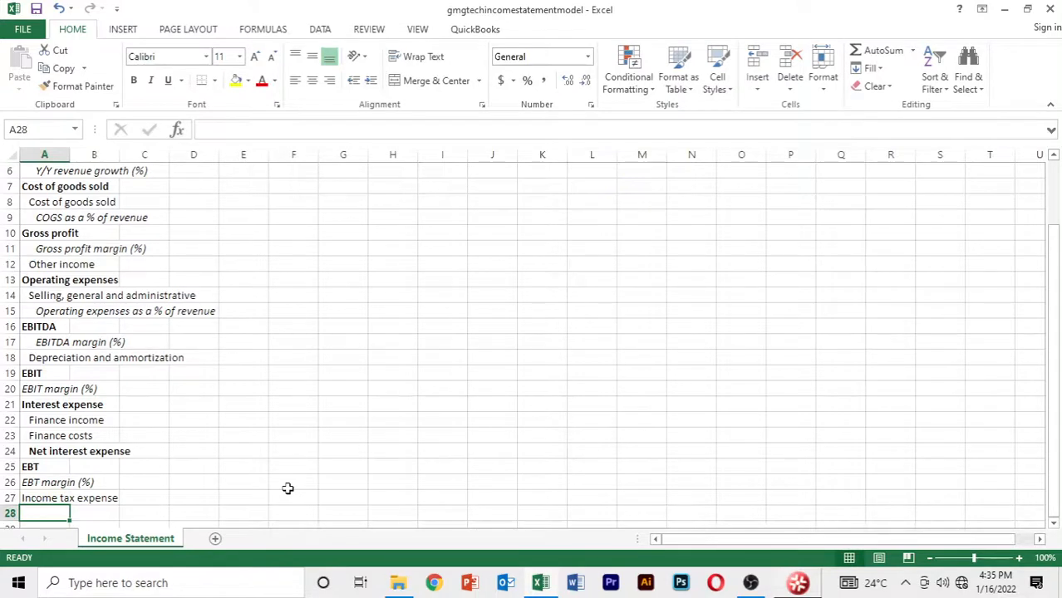
# Enter the line item "Tax rate (%)" in cell A28 and italicize it.
pyautogui.write('Tax')
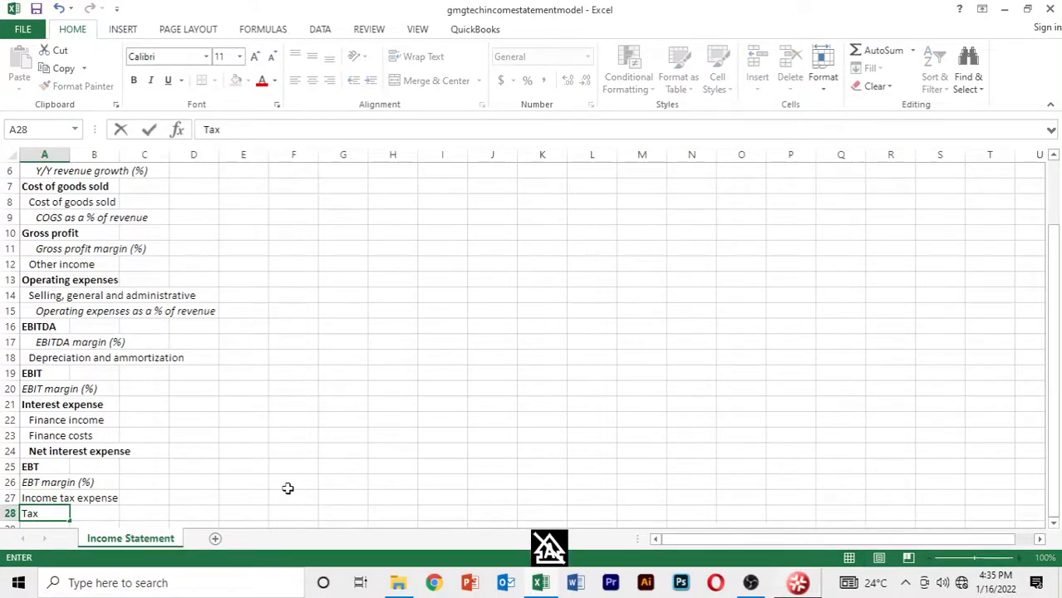
pyautogui.write(' rate')
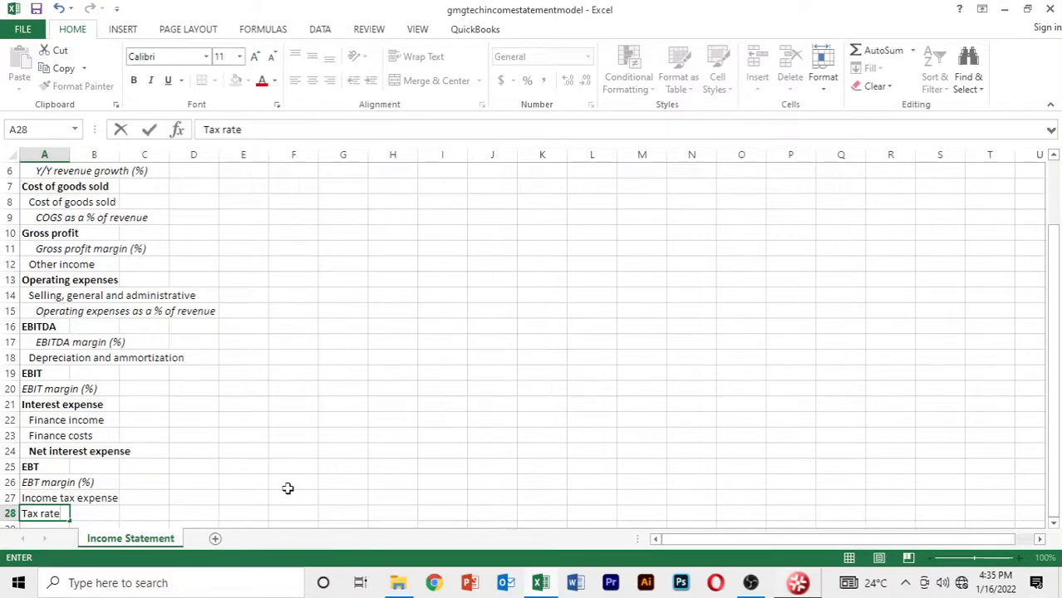
pyautogui.write(' (%)')
pyautogui.press('Return')
pyautogui.press('Up')
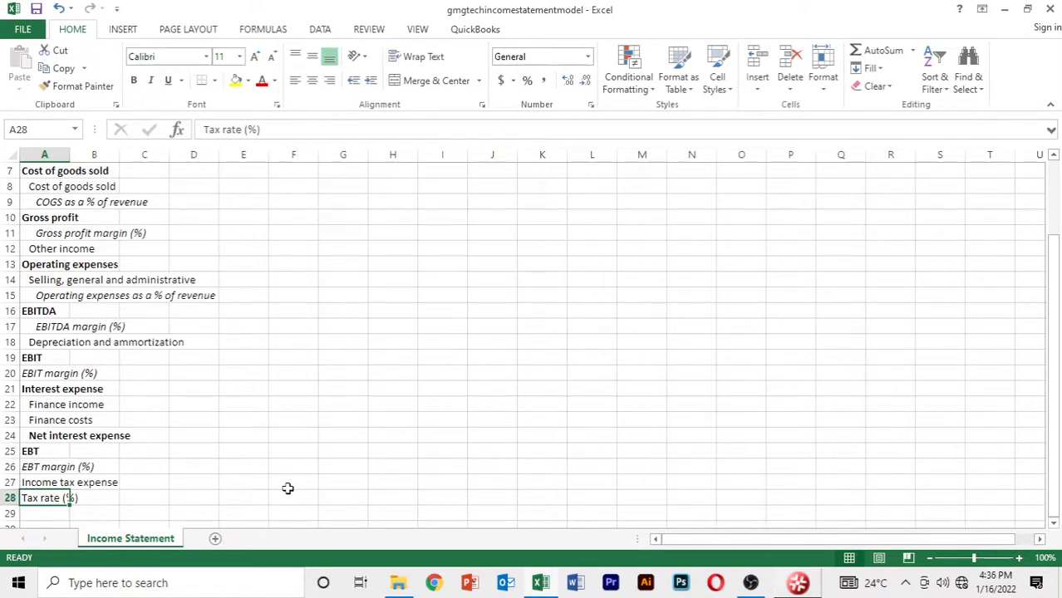
pyautogui.hotkey('ctrl', 'i')
# Set the "EBT margin (%)" label in cell A26 to Left (Indent) alignment with an indent of 2.
pyautogui.press('Up')
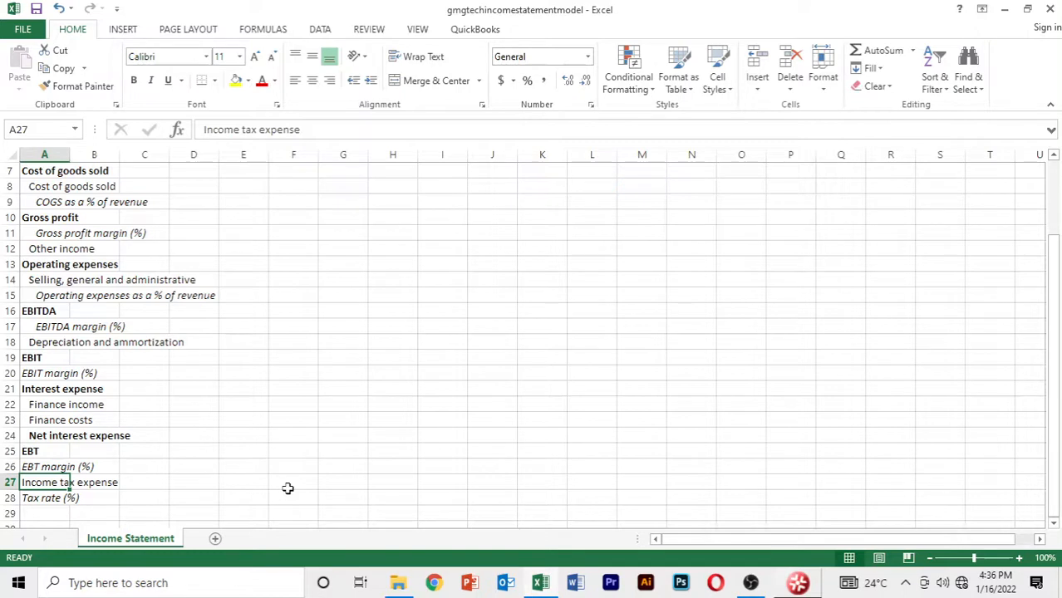
pyautogui.press('Up')
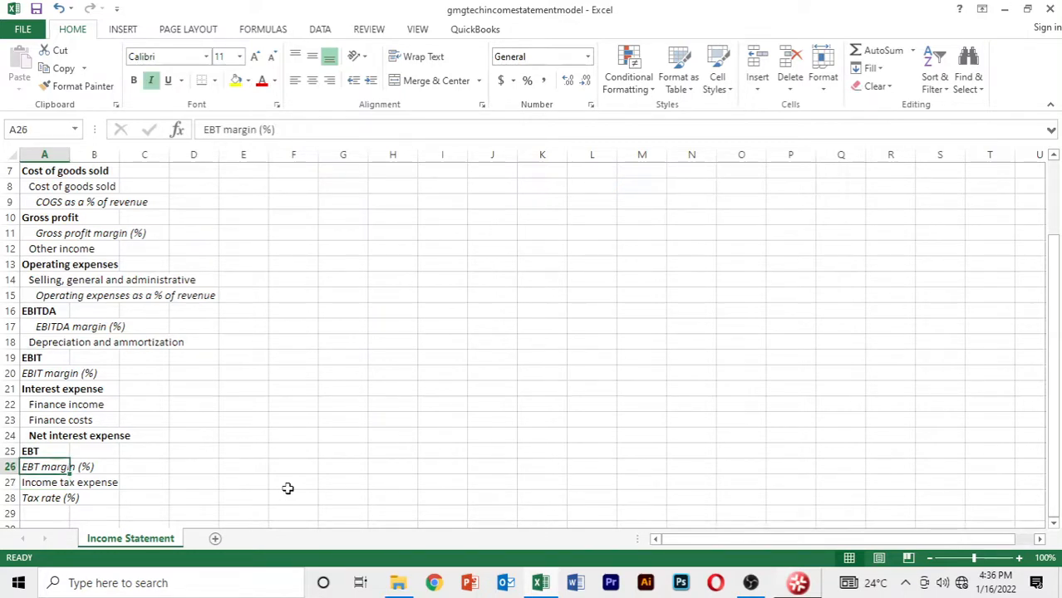
pyautogui.hotkey('ctrl', '1')
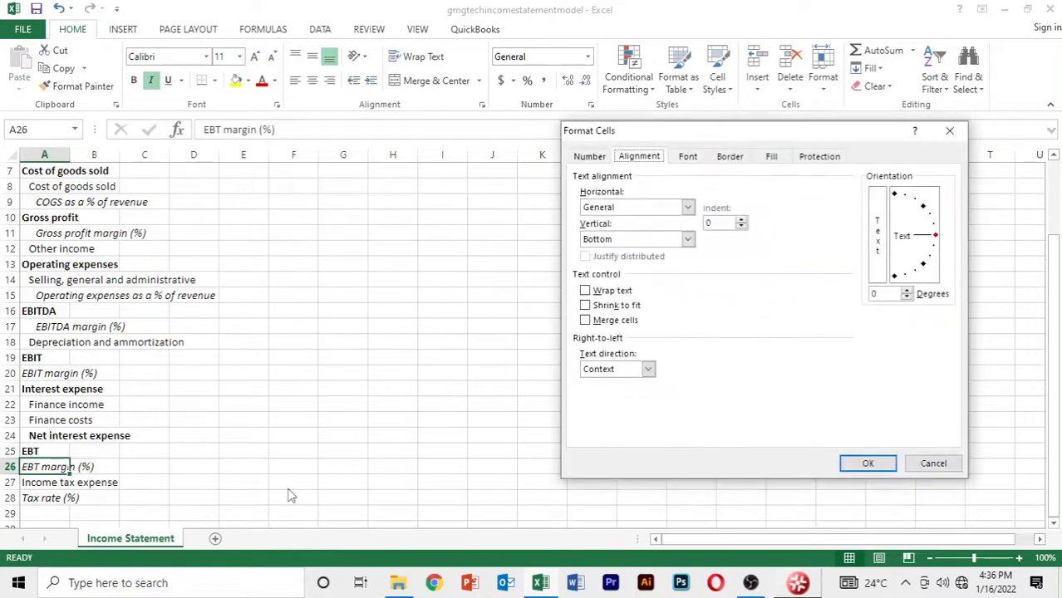
pyautogui.click(689, 208)
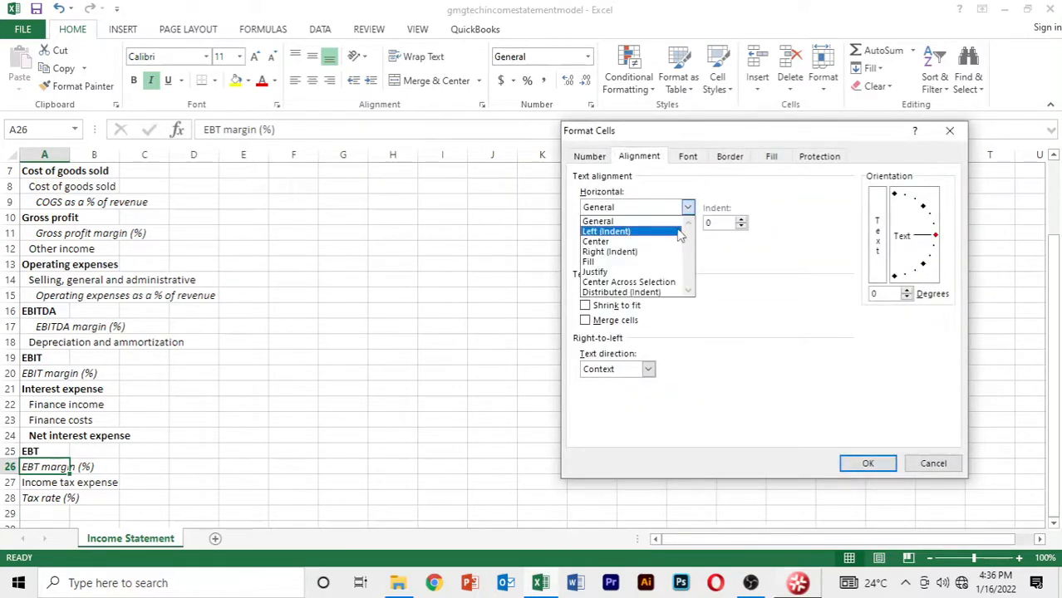
pyautogui.click(679, 231)
pyautogui.click(741, 221)
pyautogui.click(741, 221)
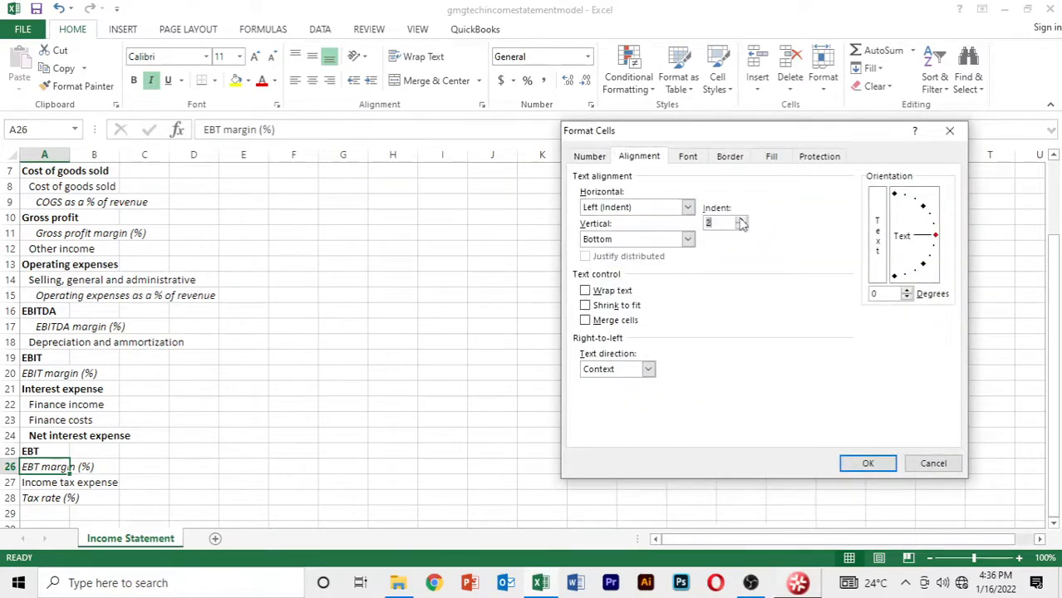
pyautogui.click(858, 464)
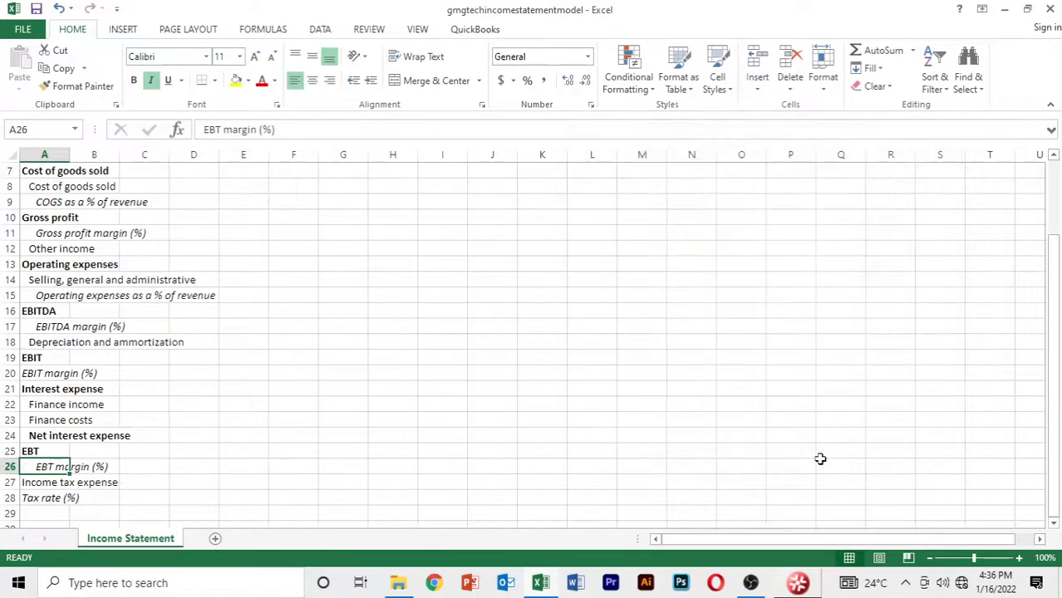
# Set the "Income tax expense" label in cell A27 to Left (Indent) alignment with an indent of 1.
pyautogui.click(130, 508)
pyautogui.click(130, 505)
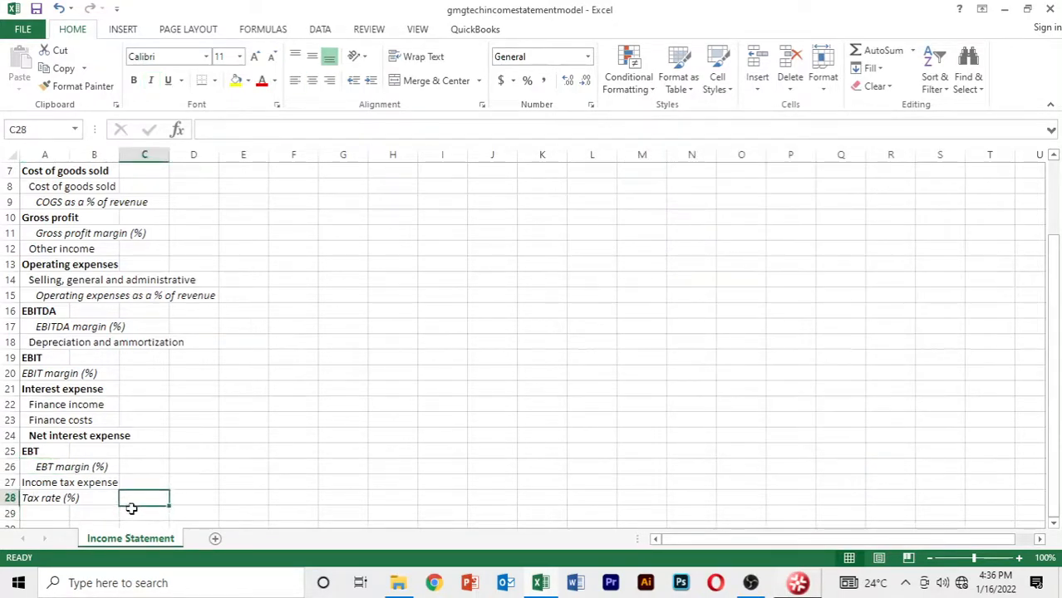
pyautogui.press('Up')
pyautogui.press('Left')
pyautogui.press('Left')
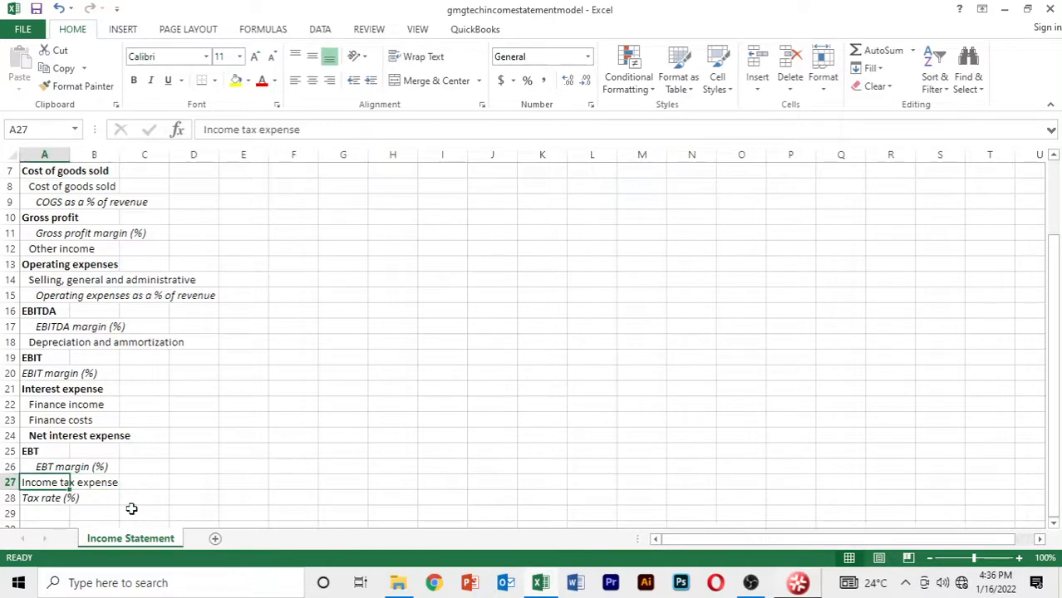
pyautogui.hotkey('ctrl', '1')
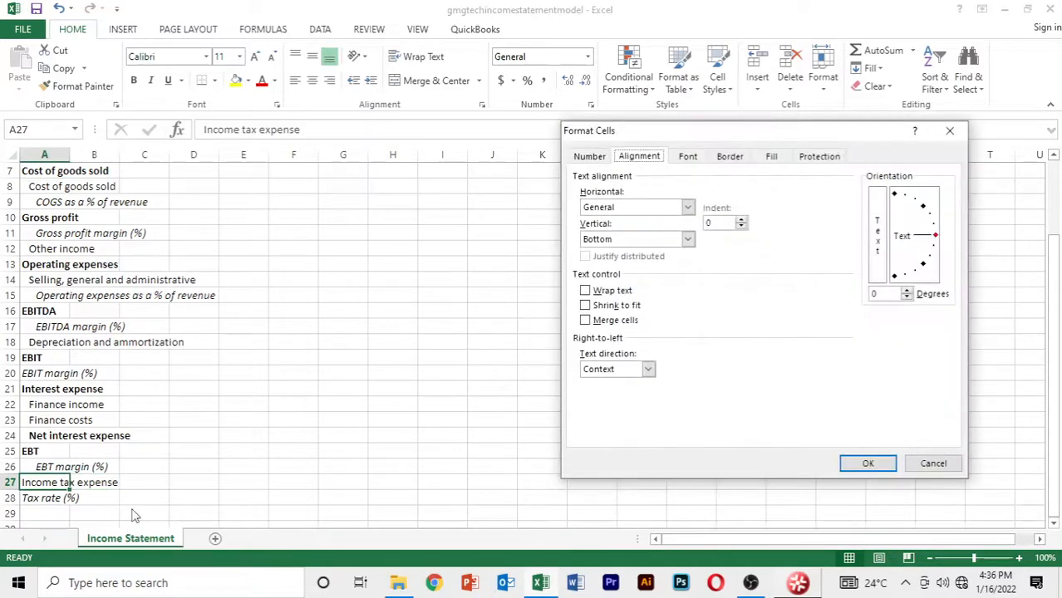
pyautogui.click(687, 208)
pyautogui.click(674, 231)
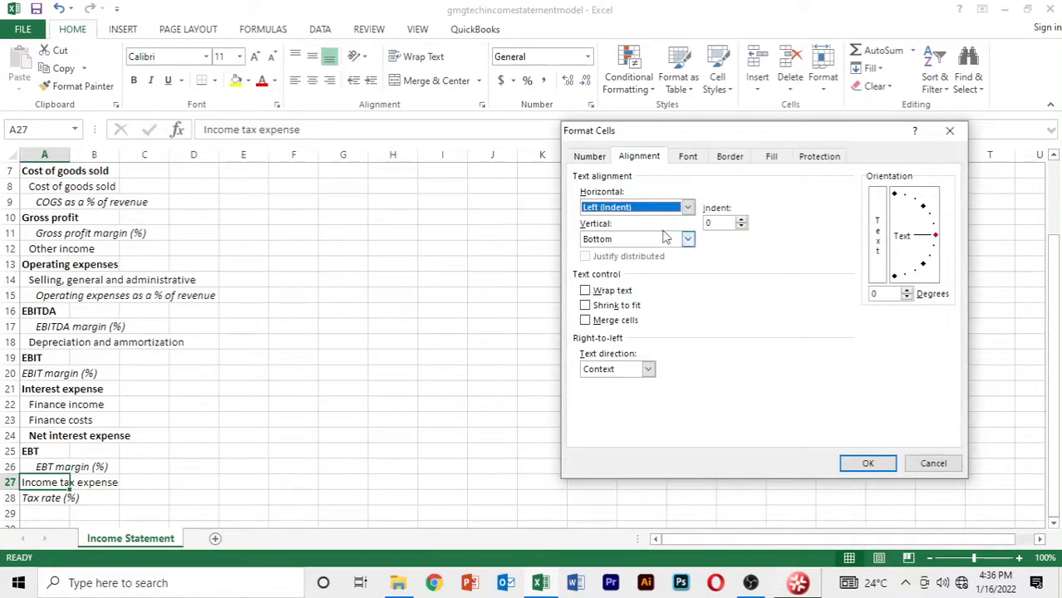
pyautogui.click(741, 219)
pyautogui.click(864, 462)
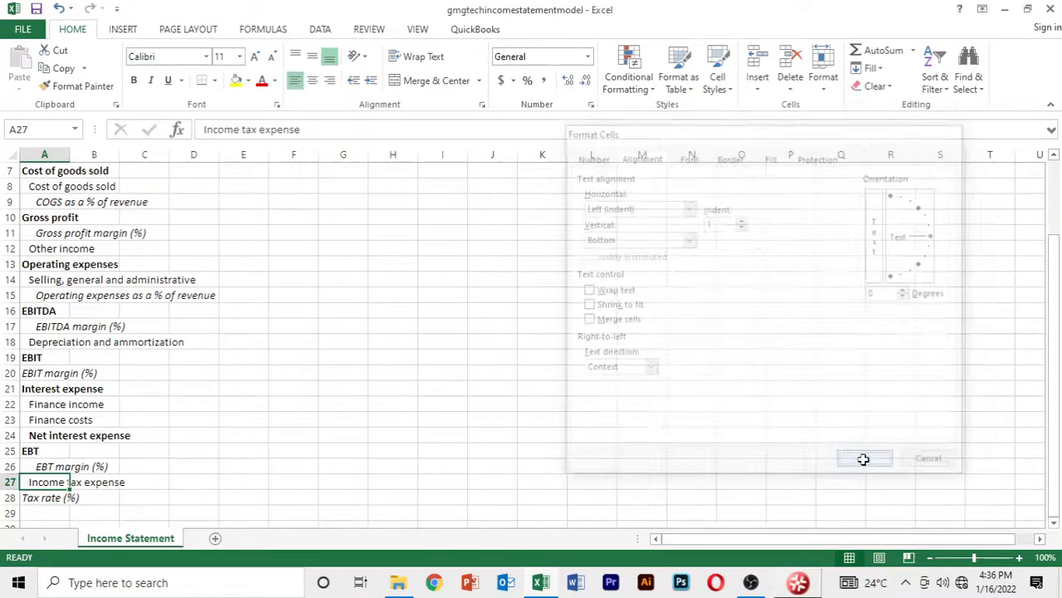
# Set the "Tax rate (%)" label in cell A28 to Left (Indent) alignment with an indent of 2.
pyautogui.click(56, 500)
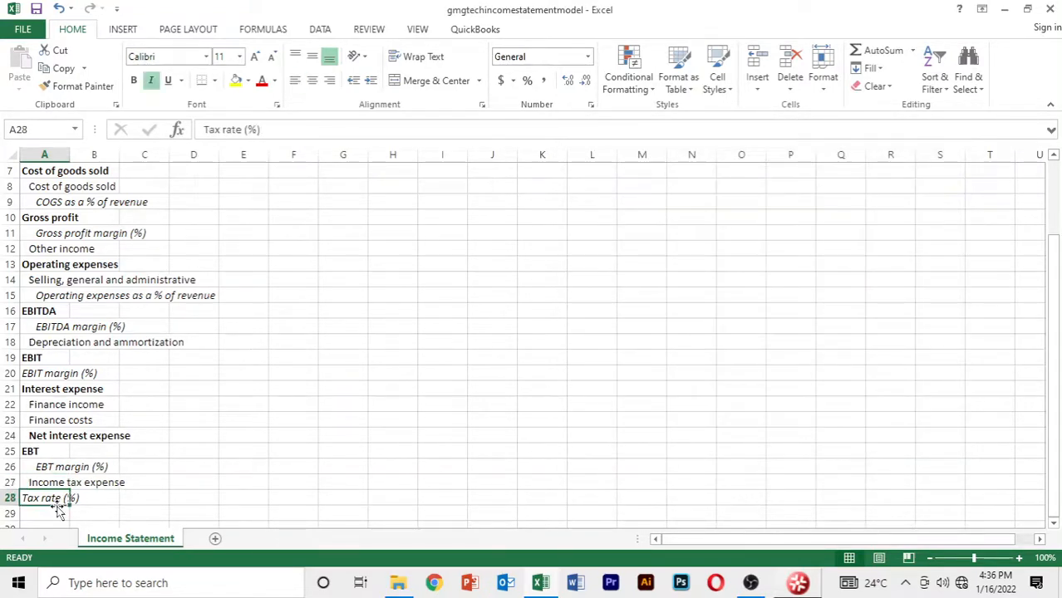
pyautogui.hotkey('ctrl', '1')
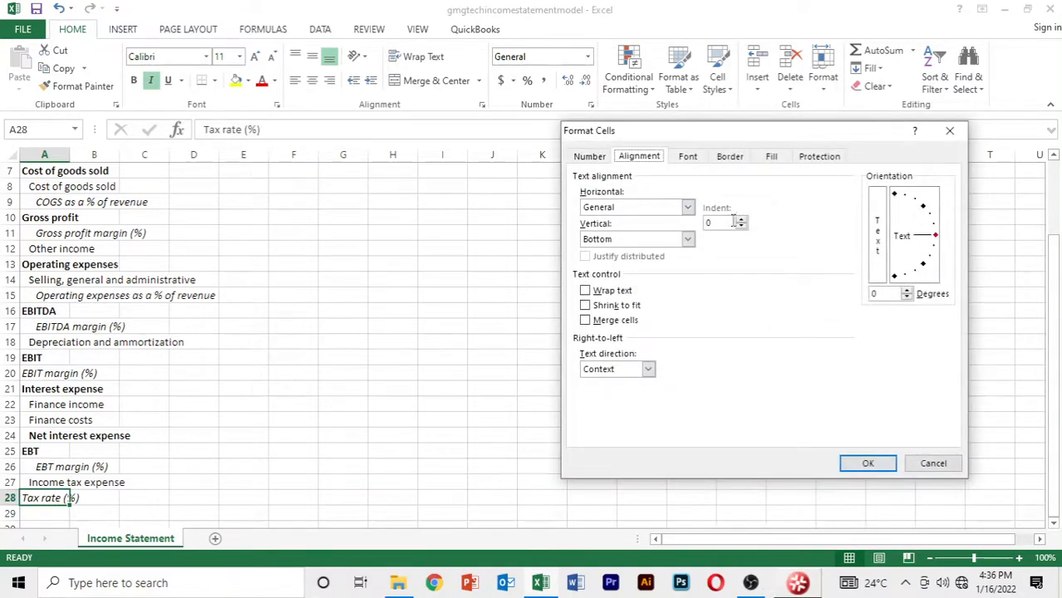
pyautogui.click(687, 206)
pyautogui.click(656, 241)
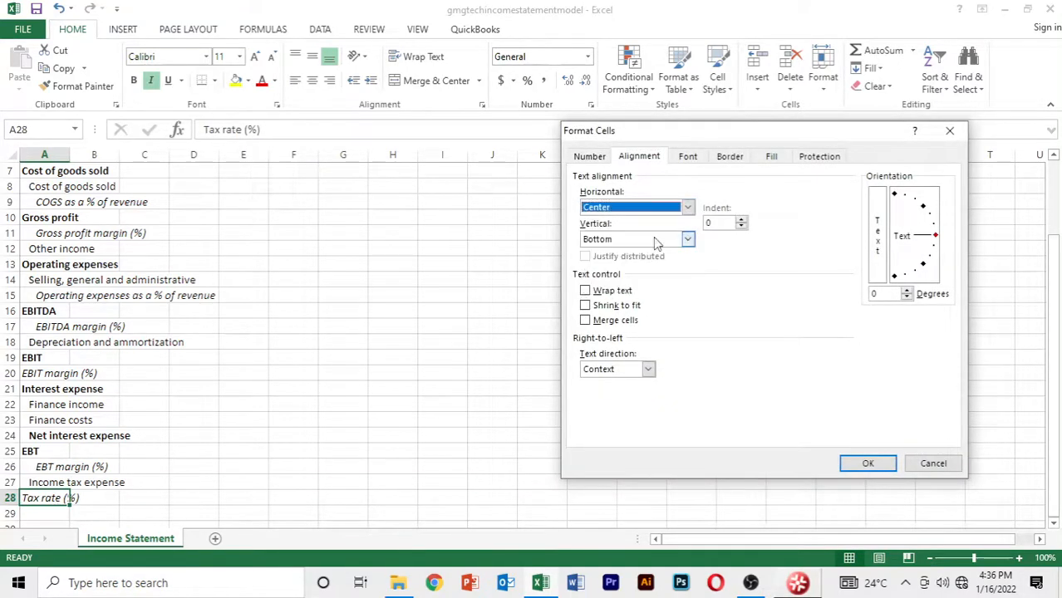
pyautogui.click(687, 207)
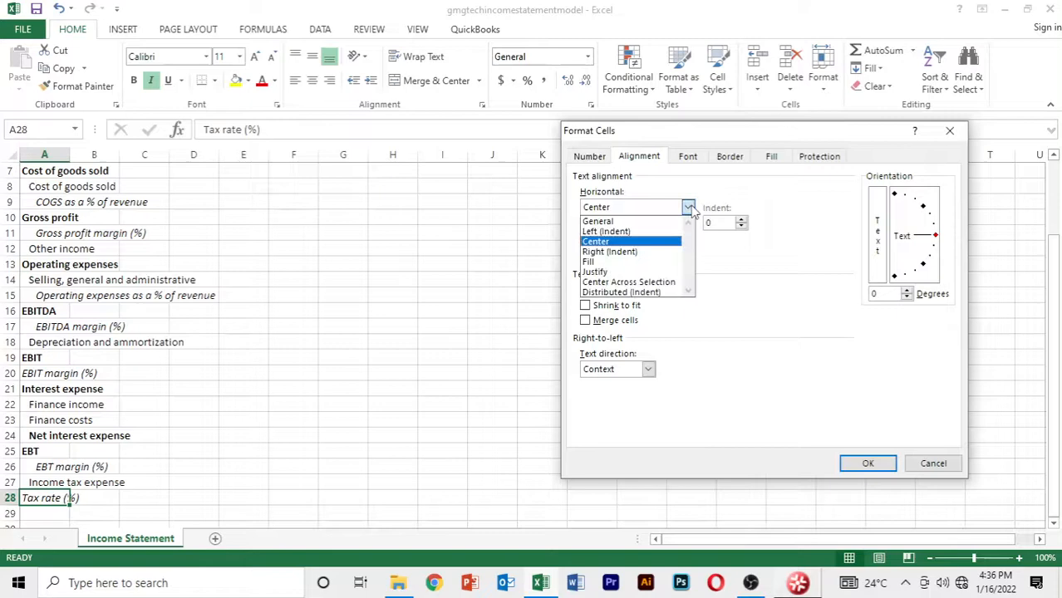
pyautogui.click(657, 231)
pyautogui.click(741, 221)
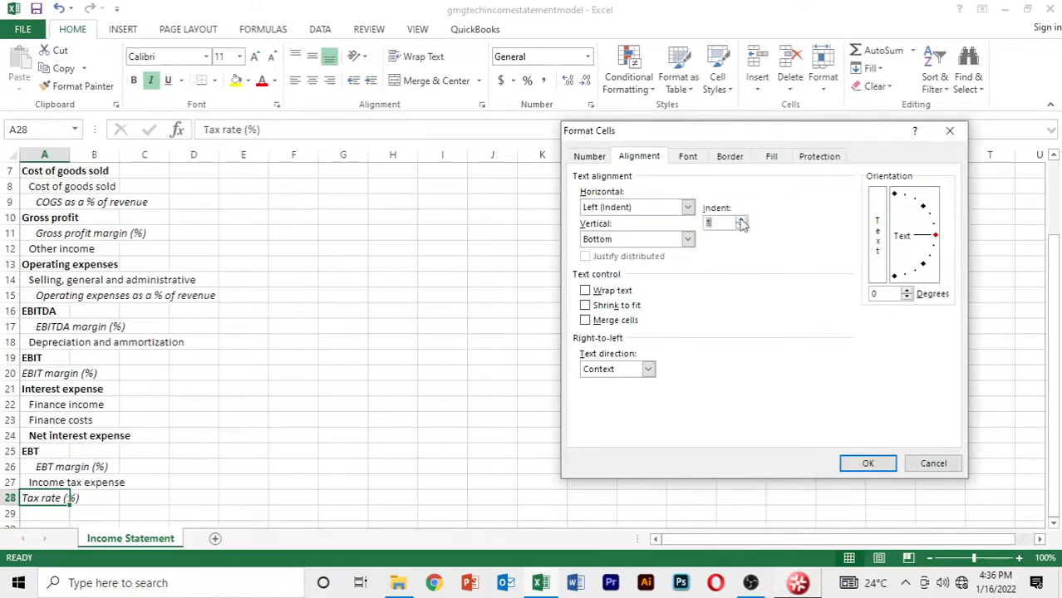
pyautogui.click(869, 465)
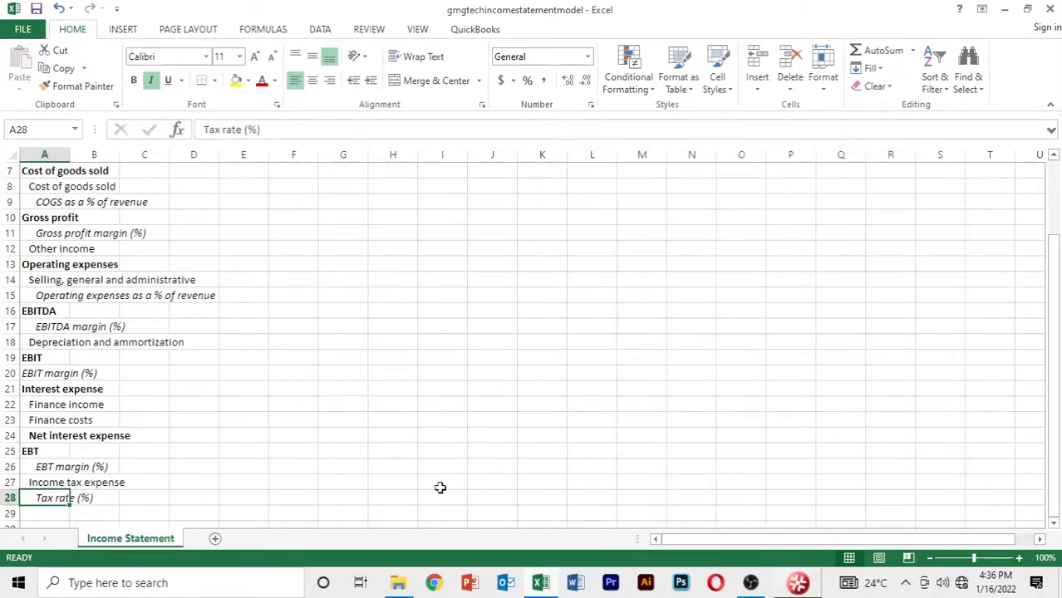
# Enter the line item "Net income" in cell A29 and make it bold.
pyautogui.press('Return')
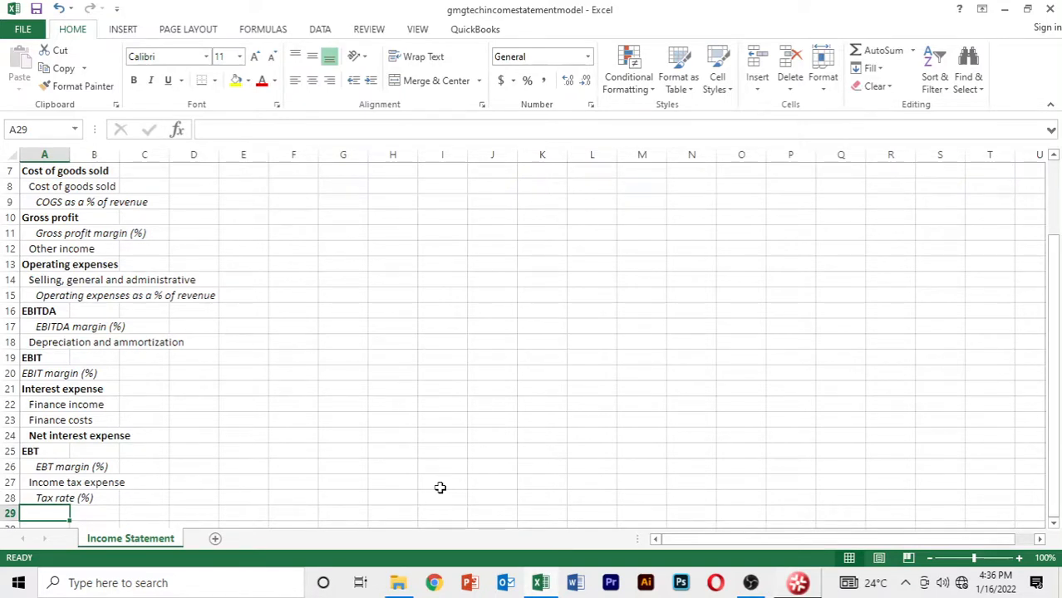
pyautogui.write('Net')
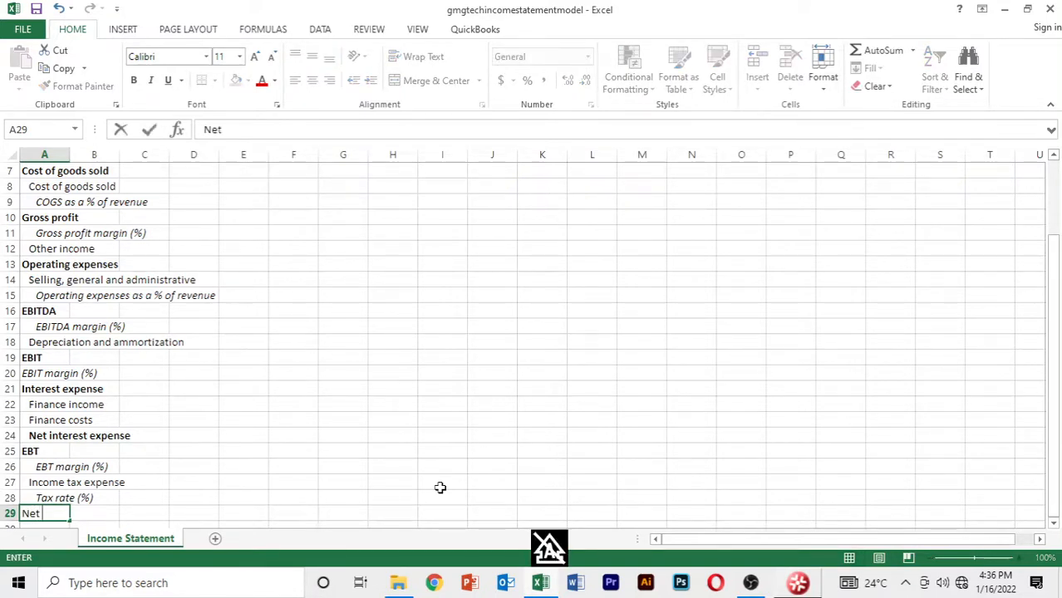
pyautogui.write(' income')
pyautogui.press('Return')
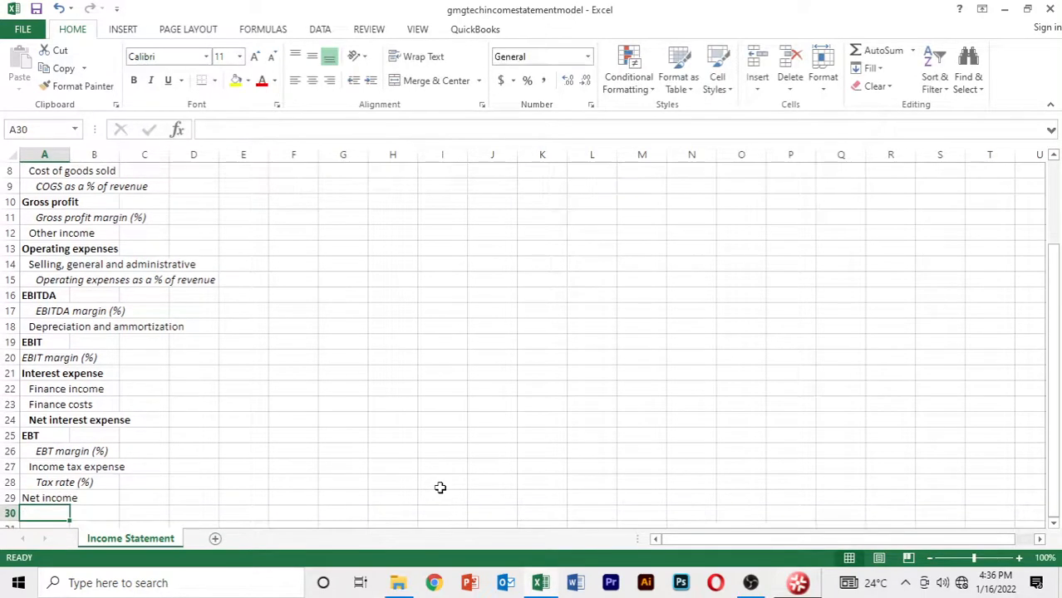
pyautogui.press('Up')
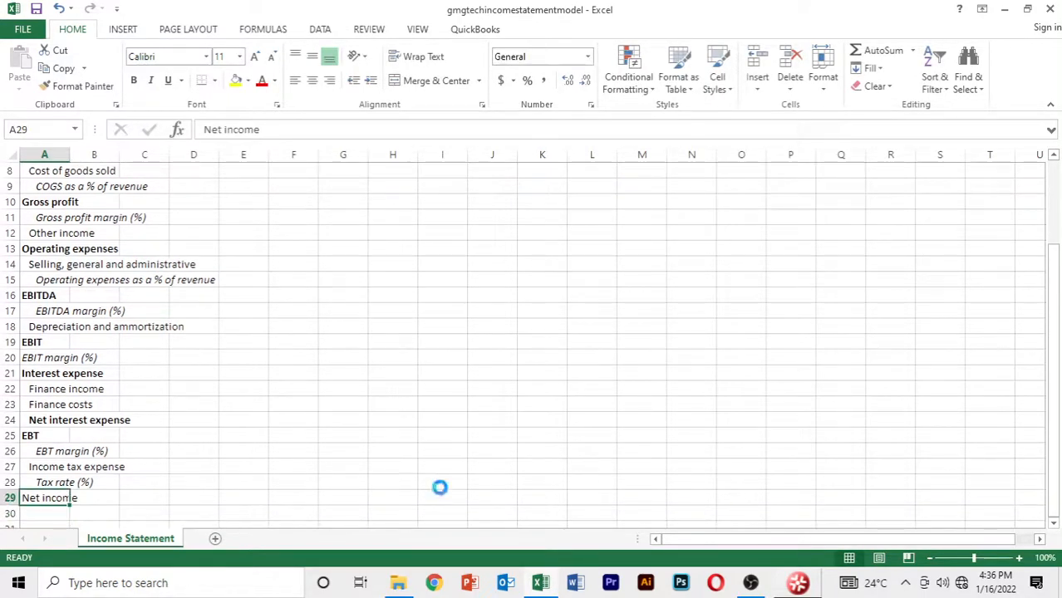
pyautogui.hotkey('ctrl', 'b')
pyautogui.click(440, 486)
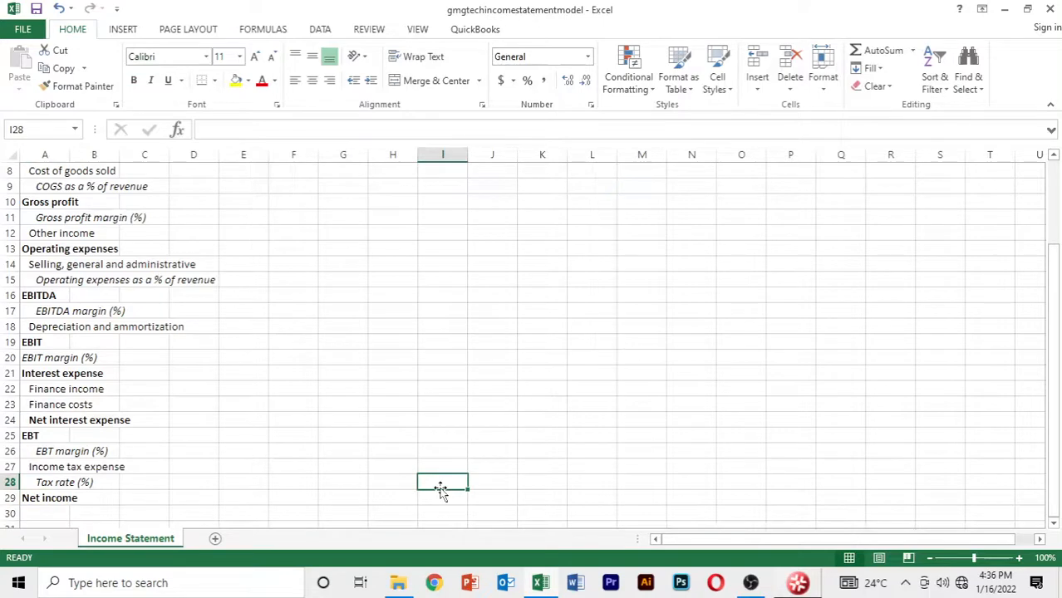
# Review the line item labels and headings in column A, from the net income row up to the statement title.
pyautogui.press('Up')
pyautogui.press('Up')
pyautogui.press('Up')
pyautogui.press('Up')
pyautogui.press('Up')
pyautogui.press('Up')
pyautogui.press('Up')
pyautogui.press('Up')
pyautogui.press('Up')
pyautogui.press('Up')
pyautogui.press('Up')
pyautogui.press('Up')
pyautogui.press('Up')
pyautogui.press('Up')
pyautogui.press('Up')
pyautogui.press('Up')
pyautogui.press('Up')
pyautogui.press('Up')
pyautogui.press('Up')
pyautogui.press('Up')
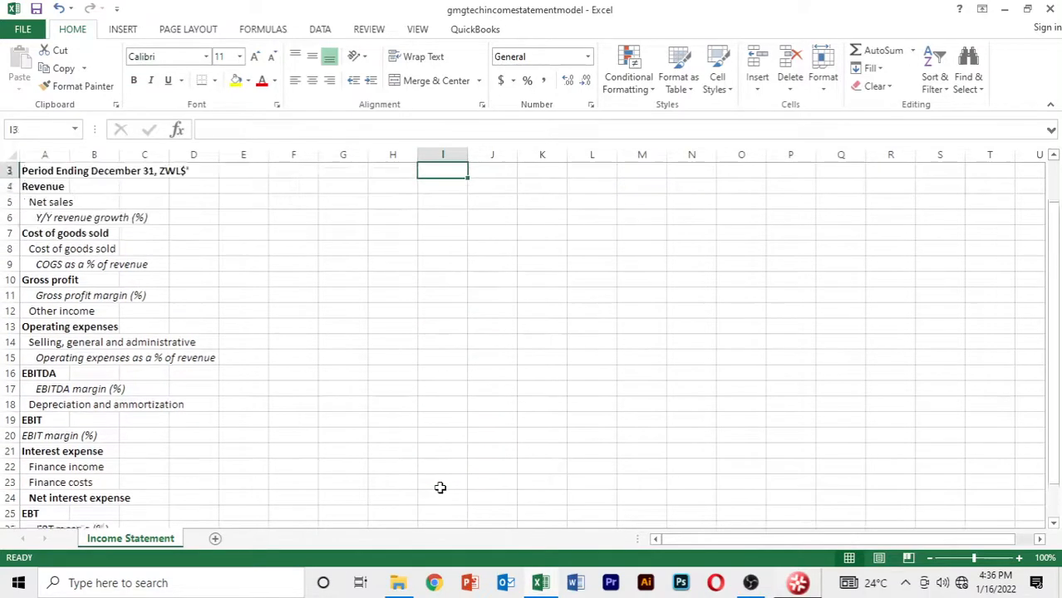
pyautogui.press('Up')
pyautogui.press('Up')
pyautogui.press('Down')
pyautogui.press('Down')
pyautogui.press('Down')
pyautogui.press('Down')
pyautogui.press('Down')
pyautogui.press('Down')
pyautogui.press('Down')
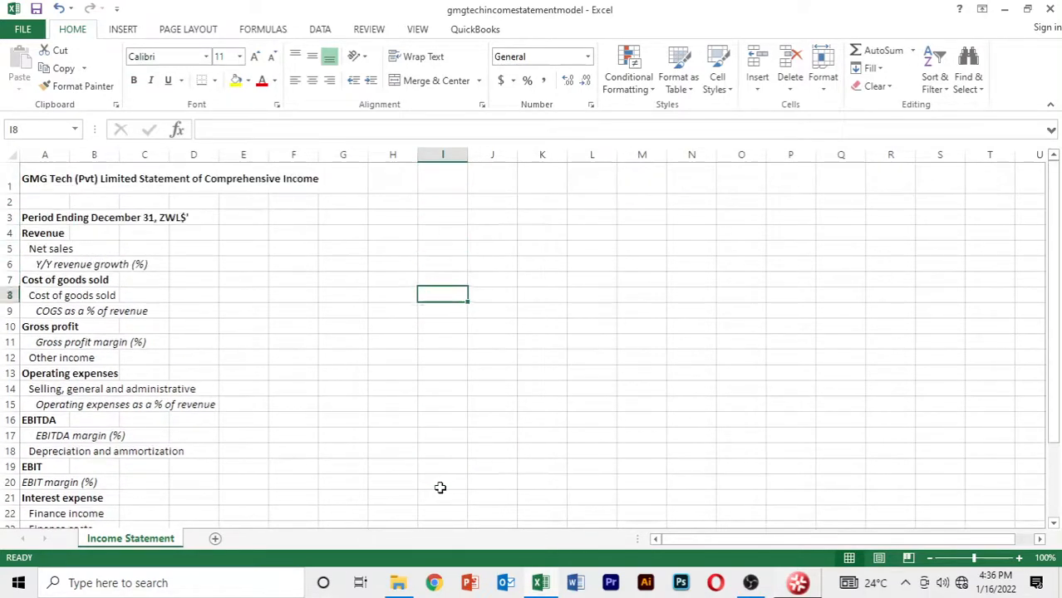
pyautogui.press('Down')
pyautogui.press('Down')
pyautogui.press('Down')
pyautogui.press('Down')
pyautogui.press('Down')
pyautogui.press('Down')
pyautogui.press('Down')
pyautogui.press('Down')
pyautogui.press('Down')
pyautogui.press('Down')
pyautogui.press('Down')
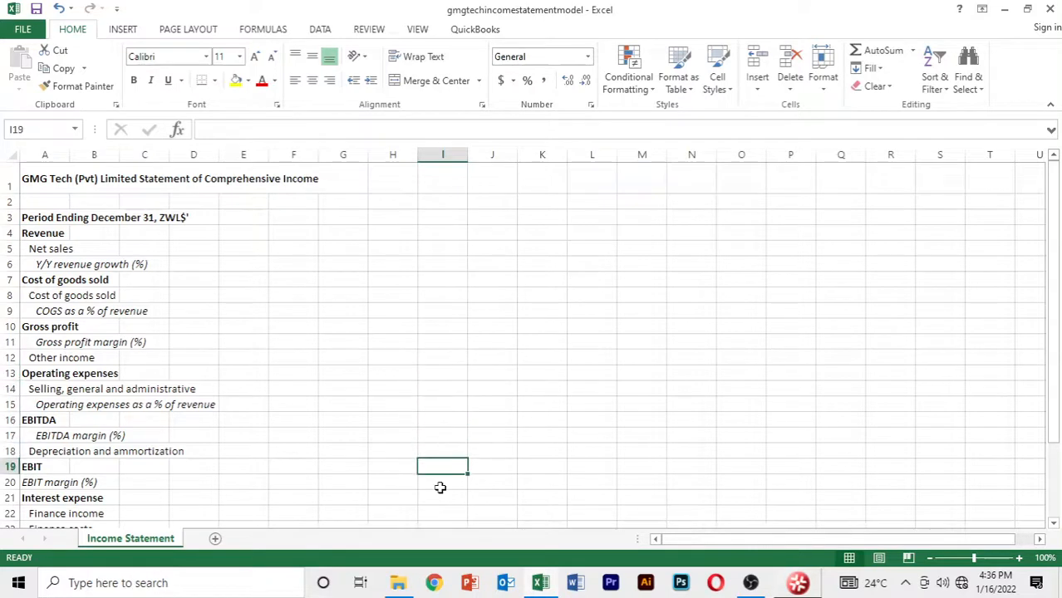
pyautogui.press('Up')
pyautogui.press('Up')
pyautogui.press('Up')
pyautogui.press('Up')
pyautogui.press('Up')
pyautogui.press('Up')
pyautogui.press('Up')
pyautogui.press('Up')
pyautogui.press('Up')
pyautogui.press('Up')
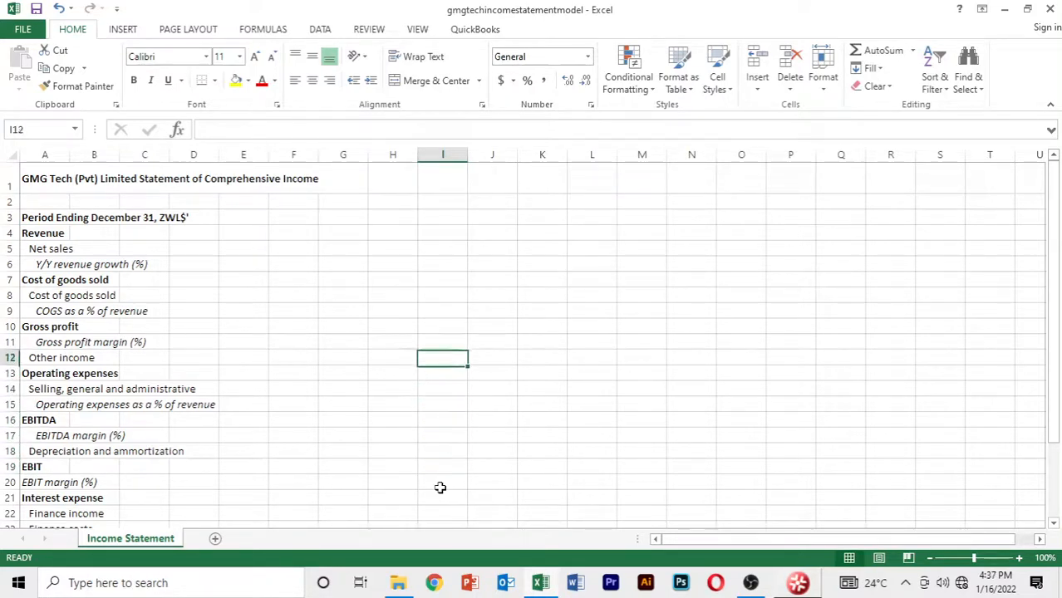
pyautogui.press('Up')
pyautogui.press('Up')
pyautogui.press('Up')
pyautogui.press('Up')
pyautogui.press('Up')
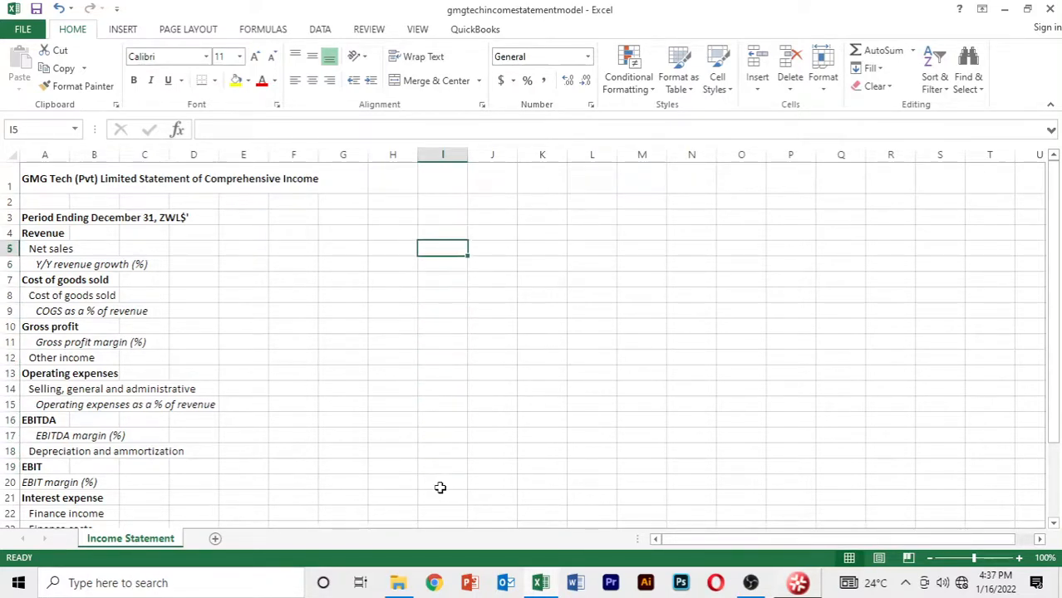
# Enter 2019 as the first year heading in cell E3, on the period ending row.
pyautogui.press('Left')
pyautogui.press('Left')
pyautogui.press('Left')
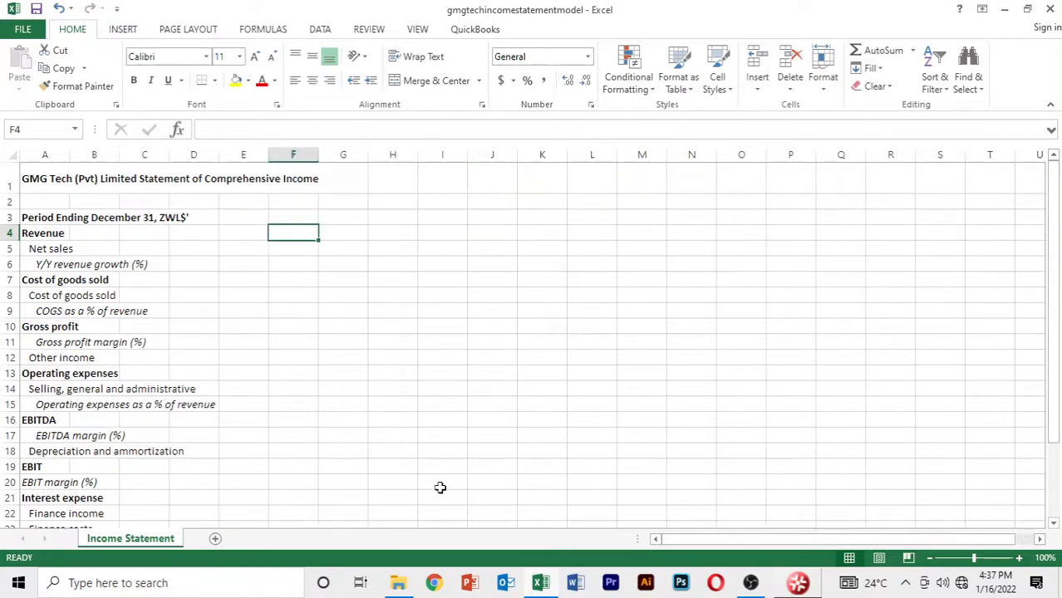
pyautogui.press('Left')
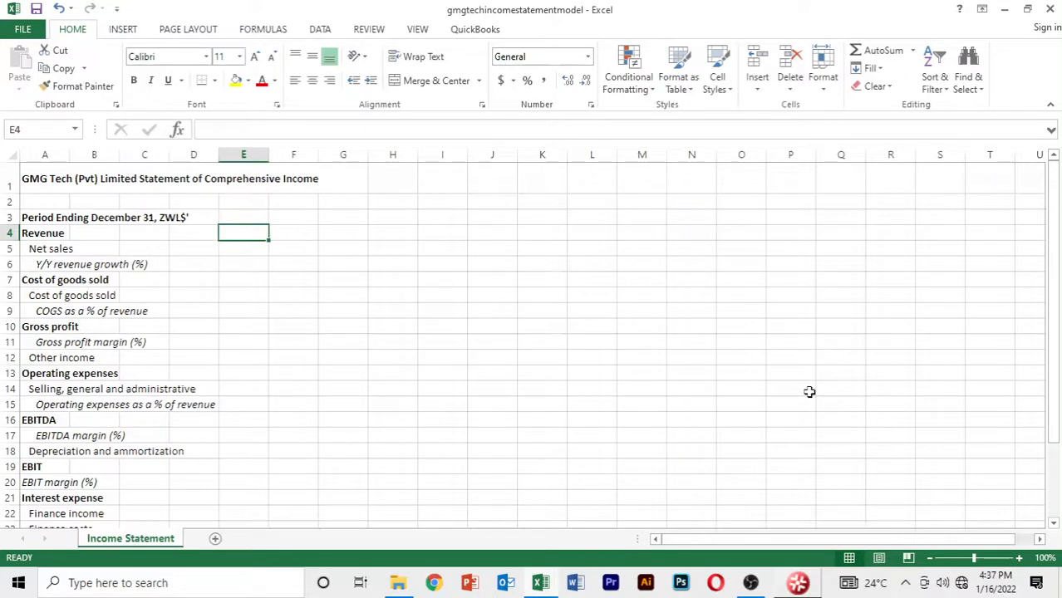
pyautogui.press('Up')
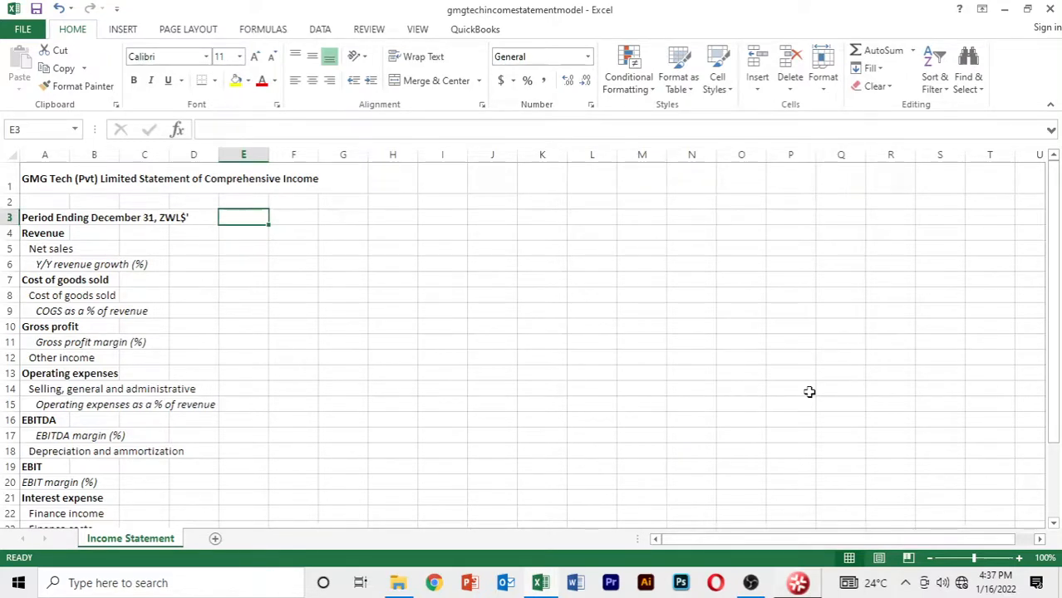
pyautogui.write('2019')
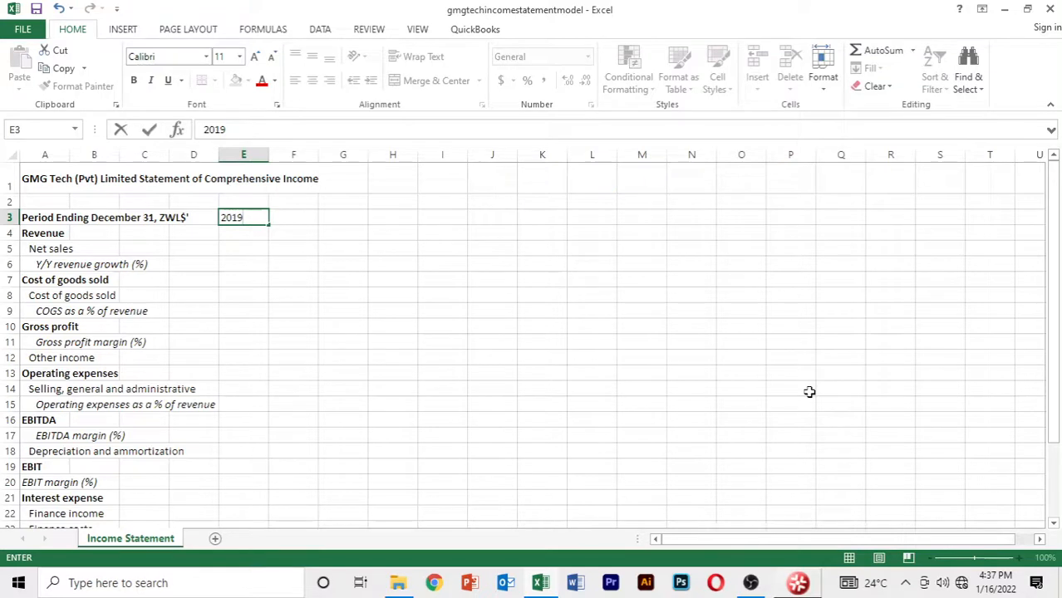
pyautogui.press('Return')
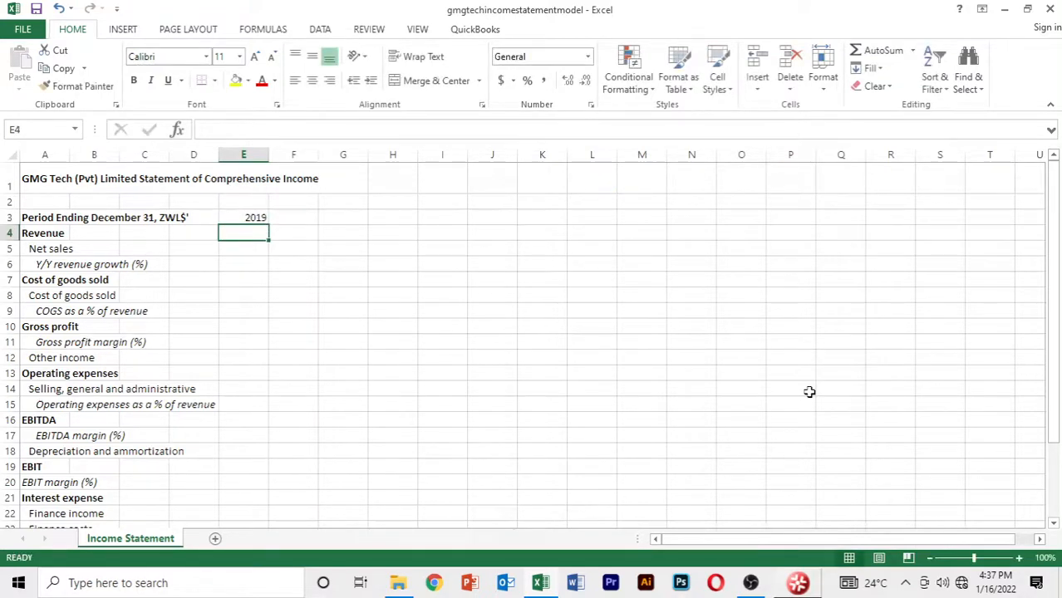
# Enter the formula =E3+1 in cell F3 to derive the second year heading from the first.
pyautogui.press('Up')
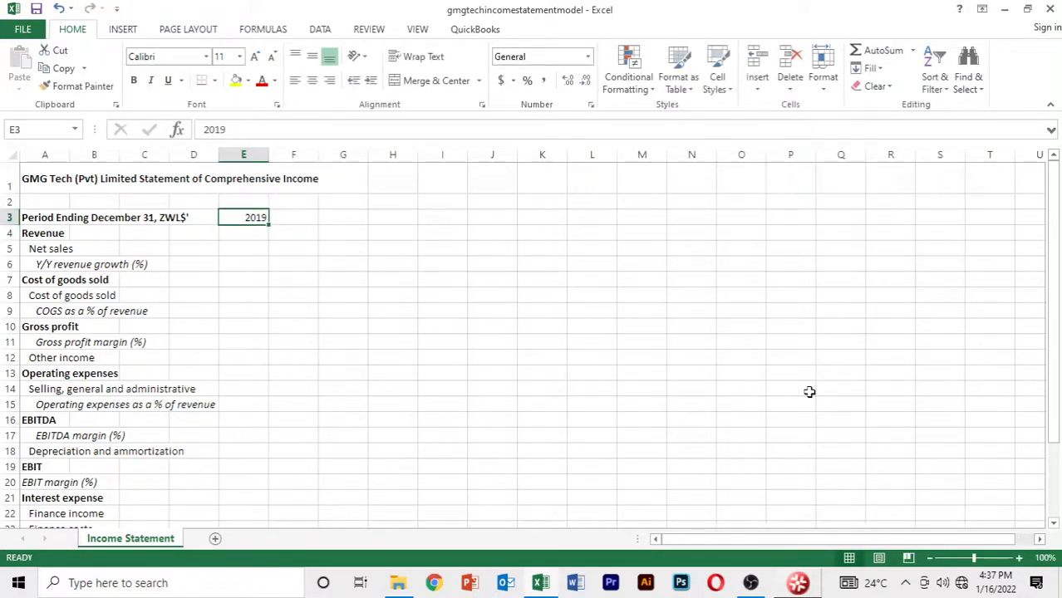
pyautogui.press('Right')
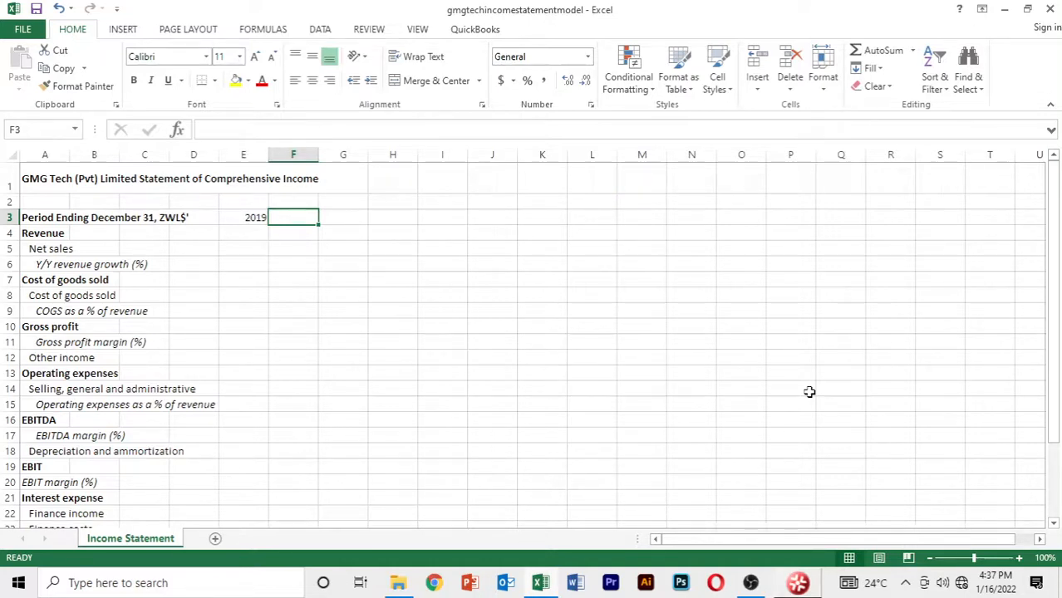
pyautogui.write('=')
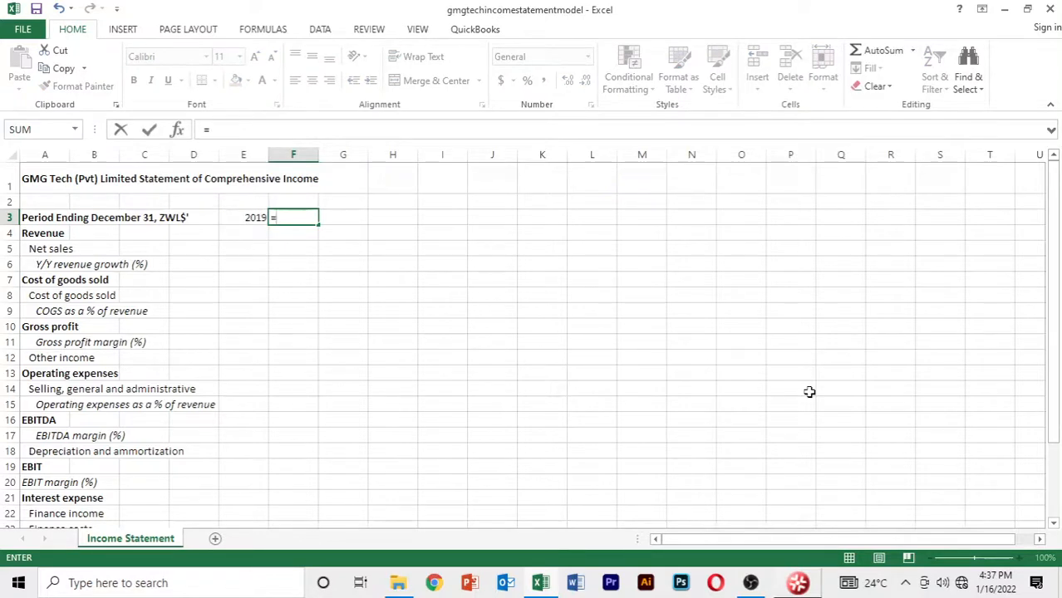
pyautogui.press('Left')
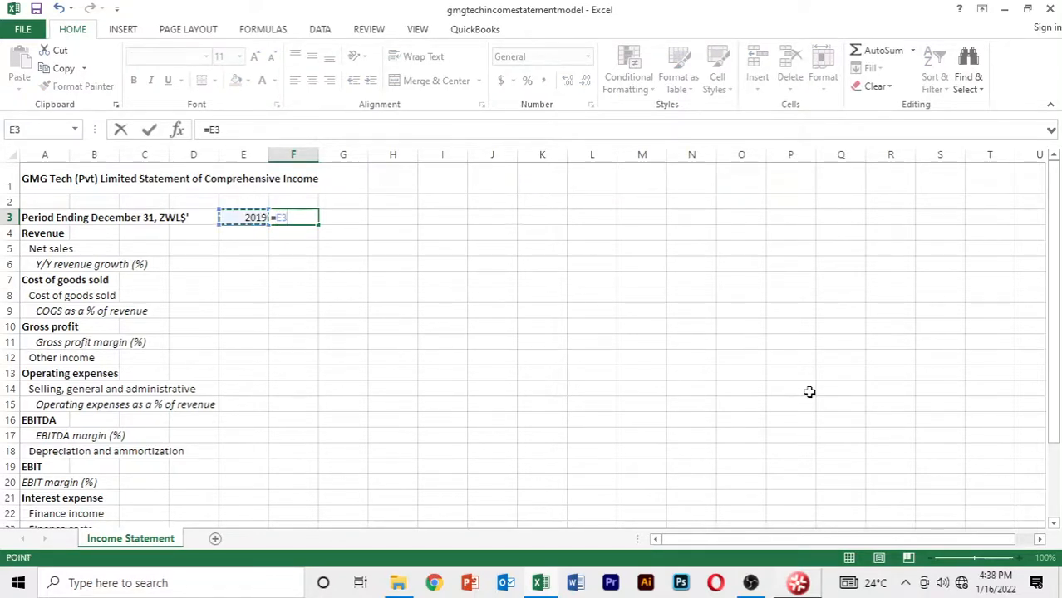
pyautogui.write('+1')
pyautogui.press('Return')
pyautogui.press('Up')
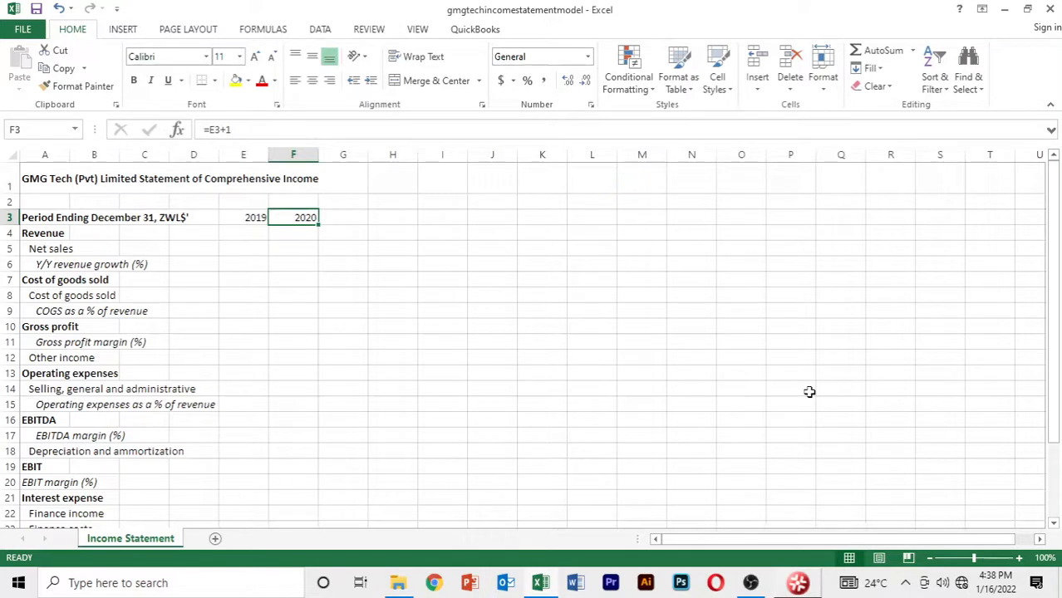
# Fill the year formula from F3 across to L3 so the headings run through 2026.
pyautogui.hotkey('shift', 'Right')
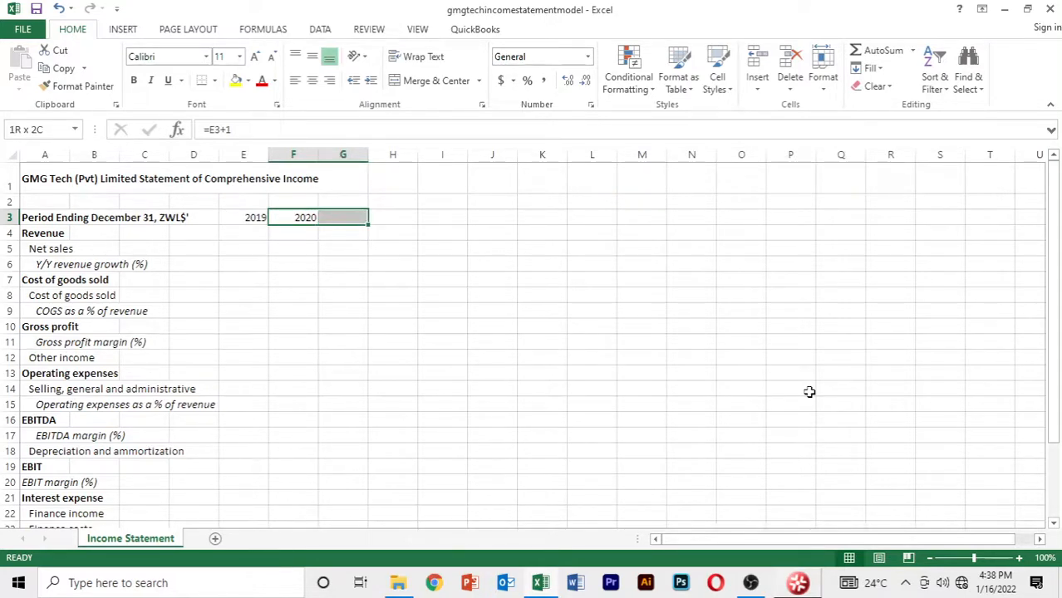
pyautogui.hotkey('shift', 'Right')
pyautogui.hotkey('shift', 'Right')
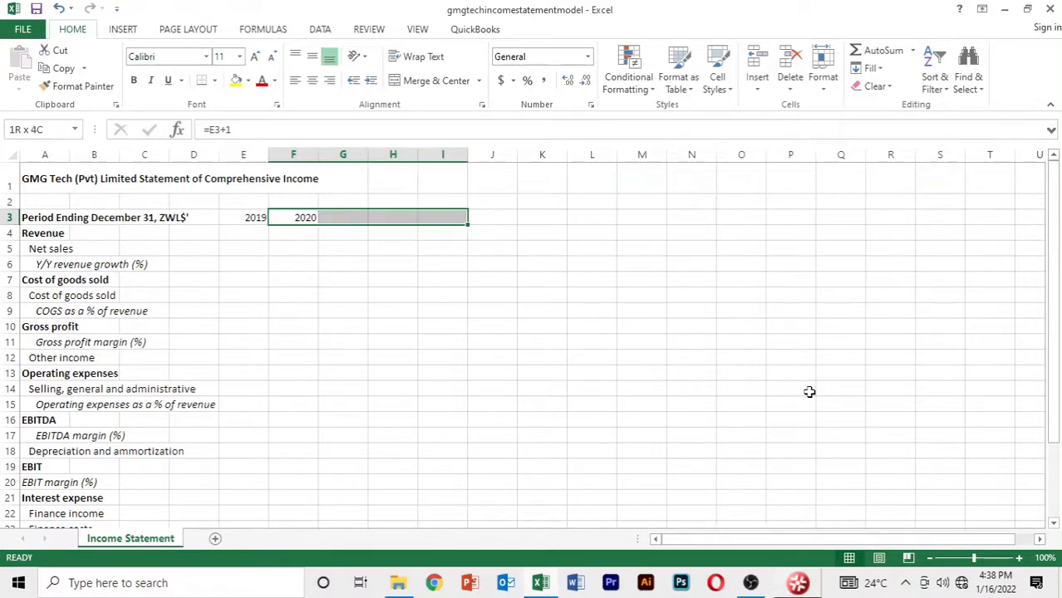
pyautogui.hotkey('shift', 'Right')
pyautogui.hotkey('shift', 'Right')
pyautogui.hotkey('shift', 'Right')
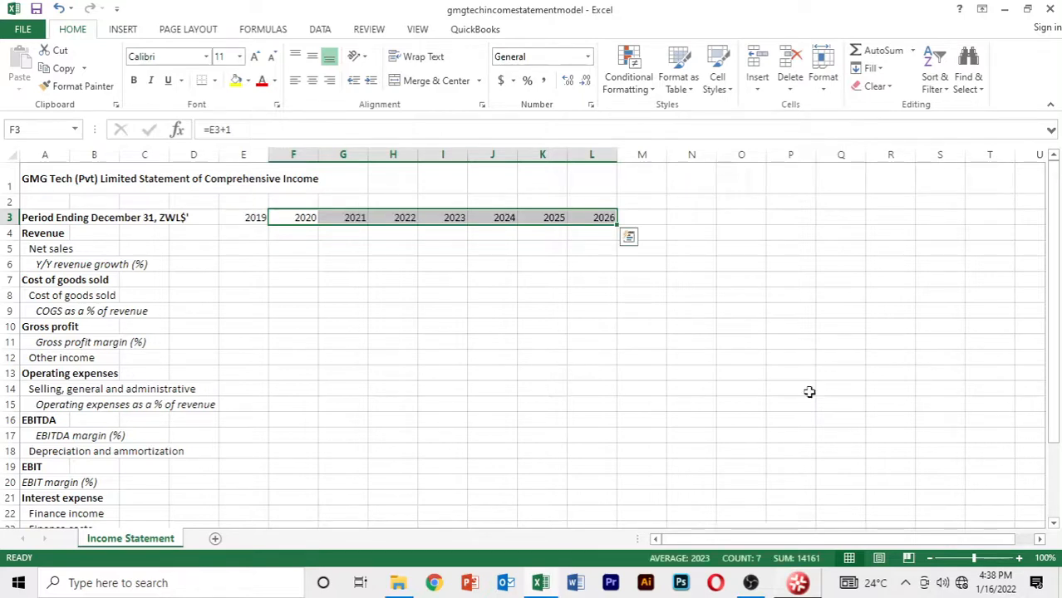
pyautogui.press('Down')
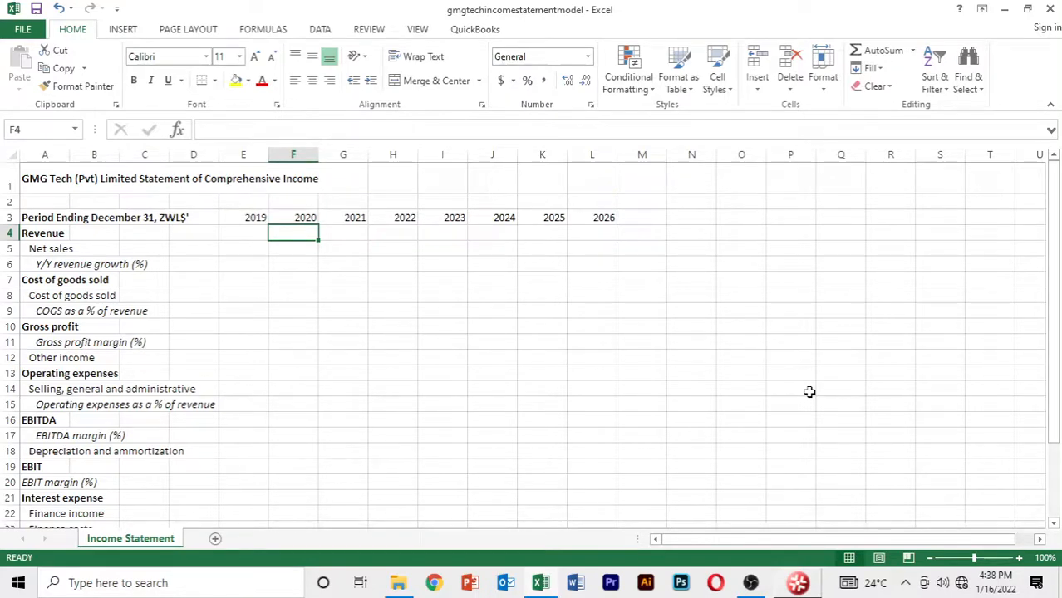
# Apply a top border to the Revenue row across cells A4 to L4.
pyautogui.press('Down')
pyautogui.press('Up')
pyautogui.press('Up')
pyautogui.press('Down')
pyautogui.press('Left')
pyautogui.press('Left')
pyautogui.press('Left')
pyautogui.press('Left')
pyautogui.press('Left')
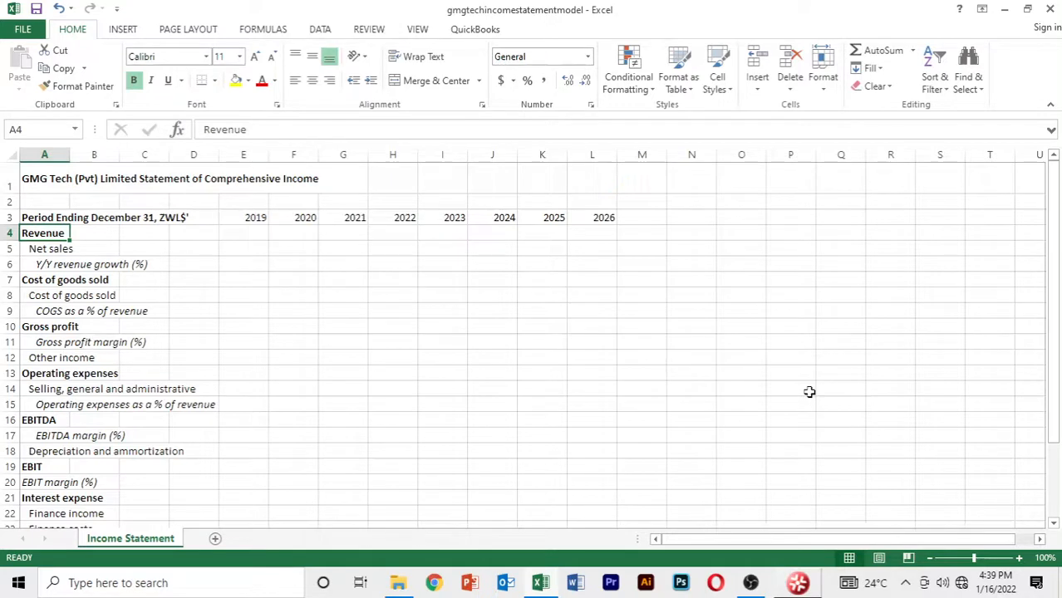
pyautogui.hotkey('shift', 'Right')
pyautogui.hotkey('shift', 'Right')
pyautogui.hotkey('shift', 'Right')
pyautogui.hotkey('shift', 'Right')
pyautogui.hotkey('shift', 'Right')
pyautogui.hotkey('shift', 'Right')
pyautogui.hotkey('shift', 'Right')
pyautogui.hotkey('shift', 'Right')
pyautogui.hotkey('shift', 'Right')
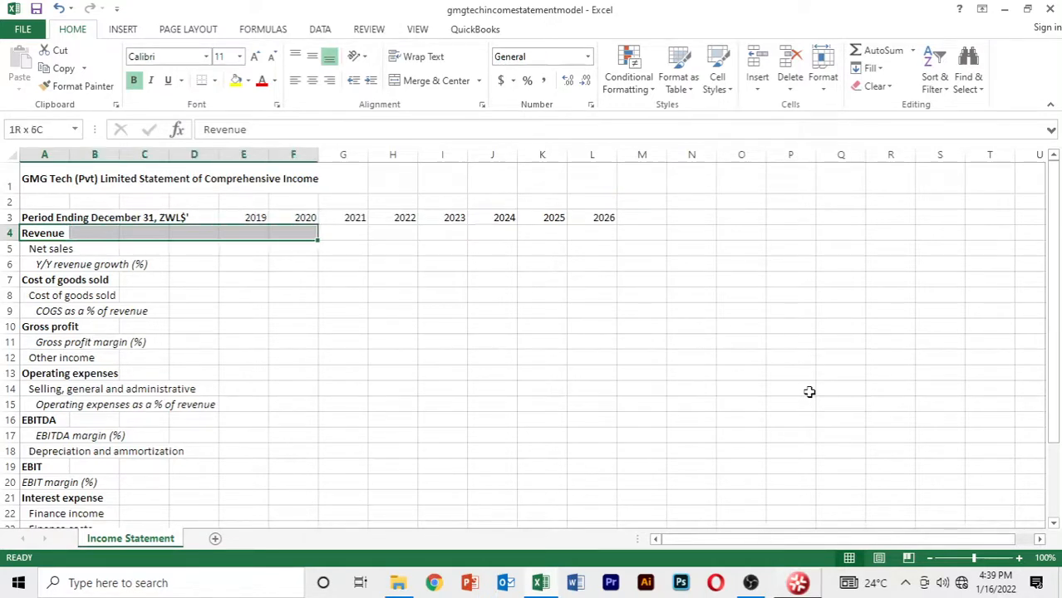
pyautogui.hotkey('shift', 'Right')
pyautogui.hotkey('shift', 'Right')
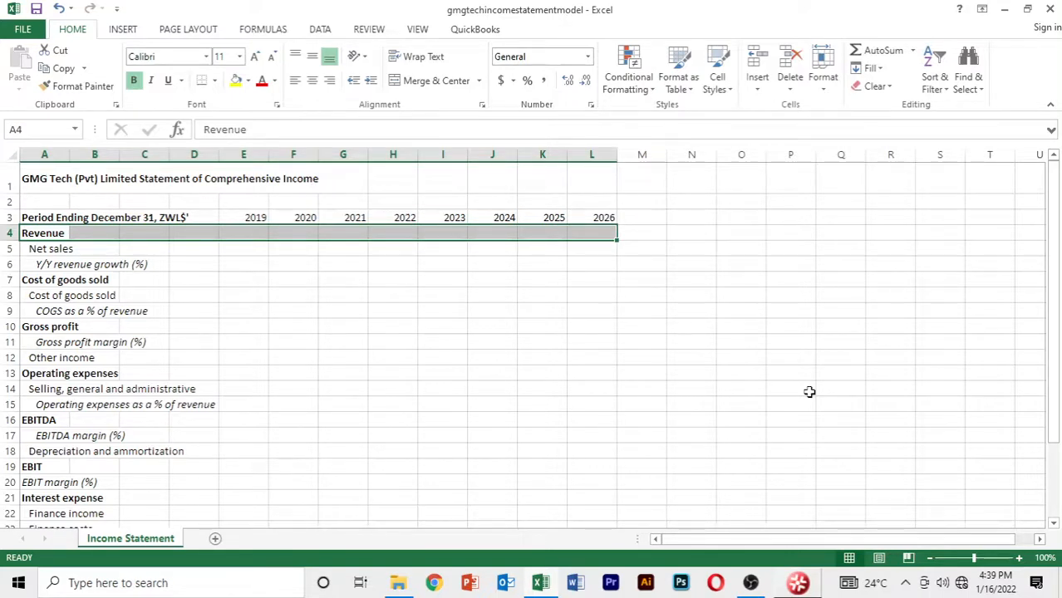
pyautogui.press('alt')
pyautogui.press('h')
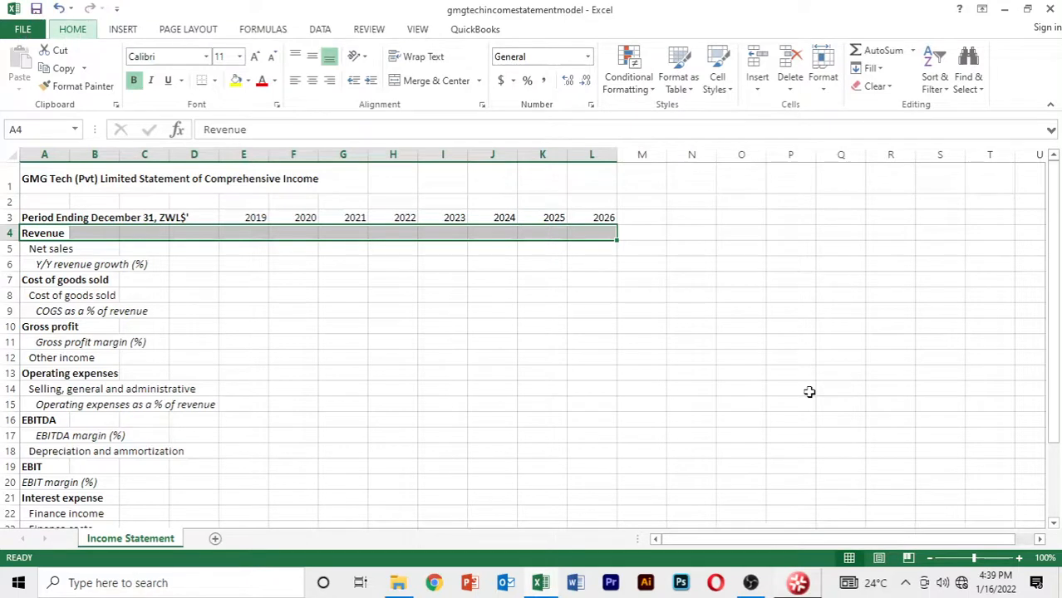
pyautogui.press('b')
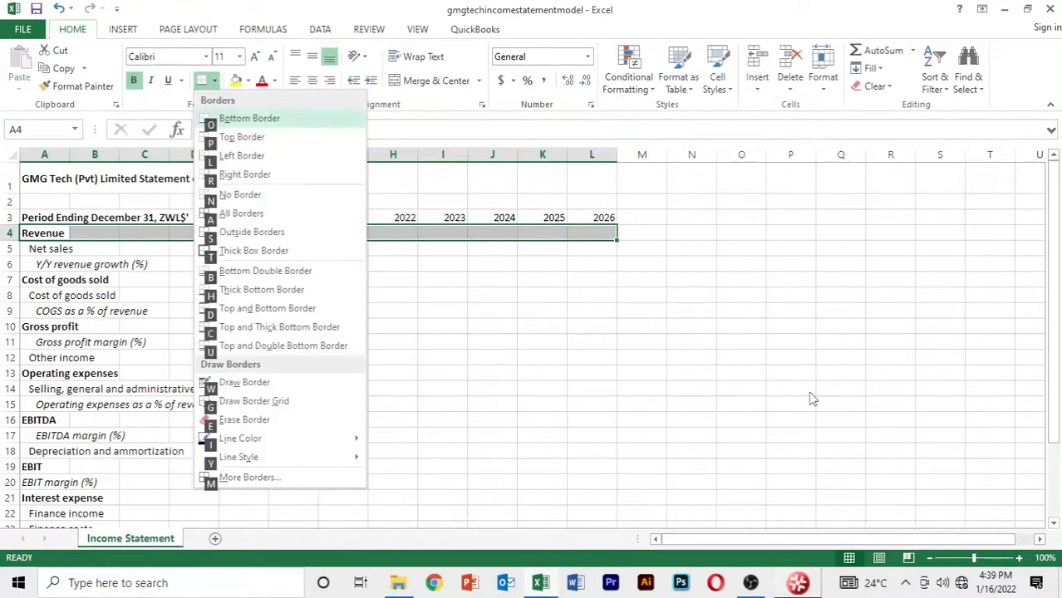
pyautogui.press('p')
pyautogui.press('Down')
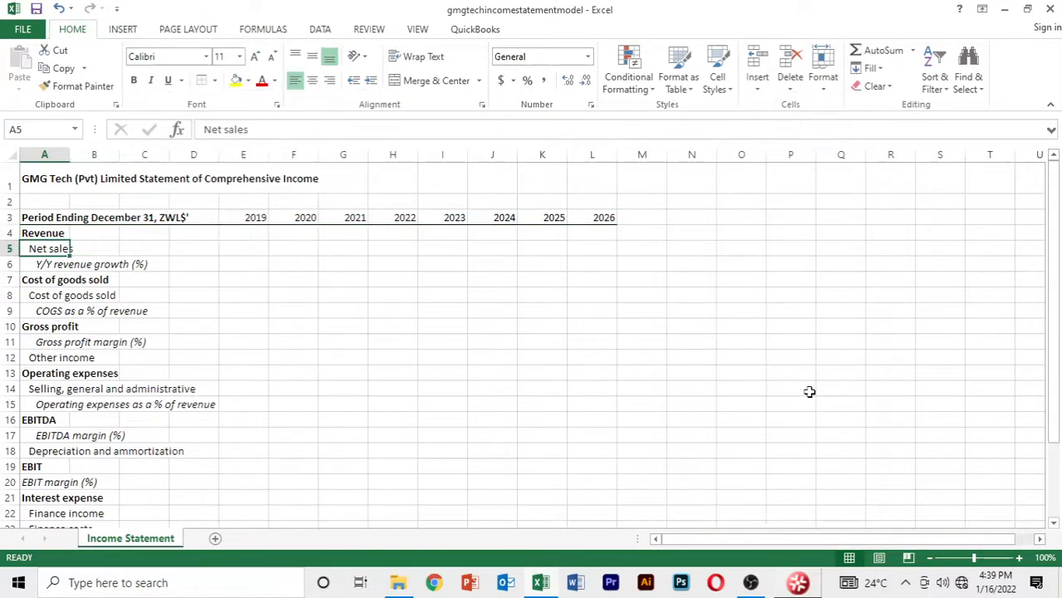
# Apply a top border to the year headings in cells E3 to L3.
pyautogui.press('Up')
pyautogui.press('Up')
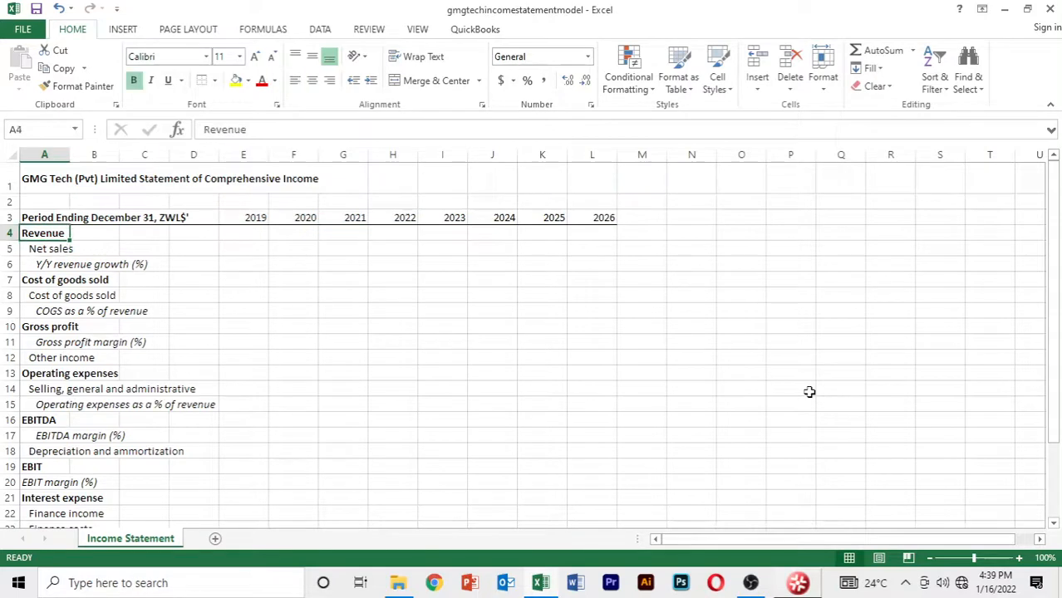
pyautogui.press('Right')
pyautogui.press('Right')
pyautogui.press('Right')
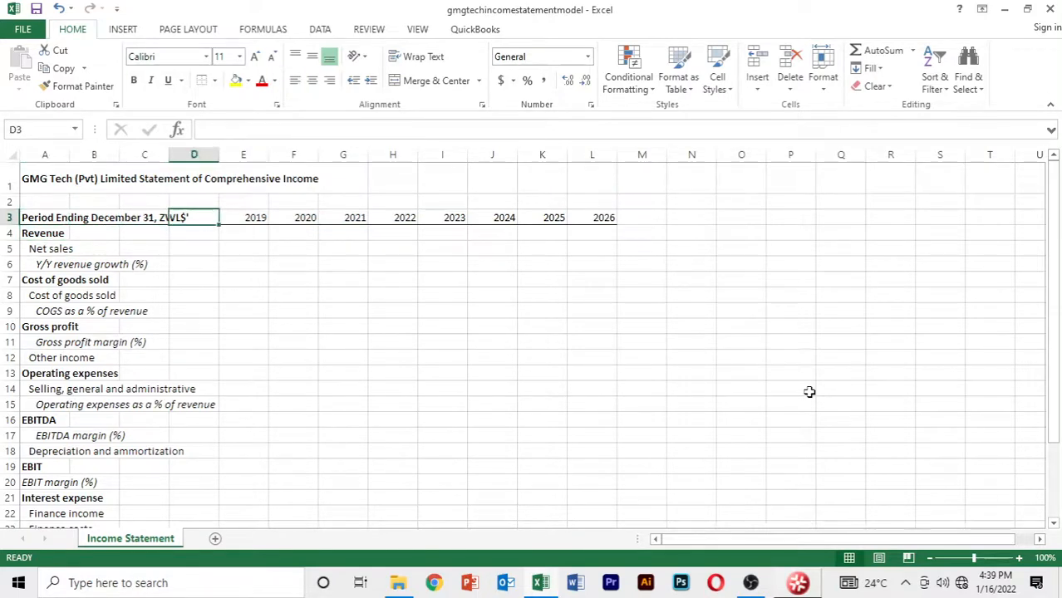
pyautogui.press('Right')
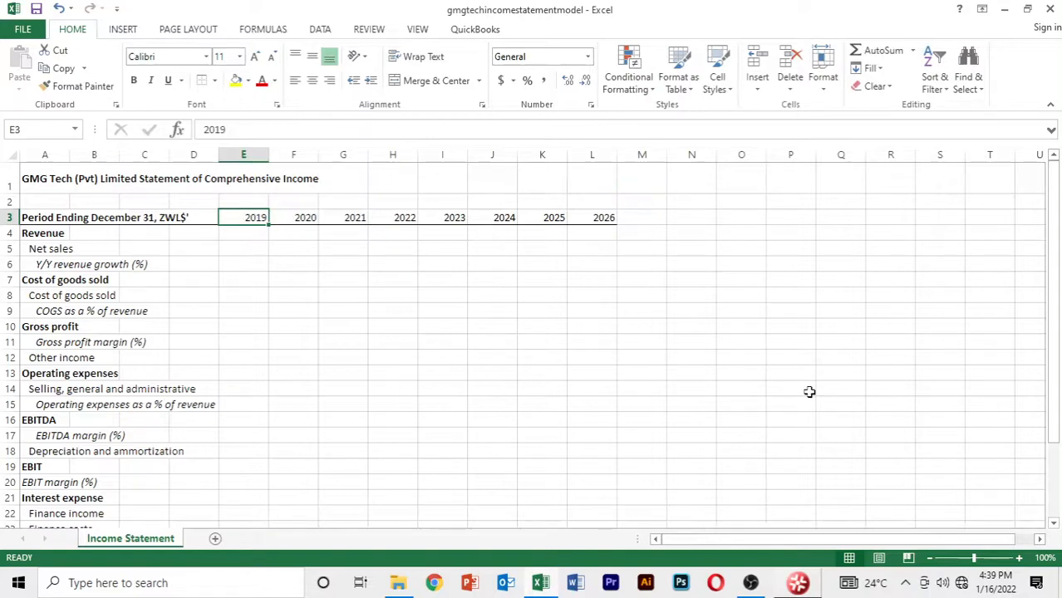
pyautogui.hotkey('shift', 'Right')
pyautogui.hotkey('shift', 'Right')
pyautogui.hotkey('shift', 'Right')
pyautogui.hotkey('shift', 'Right')
pyautogui.hotkey('shift', 'Right')
pyautogui.hotkey('shift', 'Right')
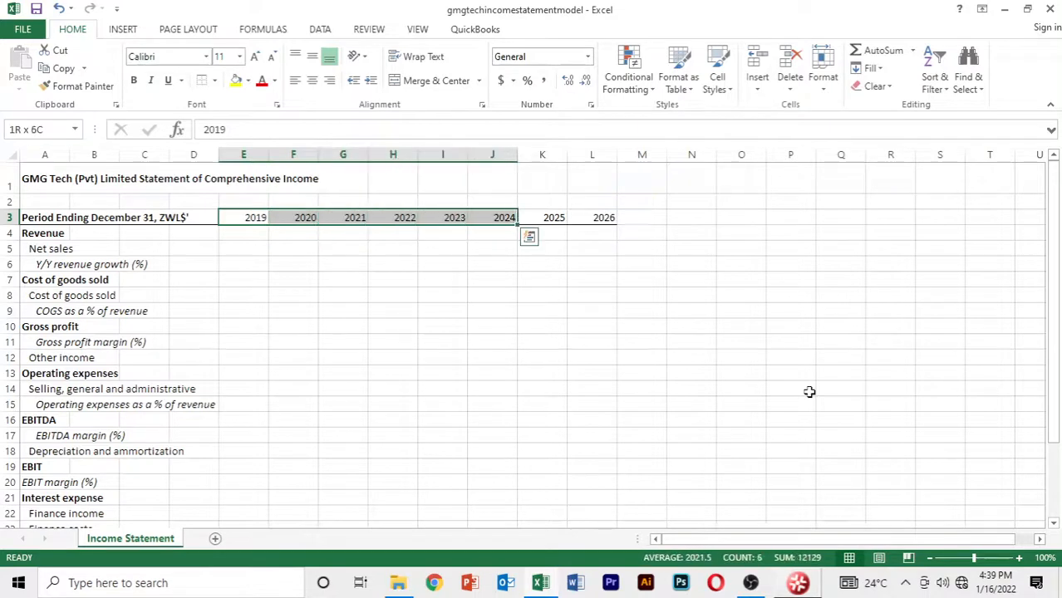
pyautogui.hotkey('shift', 'Right')
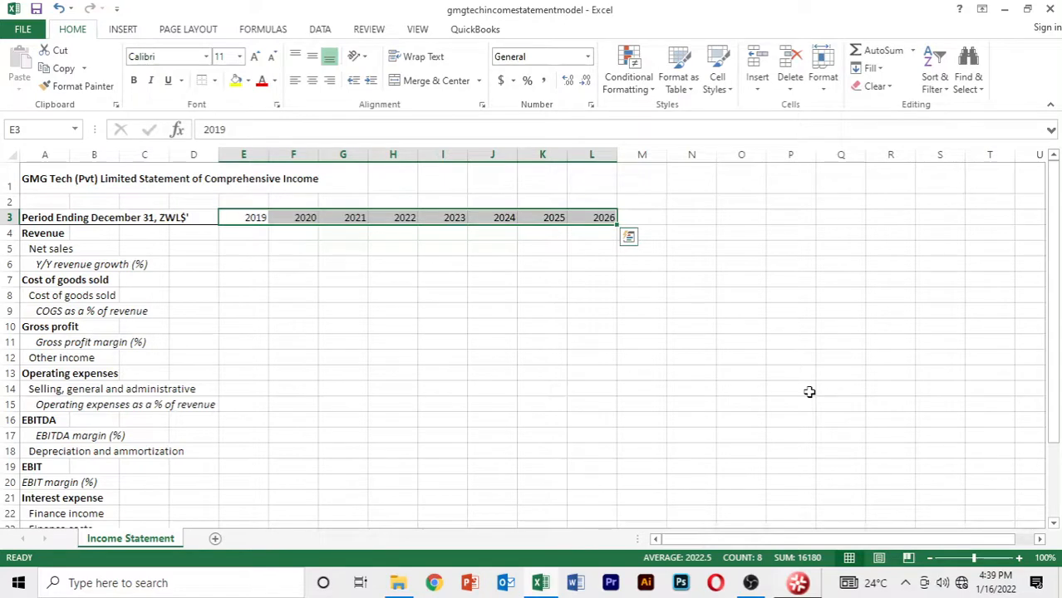
pyautogui.press('alt')
pyautogui.press('h')
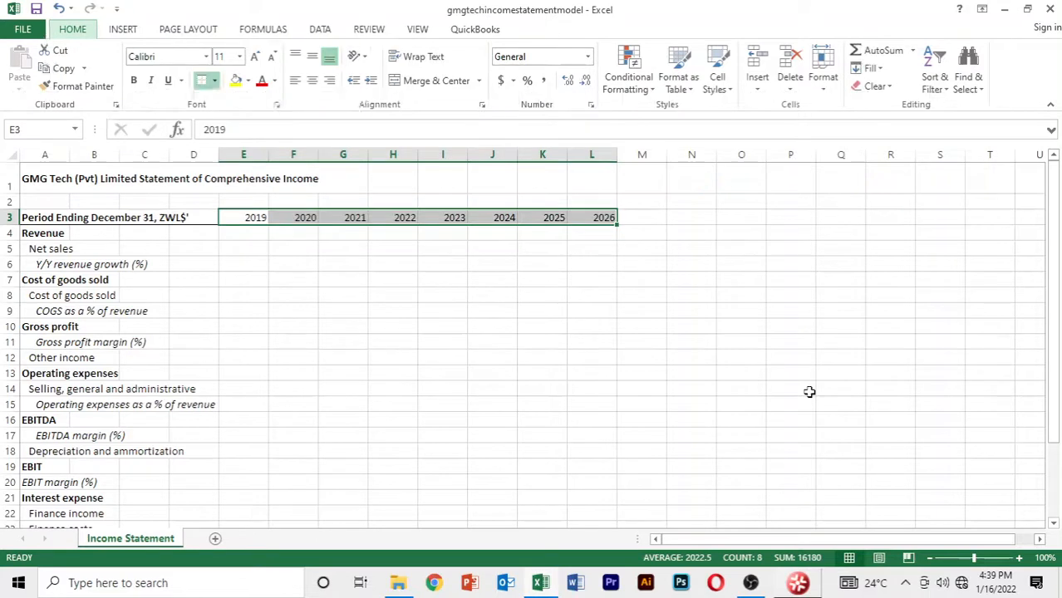
pyautogui.press('b')
pyautogui.press('p')
pyautogui.press('Down')
pyautogui.press('Down')
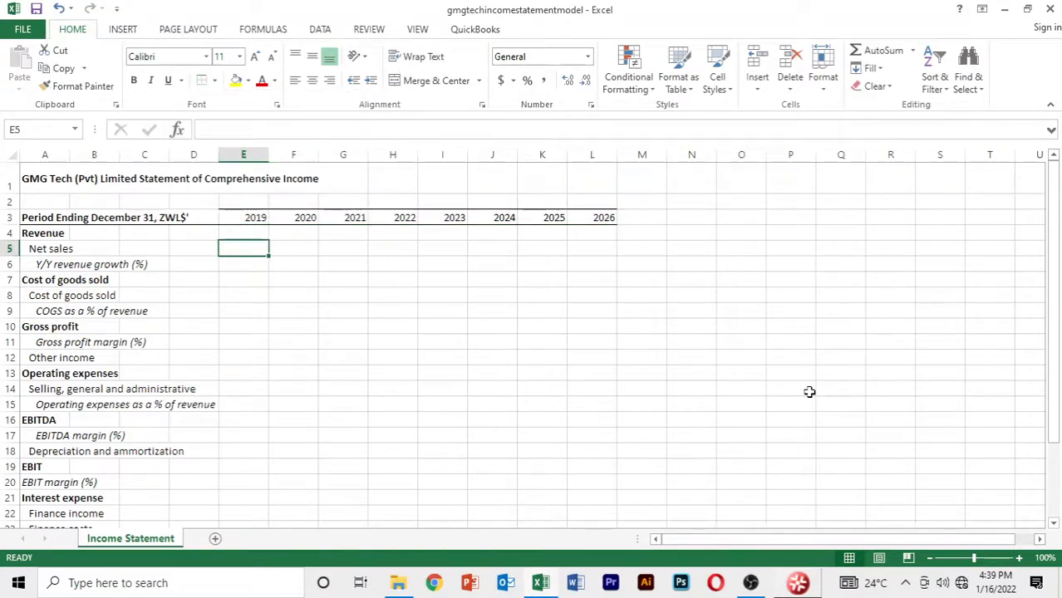
# Review the year headings along row 3, from the first year to the last and back.
pyautogui.press('Up')
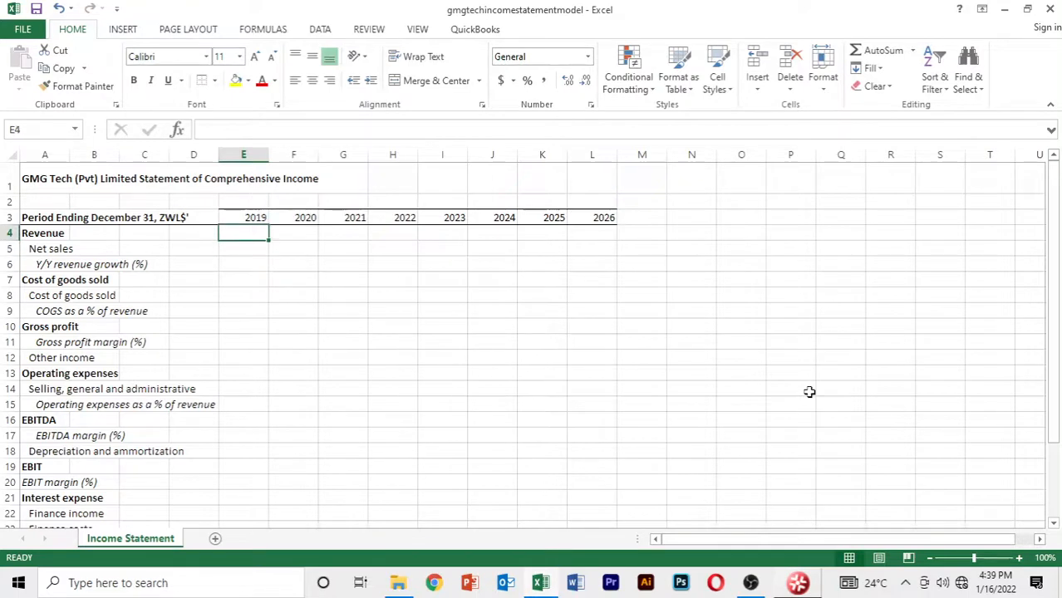
pyautogui.press('Up')
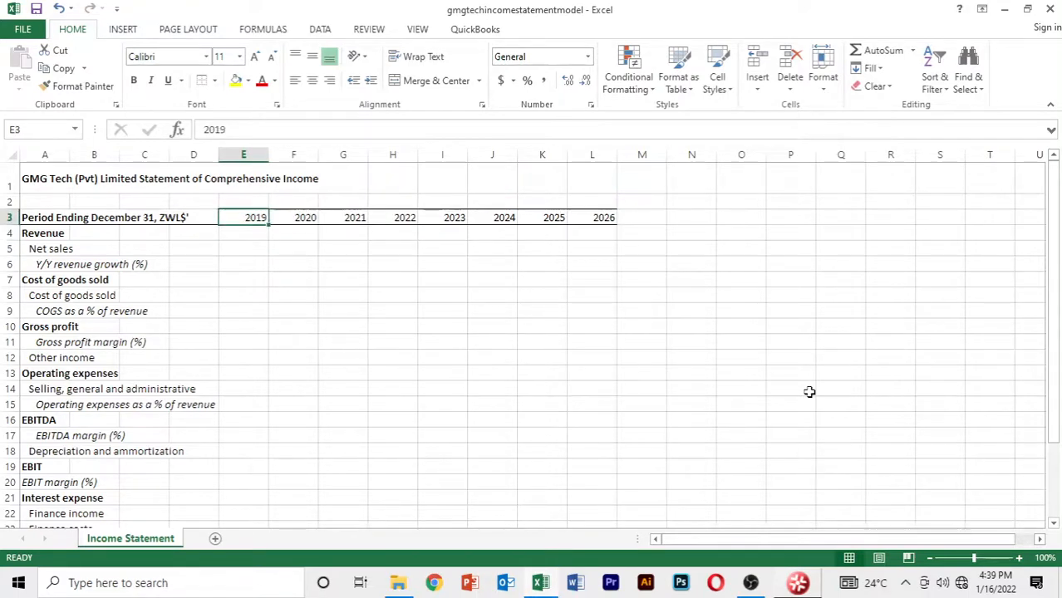
pyautogui.press('Right')
pyautogui.press('Right')
pyautogui.press('Right')
pyautogui.press('Right')
pyautogui.press('Left')
pyautogui.press('Left')
pyautogui.press('Left')
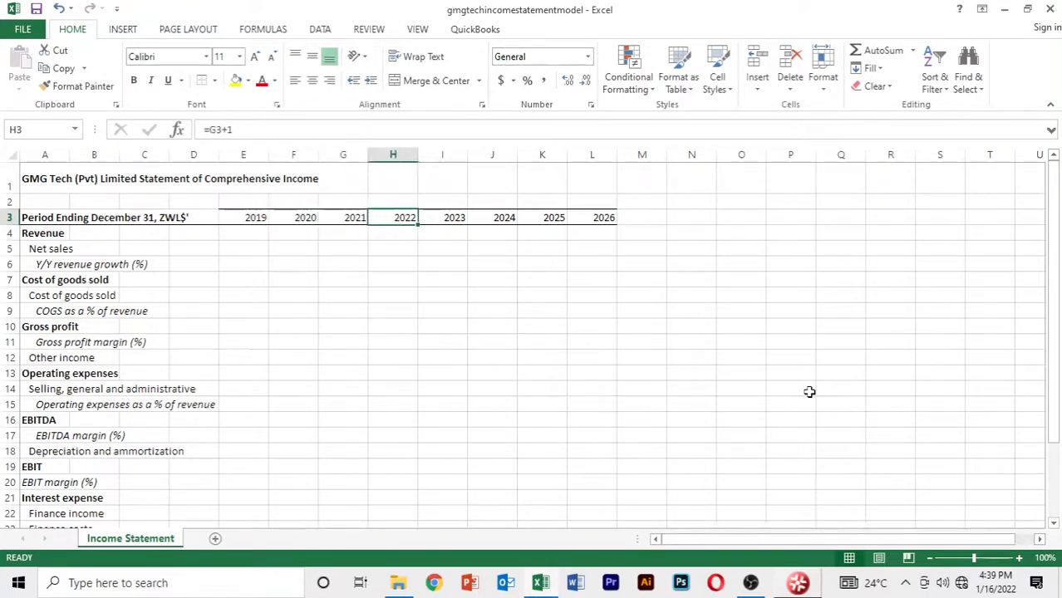
pyautogui.press('Left')
pyautogui.press('Right')
pyautogui.press('Right')
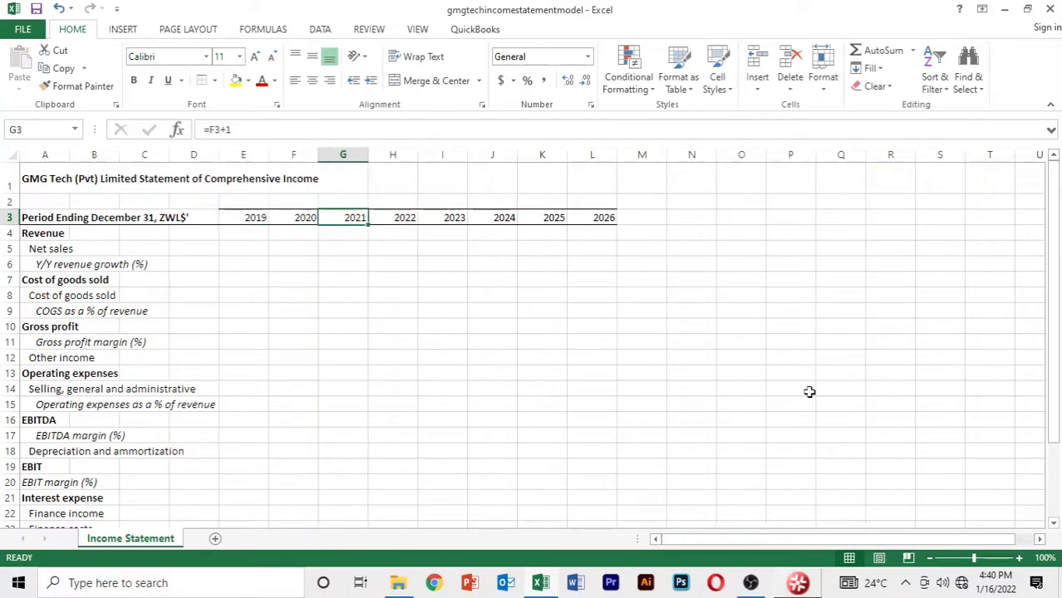
pyautogui.press('Right')
pyautogui.press('Right')
pyautogui.press('Right')
pyautogui.press('Right')
pyautogui.press('Right')
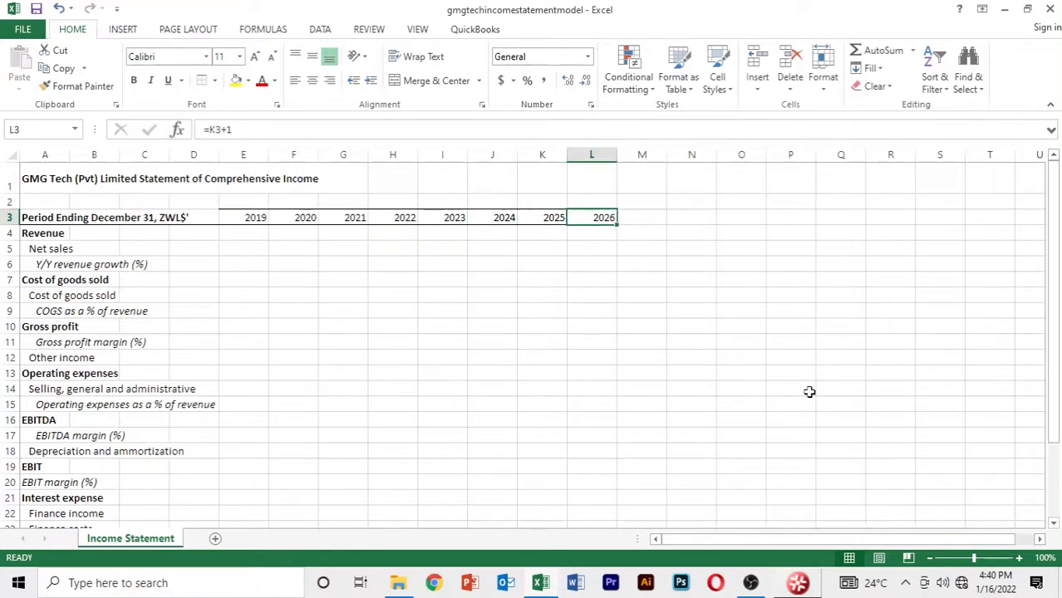
pyautogui.press('Left')
pyautogui.press('Left')
pyautogui.press('Left')
pyautogui.press('Left')
pyautogui.press('Left')
pyautogui.press('Left')
pyautogui.press('Left')
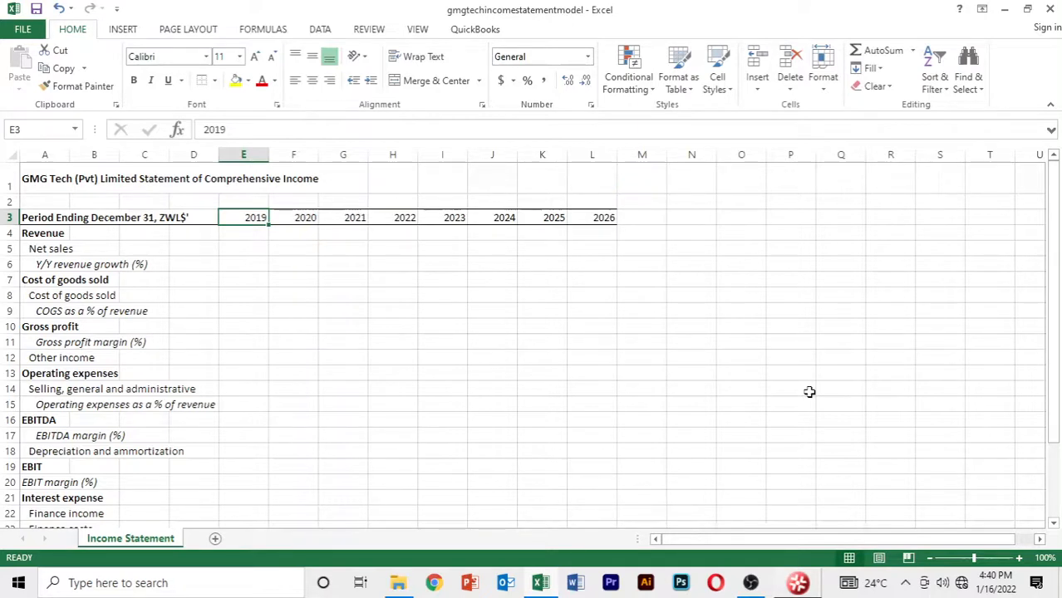
# Apply the custom number format 0"A" to the 2019–2021 year headings in cells E3 to G3.
pyautogui.hotkey('shift', 'Right')
pyautogui.hotkey('shift', 'Right')
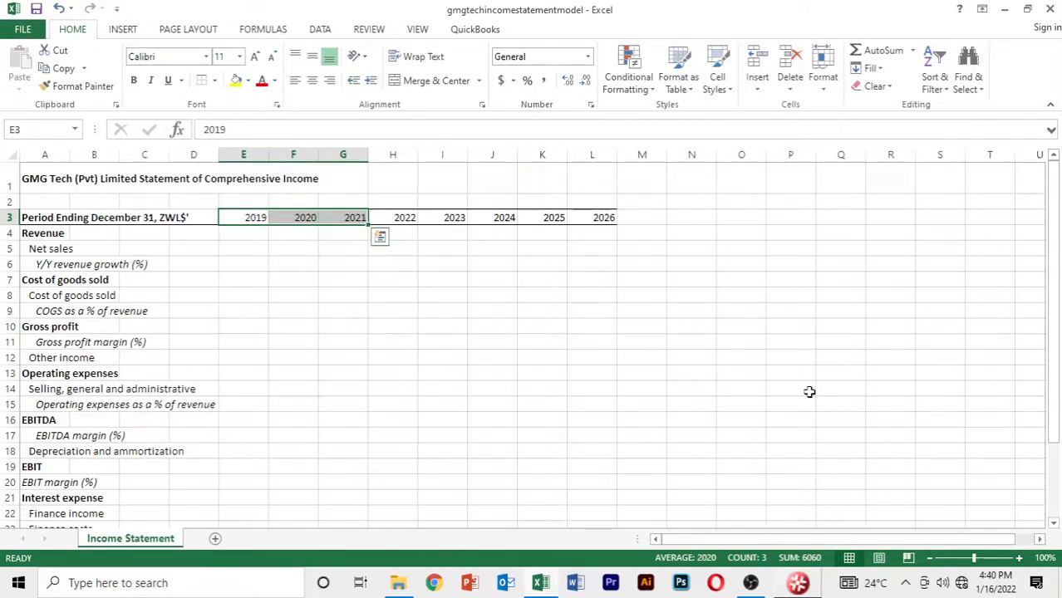
pyautogui.hotkey('ctrl', '1')
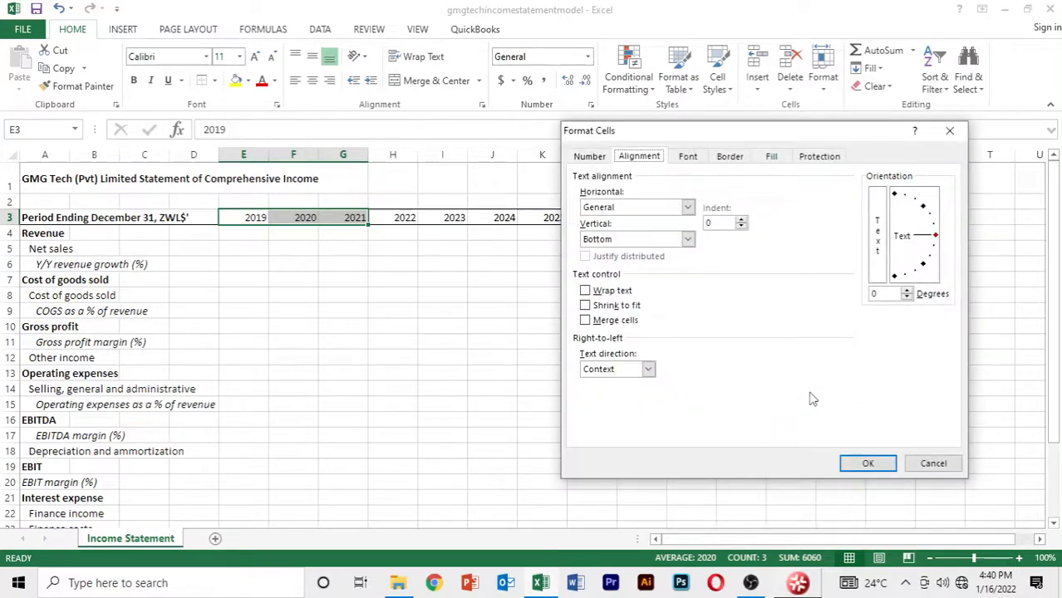
pyautogui.click(586, 157)
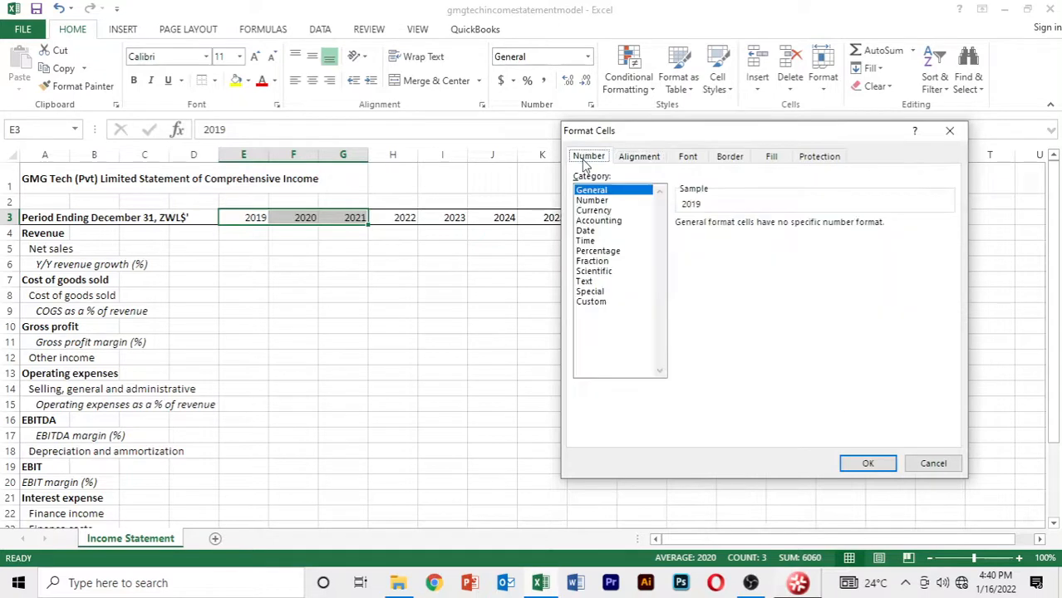
pyautogui.click(598, 304)
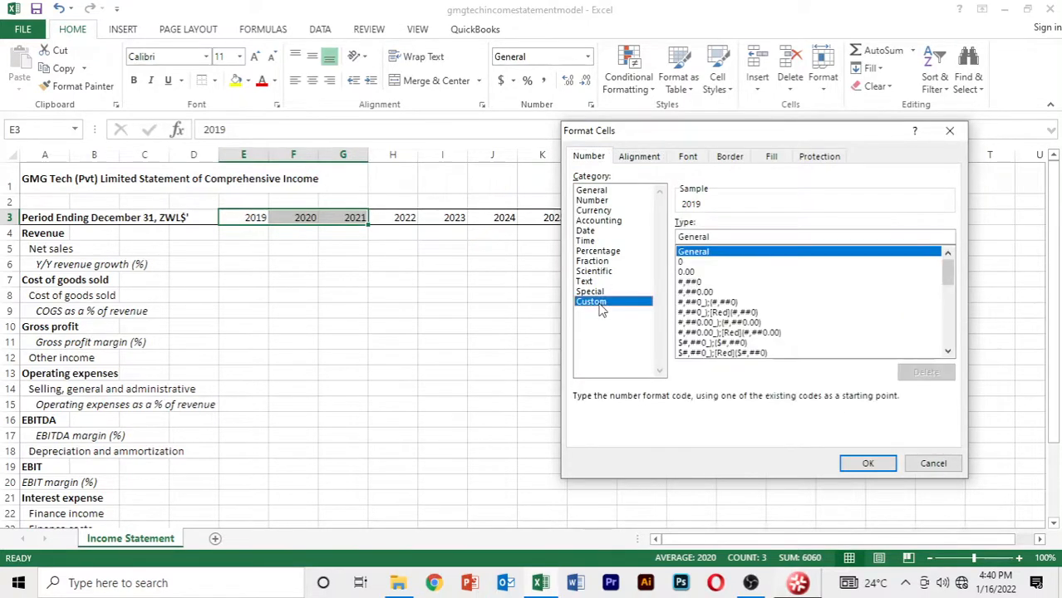
pyautogui.click(686, 262)
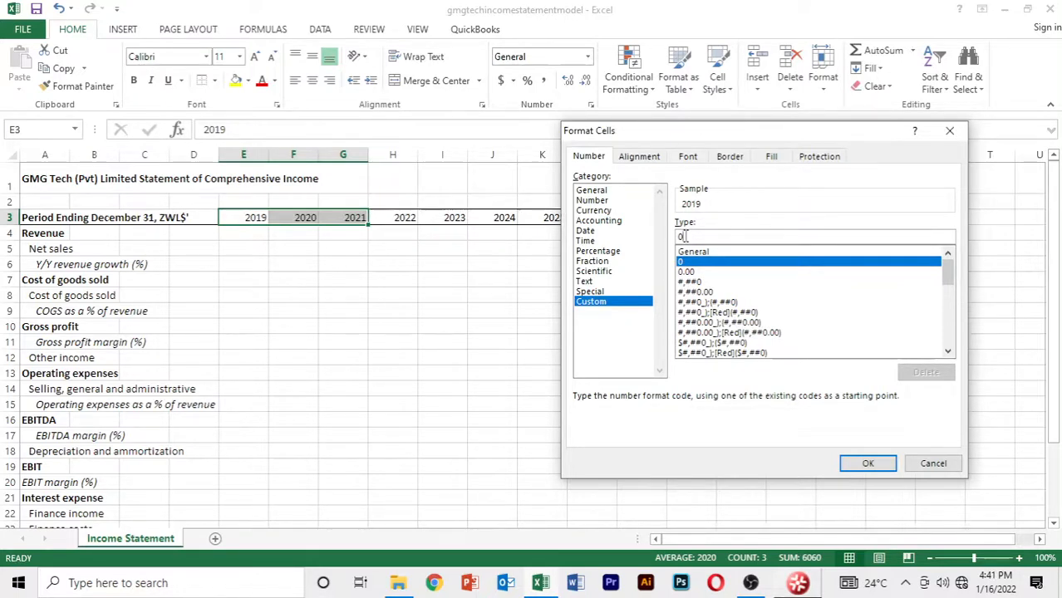
pyautogui.write('"')
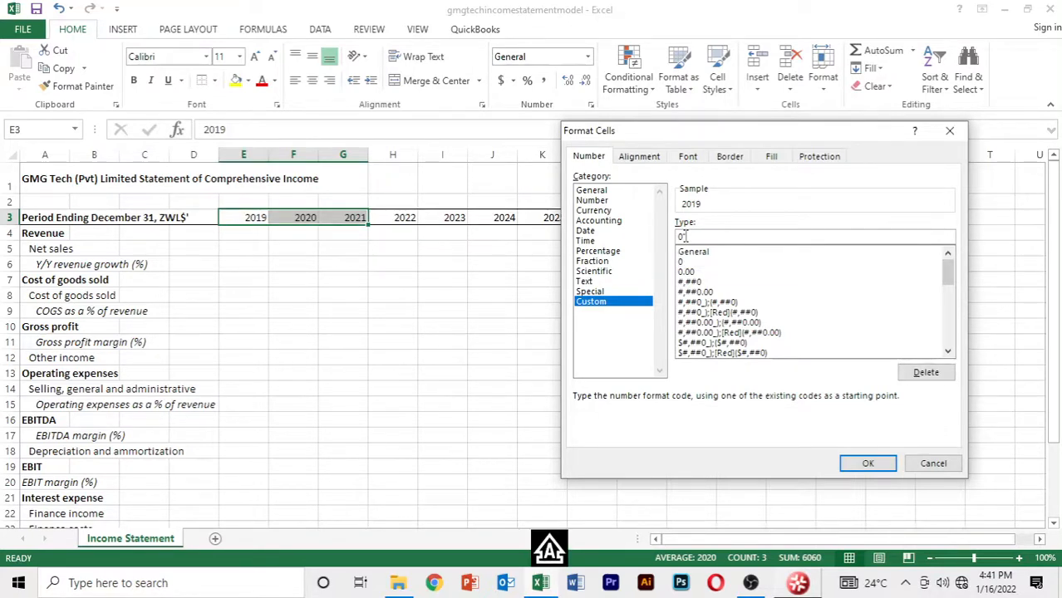
pyautogui.write('A"')
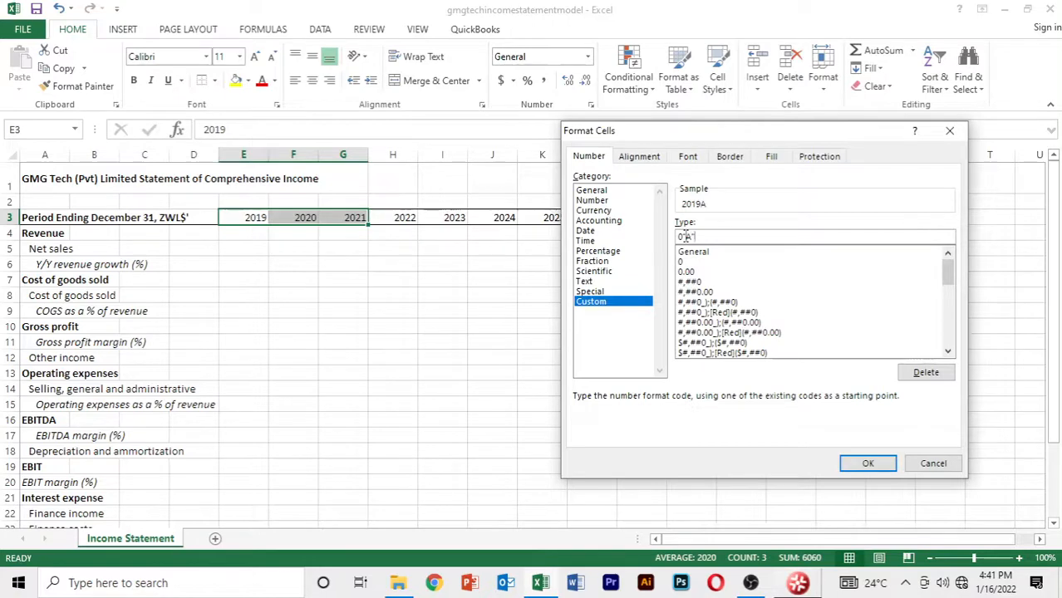
pyautogui.click(868, 462)
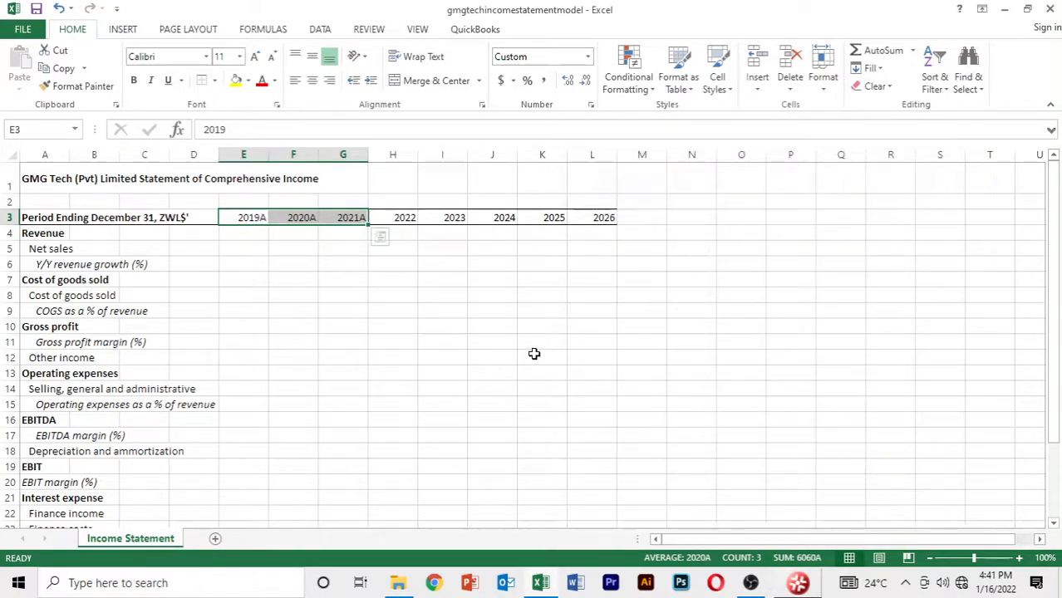
pyautogui.press('Down')
pyautogui.press('Up')
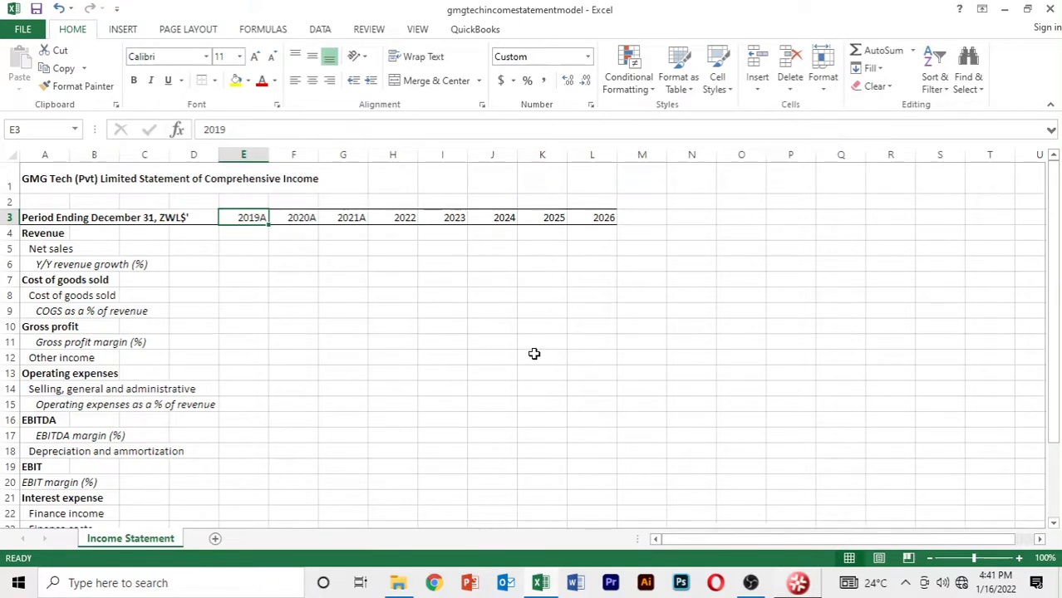
# Apply the custom number format 0"E" to the 2022–2026 year headings in cells H3 to L3.
pyautogui.hotkey('shift', 'Right')
pyautogui.press('Right')
pyautogui.press('Right')
pyautogui.press('Right')
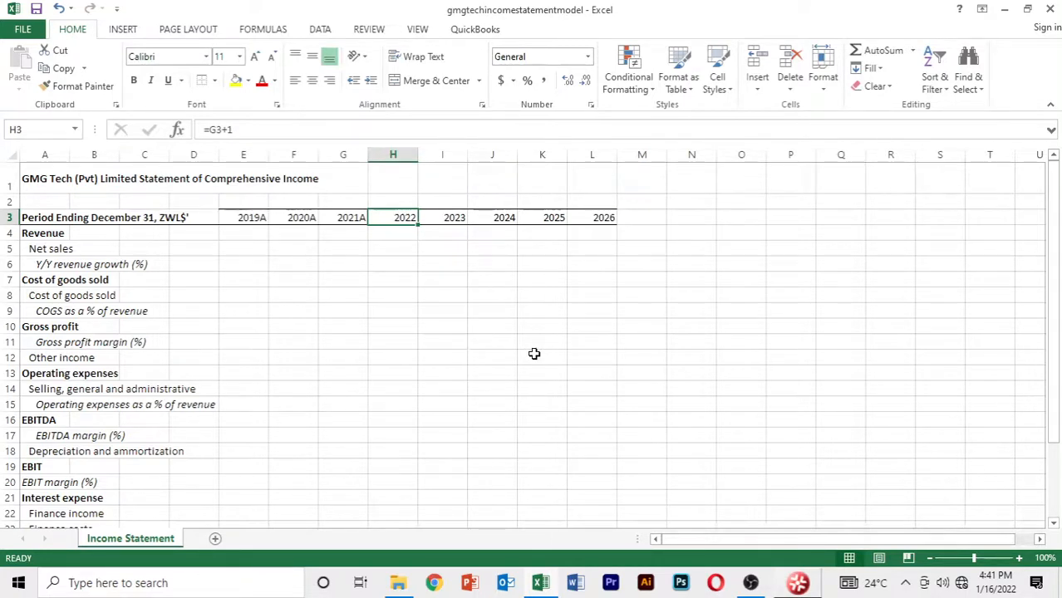
pyautogui.hotkey('shift', 'Right')
pyautogui.hotkey('shift', 'Right')
pyautogui.hotkey('shift', 'Right')
pyautogui.hotkey('shift', 'Right')
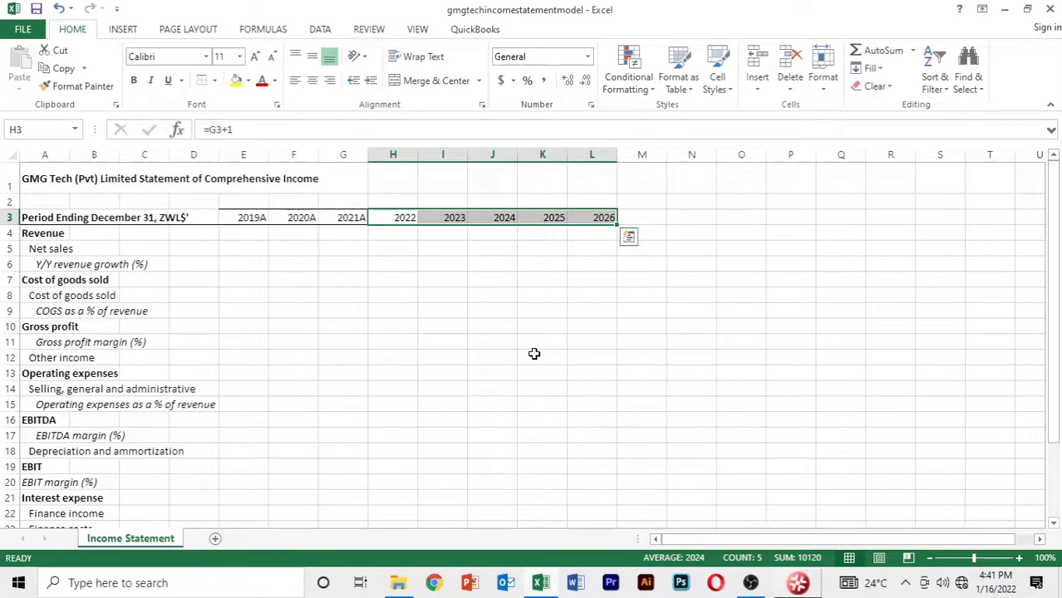
pyautogui.hotkey('ctrl', '1')
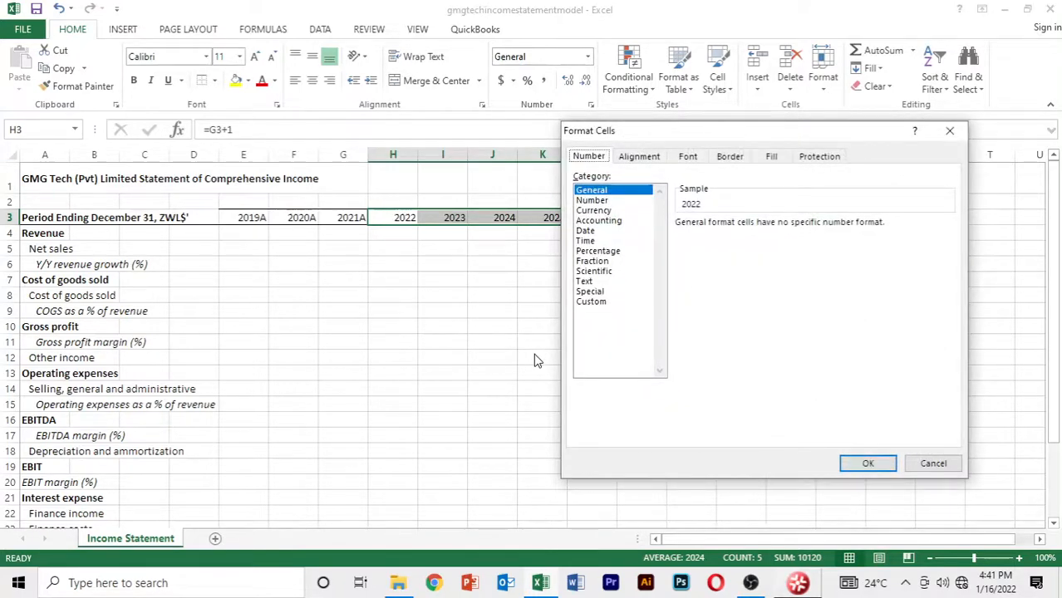
pyautogui.click(592, 301)
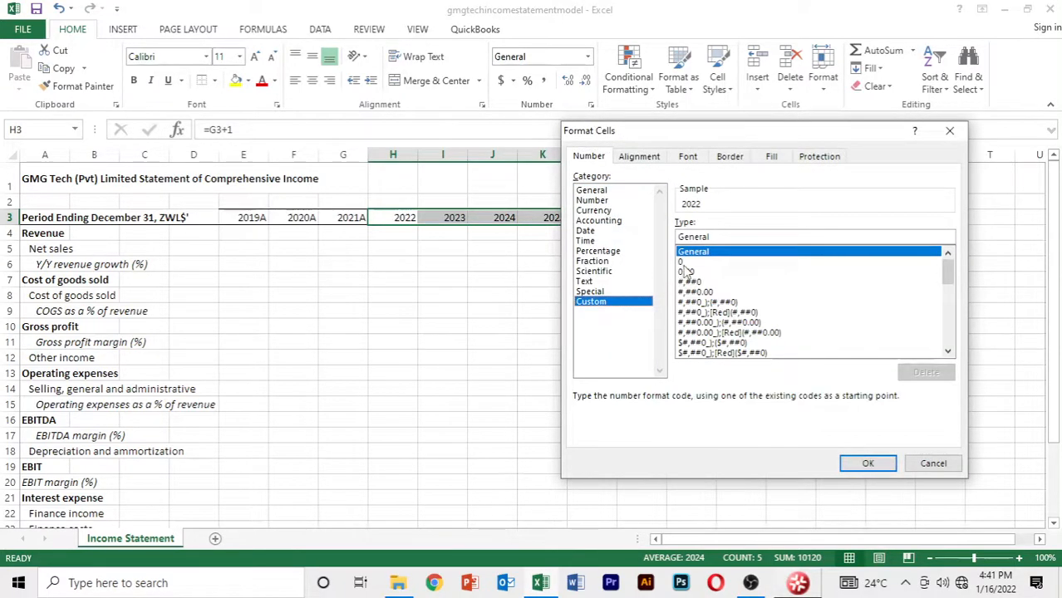
pyautogui.click(683, 263)
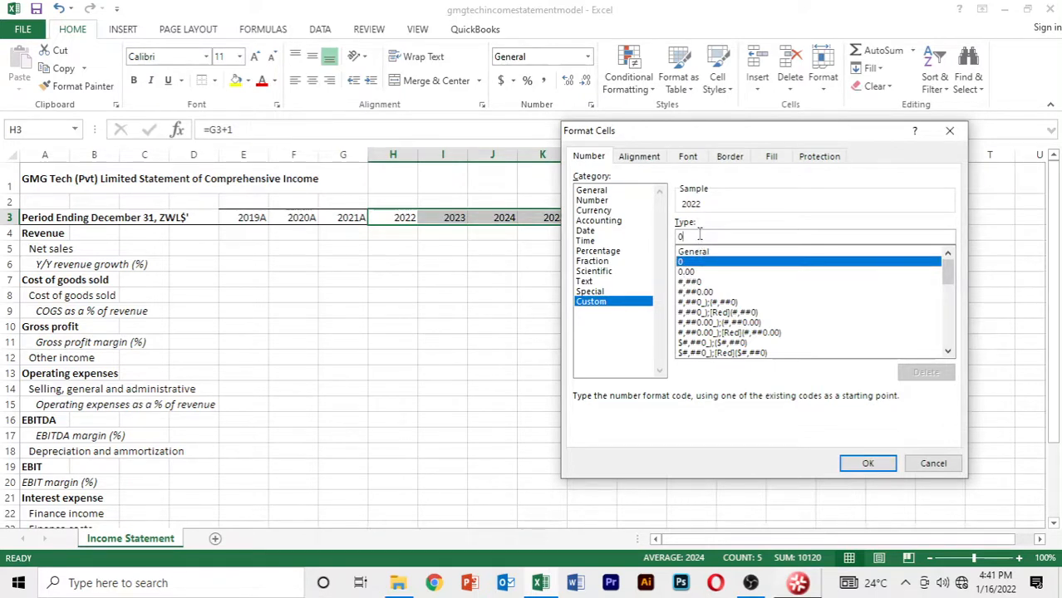
pyautogui.write('"')
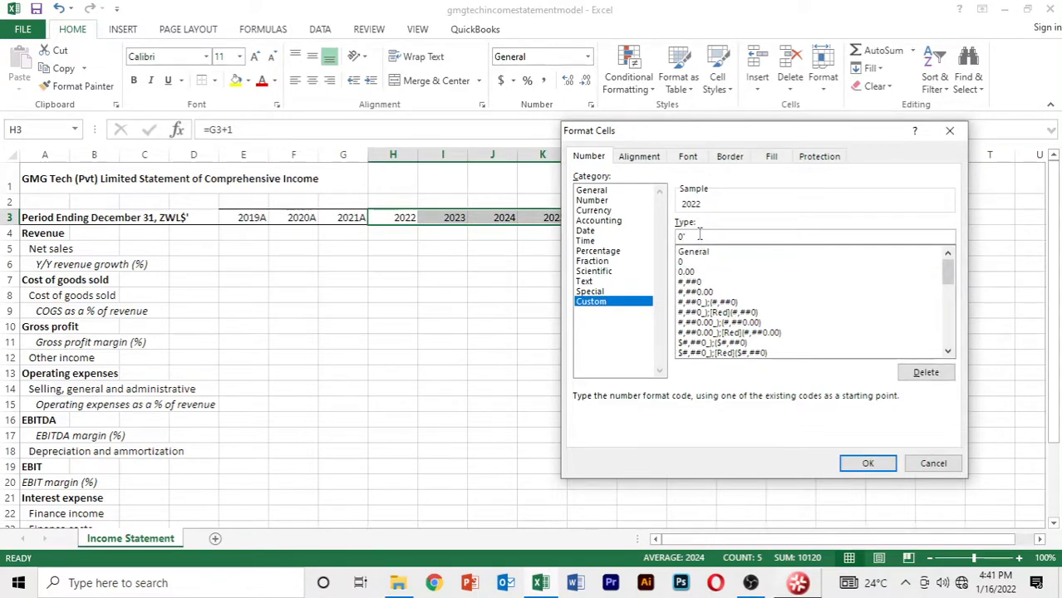
pyautogui.write('e')
pyautogui.press('BackSpace')
pyautogui.write('E')
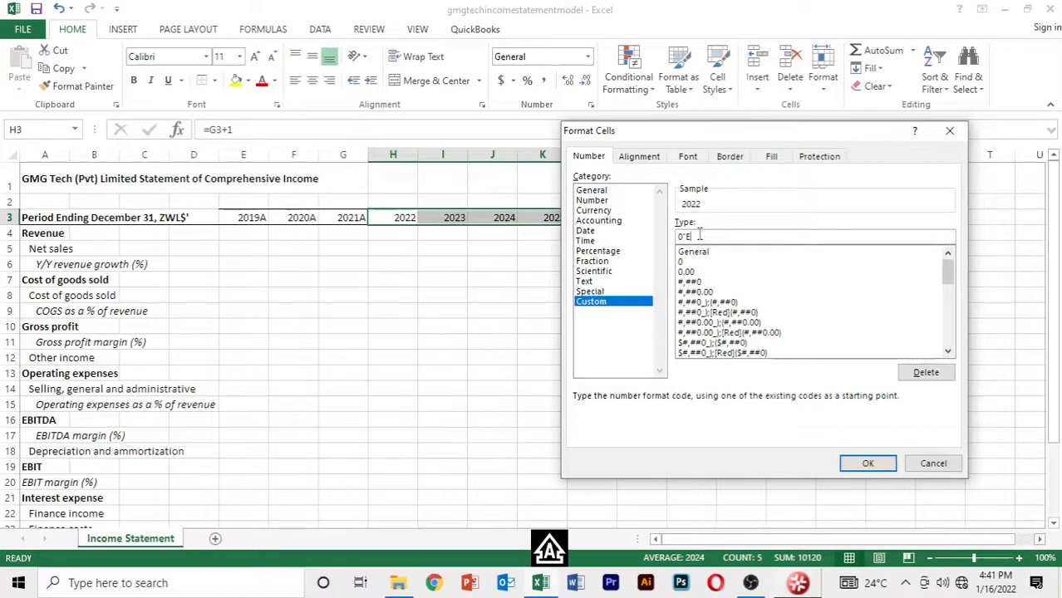
pyautogui.write('"')
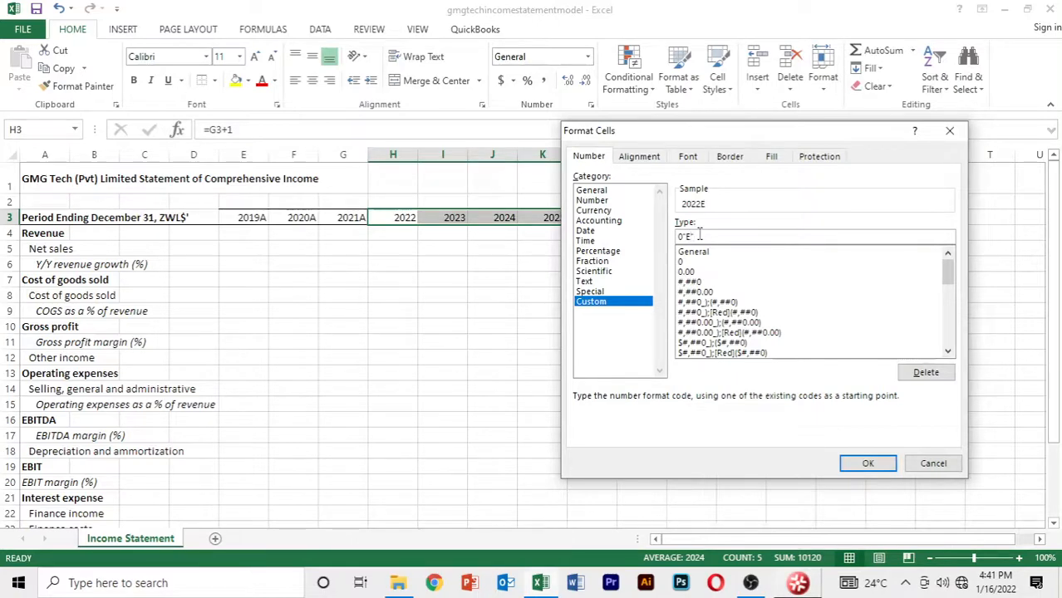
pyautogui.click(882, 472)
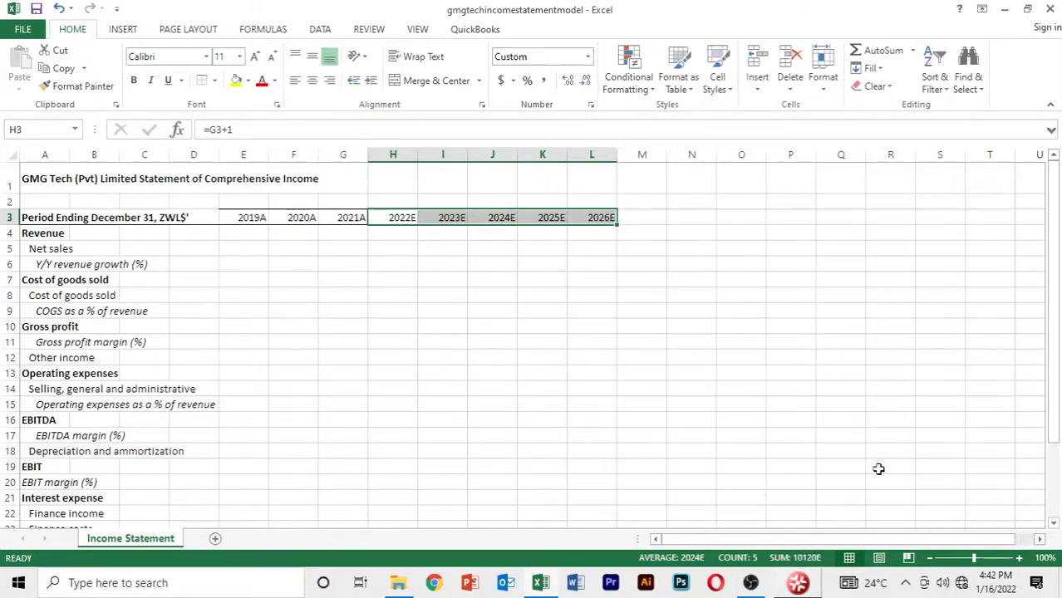
pyautogui.click(744, 401)
# Make all the year headings in cells E3 to L3 bold.
pyautogui.press('Up')
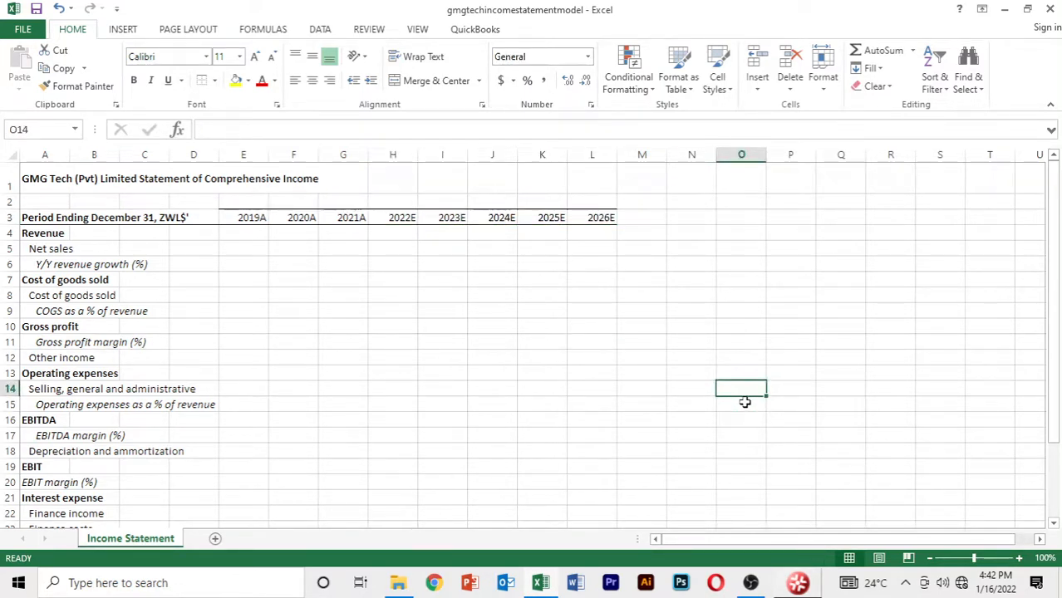
pyautogui.press('Up')
pyautogui.press('Up')
pyautogui.press('Up')
pyautogui.press('Up')
pyautogui.press('Up')
pyautogui.press('Up')
pyautogui.press('Up')
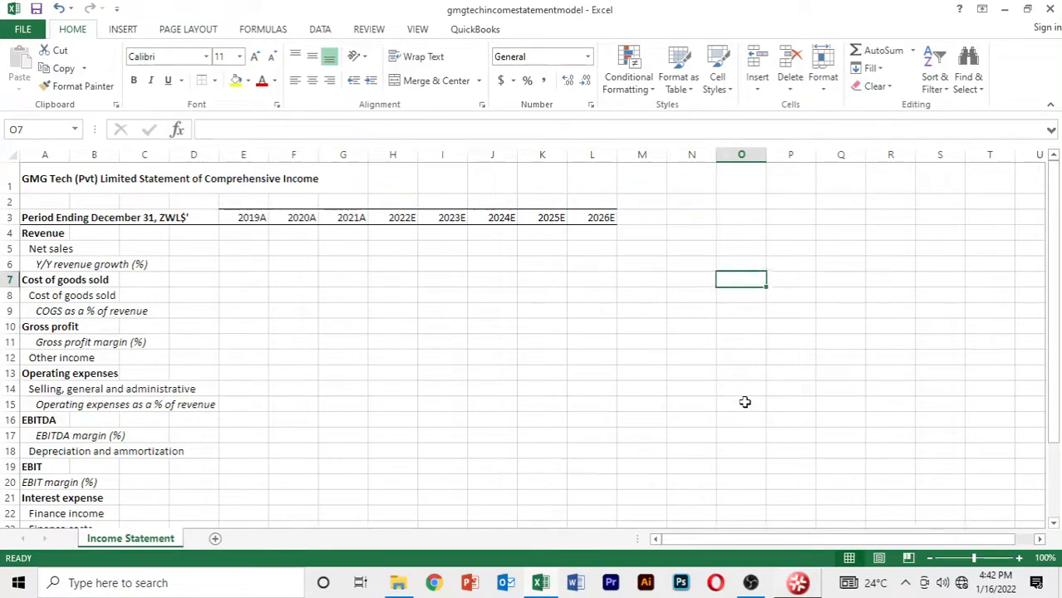
pyautogui.press('Up')
pyautogui.press('Up')
pyautogui.press('Up')
pyautogui.press('Up')
pyautogui.press('Left')
pyautogui.press('Left')
pyautogui.press('Left')
pyautogui.press('Left')
pyautogui.press('Left')
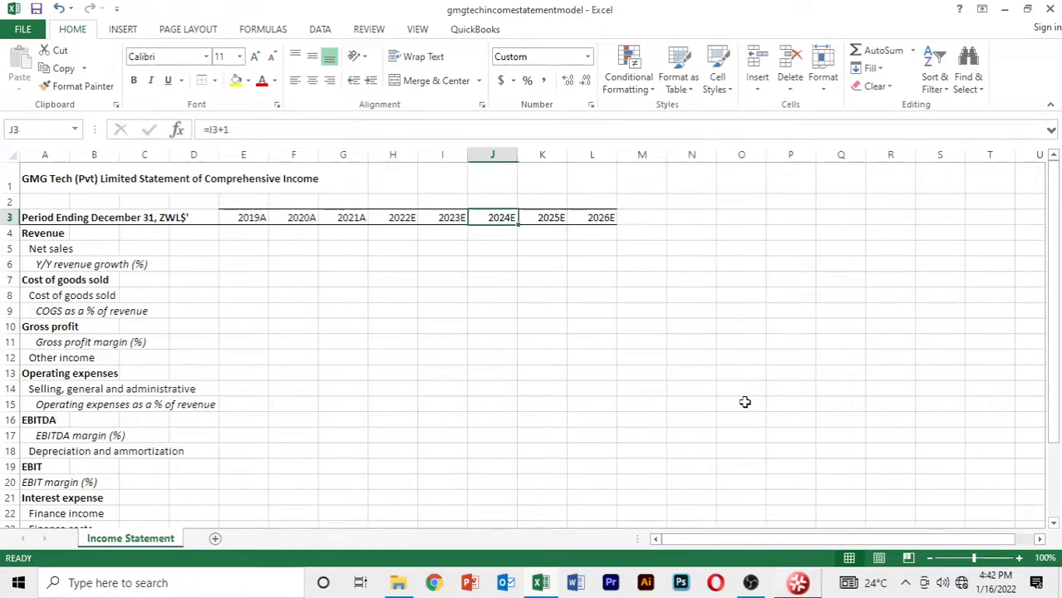
pyautogui.press('Left')
pyautogui.press('Left')
pyautogui.press('Left')
pyautogui.press('Left')
pyautogui.press('Left')
pyautogui.press('Left')
pyautogui.press('Right')
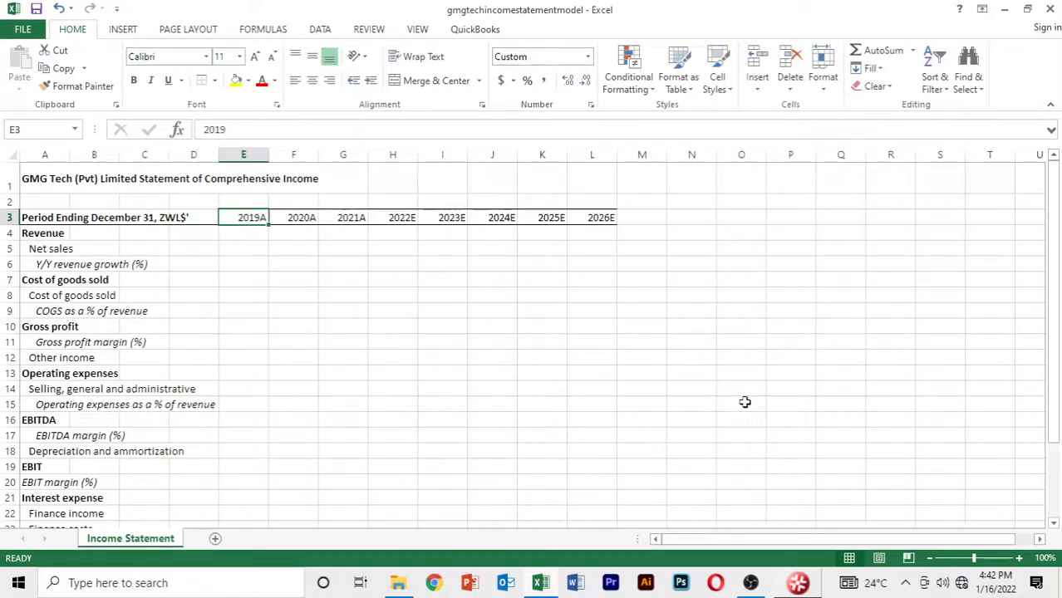
pyautogui.hotkey('shift', 'Right')
pyautogui.hotkey('shift', 'Right')
pyautogui.hotkey('shift', 'Right')
pyautogui.hotkey('shift', 'Right')
pyautogui.hotkey('shift', 'Right')
pyautogui.hotkey('shift', 'Right')
pyautogui.hotkey('shift', 'Right')
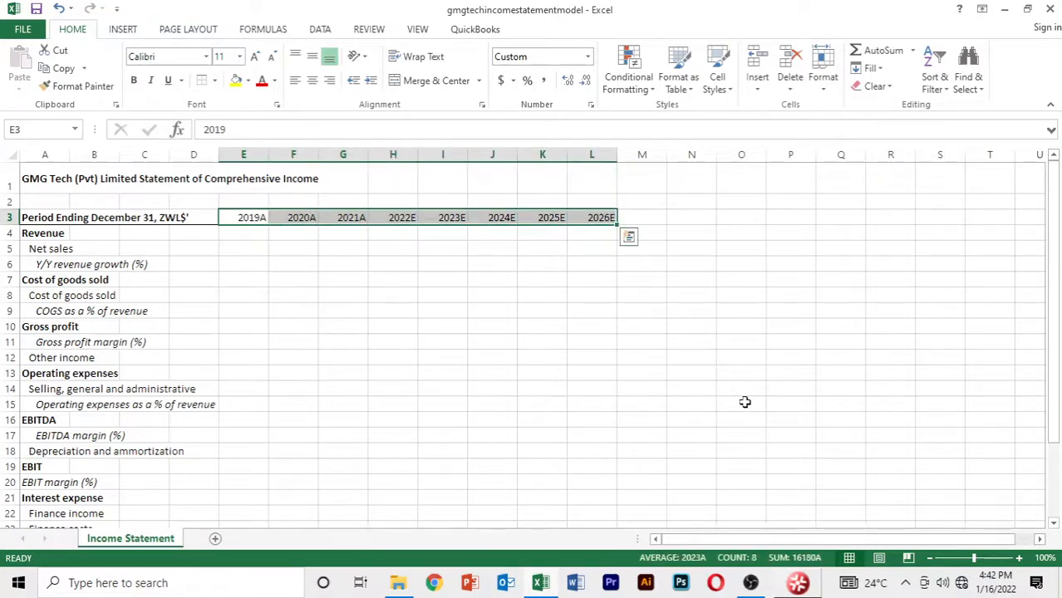
pyautogui.hotkey('ctrl', 'b')
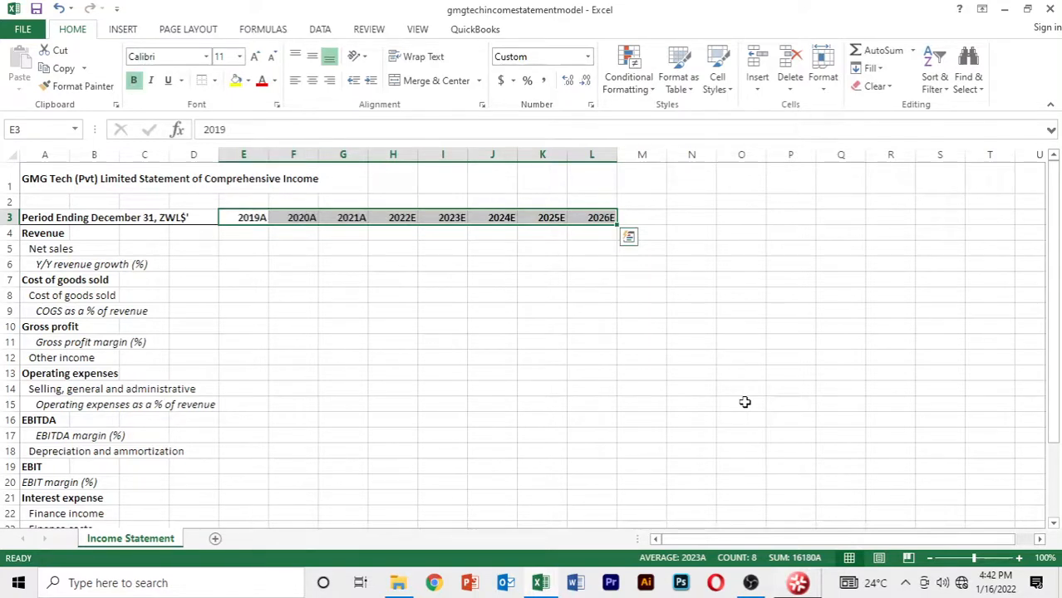
pyautogui.press('Down')
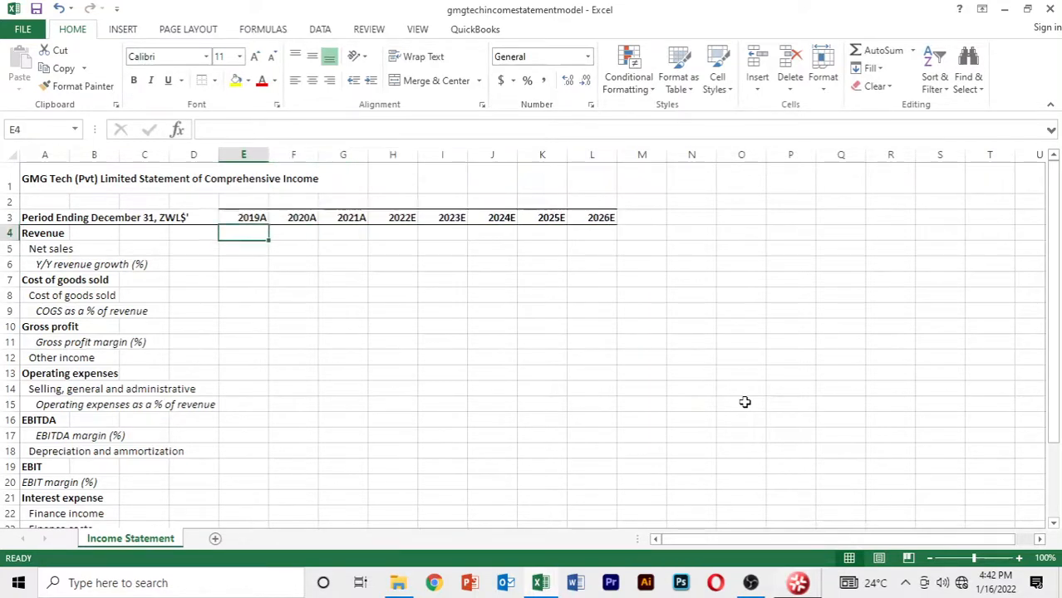
pyautogui.press('Up')
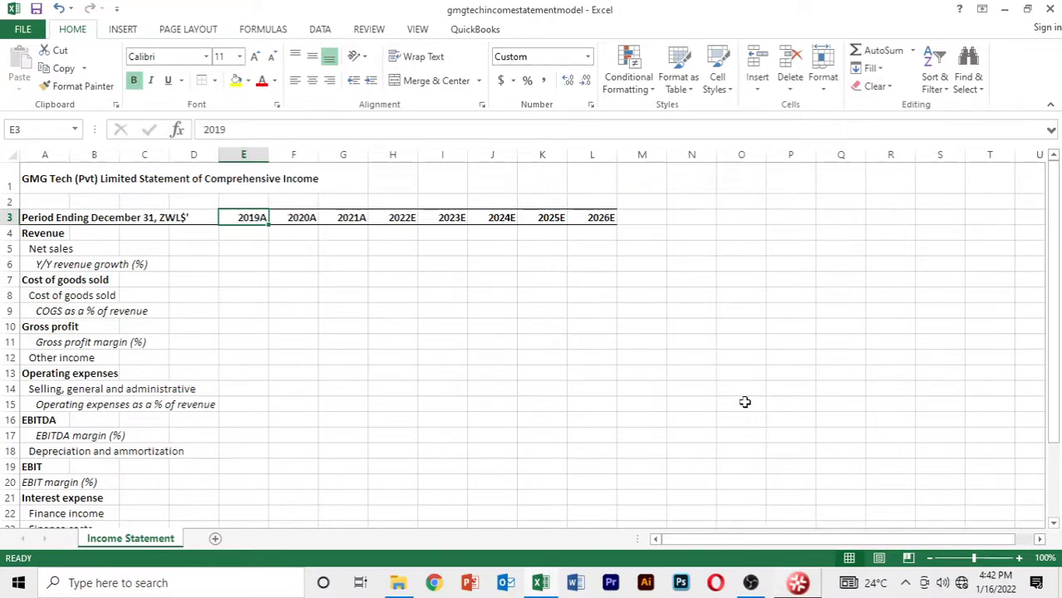
# Center the year headings horizontally in cells E3 to L3.
pyautogui.press('Up')
pyautogui.press('Right')
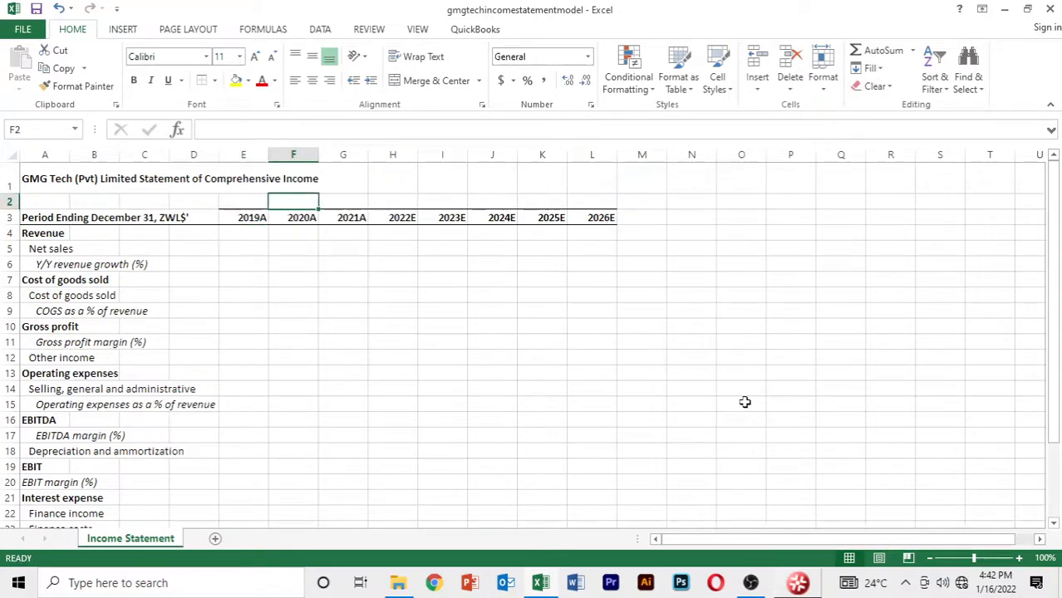
pyautogui.press('Down')
pyautogui.press('Left')
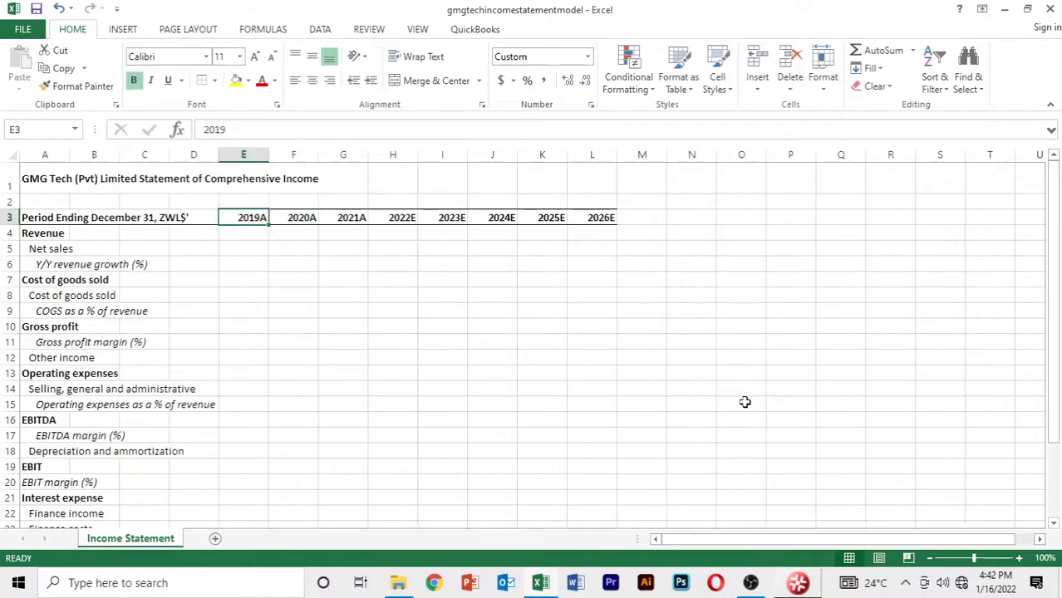
pyautogui.hotkey('shift', 'Right')
pyautogui.hotkey('shift', 'Right')
pyautogui.hotkey('shift', 'Right')
pyautogui.hotkey('shift', 'Right')
pyautogui.hotkey('shift', 'Right')
pyautogui.hotkey('shift', 'Right')
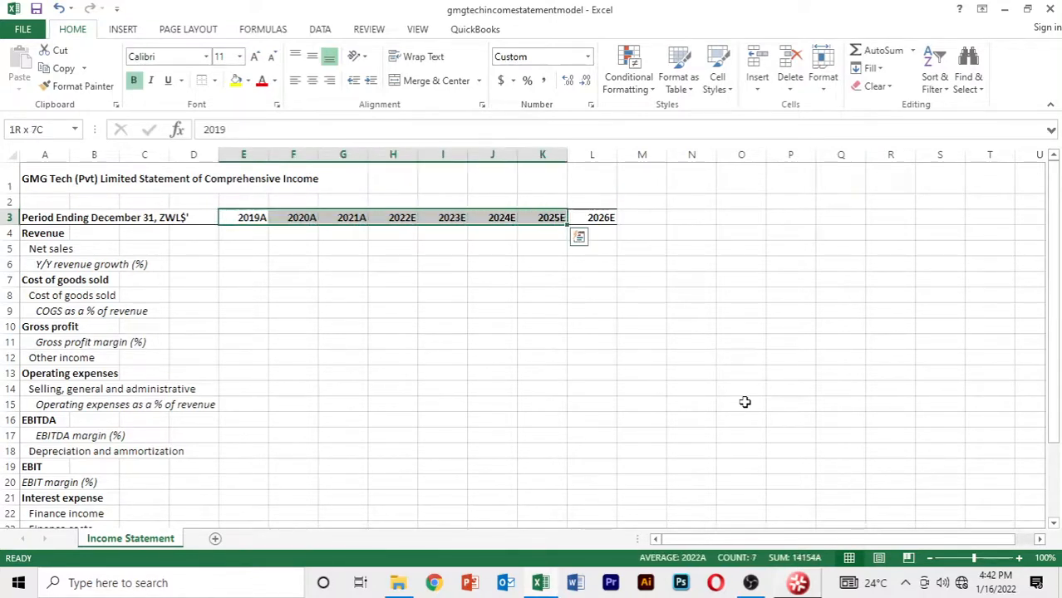
pyautogui.hotkey('shift', 'Right')
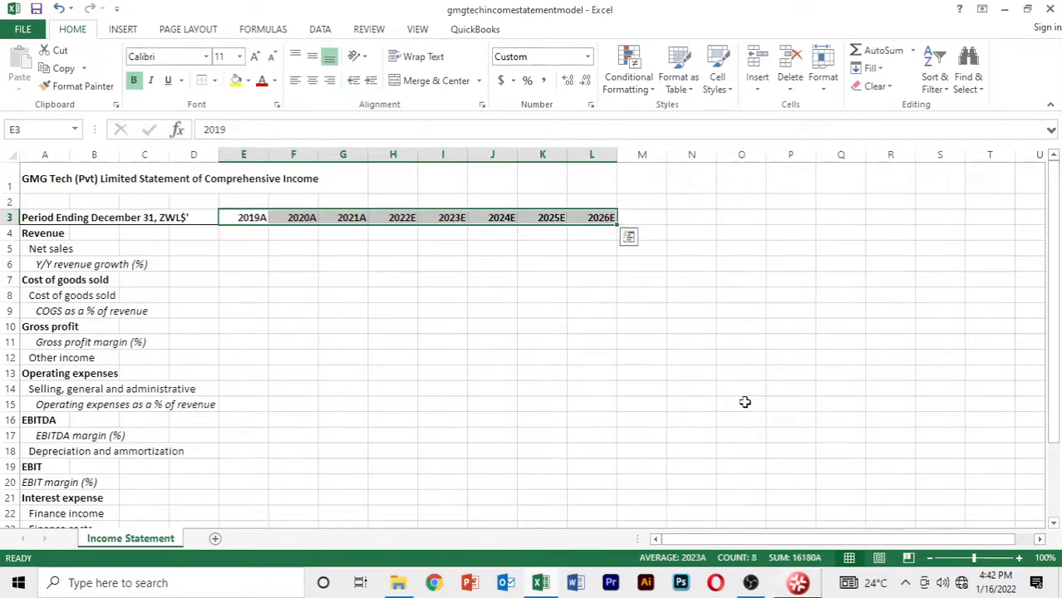
pyautogui.press('alt')
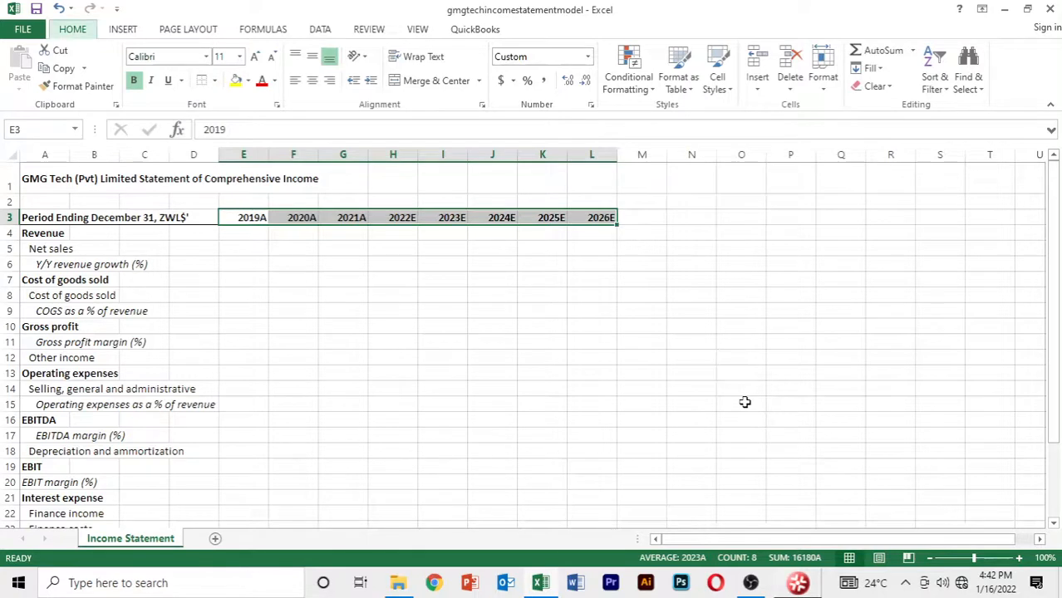
pyautogui.press('h')
pyautogui.press('a')
pyautogui.press('c')
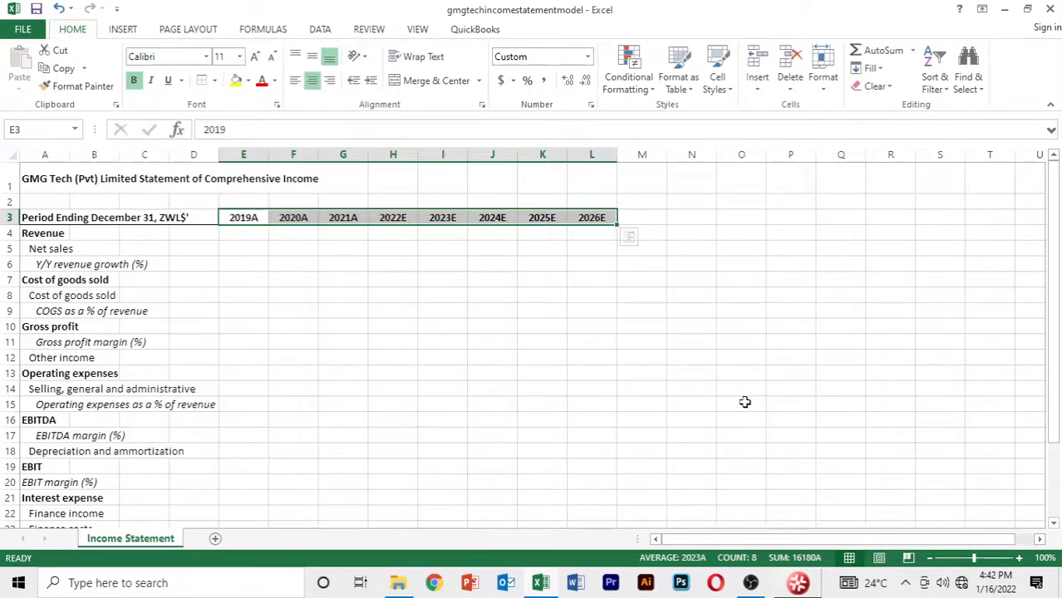
pyautogui.press('Down')
pyautogui.press('Down')
pyautogui.press('Down')
# Enter the period label "Actuals" in cell F2, above the 2020A year heading.
pyautogui.press('Up')
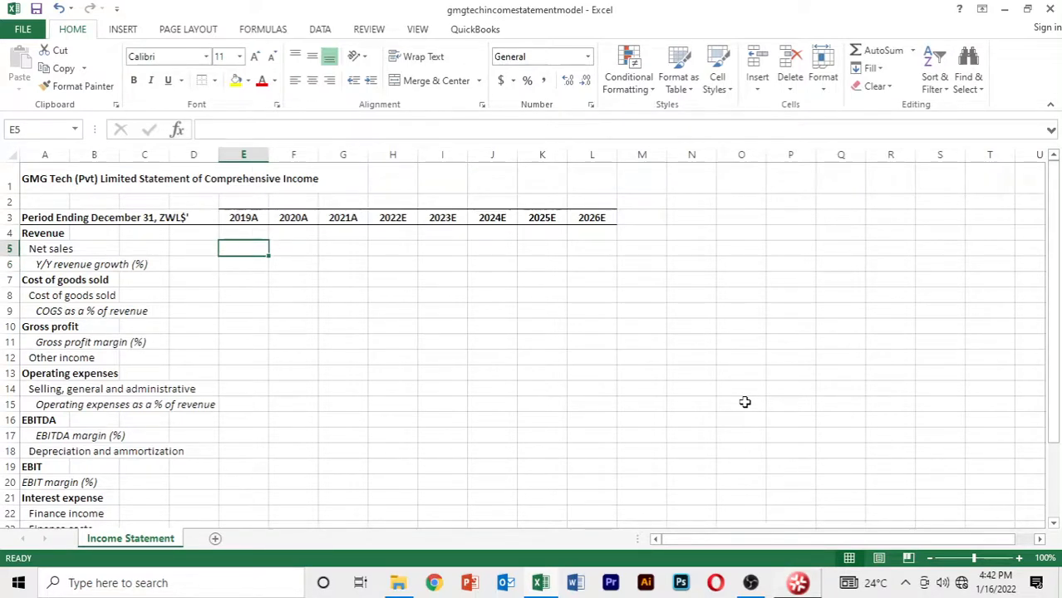
pyautogui.press('Up')
pyautogui.press('Up')
pyautogui.press('Up')
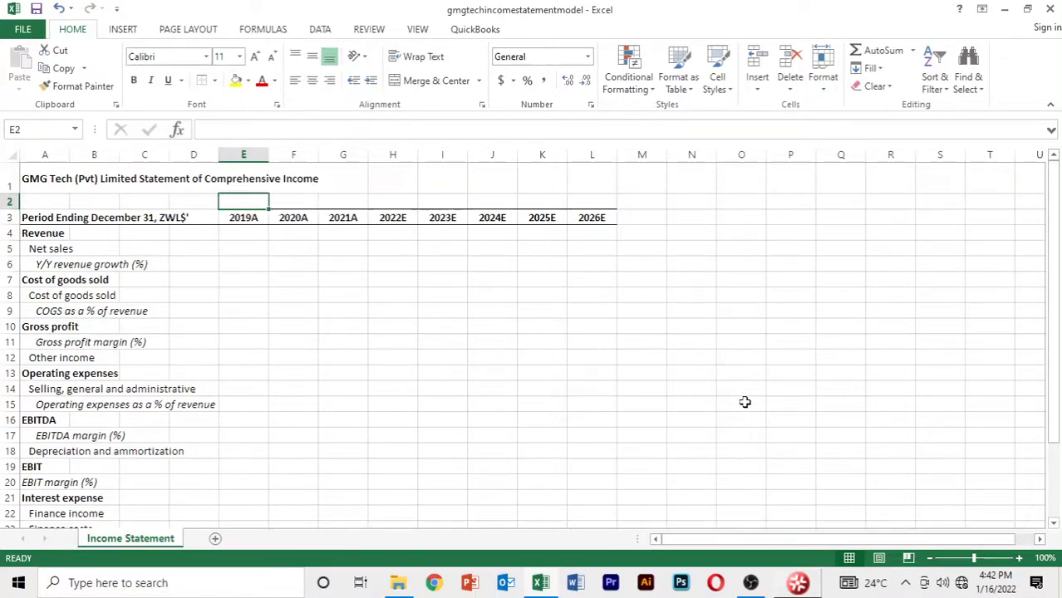
pyautogui.press('Right')
pyautogui.write('aC')
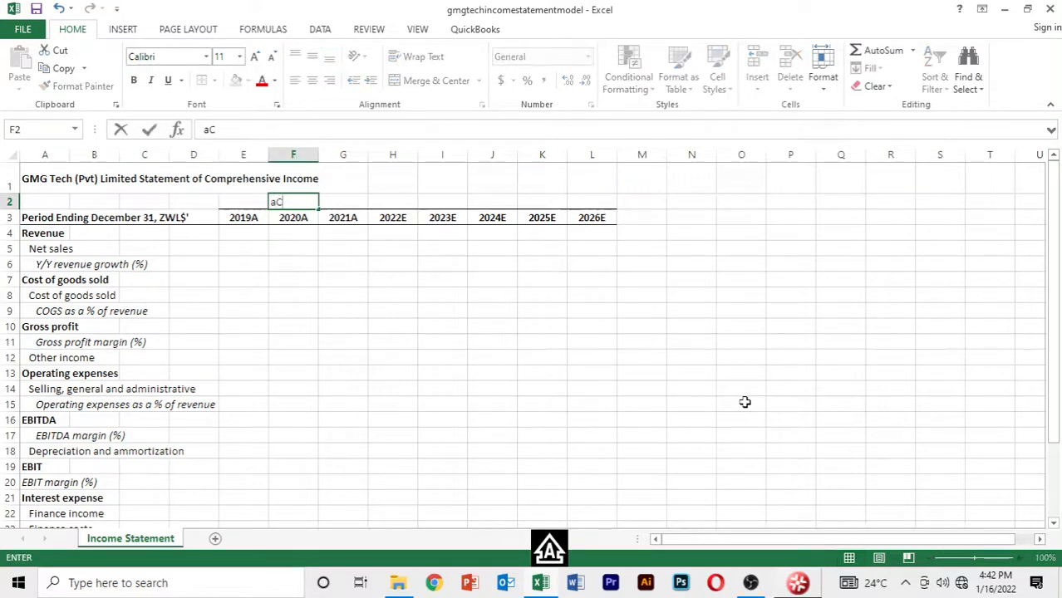
pyautogui.write('T')
pyautogui.press('BackSpace')
pyautogui.press('BackSpace')
pyautogui.press('BackSpace')
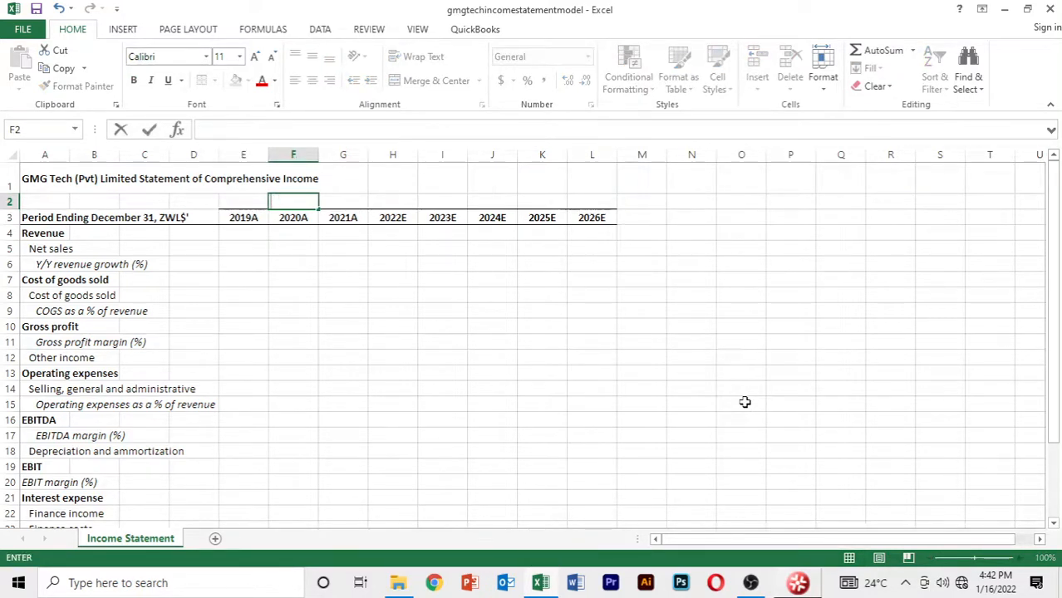
pyautogui.write('Actua')
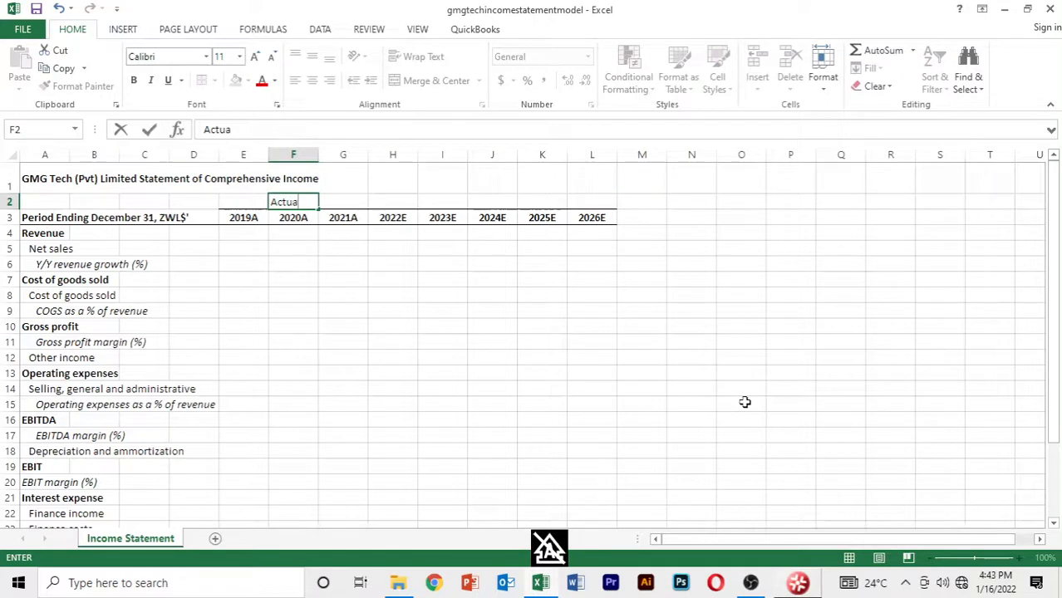
pyautogui.write('ls')
pyautogui.press('Return')
# Enter the period label "Estimates" in cell J2, above the 2024E year heading.
pyautogui.press('Up')
pyautogui.press('Right')
pyautogui.press('Right')
pyautogui.press('Right')
pyautogui.press('Right')
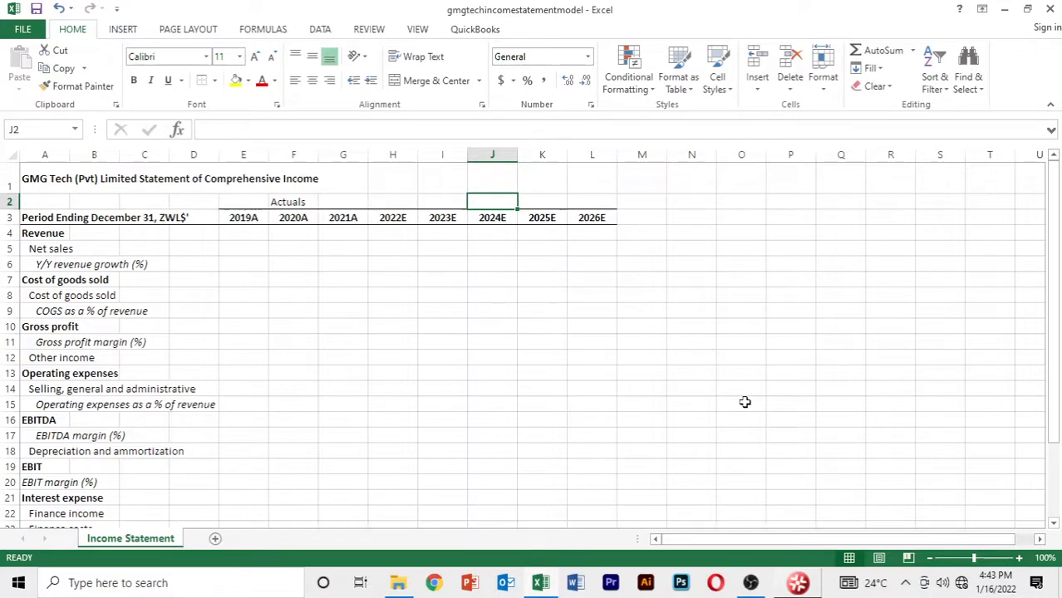
pyautogui.write('Estim')
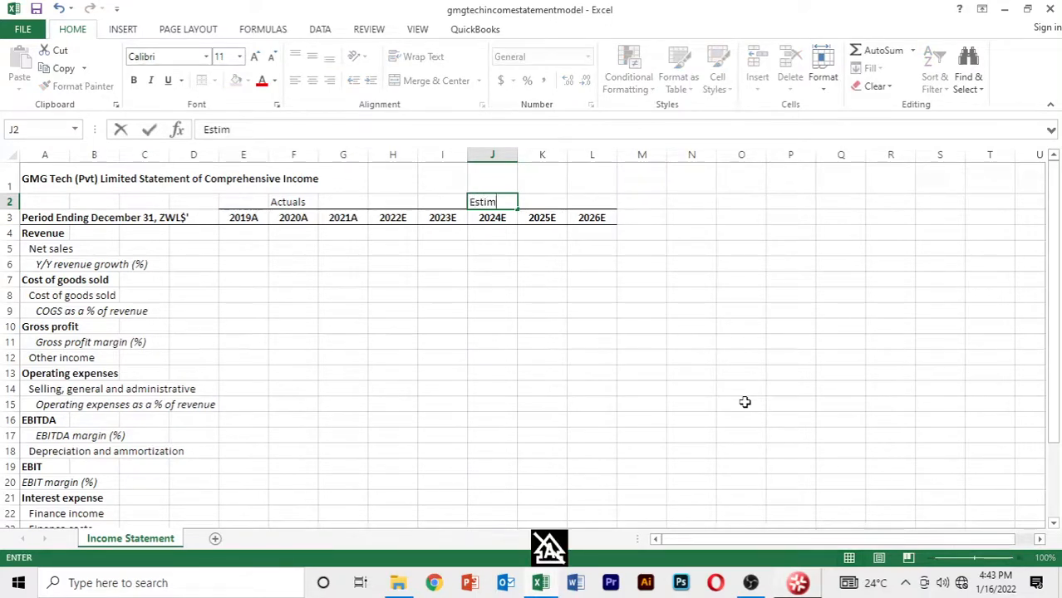
pyautogui.write('ates')
pyautogui.press('Return')
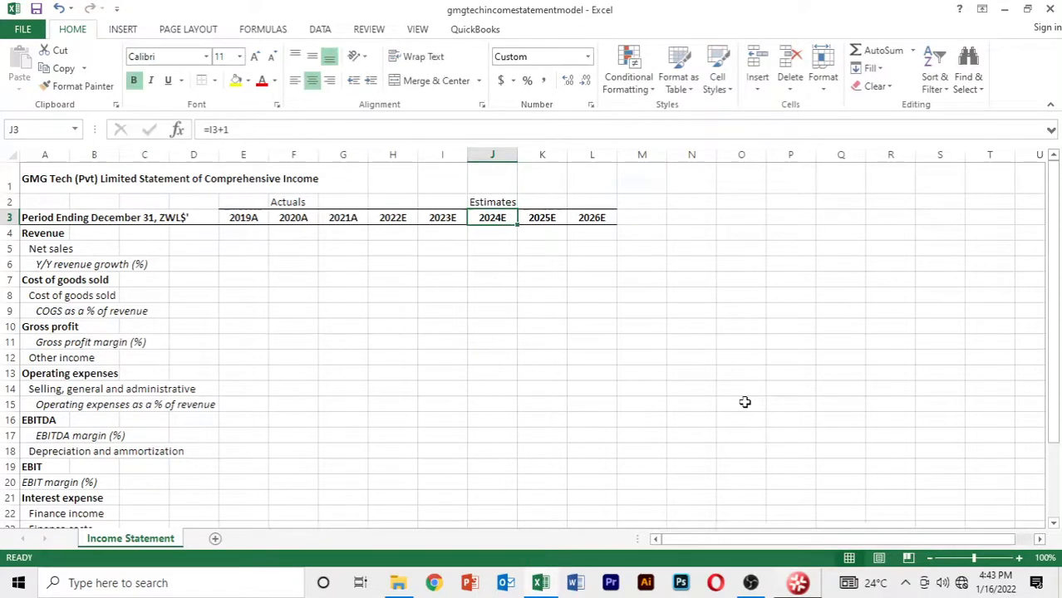
# Make the Estimates label in J2 and the Actuals label in F2 bold.
pyautogui.press('Up')
pyautogui.hotkey('ctrl', 'b')
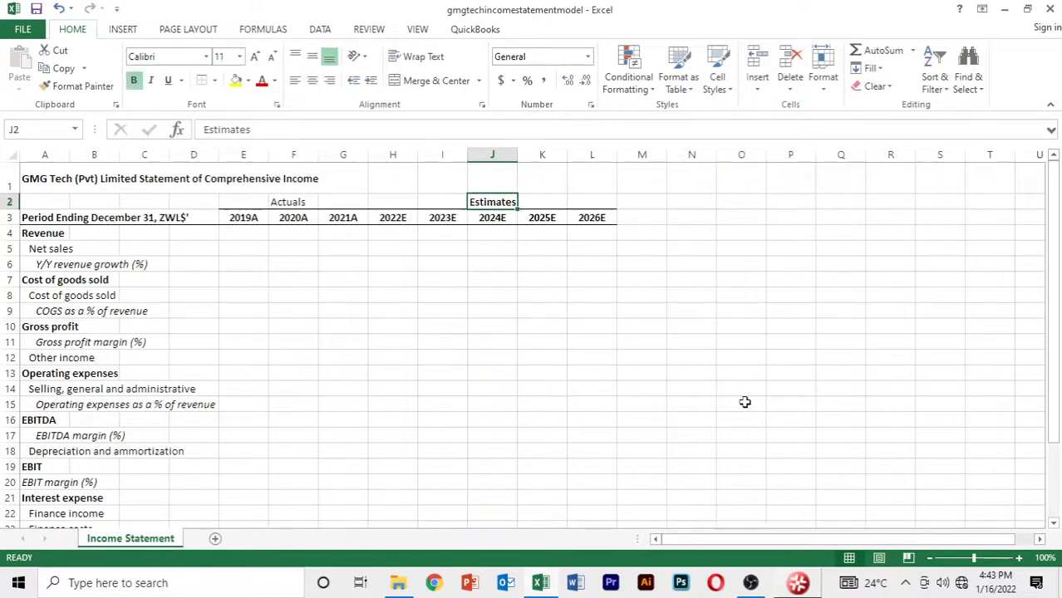
pyautogui.press('Left')
pyautogui.press('Left')
pyautogui.press('Left')
pyautogui.press('Left')
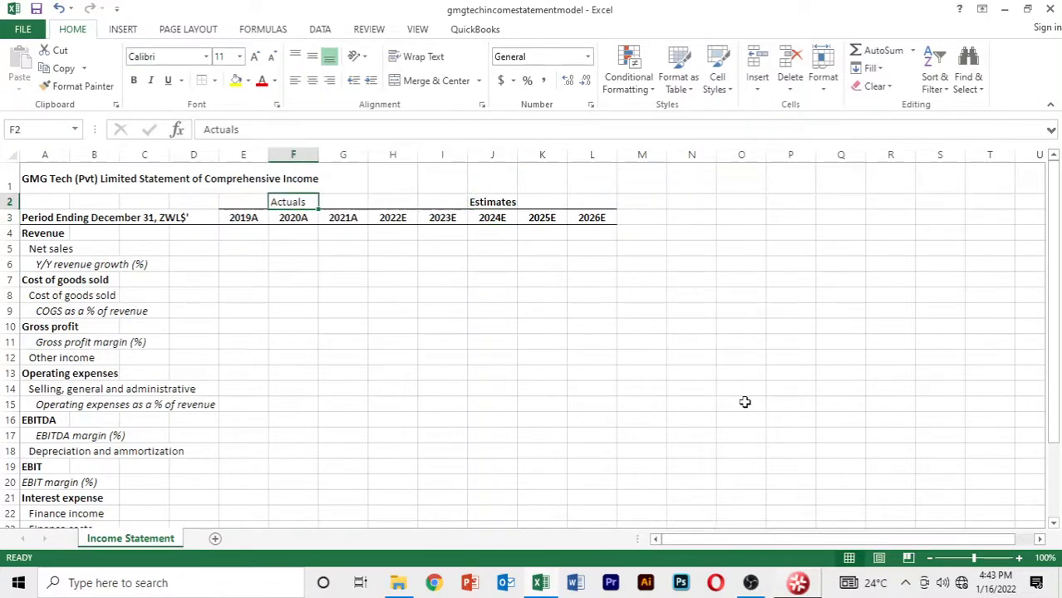
pyautogui.hotkey('ctrl', 'b')
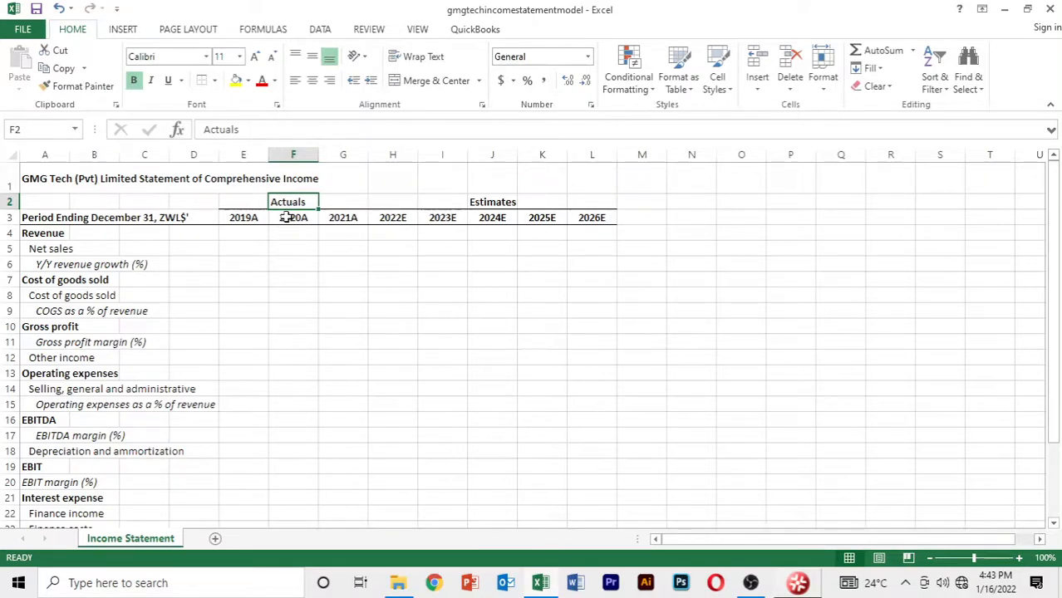
# Set the Actuals label in cell F2 to Left (Indent) horizontal alignment with an indent of 3.
pyautogui.hotkey('ctrl', '1')
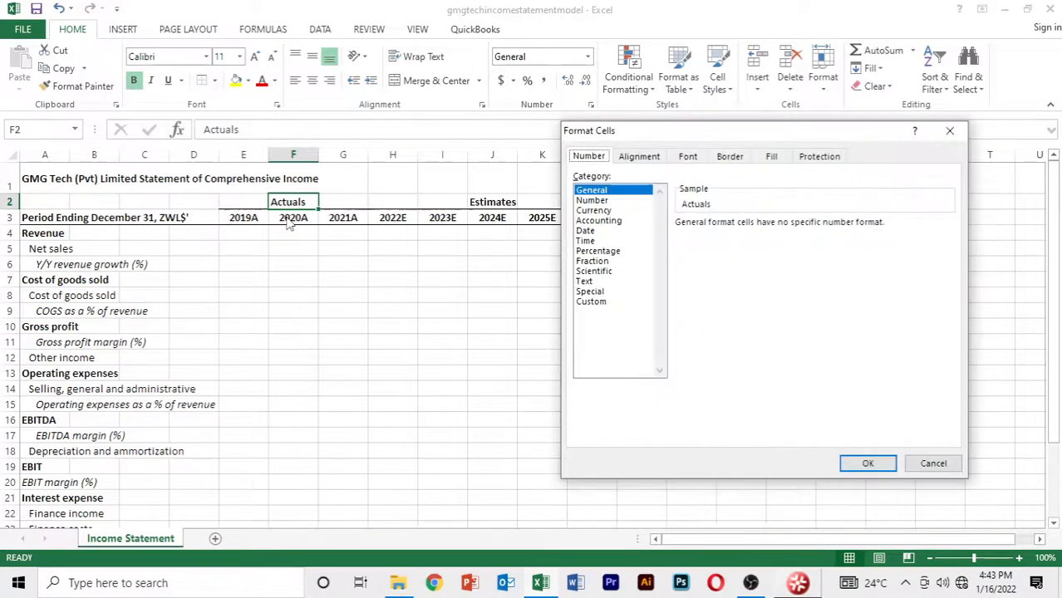
pyautogui.click(639, 157)
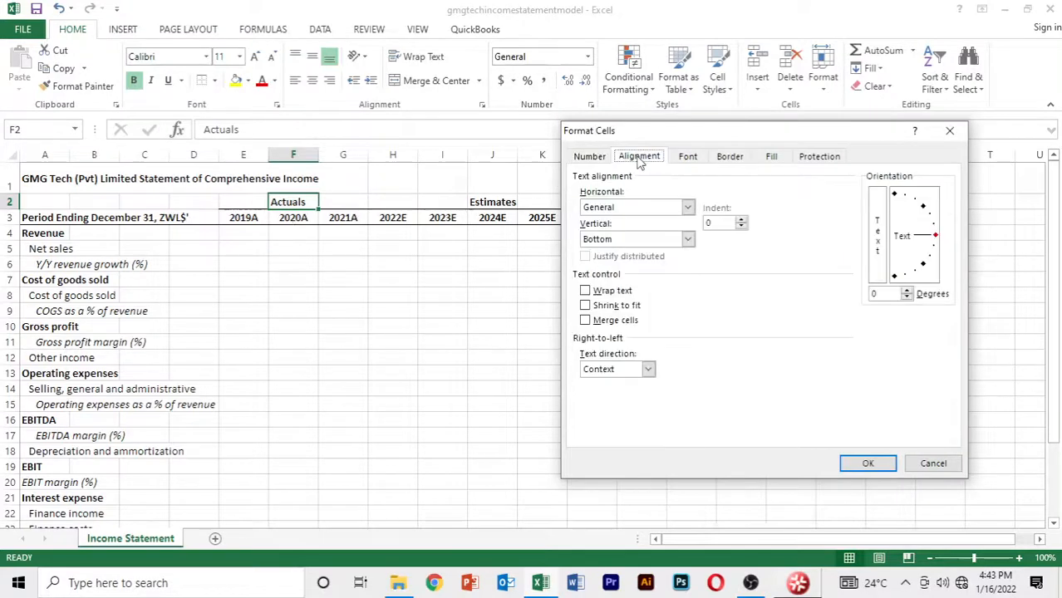
pyautogui.click(688, 208)
pyautogui.click(690, 230)
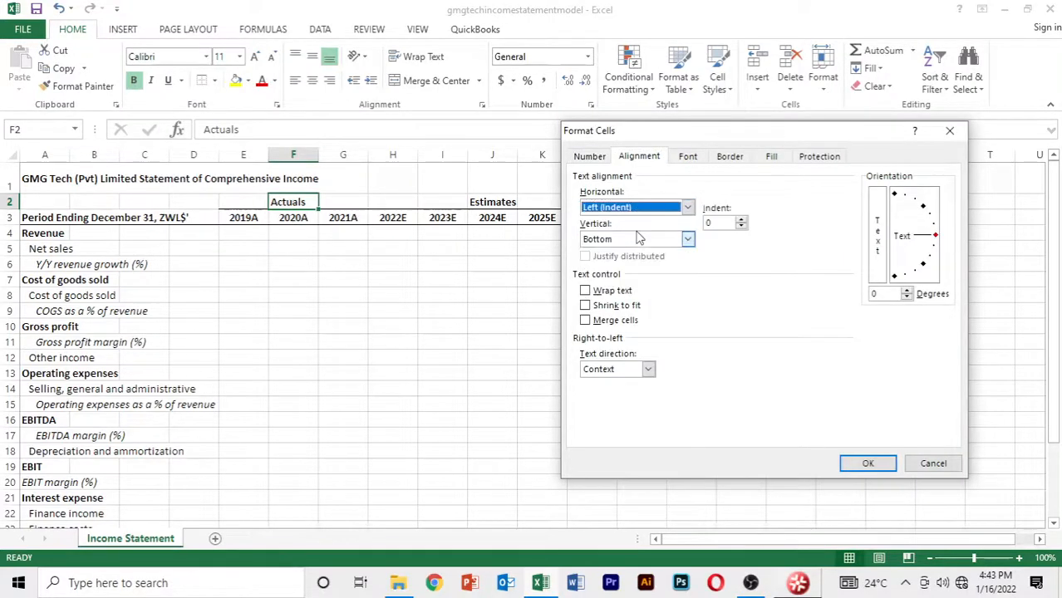
pyautogui.click(740, 221)
pyautogui.click(741, 220)
pyautogui.click(740, 221)
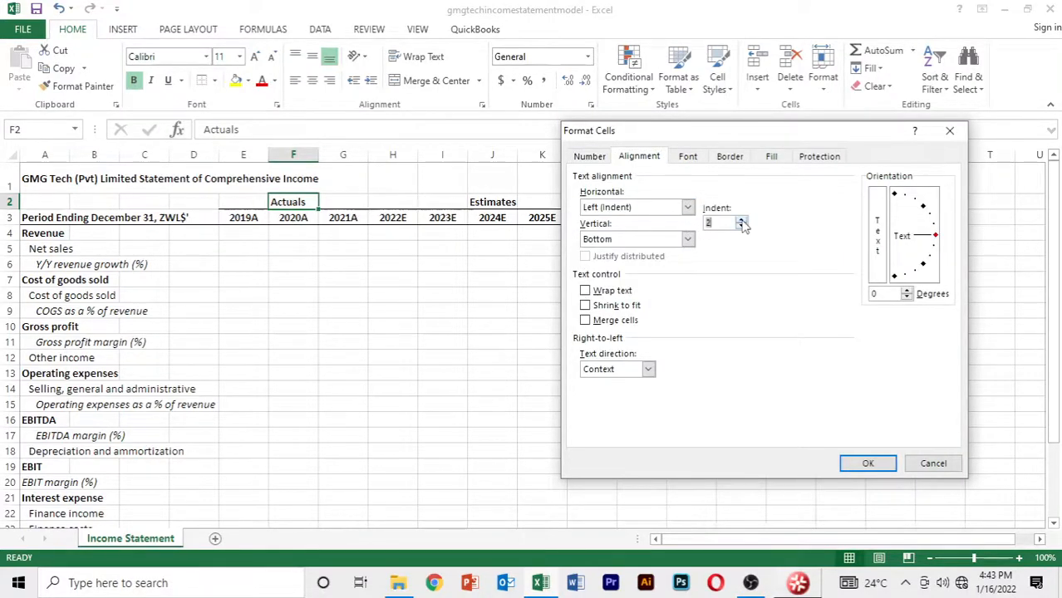
pyautogui.click(871, 462)
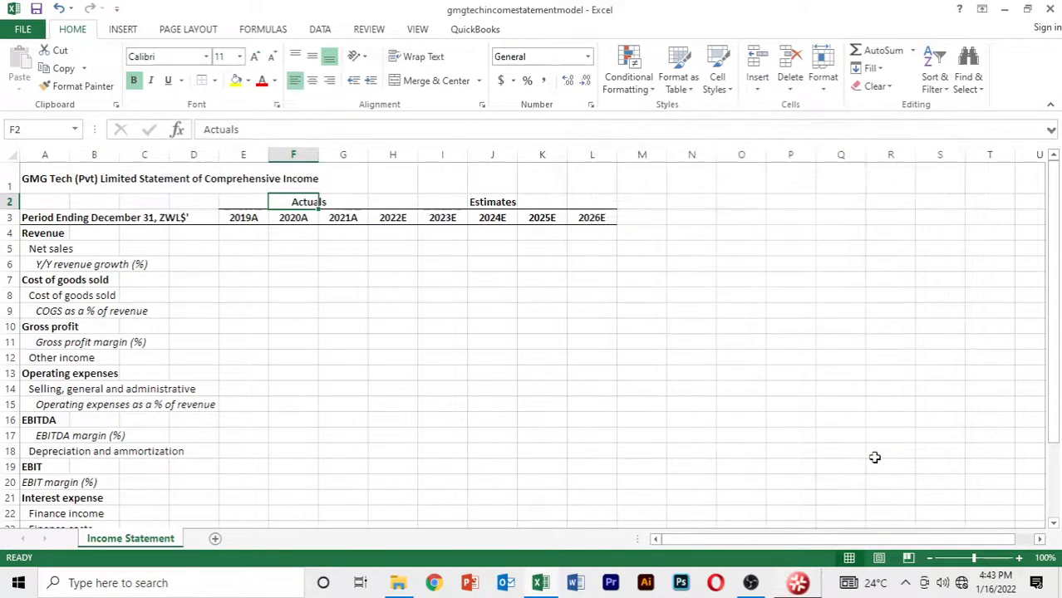
# Review the income statement layout, from the title and period headings down through the line items to the income tax rows.
pyautogui.click(314, 310)
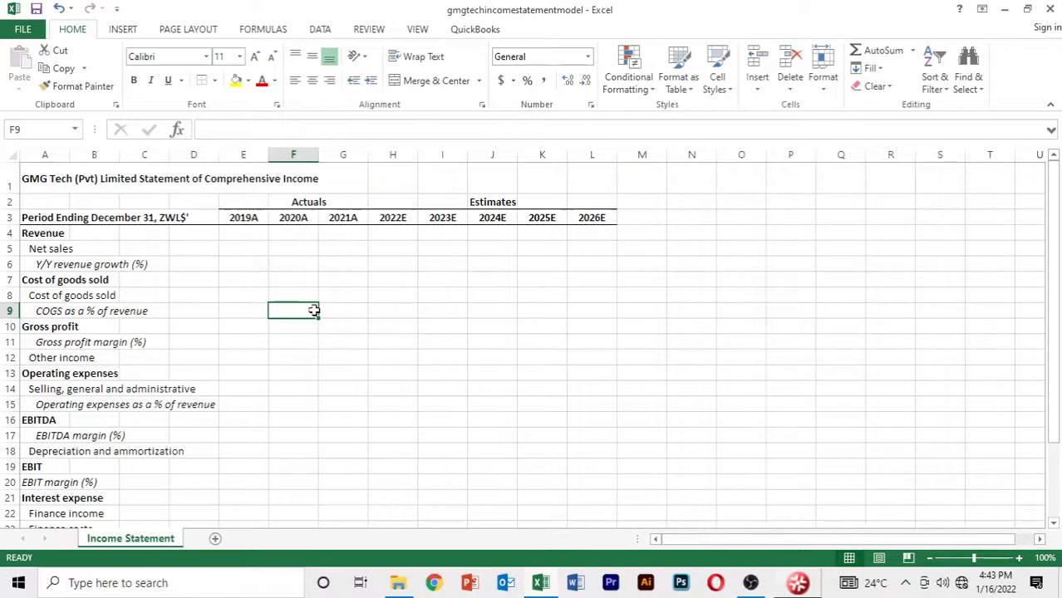
pyautogui.press('Down')
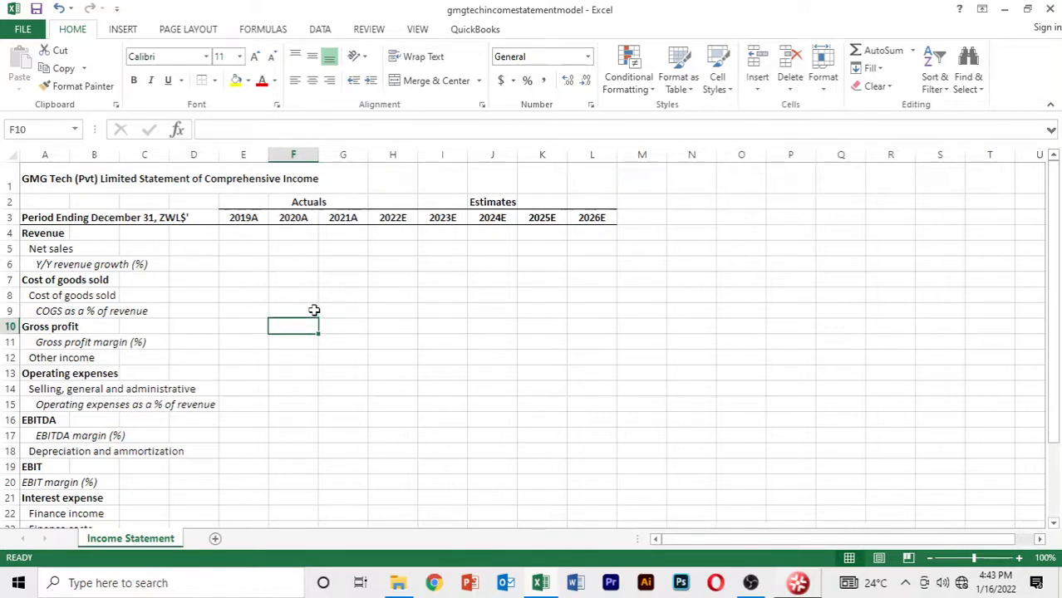
pyautogui.press('Up')
pyautogui.press('Up')
pyautogui.press('Up')
pyautogui.press('Up')
pyautogui.press('Up')
pyautogui.press('Up')
pyautogui.press('Up')
pyautogui.press('Up')
pyautogui.press('Up')
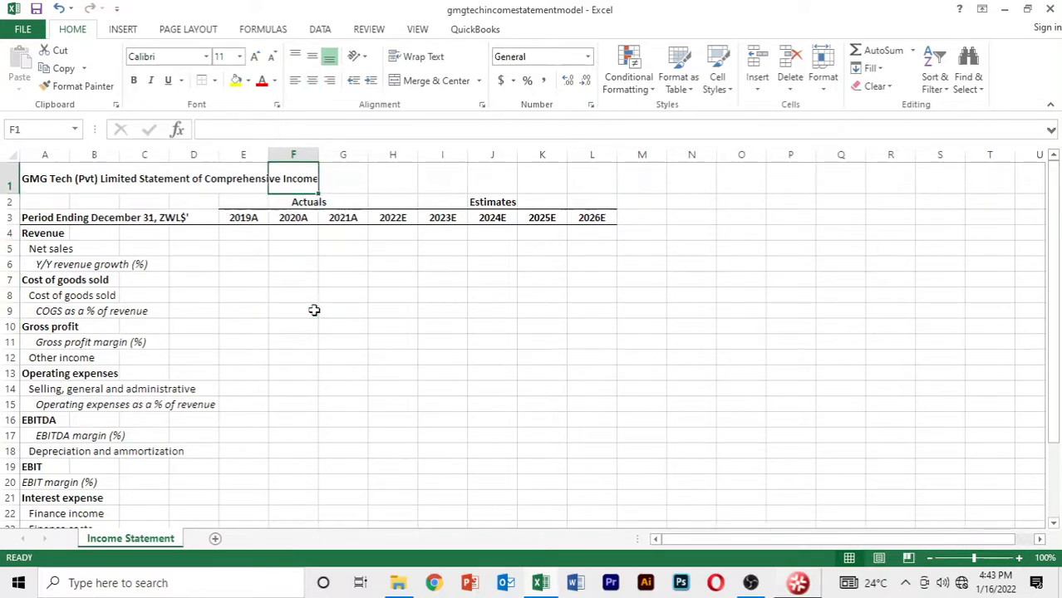
pyautogui.press('Down')
pyautogui.press('Down')
pyautogui.press('Down')
pyautogui.press('Down')
pyautogui.press('Down')
pyautogui.press('Down')
pyautogui.press('Down')
pyautogui.press('Down')
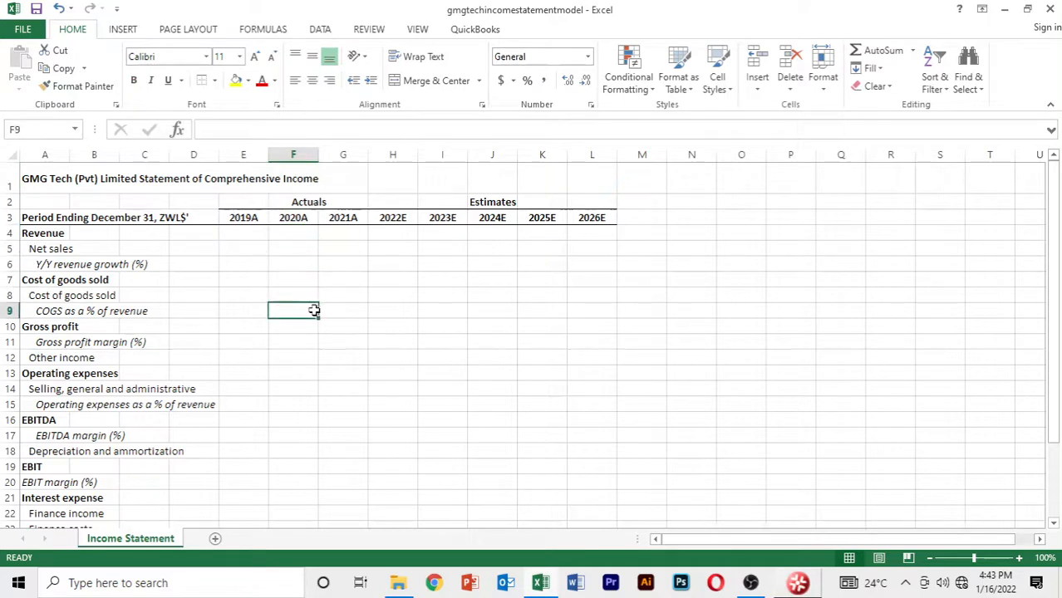
pyautogui.press('Down')
pyautogui.press('Down')
pyautogui.press('Down')
pyautogui.press('Down')
pyautogui.press('Down')
pyautogui.press('Down')
pyautogui.press('Down')
pyautogui.press('Down')
pyautogui.press('Down')
pyautogui.press('Down')
pyautogui.press('Down')
pyautogui.press('Down')
pyautogui.press('Down')
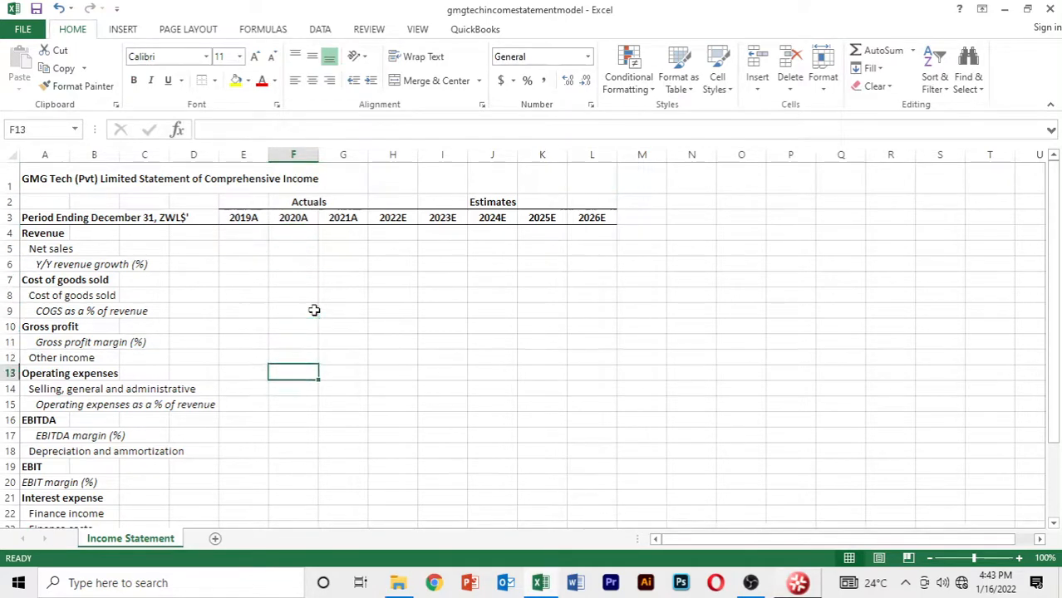
pyautogui.press('Down')
pyautogui.press('Down')
pyautogui.press('Down')
pyautogui.press('Down')
pyautogui.press('Down')
pyautogui.press('Down')
pyautogui.press('Down')
pyautogui.press('Down')
pyautogui.press('Down')
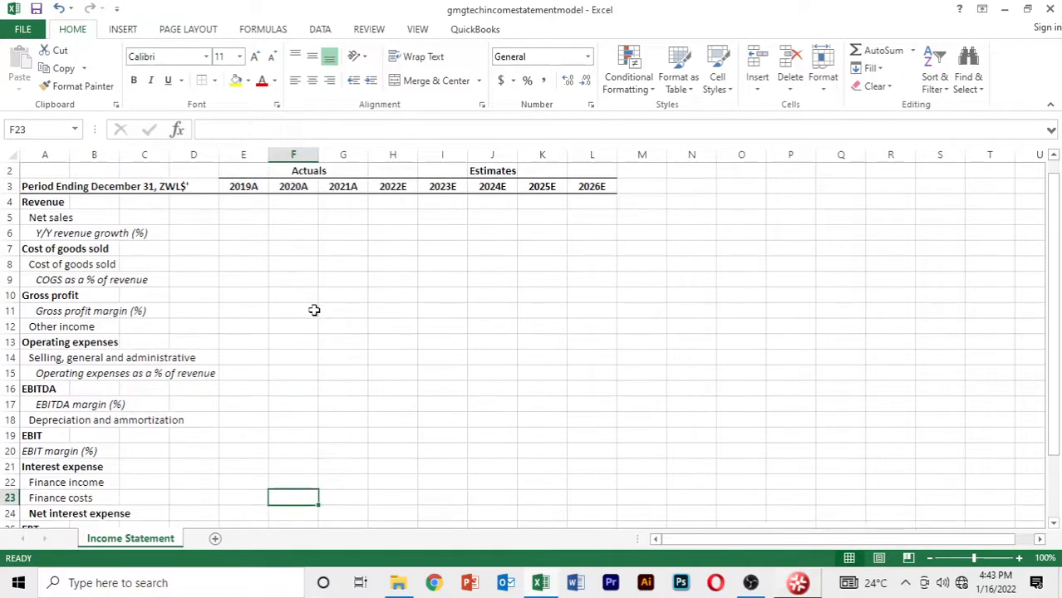
pyautogui.press('Up')
pyautogui.press('Up')
pyautogui.press('Up')
pyautogui.press('Up')
pyautogui.press('Up')
pyautogui.press('Up')
pyautogui.press('Up')
pyautogui.press('Up')
pyautogui.press('Up')
pyautogui.press('Up')
pyautogui.press('Up')
pyautogui.press('Up')
pyautogui.press('Up')
pyautogui.press('Up')
pyautogui.press('Up')
pyautogui.press('Up')
pyautogui.press('Up')
pyautogui.press('Up')
pyautogui.press('Up')
pyautogui.press('Up')
pyautogui.press('Up')
pyautogui.press('Up')
pyautogui.press('Up')
pyautogui.press('Up')
pyautogui.press('Up')
pyautogui.press('Up')
pyautogui.press('Up')
pyautogui.press('Up')
pyautogui.press('Up')
pyautogui.press('Up')
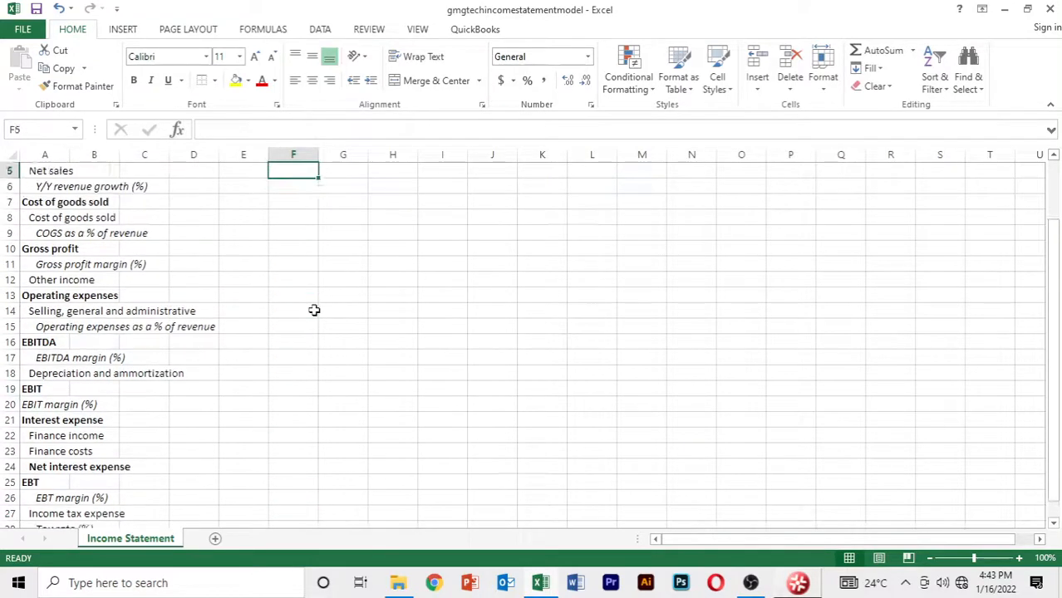
pyautogui.press('Down')
pyautogui.press('Down')
pyautogui.press('Down')
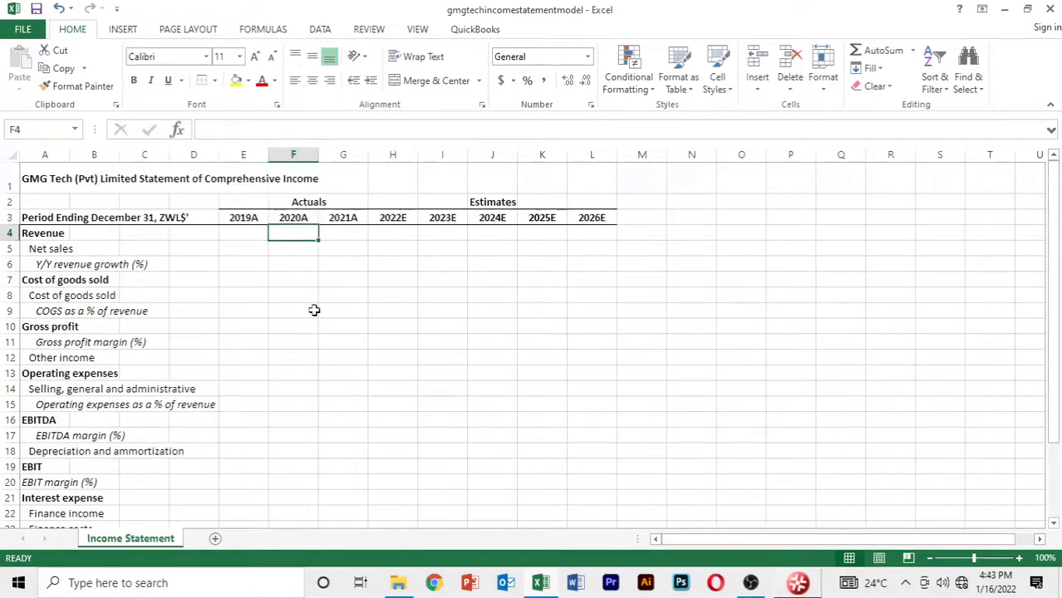
pyautogui.press('Left')
pyautogui.press('Left')
pyautogui.press('Left')
pyautogui.press('Left')
pyautogui.press('Left')
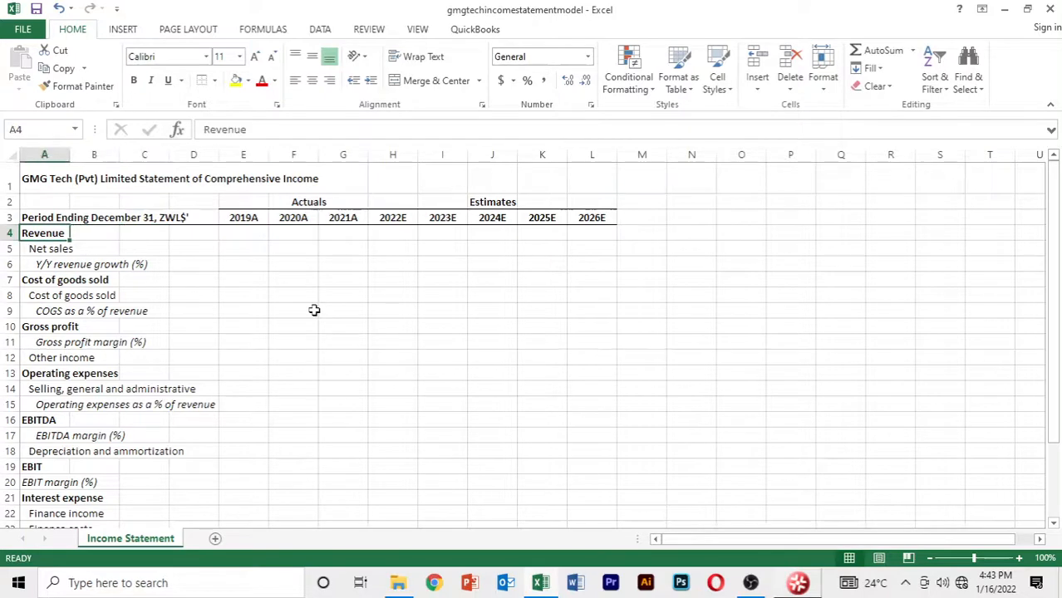
# Browse the income statement's line items from Revenue down to EBT and back up, checking how the heading rows scroll.
pyautogui.press('Down')
pyautogui.press('Down')
pyautogui.press('Down')
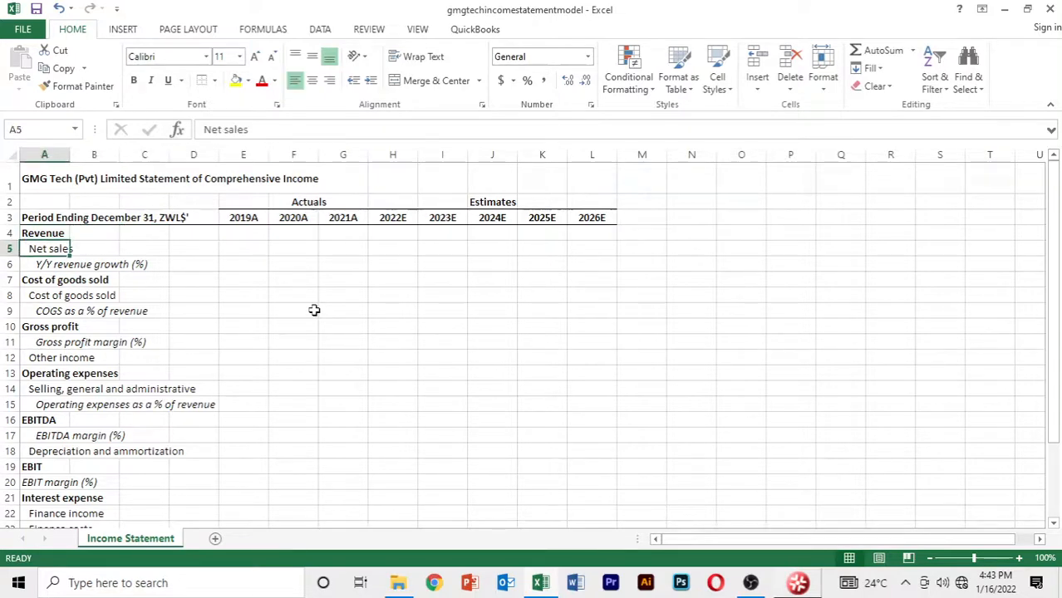
pyautogui.press('Up')
pyautogui.press('Up')
pyautogui.press('Up')
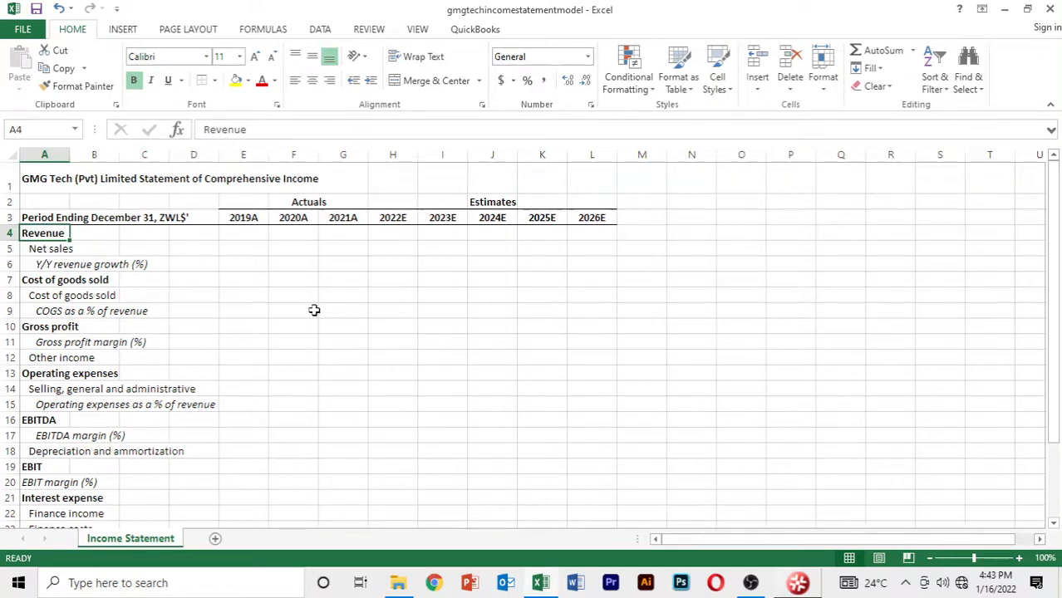
pyautogui.press('Down')
pyautogui.press('Down')
pyautogui.press('Down')
pyautogui.press('Down')
pyautogui.press('Down')
pyautogui.press('Down')
pyautogui.press('Down')
pyautogui.press('Down')
pyautogui.press('Down')
pyautogui.press('Down')
pyautogui.press('Down')
pyautogui.press('Down')
pyautogui.press('Down')
pyautogui.press('Down')
pyautogui.press('Down')
pyautogui.press('Down')
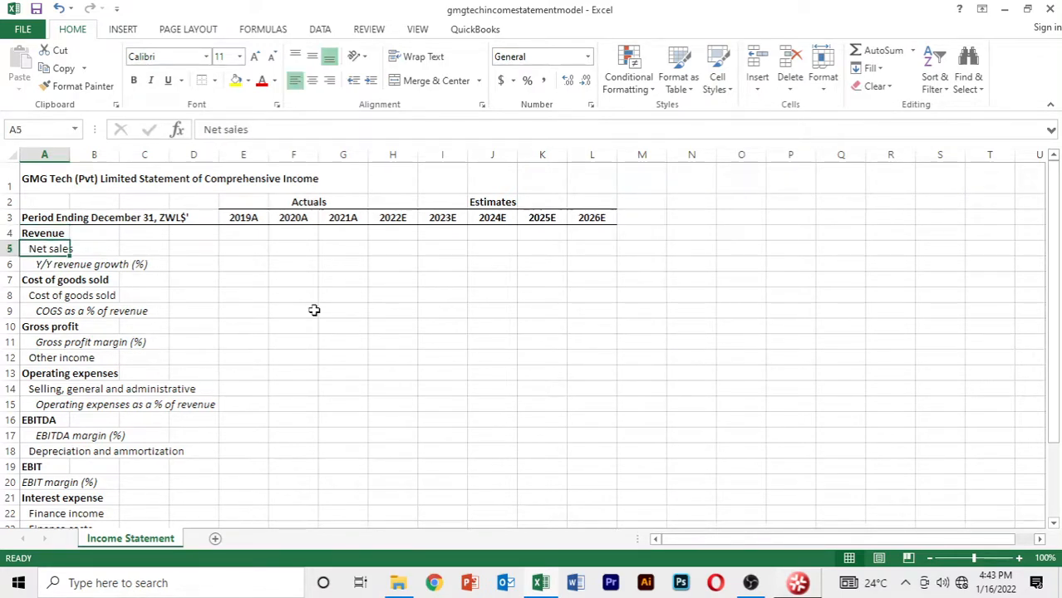
pyautogui.press('Down')
pyautogui.press('Down')
pyautogui.press('Down')
pyautogui.press('Down')
pyautogui.press('Down')
pyautogui.press('Down')
pyautogui.press('Down')
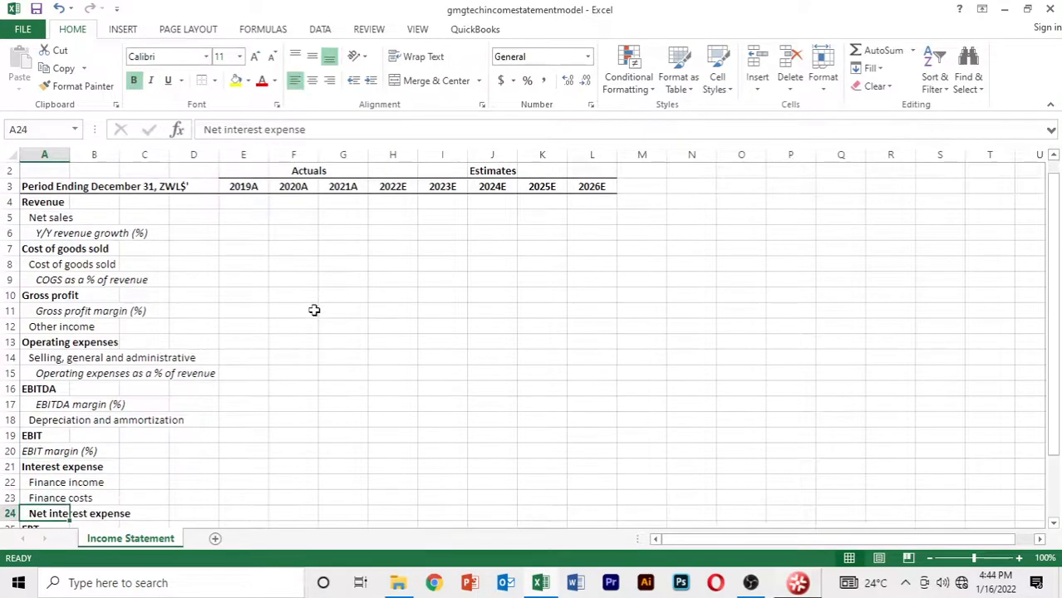
pyautogui.press('Up')
pyautogui.press('Up')
pyautogui.press('Up')
pyautogui.press('Up')
pyautogui.press('Up')
pyautogui.press('Up')
pyautogui.press('Up')
pyautogui.press('Up')
pyautogui.press('Up')
pyautogui.press('Up')
pyautogui.press('Up')
pyautogui.press('Up')
pyautogui.press('Up')
pyautogui.press('Up')
pyautogui.press('Up')
pyautogui.press('Up')
pyautogui.press('Up')
pyautogui.press('Up')
pyautogui.press('Up')
pyautogui.press('Up')
pyautogui.press('Up')
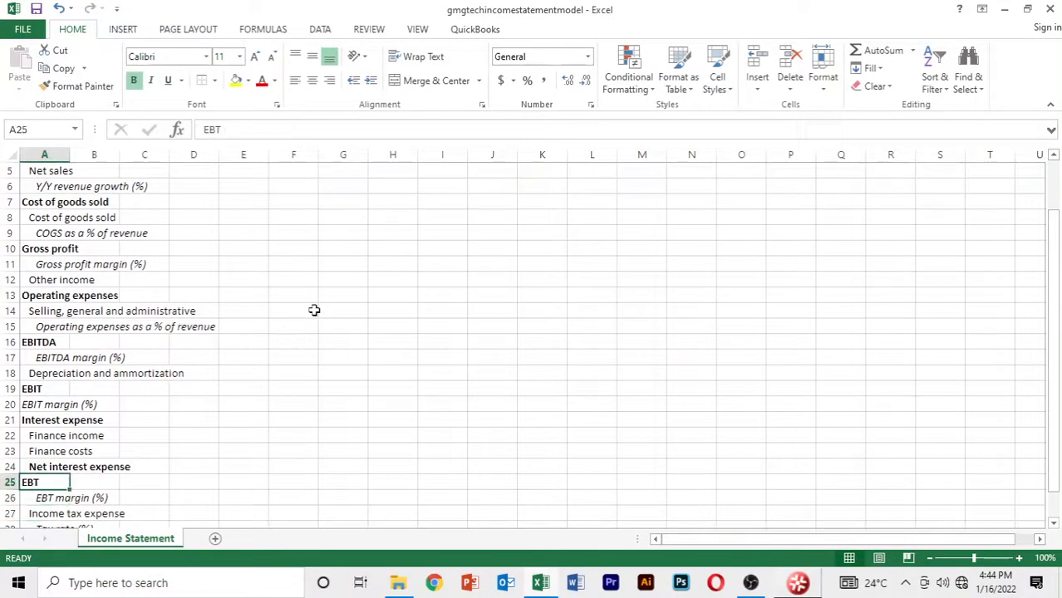
# Freeze the panes at cell A4, the Revenue row, to lock the title and year headings in rows 1 to 3.
pyautogui.press('Down')
pyautogui.press('Down')
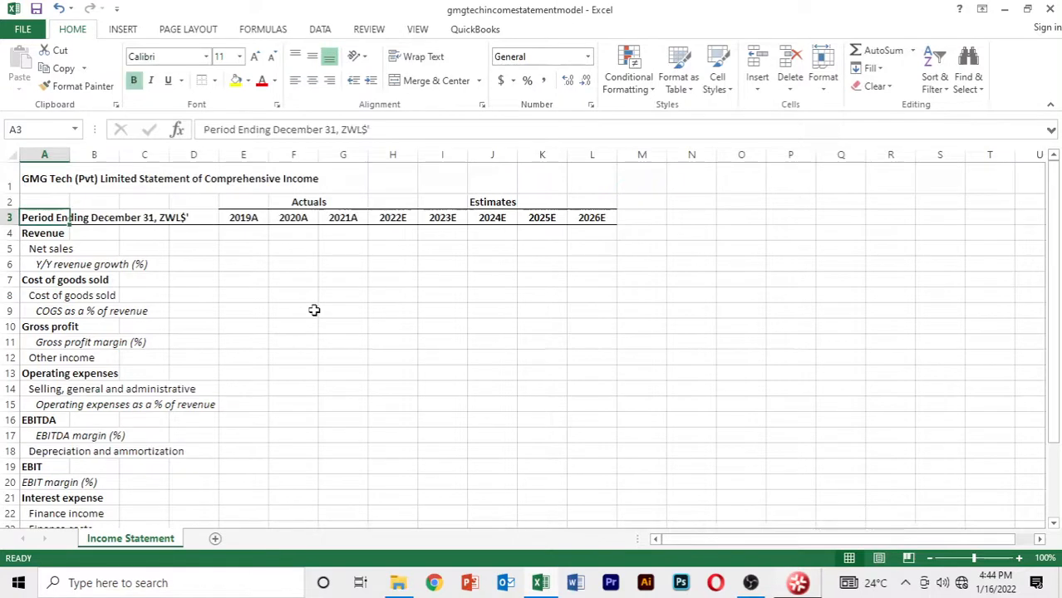
pyautogui.press('Down')
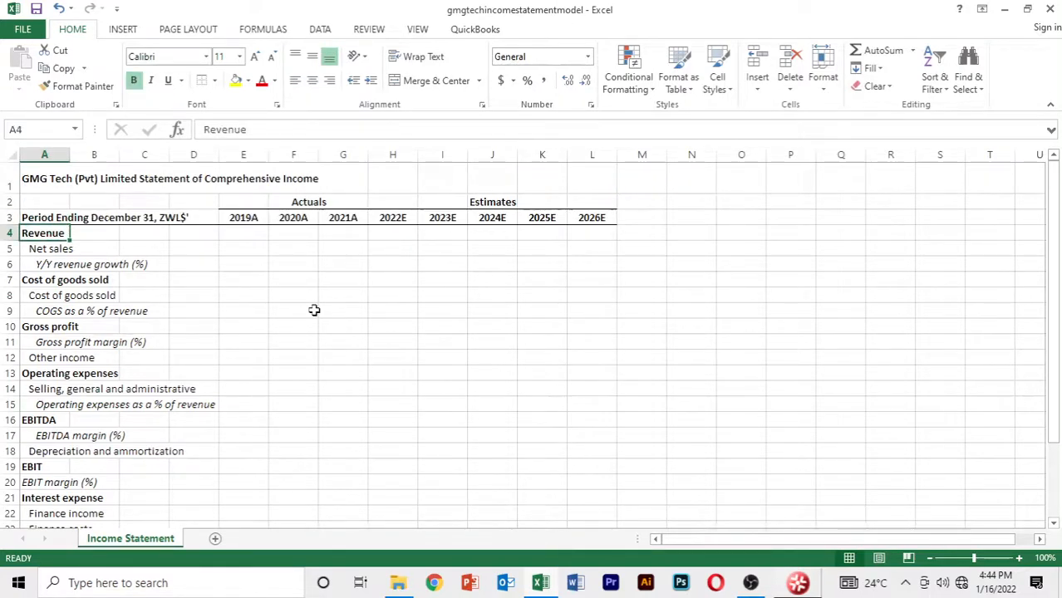
pyautogui.press('alt')
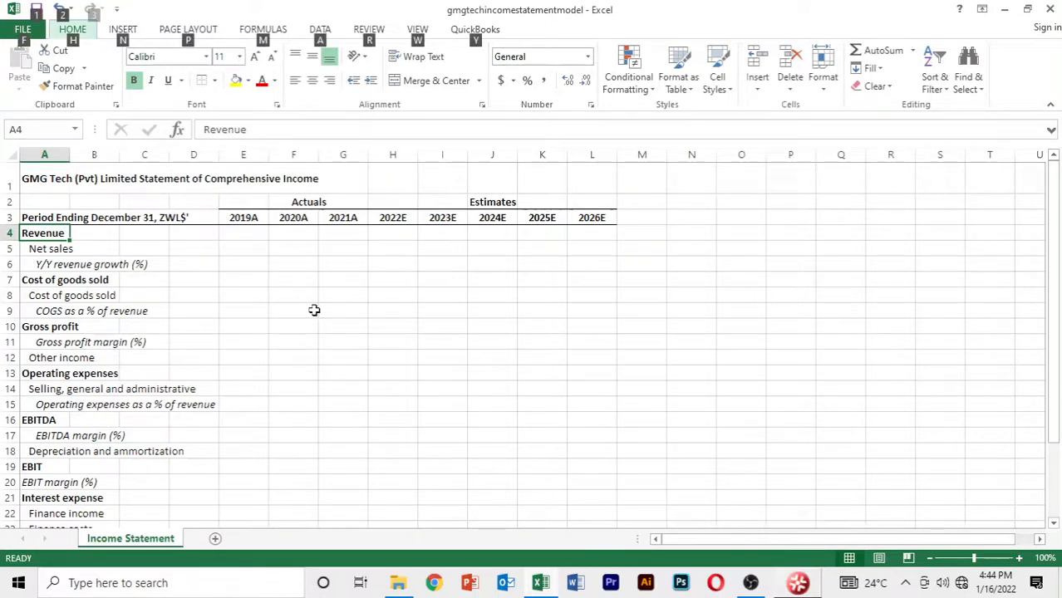
pyautogui.press('w')
pyautogui.press('f')
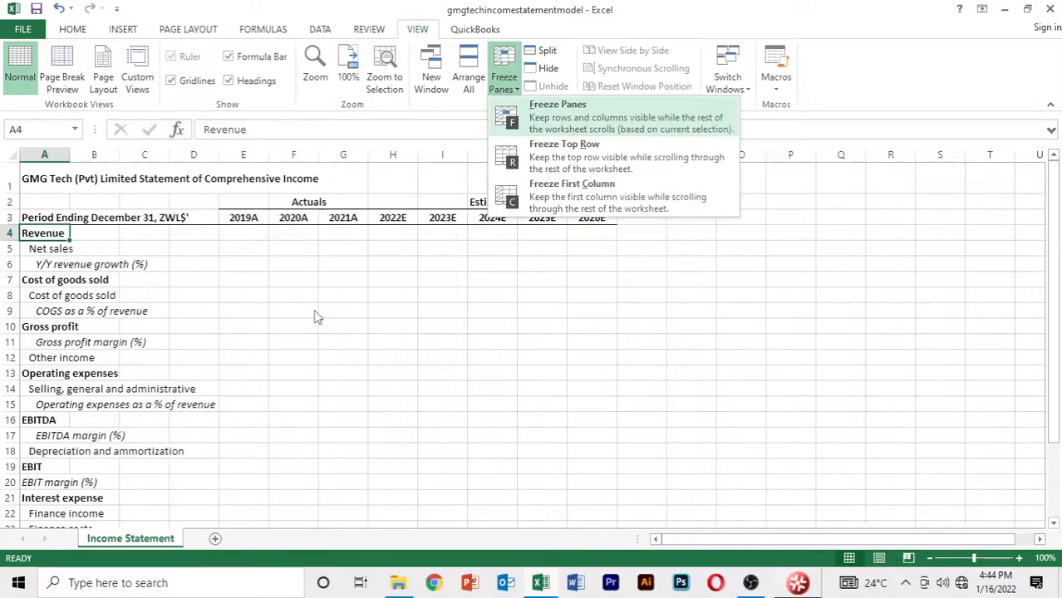
pyautogui.press('f')
# Check the frozen heading rows by moving through the line items past Net income, back to the title, and down again.
pyautogui.press('Down')
pyautogui.press('Down')
pyautogui.press('Down')
pyautogui.press('Down')
pyautogui.press('Down')
pyautogui.press('Down')
pyautogui.press('Down')
pyautogui.press('Down')
pyautogui.press('Down')
pyautogui.press('Down')
pyautogui.press('Down')
pyautogui.press('Down')
pyautogui.press('Down')
pyautogui.press('Down')
pyautogui.press('Down')
pyautogui.press('Down')
pyautogui.press('Down')
pyautogui.press('Down')
pyautogui.press('Down')
pyautogui.press('Down')
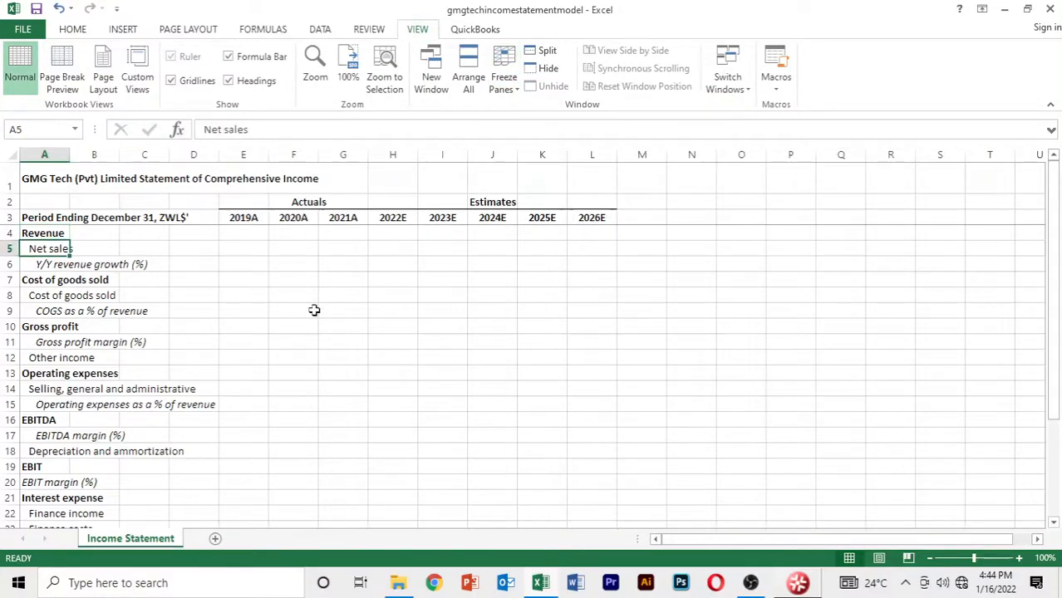
pyautogui.press('Down')
pyautogui.press('Down')
pyautogui.press('Down')
pyautogui.press('Down')
pyautogui.press('Down')
pyautogui.press('Down')
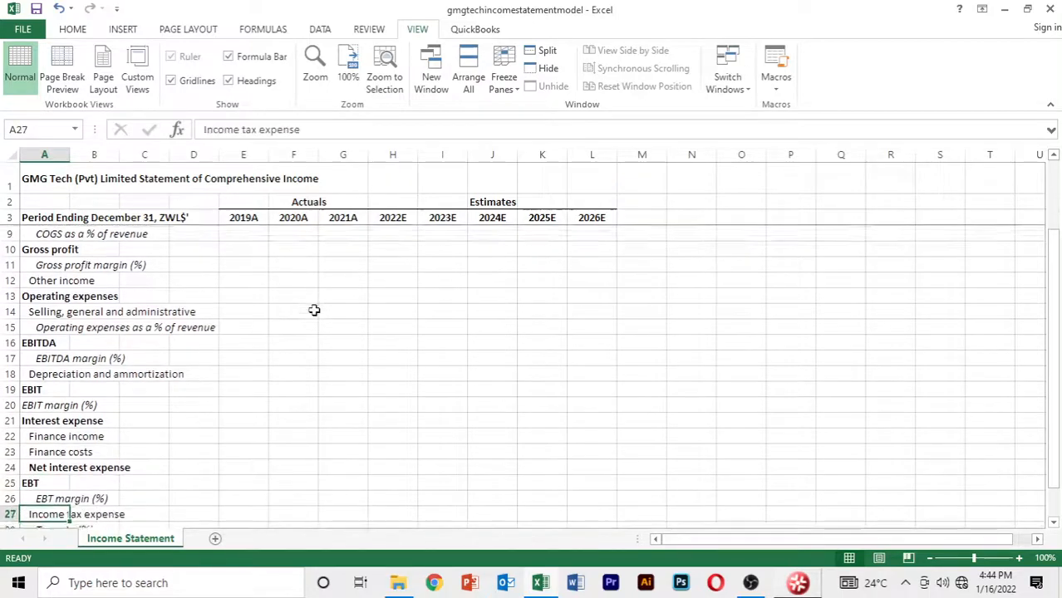
pyautogui.press('Down')
pyautogui.press('Down')
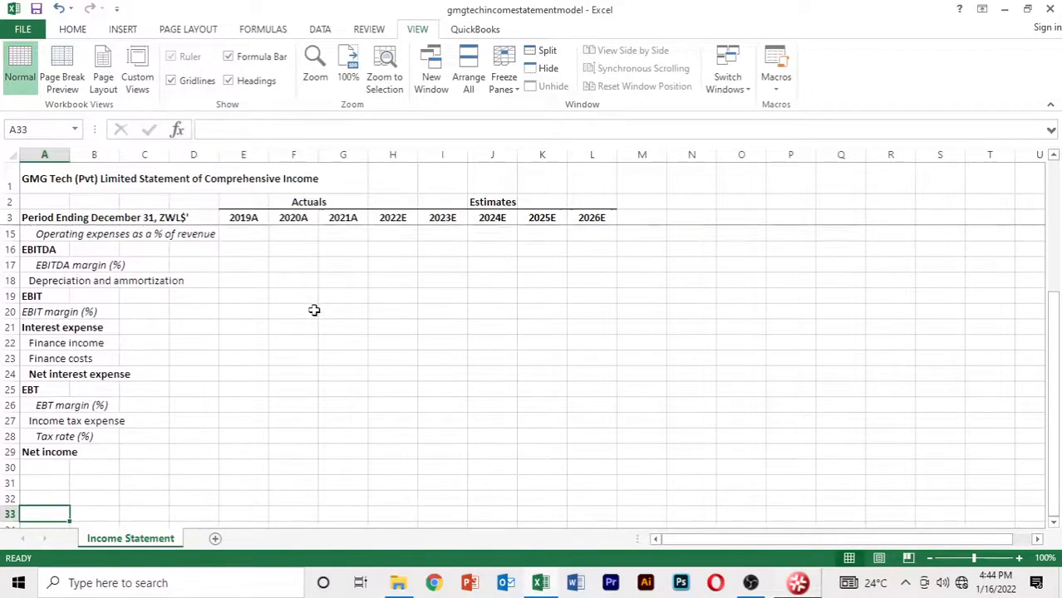
pyautogui.press('Up')
pyautogui.press('Up')
pyautogui.press('Up')
pyautogui.press('Up')
pyautogui.press('Up')
pyautogui.press('Up')
pyautogui.press('Up')
pyautogui.press('Up')
pyautogui.press('Up')
pyautogui.press('Up')
pyautogui.press('Up')
pyautogui.press('Up')
pyautogui.press('Up')
pyautogui.press('Up')
pyautogui.press('Up')
pyautogui.press('Up')
pyautogui.press('Up')
pyautogui.press('Up')
pyautogui.press('Up')
pyautogui.press('Up')
pyautogui.press('Up')
pyautogui.press('Up')
pyautogui.press('Up')
pyautogui.press('Up')
pyautogui.press('Up')
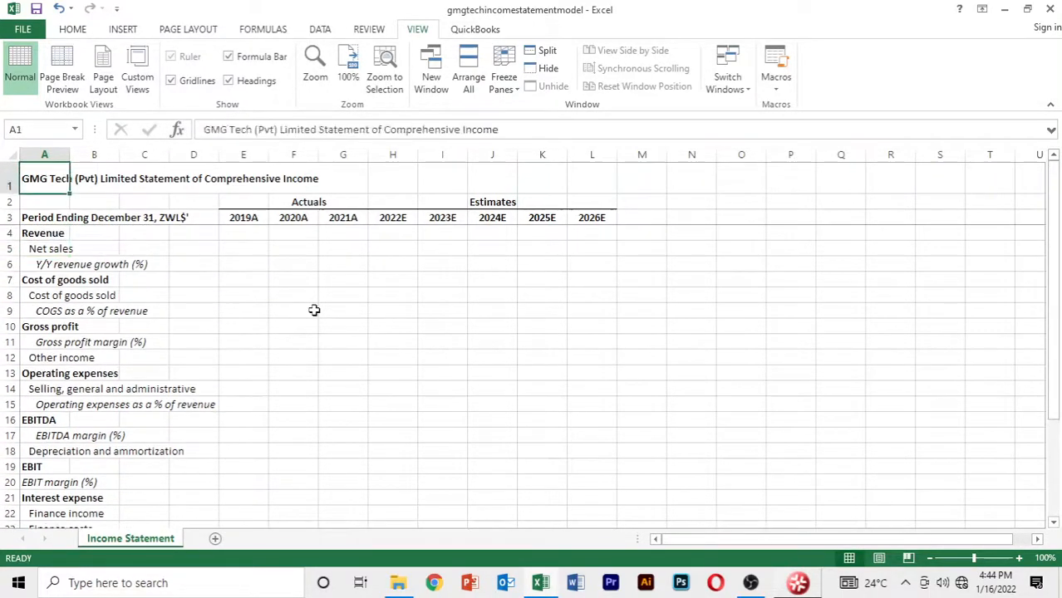
pyautogui.press('Down')
pyautogui.press('Down')
pyautogui.press('Down')
pyautogui.press('Down')
pyautogui.press('Down')
pyautogui.press('Down')
pyautogui.press('Down')
pyautogui.press('Down')
pyautogui.press('Down')
pyautogui.press('Down')
pyautogui.press('Down')
pyautogui.press('Down')
pyautogui.press('Down')
pyautogui.press('Down')
pyautogui.press('Down')
pyautogui.press('Down')
pyautogui.press('Down')
pyautogui.press('Down')
pyautogui.press('Down')
pyautogui.press('Down')
pyautogui.press('Down')
pyautogui.press('Down')
pyautogui.press('Down')
pyautogui.press('Down')
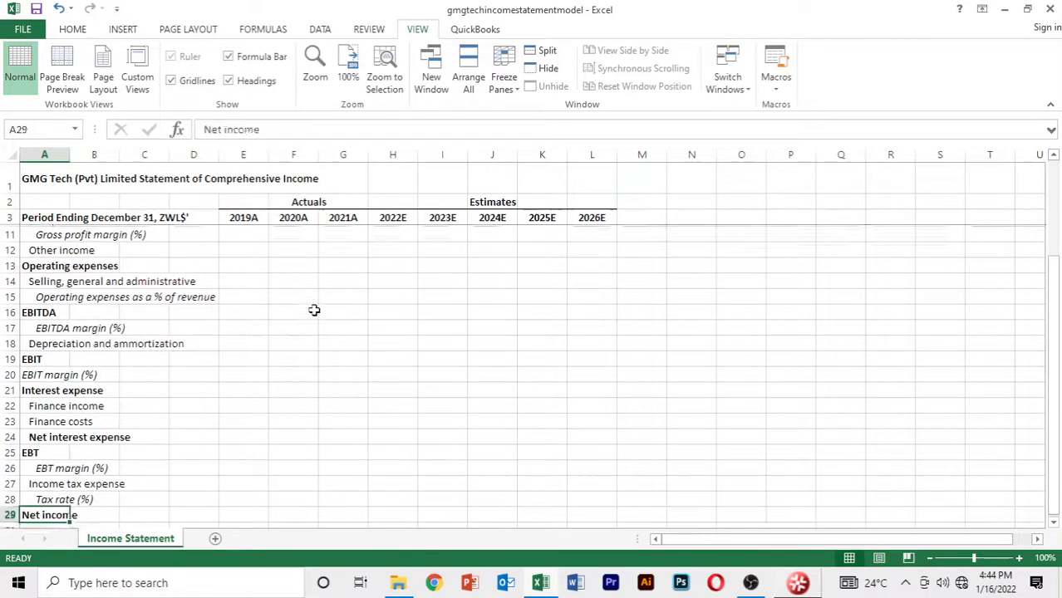
# Check the frozen title and year headings by moving back up the line items from Net income to the title.
pyautogui.press('Up')
pyautogui.press('Up')
pyautogui.press('Up')
pyautogui.press('Up')
pyautogui.press('Up')
pyautogui.press('Up')
pyautogui.press('Up')
pyautogui.press('Up')
pyautogui.press('Up')
pyautogui.press('Up')
pyautogui.press('Up')
pyautogui.press('Up')
pyautogui.press('Up')
pyautogui.press('Up')
pyautogui.press('Up')
pyautogui.press('Up')
pyautogui.press('Up')
pyautogui.press('Up')
pyautogui.press('Up')
pyautogui.press('Up')
pyautogui.press('Up')
pyautogui.press('Up')
pyautogui.press('Up')
pyautogui.press('Up')
pyautogui.press('Up')
pyautogui.press('Up')
pyautogui.press('Up')
pyautogui.press('Up')
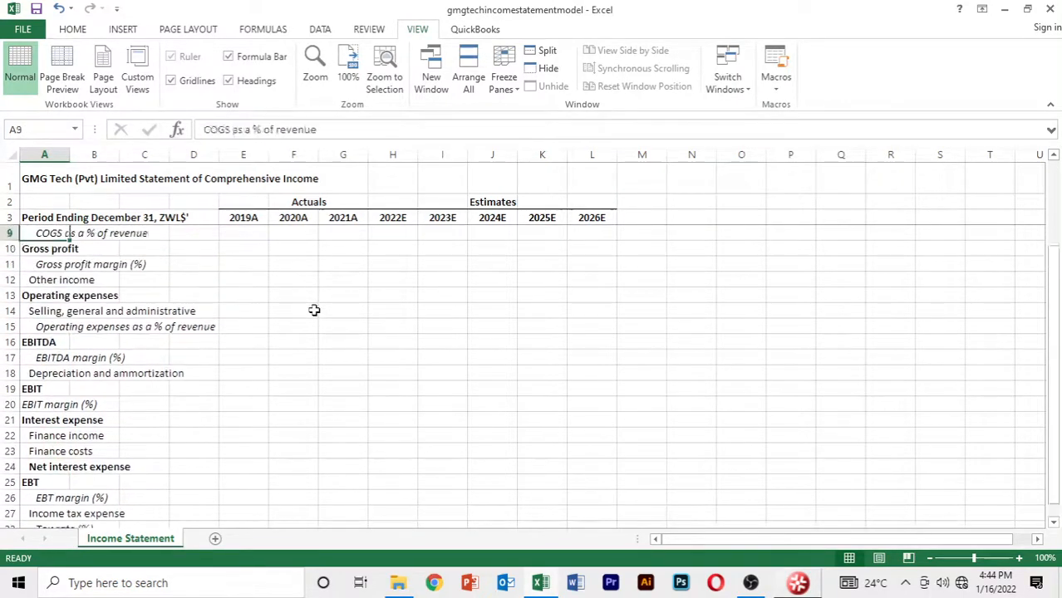
# Enter the Revenue actuals in row 4: 3671250 for 2019A, 3970085 for 2020A and 3610605 for 2021A.
pyautogui.press('Down')
pyautogui.press('Down')
pyautogui.press('Down')
pyautogui.press('Right')
pyautogui.press('Right')
pyautogui.press('Right')
pyautogui.press('Right')
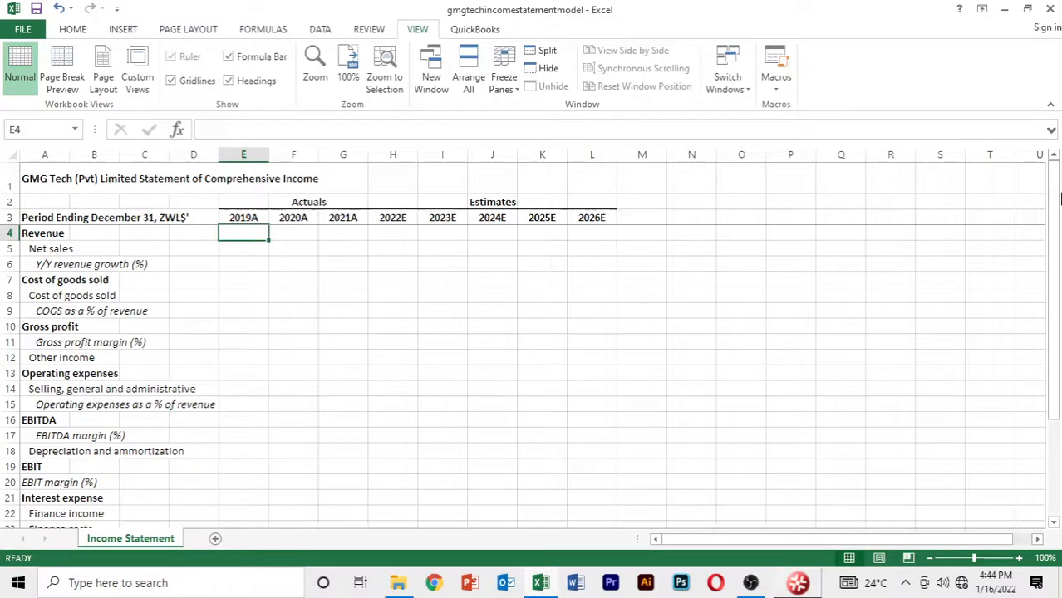
pyautogui.write('3671')
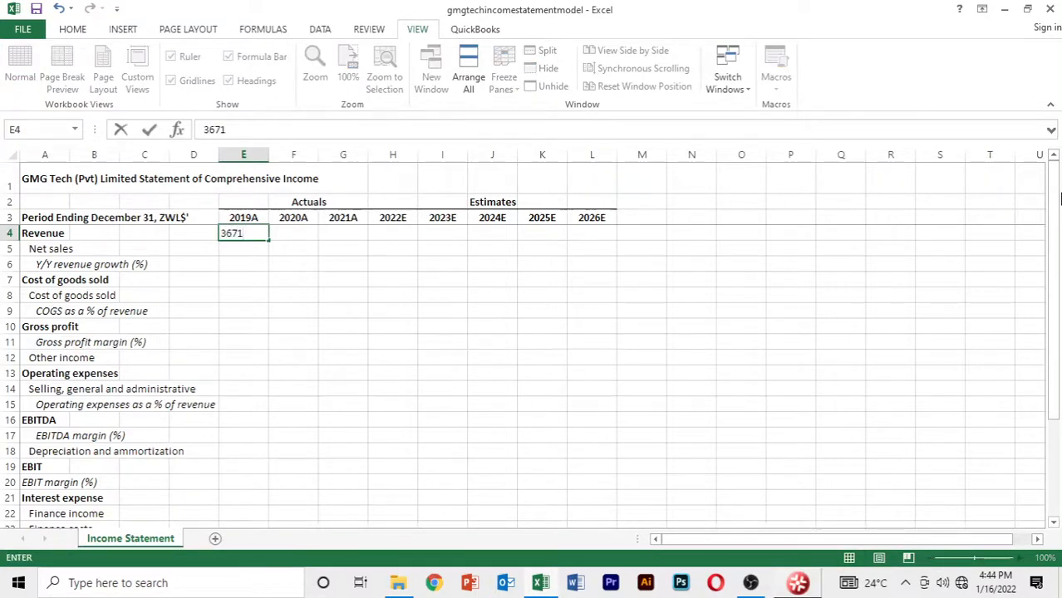
pyautogui.write('250')
pyautogui.press('Return')
pyautogui.press('Up')
pyautogui.press('Right')
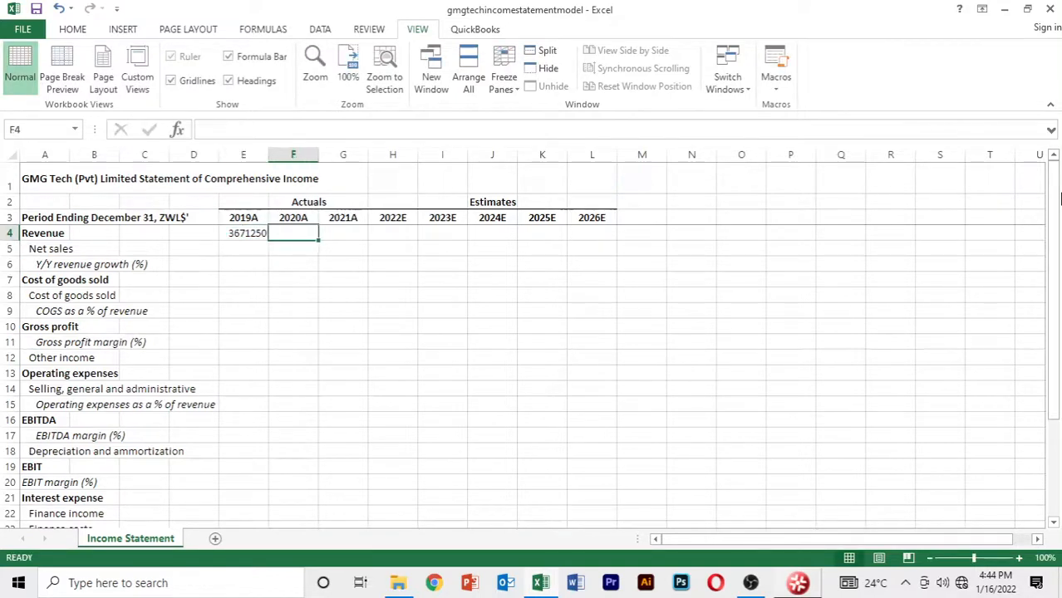
pyautogui.write('397')
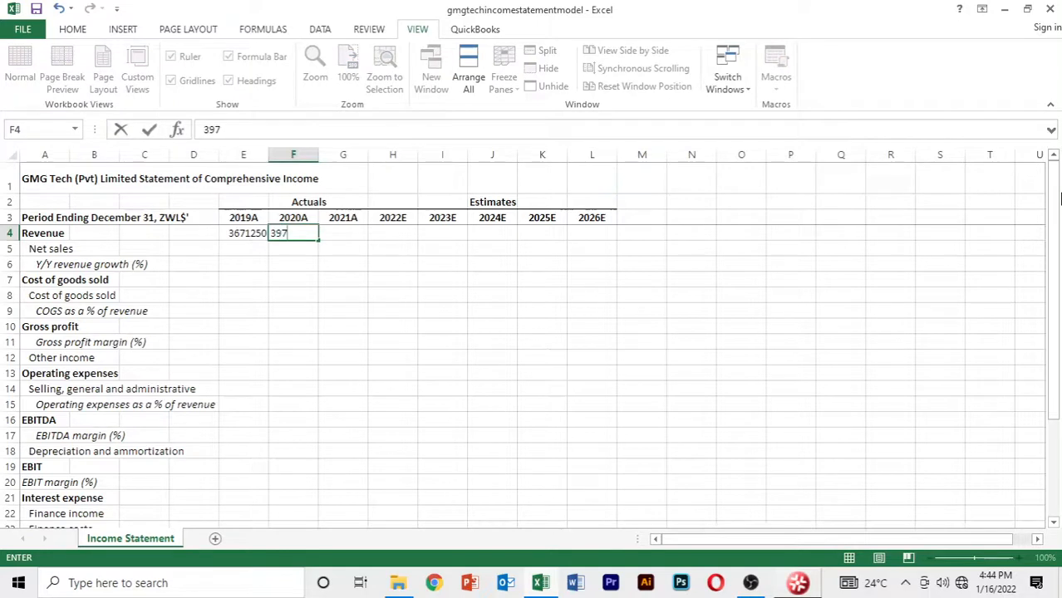
pyautogui.write('0085')
pyautogui.press('Tab')
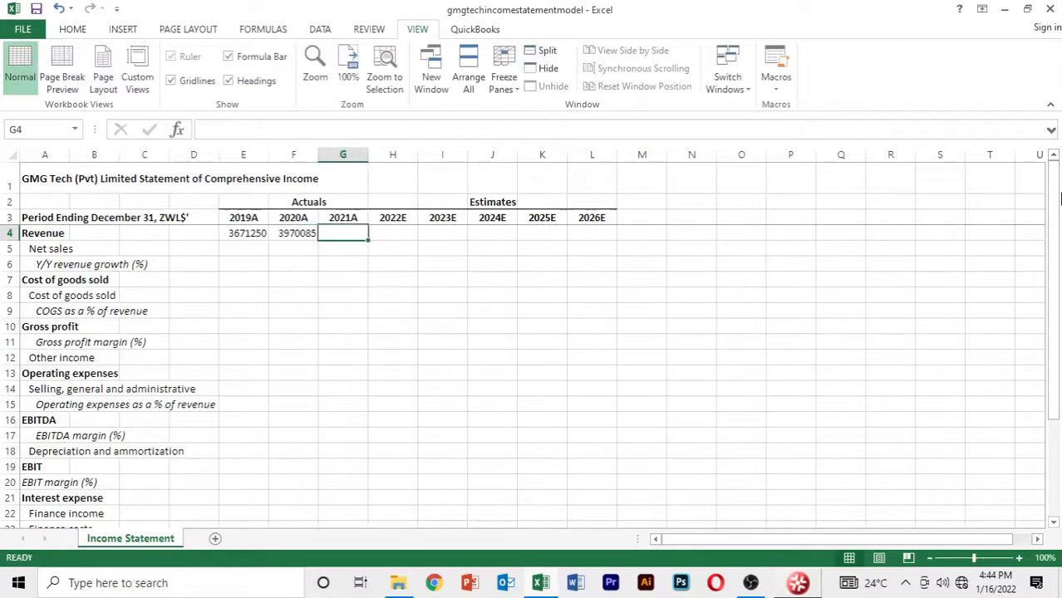
pyautogui.write('3610')
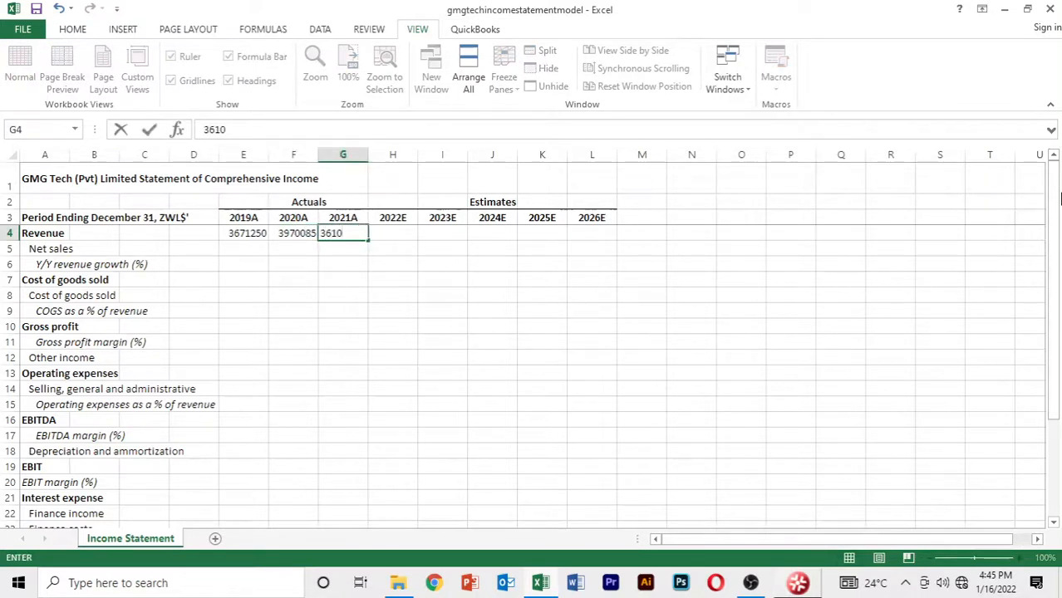
pyautogui.write('605')
pyautogui.press('Return')
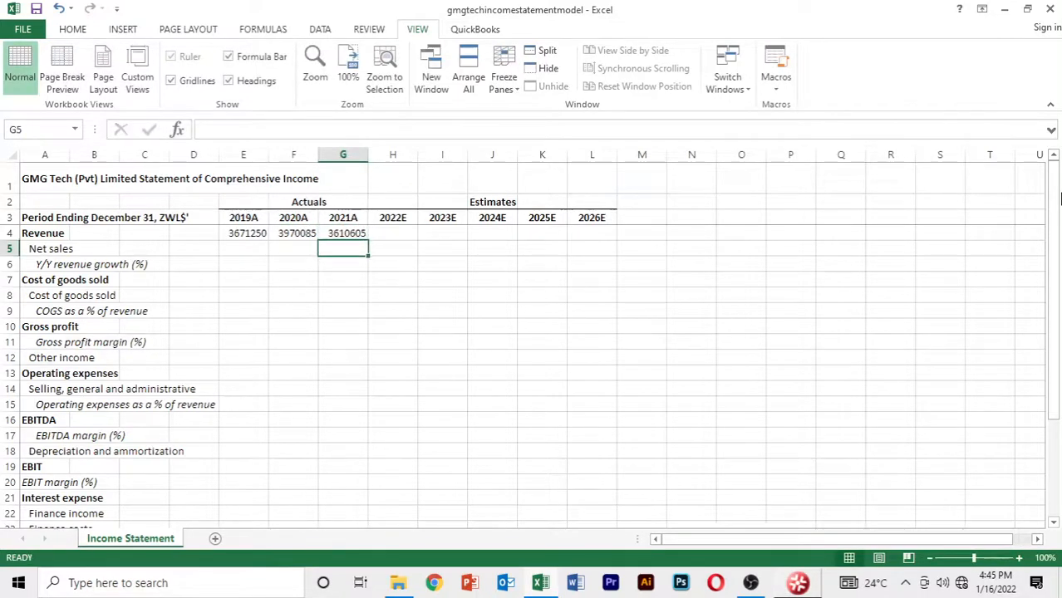
# Enter the Cost of goods sold actuals in row 8: 1793898 for 2019A, 1936691 for 2020A and 845645 for 2021A.
pyautogui.press('Down')
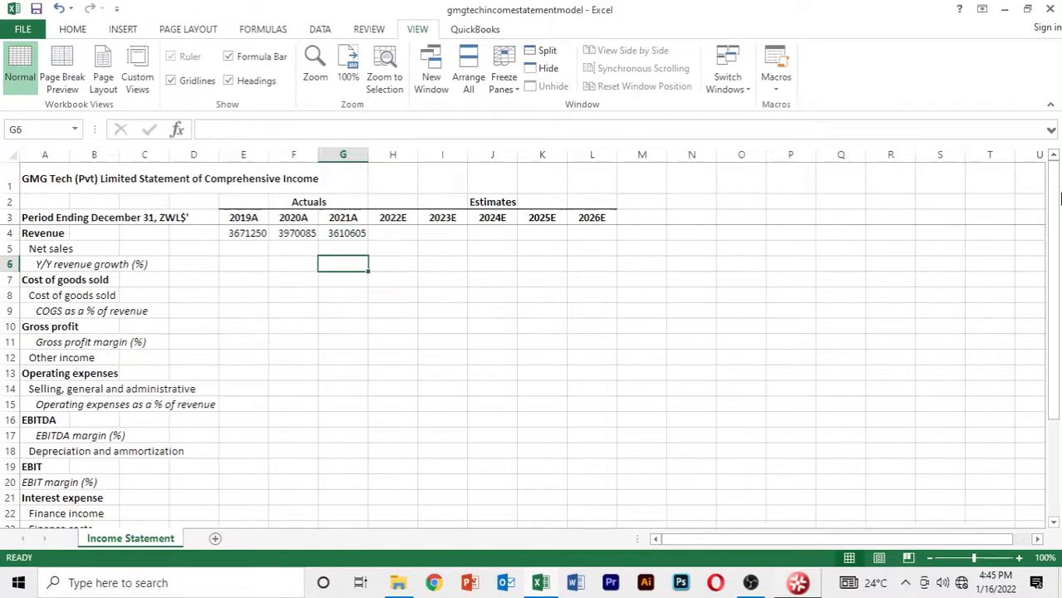
pyautogui.press('Down')
pyautogui.press('Down')
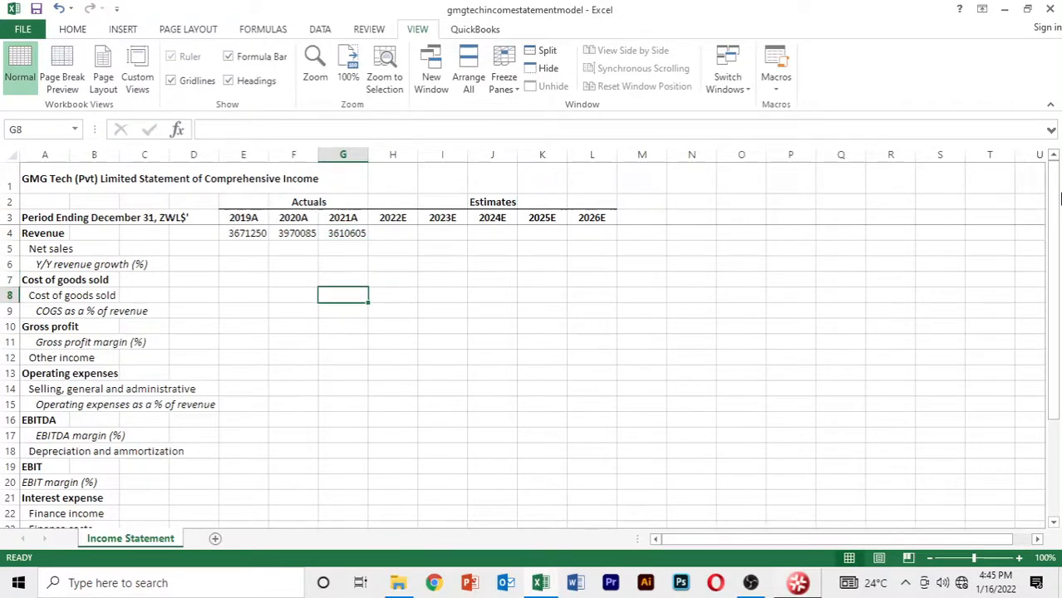
pyautogui.press('Left')
pyautogui.press('Left')
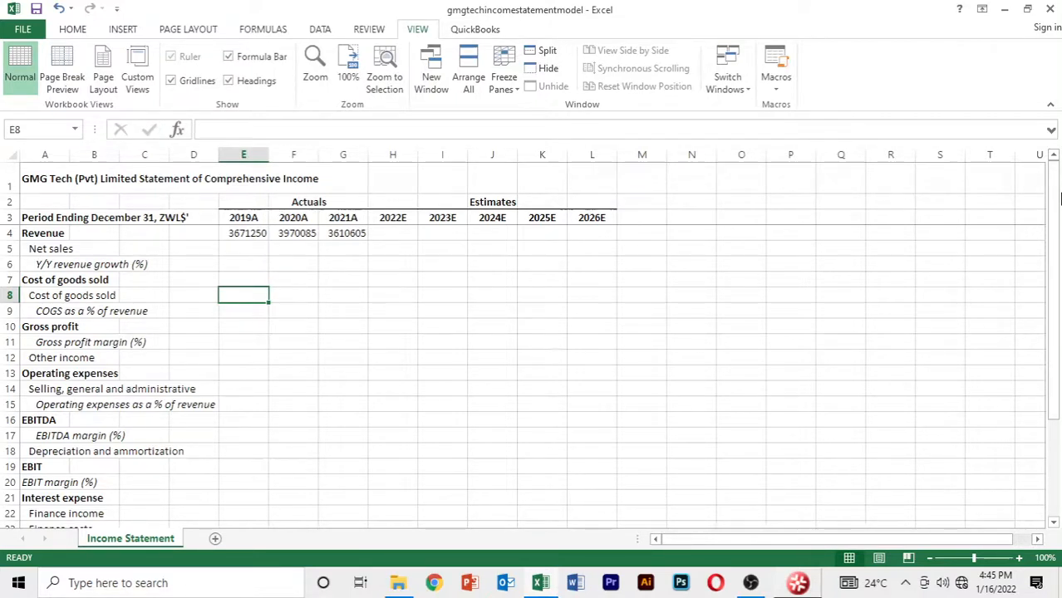
pyautogui.write('1793')
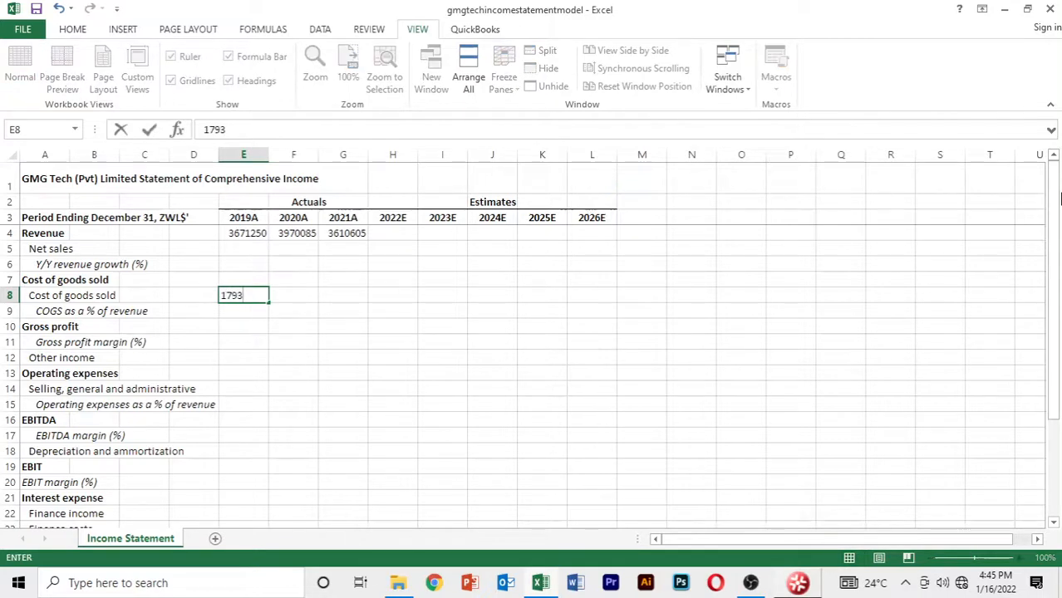
pyautogui.write('898')
pyautogui.press('Tab')
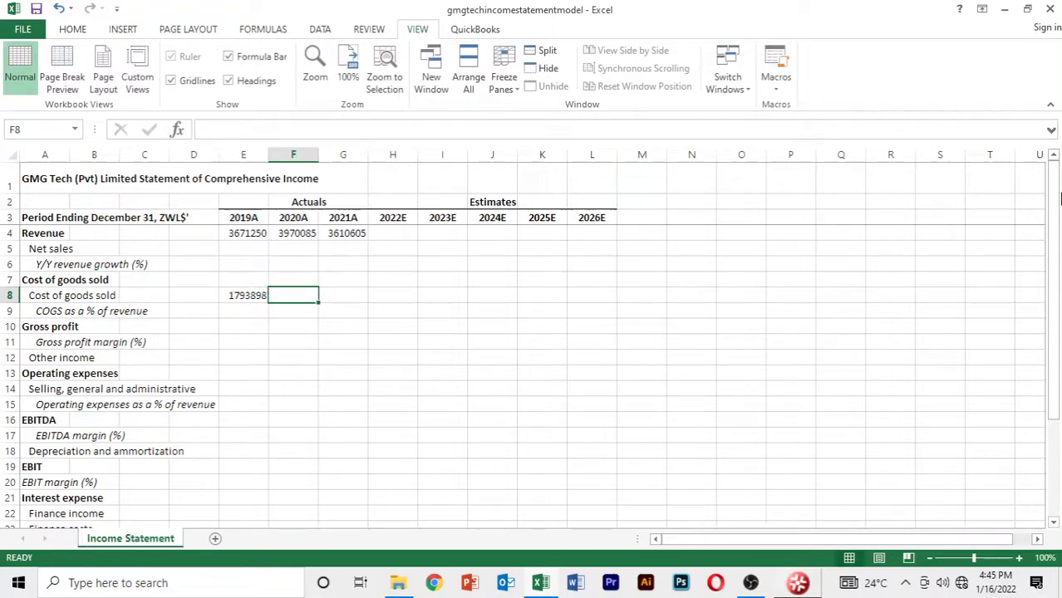
pyautogui.write('1936')
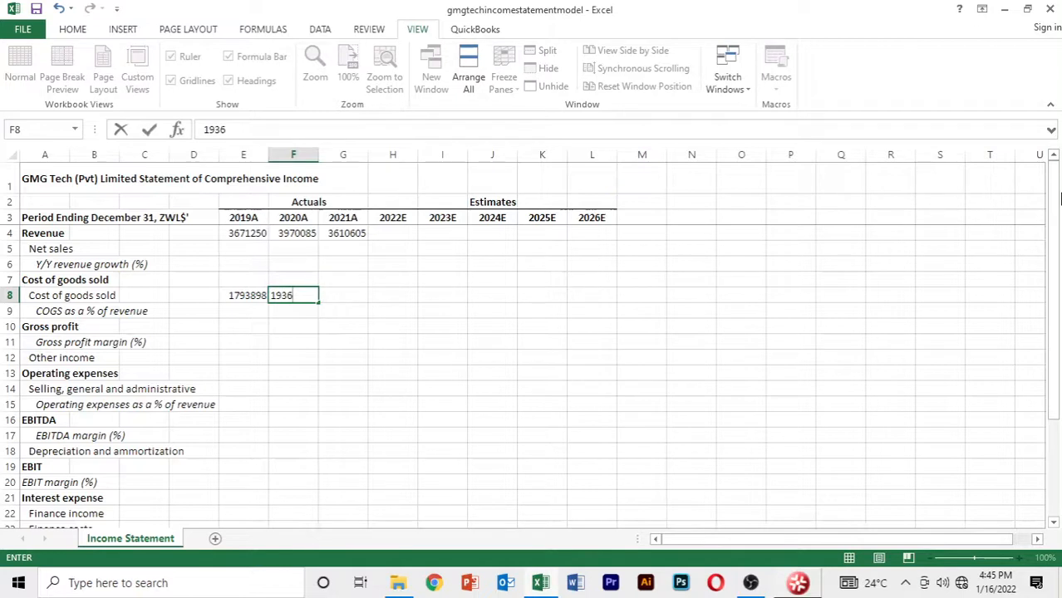
pyautogui.write('691')
pyautogui.press('Tab')
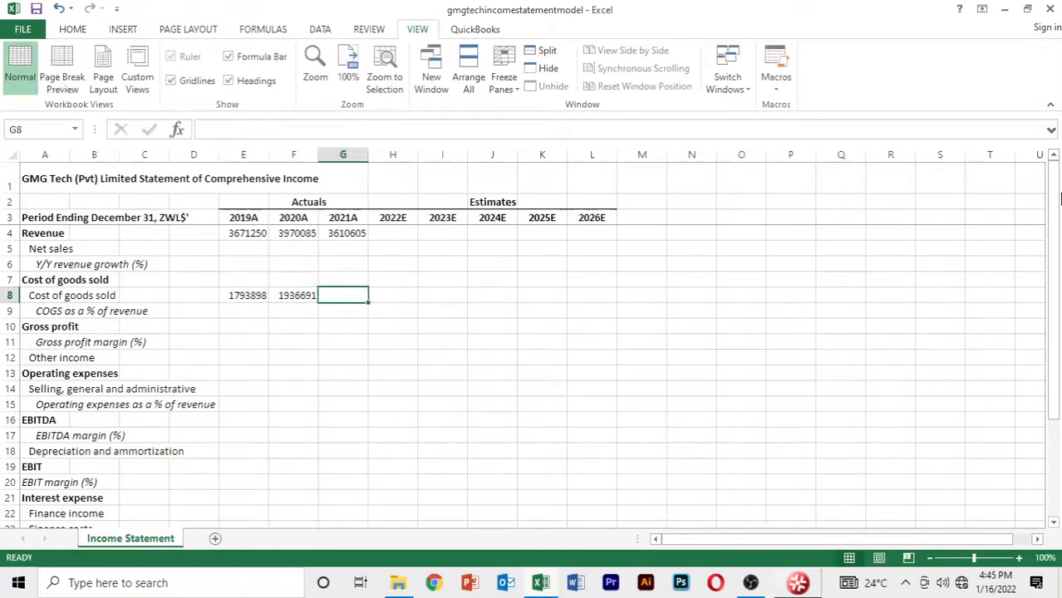
pyautogui.write('845')
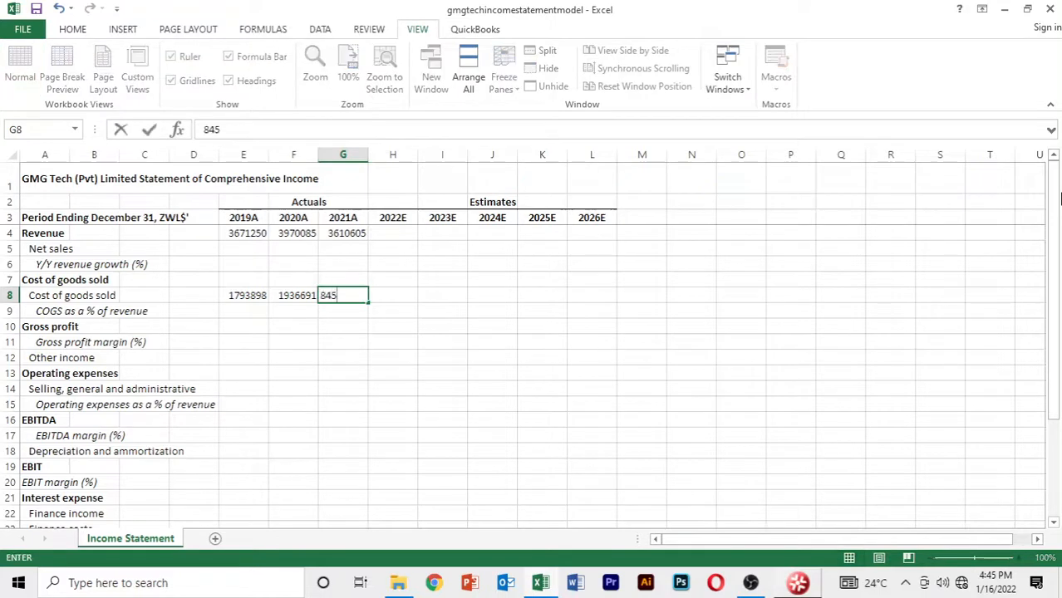
pyautogui.write('645')
pyautogui.press('Return')
# Enter the Other income actuals in row 12: 43207 for 2019A, 108484 for 2020A and (4988) as a negative for 2021A.
pyautogui.press('Down')
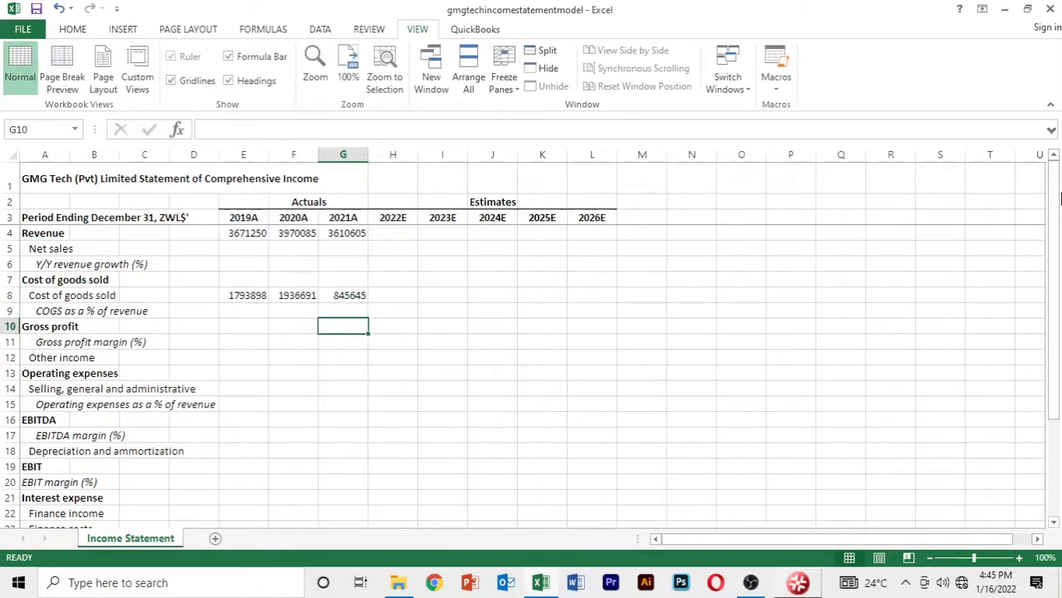
pyautogui.press('Down')
pyautogui.press('Down')
pyautogui.press('Left')
pyautogui.press('Left')
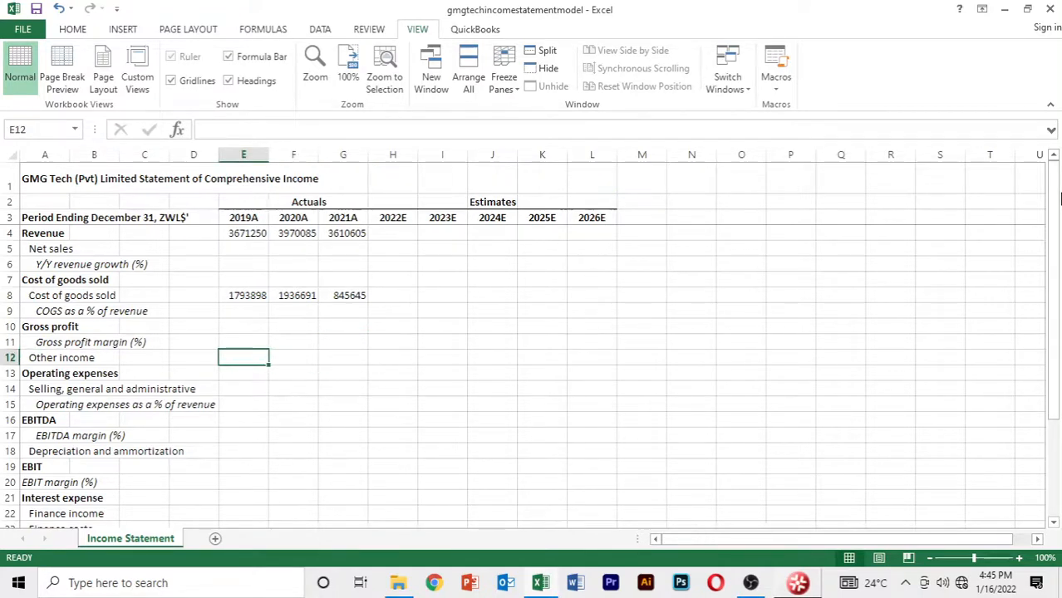
pyautogui.write('43207')
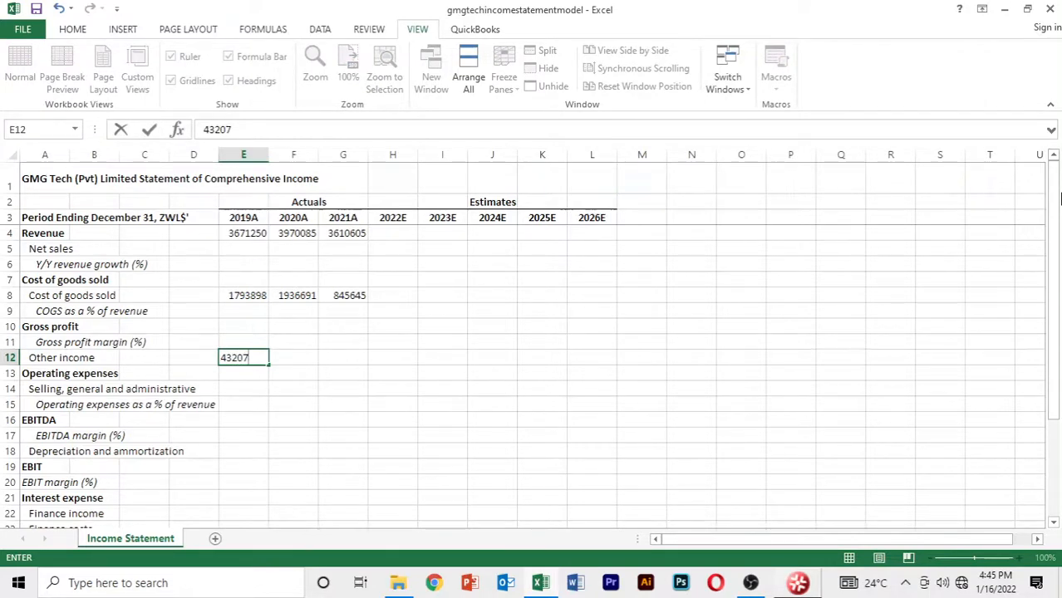
pyautogui.press('Tab')
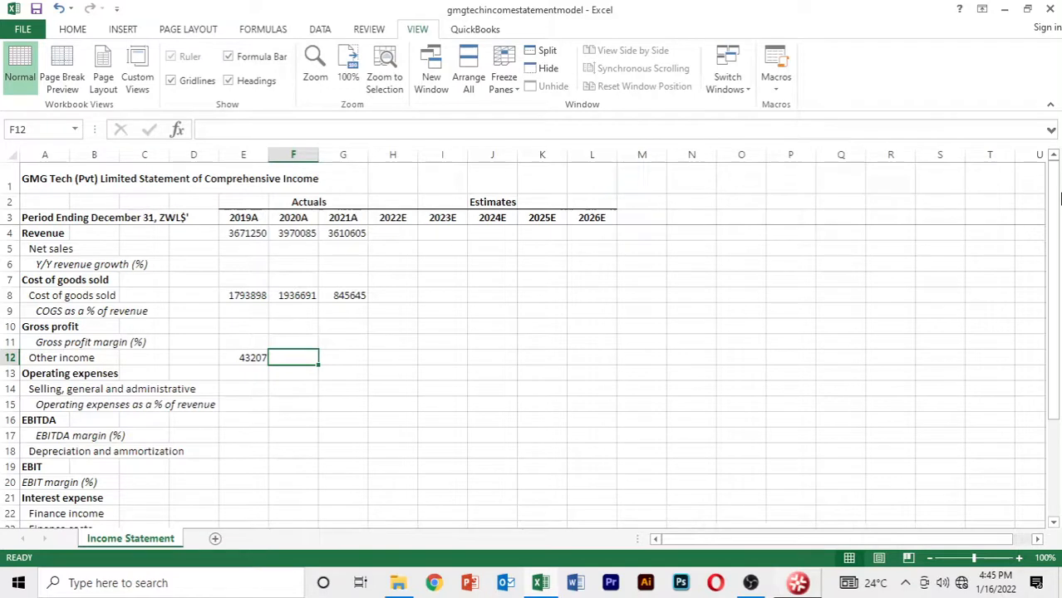
pyautogui.write('10')
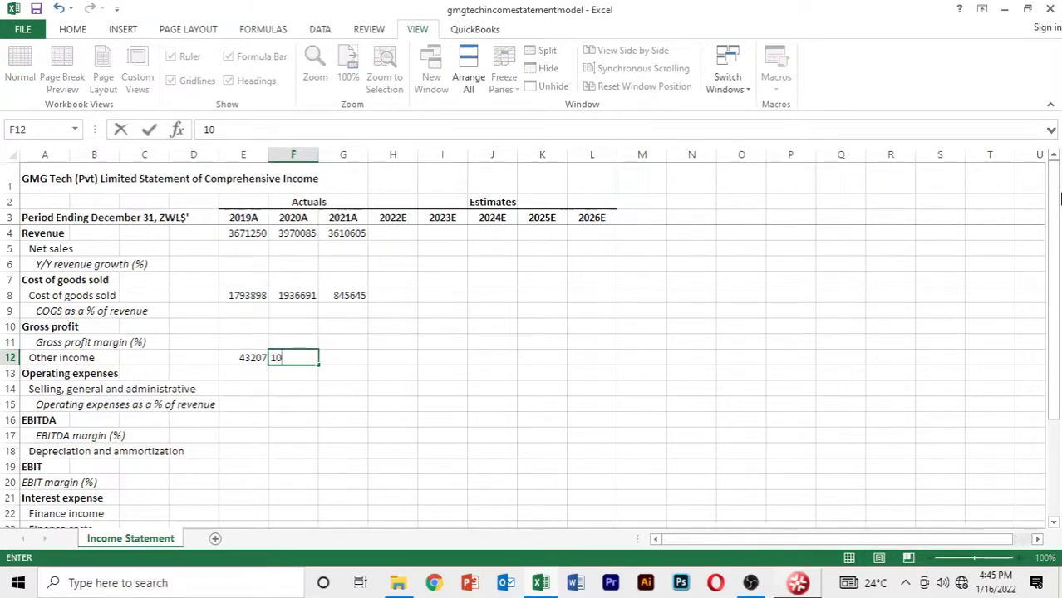
pyautogui.write('8484')
pyautogui.press('Tab')
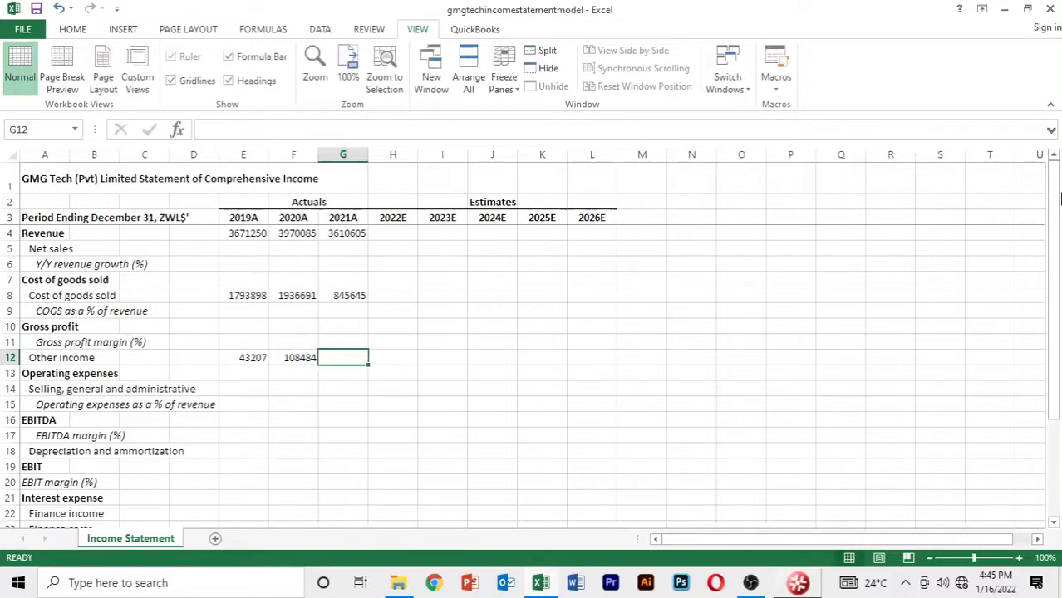
pyautogui.write('(')
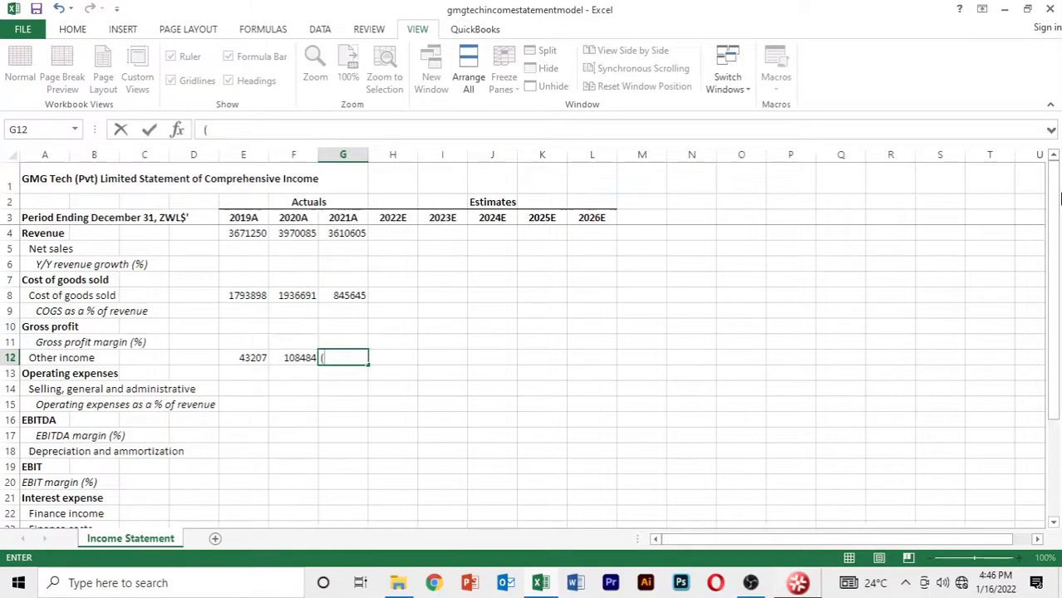
pyautogui.write('4988)')
pyautogui.press('Return')
# Enter the Selling, general and administrative actuals in row 14: 811725 for 2019A, 933170 for 2020A and 1673575 for 2021A.
pyautogui.press('Left')
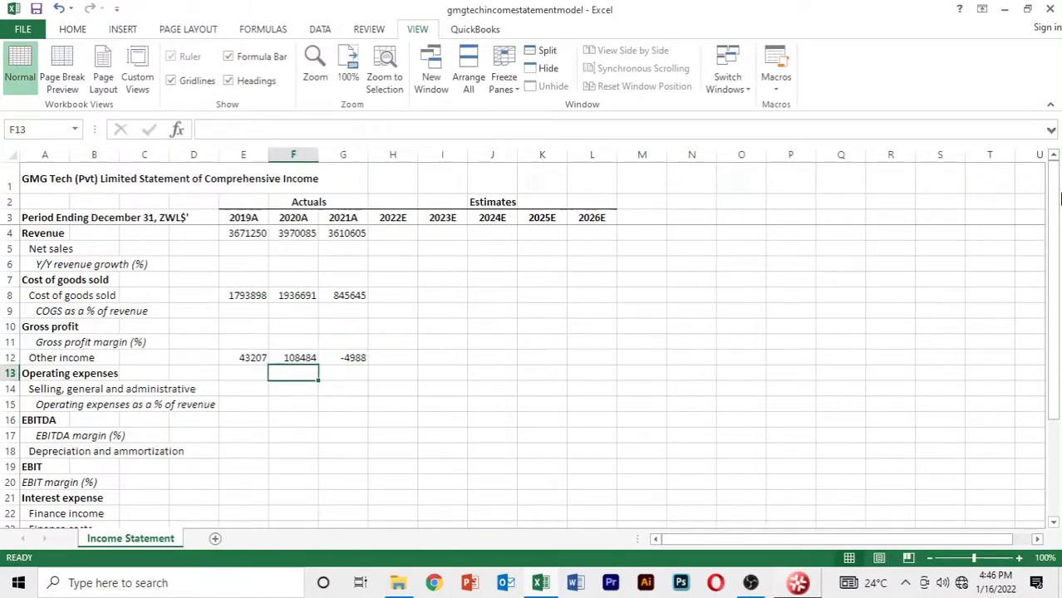
pyautogui.press('Down')
pyautogui.press('Left')
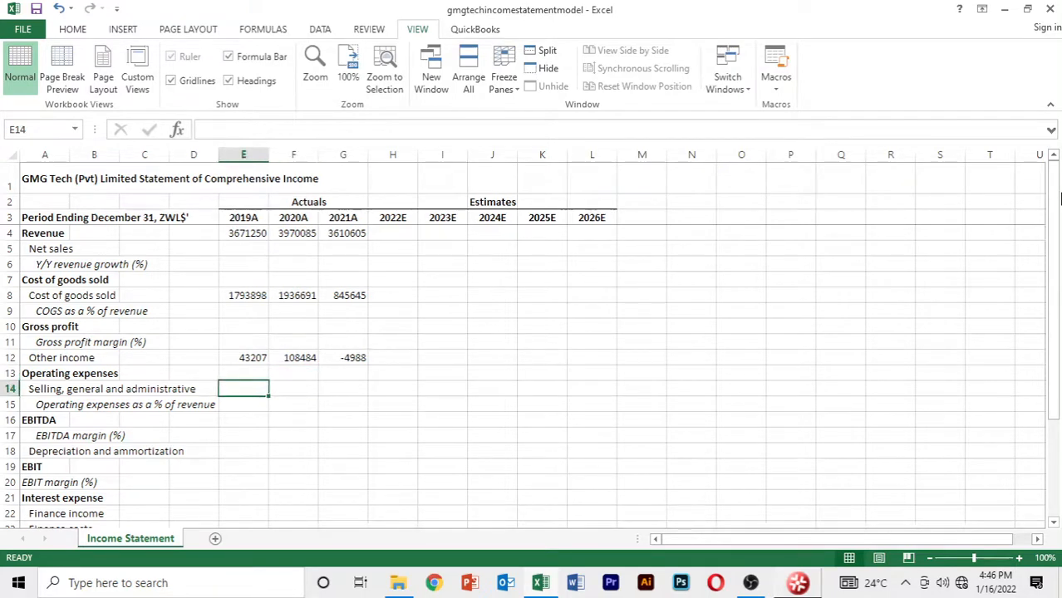
pyautogui.write('81')
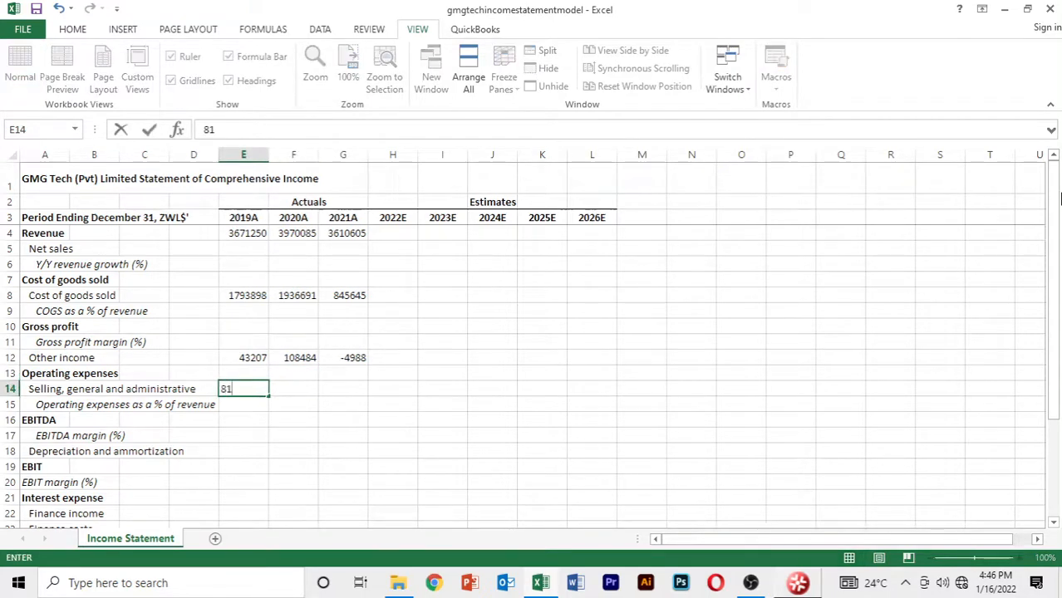
pyautogui.write('1725')
pyautogui.hotkey('ctrl', 'Return')
pyautogui.press('Right')
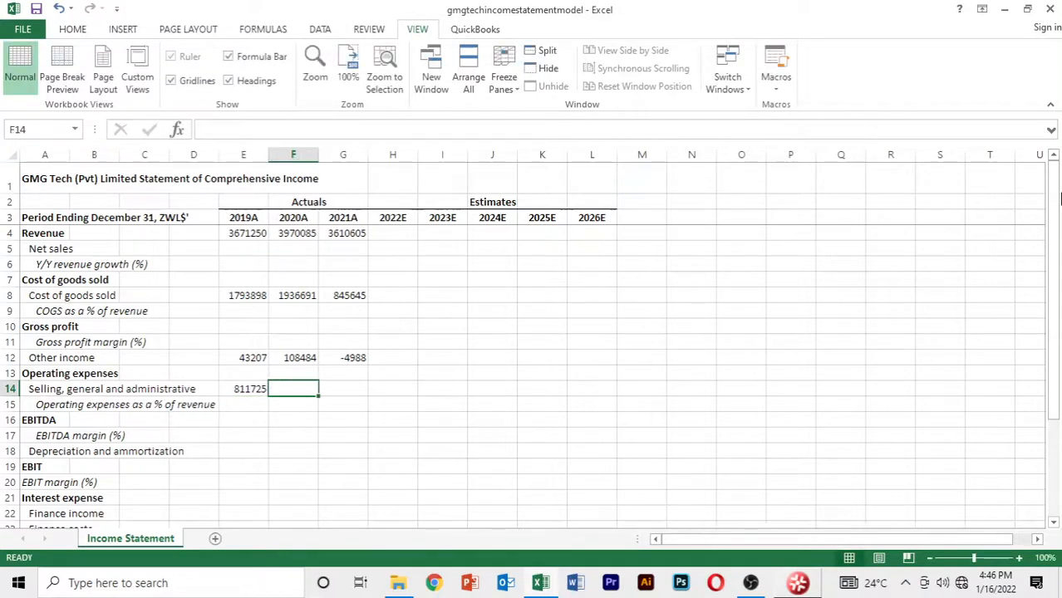
pyautogui.write('933')
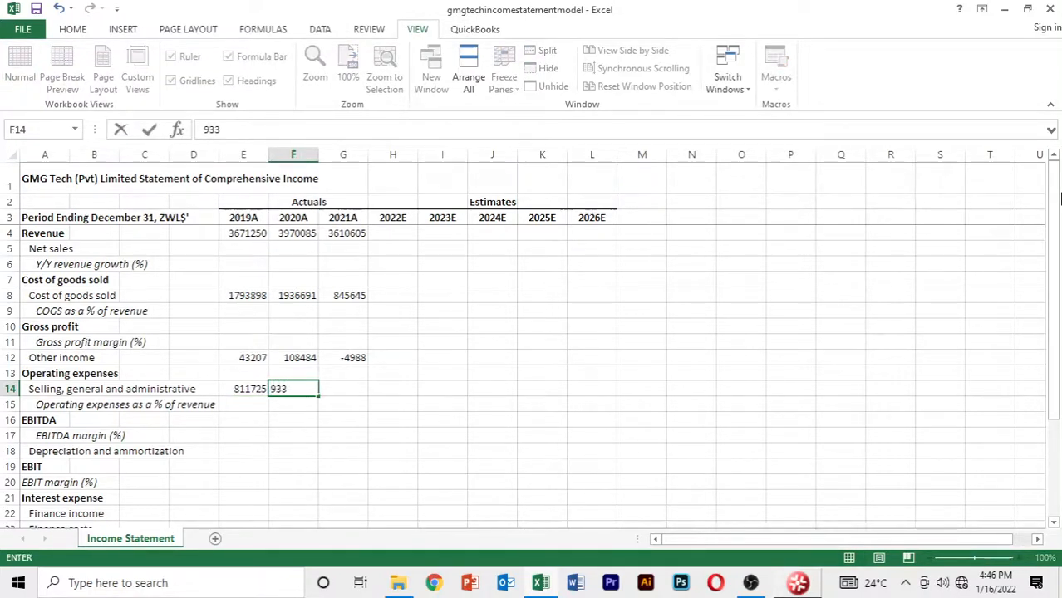
pyautogui.write('170')
pyautogui.press('Right')
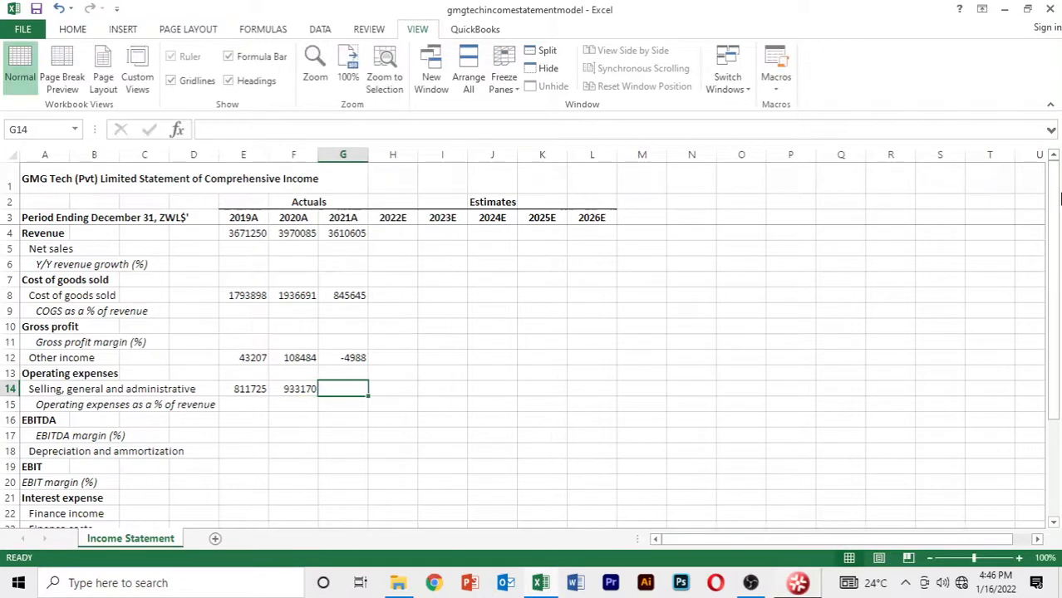
pyautogui.write('1673')
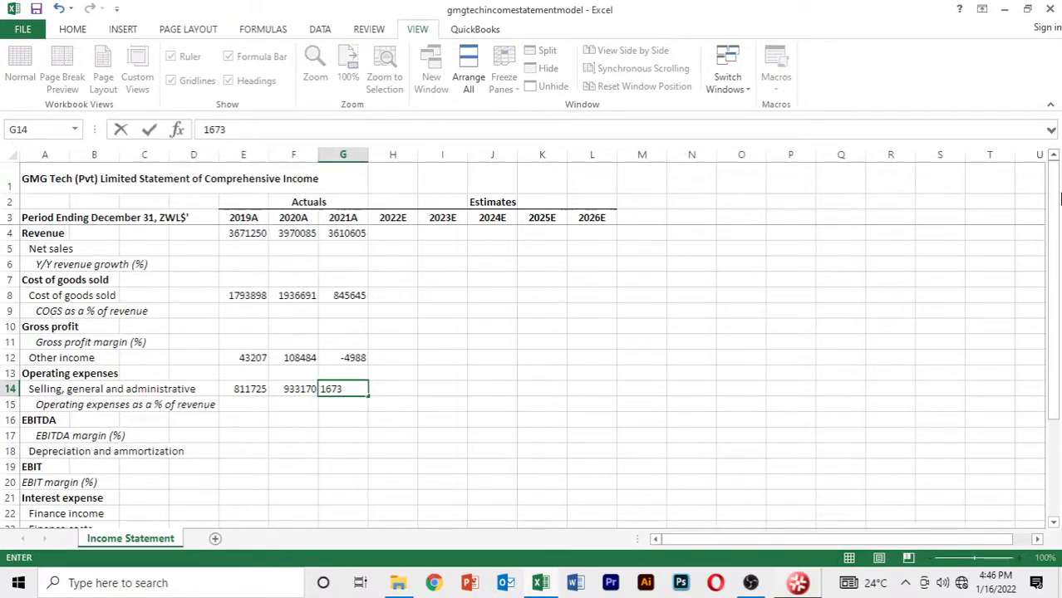
pyautogui.write('575')
pyautogui.press('Return')
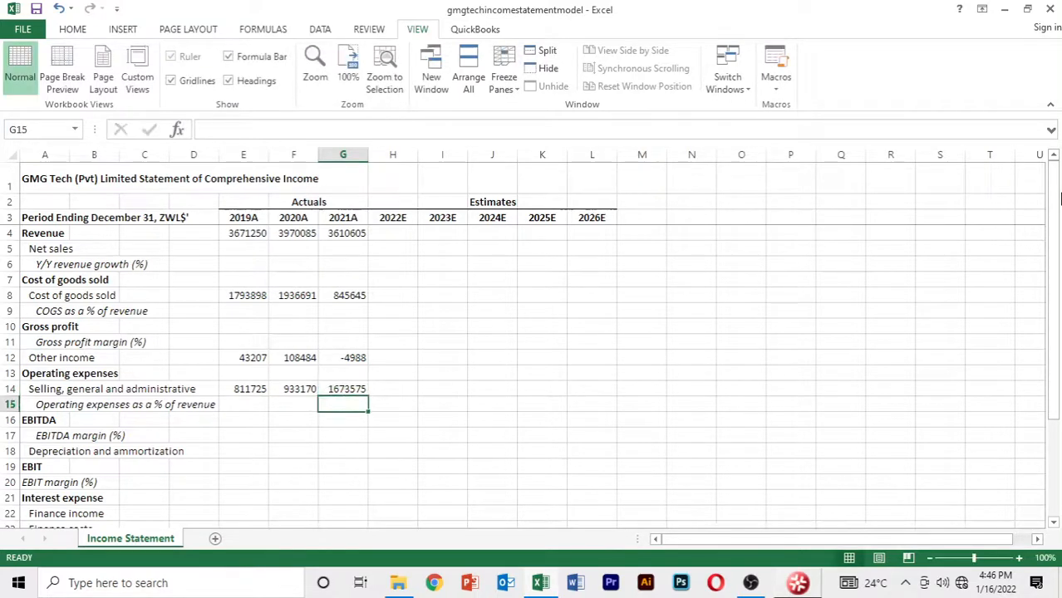
# Enter 238915 as the 2019A depreciation and amortization in row 18.
pyautogui.press('Return')
pyautogui.press('Return')
pyautogui.press('Return')
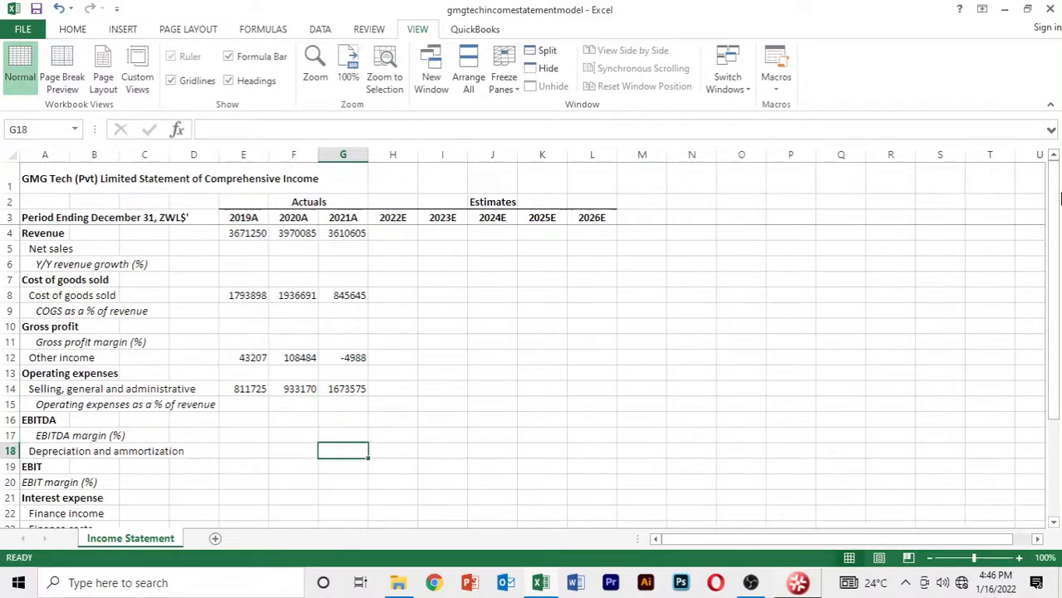
pyautogui.press('Left')
pyautogui.press('Left')
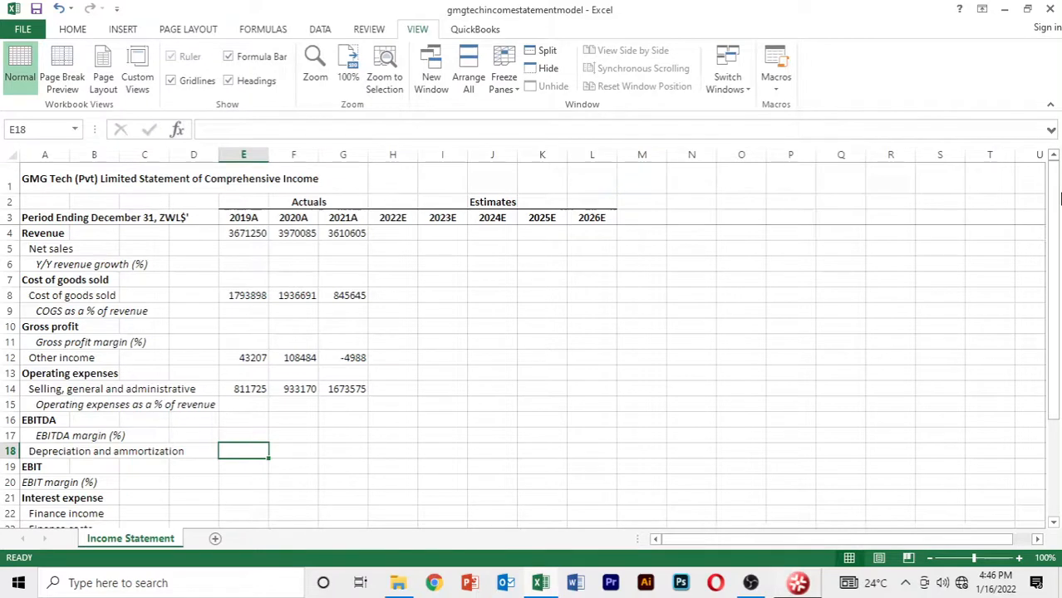
pyautogui.write('238')
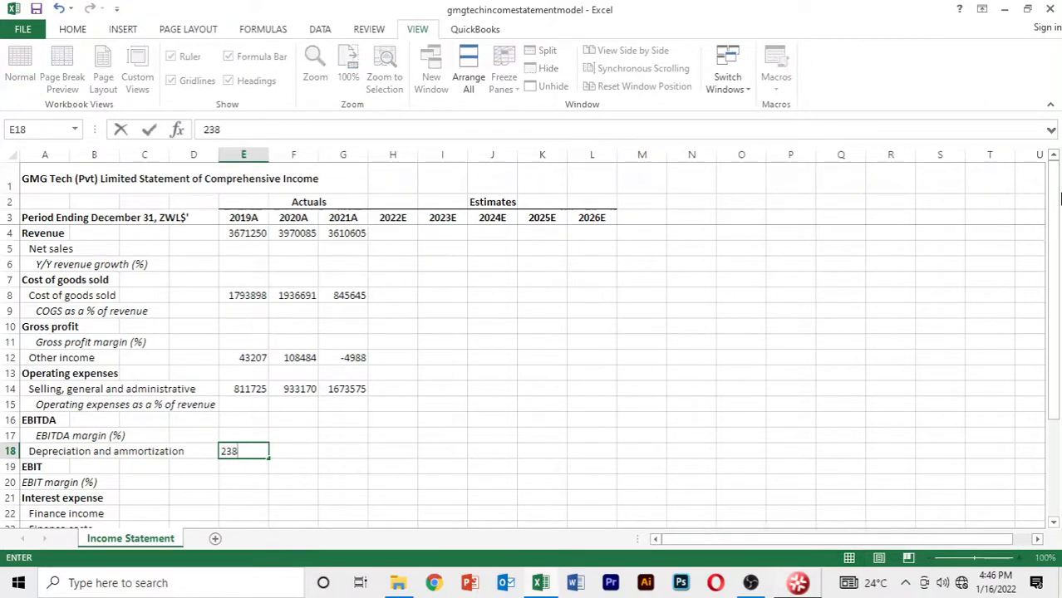
pyautogui.write('915')
pyautogui.press('Right')
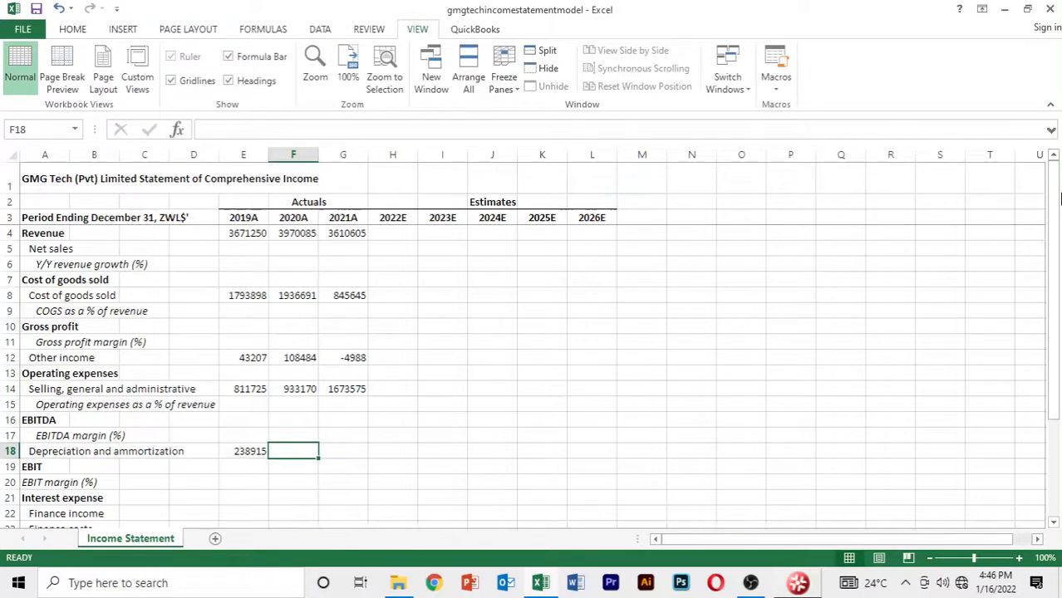
# Enter the remaining Depreciation and amortization actuals in row 18: 236120 for 2020A and 376932 for 2021A.
pyautogui.write('236')
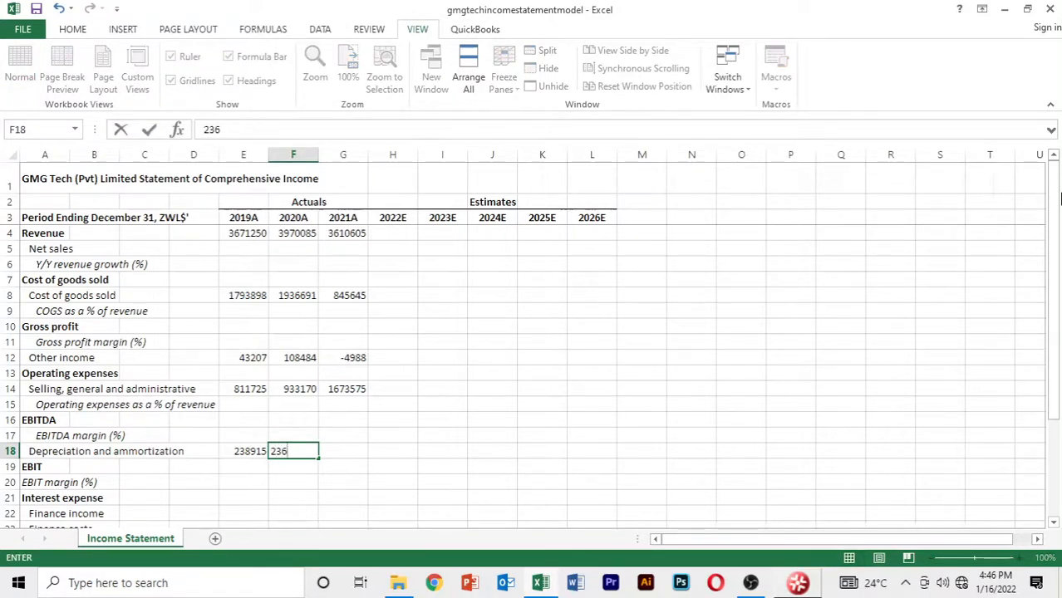
pyautogui.write('120')
pyautogui.press('Right')
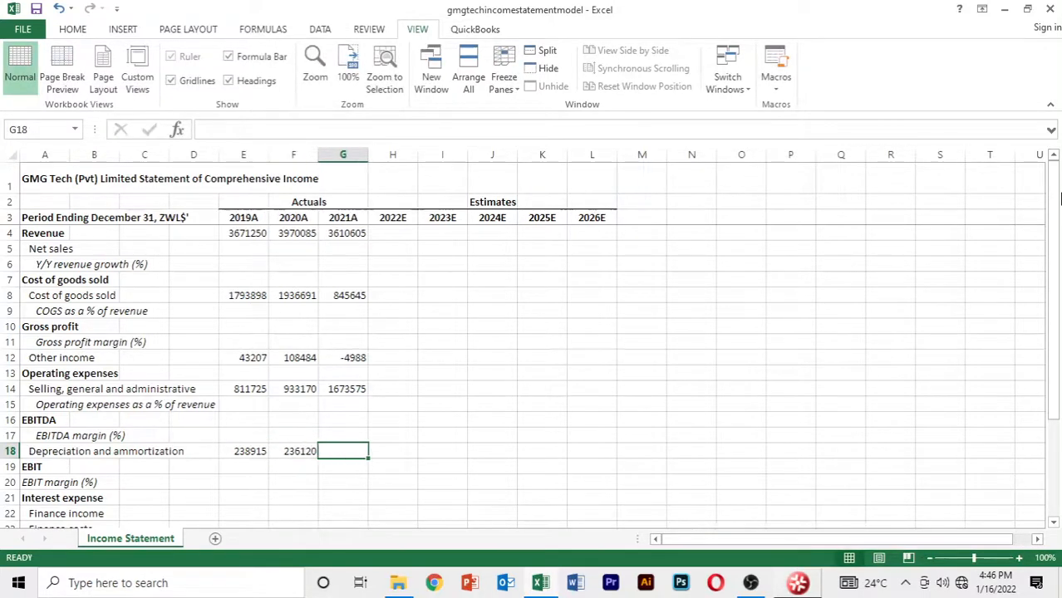
pyautogui.write('376')
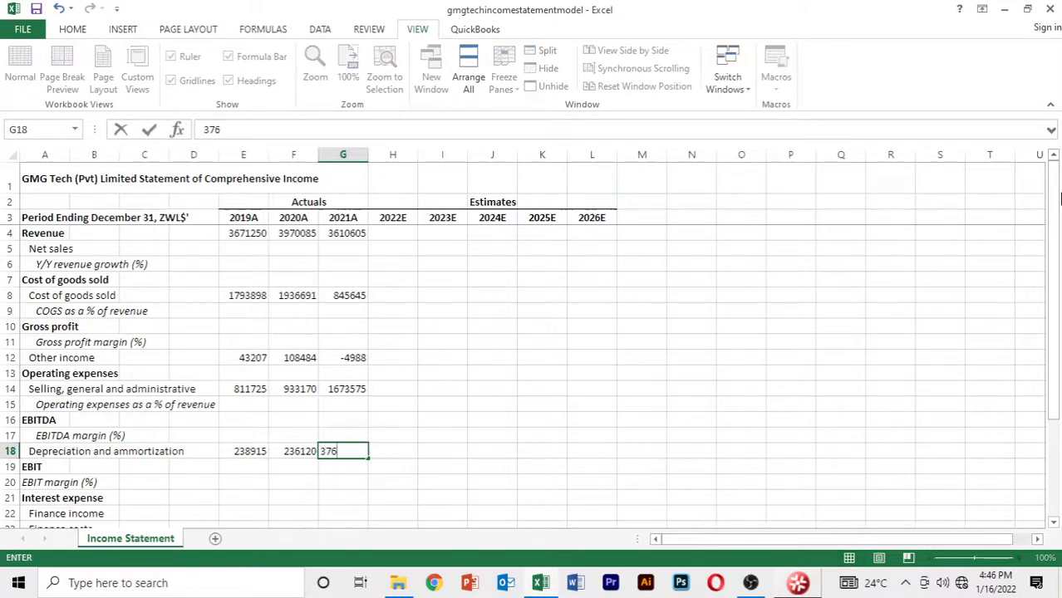
pyautogui.write('932')
pyautogui.press('Return')
# Enter the Finance income actuals in row 22 as negatives: (36249) for 2019A, (21204) for 2020A and (17385) for 2021A.
pyautogui.press('Down')
pyautogui.press('Down')
pyautogui.press('Down')
pyautogui.press('Down')
pyautogui.press('Down')
pyautogui.press('Down')
pyautogui.press('Down')
pyautogui.press('Down')
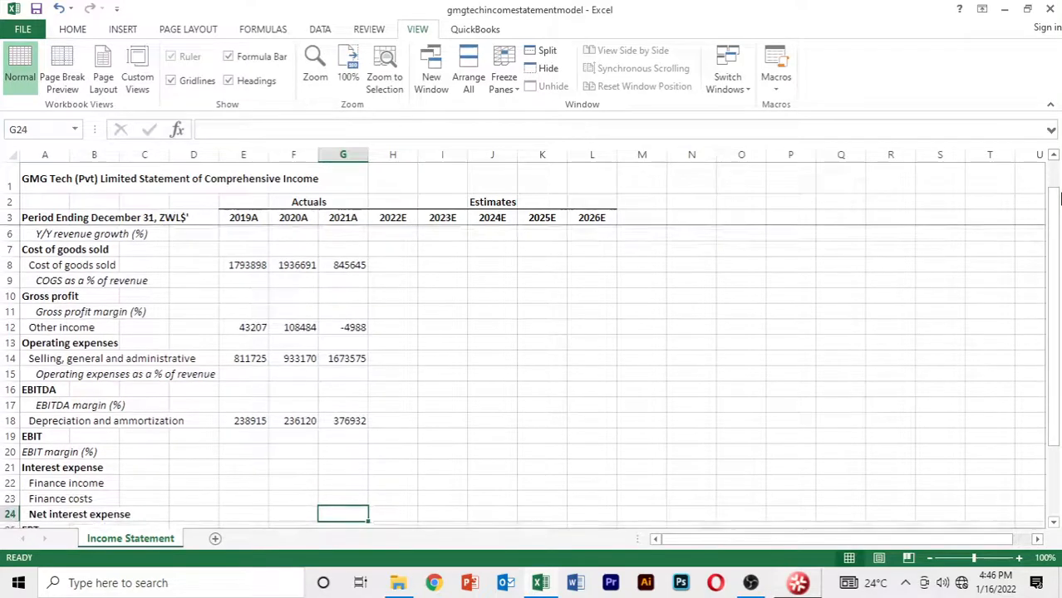
pyautogui.press('Left')
pyautogui.press('Left')
pyautogui.press('Left')
pyautogui.press('Up')
pyautogui.press('Up')
pyautogui.press('Up')
pyautogui.press('Up')
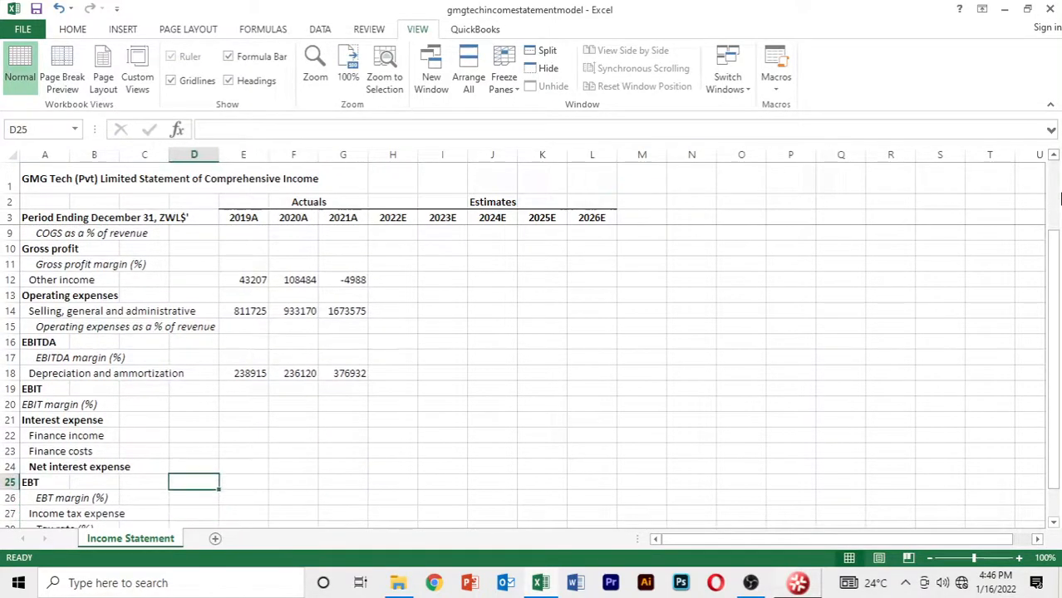
pyautogui.press('Up')
pyautogui.press('Right')
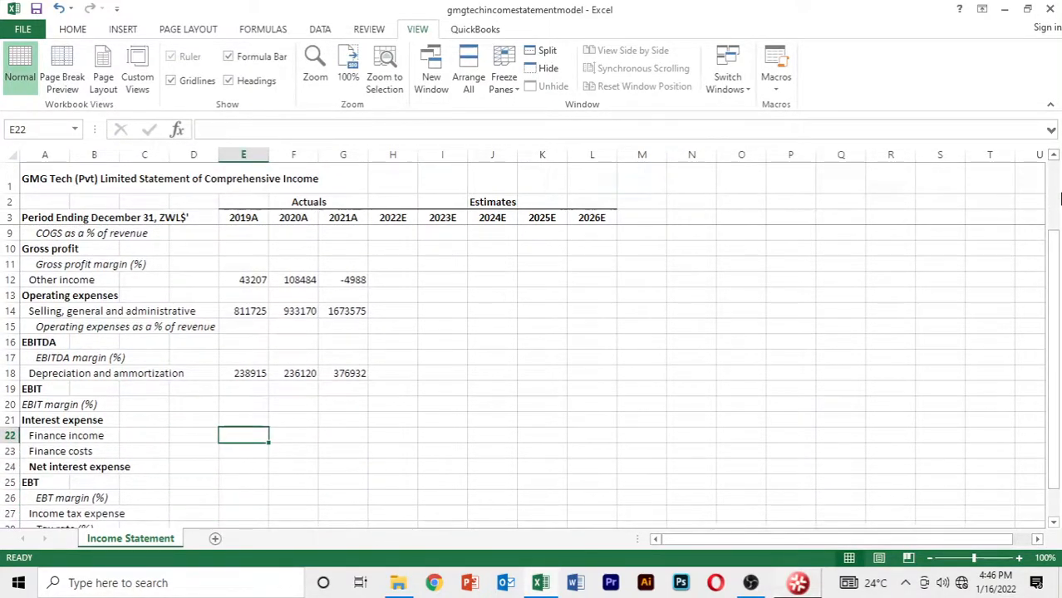
pyautogui.write('(')
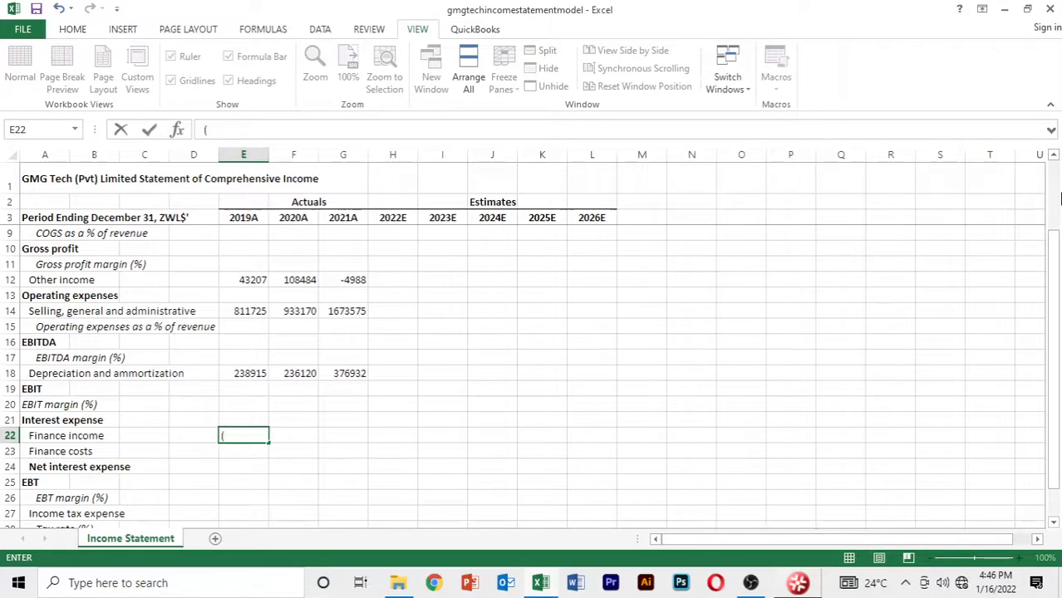
pyautogui.write('36249)')
pyautogui.press('Tab')
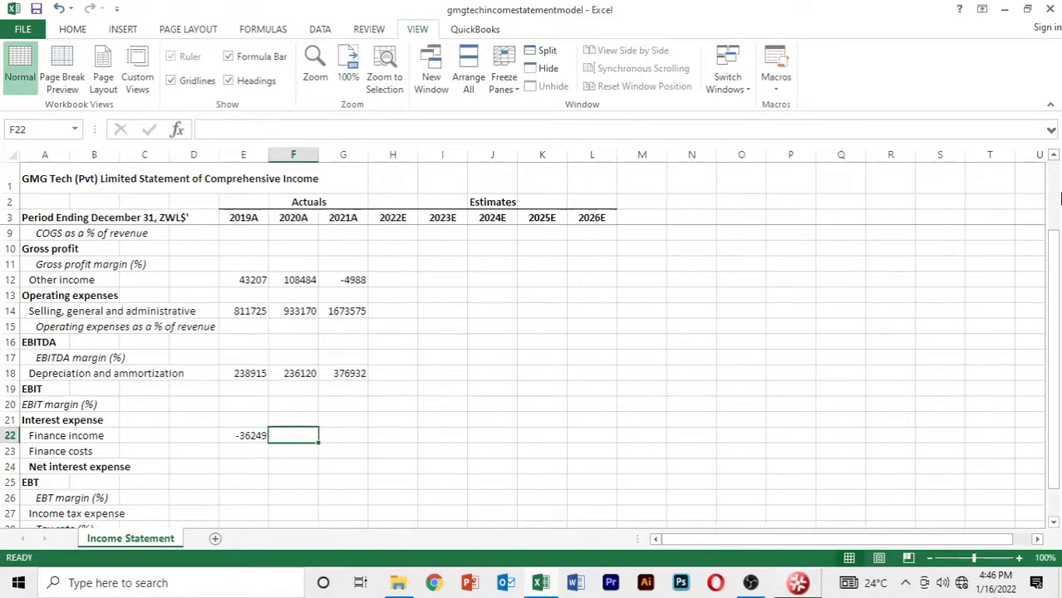
pyautogui.write('(21')
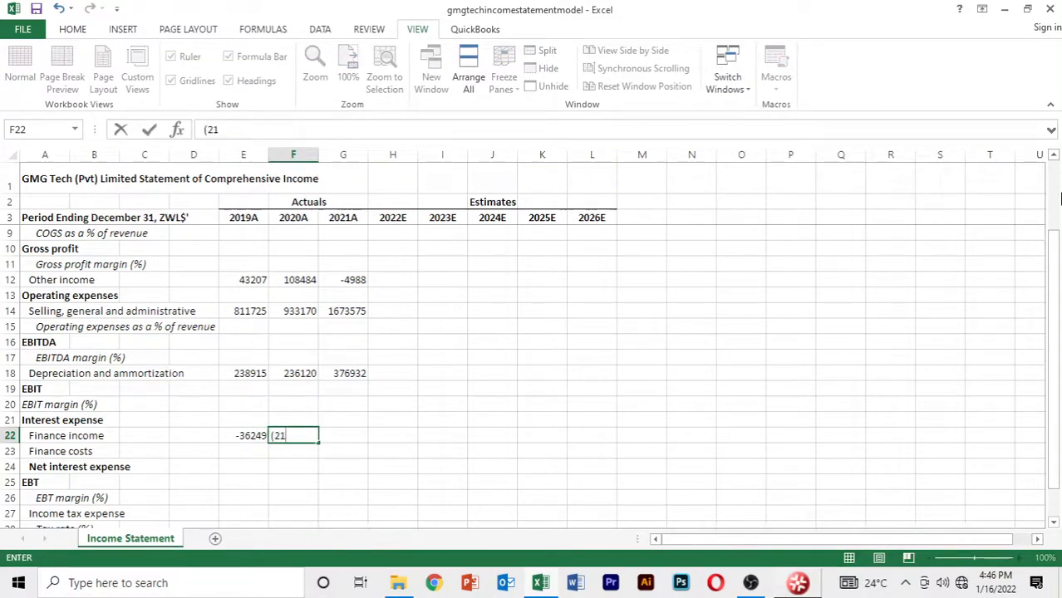
pyautogui.write('204)')
pyautogui.hotkey('ctrl', 'Return')
pyautogui.press('Right')
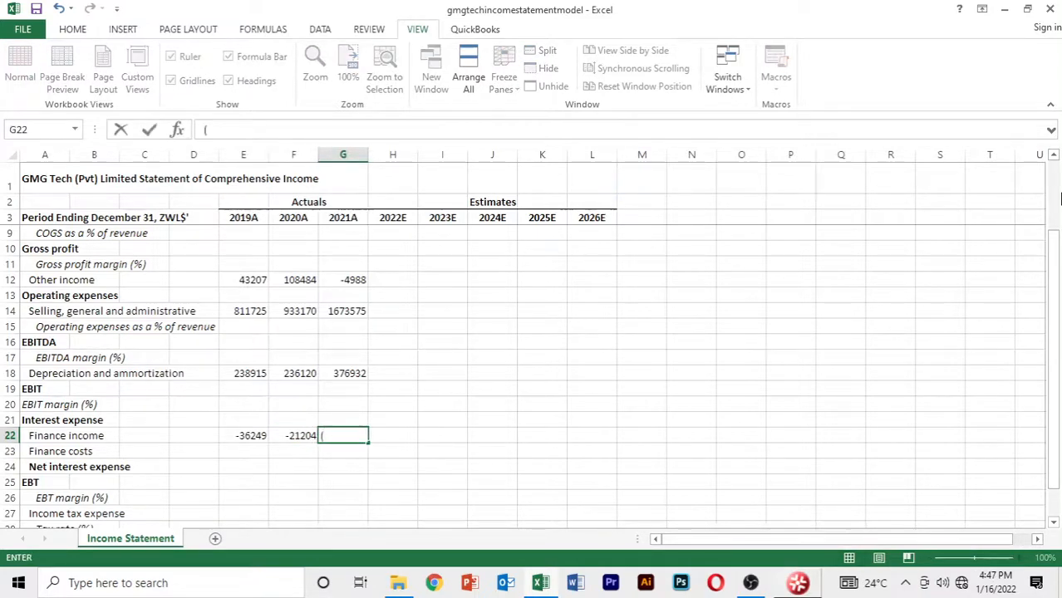
pyautogui.write('(17385)')
pyautogui.press('Return')
# Enter the Finance costs actuals in row 23: 70267 for 2019A, 57370 for 2020A and 44163 for 2021A.
pyautogui.press('Down')
pyautogui.press('Left')
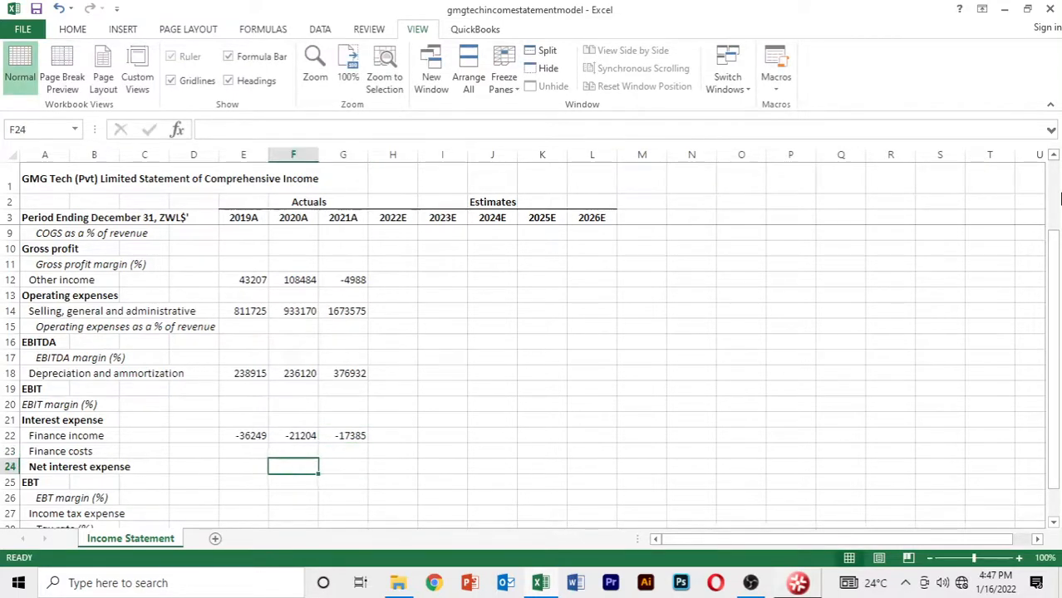
pyautogui.press('Up')
pyautogui.press('Left')
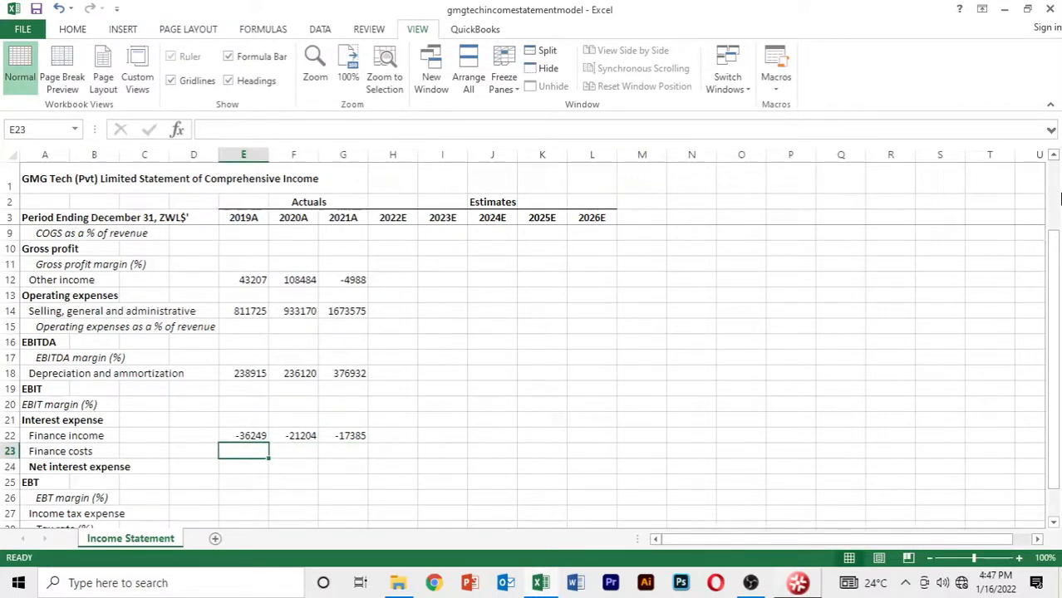
pyautogui.write('70267')
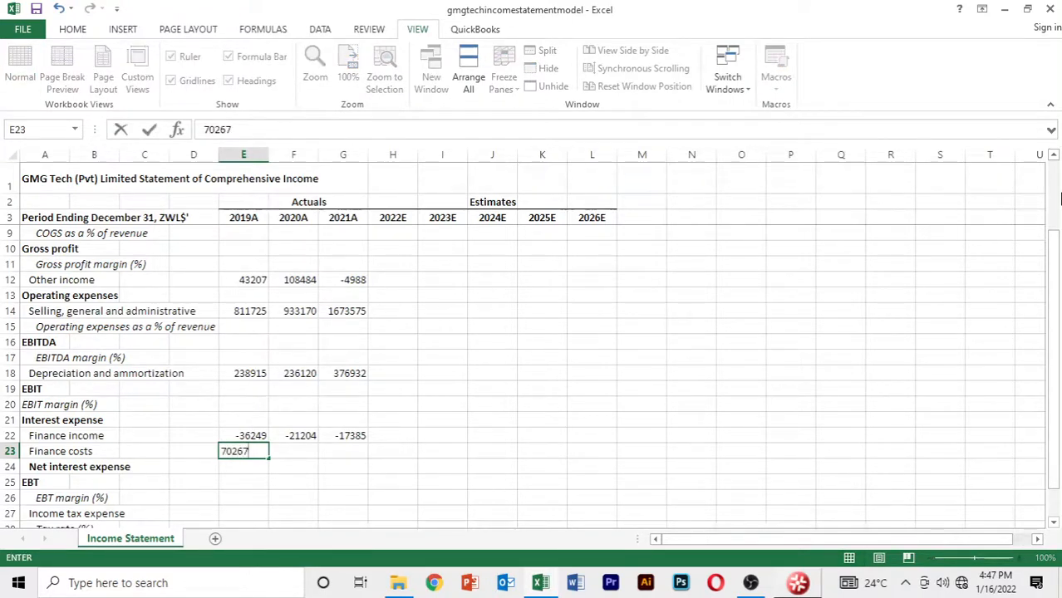
pyautogui.press('Tab')
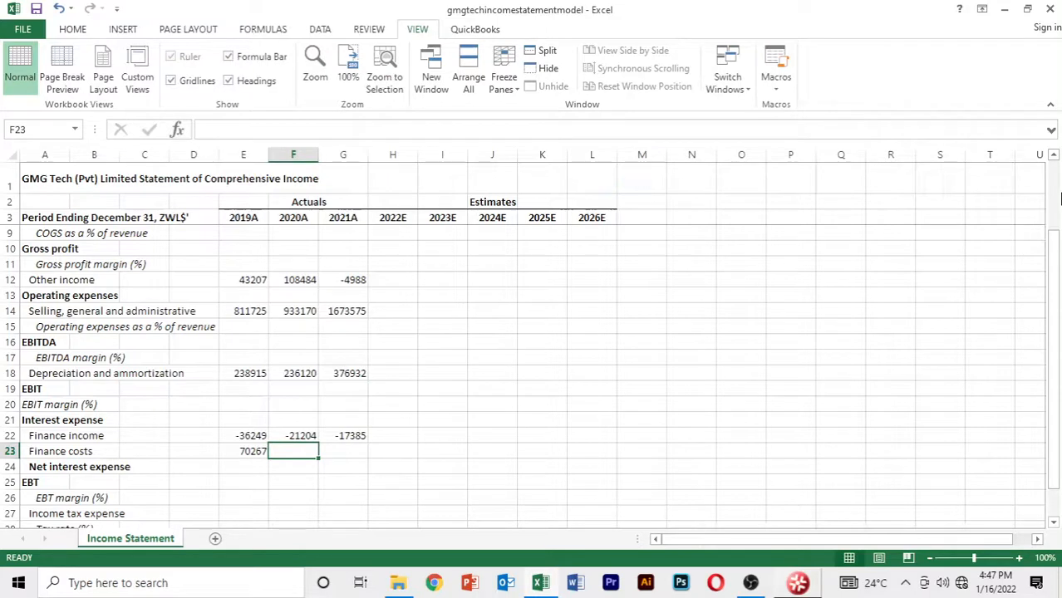
pyautogui.write('57370')
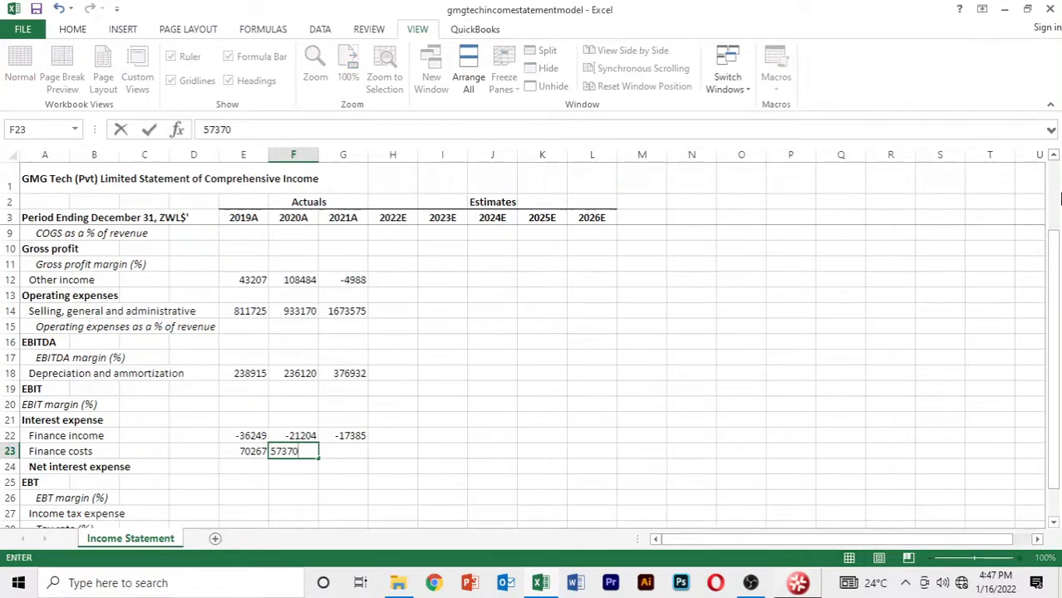
pyautogui.press('Tab')
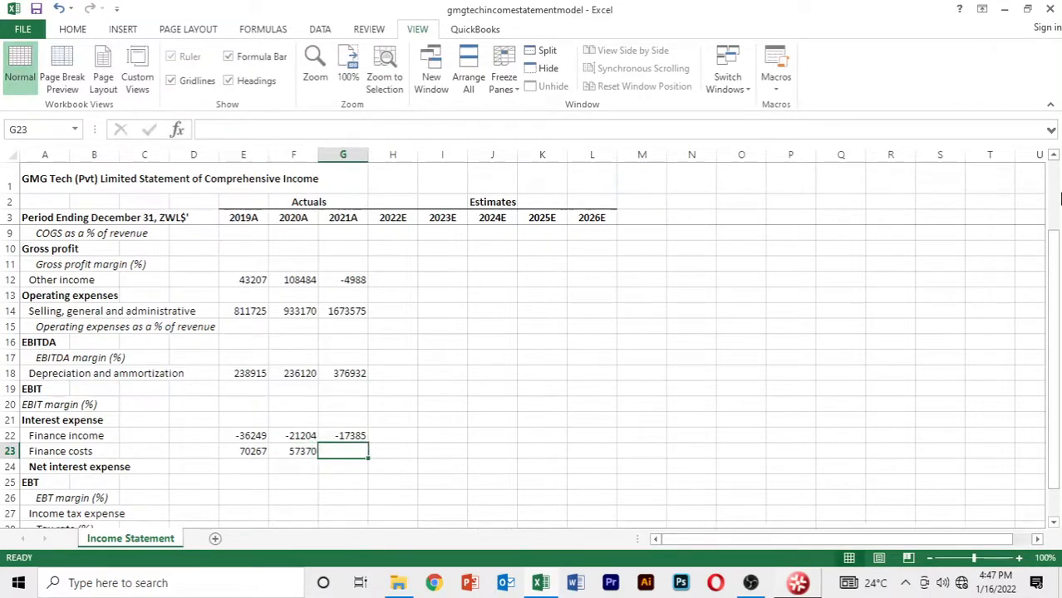
pyautogui.write('44163')
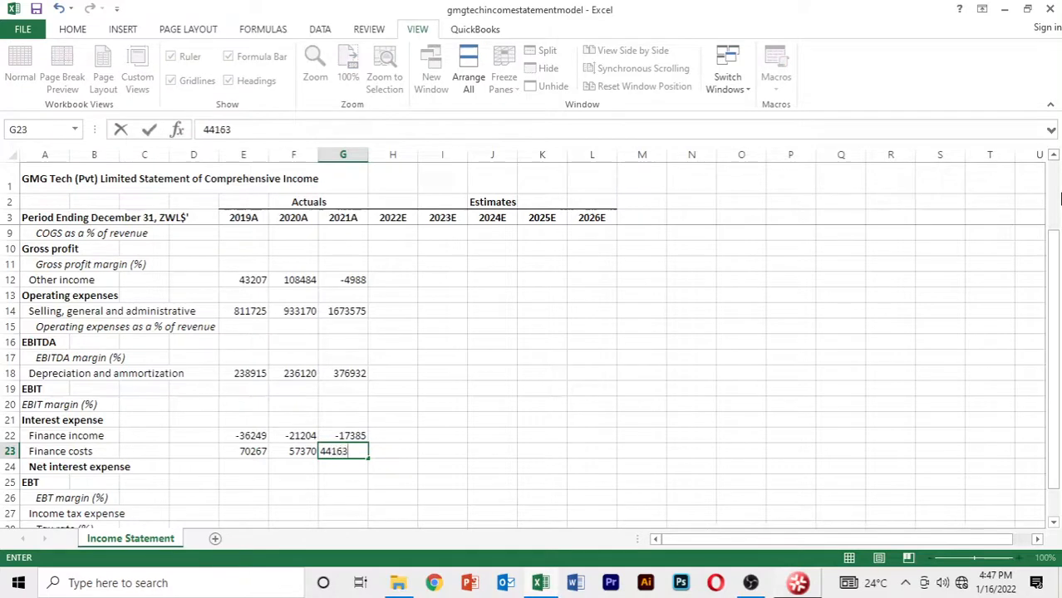
pyautogui.press('Return')
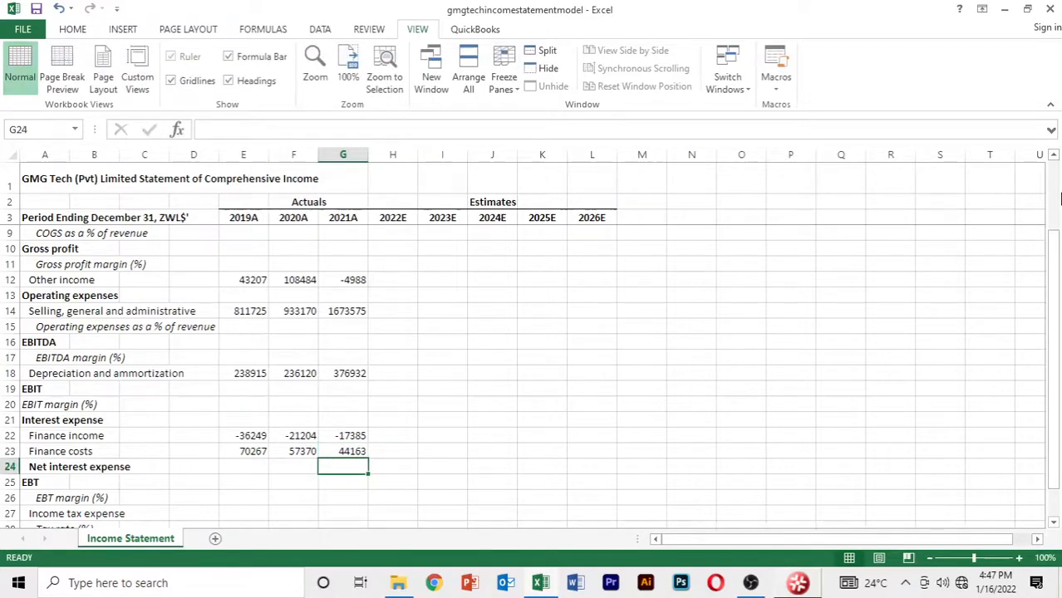
# Enter the Income tax expense actuals in row 27: 172421 for 2019A, 295804 for 2020A and 221583 for 2021A.
pyautogui.press('Down')
pyautogui.press('Down')
pyautogui.press('Down')
pyautogui.press('Down')
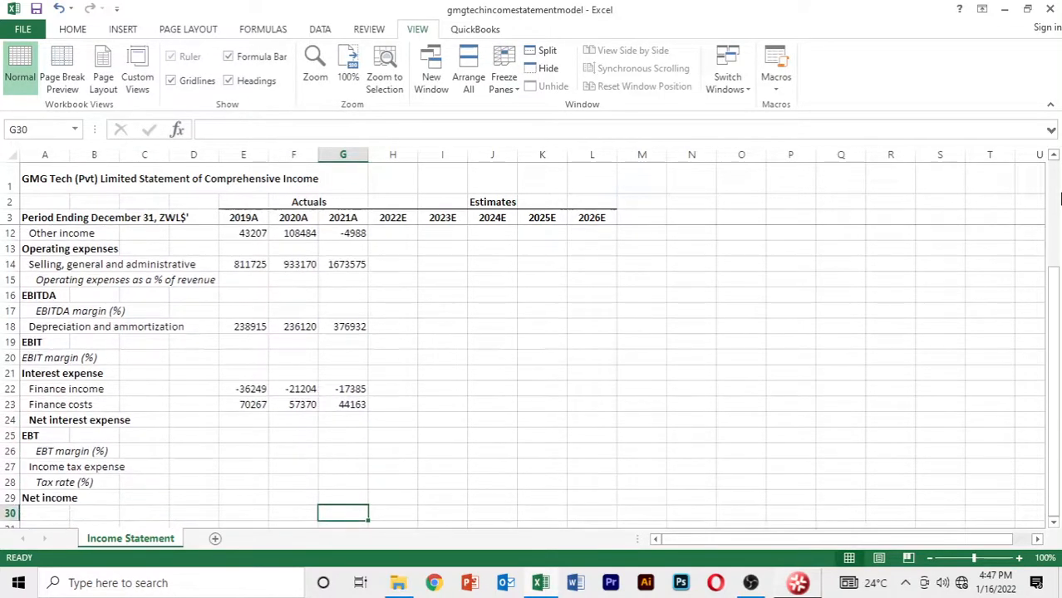
pyautogui.press('Up')
pyautogui.press('Left')
pyautogui.press('Left')
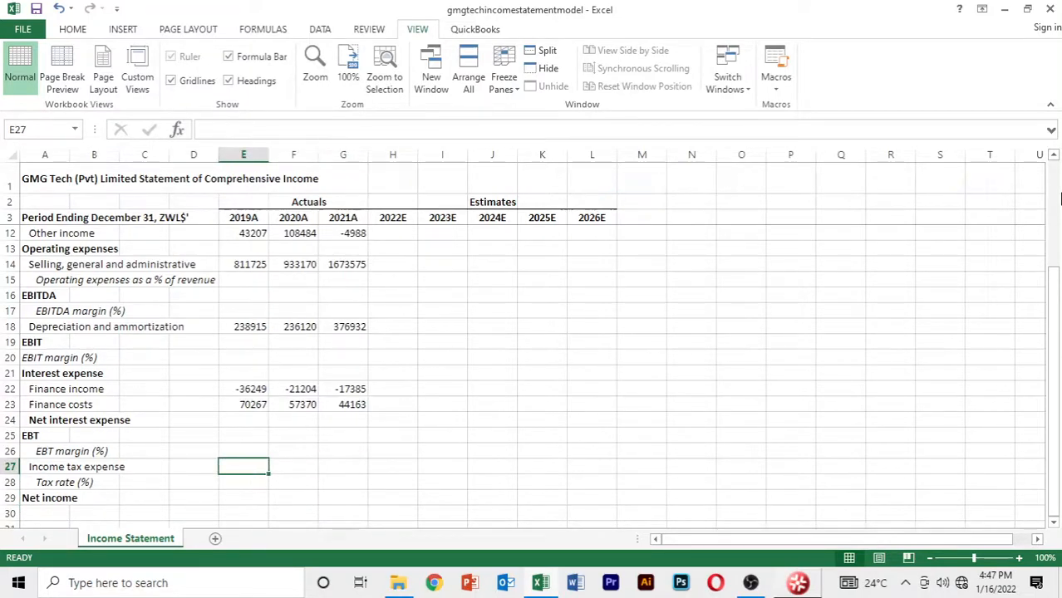
pyautogui.write('172421')
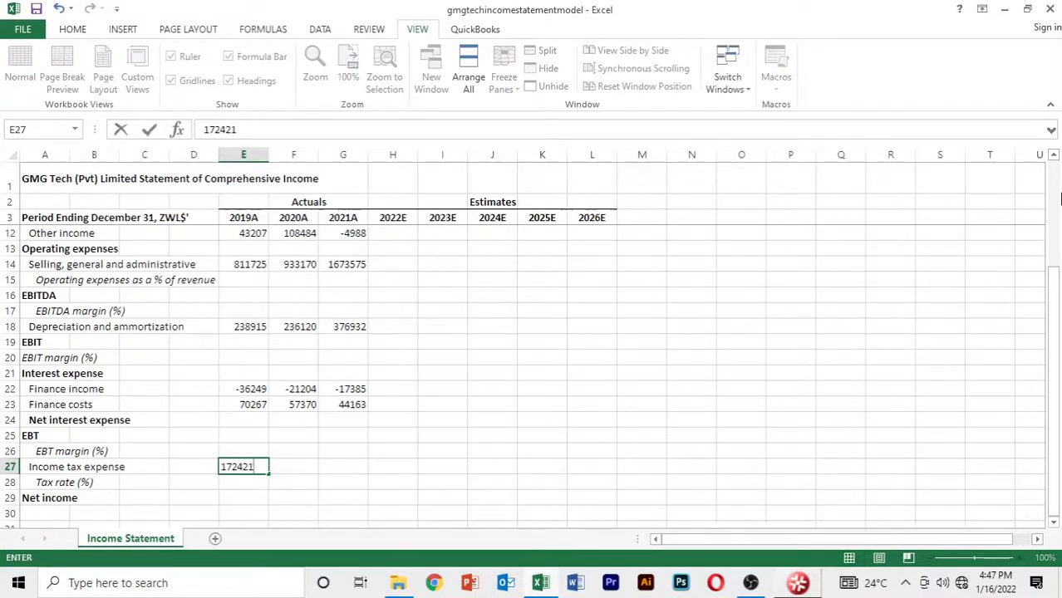
pyautogui.press('Tab')
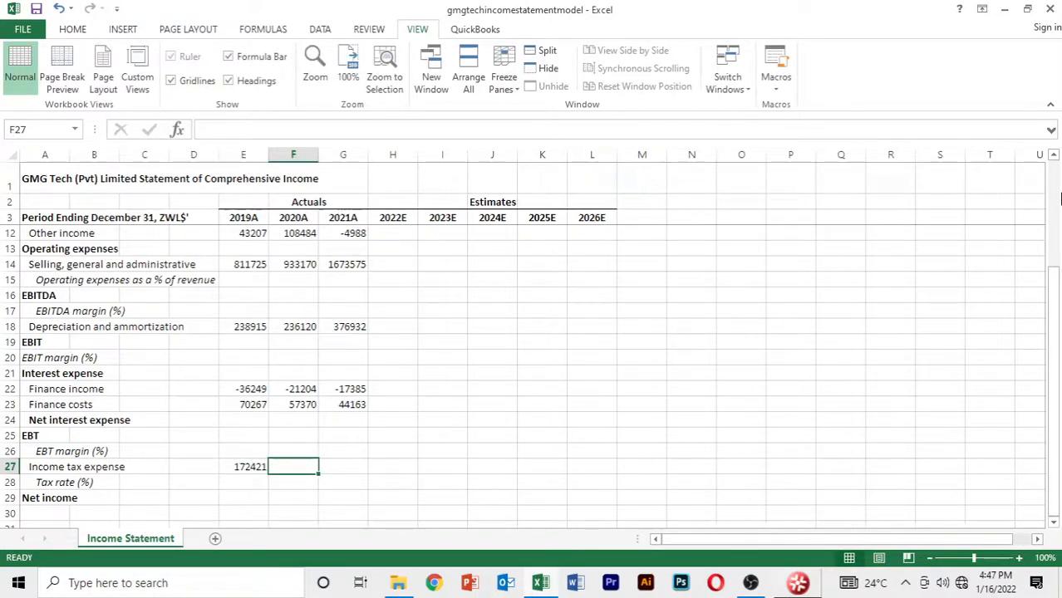
pyautogui.write('295')
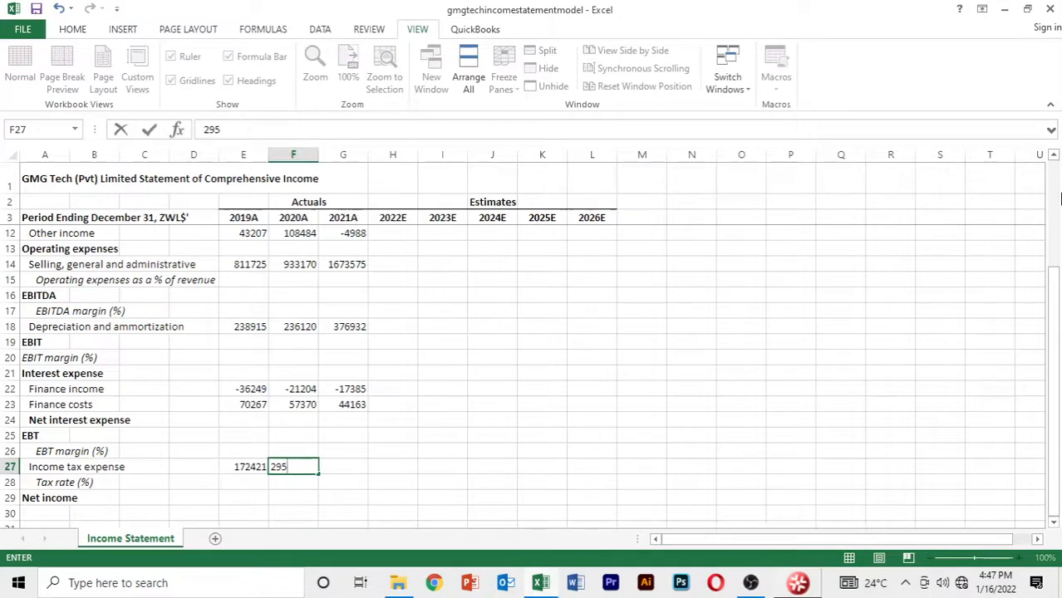
pyautogui.write('804')
pyautogui.press('Tab')
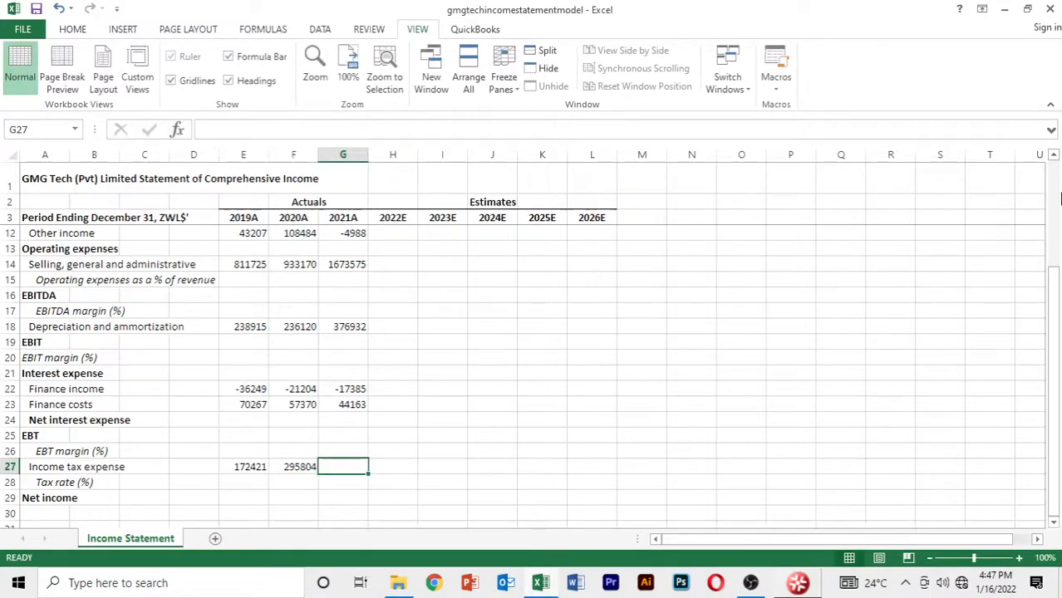
pyautogui.write('221')
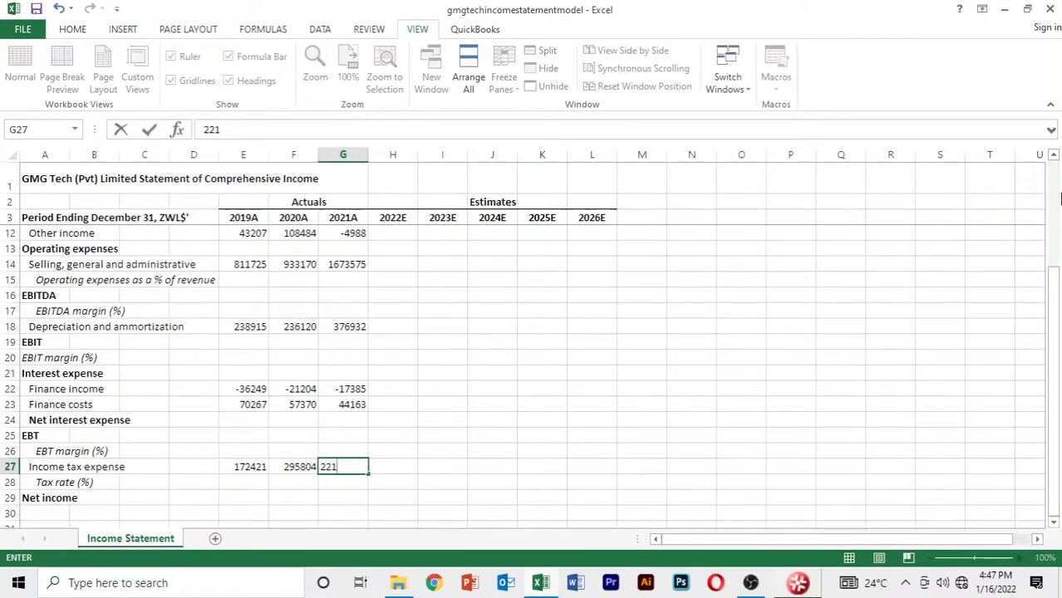
pyautogui.write('583')
pyautogui.press('Return')
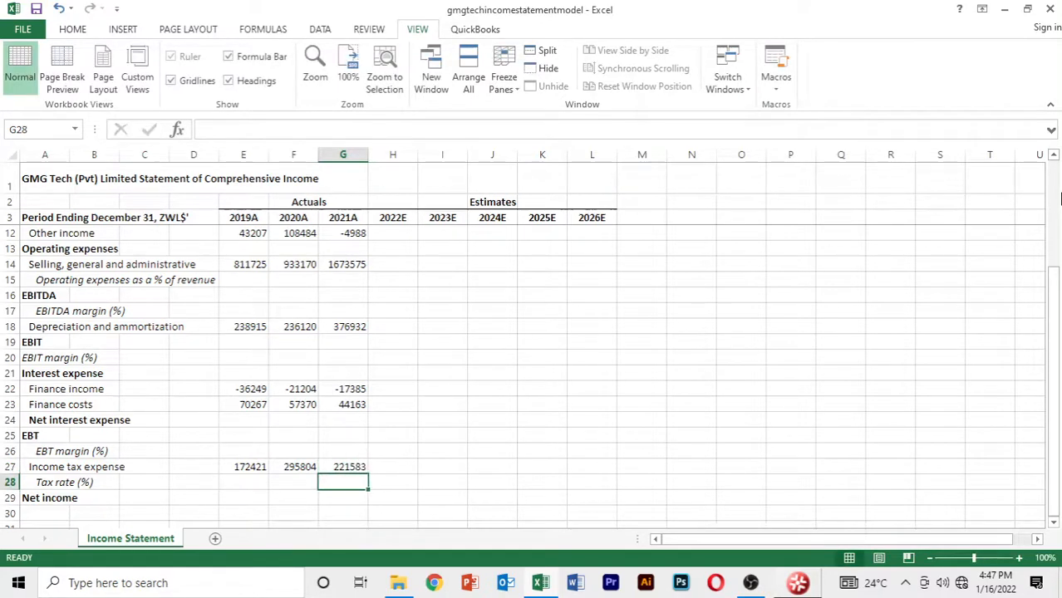
# Copy the 2019A to 2021A Revenue figures in E4:G4 into the Net sales row at E5:G5.
pyautogui.press('Up')
pyautogui.press('Up')
pyautogui.press('Up')
pyautogui.press('Up')
pyautogui.press('Up')
pyautogui.press('Up')
pyautogui.press('Up')
pyautogui.press('Up')
pyautogui.press('Up')
pyautogui.press('Up')
pyautogui.press('Up')
pyautogui.press('Up')
pyautogui.press('Up')
pyautogui.press('Up')
pyautogui.press('Up')
pyautogui.press('Up')
pyautogui.press('Up')
pyautogui.press('Up')
pyautogui.press('Up')
pyautogui.press('Up')
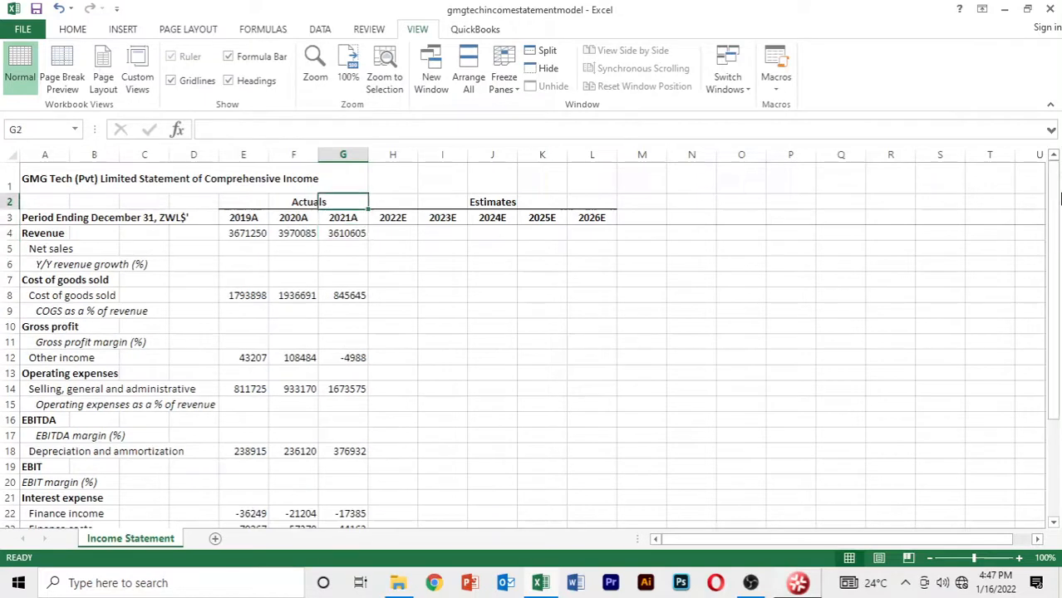
pyautogui.press('Down')
pyautogui.press('Down')
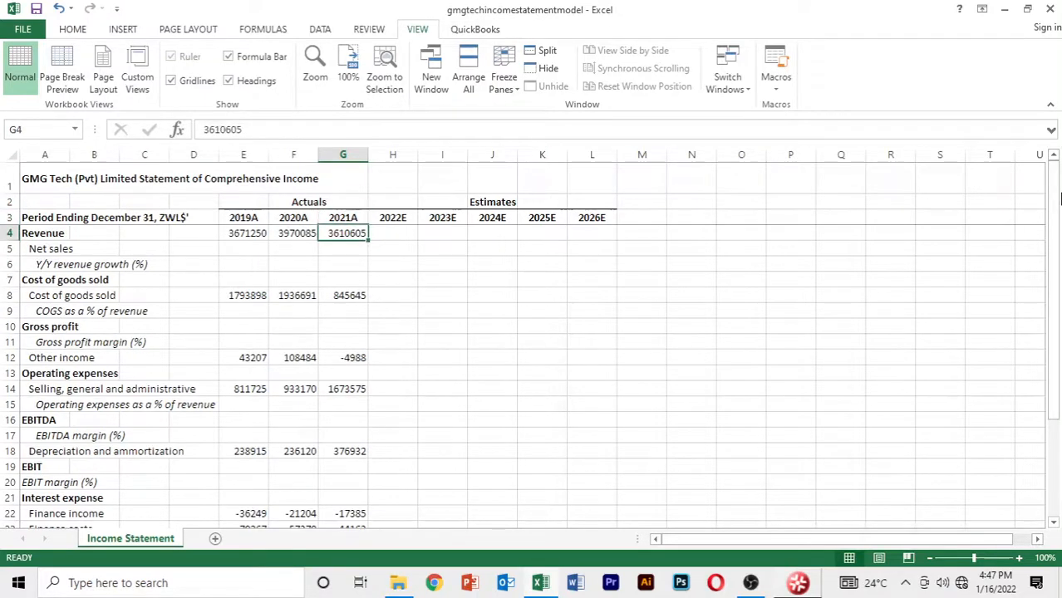
pyautogui.press('Left')
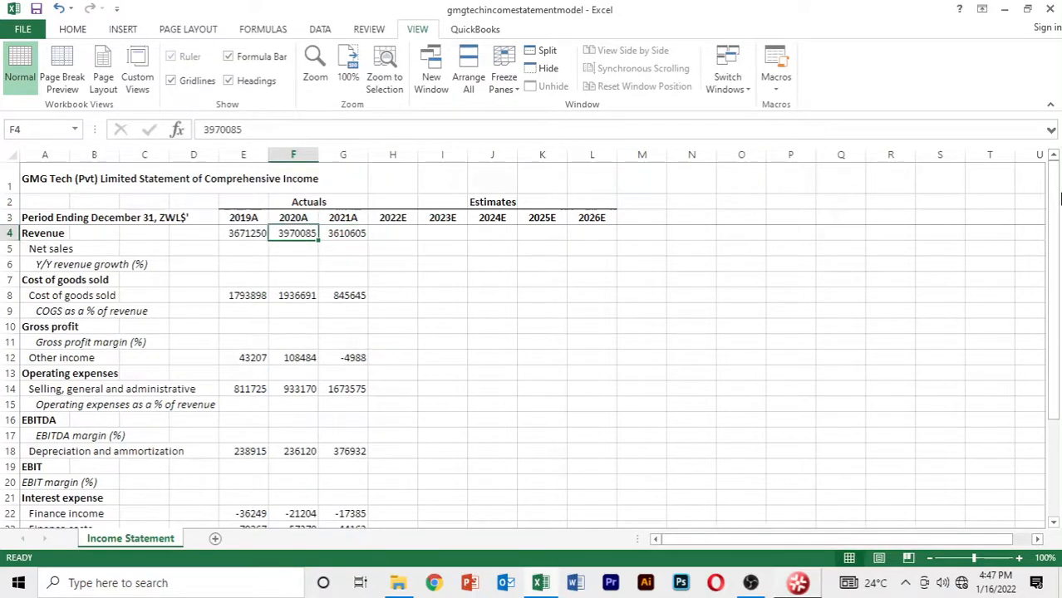
pyautogui.press('Left')
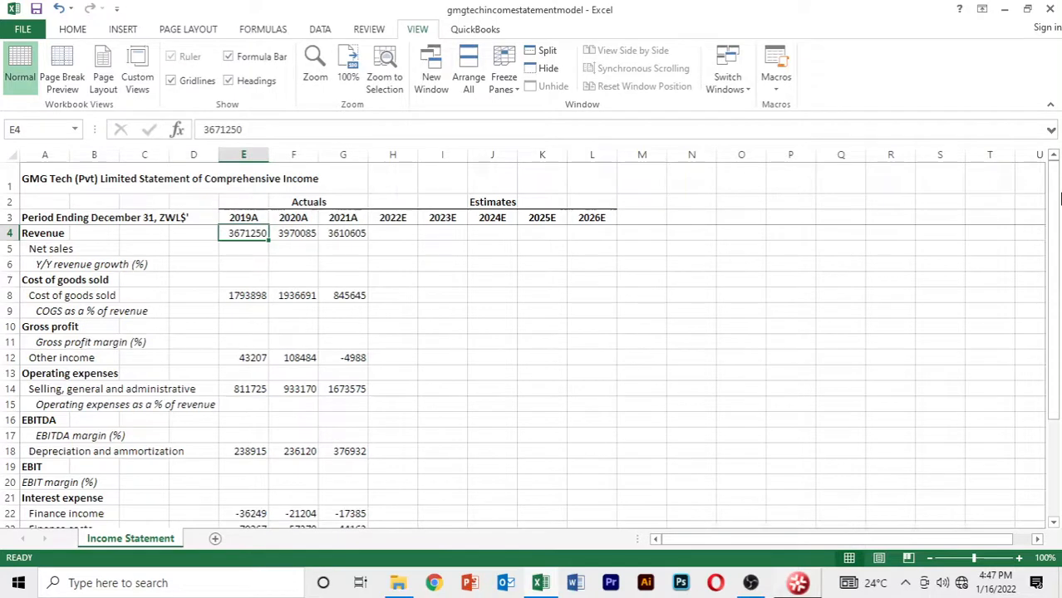
pyautogui.hotkey('shift', 'Right')
pyautogui.hotkey('shift', 'Right')
pyautogui.hotkey('ctrl', 'c')
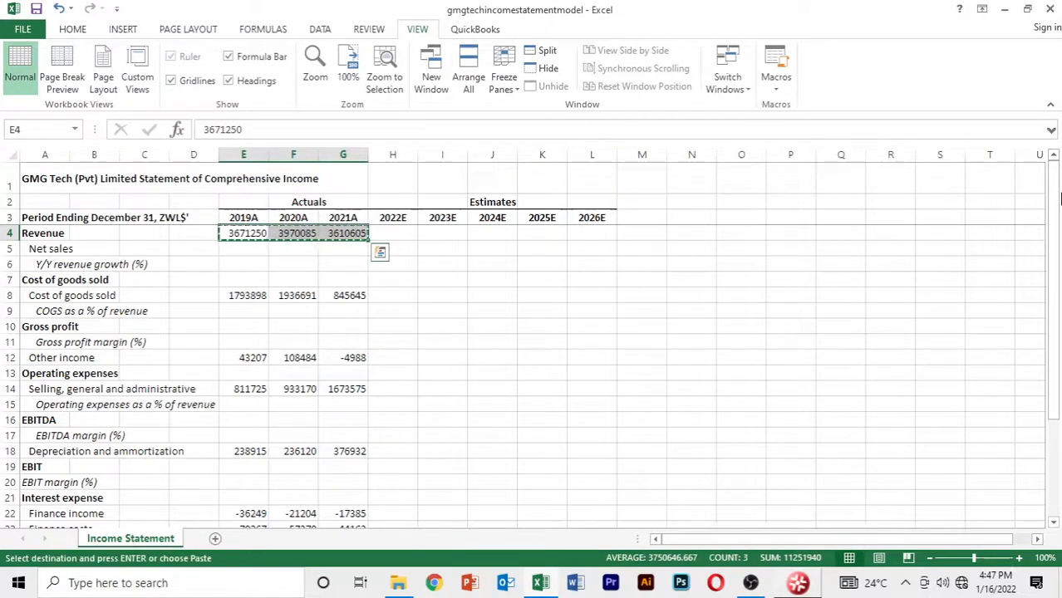
pyautogui.press('Down')
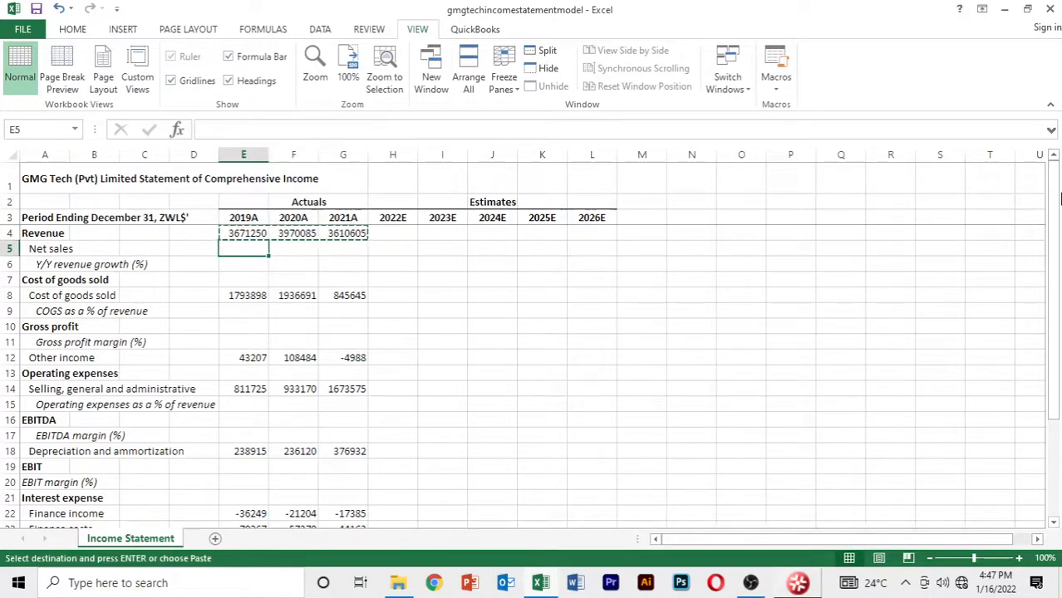
pyautogui.hotkey('ctrl', 'v')
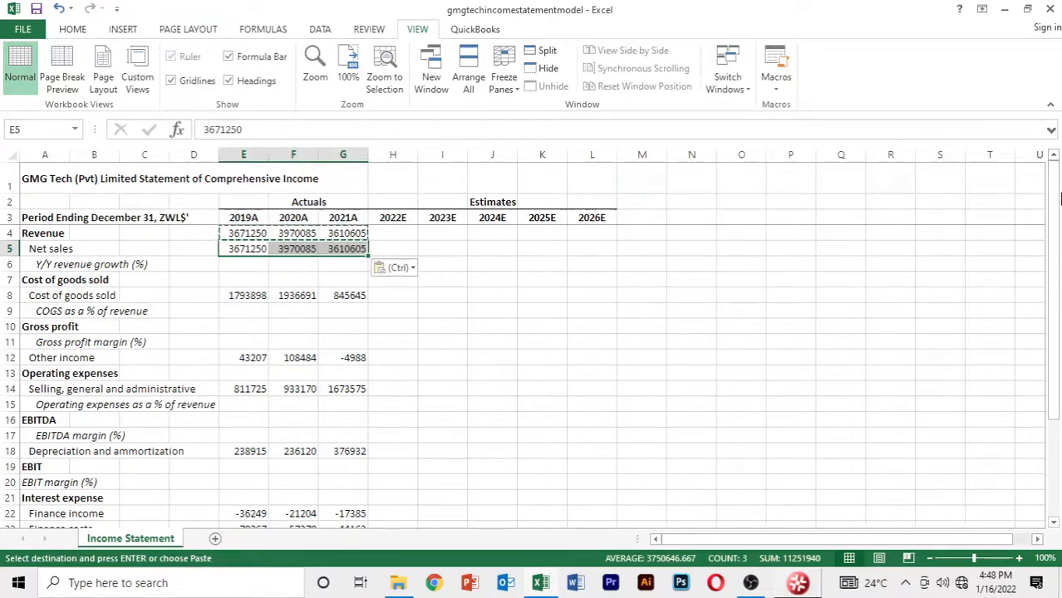
pyautogui.press('Escape')
# Clear the 2019A to 2021A figures from the Revenue heading row, E4:G4.
pyautogui.press('Up')
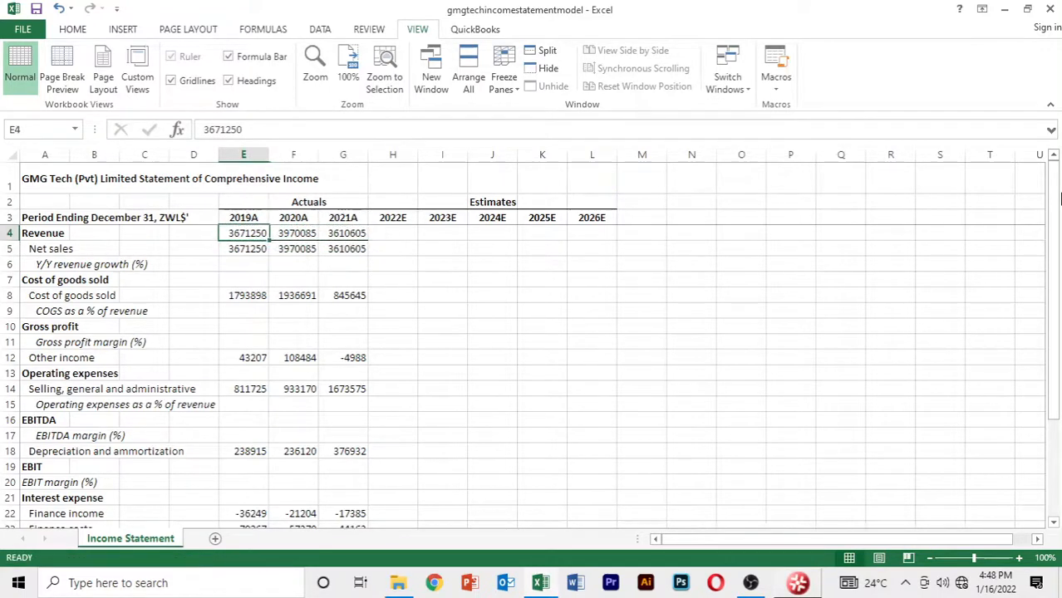
pyautogui.hotkey('ctrl', 'shift', 'Right')
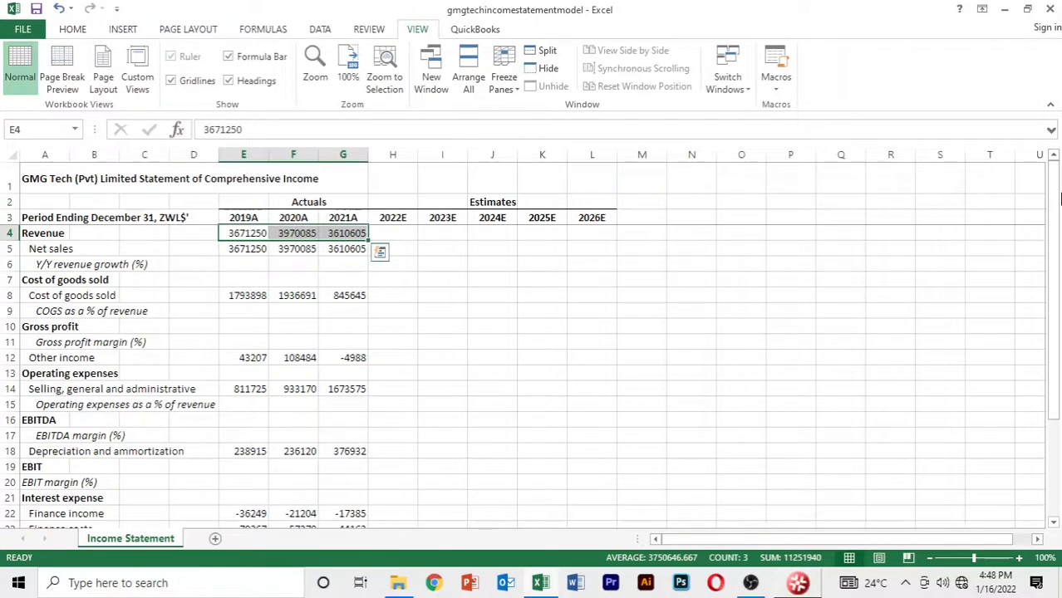
pyautogui.press('Delete')
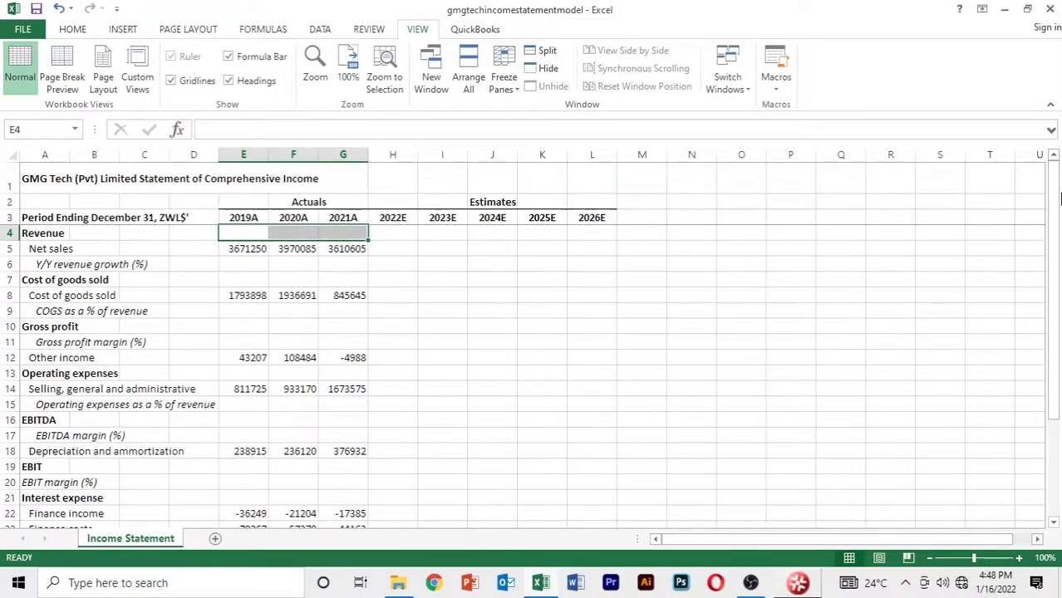
# Review the income statement line items from Revenue down to Net income and back up to the year headers.
pyautogui.press('Down')
pyautogui.press('Down')
pyautogui.press('Down')
pyautogui.press('Down')
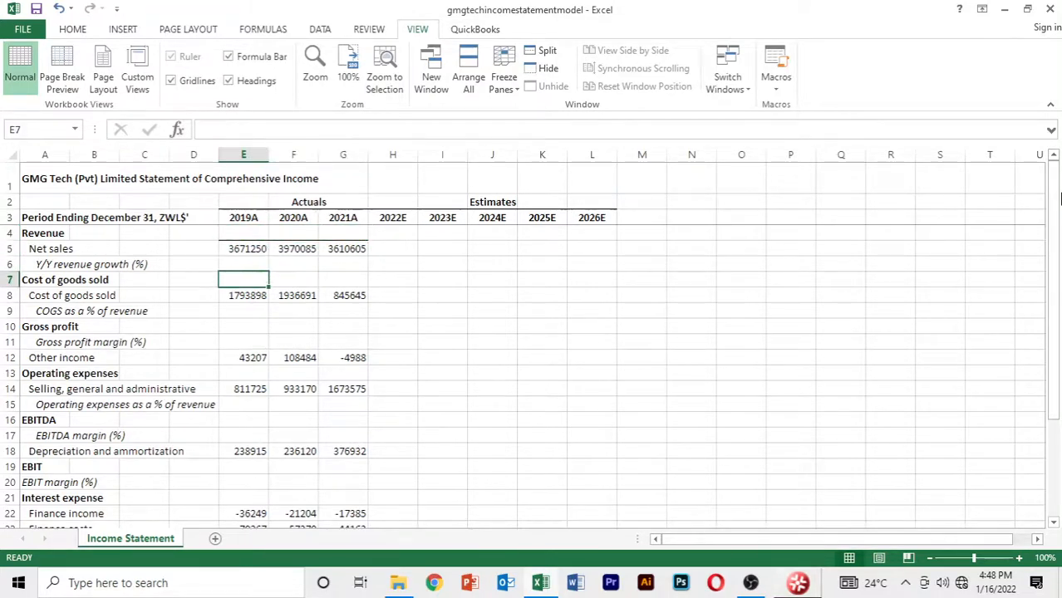
pyautogui.press('Down')
pyautogui.press('Down')
pyautogui.press('Down')
pyautogui.press('Down')
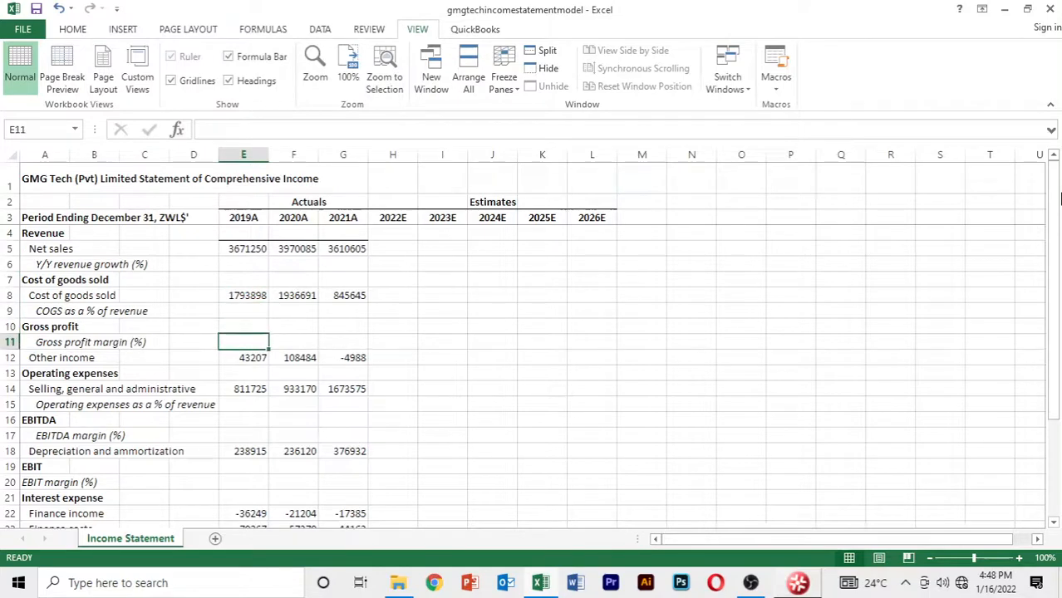
pyautogui.press('Down')
pyautogui.press('Down')
pyautogui.press('Down')
pyautogui.press('Down')
pyautogui.press('Down')
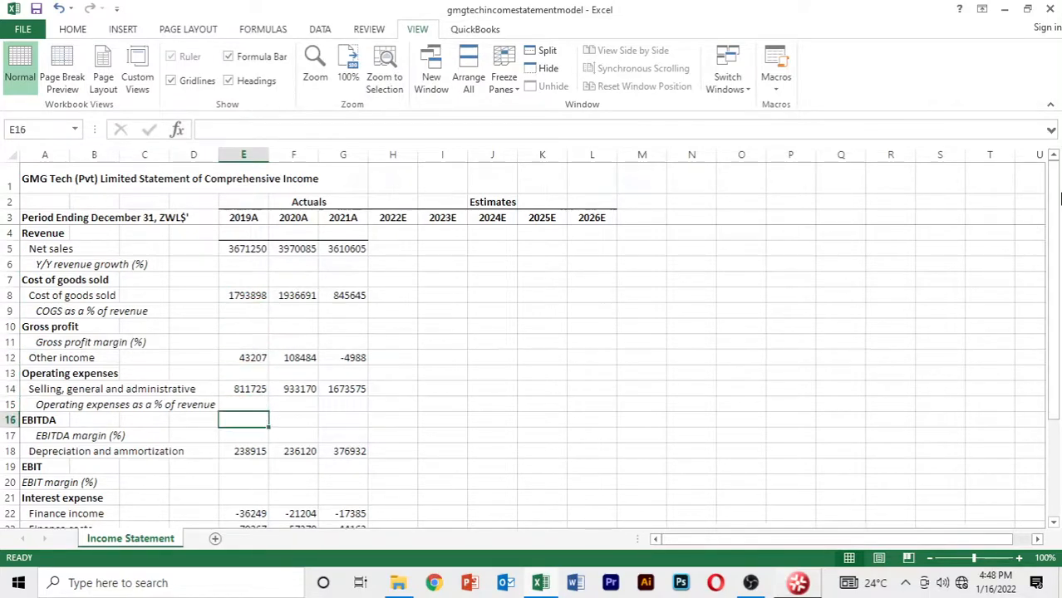
pyautogui.press('Down')
pyautogui.press('Down')
pyautogui.press('Down')
pyautogui.press('Down')
pyautogui.press('Down')
pyautogui.press('Down')
pyautogui.press('Down')
pyautogui.press('Down')
pyautogui.press('Down')
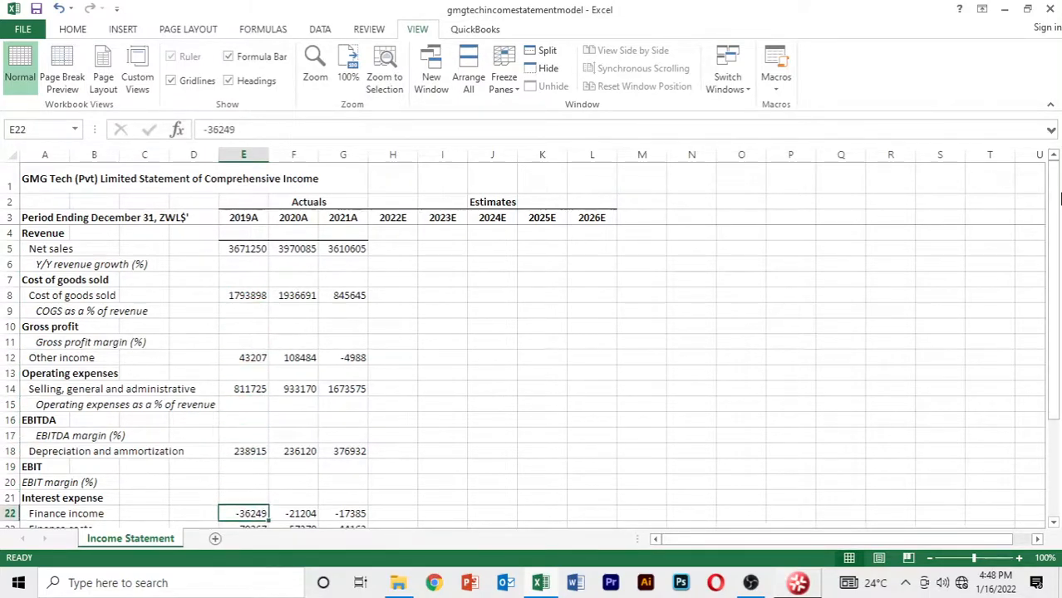
pyautogui.press('Down')
pyautogui.press('Down')
pyautogui.press('Down')
pyautogui.press('Down')
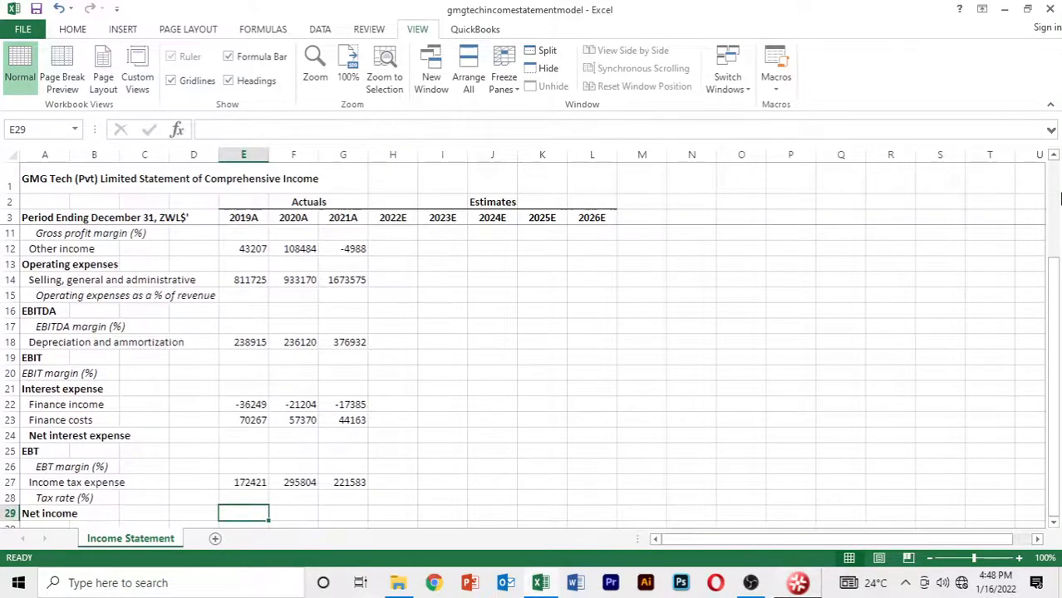
pyautogui.press('Up')
pyautogui.press('Up')
pyautogui.press('Up')
pyautogui.press('Up')
pyautogui.press('Up')
pyautogui.press('Up')
pyautogui.press('Up')
pyautogui.press('Up')
pyautogui.press('Up')
pyautogui.press('Up')
pyautogui.press('Up')
pyautogui.press('Up')
pyautogui.press('Up')
pyautogui.press('Up')
pyautogui.press('Up')
pyautogui.press('Up')
pyautogui.press('Up')
pyautogui.press('Up')
pyautogui.press('Up')
pyautogui.press('Up')
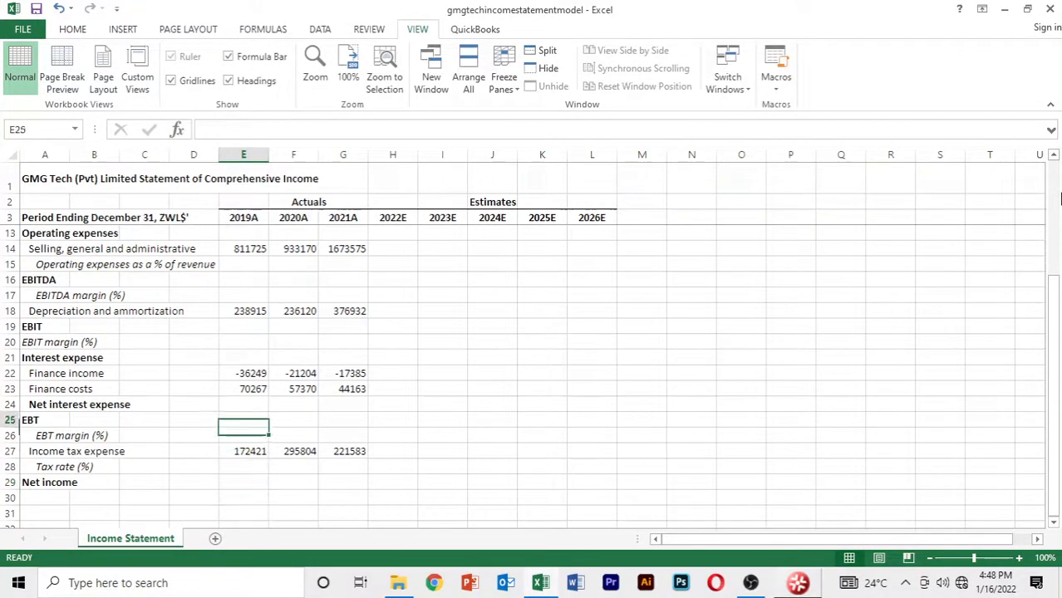
pyautogui.press('Up')
pyautogui.press('Up')
pyautogui.press('Up')
pyautogui.press('Up')
pyautogui.press('Up')
pyautogui.press('Up')
pyautogui.press('Up')
pyautogui.press('Up')
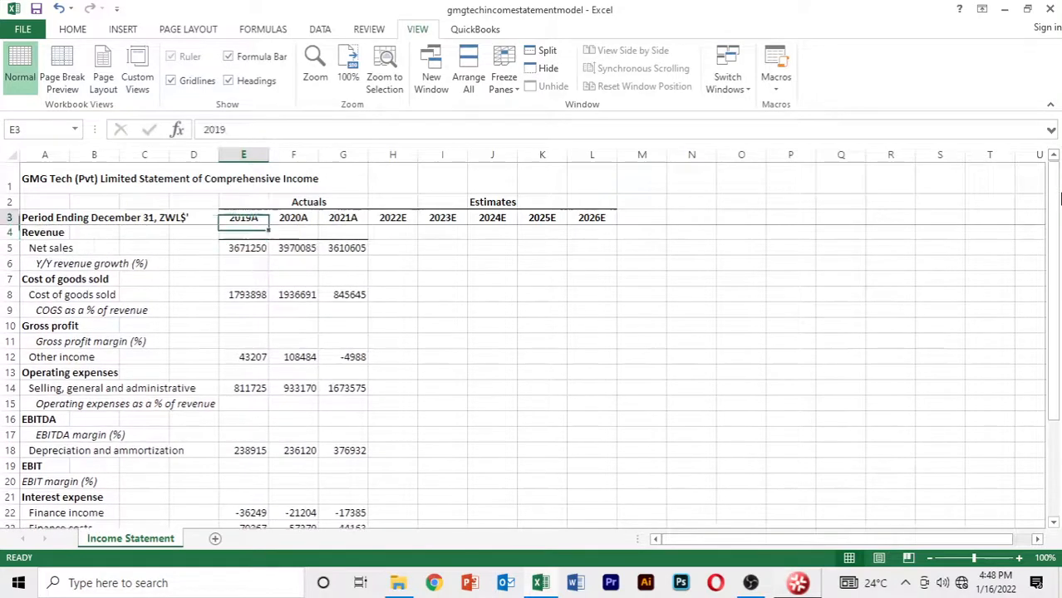
# Add a top border to the EBITDA row across 2019A to 2026E, E16:L16.
pyautogui.press('Down')
pyautogui.press('Down')
pyautogui.press('Down')
pyautogui.press('Down')
pyautogui.press('Down')
pyautogui.press('Down')
pyautogui.press('Down')
pyautogui.press('Down')
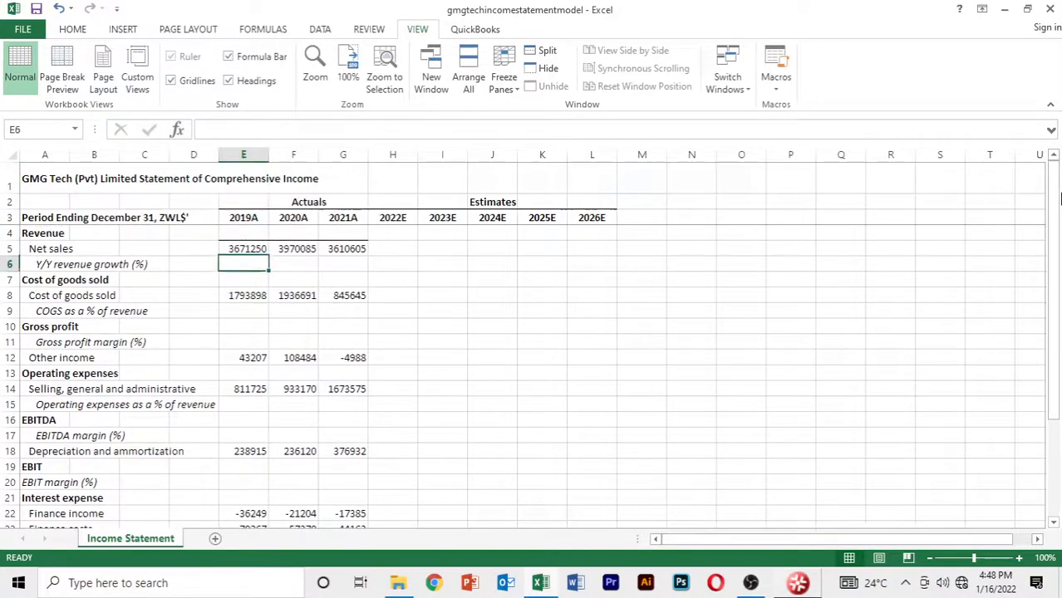
pyautogui.press('Down')
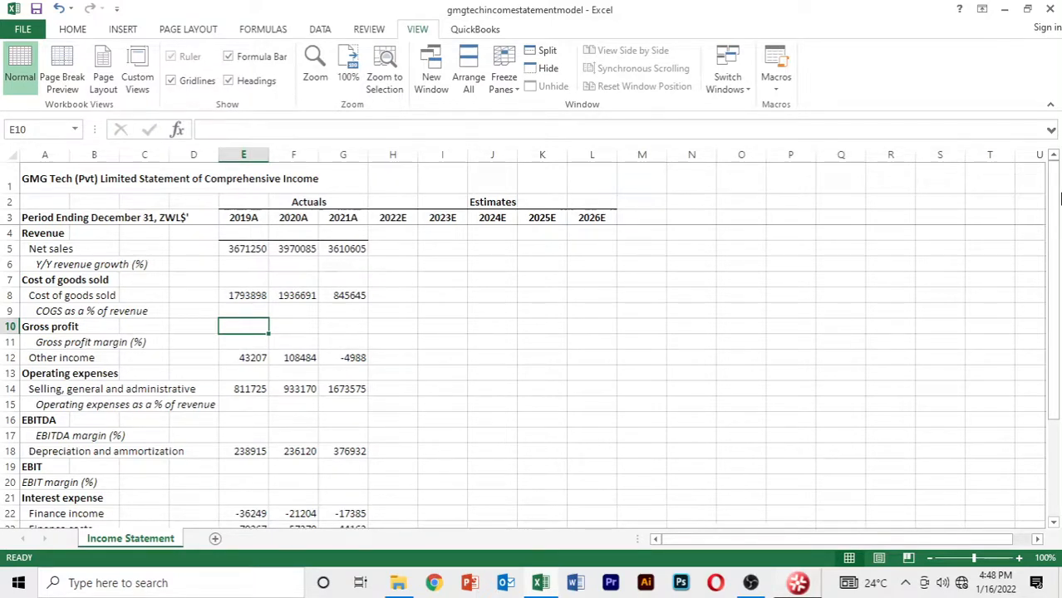
pyautogui.press('Down')
pyautogui.press('Down')
pyautogui.press('Down')
pyautogui.press('Down')
pyautogui.press('Down')
pyautogui.press('Down')
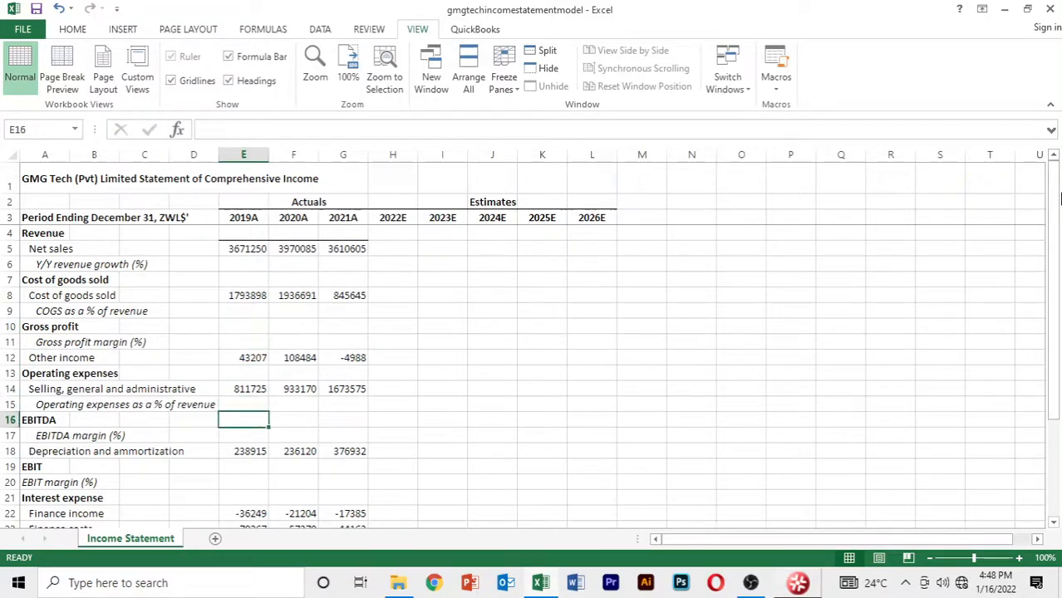
pyautogui.hotkey('shift', 'Right')
pyautogui.hotkey('shift', 'Right')
pyautogui.hotkey('shift', 'Right')
pyautogui.hotkey('shift', 'Right')
pyautogui.hotkey('shift', 'Right')
pyautogui.hotkey('shift', 'Right')
pyautogui.hotkey('shift', 'Right')
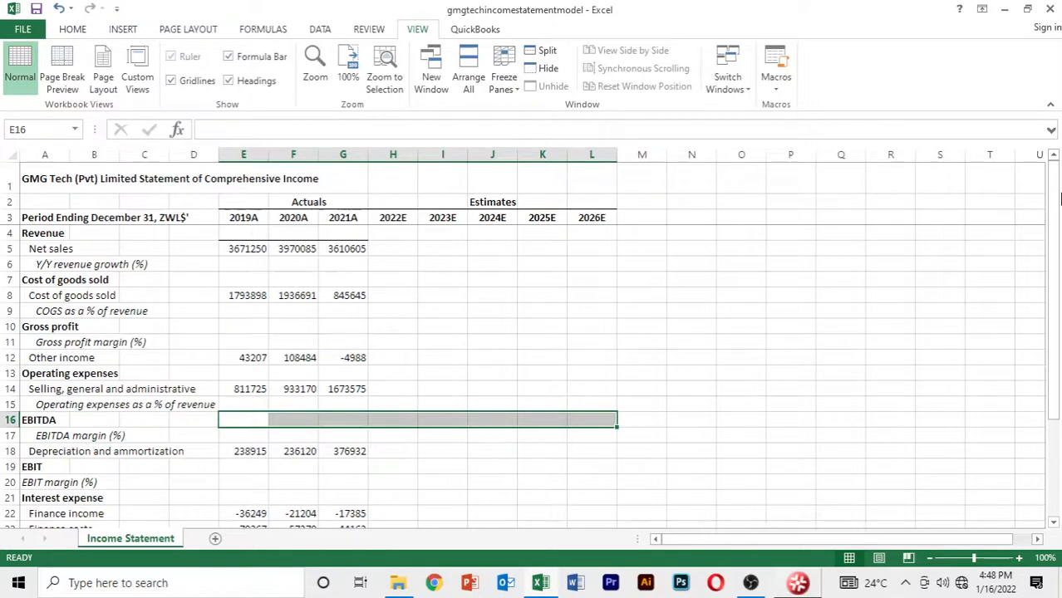
pyautogui.press('alt')
pyautogui.press('h')
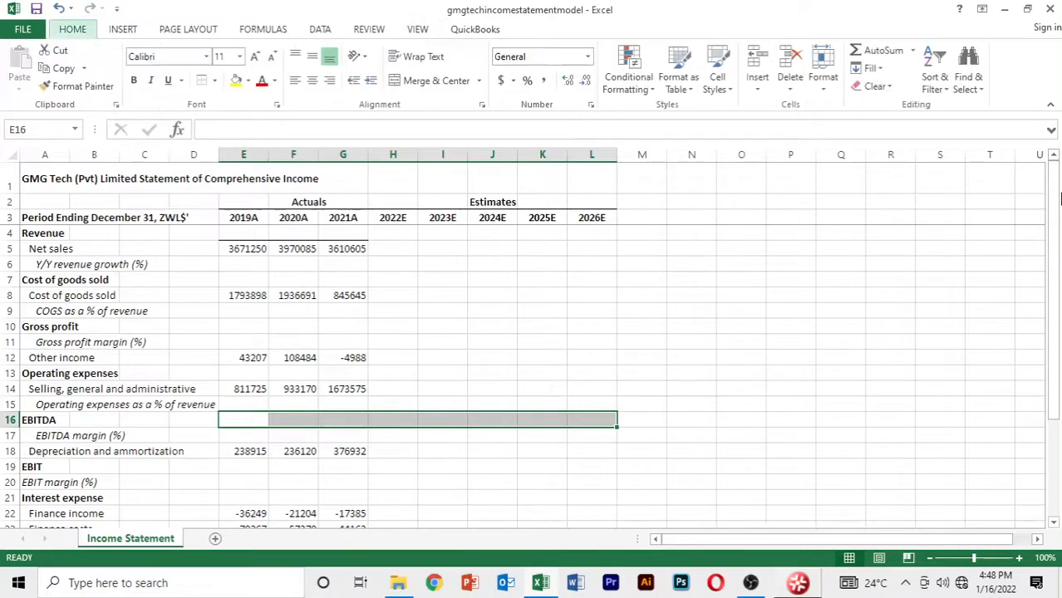
pyautogui.press('b')
pyautogui.press('p')
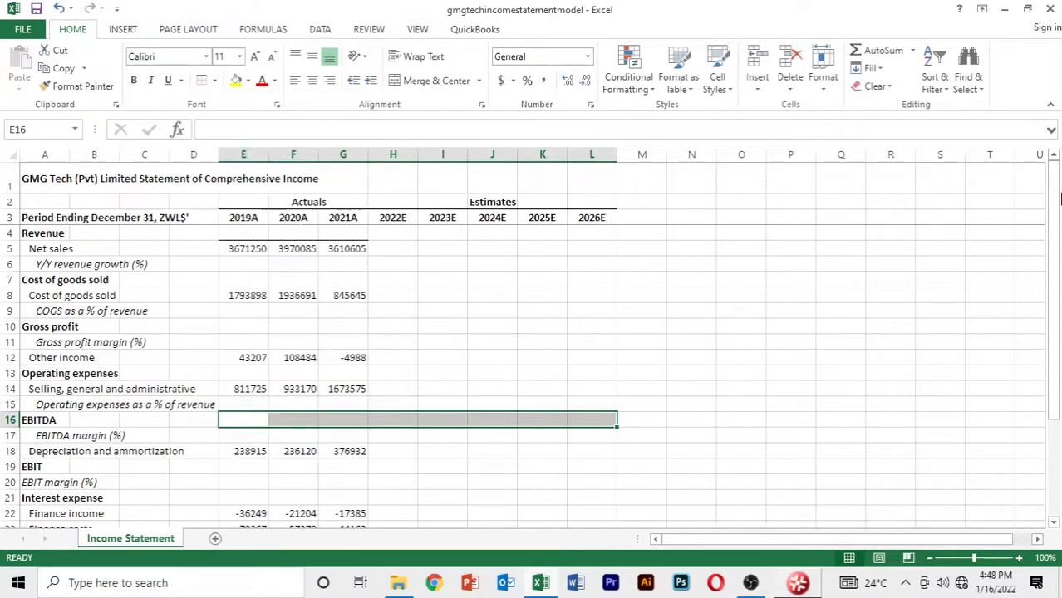
# Add a top border to the Gross profit row across 2019A to 2026E, E10:L10.
pyautogui.press('Down')
pyautogui.press('Up')
pyautogui.press('Up')
pyautogui.press('Up')
pyautogui.press('Up')
pyautogui.press('Up')
pyautogui.press('Up')
pyautogui.press('Up')
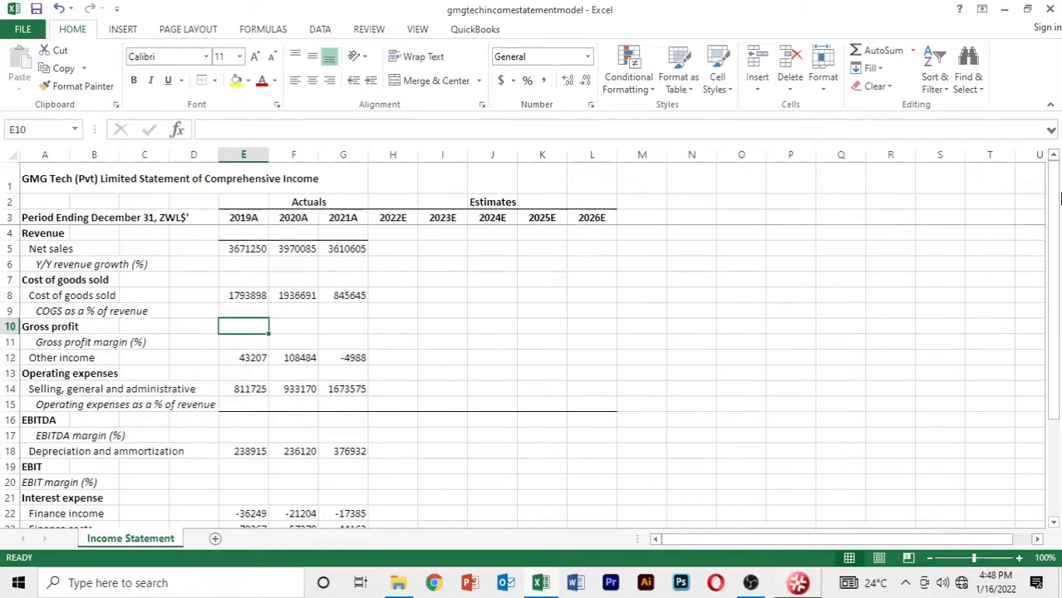
pyautogui.hotkey('shift', 'Right')
pyautogui.hotkey('shift', 'Right')
pyautogui.hotkey('shift', 'Right')
pyautogui.hotkey('shift', 'Right')
pyautogui.hotkey('shift', 'Right')
pyautogui.hotkey('shift', 'Right')
pyautogui.hotkey('shift', 'Right')
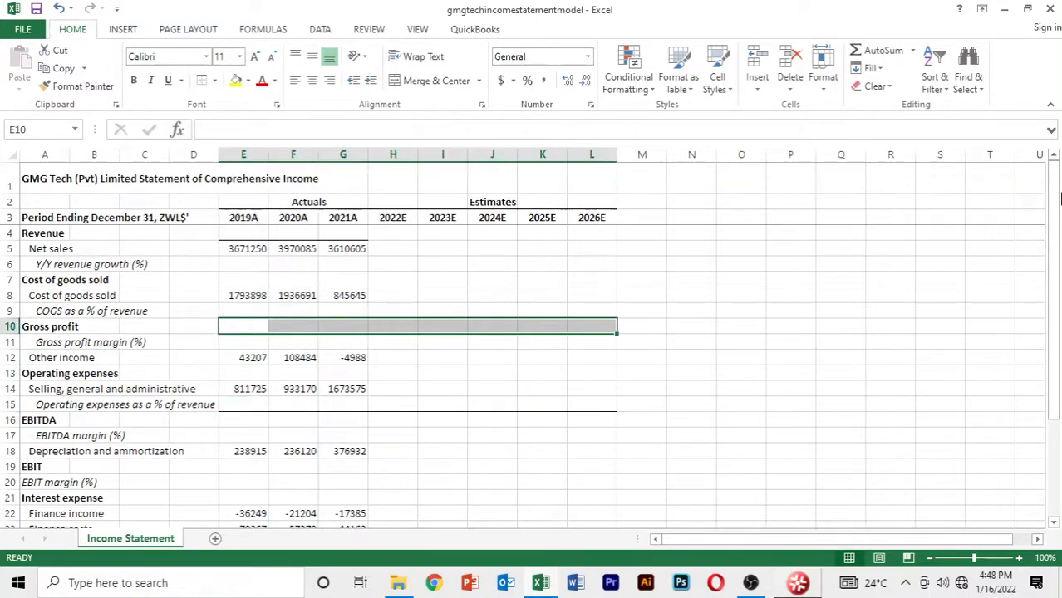
pyautogui.press('alt')
pyautogui.press('h')
pyautogui.press('b')
pyautogui.press('p')
# Apply a top and double bottom border to the Net income row across 2019A to 2026E, E29:L29.
pyautogui.press('Down')
pyautogui.press('Down')
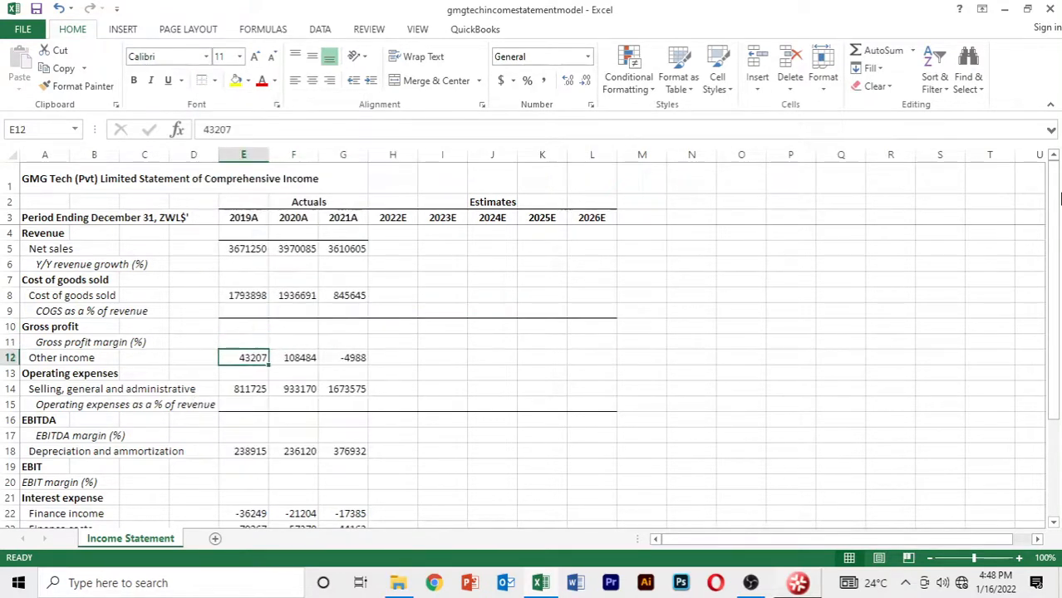
pyautogui.press('Down')
pyautogui.press('Down')
pyautogui.press('Down')
pyautogui.press('Down')
pyautogui.press('Down')
pyautogui.press('Down')
pyautogui.press('Down')
pyautogui.press('Down')
pyautogui.press('Down')
pyautogui.press('Down')
pyautogui.press('Down')
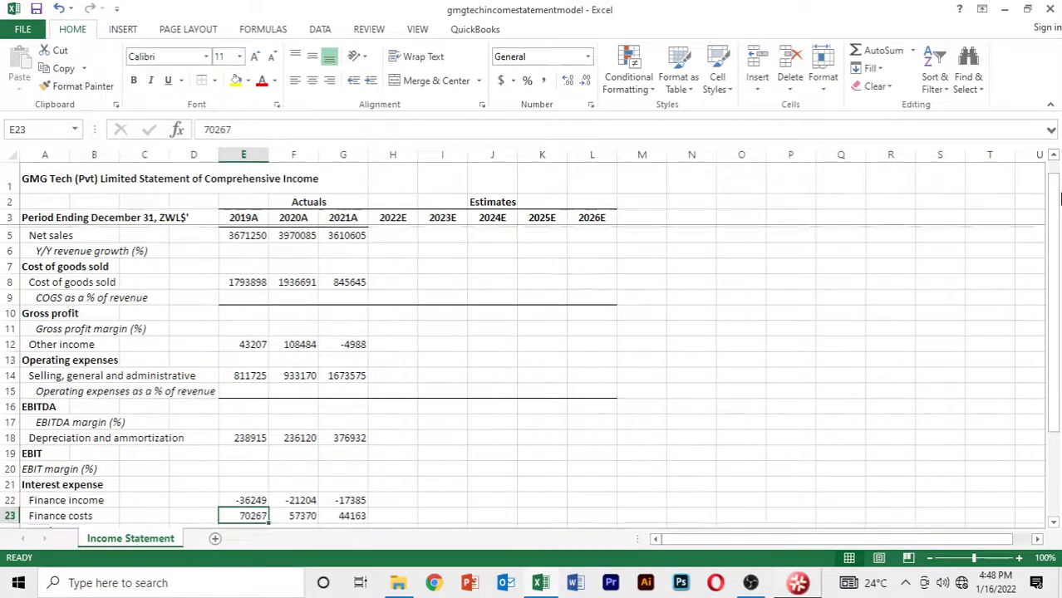
pyautogui.press('Down')
pyautogui.press('Down')
pyautogui.press('Down')
pyautogui.press('Down')
pyautogui.press('Down')
pyautogui.press('Down')
pyautogui.press('Down')
pyautogui.press('Down')
pyautogui.press('Down')
pyautogui.press('Down')
pyautogui.press('Down')
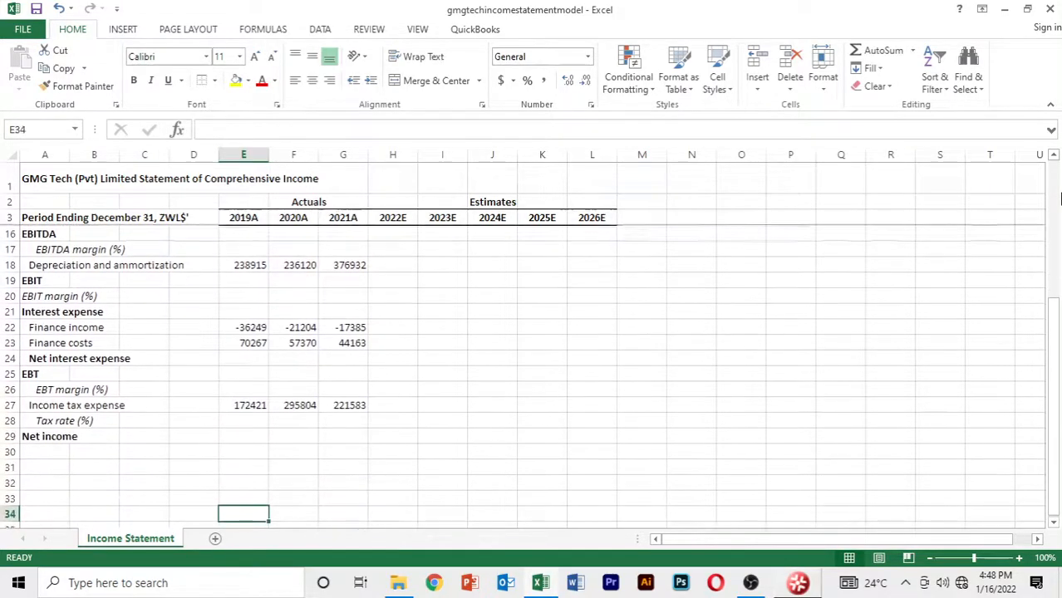
pyautogui.press('Up')
pyautogui.press('Up')
pyautogui.press('Up')
pyautogui.press('Up')
pyautogui.press('Up')
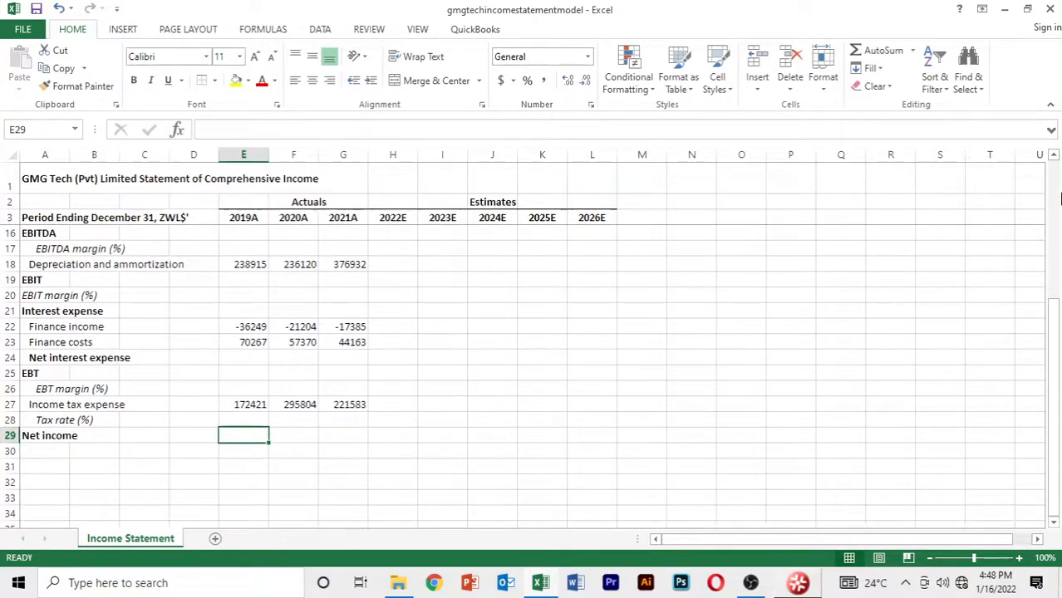
pyautogui.hotkey('shift', 'Right')
pyautogui.hotkey('shift', 'Right')
pyautogui.hotkey('shift', 'Right')
pyautogui.hotkey('shift', 'Right')
pyautogui.hotkey('shift', 'Right')
pyautogui.hotkey('shift', 'Right')
pyautogui.hotkey('shift', 'Right')
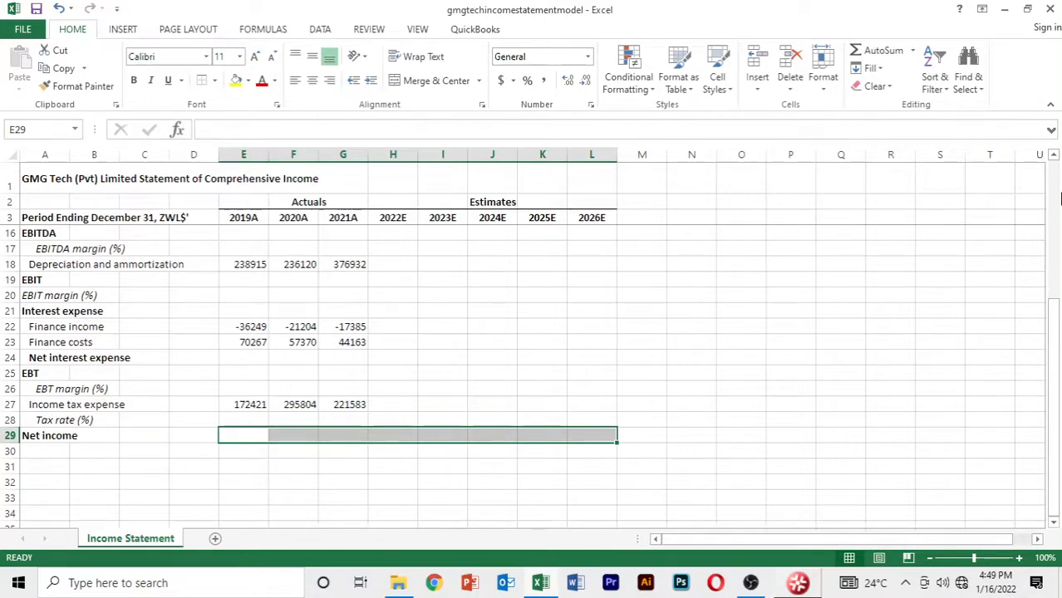
pyautogui.press('alt')
pyautogui.press('h')
pyautogui.press('b')
pyautogui.press('b')
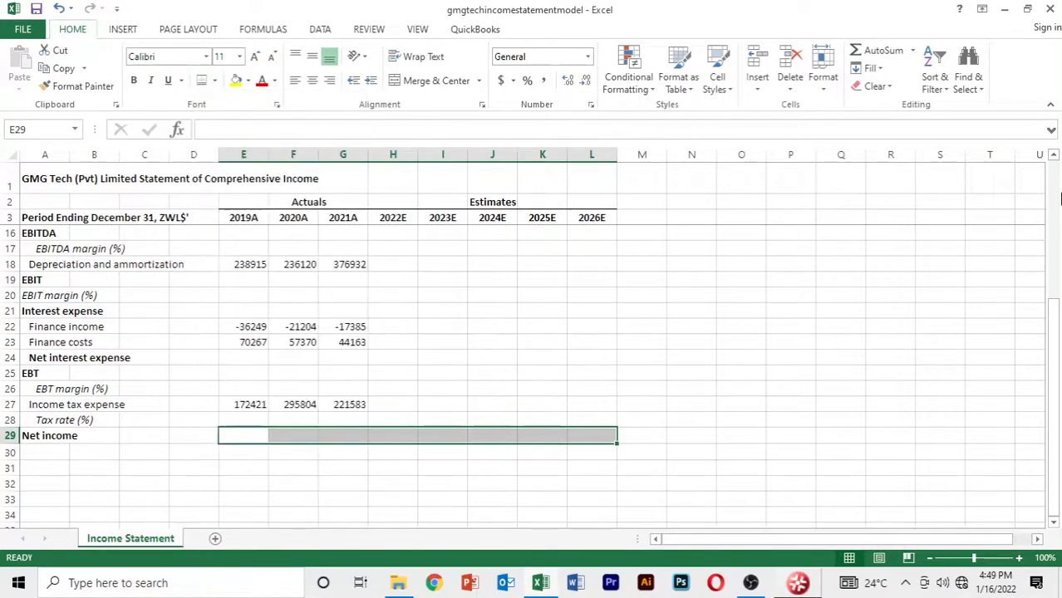
pyautogui.press('Down')
# Check the subtotal rows from Net income up to Operating expenses for missing border lines.
pyautogui.press('Up')
pyautogui.press('Up')
pyautogui.press('Up')
pyautogui.press('Up')
pyautogui.press('Up')
pyautogui.press('Up')
pyautogui.press('Up')
pyautogui.press('Up')
pyautogui.press('Up')
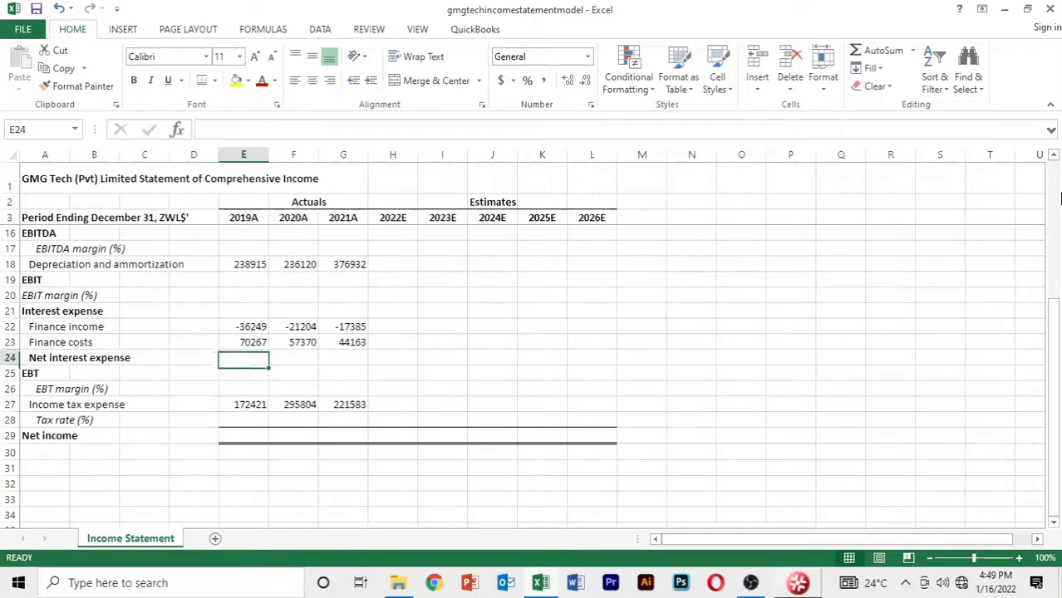
pyautogui.press('Up')
pyautogui.press('Up')
pyautogui.press('Up')
pyautogui.press('Up')
pyautogui.press('Up')
pyautogui.press('Up')
pyautogui.press('Up')
pyautogui.press('Up')
pyautogui.press('Up')
pyautogui.press('Up')
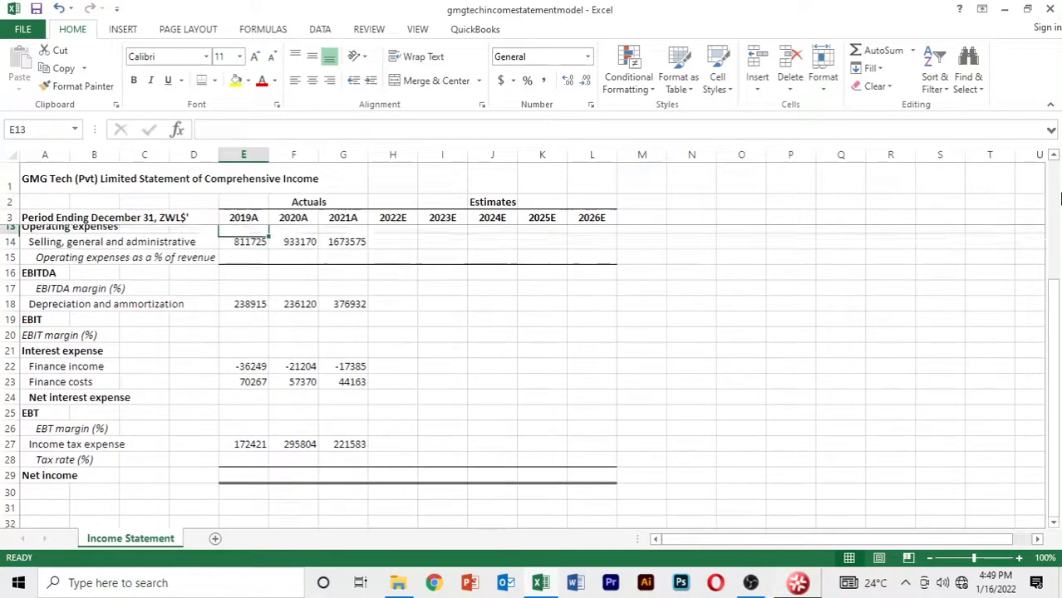
# Add a top border to the EBIT row across 2019A to 2026E, E19:L19.
pyautogui.press('Down')
pyautogui.press('Down')
pyautogui.press('Down')
pyautogui.press('Down')
pyautogui.press('Down')
pyautogui.press('Down')
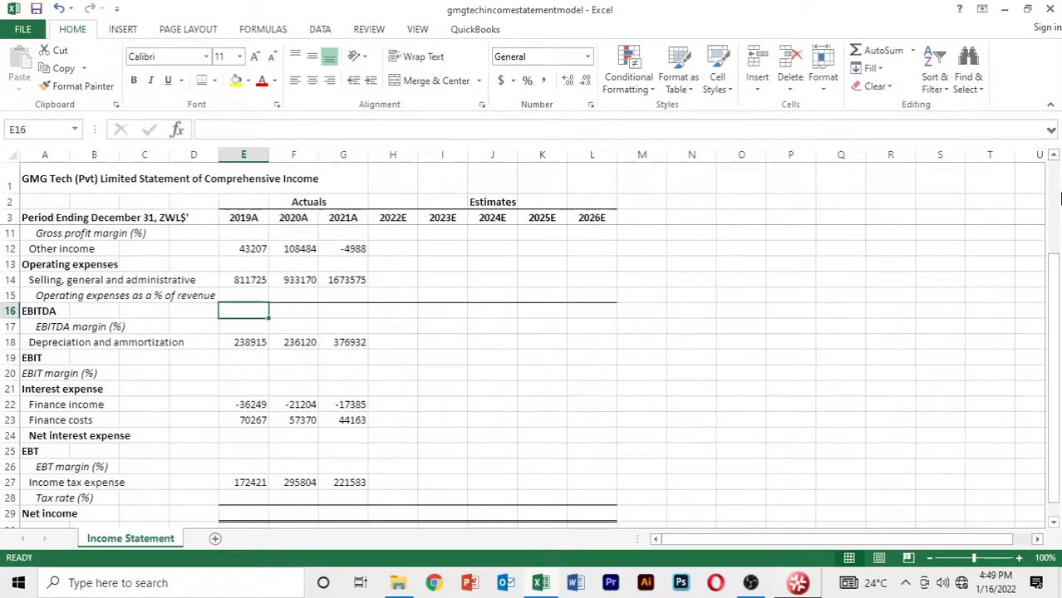
pyautogui.press('Down')
pyautogui.press('Down')
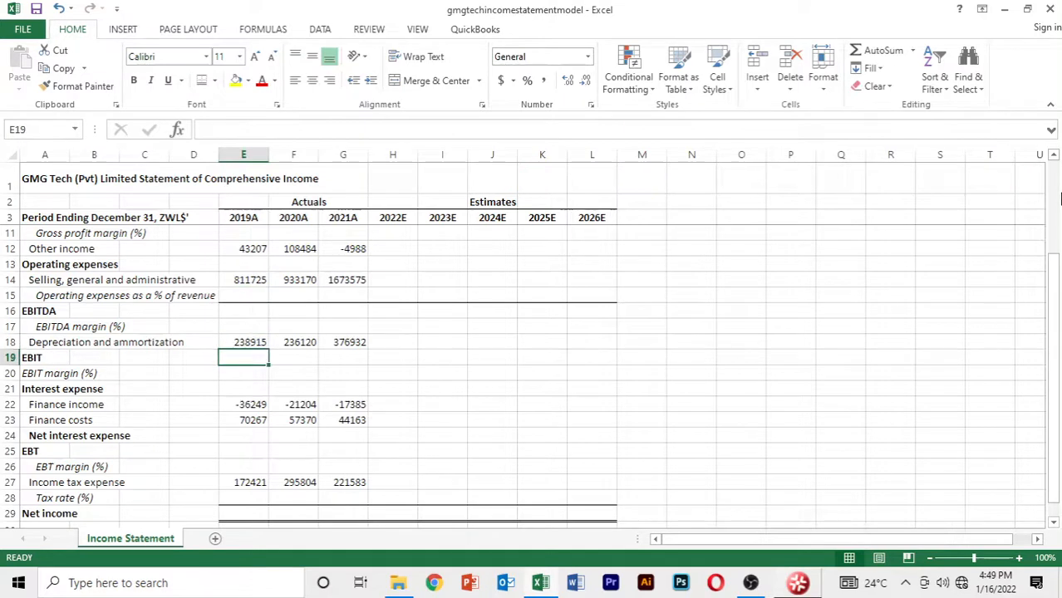
pyautogui.hotkey('shift', 'Right')
pyautogui.hotkey('shift', 'Right')
pyautogui.hotkey('shift', 'Right')
pyautogui.hotkey('shift', 'Right')
pyautogui.hotkey('shift', 'Right')
pyautogui.hotkey('shift', 'Right')
pyautogui.hotkey('shift', 'Right')
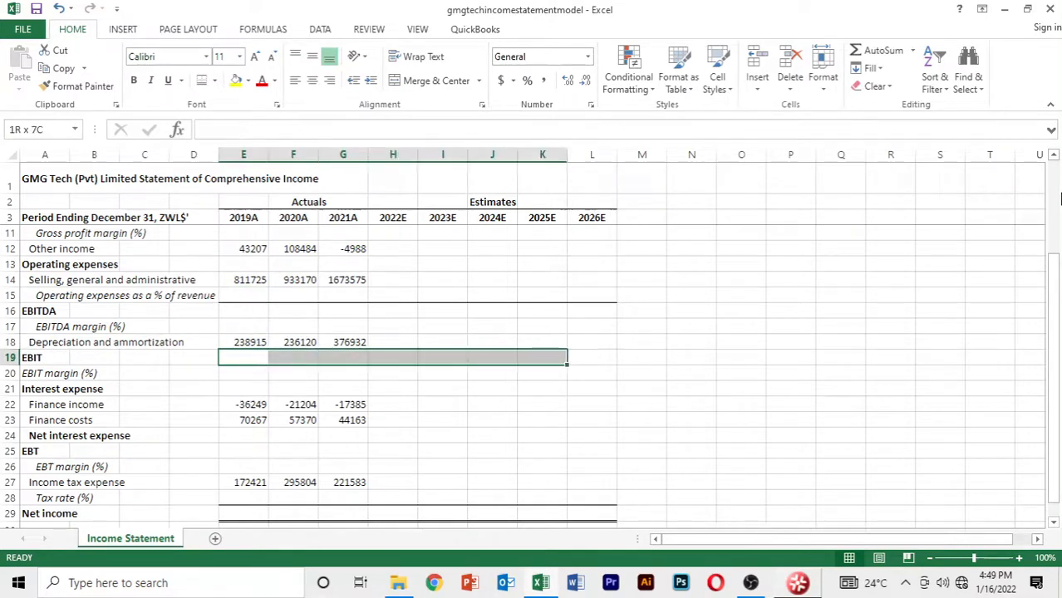
pyautogui.press('alt')
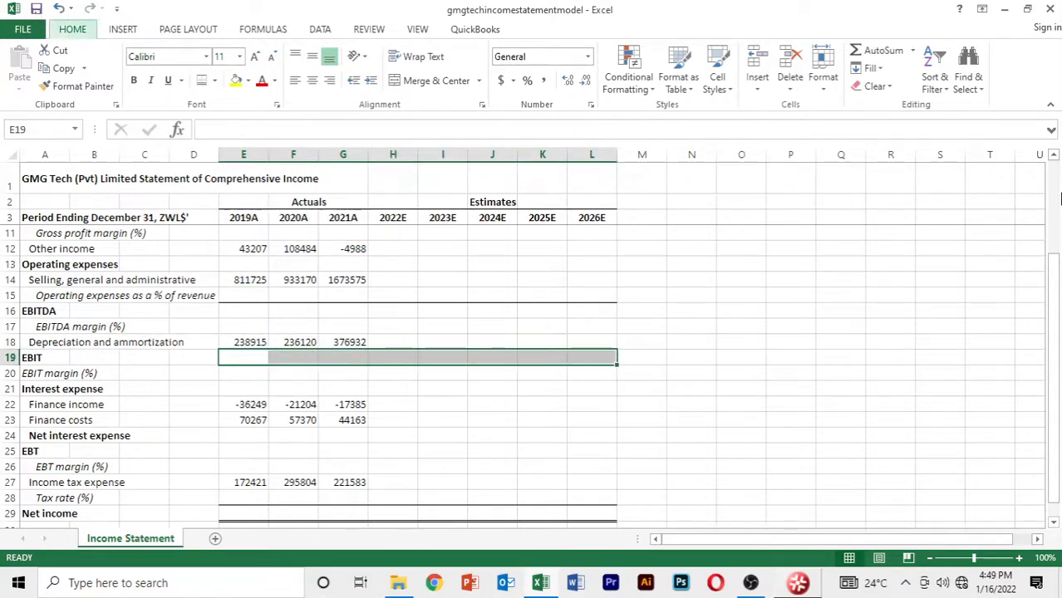
pyautogui.press('h')
pyautogui.press('b')
pyautogui.press('p')
# Add a top border to the EBT row across 2019A to 2026E, E25:L25.
pyautogui.press('Down')
pyautogui.press('Down')
pyautogui.press('Down')
pyautogui.press('Down')
pyautogui.press('Down')
pyautogui.press('Down')
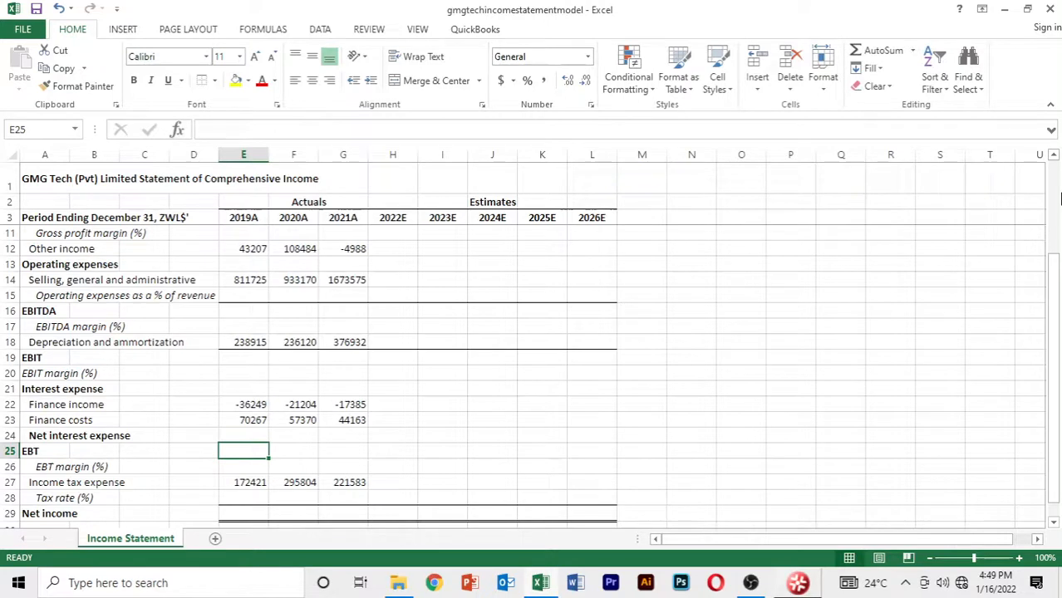
pyautogui.hotkey('shift', 'Right')
pyautogui.hotkey('shift', 'Right')
pyautogui.hotkey('shift', 'Right')
pyautogui.hotkey('shift', 'Right')
pyautogui.hotkey('shift', 'Right')
pyautogui.hotkey('shift', 'Right')
pyautogui.hotkey('shift', 'Right')
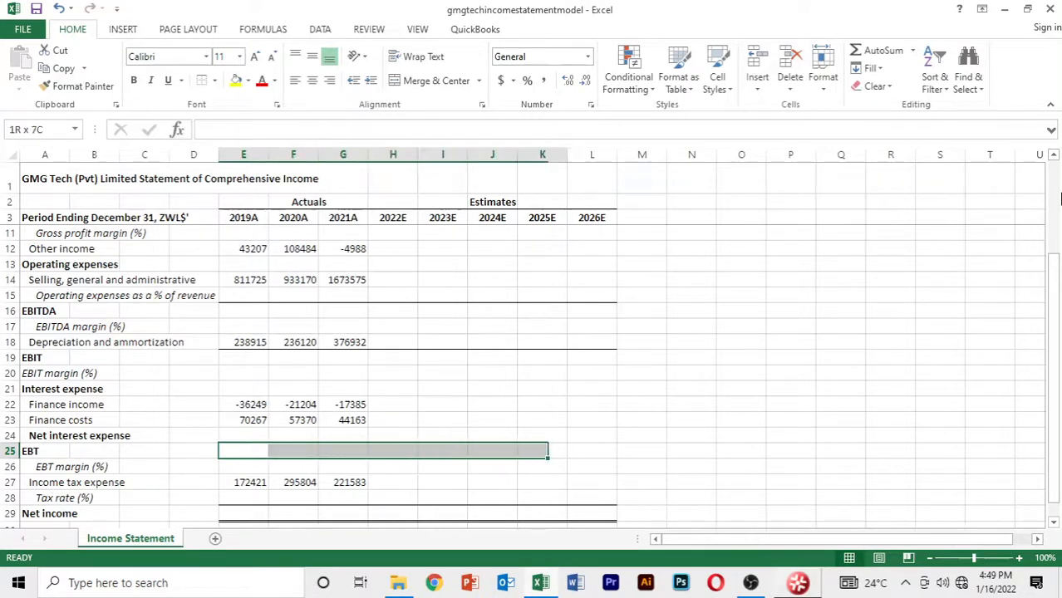
pyautogui.press('alt')
pyautogui.press('h')
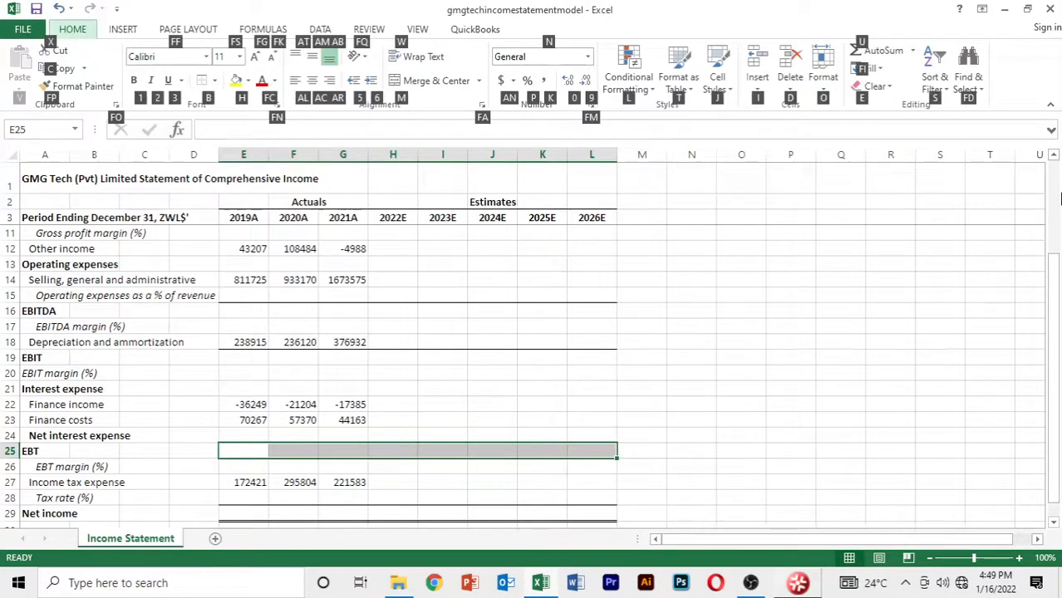
pyautogui.press('b')
pyautogui.press('p')
pyautogui.press('Down')
pyautogui.press('Down')
pyautogui.press('Down')
pyautogui.press('Down')
pyautogui.press('Down')
pyautogui.press('Down')
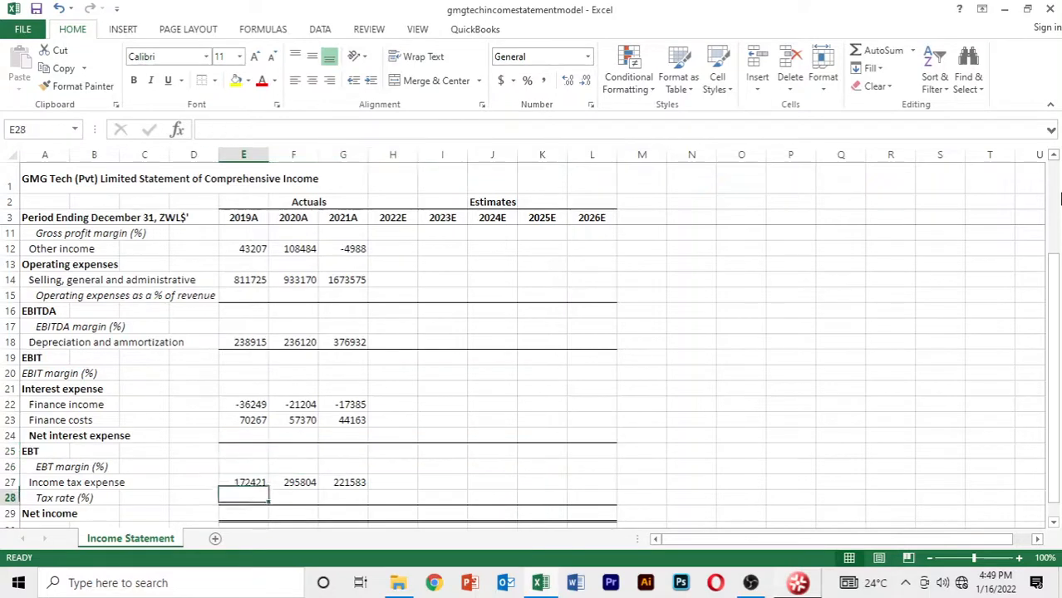
pyautogui.press('Up')
pyautogui.press('Up')
pyautogui.press('Up')
pyautogui.press('Up')
pyautogui.press('Up')
pyautogui.press('Up')
pyautogui.press('Up')
pyautogui.press('Up')
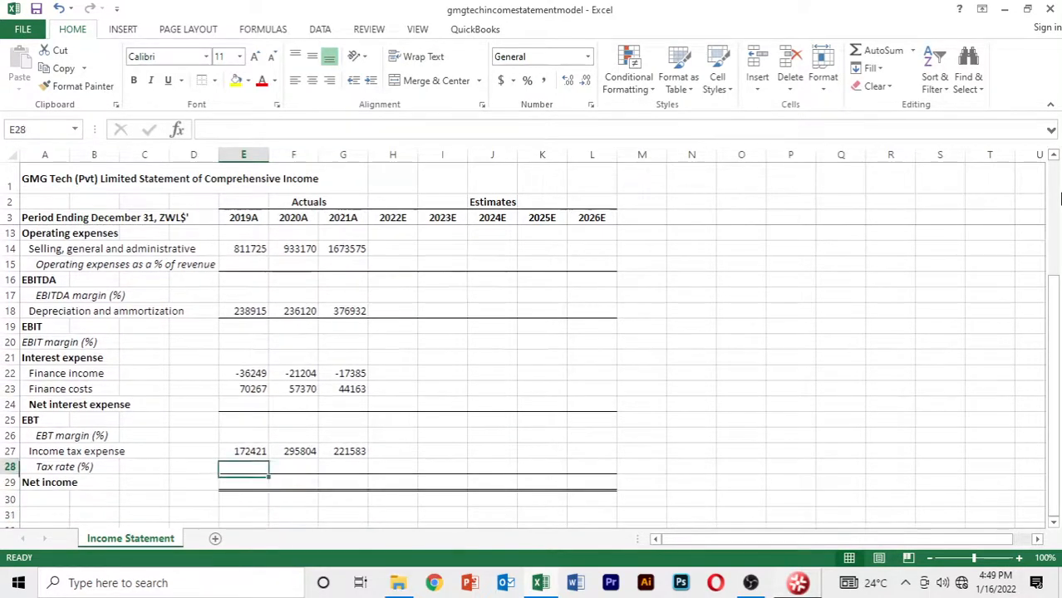
pyautogui.press('Up')
pyautogui.press('Up')
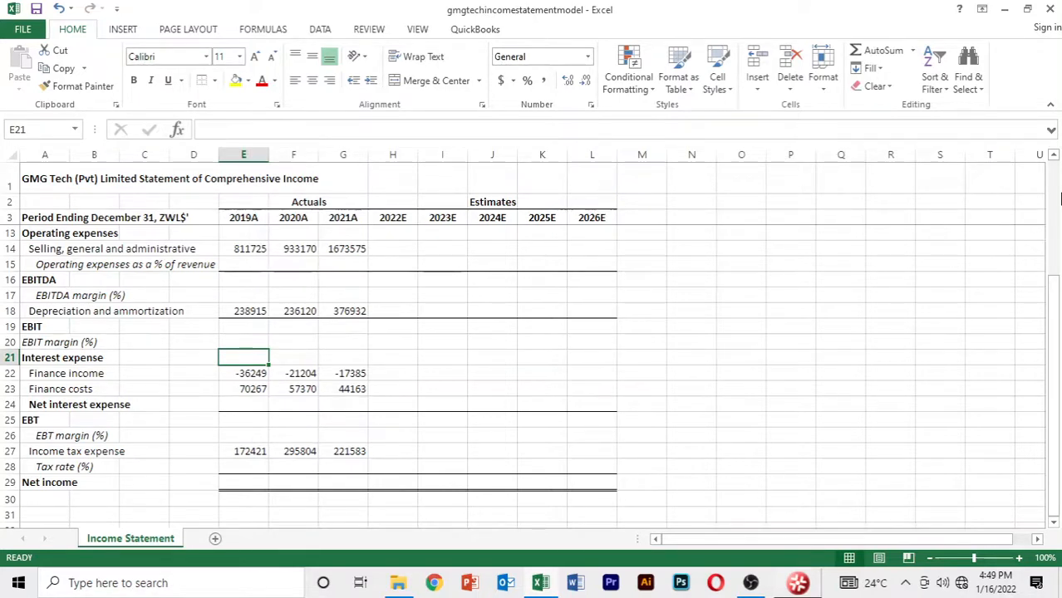
pyautogui.hotkey('shift', 'Right')
pyautogui.hotkey('shift', 'Right')
pyautogui.hotkey('shift', 'Right')
pyautogui.hotkey('shift', 'Right')
pyautogui.hotkey('shift', 'Right')
pyautogui.hotkey('shift', 'Right')
pyautogui.hotkey('shift', 'Right')
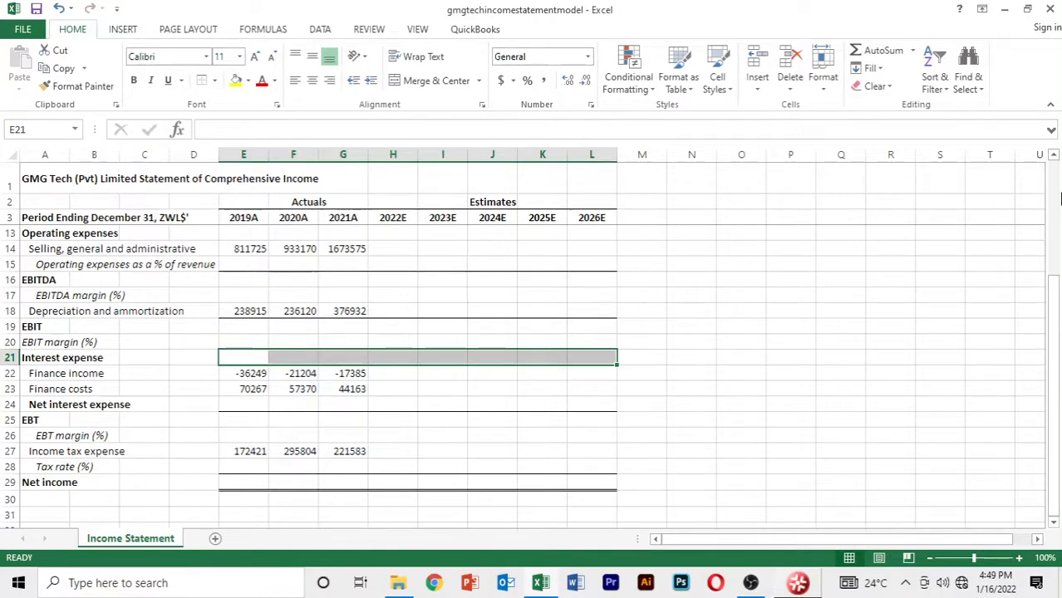
# Add a top border to the Net interest expense row across 2019A to 2026E, E24:L24.
pyautogui.press('Down')
pyautogui.press('Down')
pyautogui.press('Down')
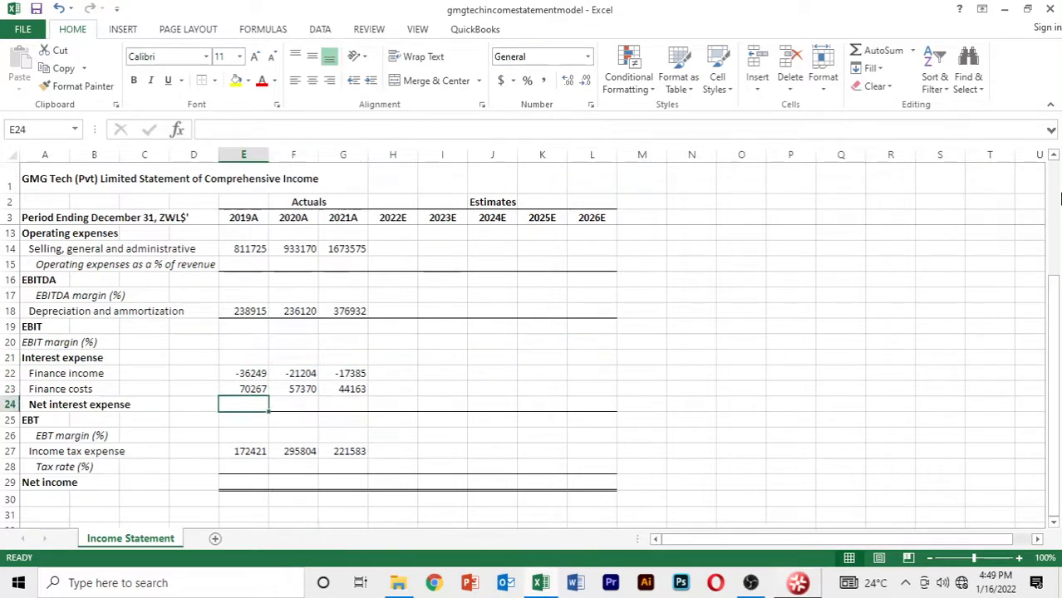
pyautogui.press('Down')
pyautogui.press('Down')
pyautogui.press('Down')
pyautogui.press('Up')
pyautogui.press('Up')
pyautogui.press('Up')
pyautogui.hotkey('shift', 'Right')
pyautogui.hotkey('shift', 'Right')
pyautogui.hotkey('shift', 'Right')
pyautogui.hotkey('shift', 'Right')
pyautogui.hotkey('shift', 'Right')
pyautogui.hotkey('shift', 'Right')
pyautogui.hotkey('shift', 'Right')
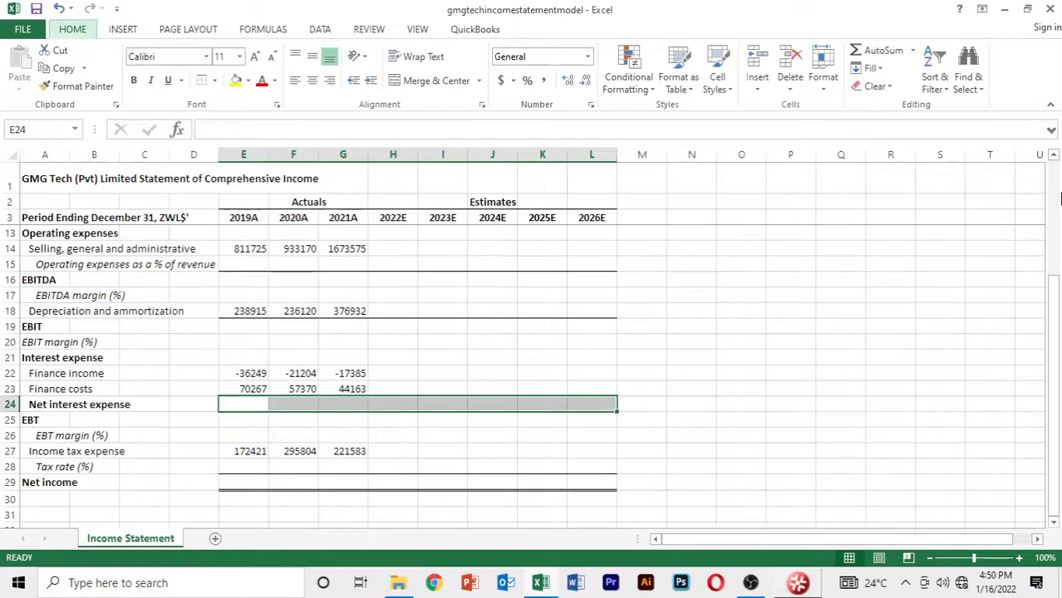
# Review the bordered rows of the income statement from Net income up to the statement title.
pyautogui.press('Down')
pyautogui.press('Down')
pyautogui.press('Down')
pyautogui.press('Down')
pyautogui.press('Down')
pyautogui.press('Down')
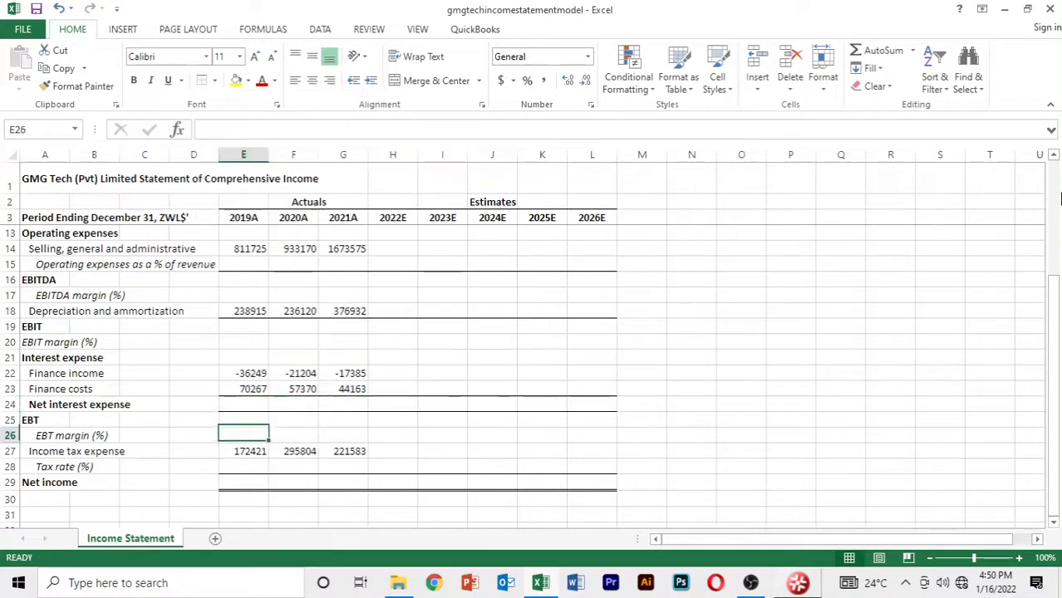
pyautogui.press('Up')
pyautogui.press('Up')
pyautogui.press('Up')
pyautogui.press('Up')
pyautogui.press('Up')
pyautogui.press('Up')
pyautogui.press('Up')
pyautogui.press('Up')
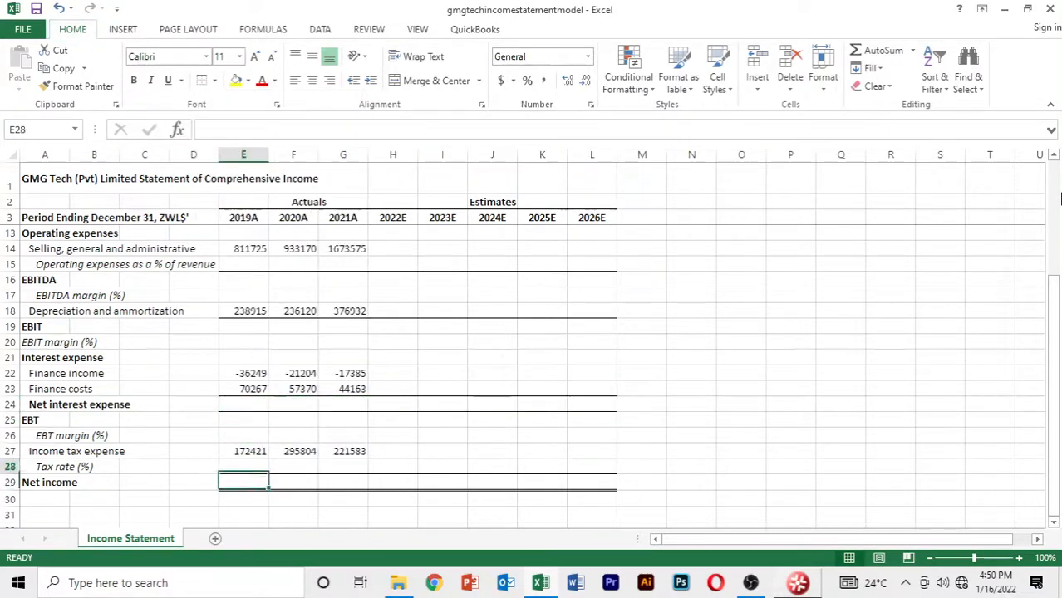
pyautogui.press('Up')
pyautogui.press('Up')
pyautogui.press('Up')
pyautogui.press('Up')
pyautogui.press('Up')
pyautogui.press('Up')
pyautogui.press('Up')
pyautogui.press('Up')
pyautogui.press('Up')
pyautogui.press('Up')
pyautogui.press('Up')
pyautogui.press('Up')
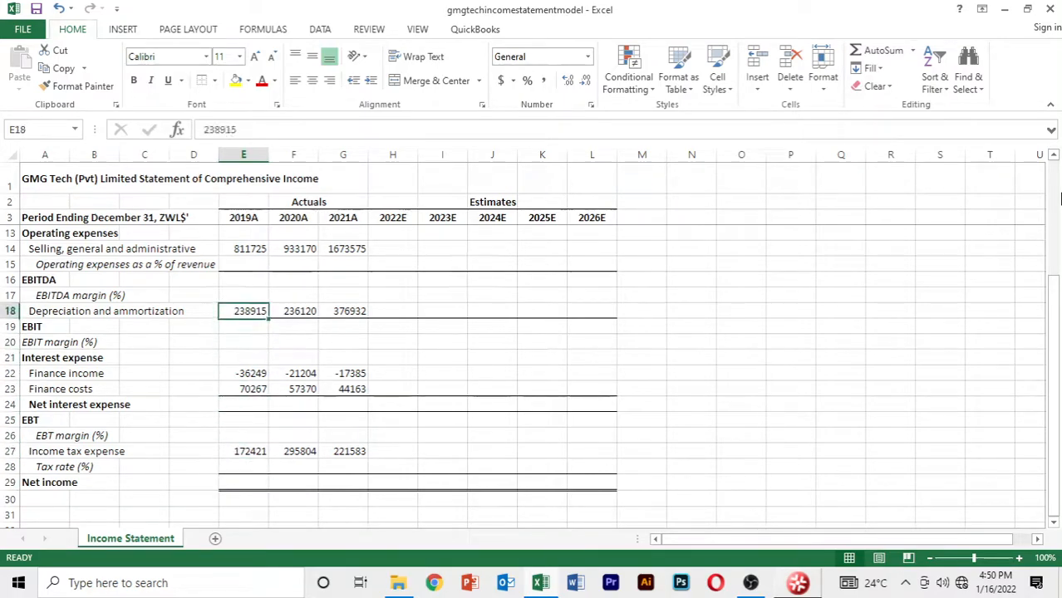
pyautogui.press('Up')
pyautogui.press('Up')
pyautogui.press('Up')
pyautogui.press('Up')
pyautogui.press('Up')
pyautogui.press('Up')
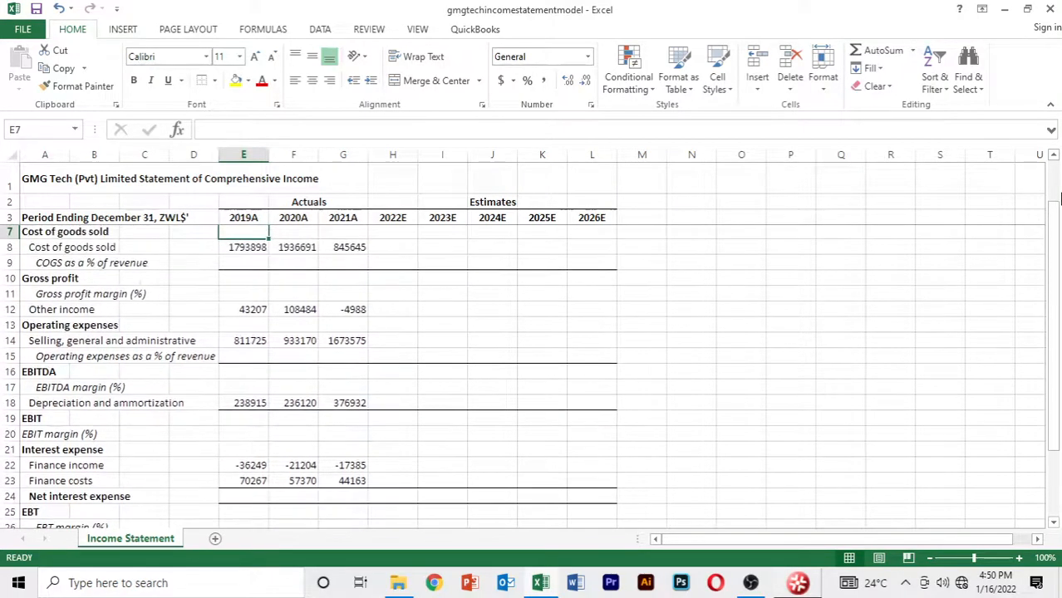
pyautogui.press('Up')
pyautogui.press('Up')
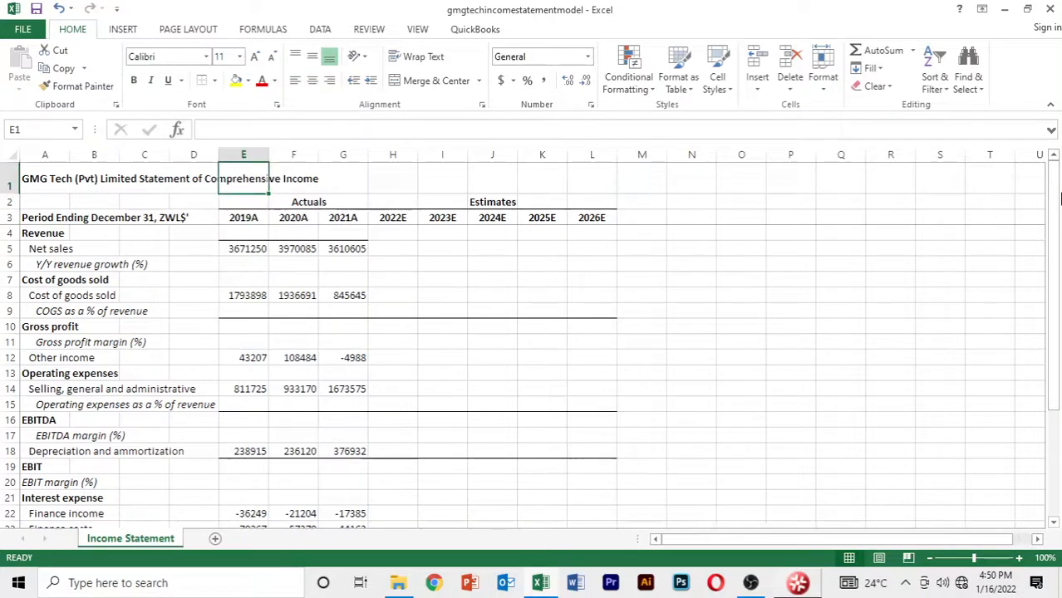
# Italicize the Y/Y revenue growth (%) row across 2019A to 2026E, E6:L6.
pyautogui.press('Down')
pyautogui.press('Down')
pyautogui.press('Down')
pyautogui.press('Down')
pyautogui.press('Down')
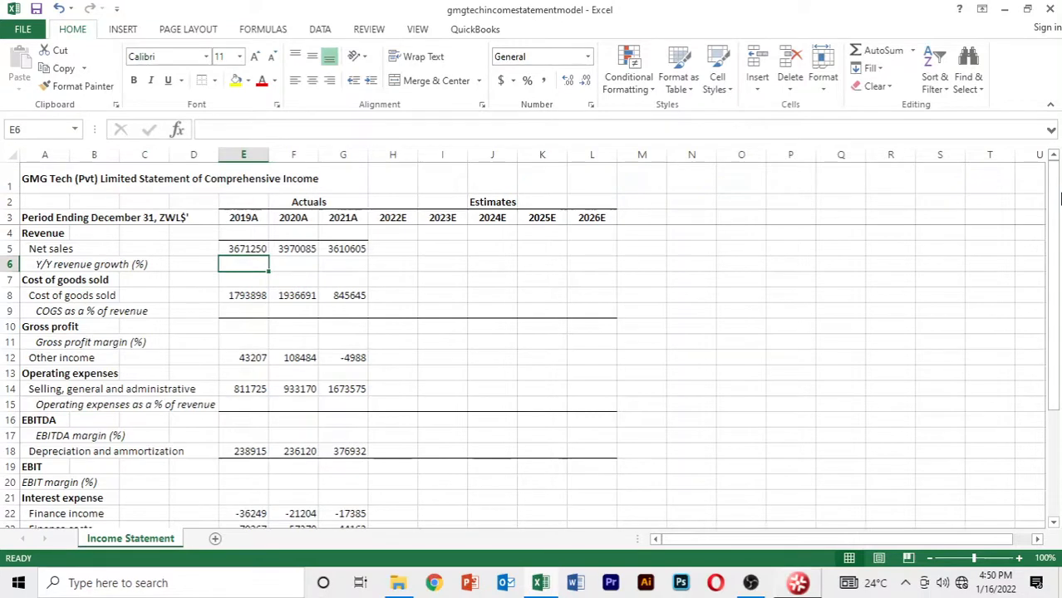
pyautogui.press('Down')
pyautogui.press('Down')
pyautogui.press('Up')
pyautogui.press('Up')
pyautogui.hotkey('shift', 'Right')
pyautogui.hotkey('shift', 'Right')
pyautogui.hotkey('shift', 'Right')
pyautogui.hotkey('shift', 'Right')
pyautogui.hotkey('shift', 'Right')
pyautogui.hotkey('shift', 'Right')
pyautogui.hotkey('shift', 'Right')
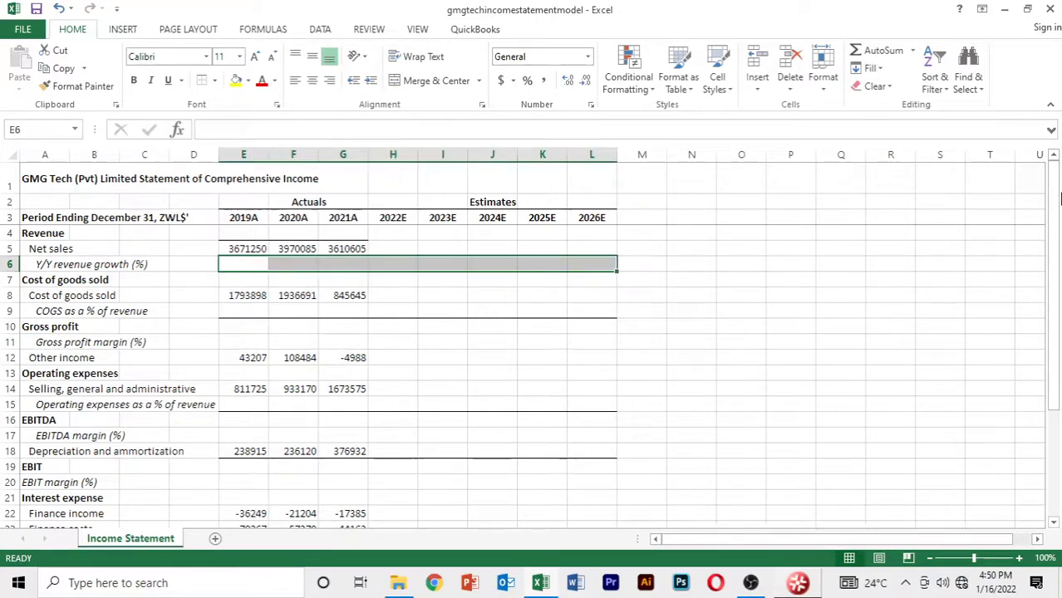
pyautogui.hotkey('ctrl', 'i')
pyautogui.press('Down')
pyautogui.press('Down')
pyautogui.press('Down')
pyautogui.press('Down')
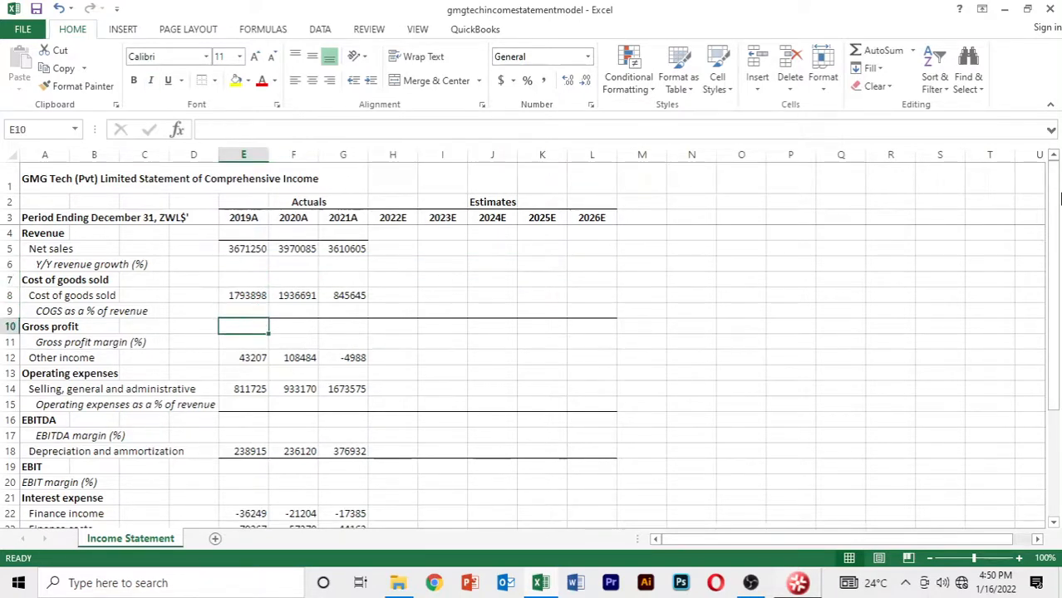
pyautogui.hotkey('shift', 'Right')
pyautogui.hotkey('shift', 'Right')
pyautogui.hotkey('shift', 'Right')
pyautogui.hotkey('shift', 'Right')
pyautogui.hotkey('shift', 'Right')
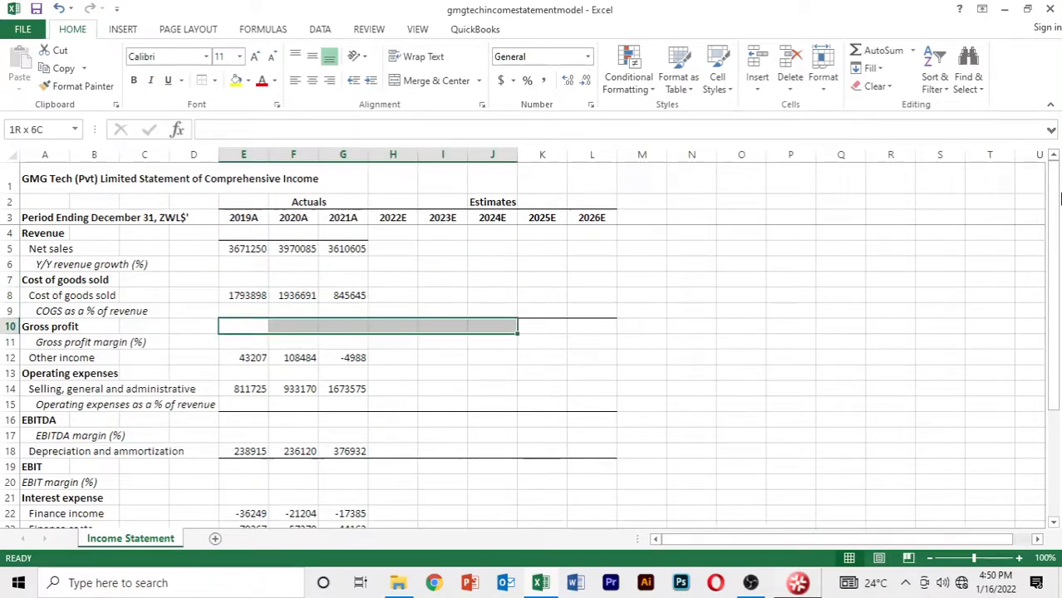
# Italicize the COGS as a % of revenue row across 2019A to 2026E, E9:L9.
pyautogui.press('Up')
pyautogui.hotkey('shift', 'Right')
pyautogui.hotkey('shift', 'Right')
pyautogui.hotkey('shift', 'Right')
pyautogui.hotkey('shift', 'Right')
pyautogui.hotkey('shift', 'Right')
pyautogui.hotkey('shift', 'Right')
pyautogui.hotkey('shift', 'Right')
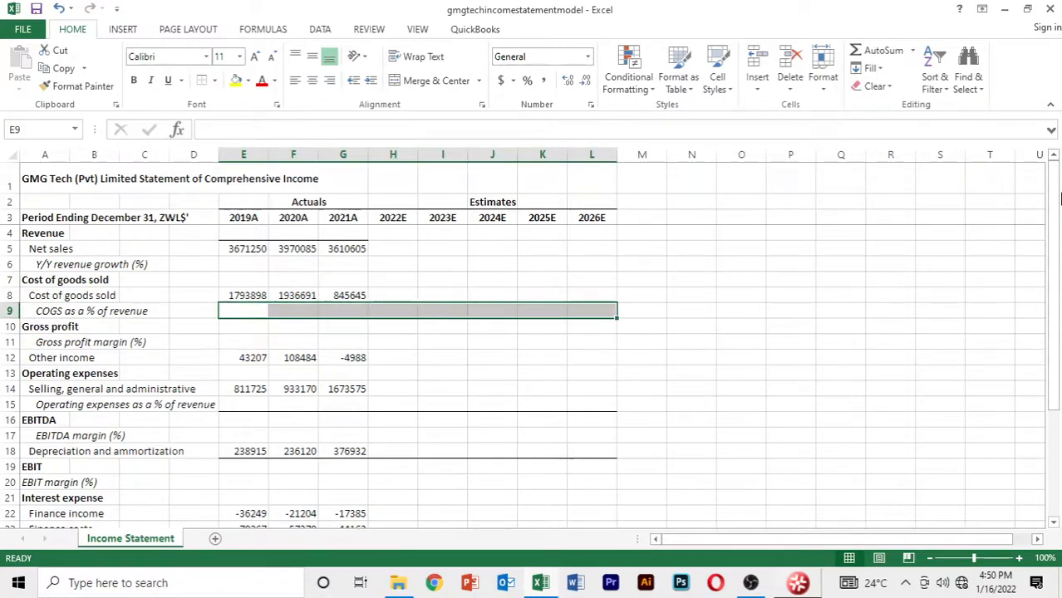
pyautogui.hotkey('ctrl', 'i')
# Italicize the Operating expenses as a % of revenue row across 2019A to 2026E, E15:L15.
pyautogui.press('Down')
pyautogui.press('Down')
pyautogui.press('Down')
pyautogui.press('Down')
pyautogui.press('Down')
pyautogui.press('Down')
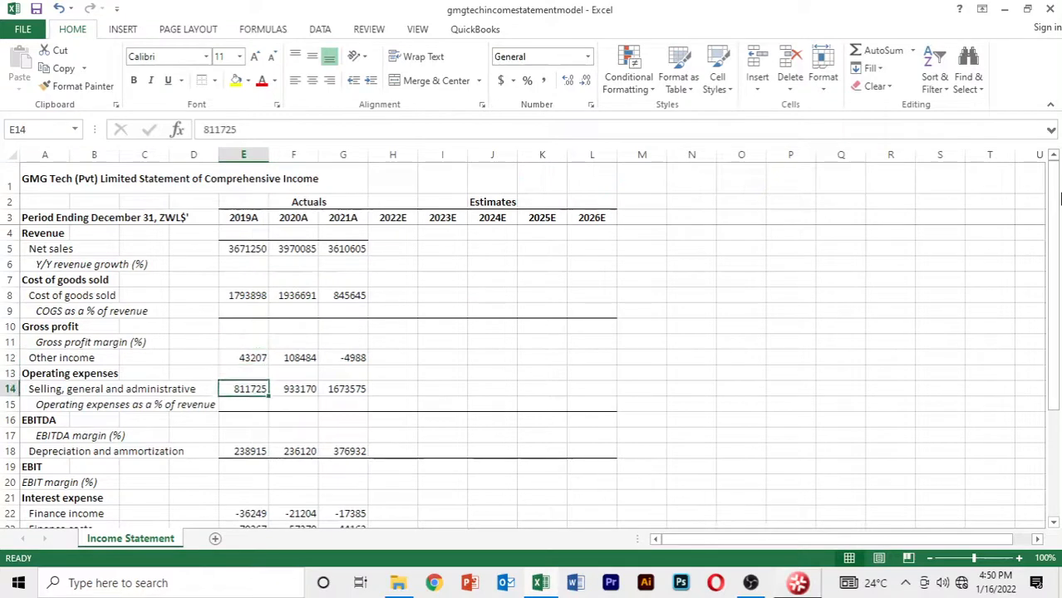
pyautogui.hotkey('shift', 'Right')
pyautogui.hotkey('shift', 'Right')
pyautogui.hotkey('shift', 'Right')
pyautogui.hotkey('shift', 'Right')
pyautogui.hotkey('shift', 'Right')
pyautogui.hotkey('shift', 'Right')
pyautogui.hotkey('shift', 'Right')
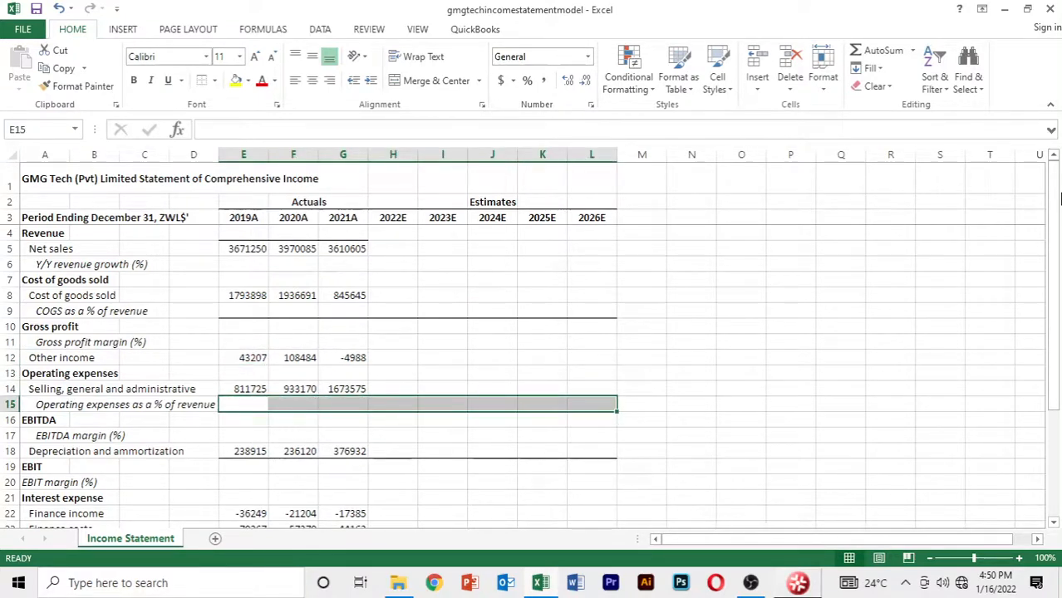
pyautogui.hotkey('ctrl', 'i')
# Italicize the EBITDA margin (%) row across 2019A to 2026E, E17:L17.
pyautogui.press('Down')
pyautogui.press('Down')
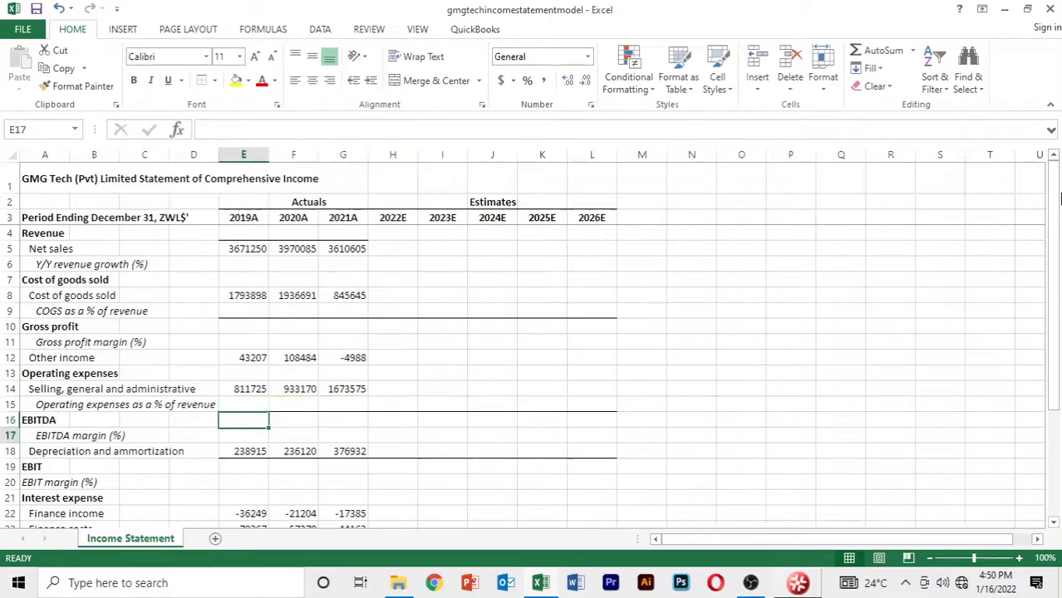
pyautogui.hotkey('shift', 'Right')
pyautogui.moveTo(455, 435); pyautogui.dragTo(602, 436)
pyautogui.hotkey('ctrl', 'i')
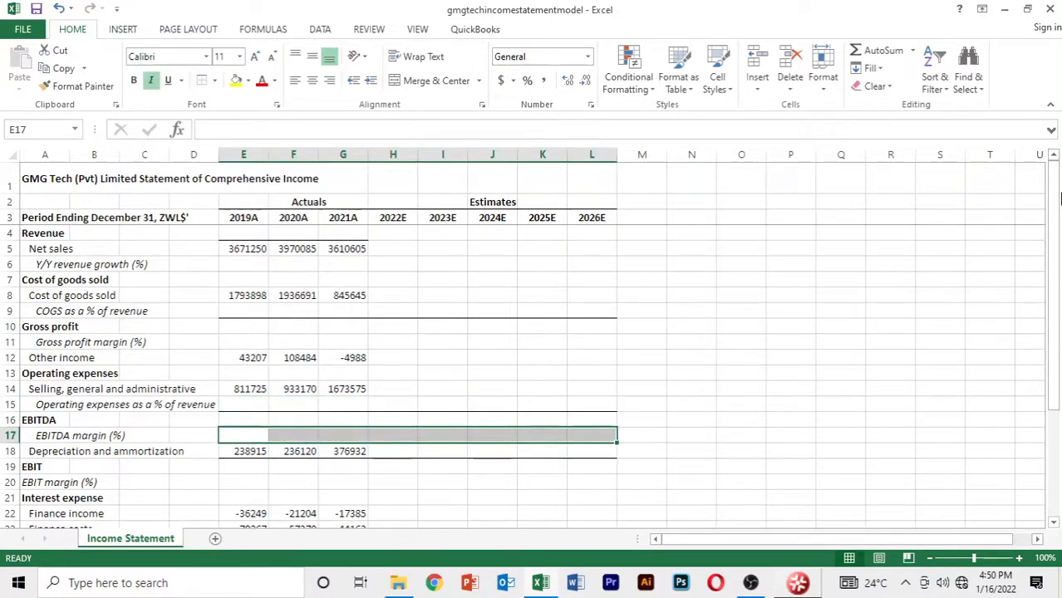
# Italicize the EBIT margin (%) row across 2019A to 2026E, E20:L20.
pyautogui.press('Down')
pyautogui.press('Down')
pyautogui.press('Down')
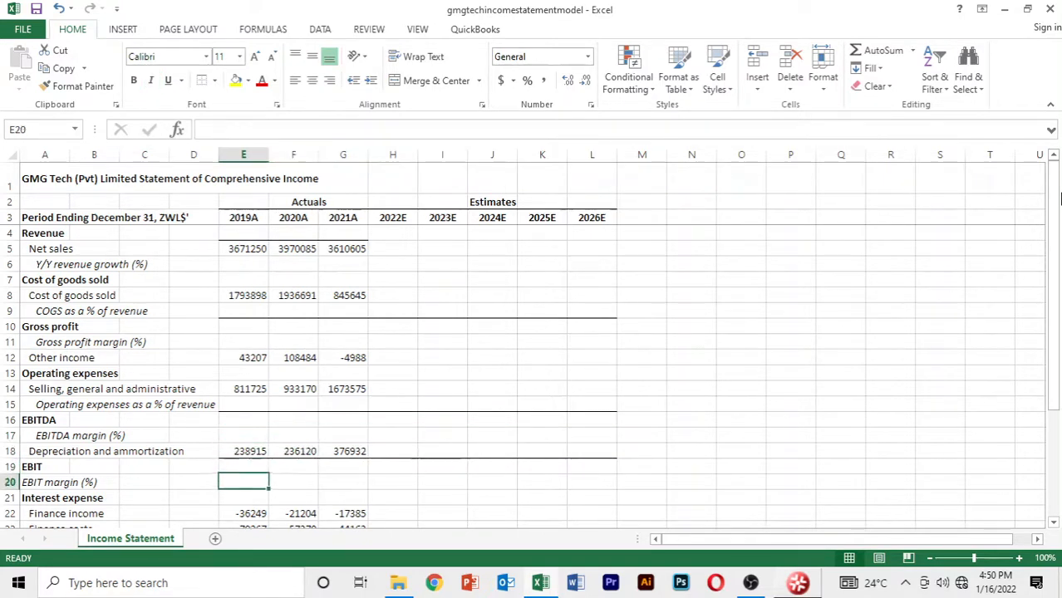
pyautogui.hotkey('shift', 'Right')
pyautogui.hotkey('shift', 'Right')
pyautogui.hotkey('shift', 'Right')
pyautogui.hotkey('shift', 'Right')
pyautogui.hotkey('shift', 'Right')
pyautogui.hotkey('shift', 'Right')
pyautogui.hotkey('shift', 'Right')
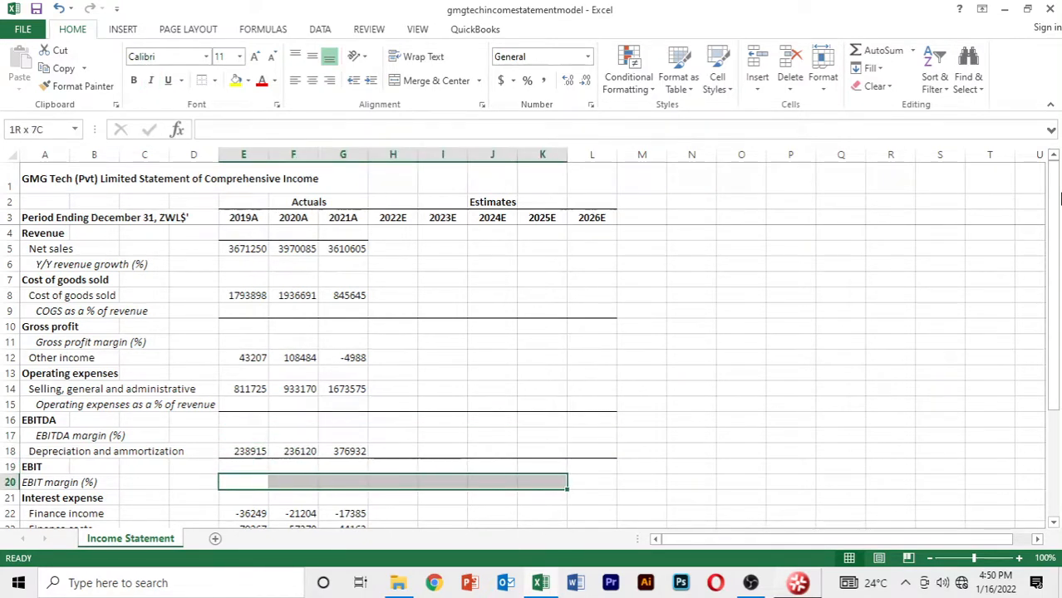
pyautogui.hotkey('ctrl', 'i')
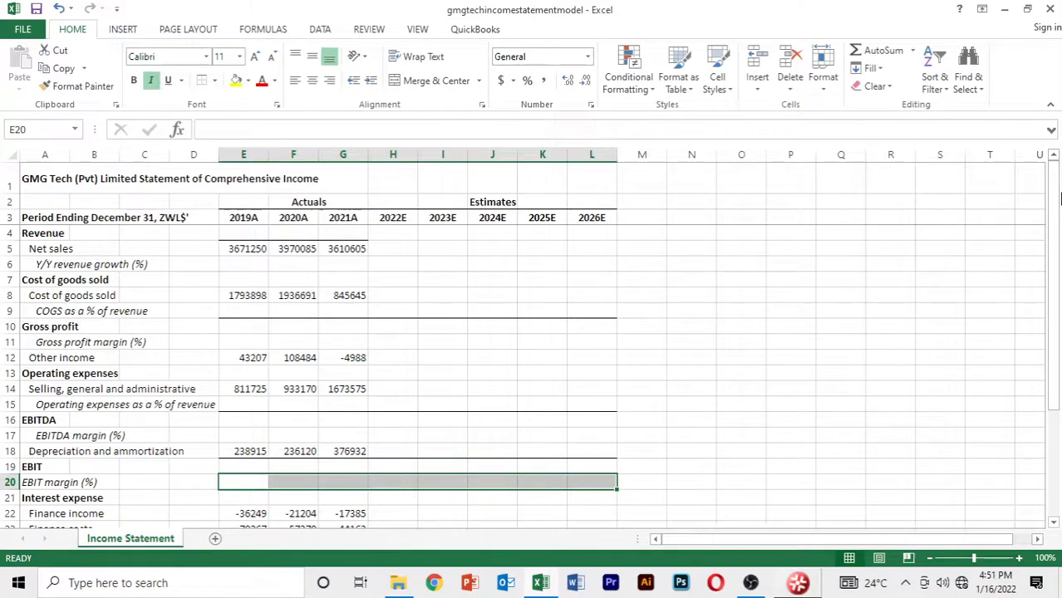
# Italicize the EBT margin (%) row across 2019A to 2026E, E26:L26.
pyautogui.press('Down')
pyautogui.press('Down')
pyautogui.press('Down')
pyautogui.press('Down')
pyautogui.press('Down')
pyautogui.press('Down')
pyautogui.press('Down')
pyautogui.press('Down')
pyautogui.press('Down')
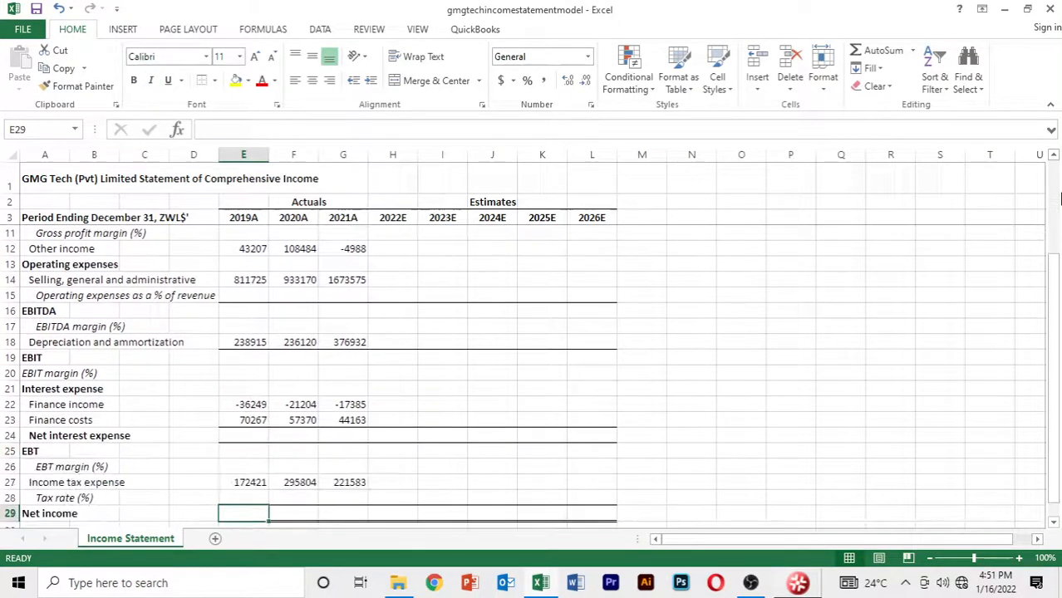
pyautogui.press('Up')
pyautogui.press('Up')
pyautogui.press('Up')
pyautogui.hotkey('shift', 'Right')
pyautogui.hotkey('shift', 'Right')
pyautogui.hotkey('shift', 'Right')
pyautogui.hotkey('shift', 'Right')
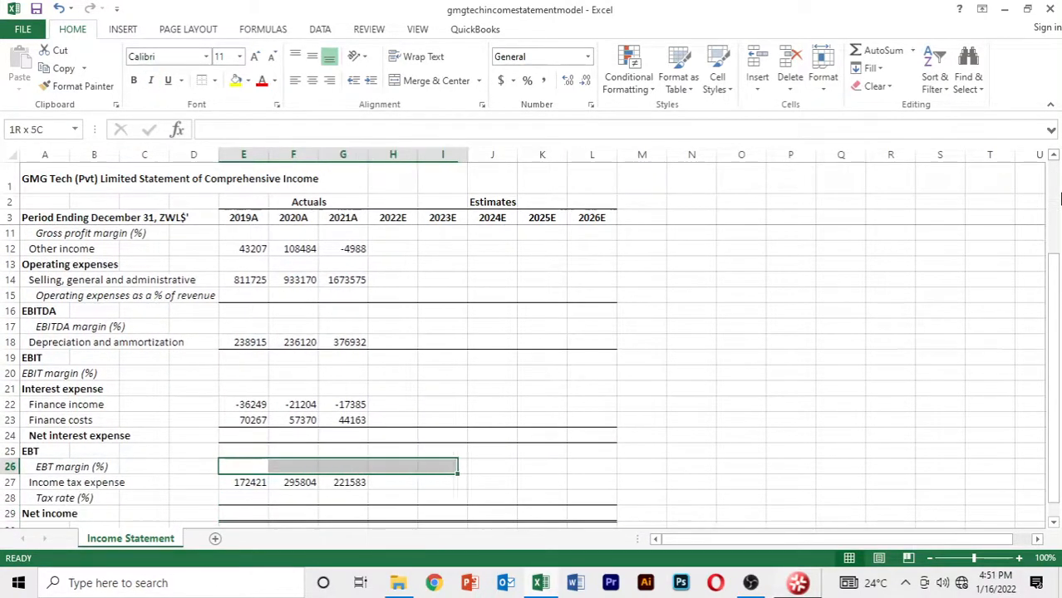
pyautogui.hotkey('shift', 'Right')
pyautogui.hotkey('shift', 'Right')
pyautogui.hotkey('shift', 'Right')
pyautogui.hotkey('ctrl', 'i')
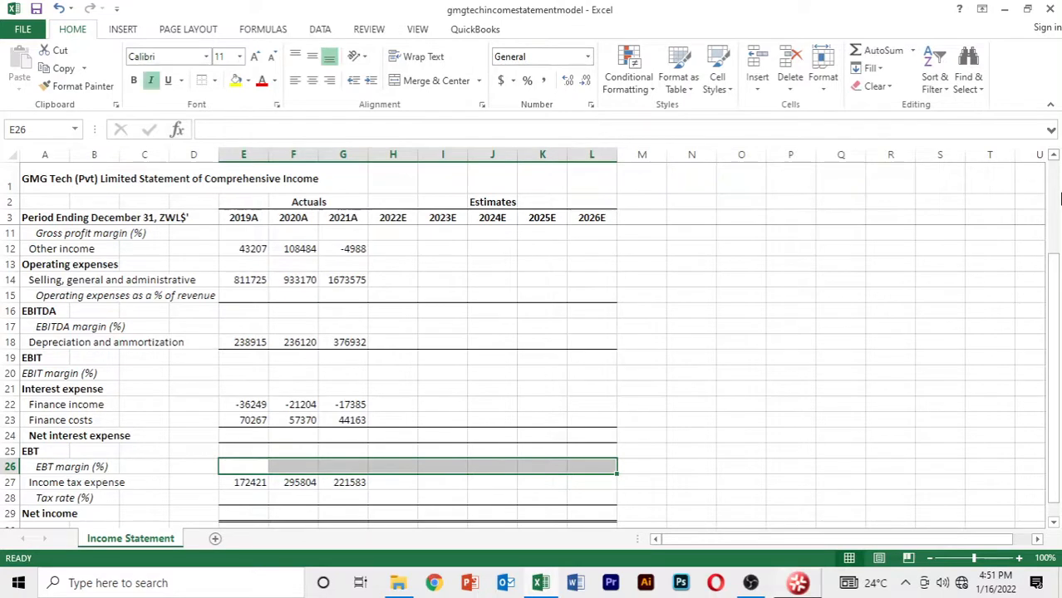
# Italicize the Tax rate (%) row across 2019A to 2026E, E28:L28.
pyautogui.press('Down')
pyautogui.press('Down')
pyautogui.hotkey('shift', 'Right')
pyautogui.hotkey('shift', 'Right')
pyautogui.hotkey('shift', 'Right')
pyautogui.hotkey('shift', 'Right')
pyautogui.hotkey('shift', 'Right')
pyautogui.hotkey('shift', 'Right')
pyautogui.hotkey('shift', 'Right')
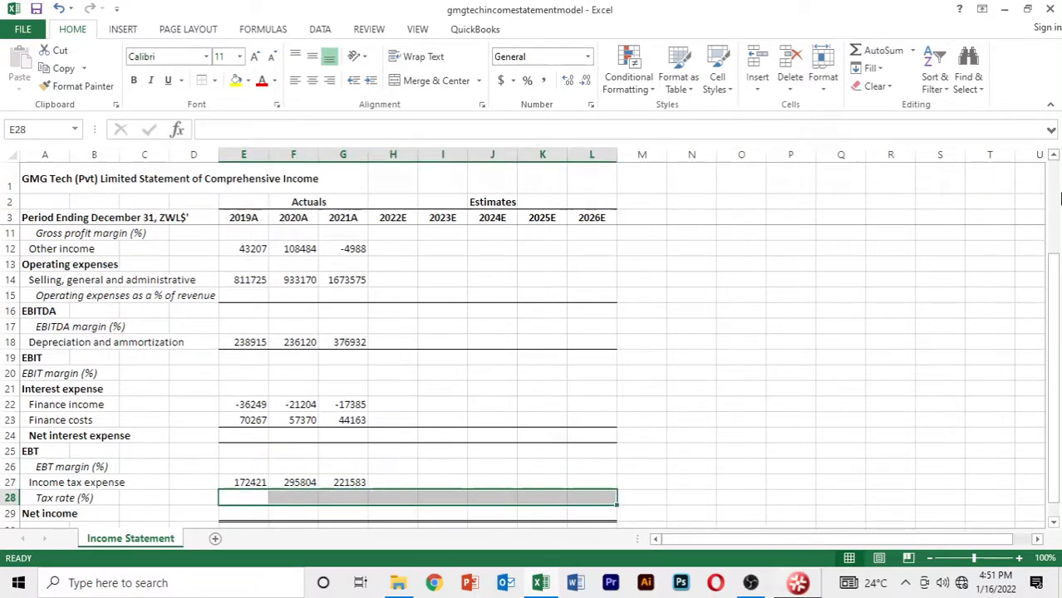
pyautogui.hotkey('ctrl', 'i')
# Review the formatted income statement rows from Tax rate up to the Actuals and Estimates headings.
pyautogui.press('Up')
pyautogui.press('Up')
pyautogui.press('Up')
pyautogui.press('Up')
pyautogui.press('Up')
pyautogui.press('Up')
pyautogui.press('Up')
pyautogui.press('Up')
pyautogui.press('Up')
pyautogui.press('Up')
pyautogui.press('Up')
pyautogui.press('Up')
pyautogui.press('Up')
pyautogui.press('Up')
pyautogui.press('Up')
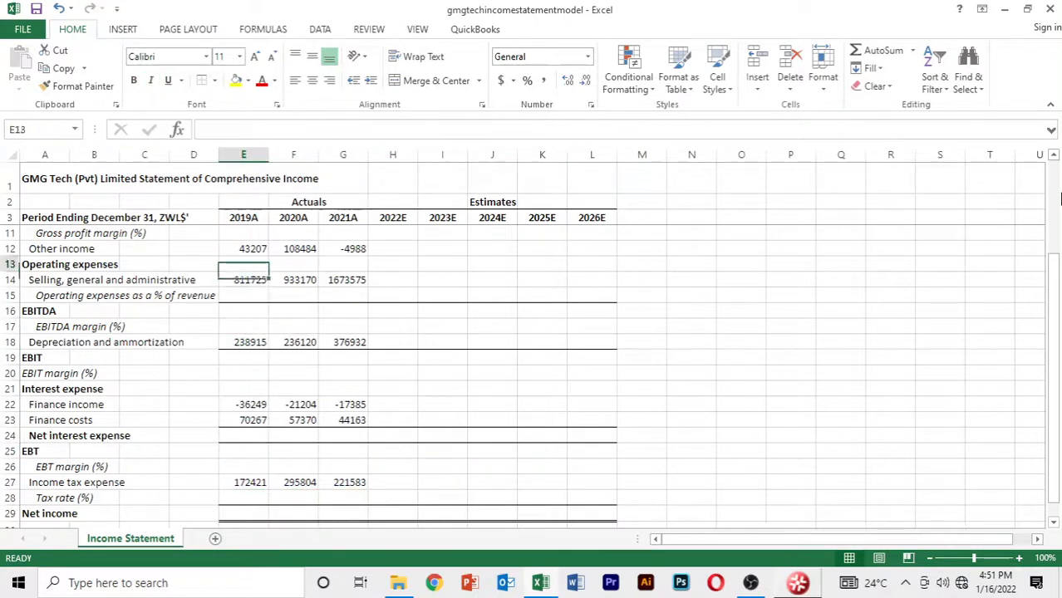
pyautogui.press('Up')
pyautogui.press('Up')
pyautogui.press('Up')
pyautogui.press('Up')
pyautogui.press('Up')
pyautogui.press('Up')
pyautogui.press('Up')
pyautogui.press('Up')
pyautogui.press('Up')
pyautogui.press('Up')
pyautogui.press('Up')
pyautogui.press('Up')
pyautogui.press('Down')
pyautogui.press('Down')
pyautogui.press('Down')
pyautogui.press('Down')
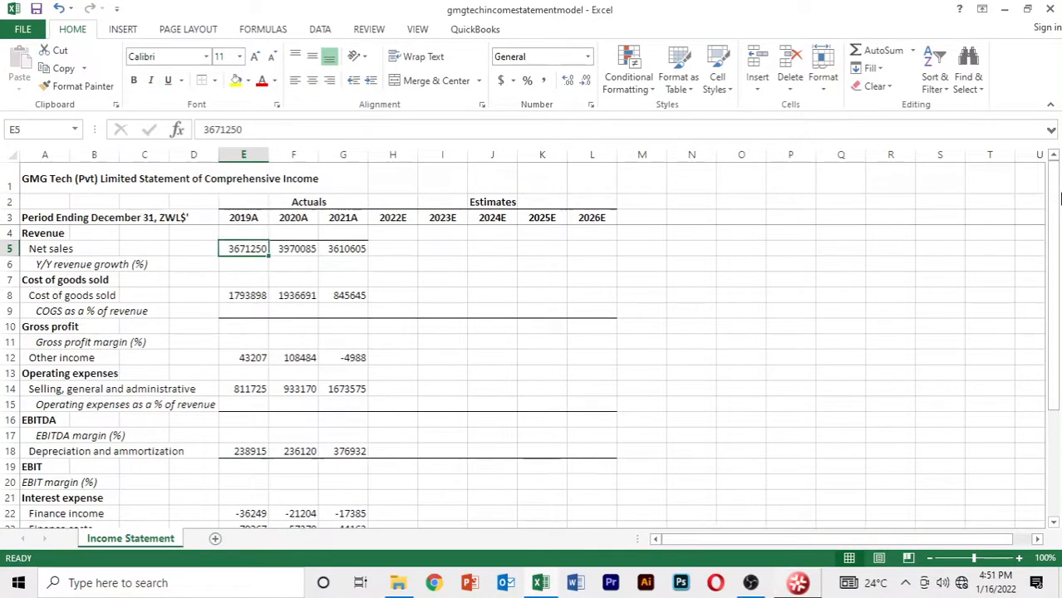
pyautogui.press('Down')
pyautogui.press('Up')
pyautogui.press('Up')
pyautogui.press('Up')
pyautogui.press('Up')
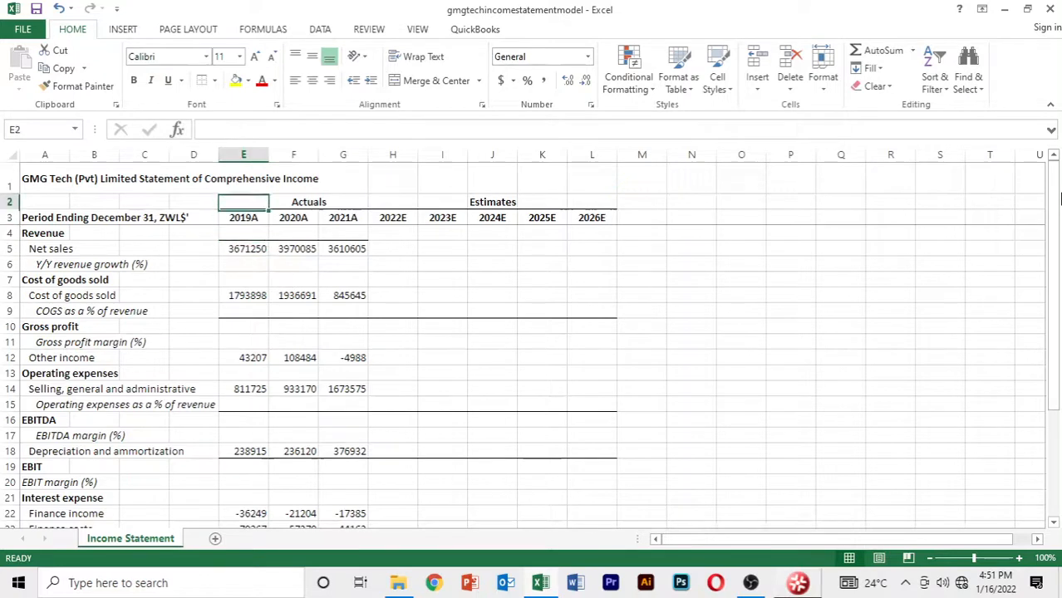
# Try to remove the border from the Revenue row across 2019A to 2021A, E4:G4.
pyautogui.press('Down')
pyautogui.press('Down')
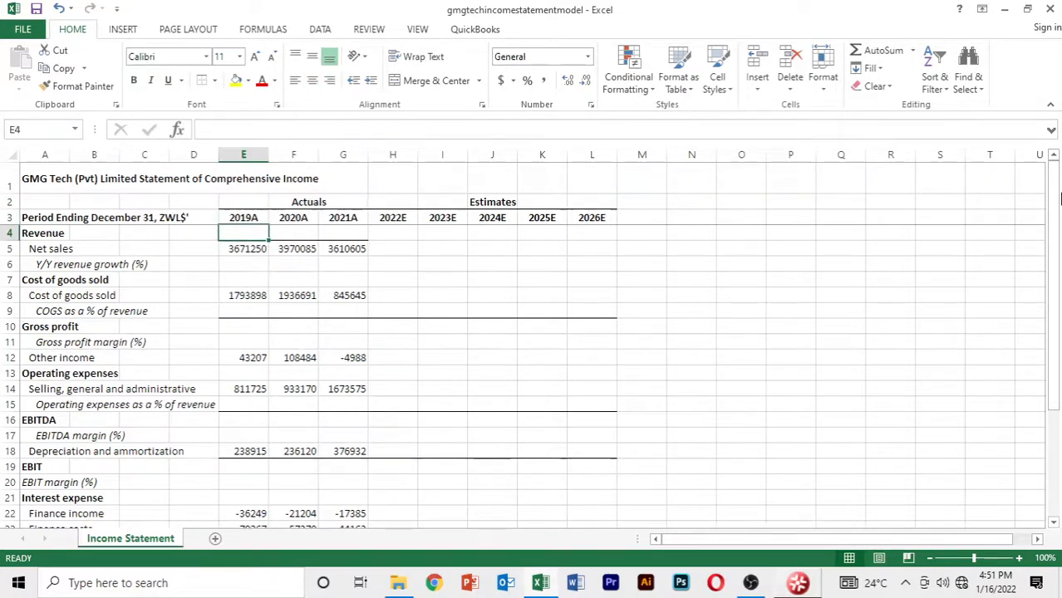
pyautogui.hotkey('shift', 'Right')
pyautogui.hotkey('shift', 'Right')
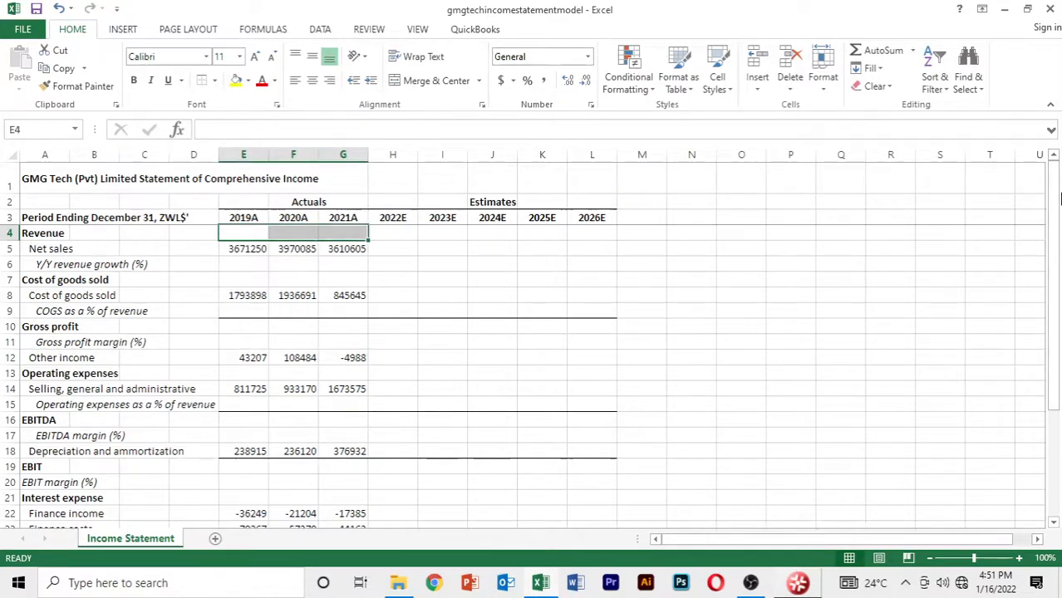
pyautogui.press('alt')
pyautogui.press('h')
pyautogui.press('b')
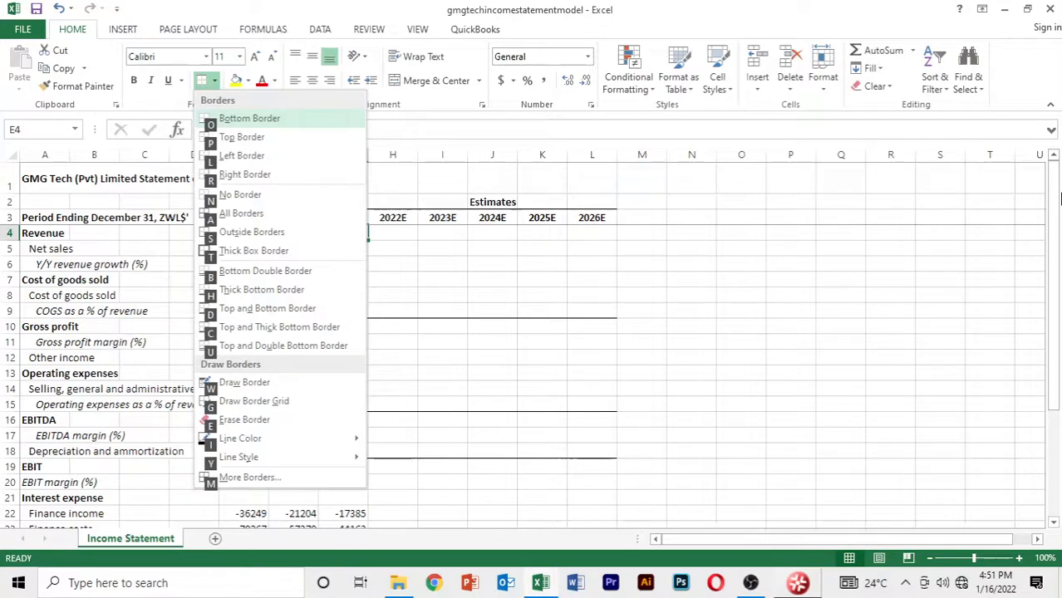
pyautogui.press('n')
pyautogui.press('Down')
pyautogui.press('Down')
pyautogui.press('Down')
pyautogui.press('Down')
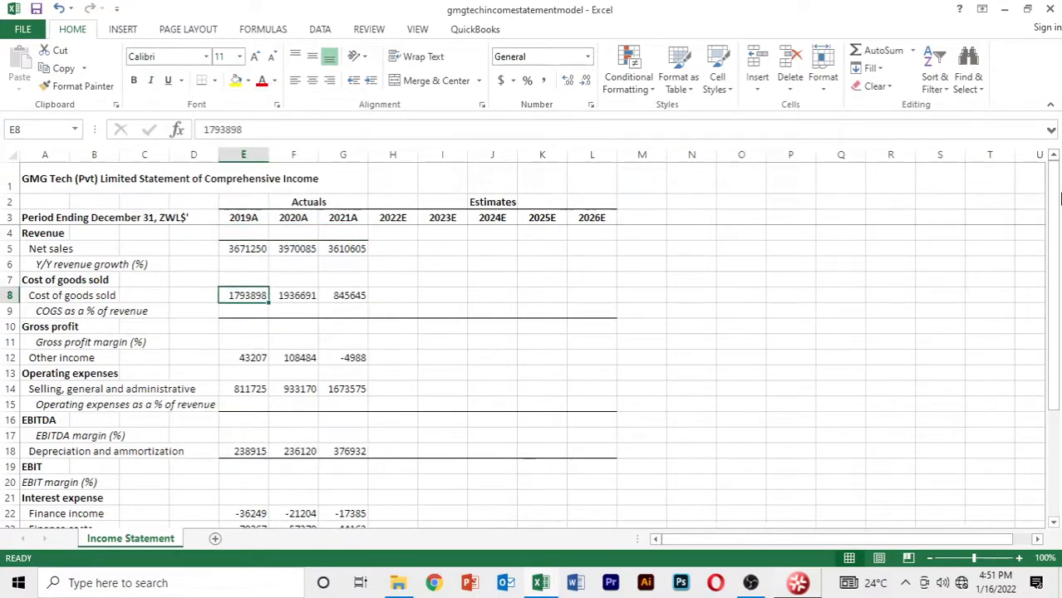
pyautogui.press('Up')
pyautogui.press('Up')
pyautogui.press('Up')
pyautogui.press('Up')
pyautogui.press('Up')
pyautogui.press('Up')
pyautogui.press('Up')
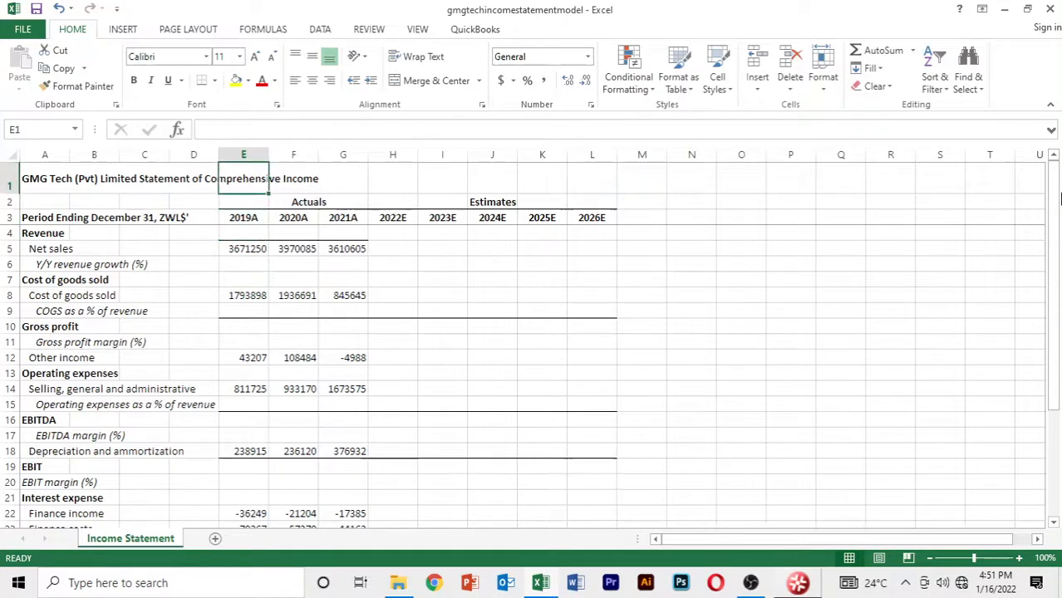
# Remove the borders from the Net sales actuals for 2019A to 2021A, E5:G5.
pyautogui.press('Down')
pyautogui.press('Down')
pyautogui.press('Down')
pyautogui.press('Down')
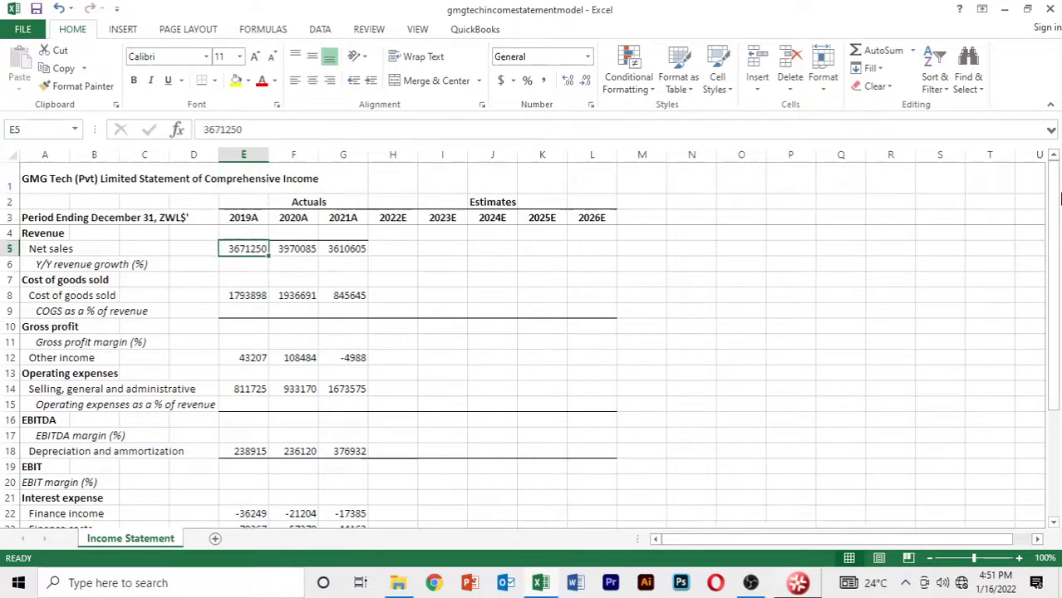
pyautogui.hotkey('shift', 'Right')
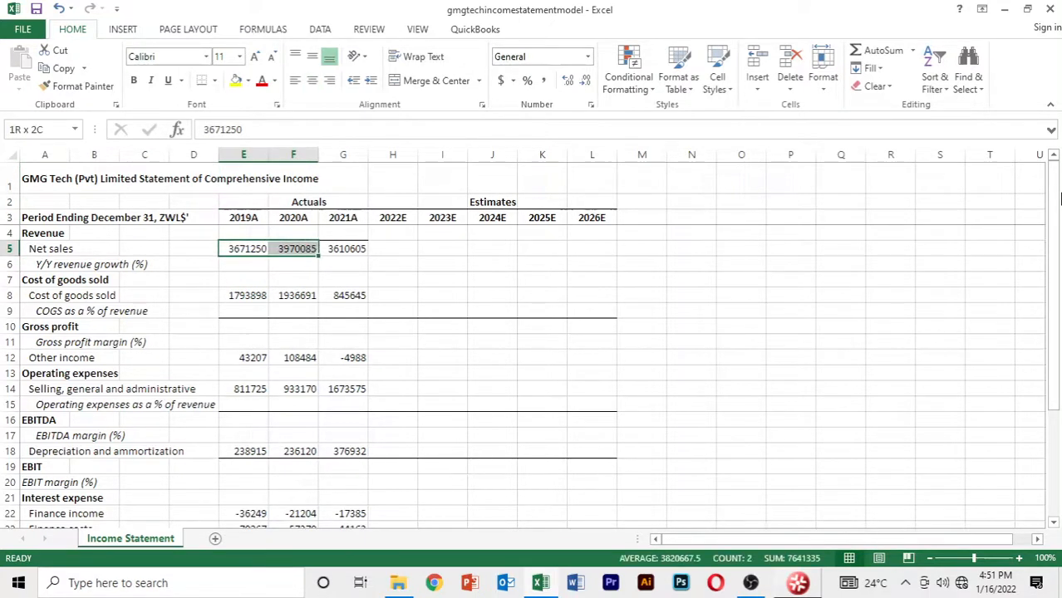
pyautogui.hotkey('shift', 'Right')
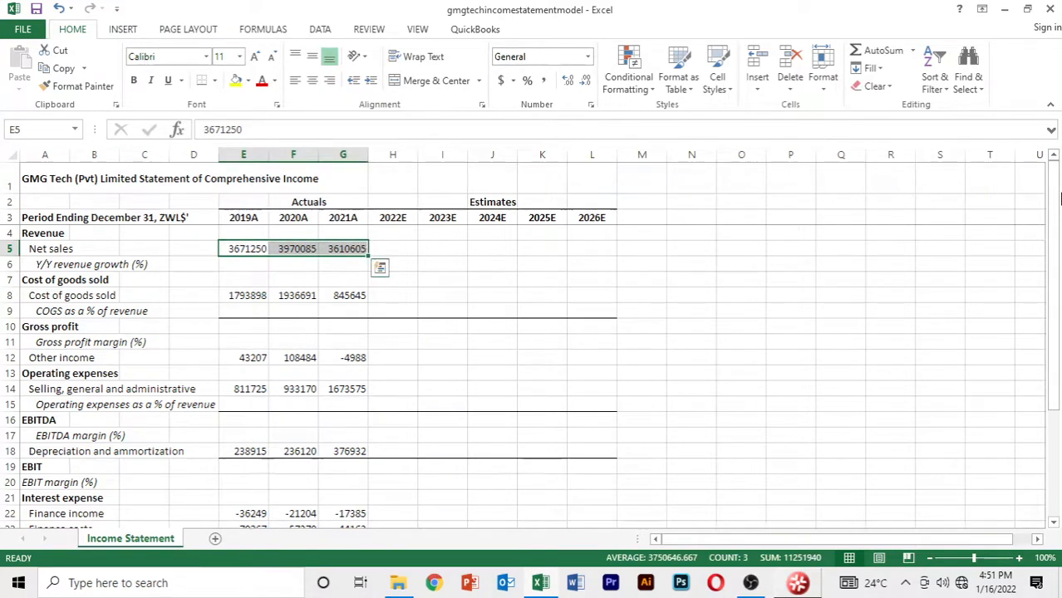
pyautogui.press('alt')
pyautogui.press('h')
pyautogui.press('b')
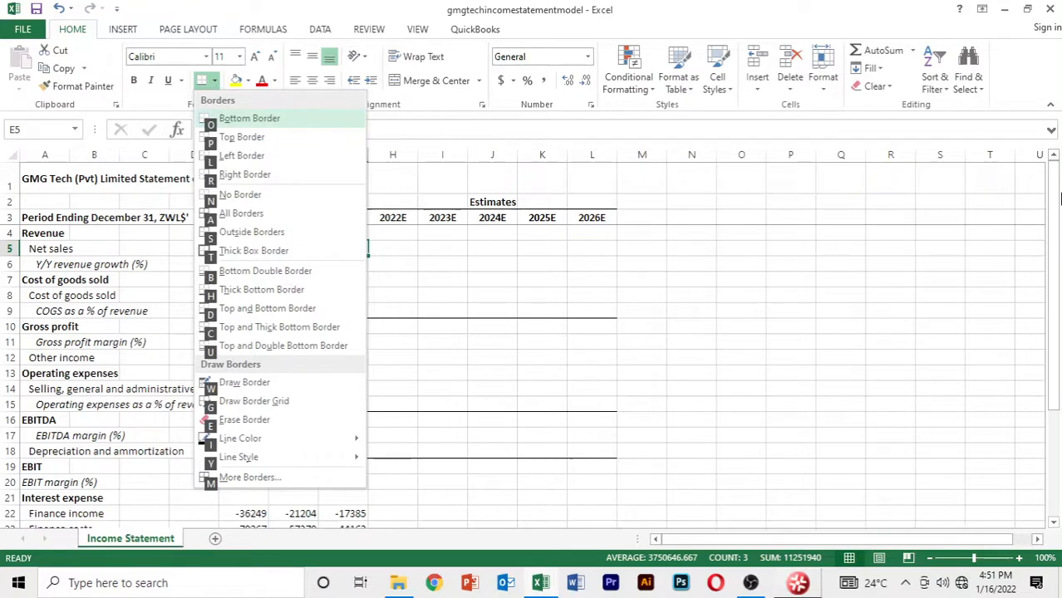
pyautogui.press('Escape')
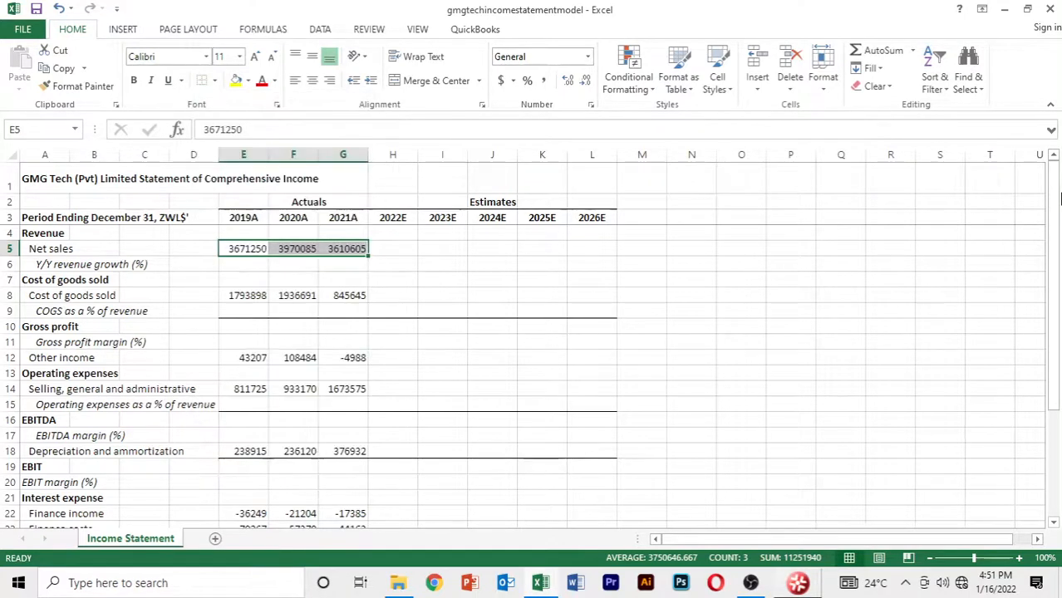
# Remove all borders from the Revenue row from its label through 2026E, A4:L4.
pyautogui.press('Down')
pyautogui.press('Down')
pyautogui.press('Up')
pyautogui.press('Up')
pyautogui.press('Up')
pyautogui.press('Up')
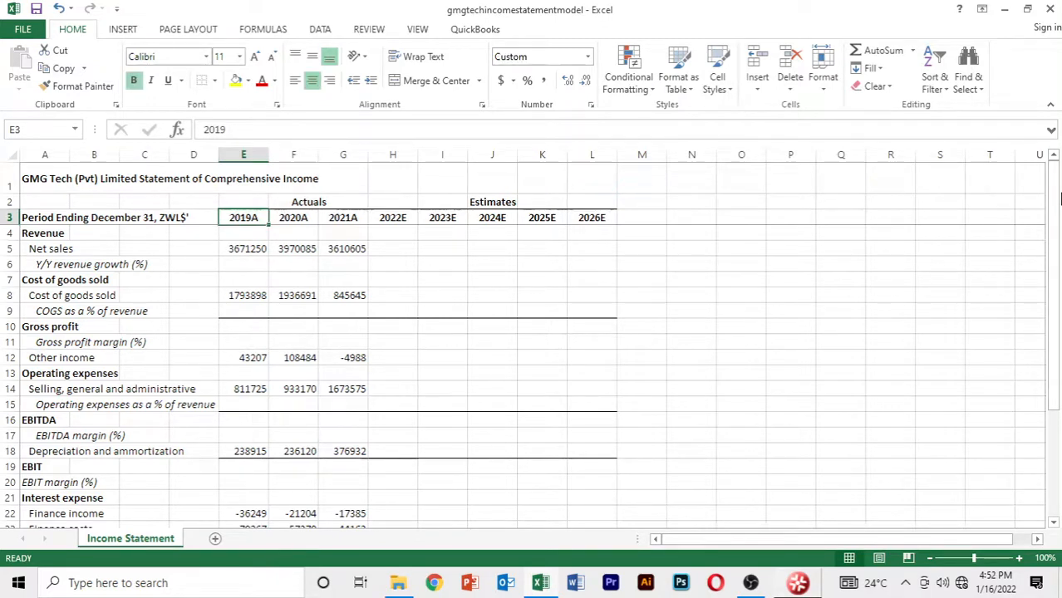
pyautogui.press('Left')
pyautogui.press('Left')
pyautogui.press('Left')
pyautogui.press('Left')
pyautogui.hotkey('shift', 'Right')
pyautogui.hotkey('shift', 'Right')
pyautogui.hotkey('shift', 'Right')
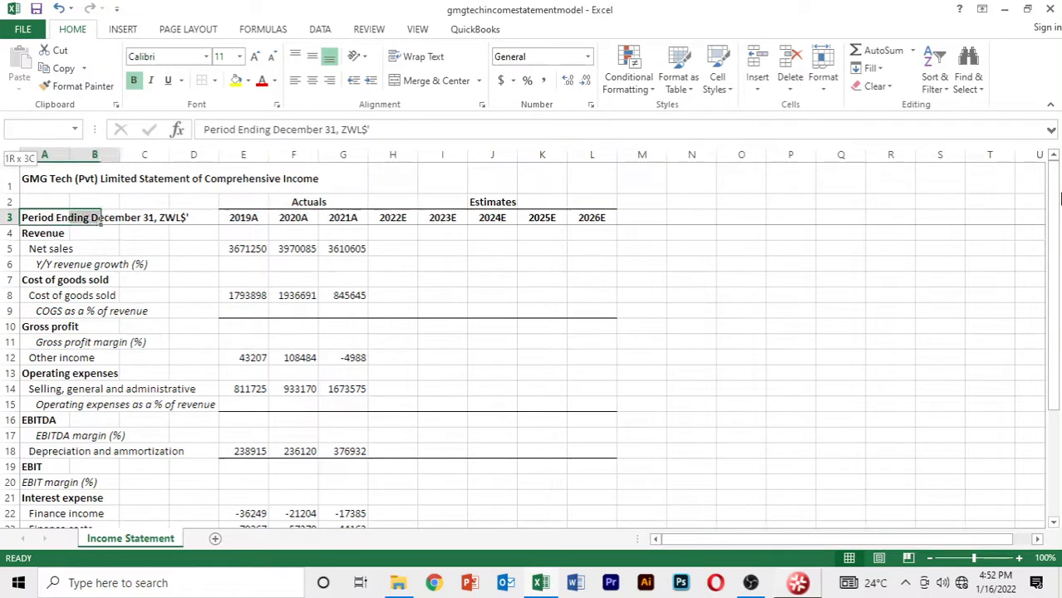
pyautogui.press('Down')
pyautogui.hotkey('shift', 'Right')
pyautogui.hotkey('shift', 'Right')
pyautogui.hotkey('shift', 'Right')
pyautogui.hotkey('shift', 'Right')
pyautogui.hotkey('shift', 'Right')
pyautogui.hotkey('shift', 'Right')
pyautogui.hotkey('shift', 'Right')
pyautogui.hotkey('shift', 'Right')
pyautogui.hotkey('shift', 'Right')
pyautogui.hotkey('shift', 'Right')
pyautogui.hotkey('shift', 'Right')
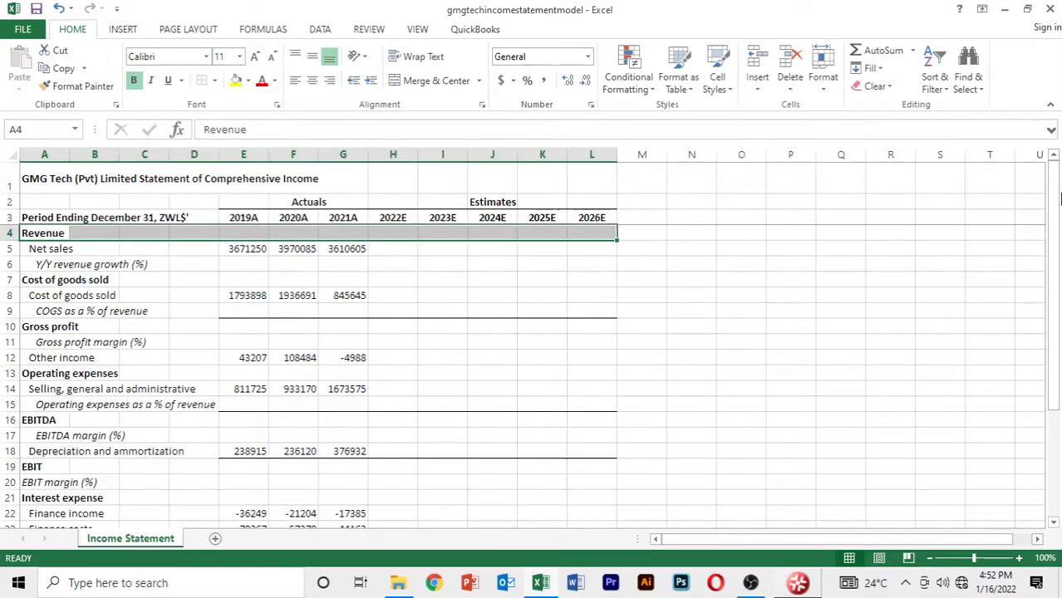
pyautogui.press('alt')
pyautogui.press('h')
pyautogui.press('b')
pyautogui.press('n')
# Review the income statement's row labels and borders from the header down through the tax and net income rows.
pyautogui.press('Down')
pyautogui.press('Down')
pyautogui.press('Down')
pyautogui.press('Down')
pyautogui.press('Down')
pyautogui.press('Down')
pyautogui.press('Down')
pyautogui.press('Down')
pyautogui.press('Down')
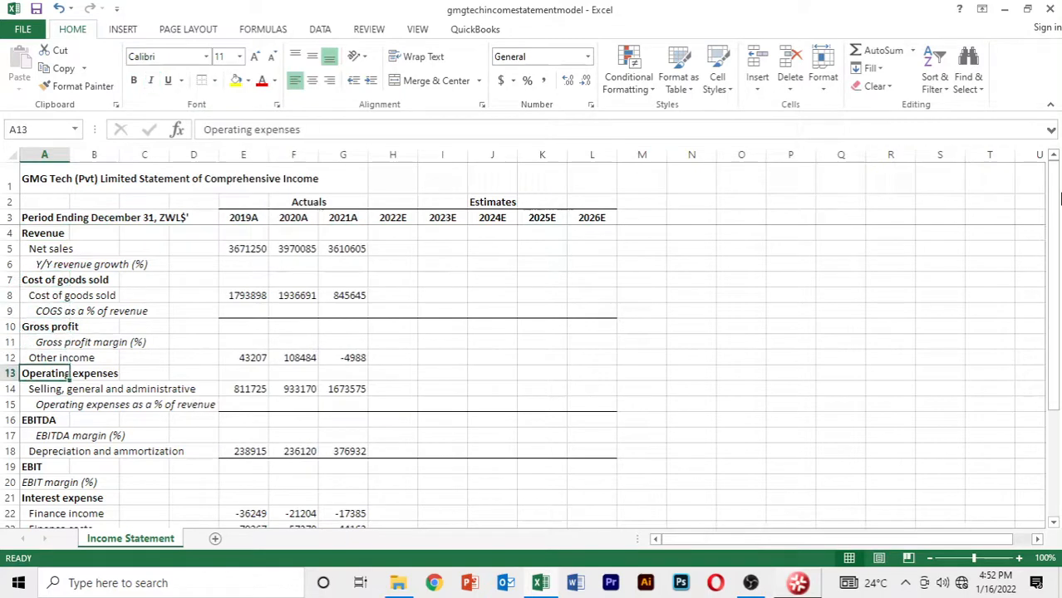
pyautogui.press('Up')
pyautogui.press('Up')
pyautogui.press('Up')
pyautogui.press('Up')
pyautogui.press('Up')
pyautogui.press('Up')
pyautogui.press('Up')
pyautogui.press('Up')
pyautogui.press('Up')
pyautogui.press('Up')
pyautogui.press('Up')
pyautogui.press('Up')
pyautogui.press('Down')
pyautogui.press('Down')
pyautogui.press('Down')
pyautogui.press('Down')
pyautogui.press('Down')
pyautogui.press('Down')
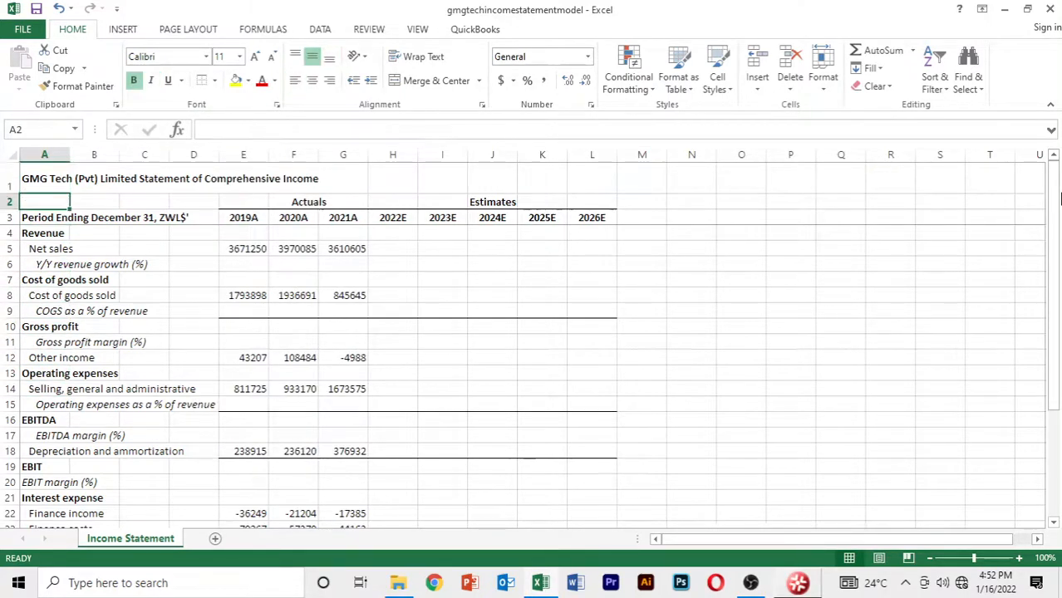
pyautogui.press('Down')
pyautogui.press('Down')
pyautogui.press('Down')
pyautogui.press('Down')
pyautogui.press('Down')
pyautogui.press('Down')
pyautogui.press('Down')
pyautogui.press('Down')
pyautogui.press('Down')
pyautogui.press('Down')
pyautogui.press('Down')
pyautogui.press('Down')
pyautogui.press('Down')
pyautogui.press('Down')
pyautogui.press('Down')
pyautogui.press('Down')
pyautogui.press('Down')
pyautogui.press('Down')
pyautogui.press('Down')
pyautogui.press('Down')
pyautogui.press('Up')
pyautogui.press('Up')
pyautogui.press('Up')
pyautogui.press('Up')
pyautogui.press('Up')
pyautogui.press('Up')
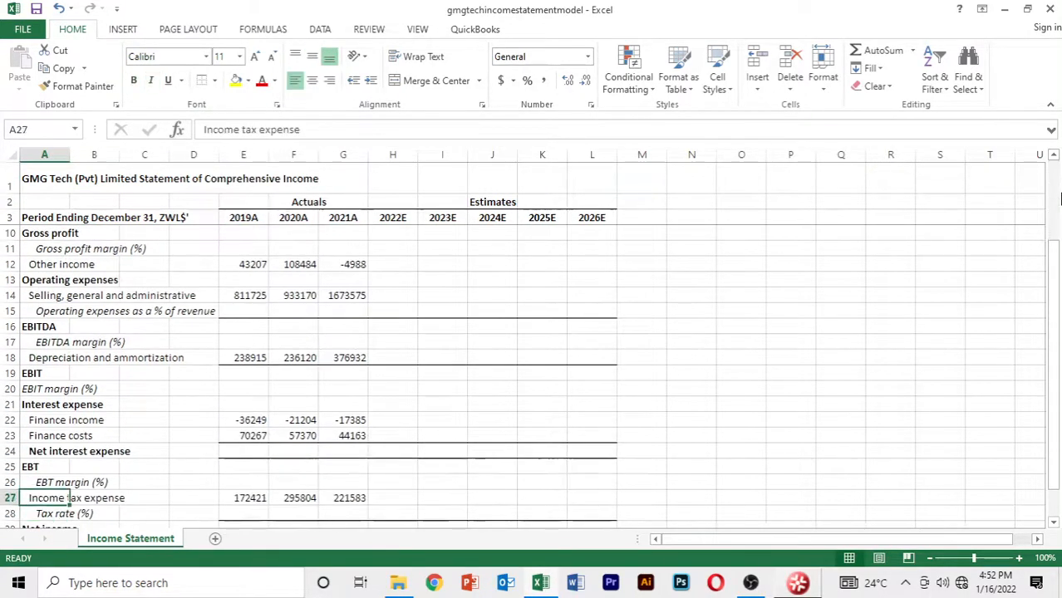
pyautogui.press('Up')
pyautogui.press('Up')
pyautogui.press('Up')
pyautogui.press('Up')
pyautogui.press('Up')
pyautogui.press('Up')
pyautogui.press('Up')
pyautogui.press('Up')
pyautogui.press('Up')
pyautogui.press('Up')
pyautogui.press('Up')
pyautogui.press('Up')
pyautogui.press('Up')
pyautogui.press('Up')
pyautogui.press('Up')
pyautogui.press('Up')
pyautogui.press('Up')
pyautogui.press('Up')
pyautogui.press('Up')
pyautogui.press('Up')
pyautogui.press('Down')
pyautogui.press('Down')
pyautogui.press('Down')
pyautogui.press('Down')
pyautogui.press('Down')
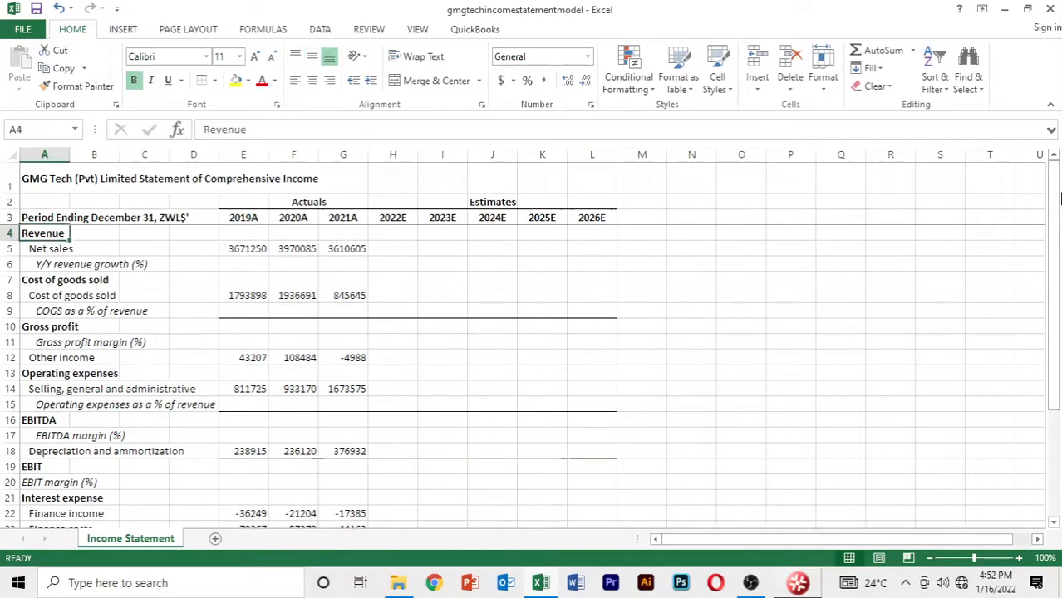
pyautogui.press('Up')
pyautogui.press('Right')
pyautogui.press('Right')
pyautogui.press('Right')
pyautogui.press('Right')
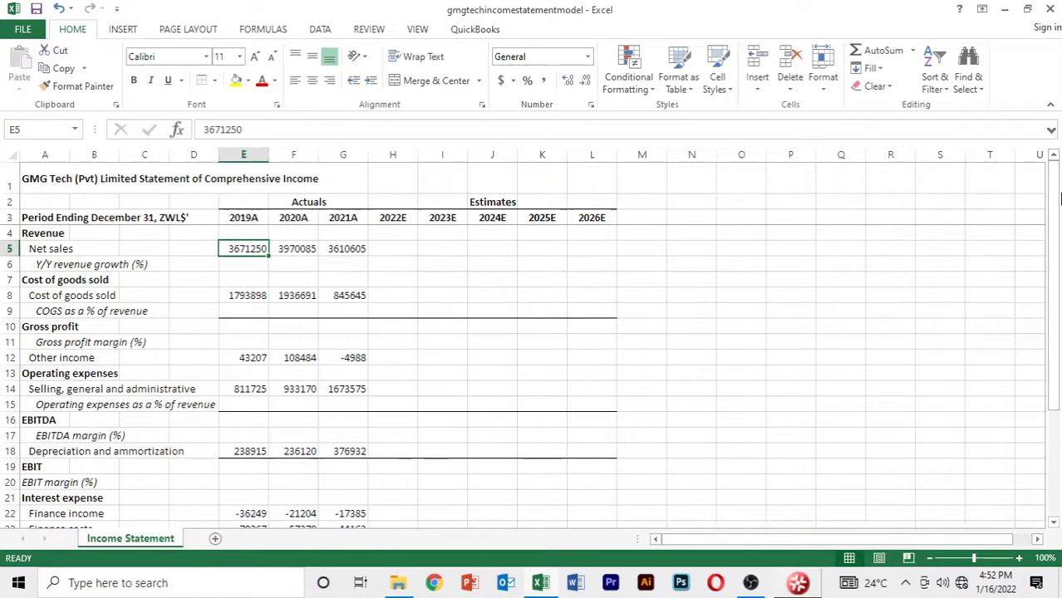
pyautogui.hotkey('shift', 'Right')
pyautogui.hotkey('shift', 'Right')
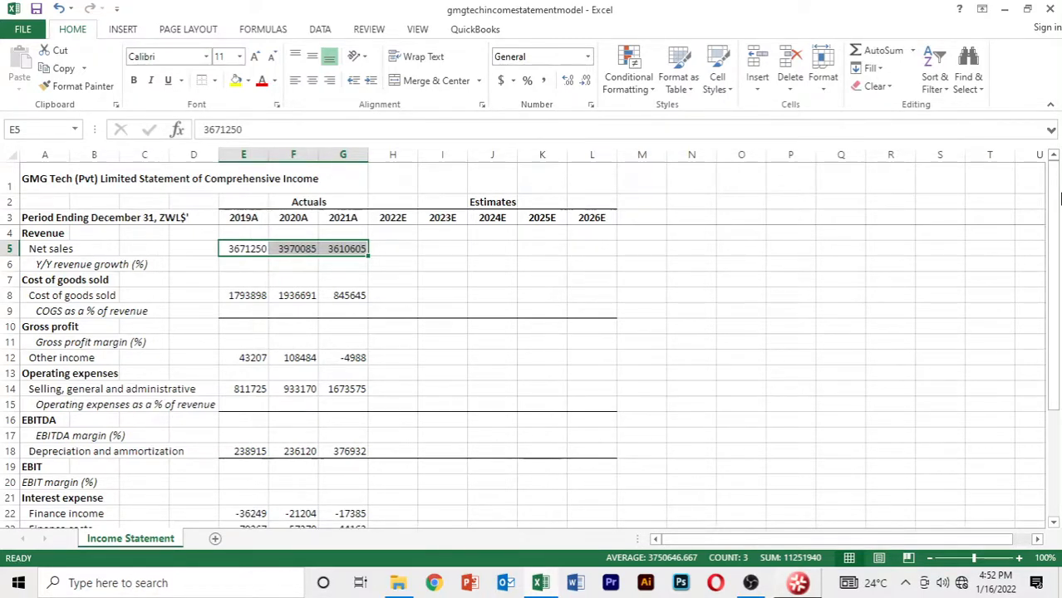
pyautogui.hotkey('ctrl', 'q')
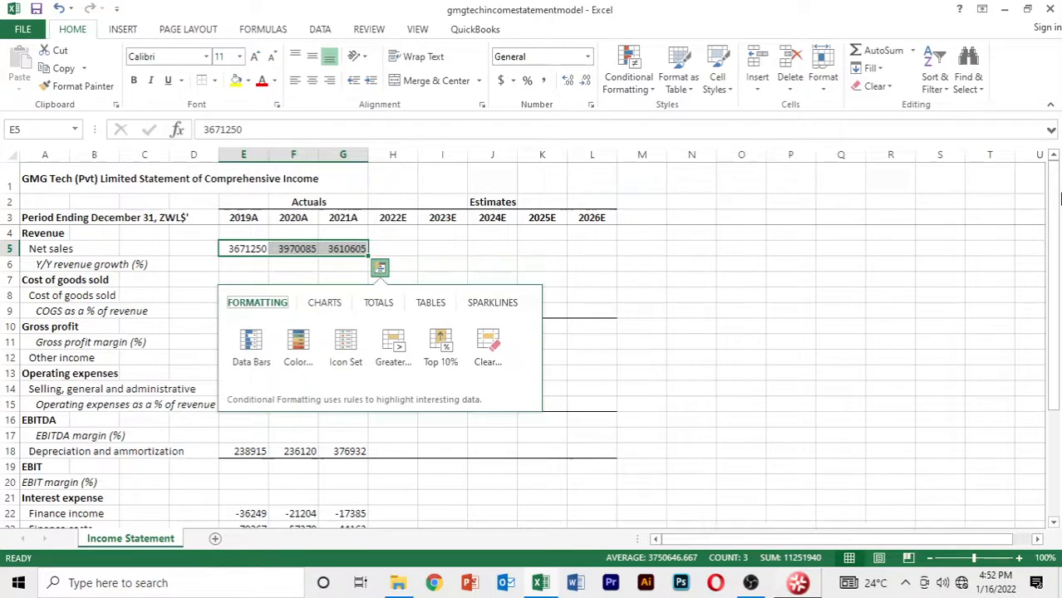
pyautogui.click(573, 281)
pyautogui.click(491, 280)
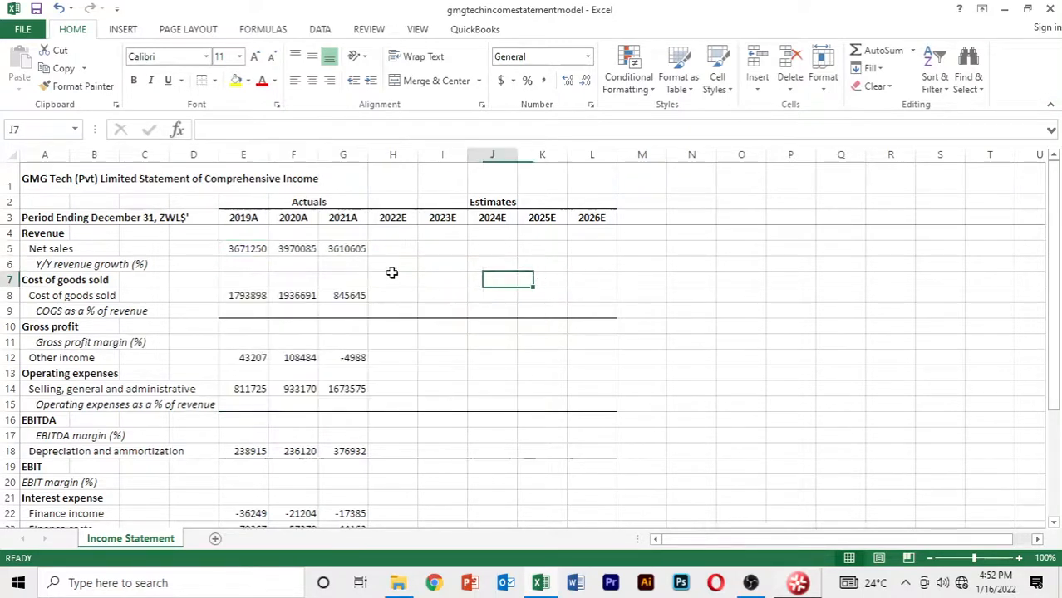
# Format the Net sales actuals for 2019A to 2021A, E5:G5, as numbers with thousands separators and two decimals.
pyautogui.press('Left')
pyautogui.press('Left')
pyautogui.press('Left')
pyautogui.press('Left')
pyautogui.press('Up')
pyautogui.press('Up')
pyautogui.press('Left')
pyautogui.press('Left')
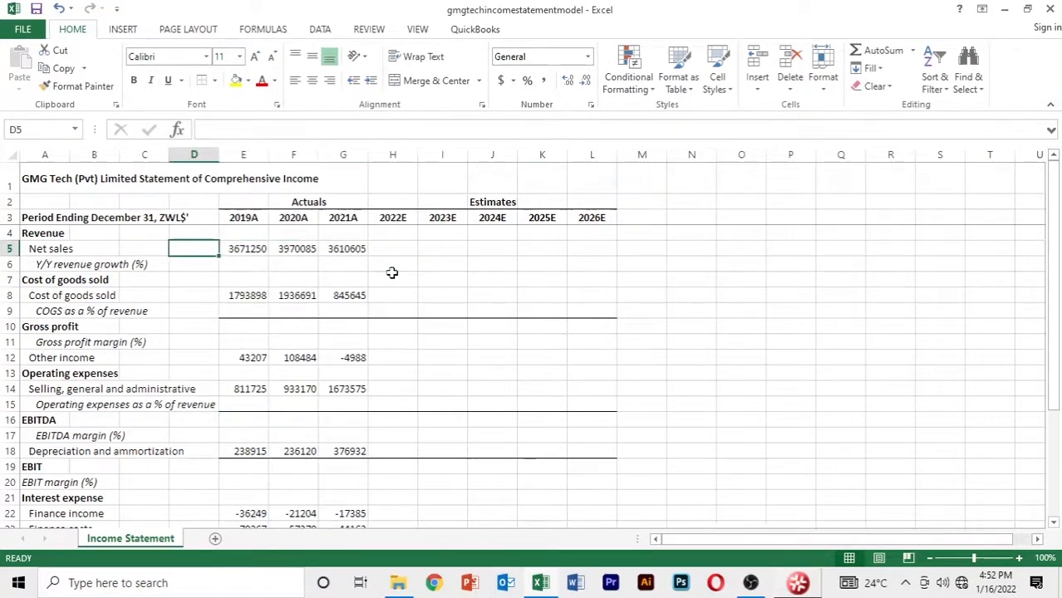
pyautogui.press('Right')
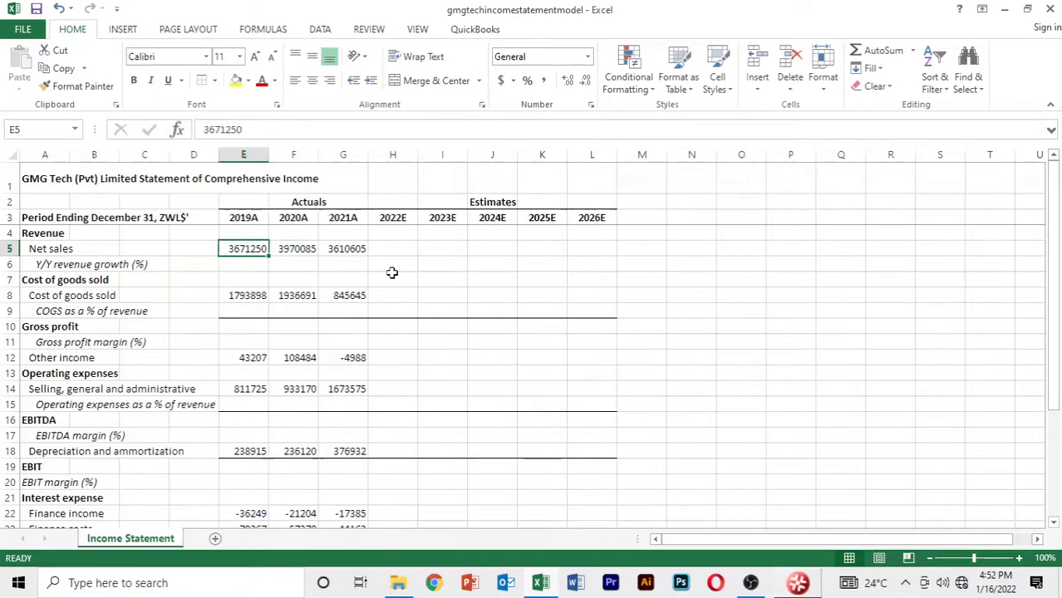
pyautogui.hotkey('shift', 'Right')
pyautogui.hotkey('shift', 'Right')
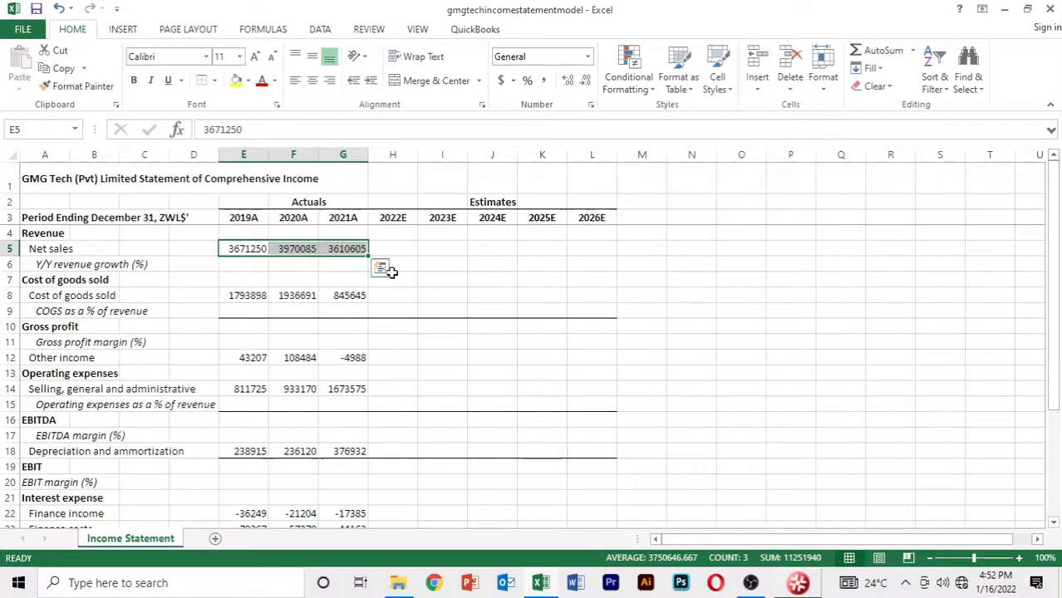
pyautogui.hotkey('ctrl', 'shift', '1')
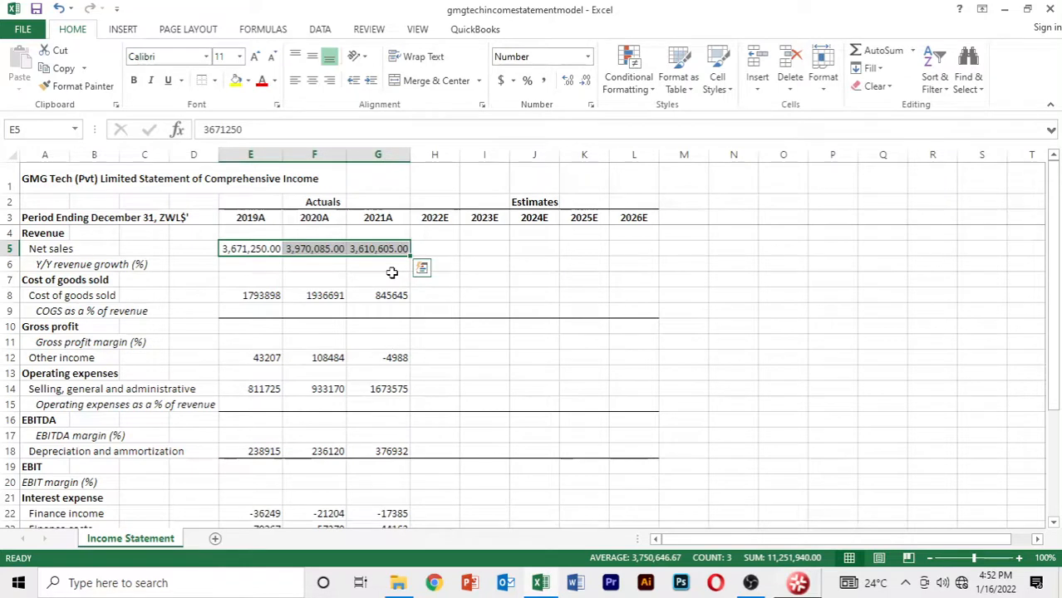
# Format the Cost of goods sold actuals for 2019A to 2021A, E8:G8, as numbers with thousands separators and two decimals.
pyautogui.press('Down')
pyautogui.press('Down')
pyautogui.press('Down')
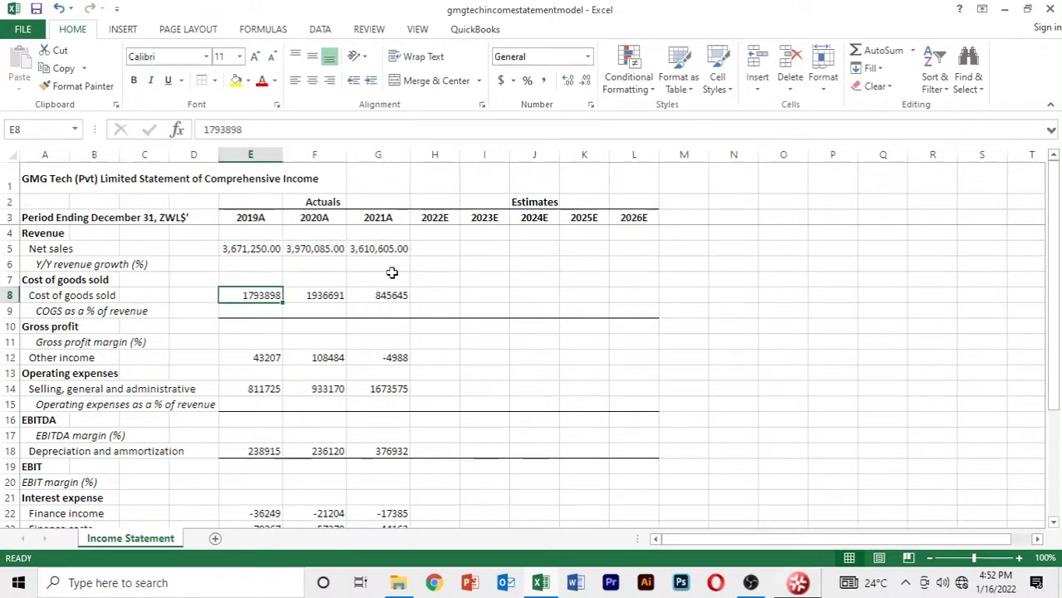
pyautogui.hotkey('shift', 'Right')
pyautogui.hotkey('shift', 'Right')
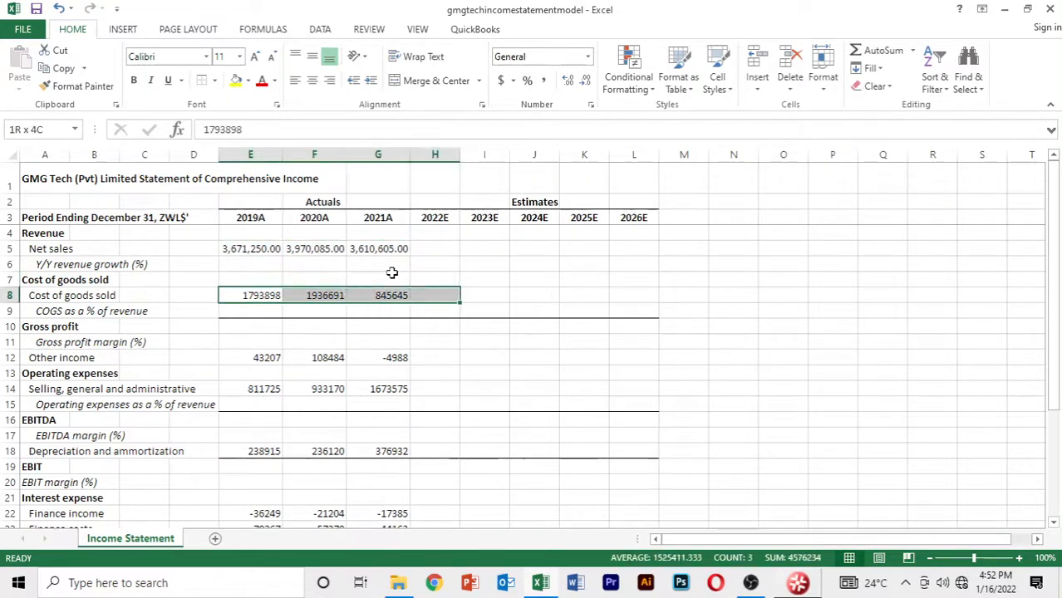
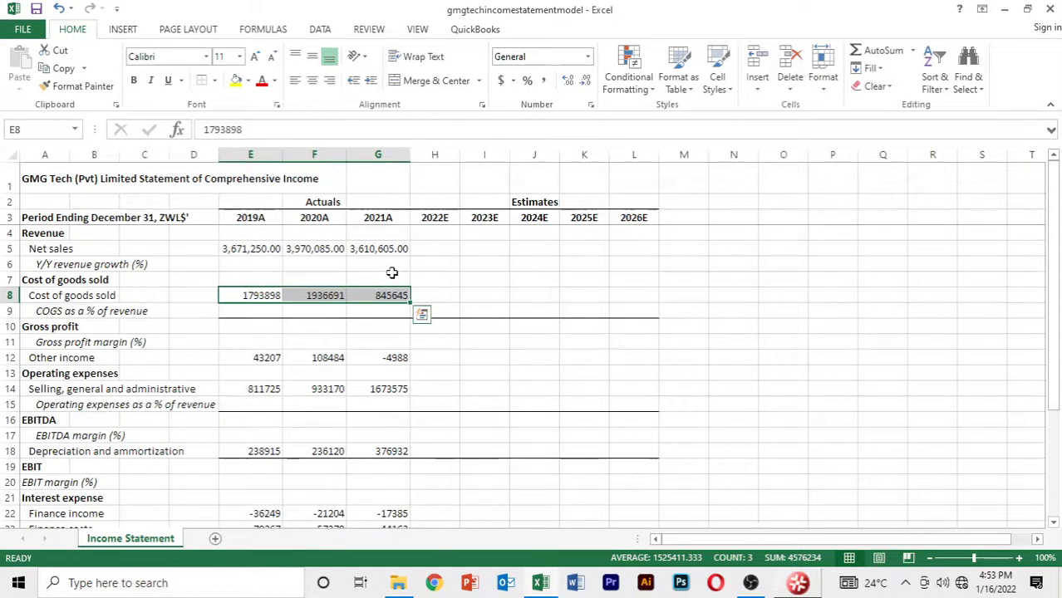
pyautogui.hotkey('ctrl', 'shift', '1')
# Format the Other income actuals for 2019A to 2021A, E12:G12, as numbers with thousands separators and two decimals.
pyautogui.press('Down')
pyautogui.press('Down')
pyautogui.press('Down')
pyautogui.press('Down')
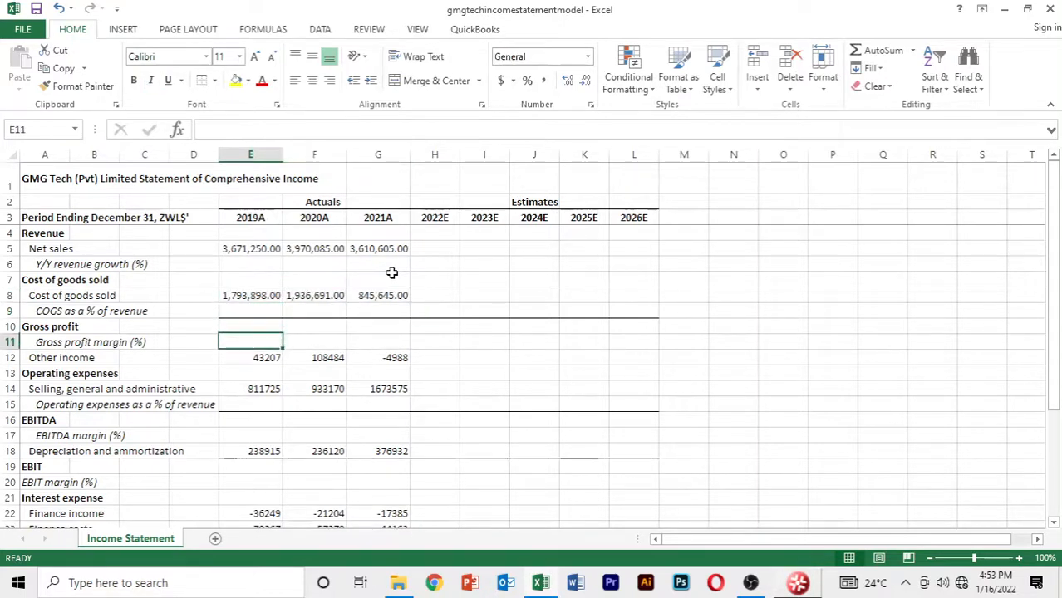
pyautogui.hotkey('shift', 'Right')
pyautogui.hotkey('shift', 'Right')
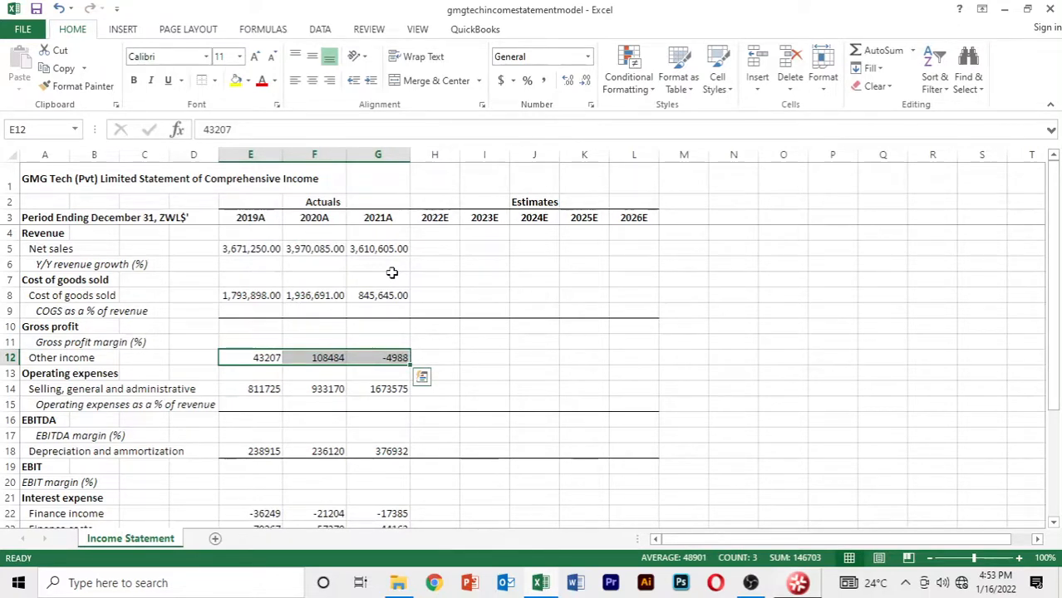
pyautogui.hotkey('ctrl', 'shift', '1')
# Format the Selling, general and administrative actuals, E14:G14, as numbers with thousands separators and two decimals.
pyautogui.press('Down')
pyautogui.press('Down')
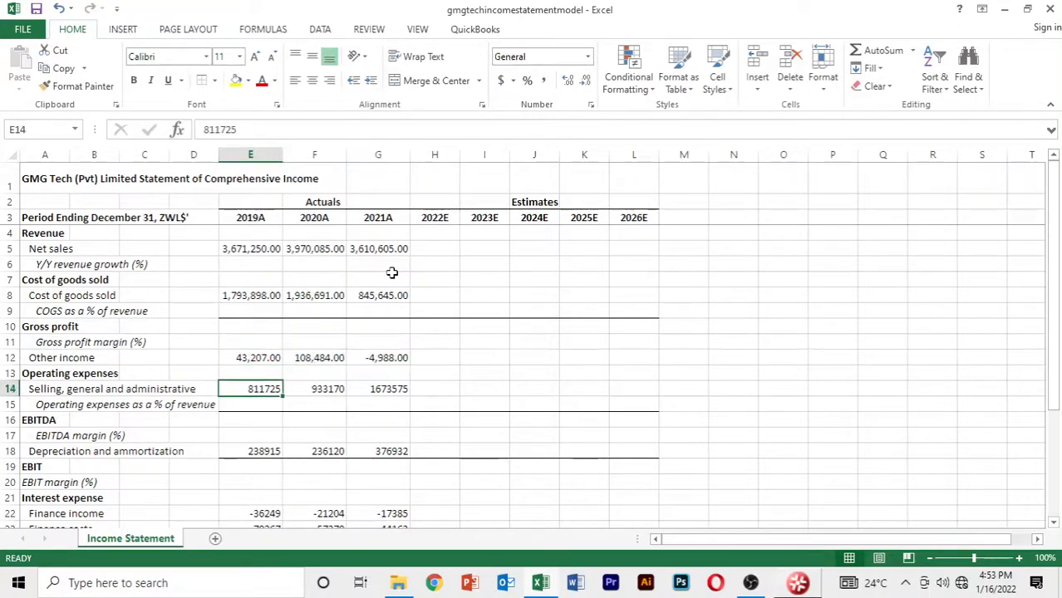
pyautogui.hotkey('shift', 'Right')
pyautogui.hotkey('shift', 'Right')
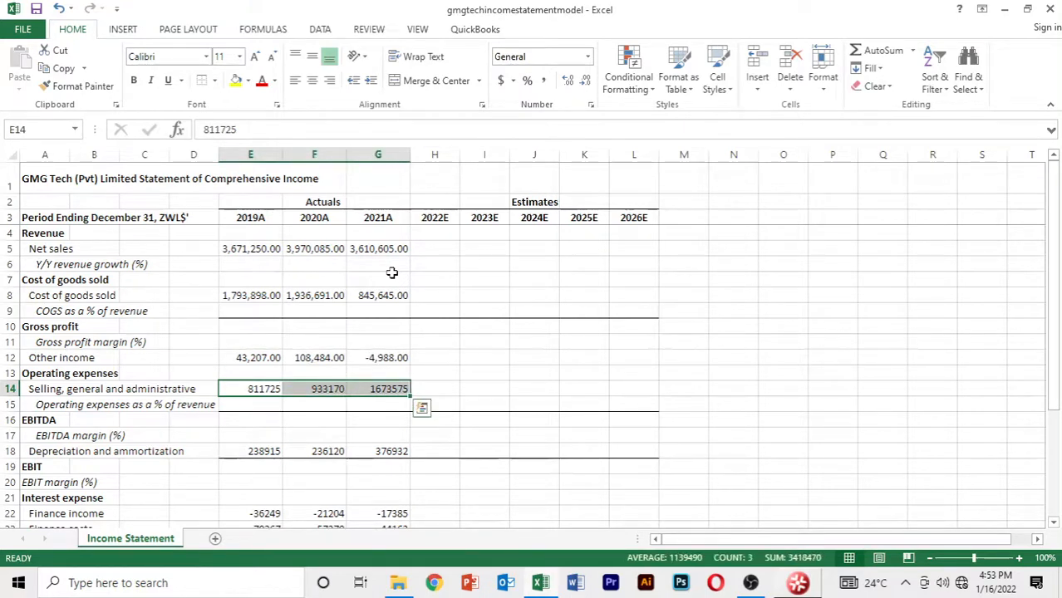
pyautogui.hotkey('ctrl', 'shift', '1')
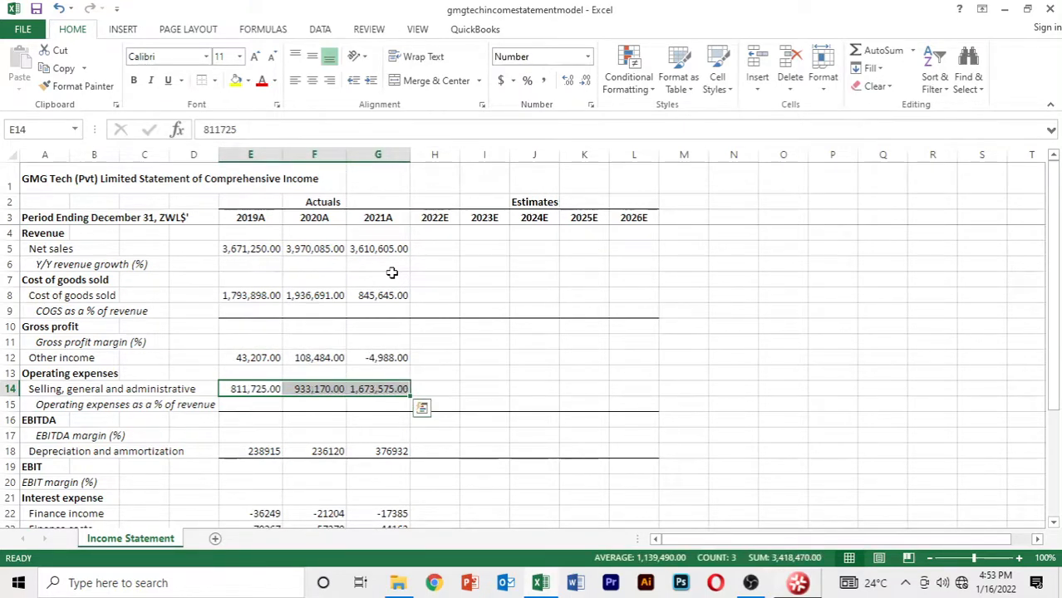
# Format the Depreciation and ammortization actuals for 2019A to 2021A, E18:G18, as numbers with thousands separators and two decimals.
pyautogui.press('Down')
pyautogui.press('Down')
pyautogui.press('Down')
pyautogui.press('Down')
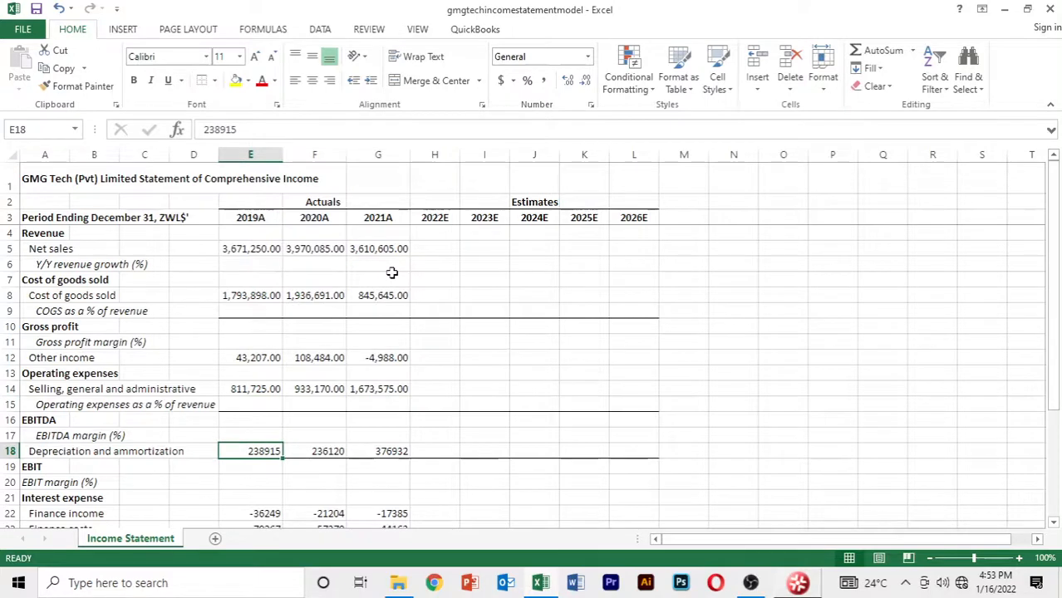
pyautogui.hotkey('shift', 'Right')
pyautogui.hotkey('shift', 'Right')
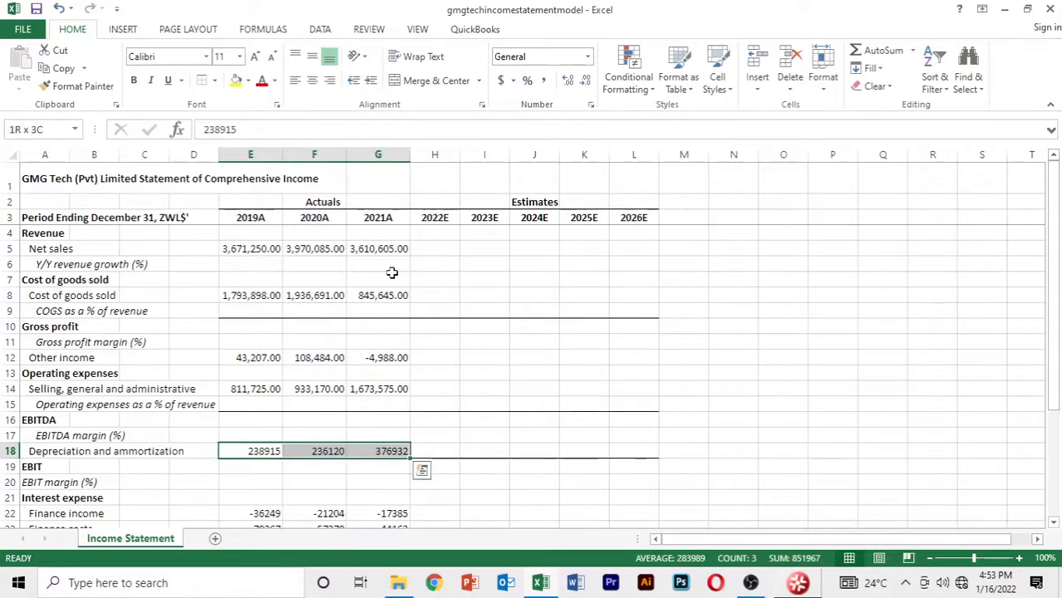
pyautogui.hotkey('ctrl', 'shift', '1')
pyautogui.press('Down')
pyautogui.press('Down')
pyautogui.press('Down')
pyautogui.press('Down')
pyautogui.press('Down')
pyautogui.press('Down')
pyautogui.press('Down')
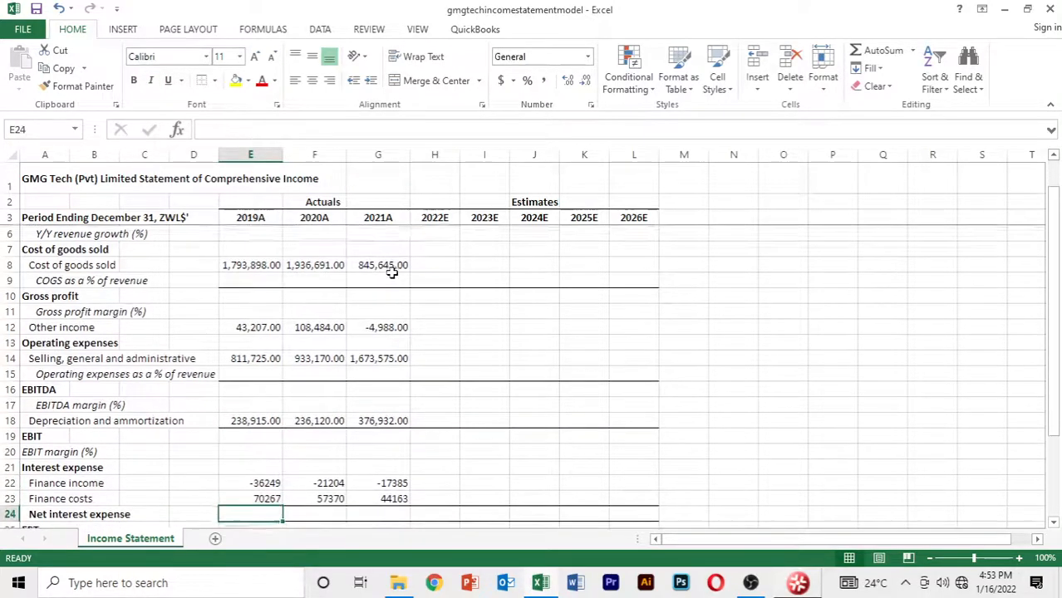
pyautogui.press('Up')
pyautogui.press('Up')
pyautogui.press('Up')
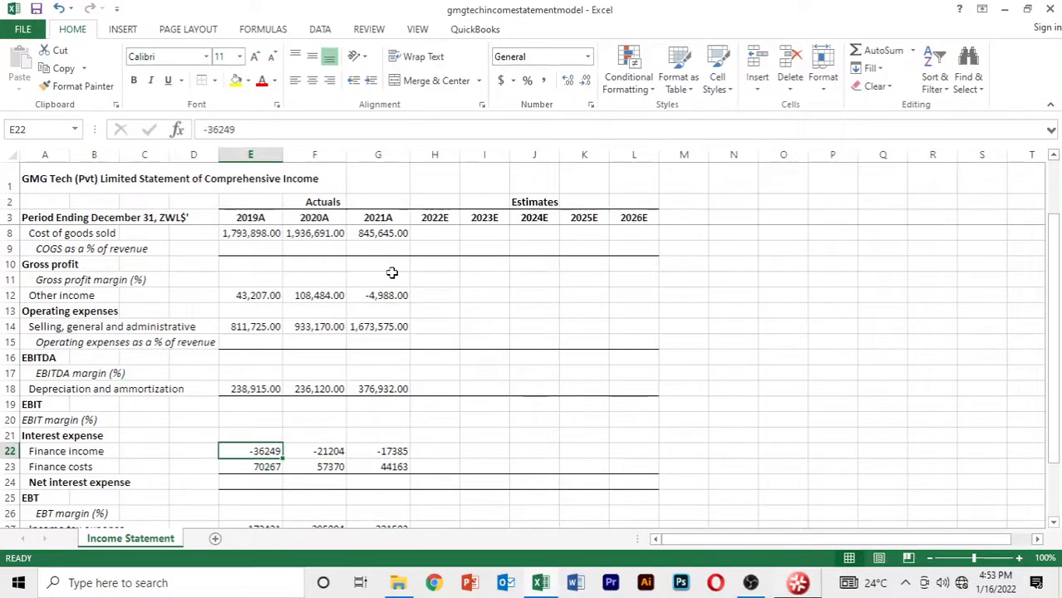
pyautogui.hotkey('shift', 'Down')
pyautogui.hotkey('shift', 'Right')
pyautogui.hotkey('shift', 'Right')
pyautogui.hotkey('ctrl', 'shift', 'Right')
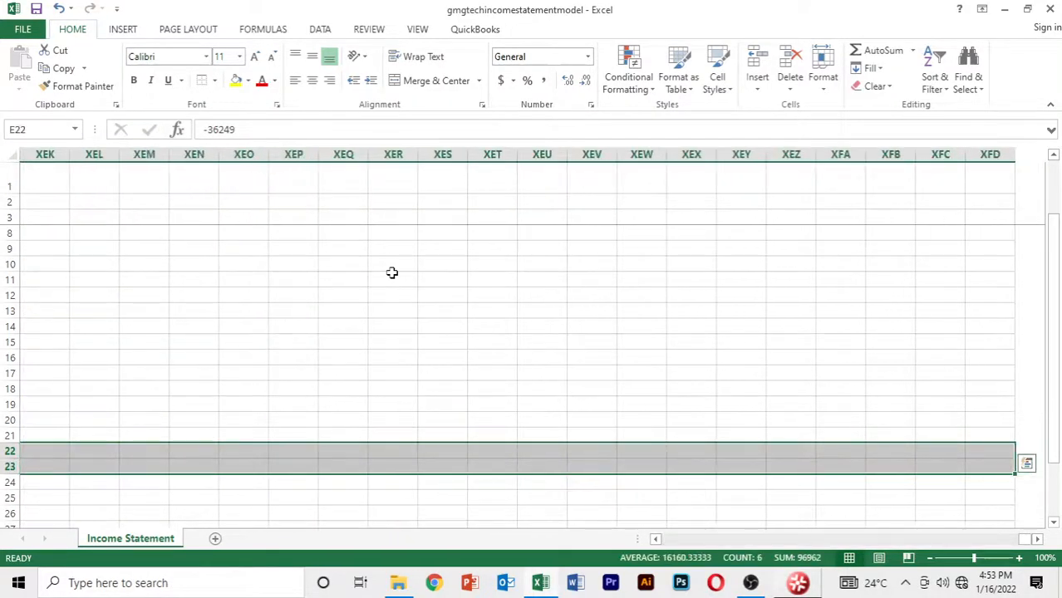
pyautogui.press('Left')
pyautogui.press('Left')
pyautogui.press('Right')
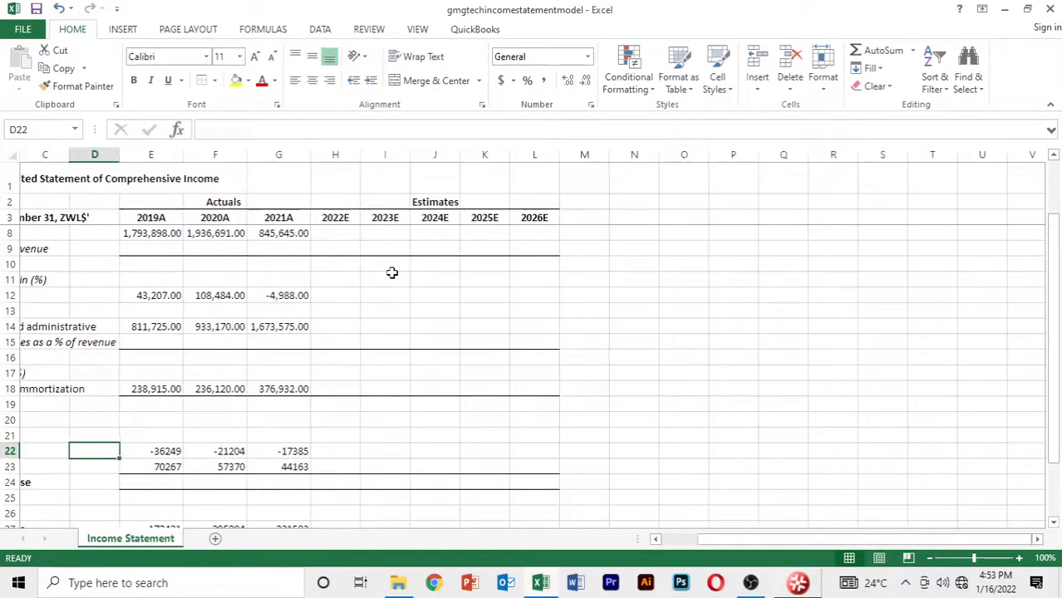
# Format Finance income and Finance costs from 2019A through 2026E, E22:L23, as numbers with thousands separators and two decimals.
pyautogui.press('Right')
pyautogui.hotkey('shift', 'Down')
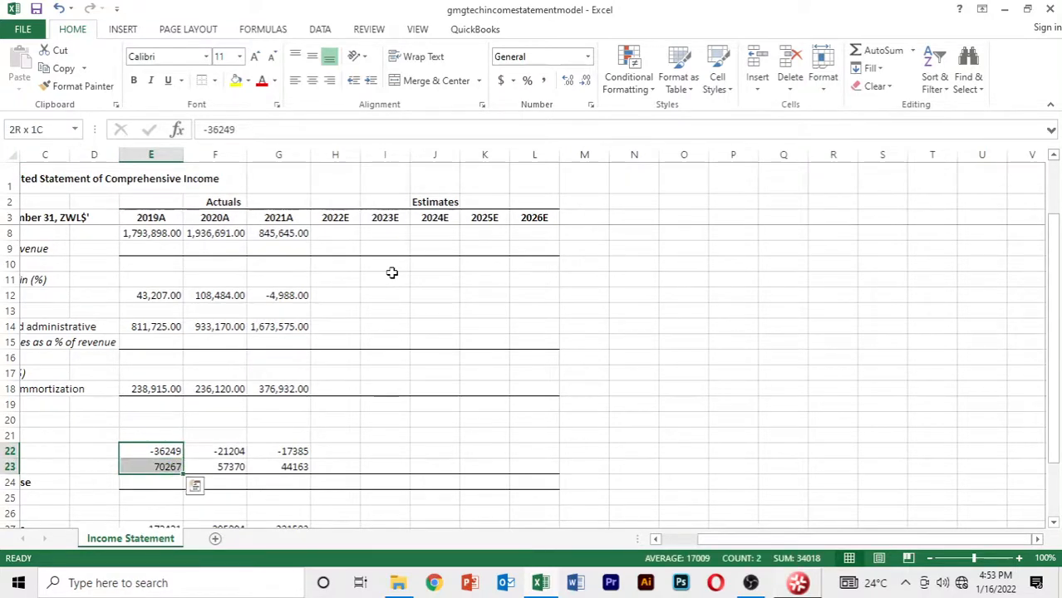
pyautogui.hotkey('shift', 'Right')
pyautogui.hotkey('shift', 'Right')
pyautogui.hotkey('shift', 'Right')
pyautogui.hotkey('shift', 'Right')
pyautogui.hotkey('shift', 'Right')
pyautogui.hotkey('shift', 'Right')
pyautogui.hotkey('shift', 'Right')
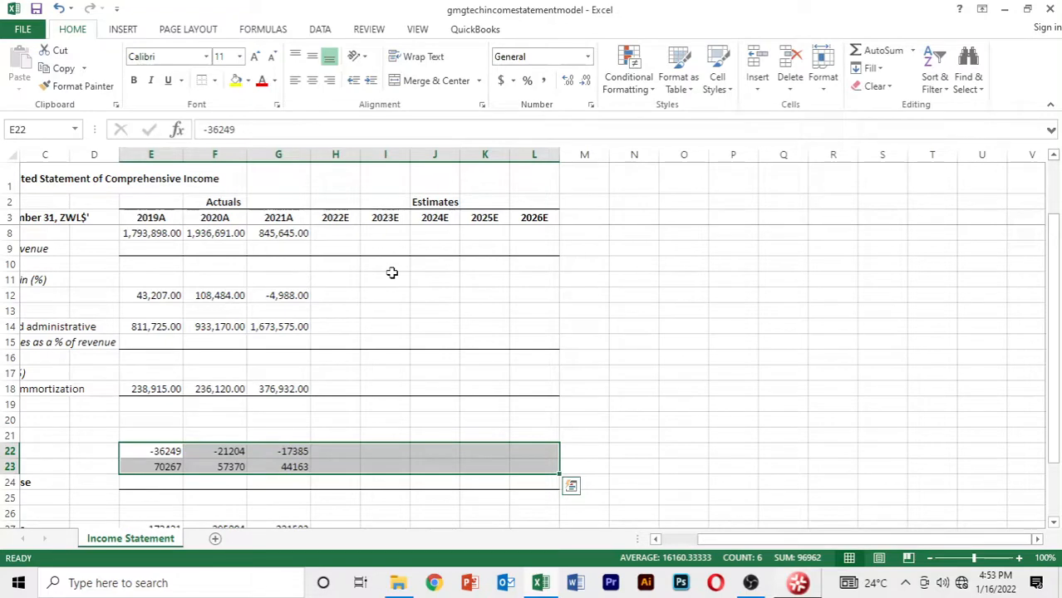
pyautogui.hotkey('ctrl', 'shift', '1')
# Format the Income tax expense row from 2019A through 2026E, E27:L27, as numbers with thousands separators and two decimals.
pyautogui.press('Down')
pyautogui.press('Down')
pyautogui.press('Down')
pyautogui.press('Down')
pyautogui.press('Down')
pyautogui.press('Down')
pyautogui.press('Down')
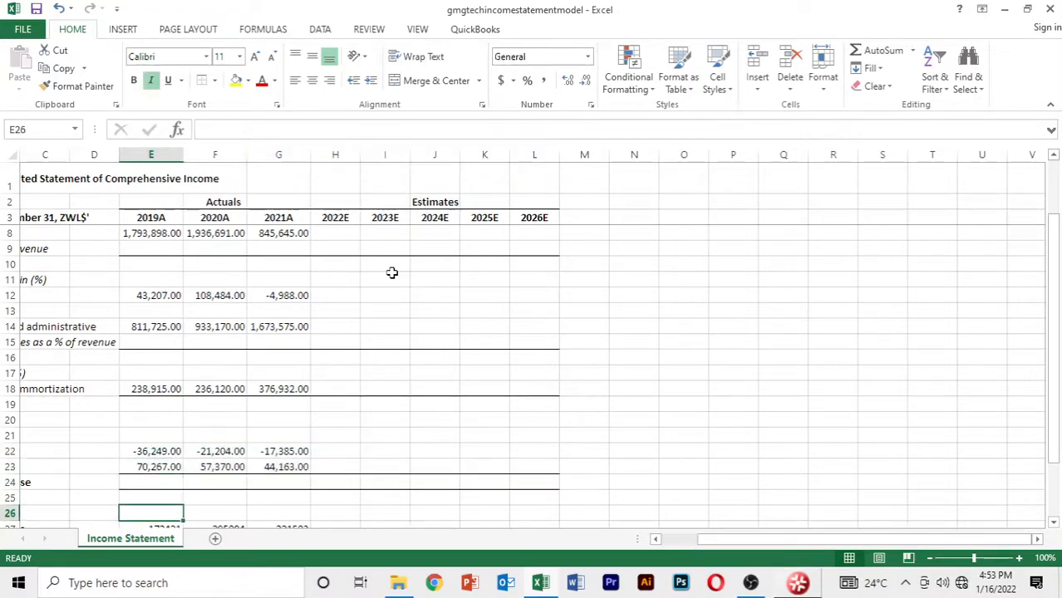
pyautogui.press('Up')
pyautogui.press('Up')
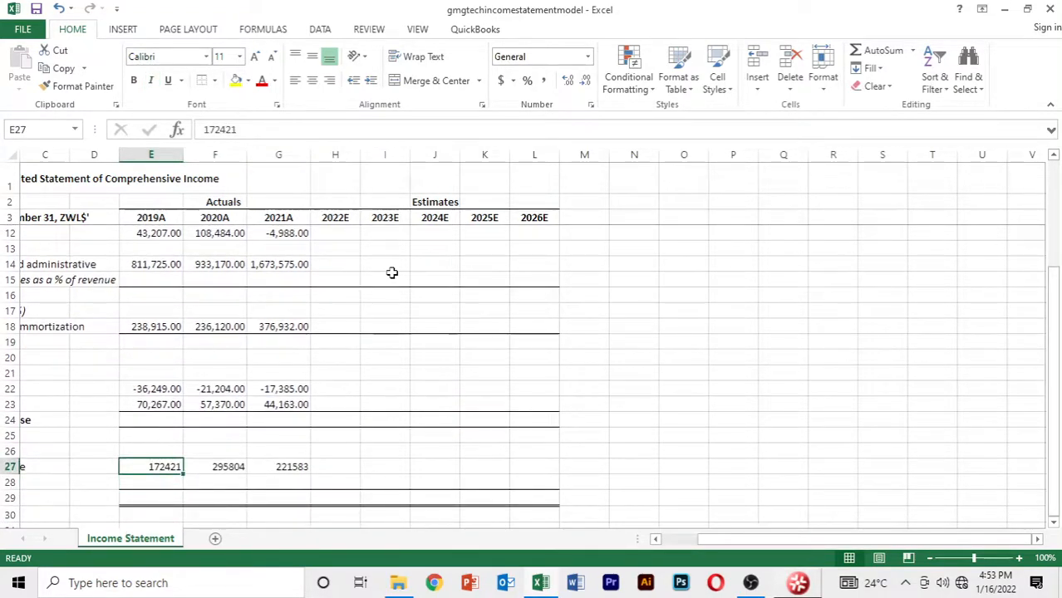
pyautogui.hotkey('shift', 'Right')
pyautogui.hotkey('shift', 'Right')
pyautogui.hotkey('shift', 'Right')
pyautogui.hotkey('shift', 'Right')
pyautogui.hotkey('shift', 'Right')
pyautogui.hotkey('shift', 'Right')
pyautogui.hotkey('shift', 'Right')
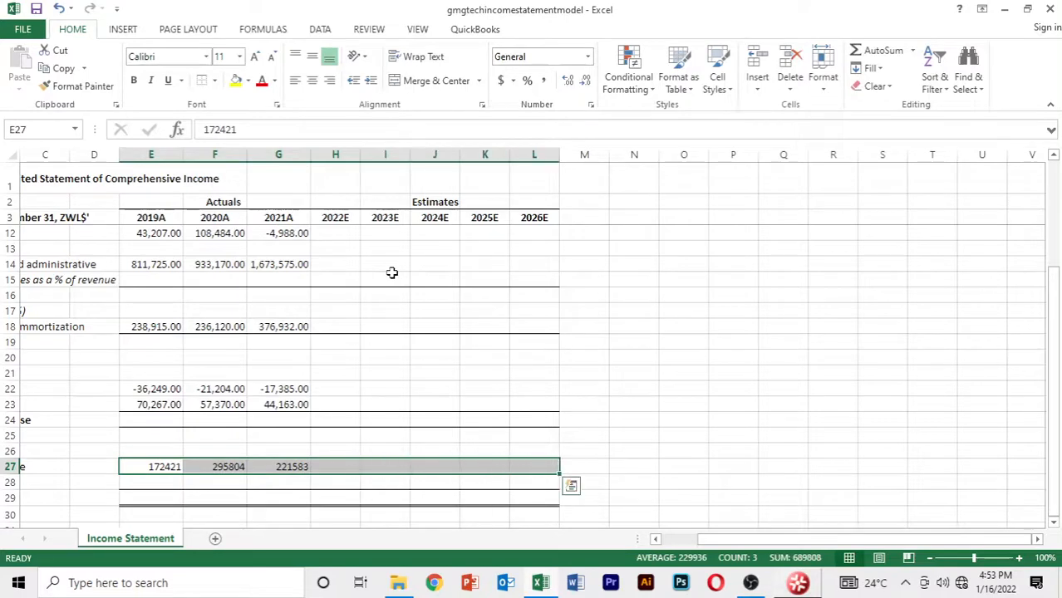
pyautogui.hotkey('ctrl', 'shift', '1')
# Review the number formatting of the actuals throughout the income statement, up to the revenue rows and back down below the last row.
pyautogui.press('Up')
pyautogui.press('Up')
pyautogui.press('Up')
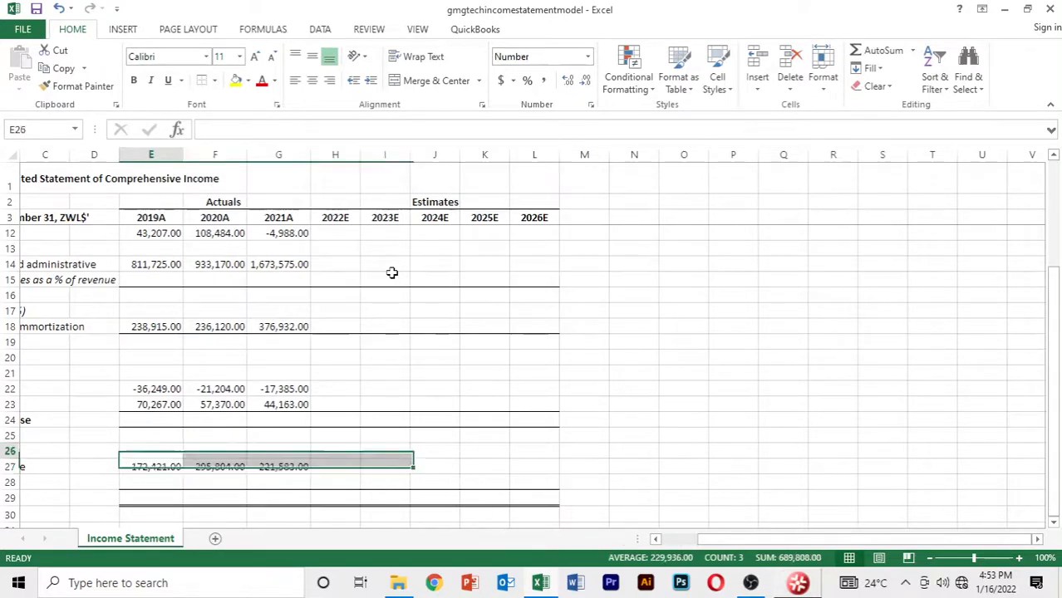
pyautogui.press('Up')
pyautogui.press('Up')
pyautogui.press('Up')
pyautogui.press('Up')
pyautogui.press('Up')
pyautogui.press('Up')
pyautogui.press('Up')
pyautogui.press('Up')
pyautogui.press('Up')
pyautogui.press('Up')
pyautogui.press('Up')
pyautogui.press('Up')
pyautogui.press('Up')
pyautogui.press('Up')
pyautogui.press('Up')
pyautogui.press('Up')
pyautogui.press('Up')
pyautogui.press('Up')
pyautogui.press('Up')
pyautogui.press('Up')
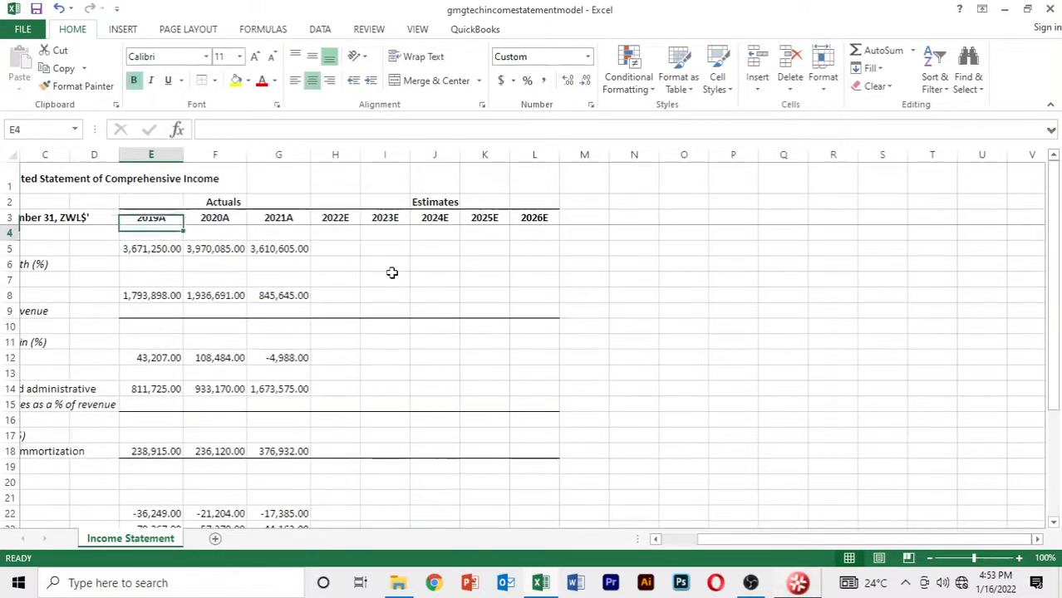
pyautogui.press('Down')
pyautogui.press('Down')
pyautogui.press('Down')
pyautogui.press('Down')
pyautogui.press('Down')
pyautogui.press('Down')
pyautogui.press('Down')
pyautogui.press('Down')
pyautogui.press('Down')
pyautogui.press('Down')
pyautogui.press('Down')
pyautogui.press('Down')
pyautogui.press('Down')
pyautogui.press('Down')
pyautogui.press('Down')
pyautogui.press('Down')
pyautogui.press('Down')
pyautogui.press('Down')
pyautogui.press('Down')
pyautogui.press('Down')
pyautogui.press('Down')
pyautogui.press('Down')
pyautogui.press('Down')
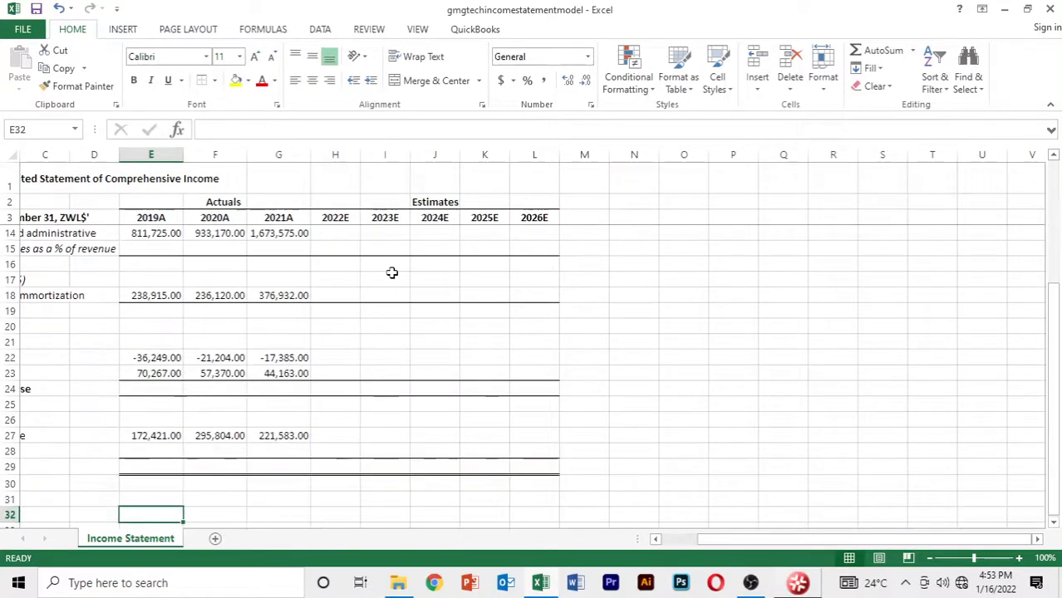
# Select the Depreciation and ammortization cells from 2021A through 2026E, G18:L18.
pyautogui.press('Up')
pyautogui.press('Up')
pyautogui.press('Up')
pyautogui.press('Up')
pyautogui.press('Up')
pyautogui.press('Up')
pyautogui.press('Up')
pyautogui.press('Up')
pyautogui.press('Up')
pyautogui.press('Up')
pyautogui.press('Up')
pyautogui.press('Up')
pyautogui.press('Up')
pyautogui.press('Right')
pyautogui.press('Right')
pyautogui.press('Right')
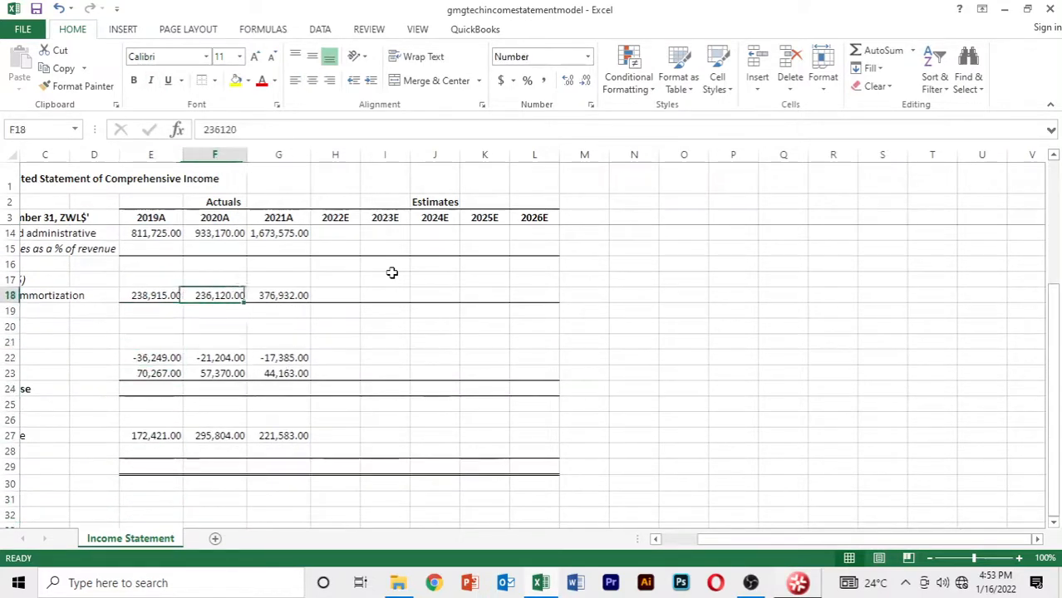
pyautogui.press('Left')
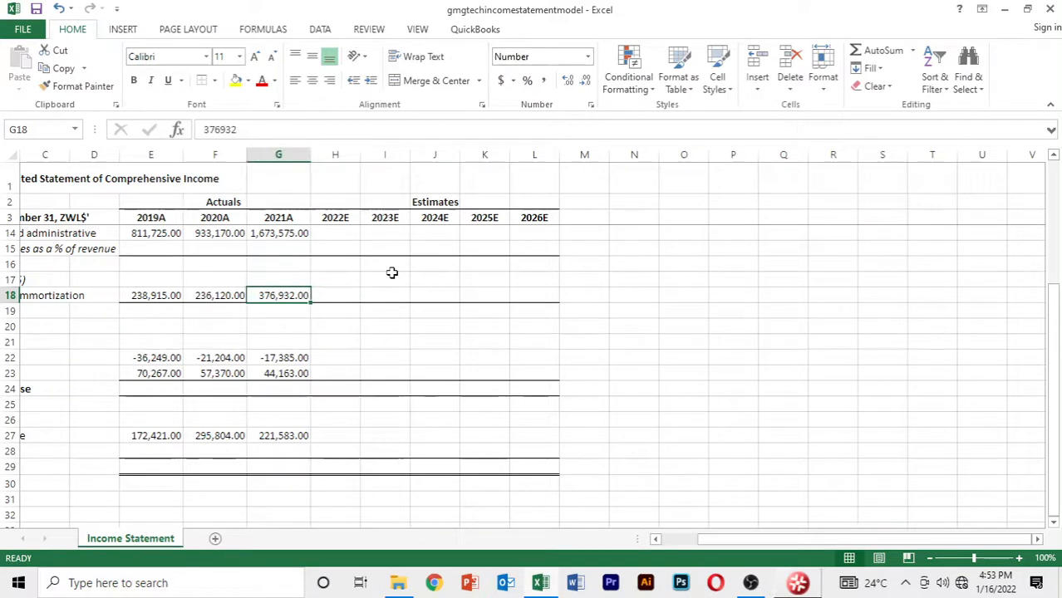
pyautogui.hotkey('shift', 'Right')
pyautogui.hotkey('shift', 'Right')
pyautogui.hotkey('shift', 'Right')
pyautogui.hotkey('shift', 'Right')
pyautogui.hotkey('shift', 'Right')
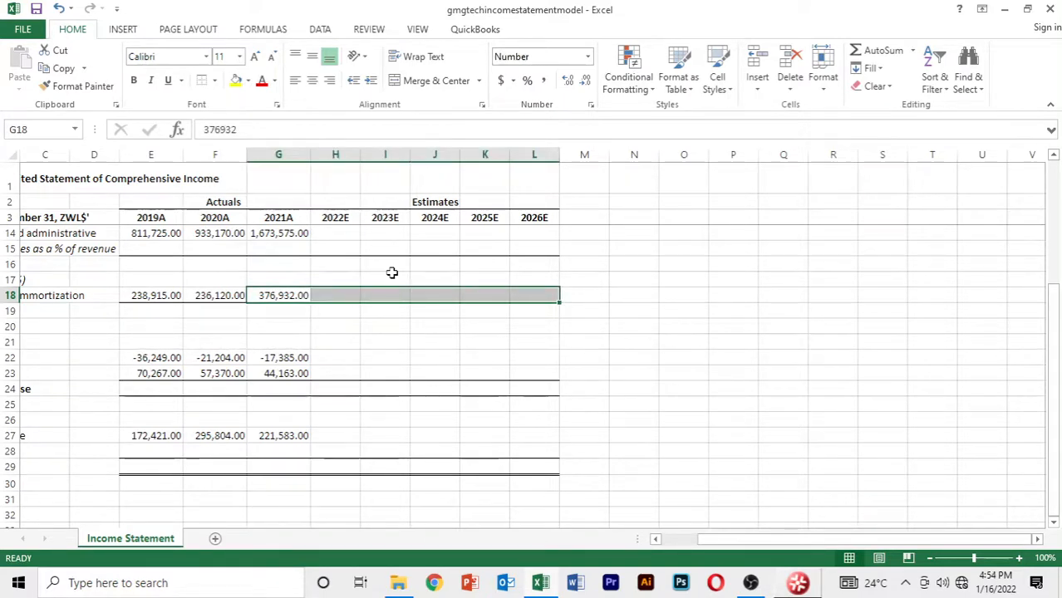
# Select the Selling, general and administrative cells from 2021A through 2026E, G14:L14.
pyautogui.press('Up')
pyautogui.press('Up')
pyautogui.press('Up')
pyautogui.press('Up')
pyautogui.hotkey('shift', 'Right')
pyautogui.hotkey('shift', 'Right')
pyautogui.hotkey('shift', 'Right')
pyautogui.hotkey('shift', 'Right')
pyautogui.hotkey('shift', 'Right')
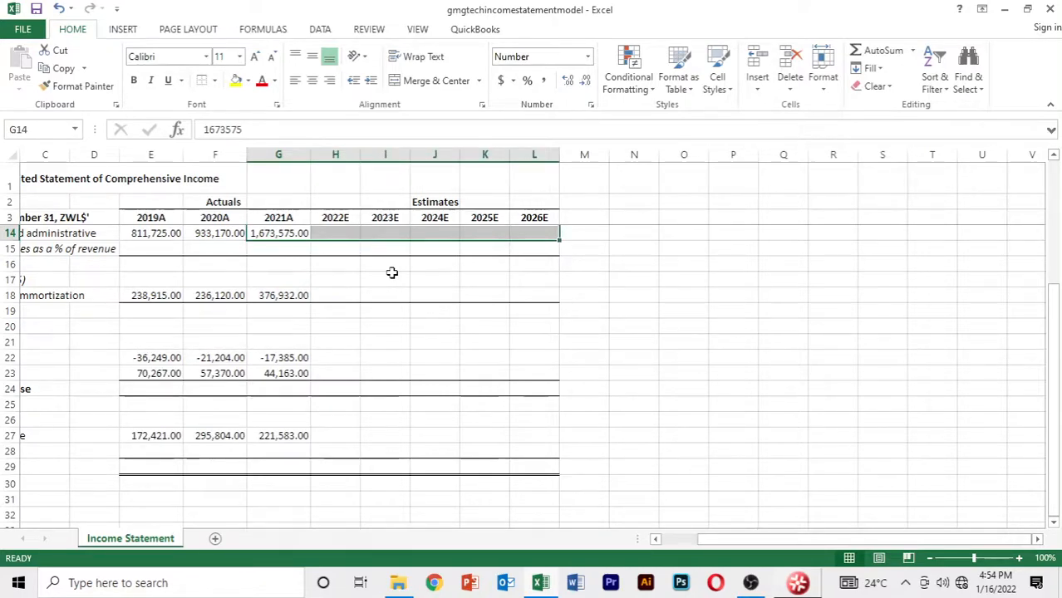
# Select the Other income cells from 2019A through 2026E, E12:L12.
pyautogui.hotkey('ctrl', 'Up')
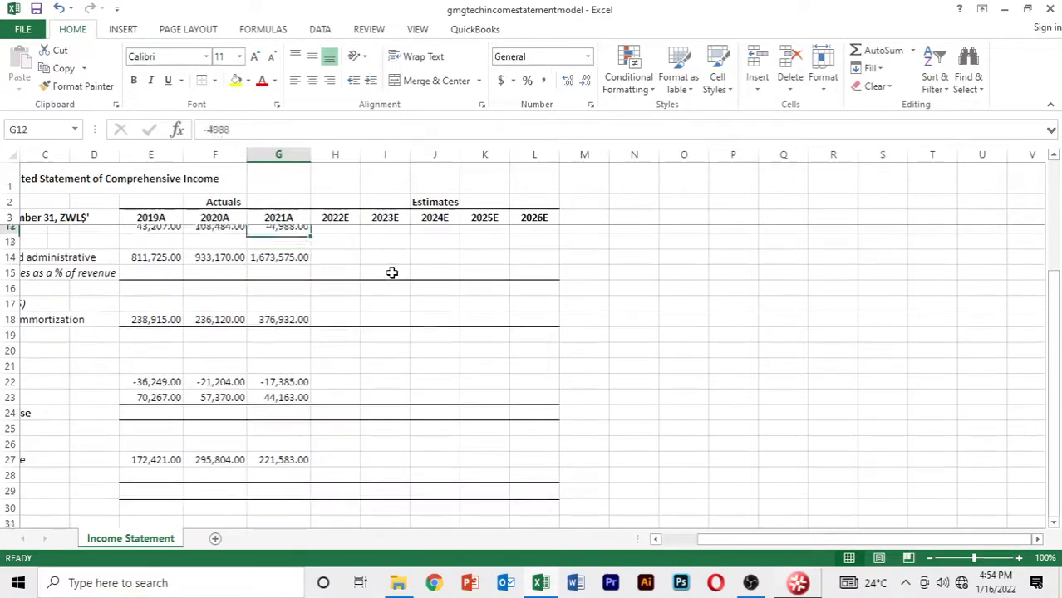
pyautogui.press('Left')
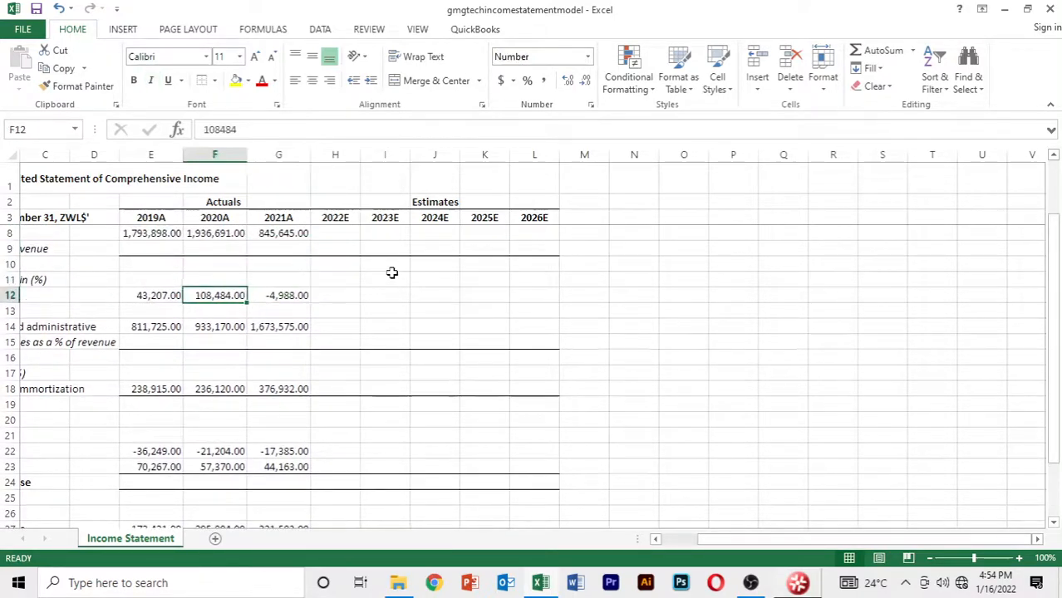
pyautogui.press('Left')
pyautogui.hotkey('shift', 'Right')
pyautogui.hotkey('shift', 'Right')
pyautogui.hotkey('shift', 'Right')
pyautogui.hotkey('shift', 'Right')
pyautogui.hotkey('shift', 'Right')
pyautogui.hotkey('shift', 'Right')
pyautogui.hotkey('shift', 'Right')
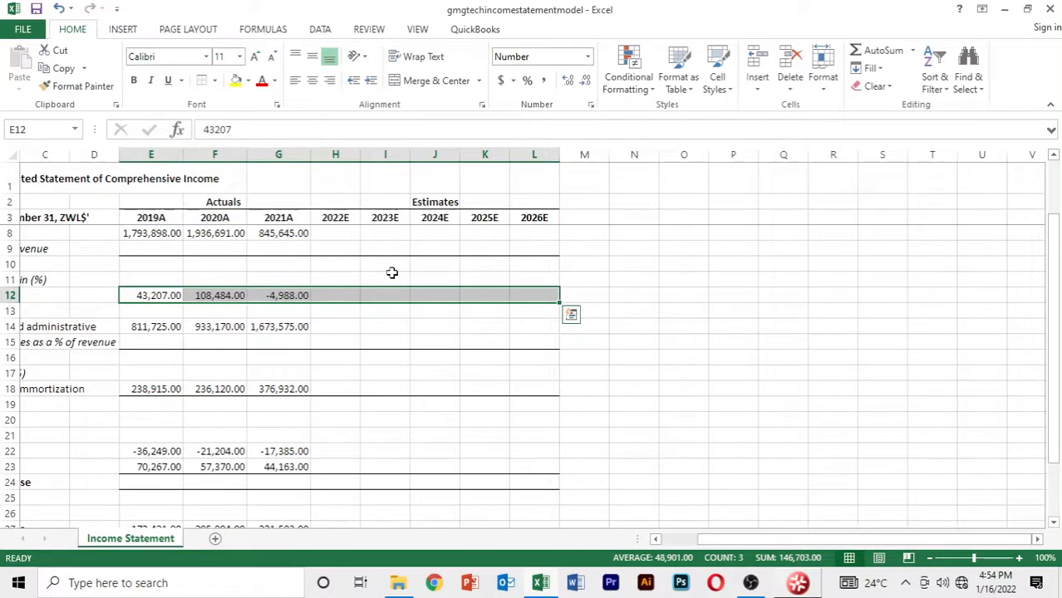
# Select the Cost of goods sold cells from 2019A through 2026E, E8:L8.
pyautogui.press('Up')
pyautogui.press('Up')
pyautogui.press('Up')
pyautogui.press('Up')
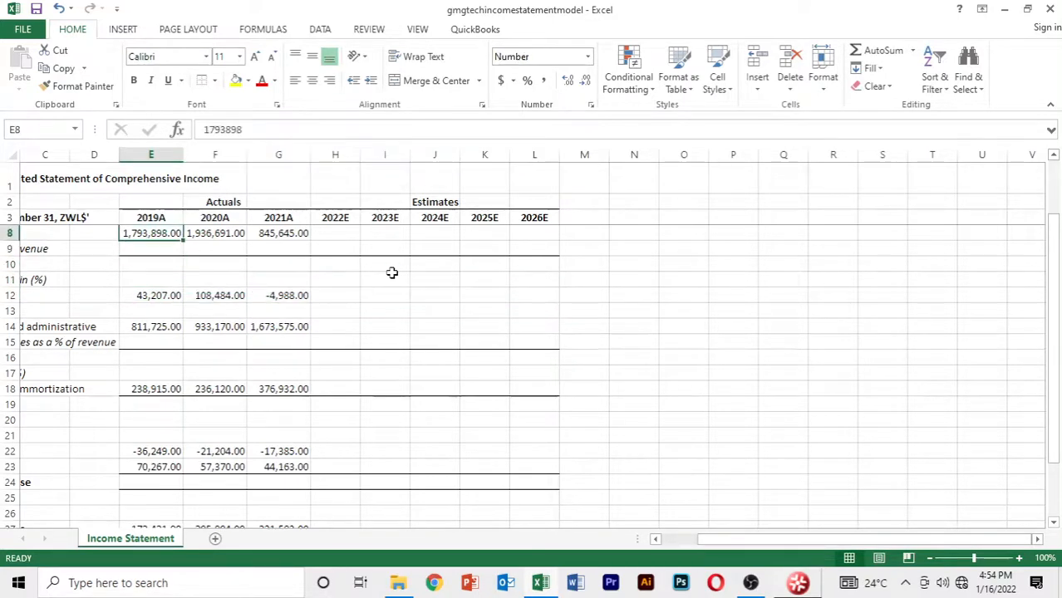
pyautogui.hotkey('shift', 'Right')
pyautogui.hotkey('shift', 'Right')
pyautogui.hotkey('shift', 'Right')
pyautogui.hotkey('shift', 'Right')
pyautogui.hotkey('shift', 'Right')
pyautogui.hotkey('shift', 'Right')
pyautogui.hotkey('shift', 'Right')
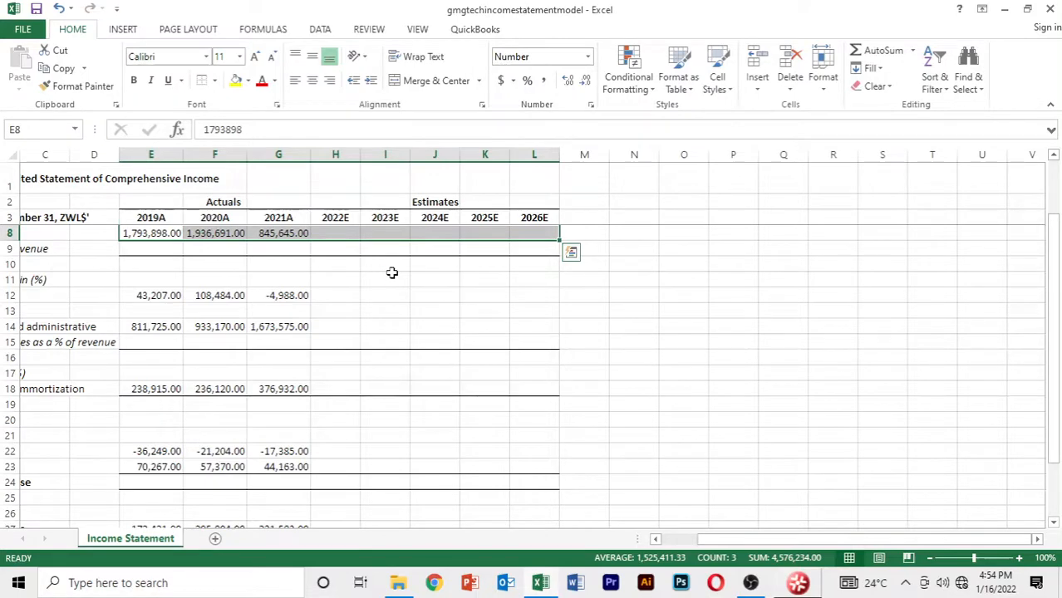
# Select the Net sales cells from 2019A through 2026E, E5:L5.
pyautogui.press('Up')
pyautogui.press('Up')
pyautogui.press('Up')
pyautogui.press('Up')
pyautogui.press('Up')
pyautogui.press('Up')
pyautogui.press('Down')
pyautogui.press('Down')
pyautogui.press('Down')
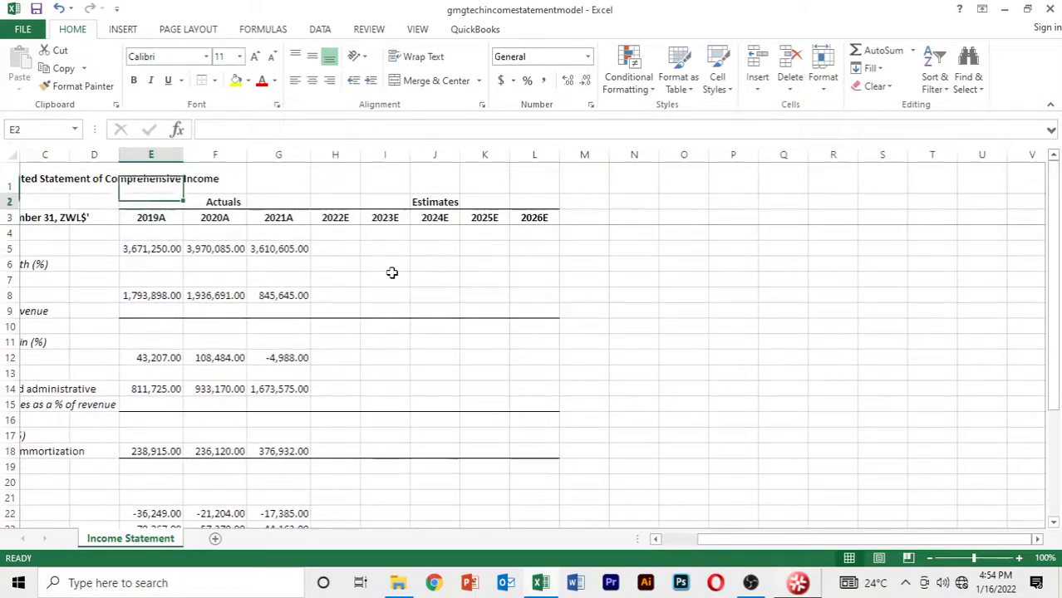
pyautogui.hotkey('shift', 'Right')
pyautogui.hotkey('shift', 'Right')
pyautogui.hotkey('shift', 'Right')
pyautogui.hotkey('shift', 'Right')
pyautogui.hotkey('shift', 'Right')
pyautogui.hotkey('shift', 'Right')
pyautogui.hotkey('shift', 'Right')
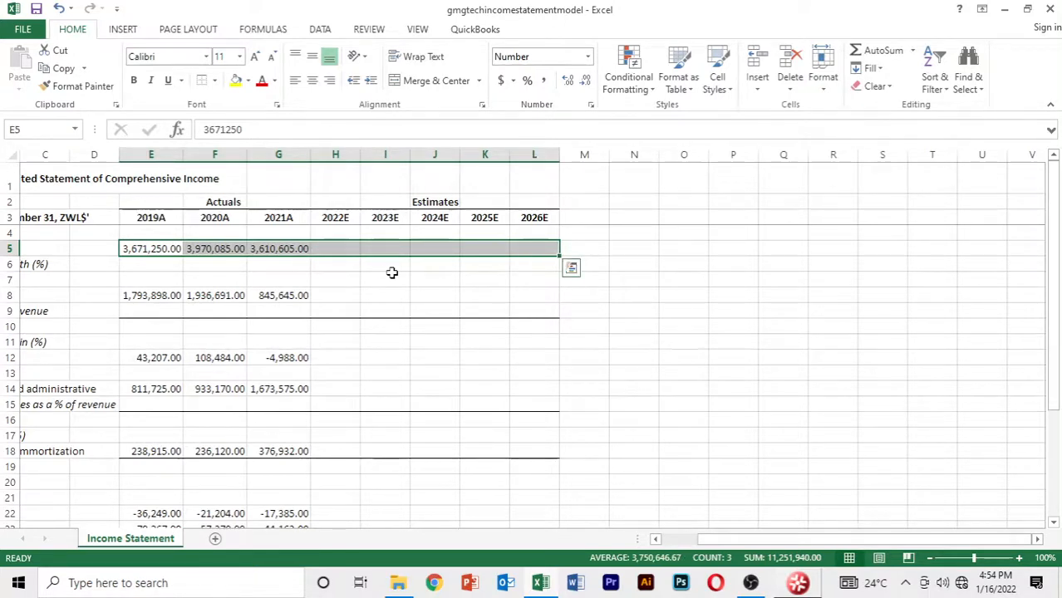
# Review the line-item labels in column A from the statement title down to EBT.
pyautogui.press('Left')
pyautogui.press('Left')
pyautogui.press('Left')
pyautogui.press('Left')
pyautogui.press('Down')
pyautogui.press('Down')
pyautogui.press('Down')
pyautogui.press('Down')
pyautogui.press('Down')
pyautogui.press('Down')
pyautogui.press('Down')
pyautogui.press('Down')
pyautogui.press('Down')
pyautogui.press('Down')
pyautogui.press('Down')
pyautogui.press('Down')
pyautogui.press('Down')
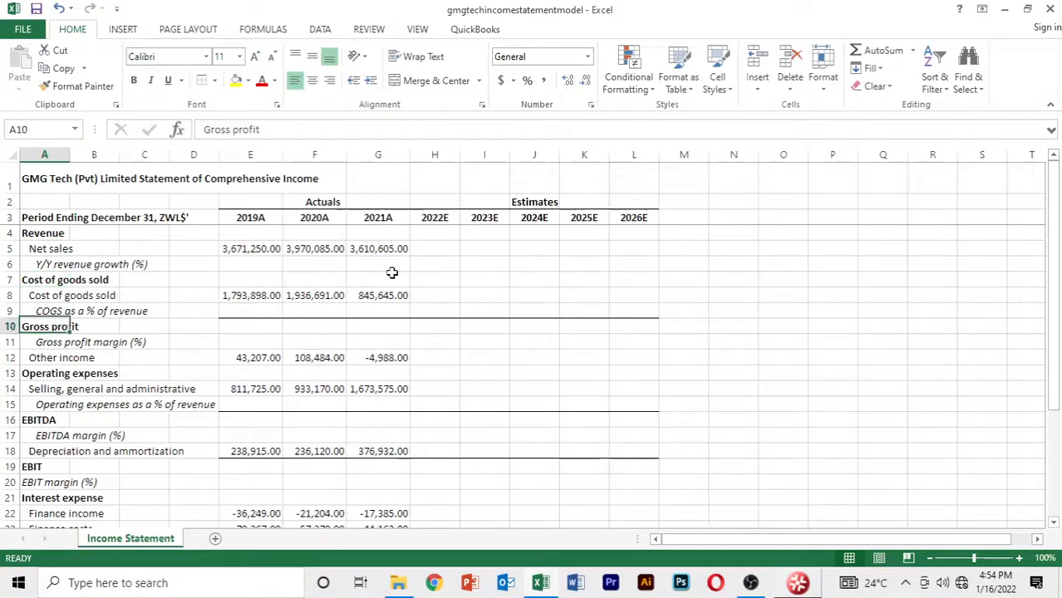
pyautogui.press('Down')
pyautogui.press('Down')
pyautogui.press('Down')
pyautogui.press('Down')
pyautogui.press('Down')
pyautogui.press('Down')
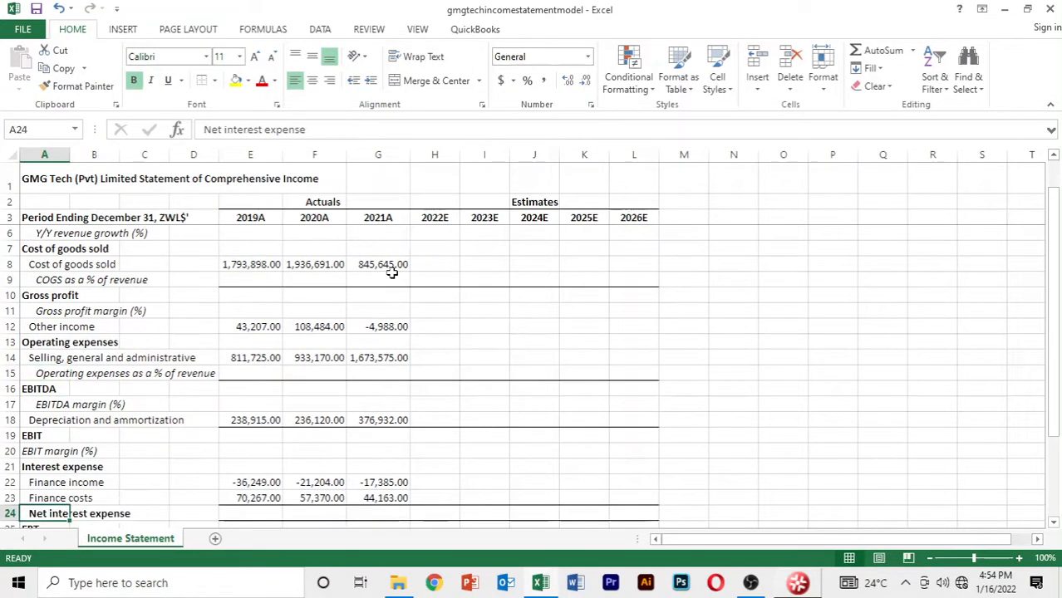
pyautogui.press('Down')
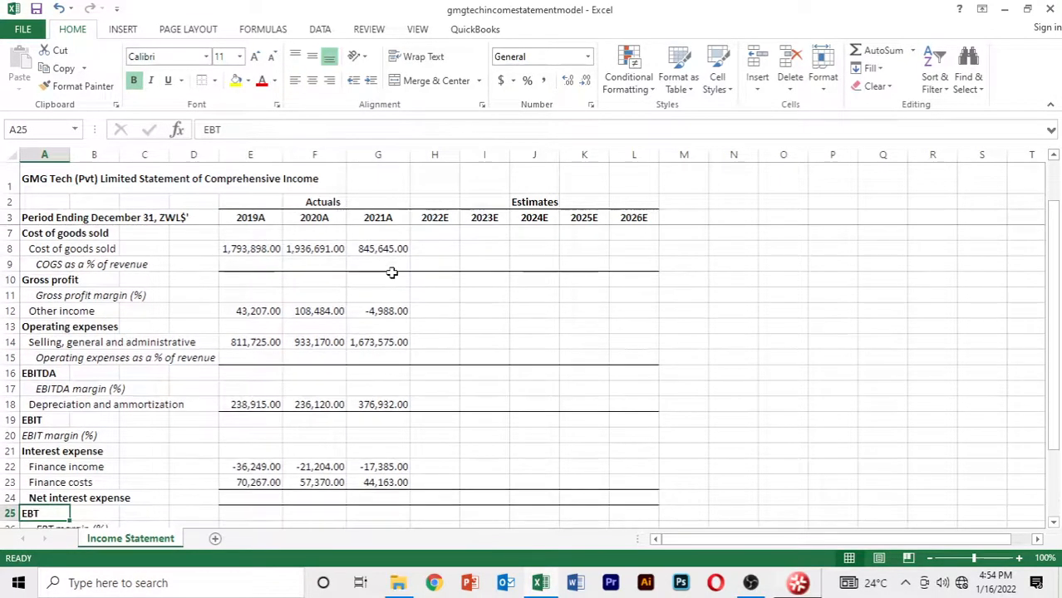
pyautogui.press('Up')
pyautogui.press('Up')
pyautogui.press('Up')
pyautogui.press('Up')
pyautogui.press('Up')
pyautogui.press('Up')
pyautogui.press('Up')
pyautogui.press('Up')
pyautogui.press('Up')
pyautogui.press('Up')
pyautogui.press('Up')
pyautogui.press('Up')
pyautogui.press('Up')
pyautogui.press('Up')
pyautogui.press('Up')
pyautogui.press('Up')
pyautogui.press('Up')
pyautogui.press('Up')
pyautogui.press('Up')
pyautogui.press('Up')
pyautogui.press('Up')
pyautogui.press('Up')
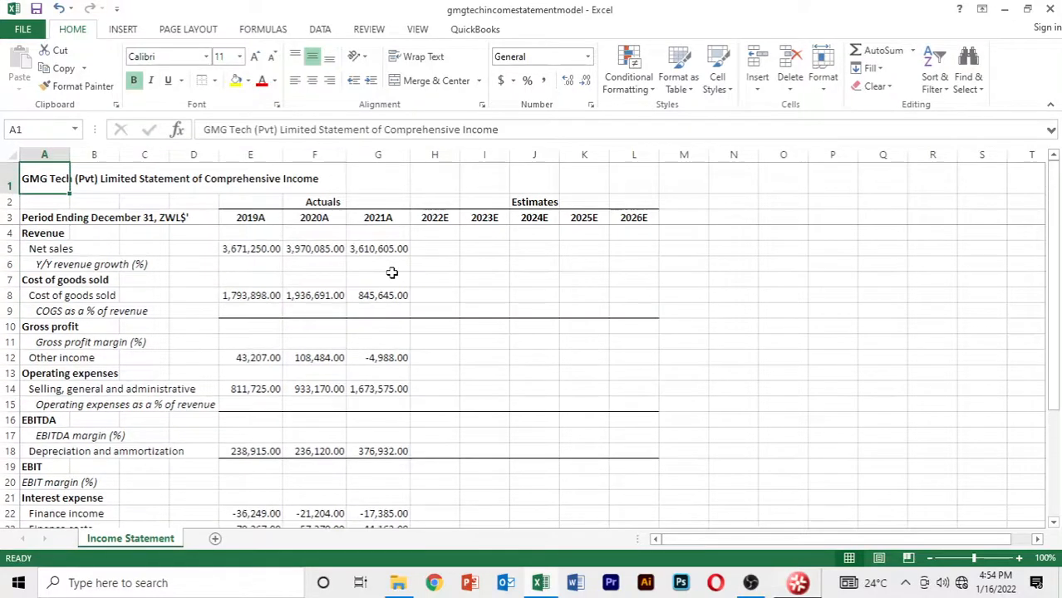
# Set the font color of the 2019A to 2021A Net sales figures, E5:G5, to blue.
pyautogui.press('Down')
pyautogui.press('Down')
pyautogui.press('Down')
pyautogui.press('Down')
pyautogui.press('Down')
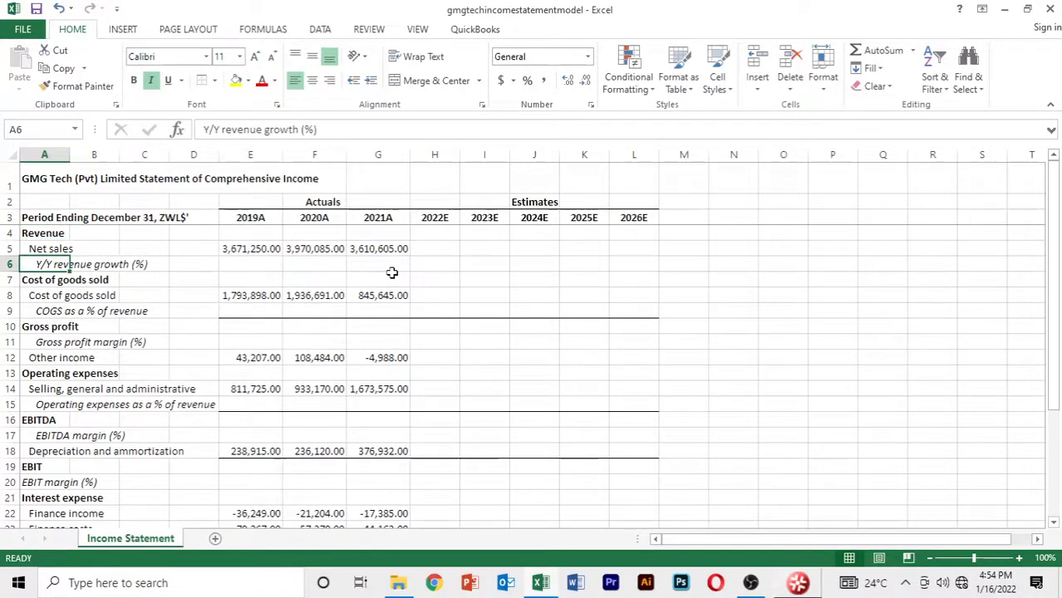
pyautogui.press('Right')
pyautogui.press('Right')
pyautogui.press('Right')
pyautogui.press('Right')
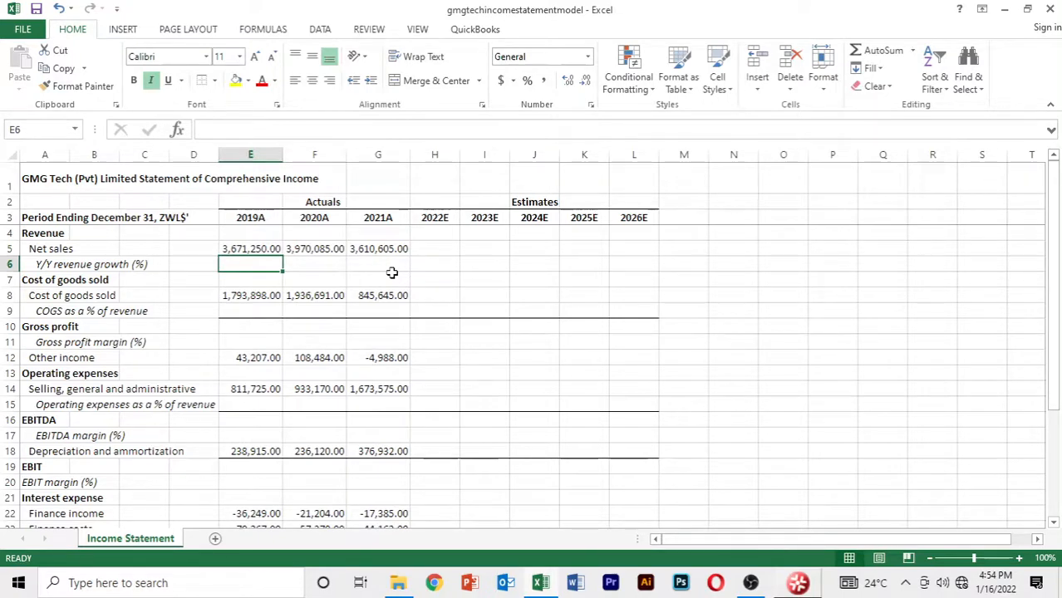
pyautogui.press('Up')
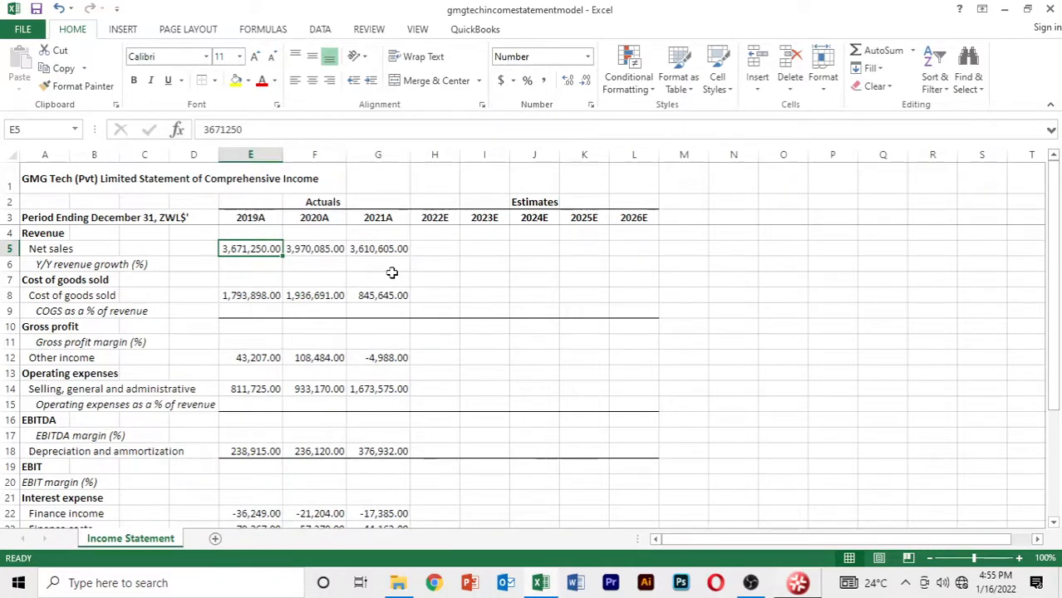
pyautogui.hotkey('shift', 'Right')
pyautogui.hotkey('shift', 'Right')
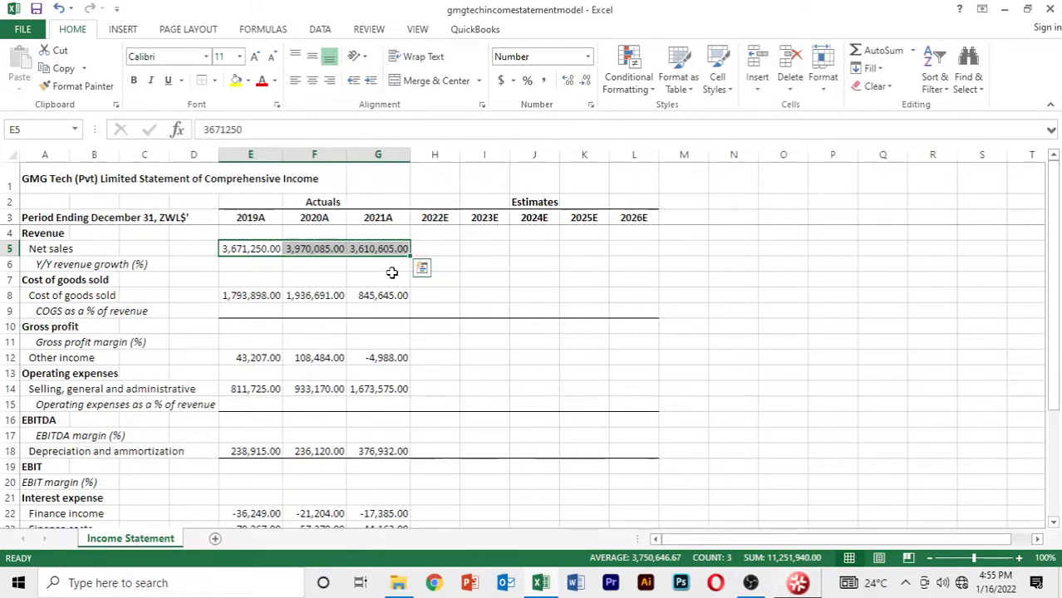
pyautogui.press('alt')
pyautogui.press('h')
pyautogui.press('f')
pyautogui.press('c')
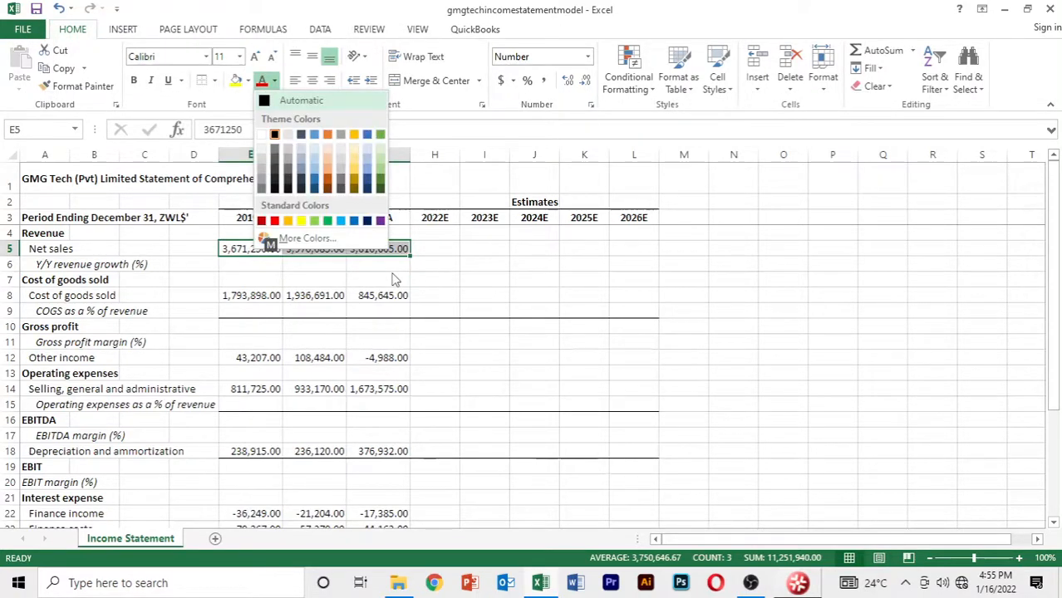
pyautogui.press('m')
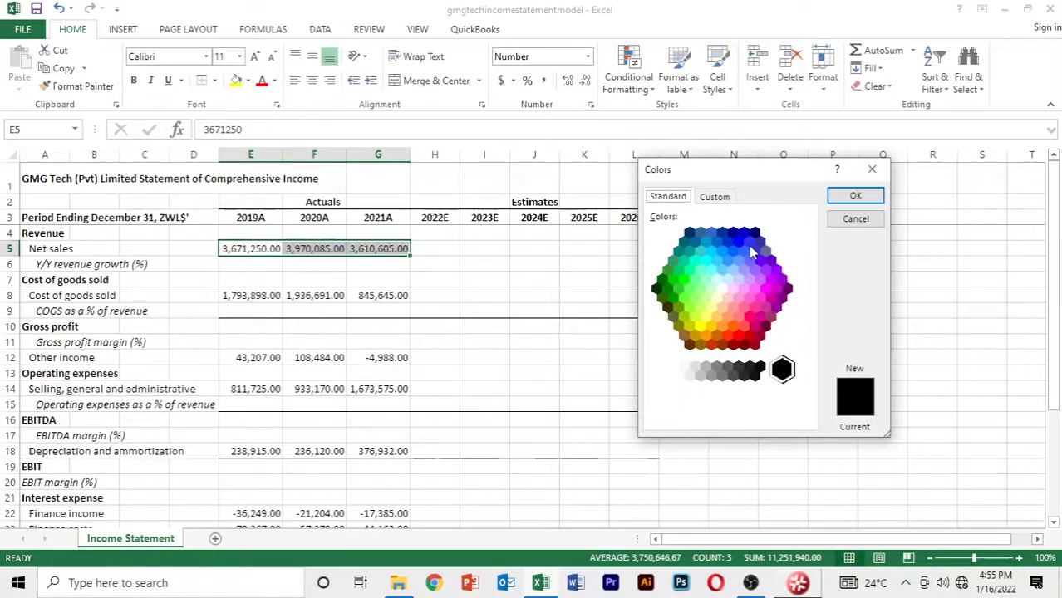
pyautogui.click(738, 242)
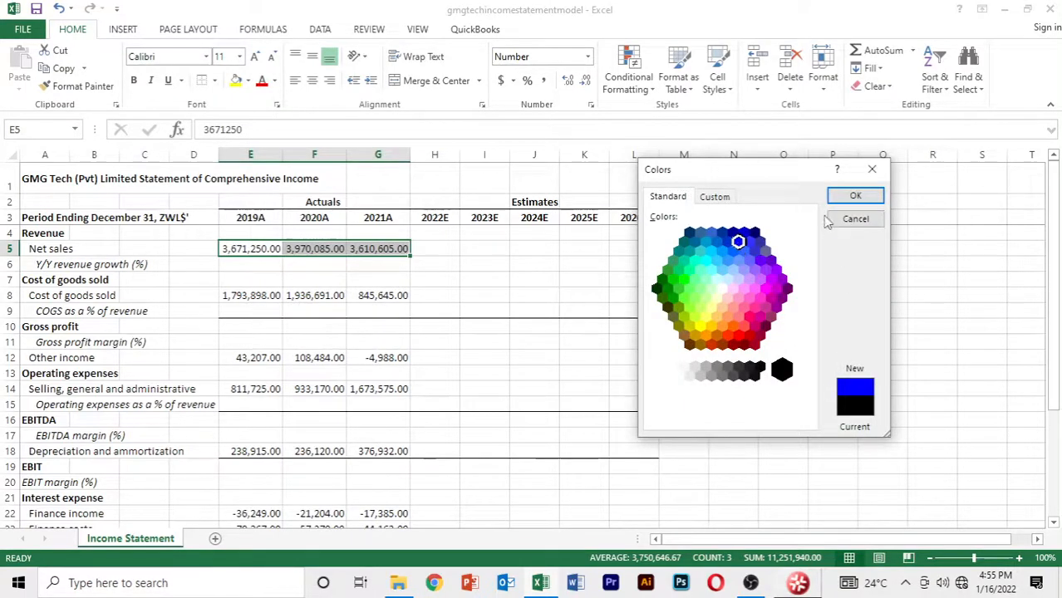
pyautogui.click(852, 198)
pyautogui.click(632, 260)
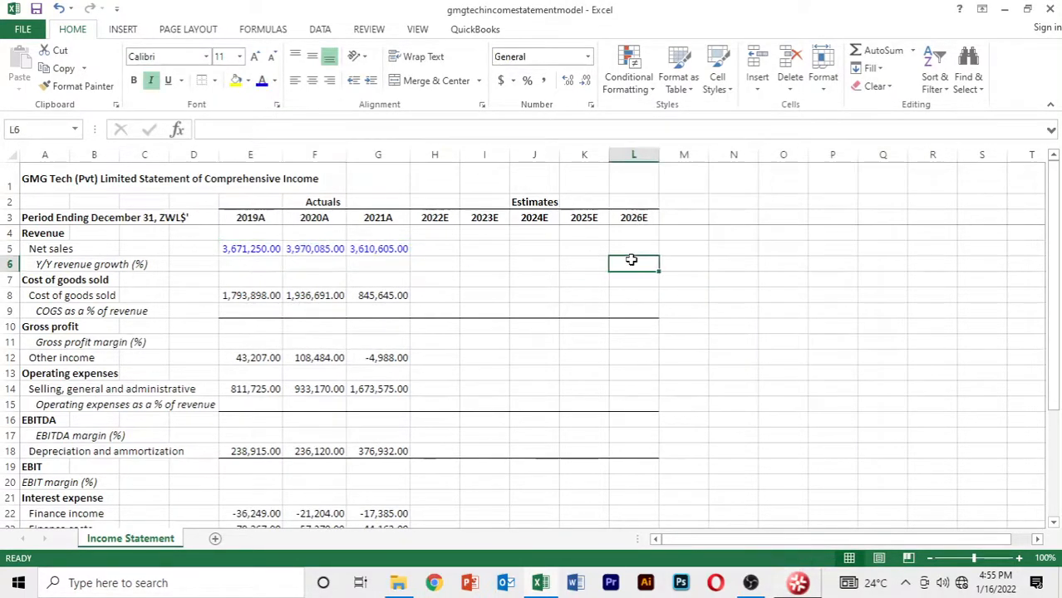
# Examine the 2019A column to see which actual figures between Net sales and EBITDA margin still have black text.
pyautogui.press('Left')
pyautogui.press('Left')
pyautogui.press('Left')
pyautogui.press('Left')
pyautogui.press('Left')
pyautogui.press('Left')
pyautogui.press('Up')
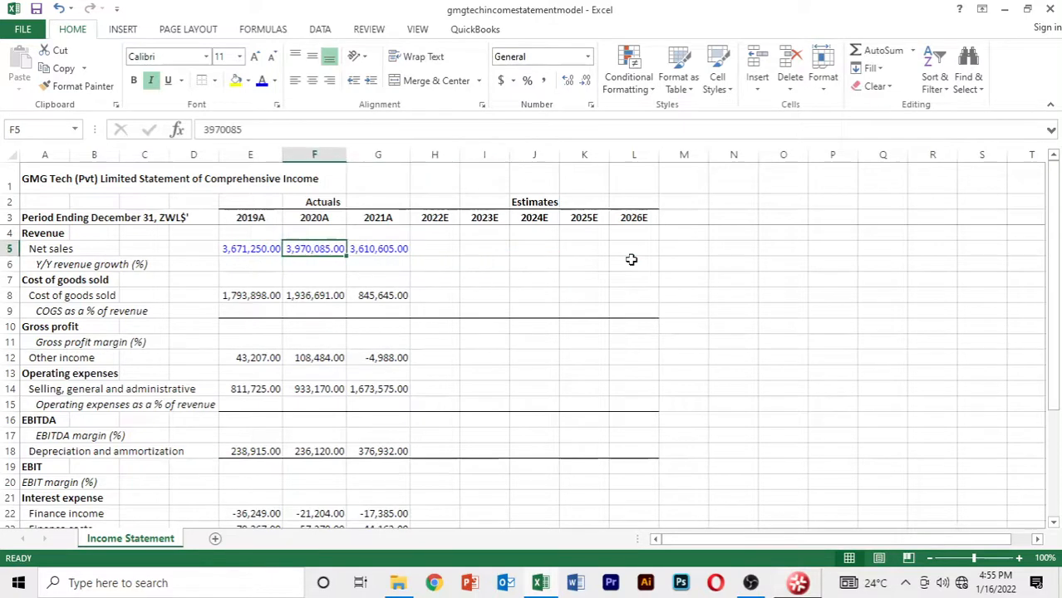
pyautogui.press('Left')
pyautogui.press('Down')
pyautogui.press('Down')
pyautogui.press('Down')
pyautogui.press('Down')
pyautogui.press('Down')
pyautogui.press('Down')
pyautogui.press('Down')
pyautogui.press('Down')
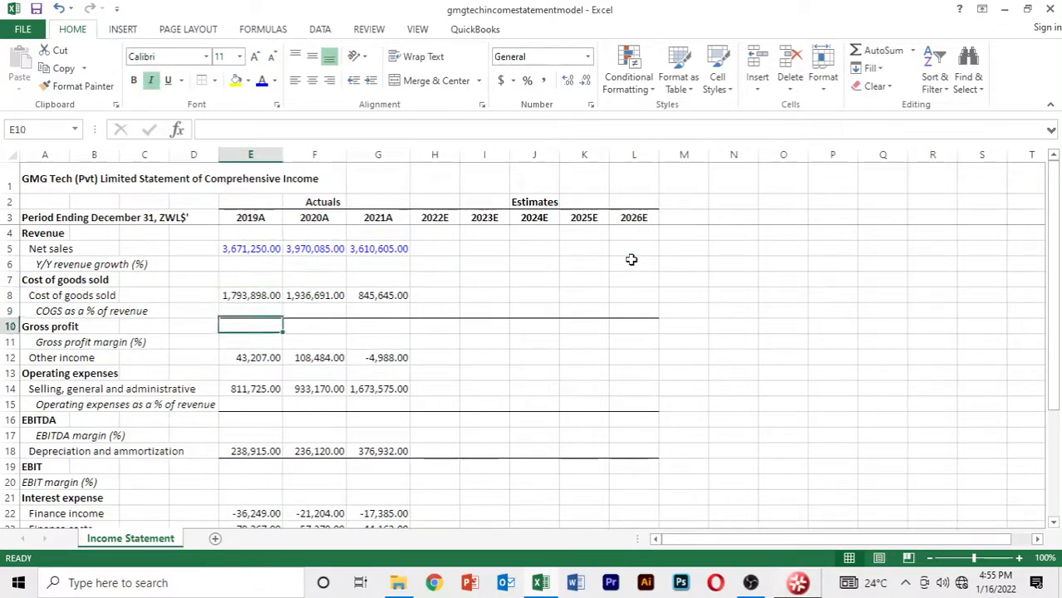
pyautogui.press('Down')
pyautogui.press('Up')
pyautogui.press('Up')
pyautogui.press('Up')
pyautogui.press('Up')
pyautogui.press('Up')
pyautogui.press('Up')
pyautogui.press('Up')
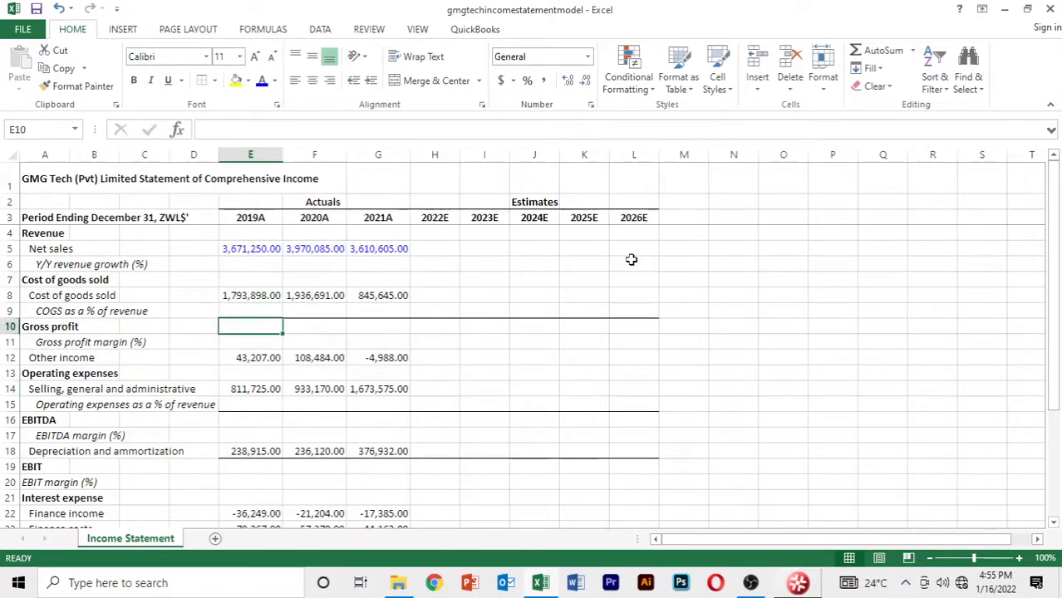
pyautogui.press('Up')
pyautogui.press('Up')
pyautogui.press('Down')
pyautogui.press('Down')
pyautogui.press('Down')
pyautogui.press('Down')
pyautogui.press('Down')
pyautogui.press('Down')
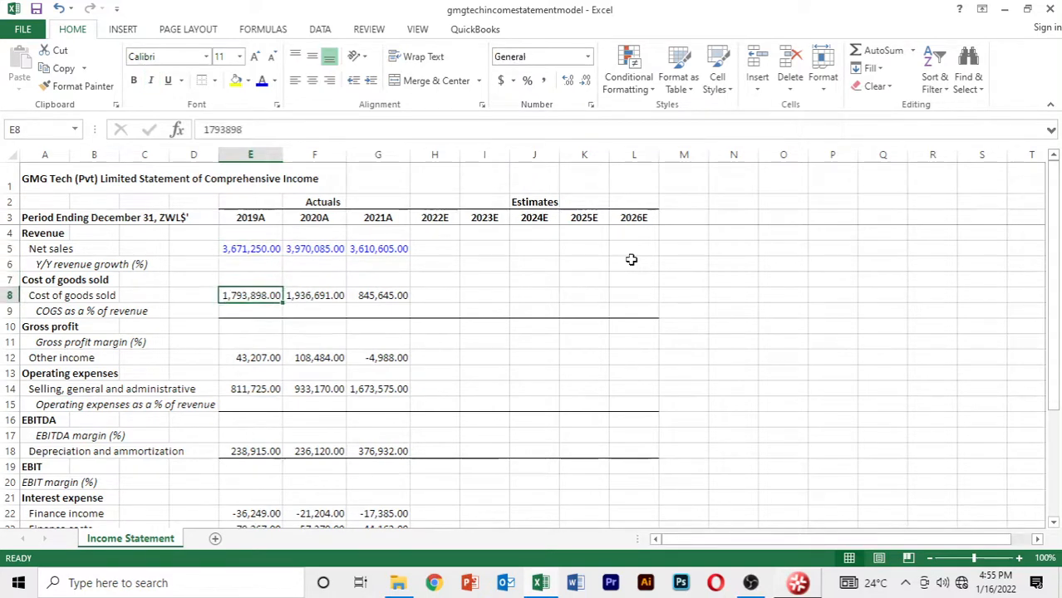
pyautogui.press('Down')
pyautogui.press('Down')
pyautogui.press('Down')
pyautogui.press('Down')
pyautogui.press('Down')
pyautogui.press('Down')
pyautogui.press('Down')
pyautogui.press('Up')
pyautogui.press('Up')
pyautogui.press('Up')
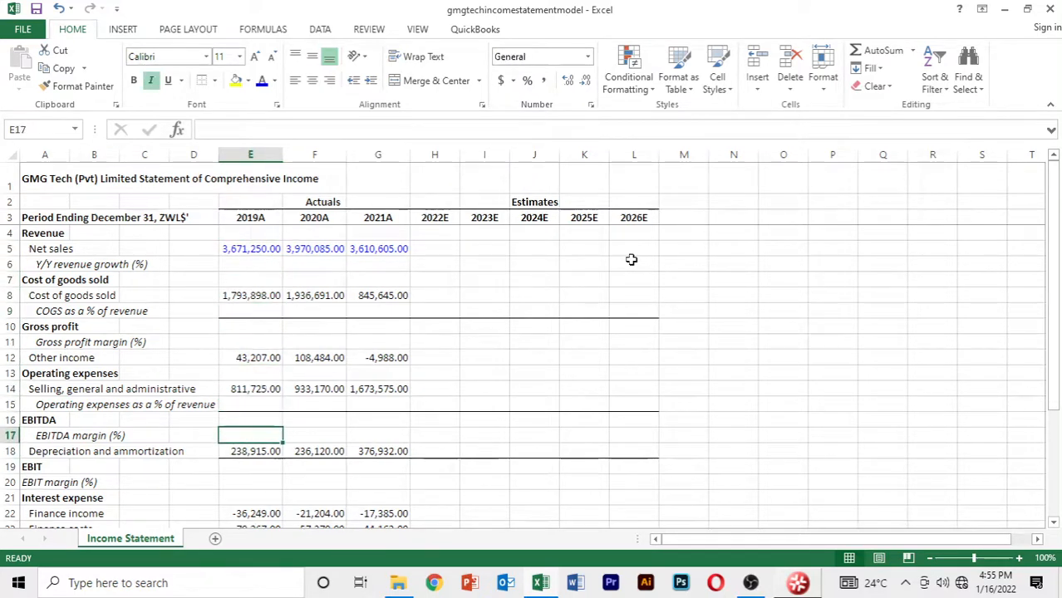
# Copy the 2019A Net sales cell and paste only its formats onto the Cost of goods sold actuals, E8:G8.
pyautogui.press('Up')
pyautogui.press('Up')
pyautogui.press('Up')
pyautogui.press('Up')
pyautogui.press('Up')
pyautogui.press('Up')
pyautogui.press('Up')
pyautogui.press('Up')
pyautogui.press('Up')
pyautogui.press('Up')
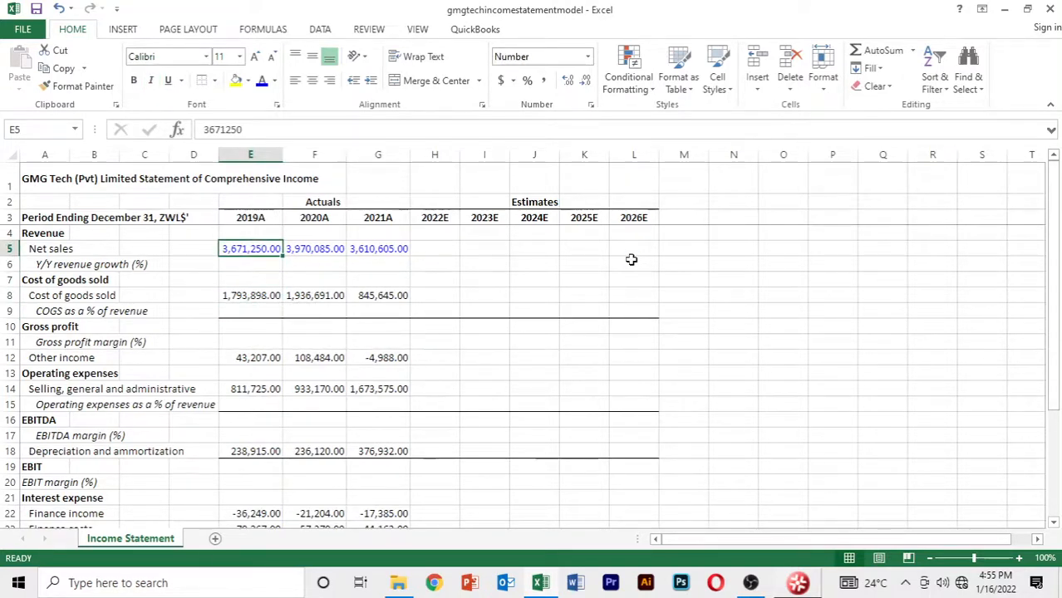
pyautogui.hotkey('ctrl', 'c')
pyautogui.press('Down')
pyautogui.press('Down')
pyautogui.press('Down')
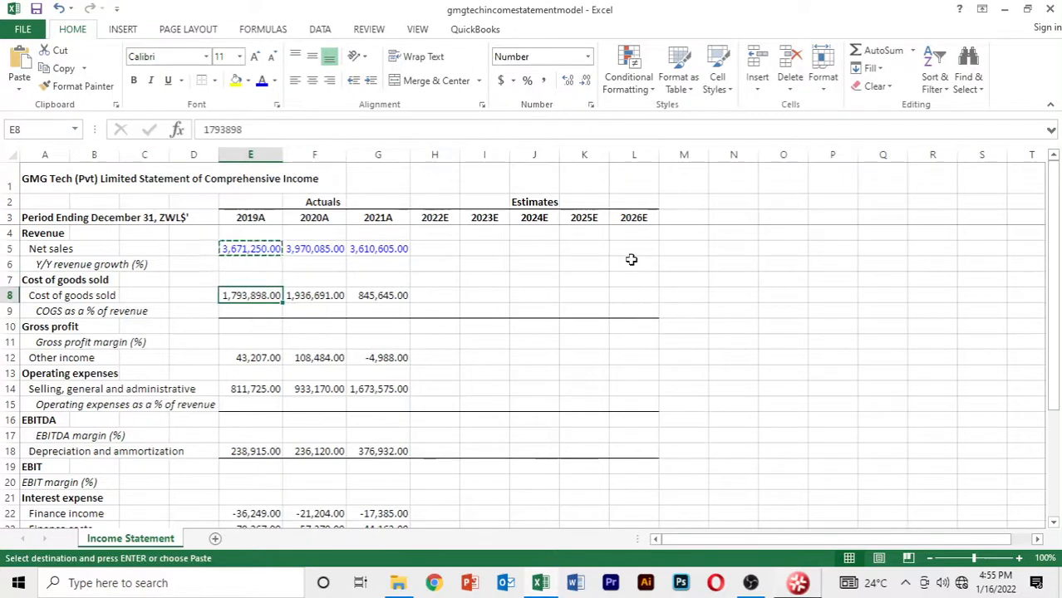
pyautogui.hotkey('shift', 'Right')
pyautogui.hotkey('shift', 'Right')
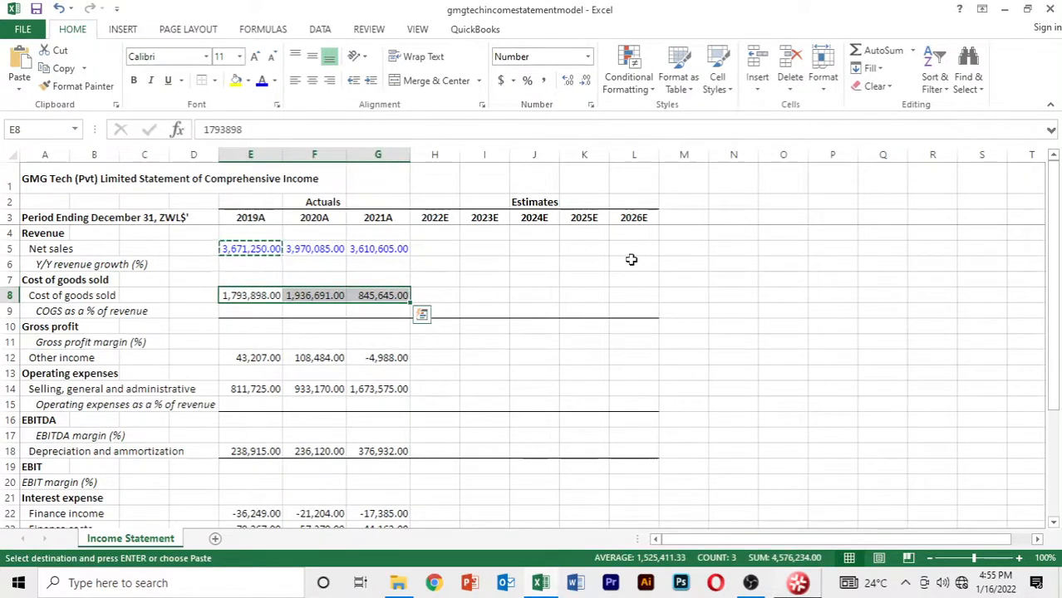
pyautogui.press('alt')
pyautogui.press('h')
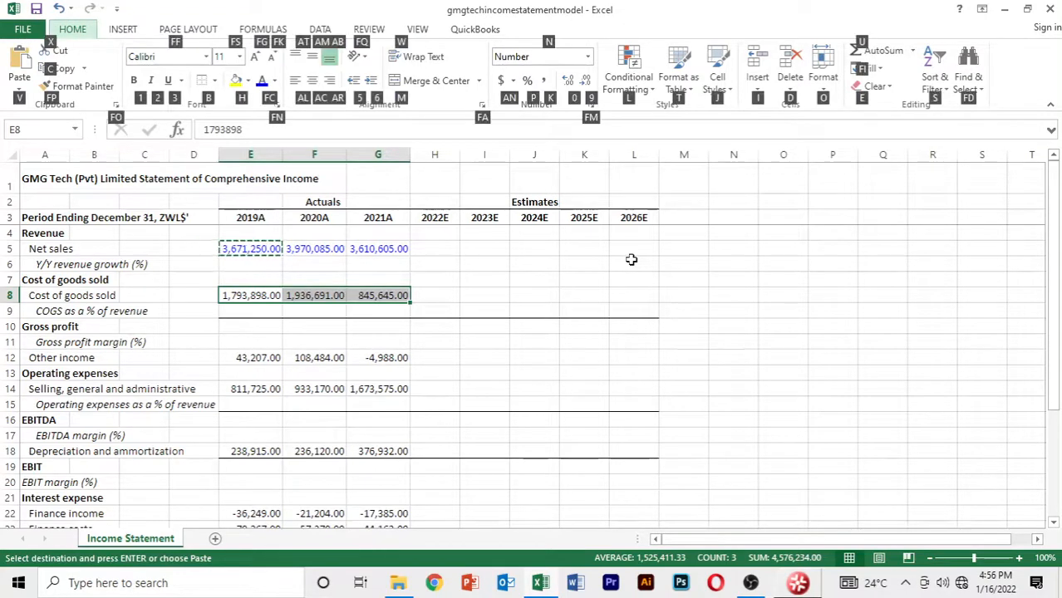
pyautogui.press('v')
pyautogui.press('s')
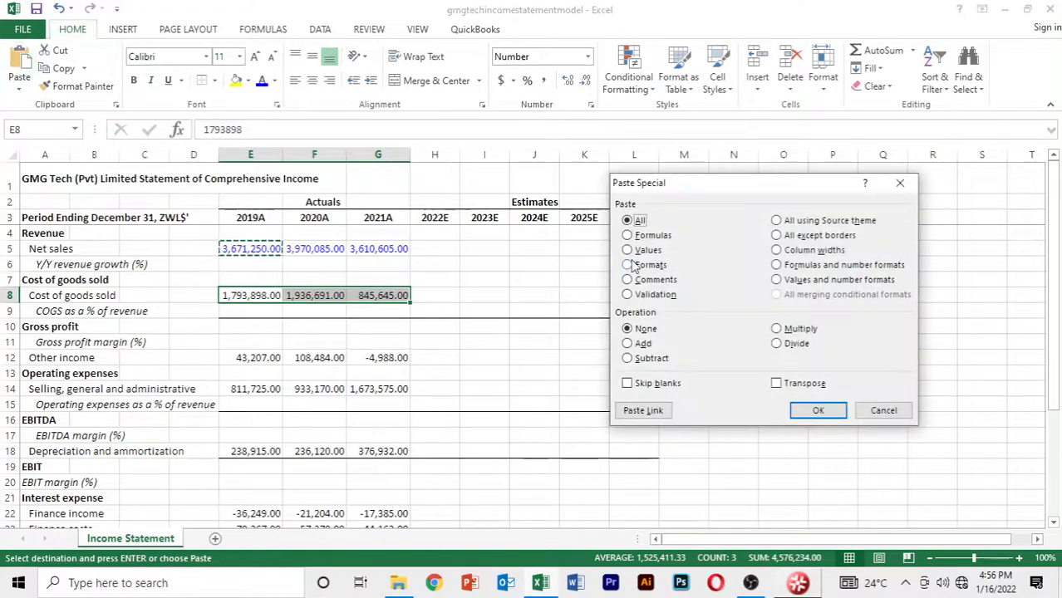
pyautogui.click(633, 264)
pyautogui.press('Return')
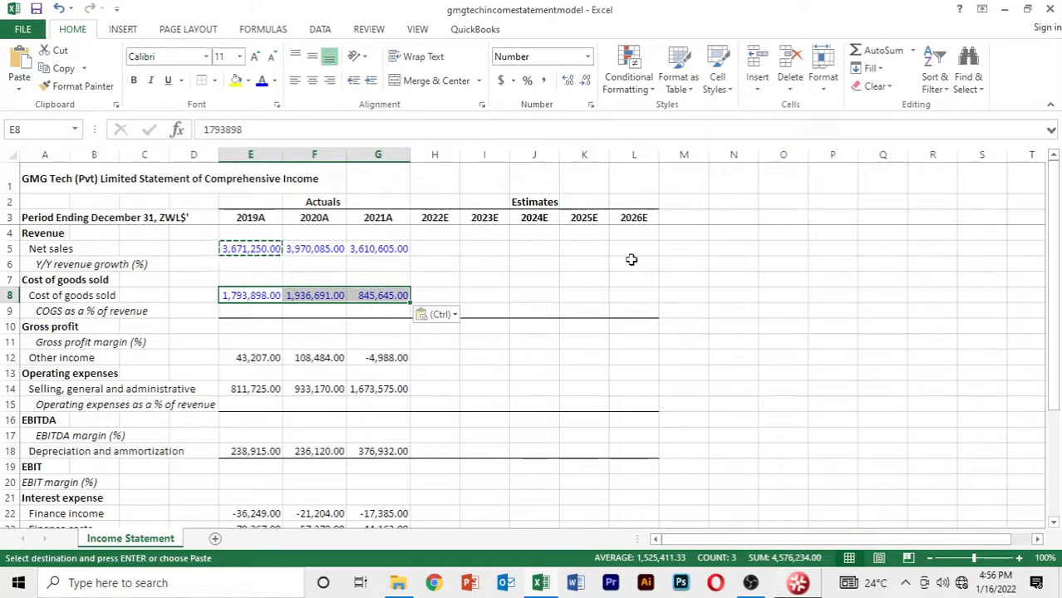
# Repeat the formats-only paste on the 2019A to 2021A Other income figures, E12:G12.
pyautogui.press('Down')
pyautogui.press('Down')
pyautogui.press('Down')
pyautogui.press('Down')
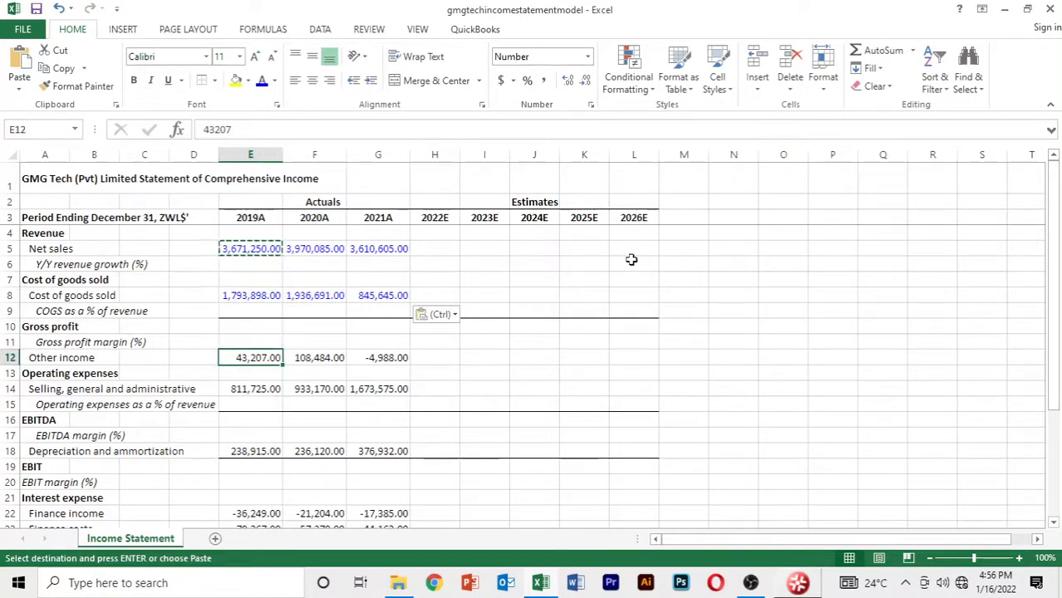
pyautogui.hotkey('shift', 'Right')
pyautogui.hotkey('shift', 'Right')
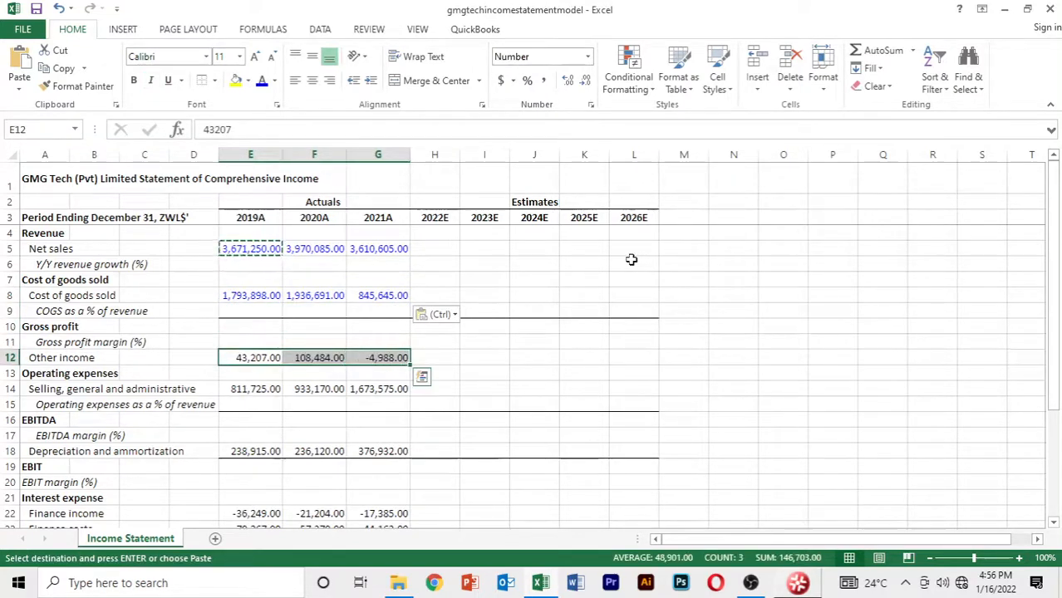
pyautogui.press('F4')
# Paste the copied Net sales formats onto the 2019A to 2021A Selling, general and administrative figures, E14:G14.
pyautogui.press('Down')
pyautogui.press('Down')
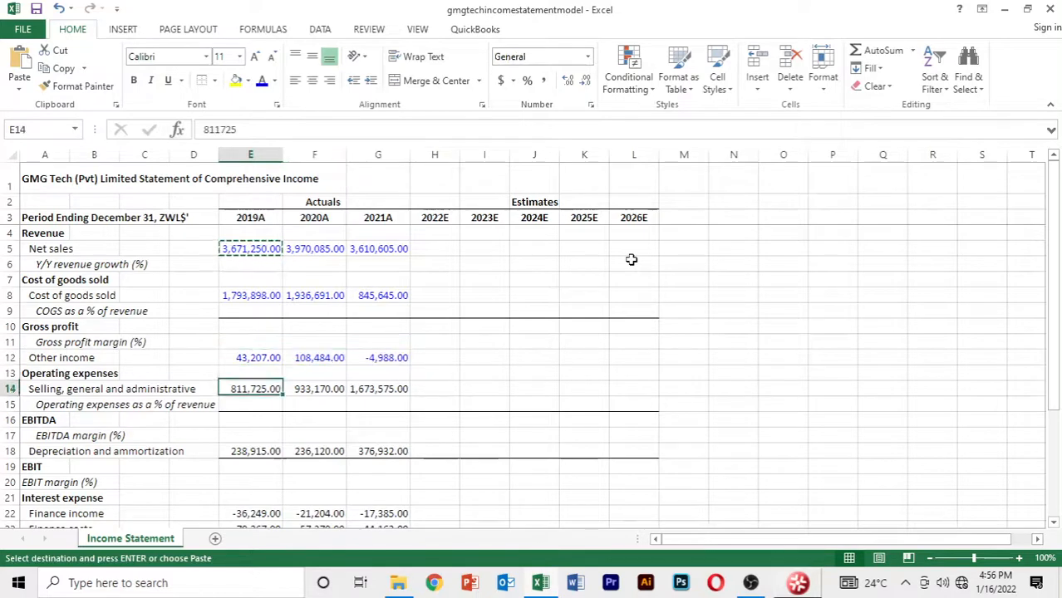
pyautogui.hotkey('shift', 'Right')
pyautogui.hotkey('shift', 'Right')
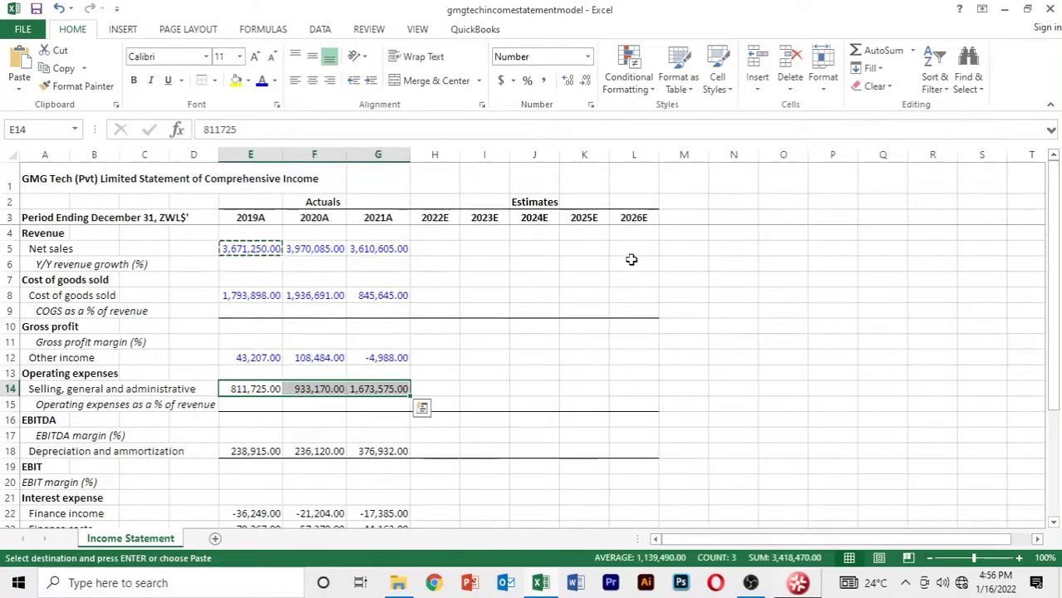
# Apply the same formats-only paste to the 2019A to 2021A Depreciation and amortization figures, E18:G18.
pyautogui.press('Down')
pyautogui.press('Down')
pyautogui.press('Down')
pyautogui.press('Down')
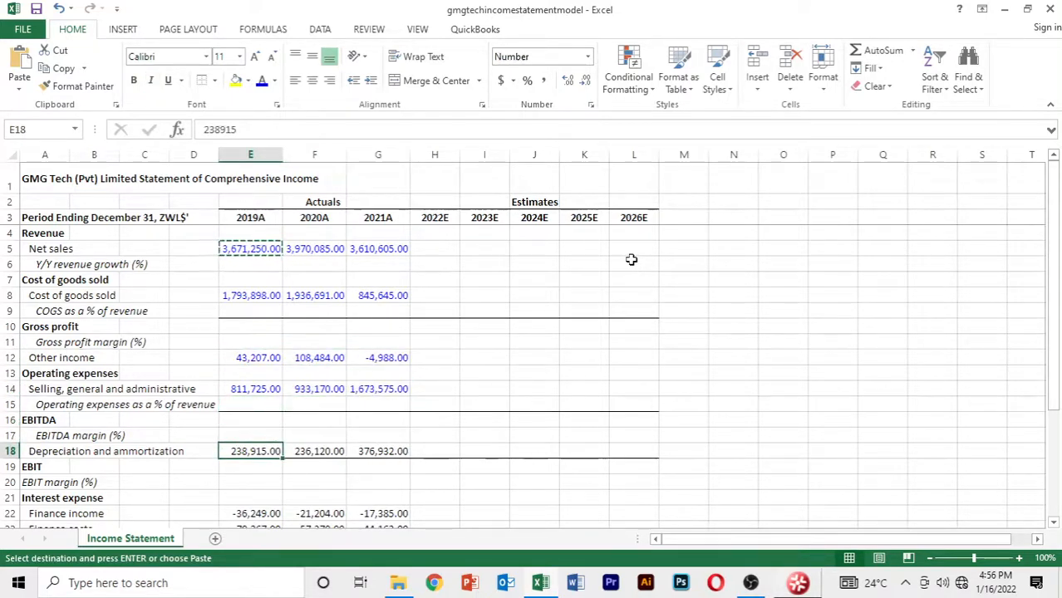
pyautogui.hotkey('shift', 'Right')
pyautogui.hotkey('shift', 'Right')
pyautogui.hotkey('ctrl', 'v')
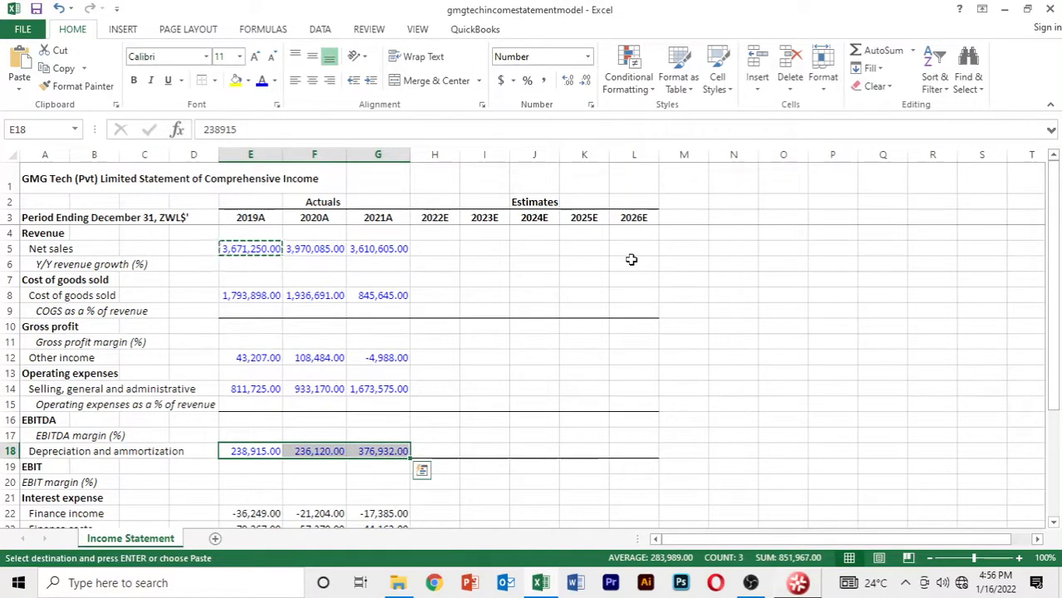
# Examine the 2019A column between Revenue and Depreciation and amortization for actual figures still in black text.
pyautogui.press('Up')
pyautogui.press('Up')
pyautogui.press('Up')
pyautogui.press('Up')
pyautogui.press('Up')
pyautogui.press('Up')
pyautogui.press('Up')
pyautogui.press('Up')
pyautogui.press('Up')
pyautogui.press('Up')
pyautogui.press('Up')
pyautogui.press('Up')
pyautogui.press('Up')
pyautogui.press('Up')
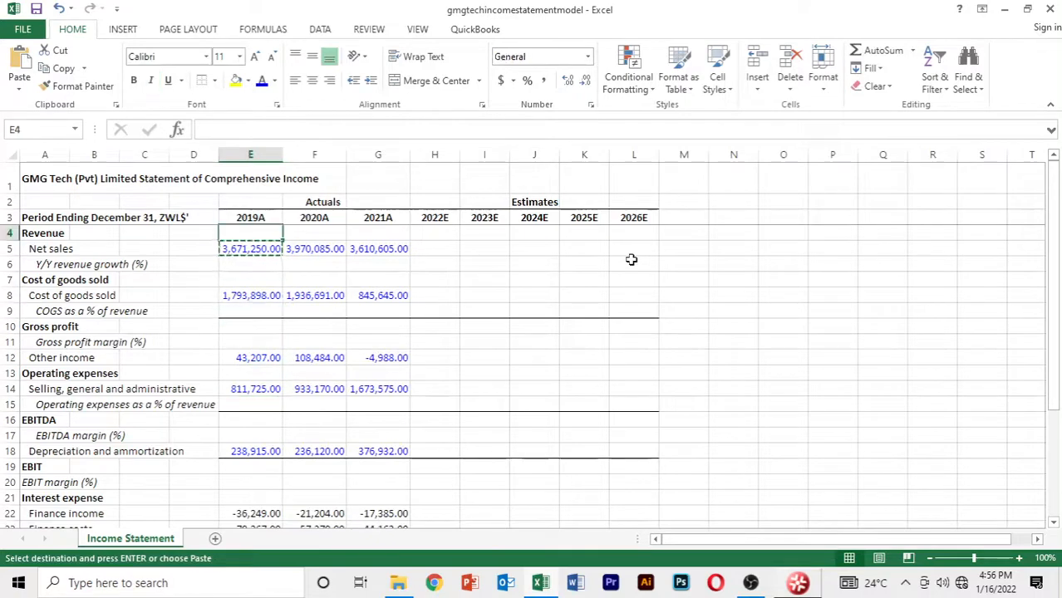
pyautogui.press('Down')
pyautogui.press('Down')
pyautogui.press('Down')
pyautogui.press('Down')
pyautogui.press('Down')
pyautogui.press('Down')
pyautogui.press('Down')
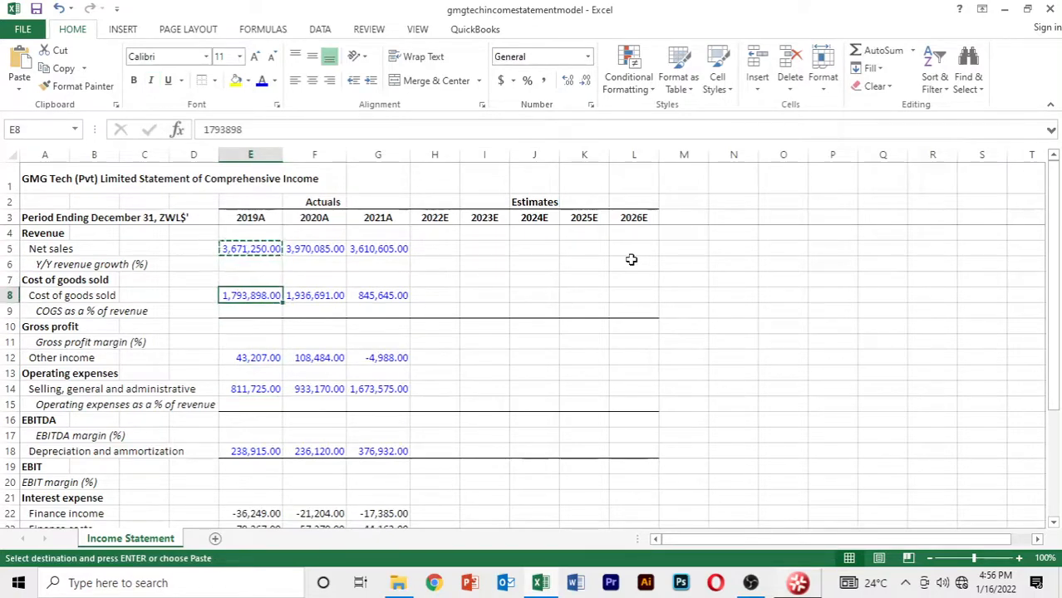
# Paste the copied Net sales formats onto the 2019A to 2021A Finance income and Finance costs figures, E22:G23.
pyautogui.press('Down')
pyautogui.press('Down')
pyautogui.press('Down')
pyautogui.press('Down')
pyautogui.press('Down')
pyautogui.press('Down')
pyautogui.press('Down')
pyautogui.press('Down')
pyautogui.press('Down')
pyautogui.press('Down')
pyautogui.press('Down')
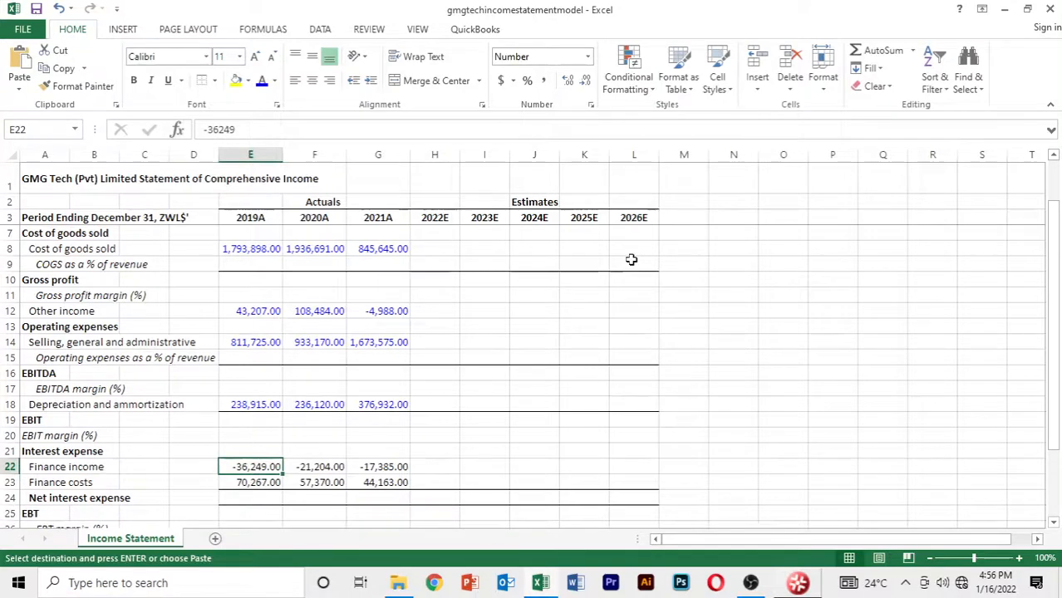
pyautogui.hotkey('shift', 'Down')
pyautogui.hotkey('shift', 'Right')
pyautogui.hotkey('shift', 'Right')
pyautogui.hotkey('ctrl', 'v')
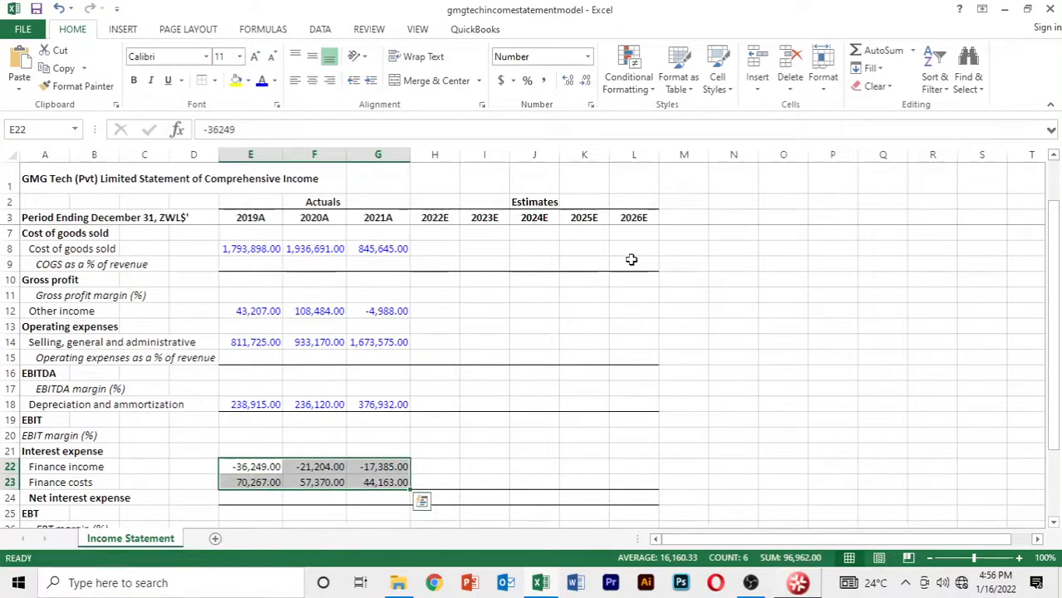
# Paste the blue Net sales formatting onto the 2019A to 2021A Income tax expense figures, E27:G27.
pyautogui.press('Down')
pyautogui.press('Down')
pyautogui.press('Down')
pyautogui.press('Down')
pyautogui.press('Down')
pyautogui.press('Down')
pyautogui.press('Down')
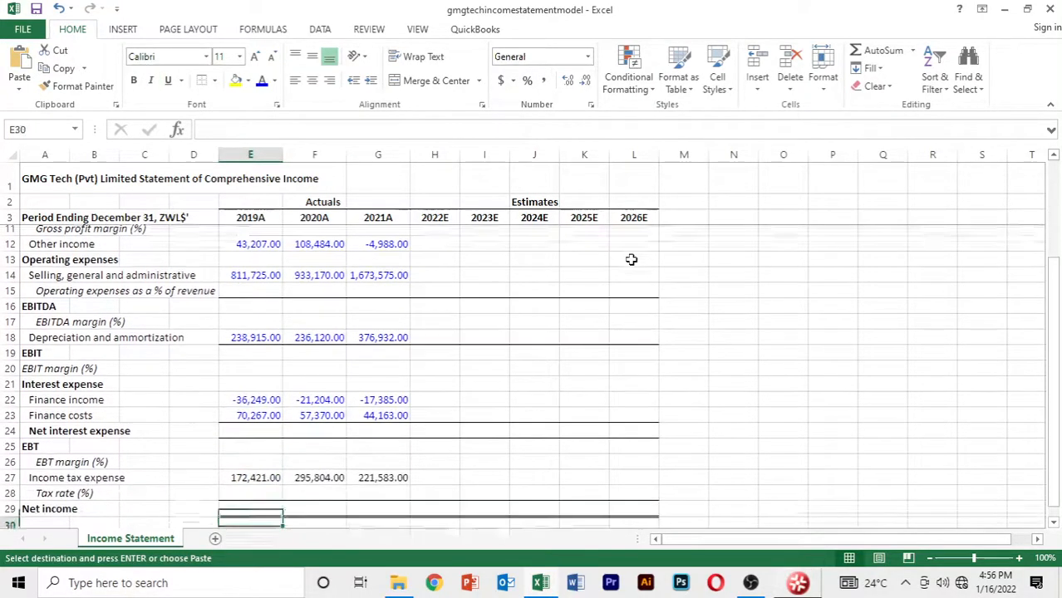
pyautogui.press('Up')
pyautogui.press('Up')
pyautogui.press('Up')
pyautogui.hotkey('shift', 'Right')
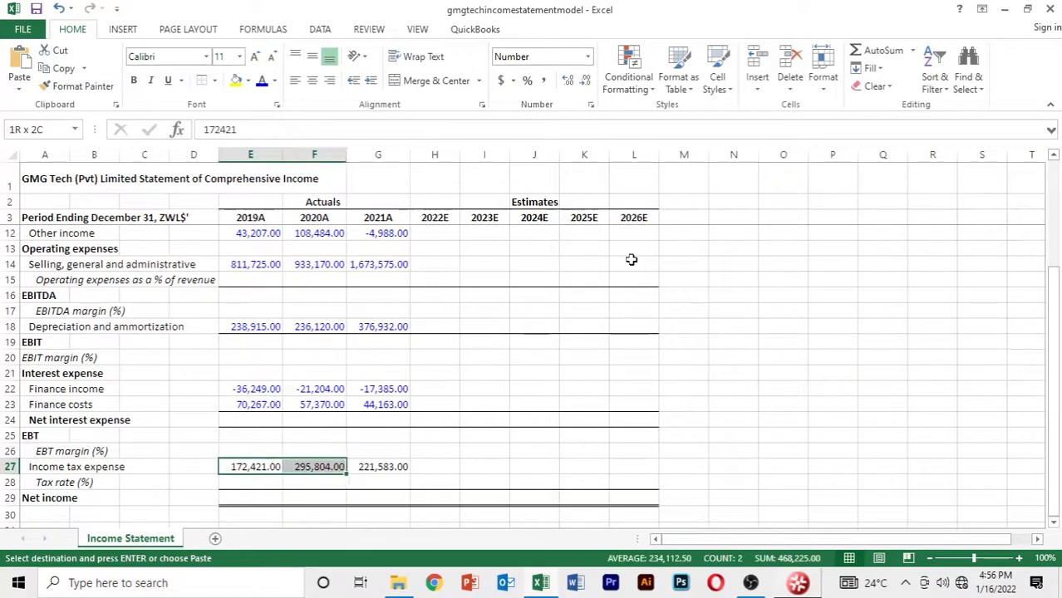
pyautogui.hotkey('shift', 'Right')
pyautogui.hotkey('ctrl', 'v')
pyautogui.press('Down')
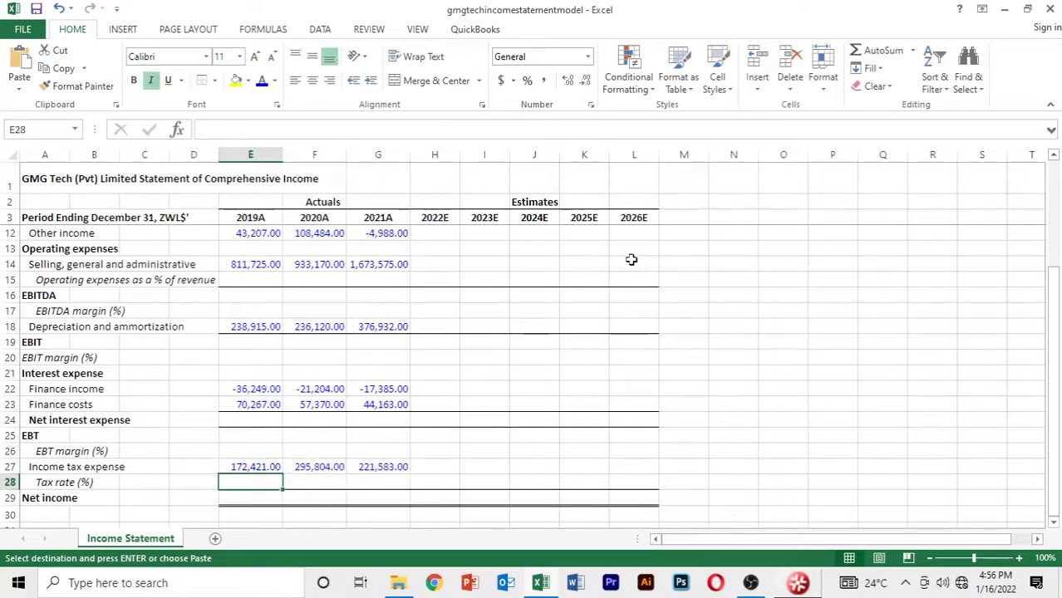
# Look back over the 2019A column from below Net income up to the statement title and end copy mode.
pyautogui.press('Down')
pyautogui.press('Down')
pyautogui.press('Down')
pyautogui.press('Up')
pyautogui.press('Up')
pyautogui.press('Up')
pyautogui.press('Up')
pyautogui.press('Up')
pyautogui.press('Up')
pyautogui.press('Up')
pyautogui.press('Up')
pyautogui.press('Up')
pyautogui.press('Up')
pyautogui.press('Up')
pyautogui.press('Up')
pyautogui.press('Up')
pyautogui.press('Up')
pyautogui.press('Up')
pyautogui.press('Up')
pyautogui.press('Up')
pyautogui.press('Up')
pyautogui.press('Up')
pyautogui.press('Up')
pyautogui.press('Up')
pyautogui.press('Up')
pyautogui.press('Up')
pyautogui.press('Up')
pyautogui.press('Up')
pyautogui.press('Up')
pyautogui.press('Up')
pyautogui.press('Up')
pyautogui.press('Up')
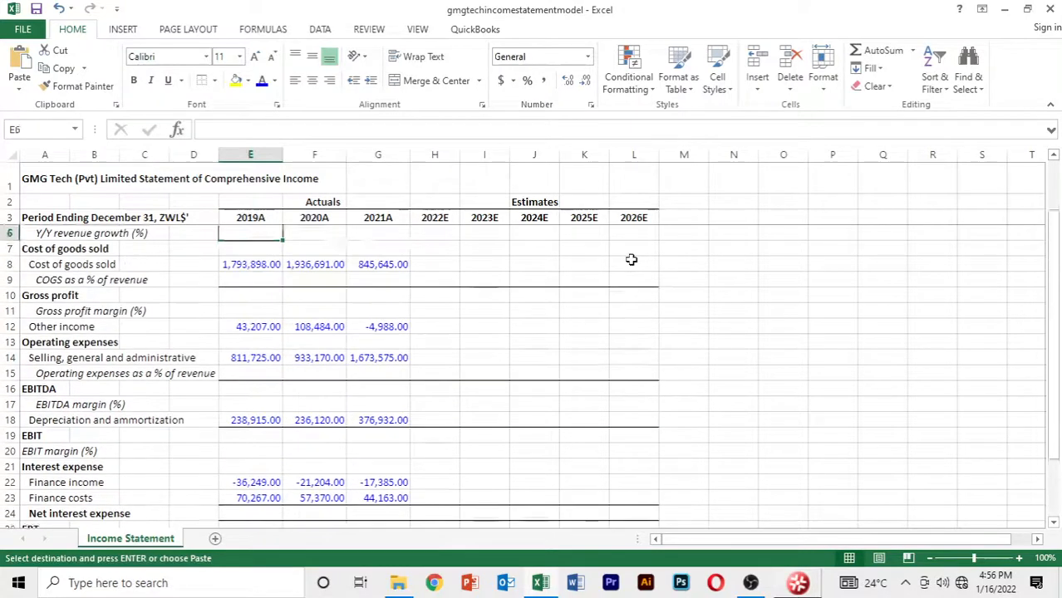
pyautogui.press('Escape')
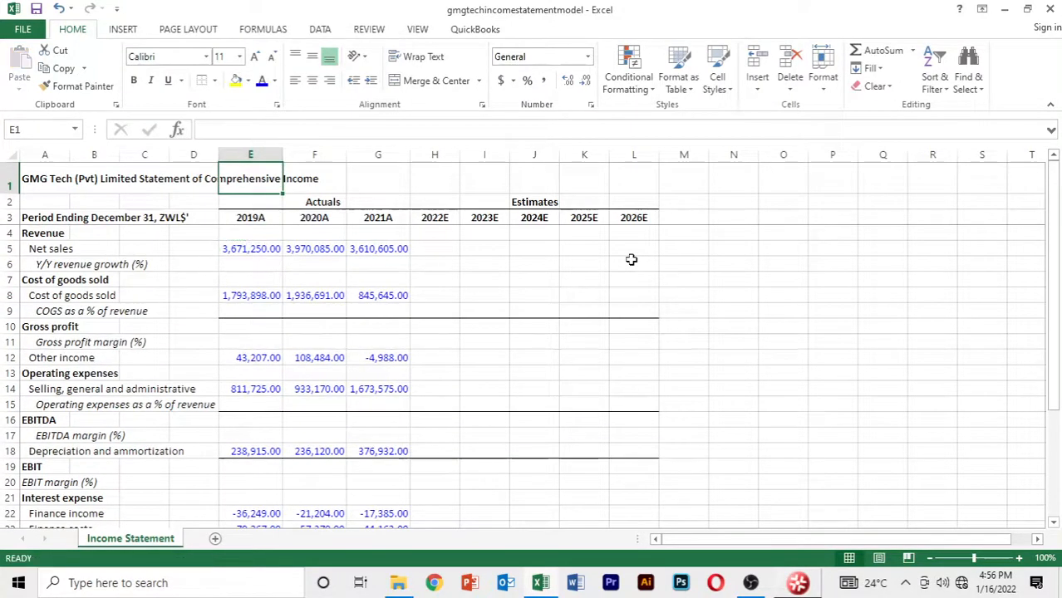
# Review the 2019A column down to Net income and back to Y/Y revenue growth, checking that every hardcoded actual is blue.
pyautogui.press('Down')
pyautogui.press('Down')
pyautogui.press('Down')
pyautogui.press('Down')
pyautogui.press('Down')
pyautogui.press('Down')
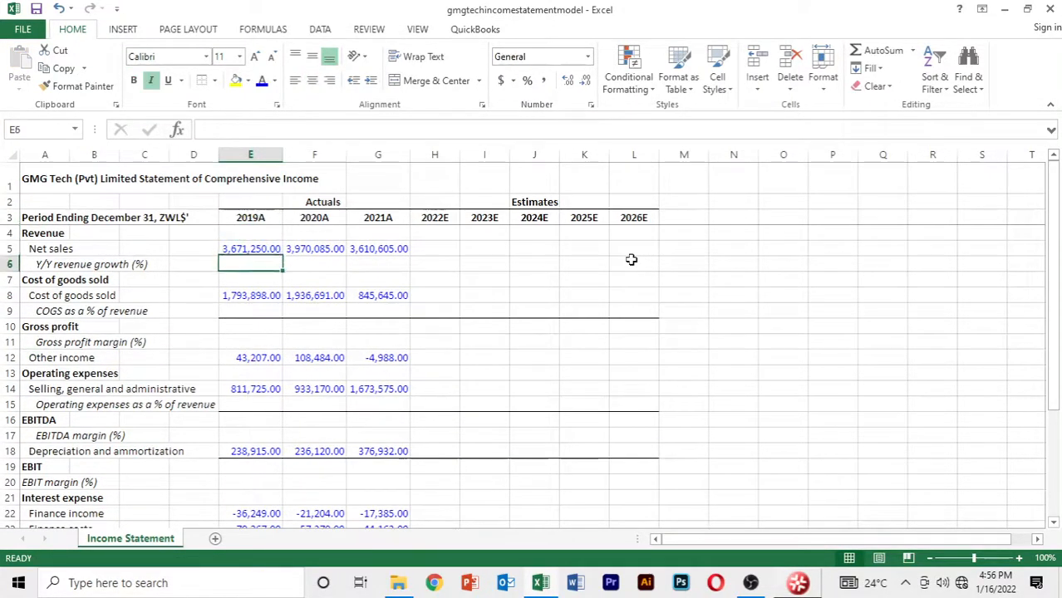
pyautogui.press('Up')
pyautogui.press('Up')
pyautogui.press('Down')
pyautogui.press('Down')
pyautogui.press('Down')
pyautogui.press('Down')
pyautogui.press('Down')
pyautogui.press('Down')
pyautogui.press('Down')
pyautogui.press('Down')
pyautogui.press('Down')
pyautogui.press('Down')
pyautogui.press('Down')
pyautogui.press('Down')
pyautogui.press('Down')
pyautogui.press('Down')
pyautogui.press('Down')
pyautogui.press('Down')
pyautogui.press('Down')
pyautogui.press('Down')
pyautogui.press('Down')
pyautogui.press('Down')
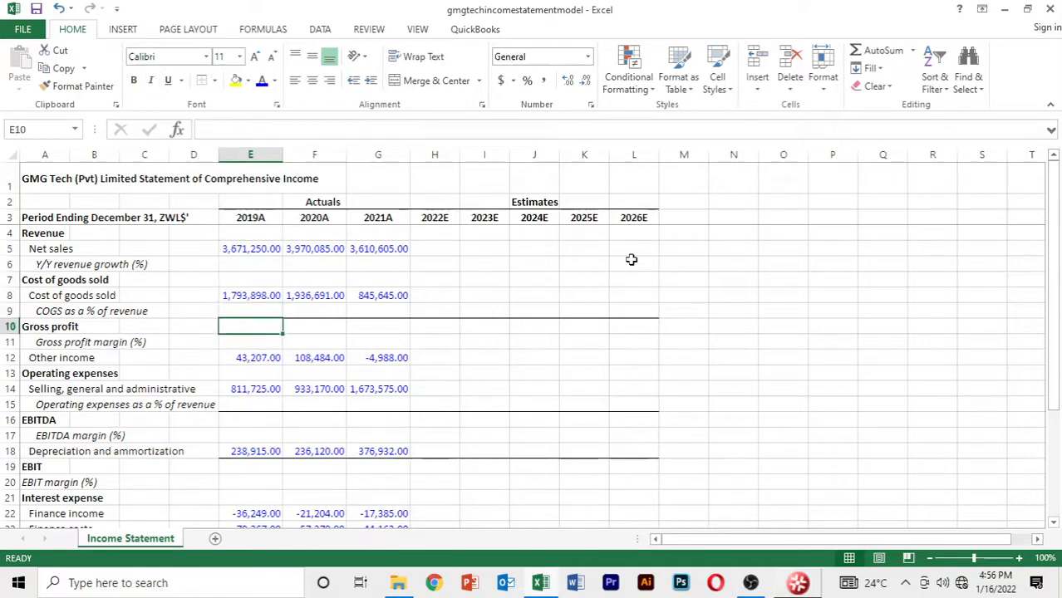
pyautogui.press('Up')
pyautogui.press('Up')
pyautogui.press('Up')
pyautogui.press('Up')
pyautogui.press('Up')
pyautogui.press('Up')
pyautogui.press('Up')
pyautogui.press('Up')
pyautogui.press('Up')
pyautogui.press('Up')
pyautogui.press('Up')
pyautogui.press('Up')
pyautogui.press('Up')
pyautogui.press('Up')
pyautogui.press('Up')
pyautogui.press('Up')
pyautogui.press('Up')
pyautogui.press('Up')
pyautogui.press('Up')
pyautogui.press('Up')
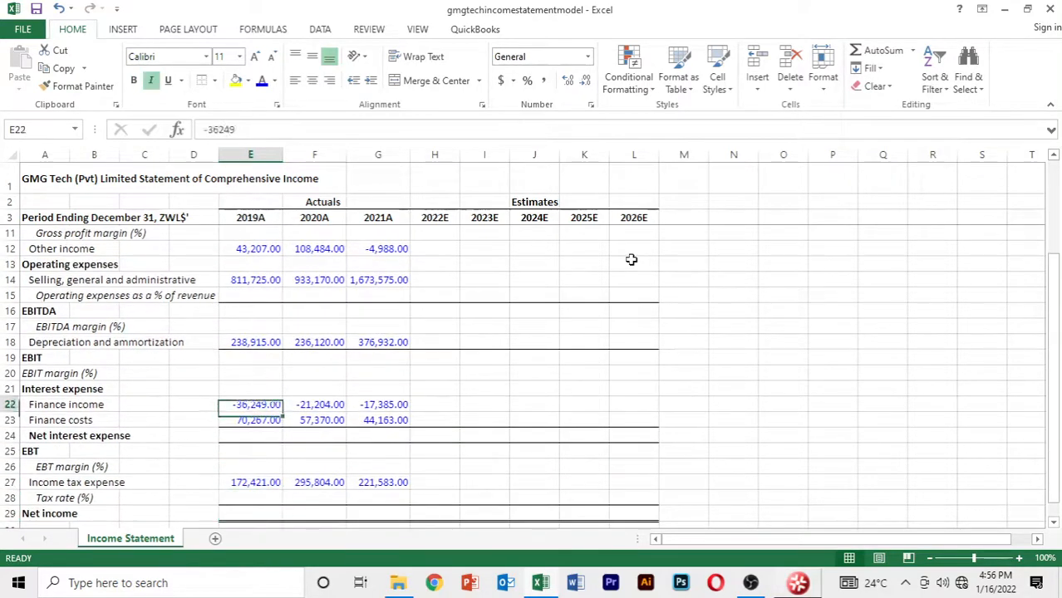
pyautogui.press('Down')
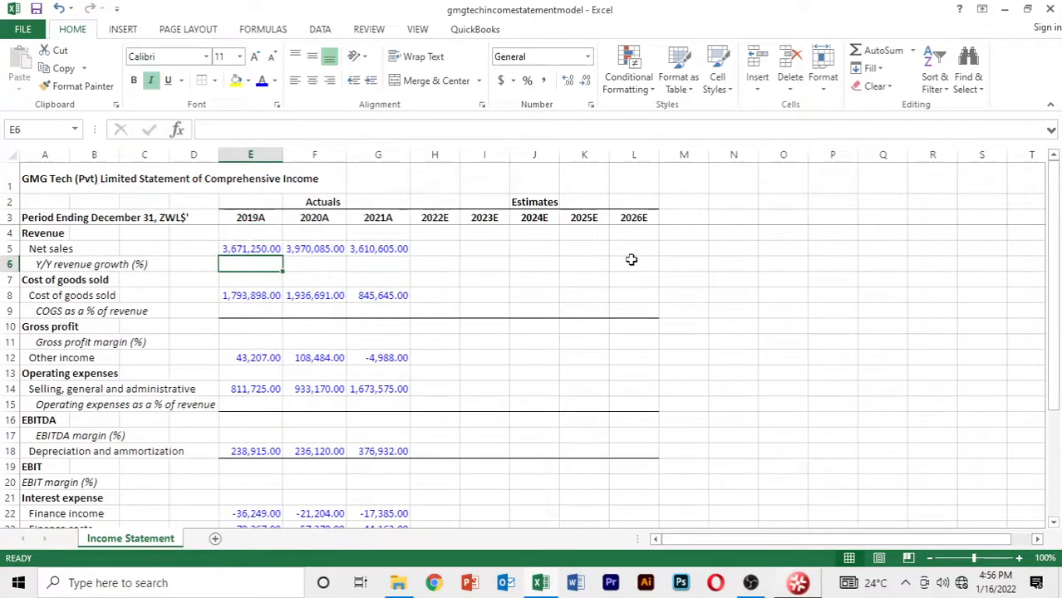
# Calculate the 2020A Y/Y revenue growth in F6 with the formula =F5/E5-1.
pyautogui.press('Right')
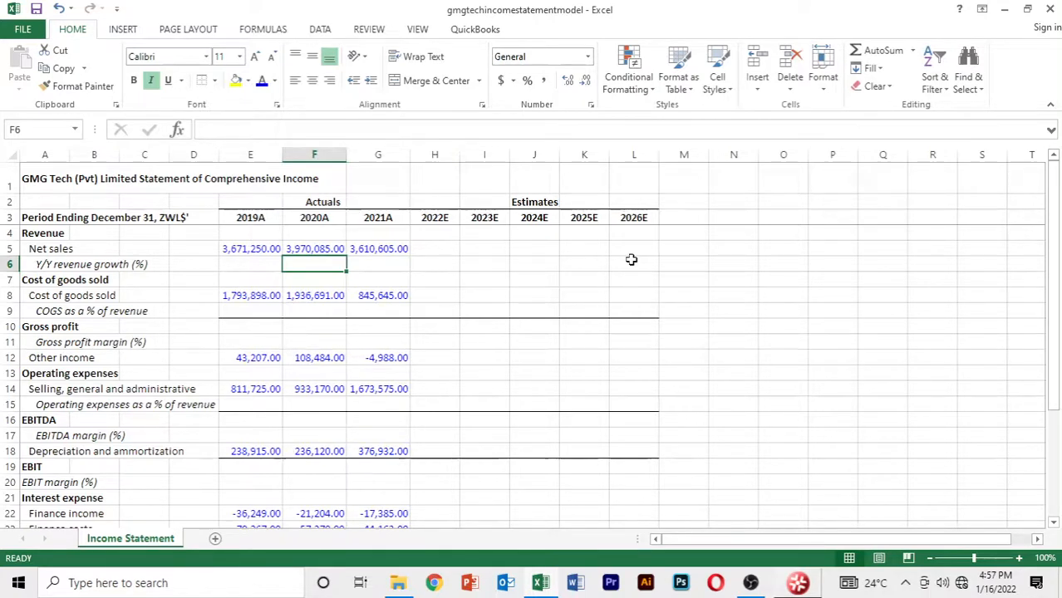
pyautogui.write('=')
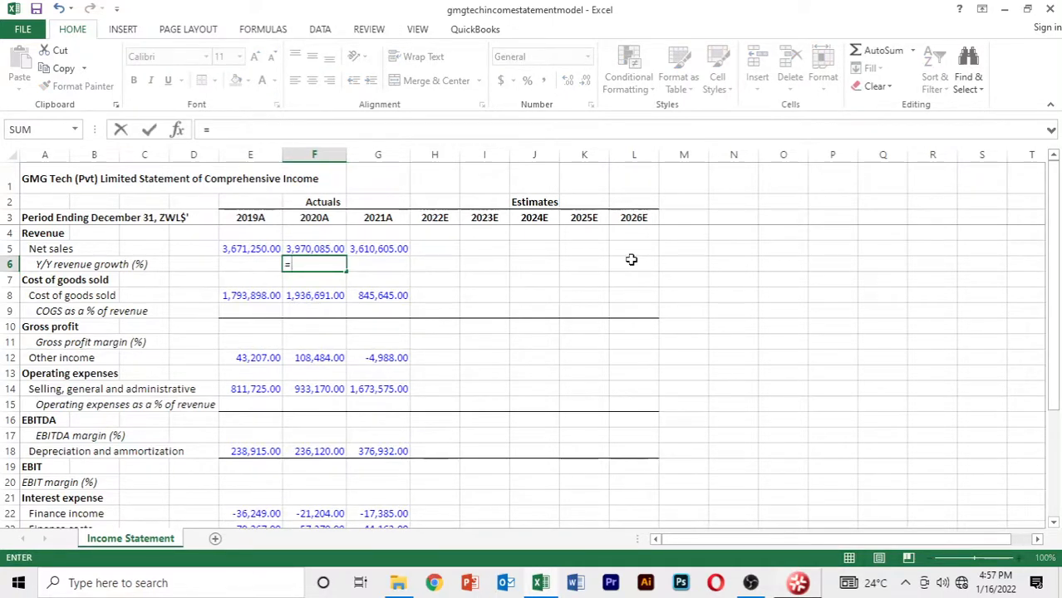
pyautogui.press('Up')
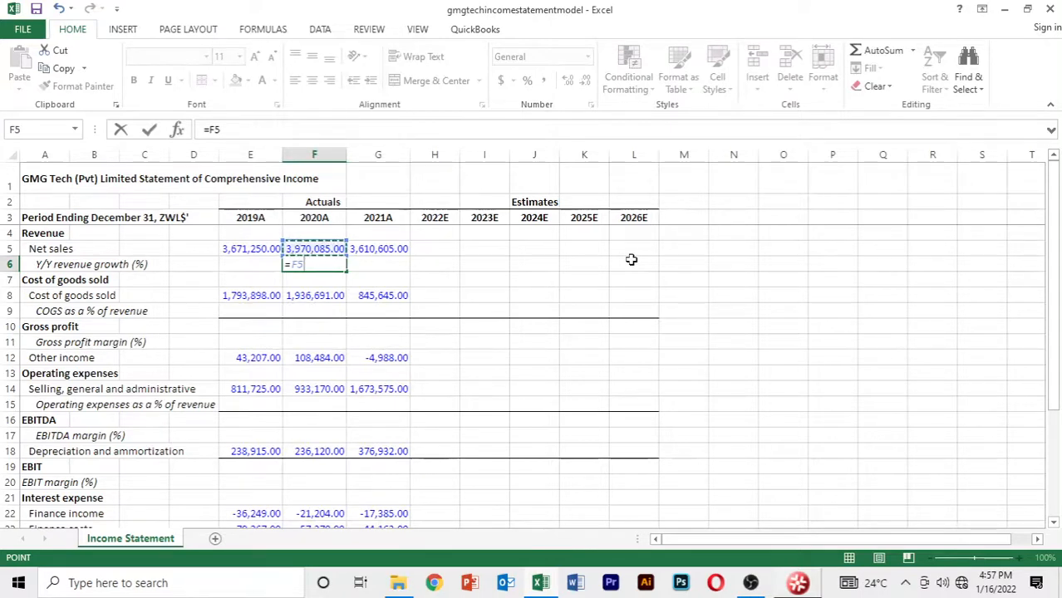
pyautogui.write('/')
pyautogui.press('Up')
pyautogui.press('Left')
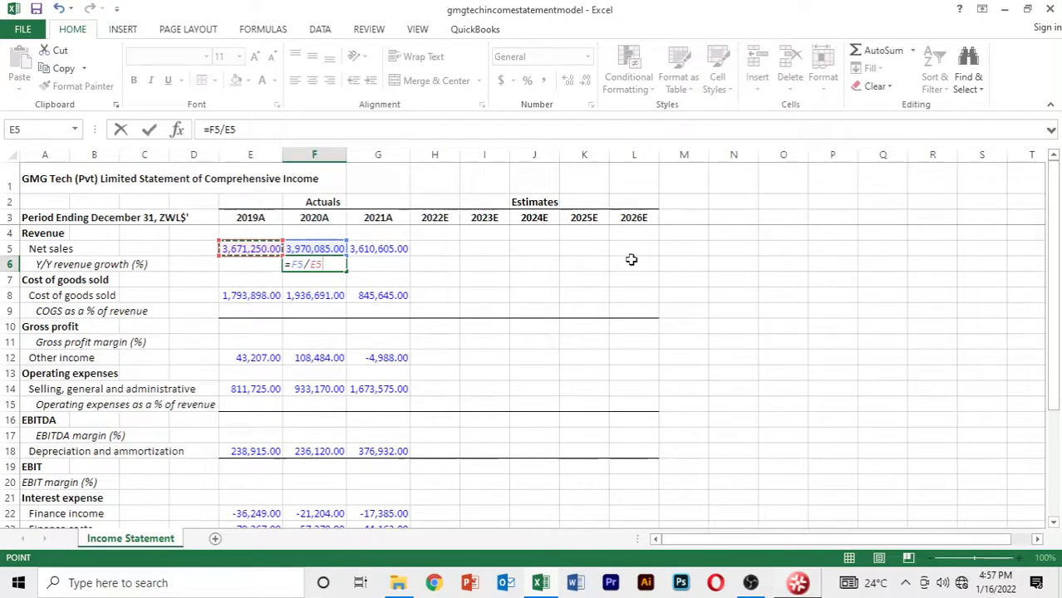
pyautogui.write('-')
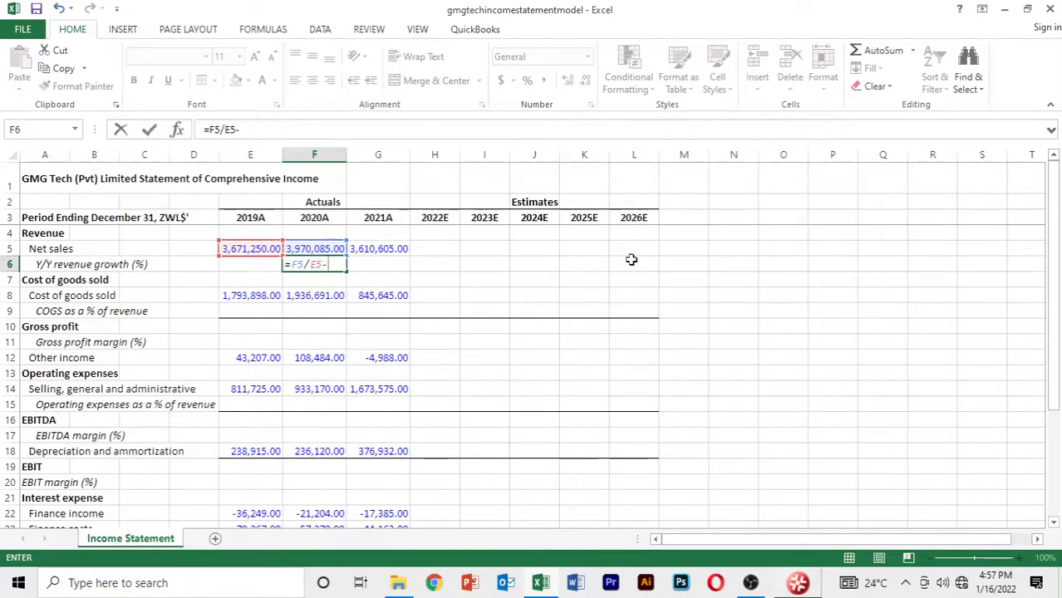
pyautogui.write('1')
pyautogui.press('Return')
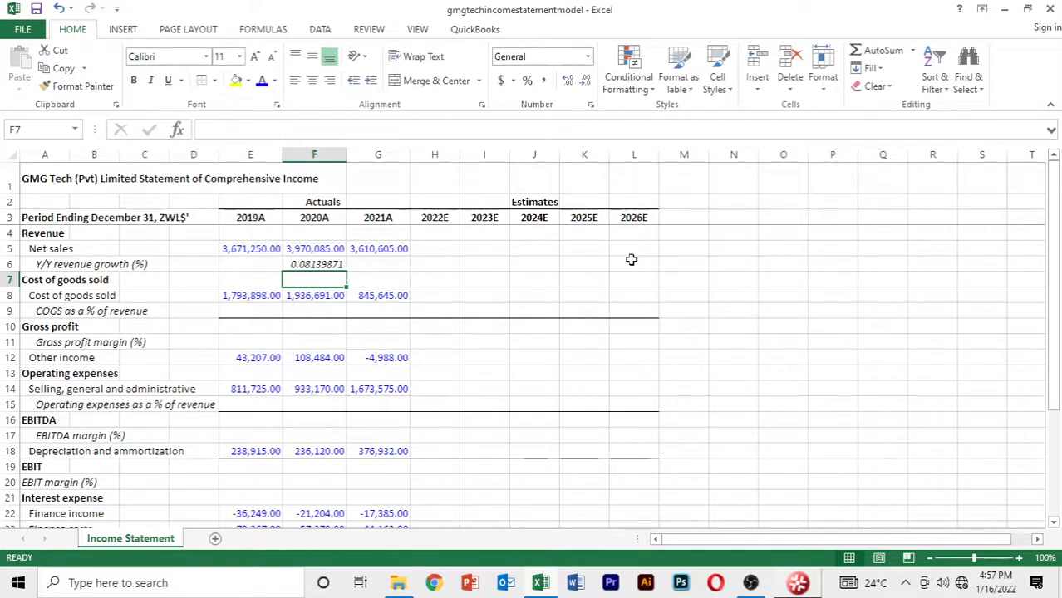
# Fill the 2020A revenue growth formula across to 2021A, G6, and reselect the 2020A growth cell.
pyautogui.press('Up')
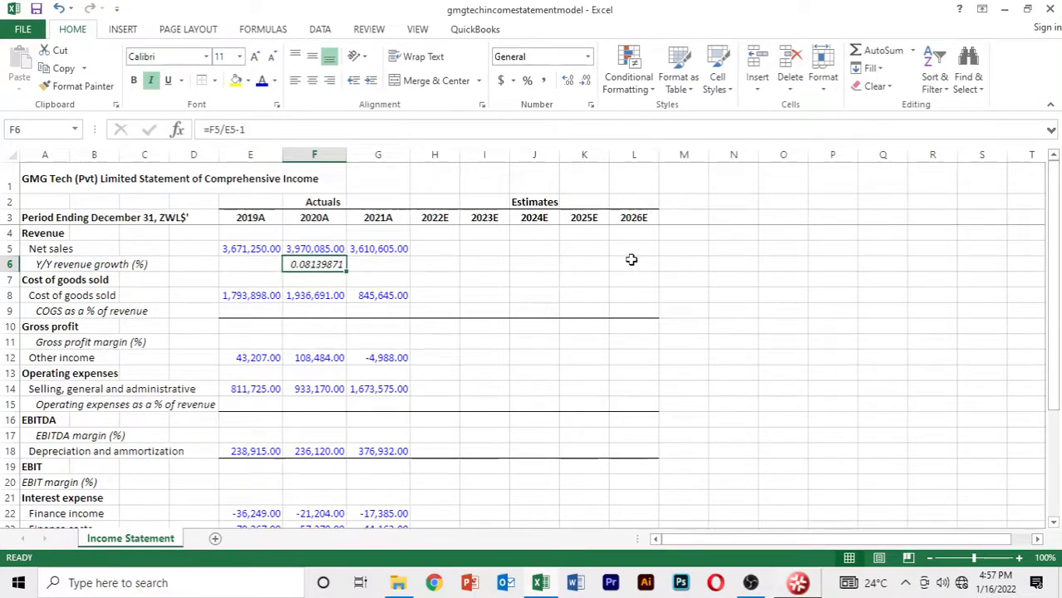
pyautogui.hotkey('shift', 'Right')
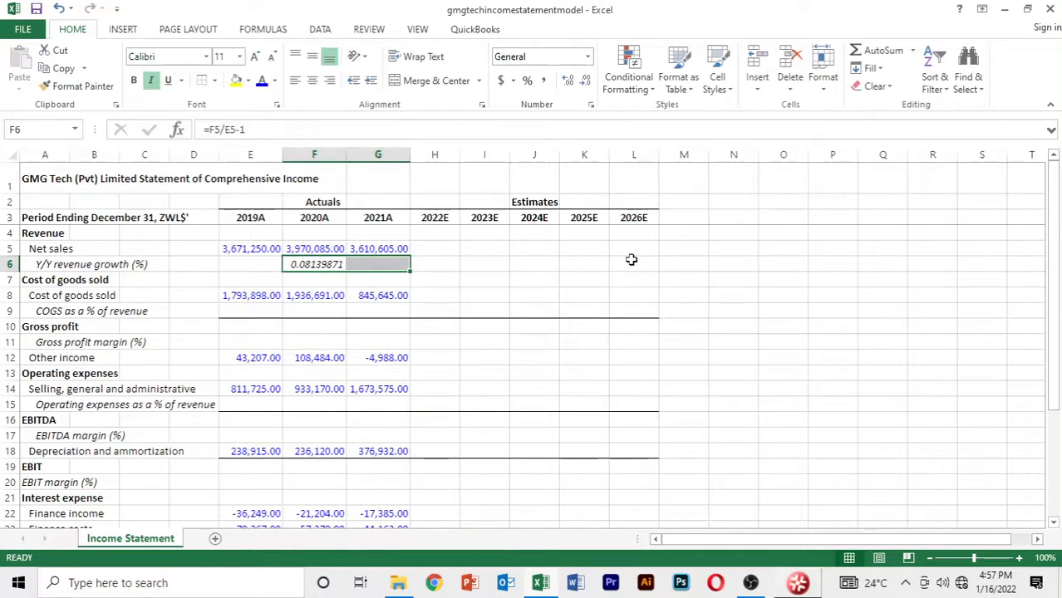
pyautogui.hotkey('ctrl', 'r')
pyautogui.press('Down')
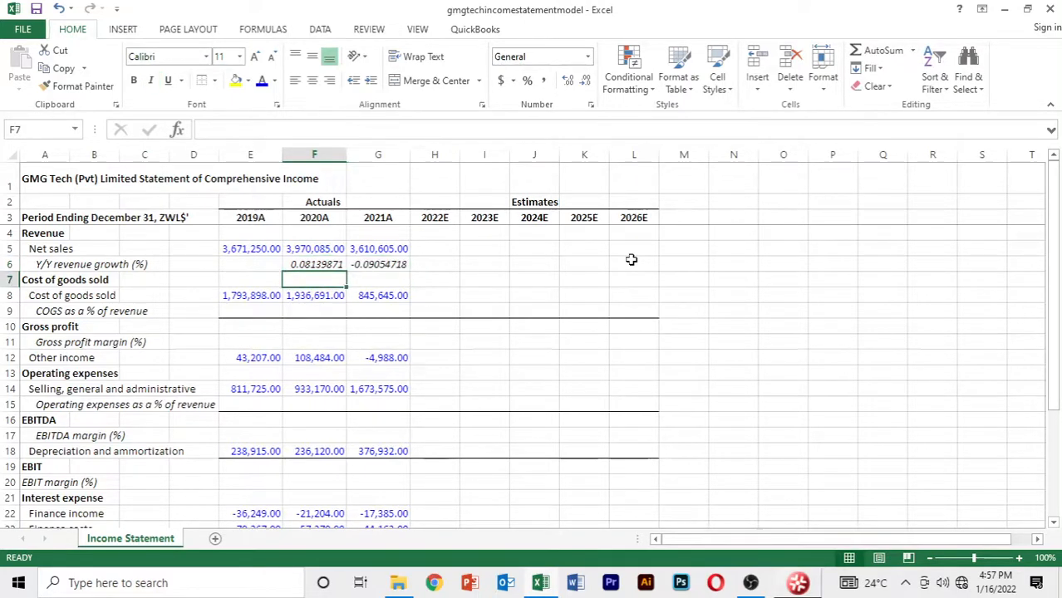
pyautogui.press('Down')
pyautogui.press('Up')
pyautogui.press('Up')
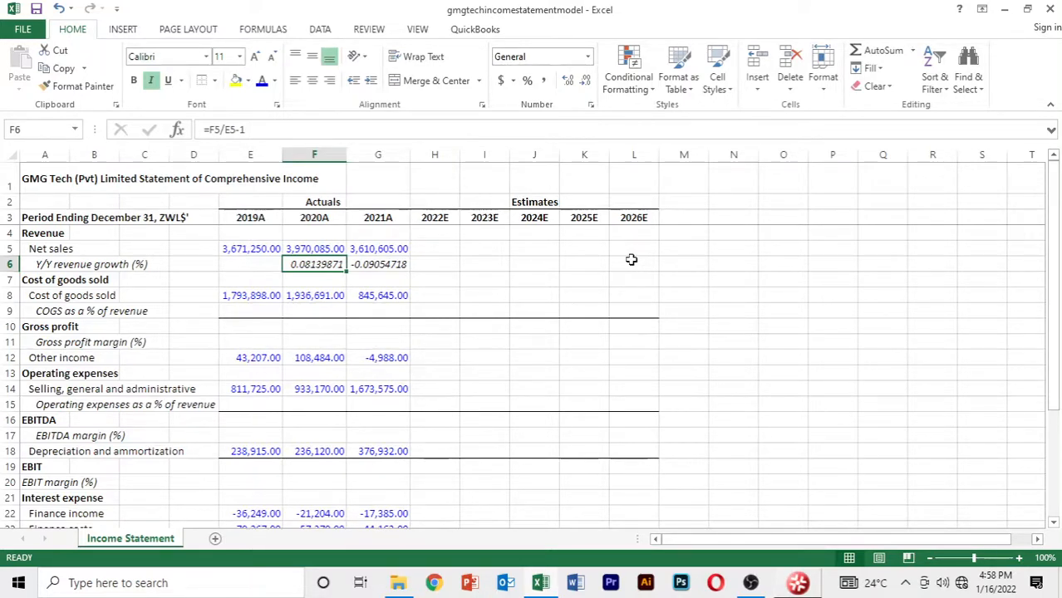
# Format the 2020A and 2021A Y/Y revenue growth cells, F6:G6, as percentages with two decimal places.
pyautogui.hotkey('shift', 'Right')
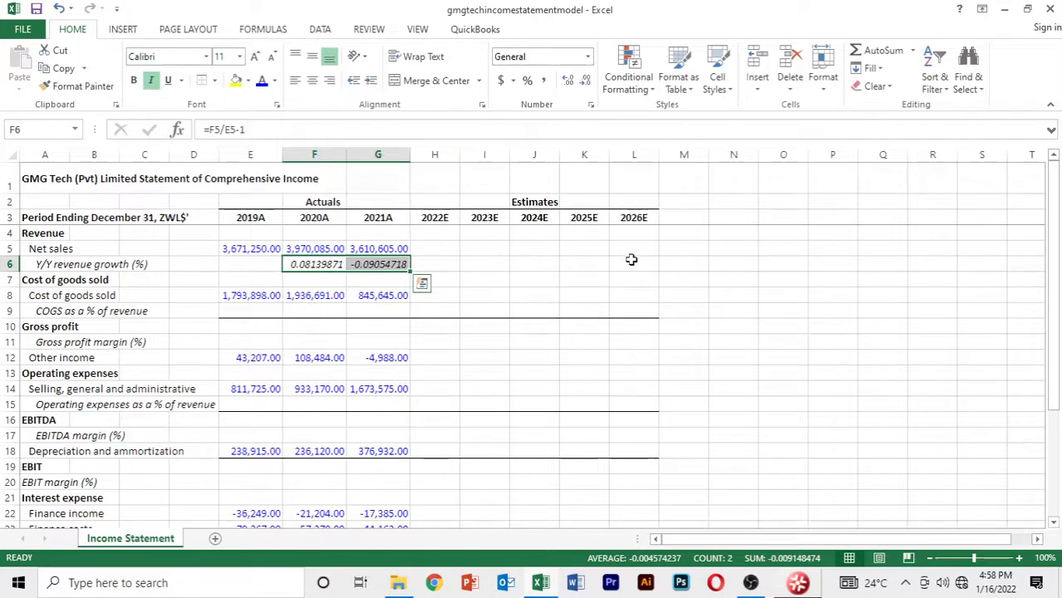
pyautogui.press('alt')
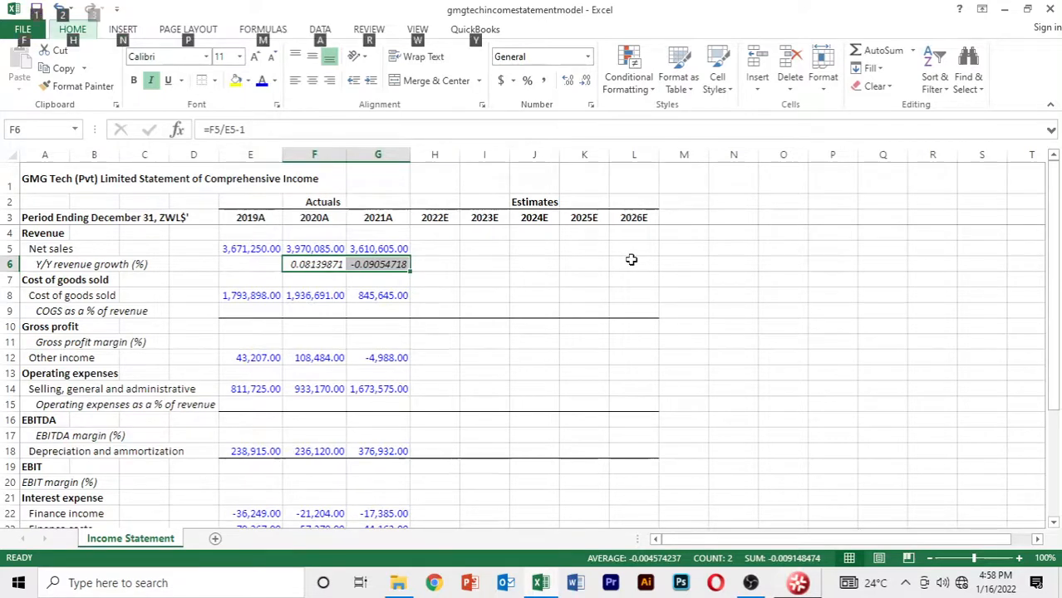
pyautogui.press('h')
pyautogui.press('p')
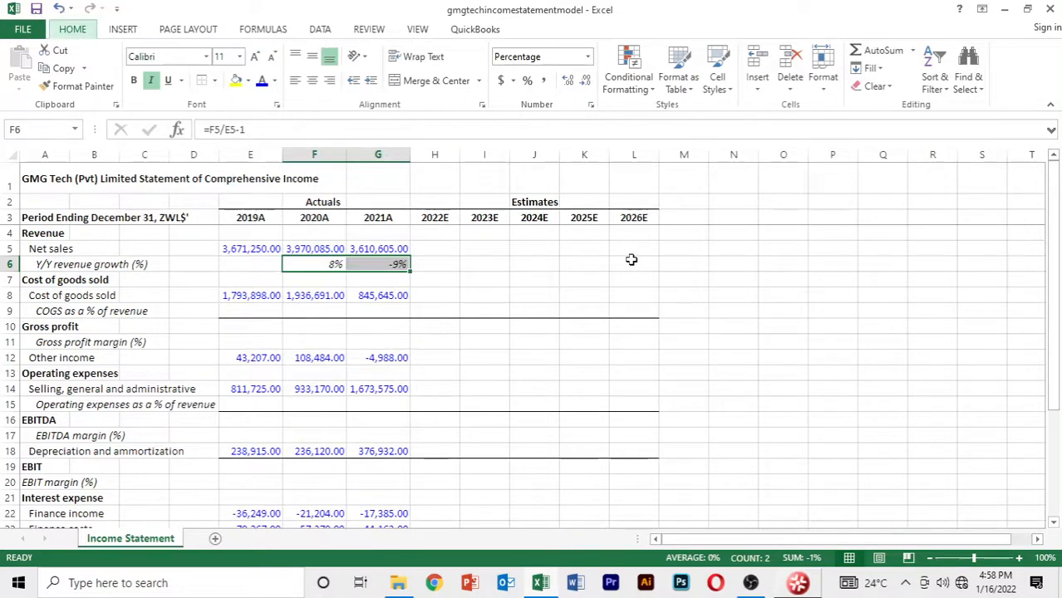
pyautogui.hotkey('alt', 'h')
pyautogui.press('0')
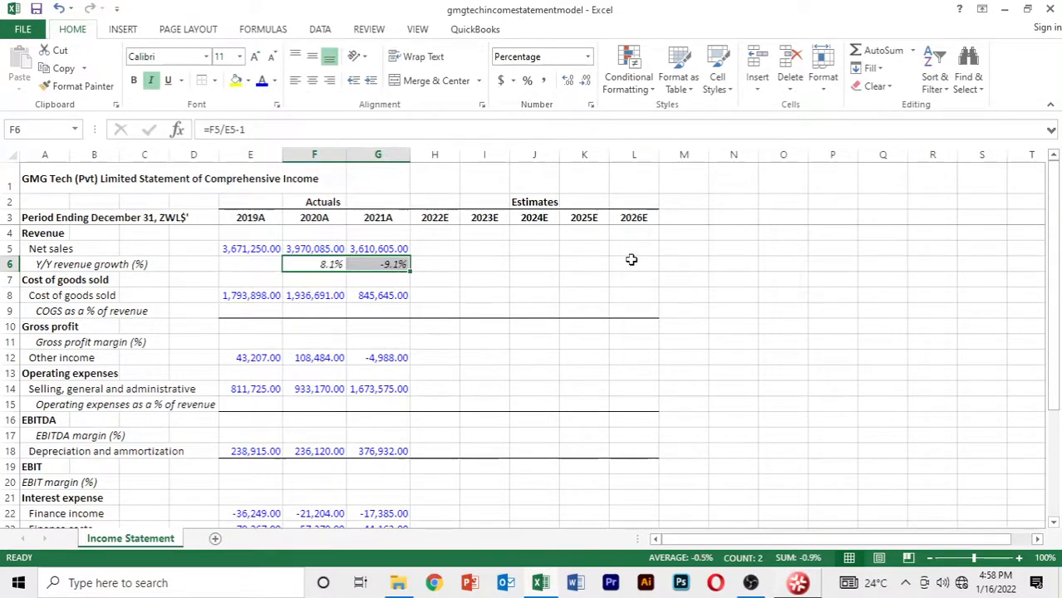
pyautogui.hotkey('alt', 'h')
pyautogui.press('0')
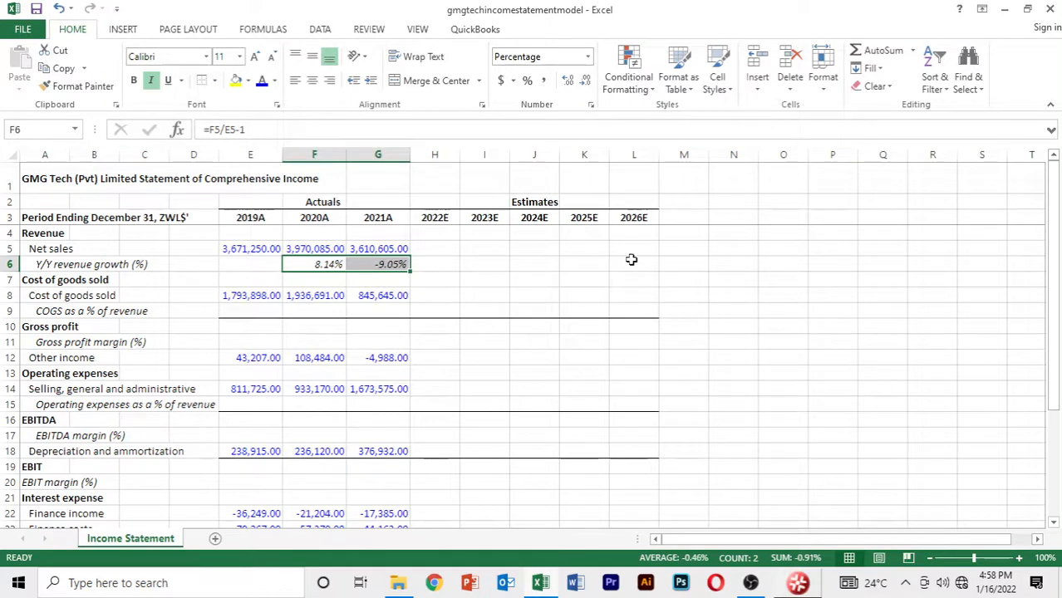
pyautogui.hotkey('shift', 'Left')
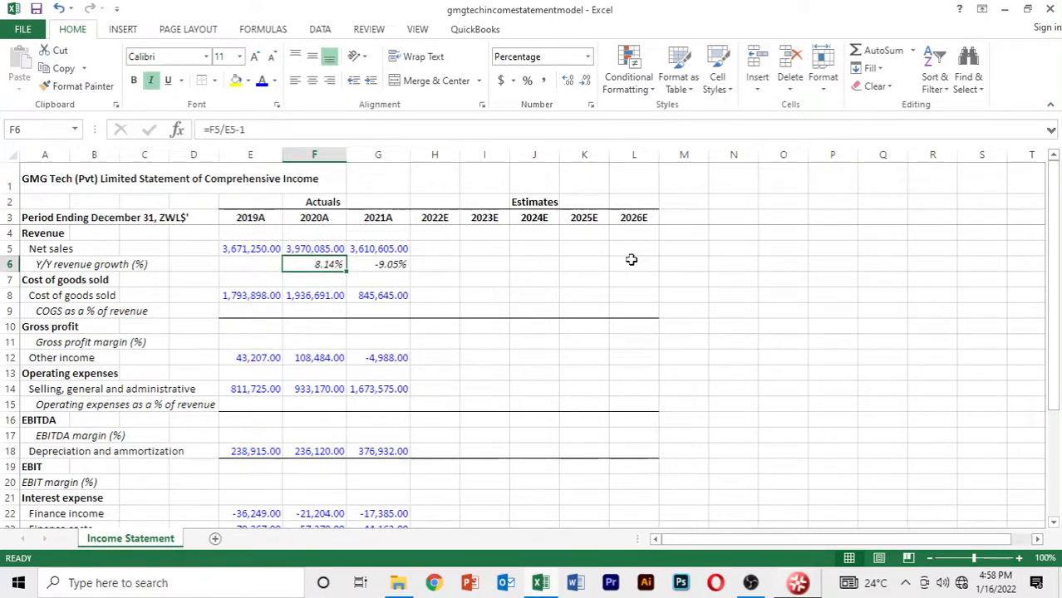
# Calculate the 2019A COGS as a % of revenue in E9 with the formula =E8/E5.
pyautogui.press('Down')
pyautogui.press('Down')
pyautogui.press('Down')
pyautogui.press('Down')
pyautogui.press('Down')
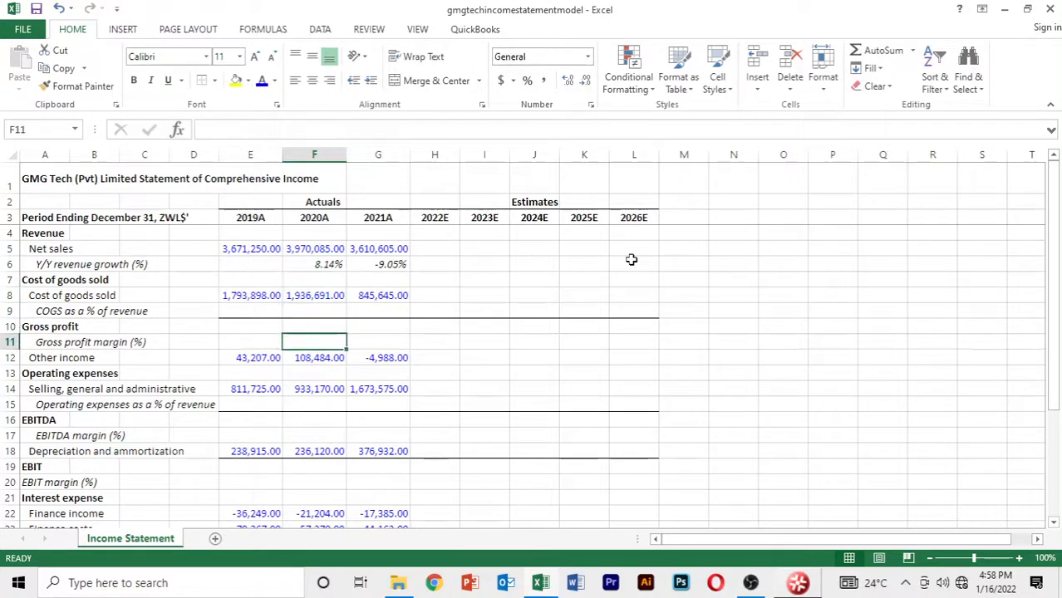
pyautogui.press('Up')
pyautogui.press('Up')
pyautogui.press('Up')
pyautogui.press('Up')
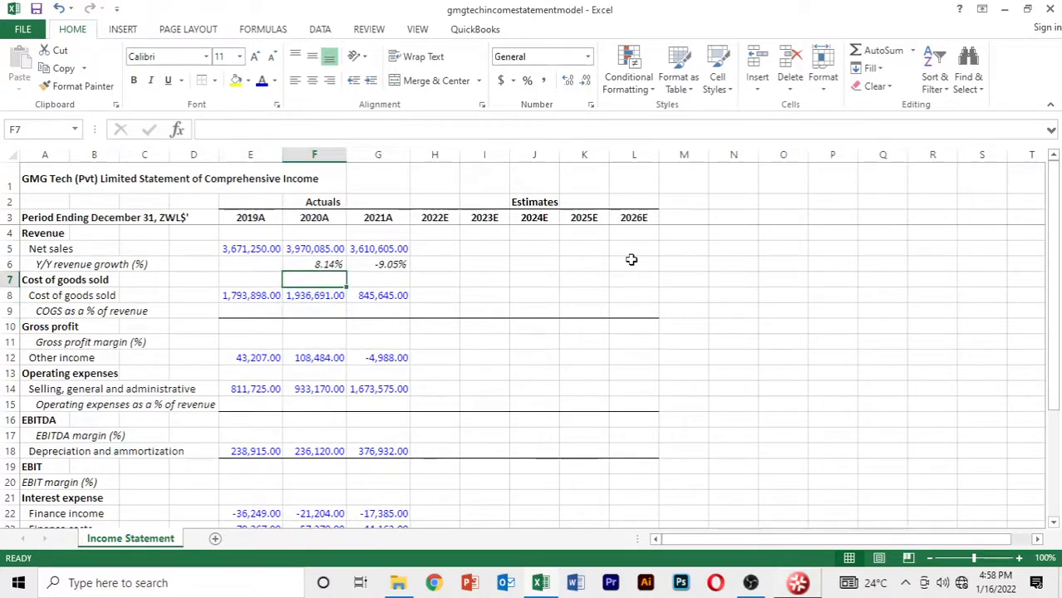
pyautogui.press('Down')
pyautogui.press('Down')
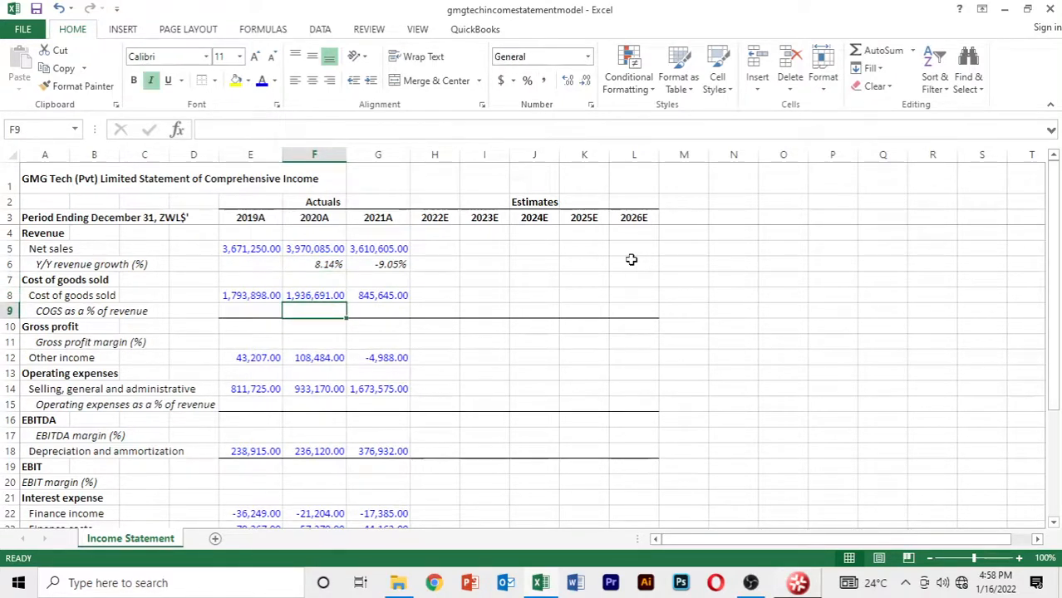
pyautogui.press('Left')
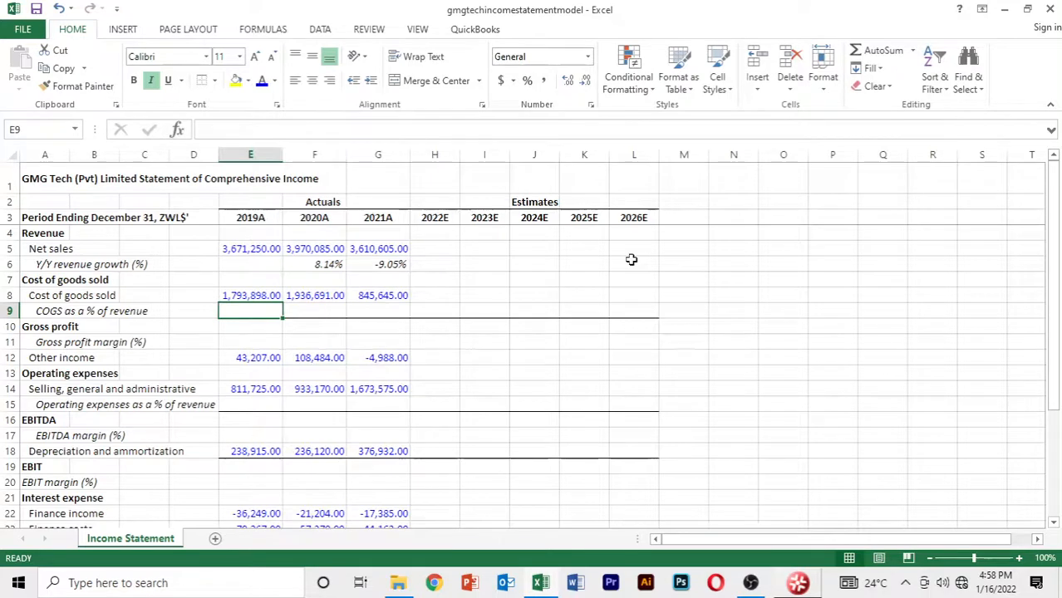
pyautogui.write('=')
pyautogui.press('Up')
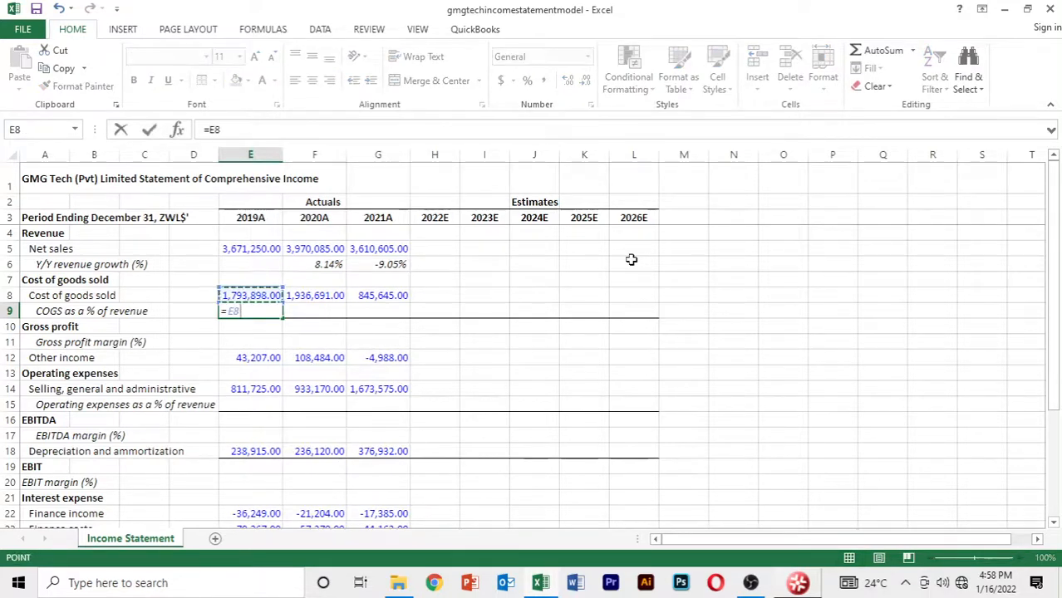
pyautogui.write('/')
pyautogui.press('Up')
pyautogui.press('Up')
pyautogui.press('Up')
pyautogui.press('Up')
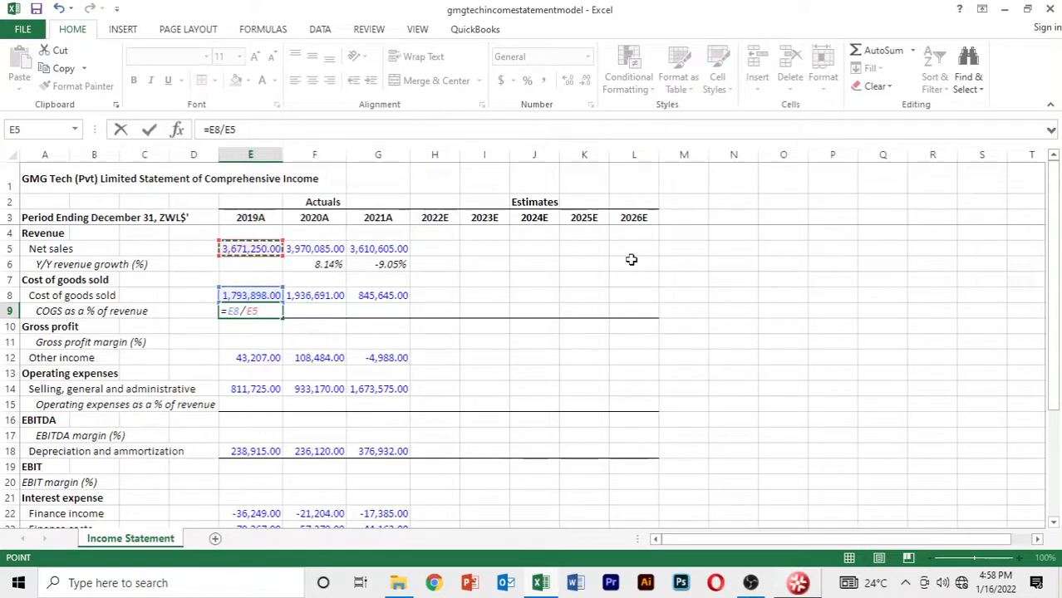
pyautogui.press('Return')
pyautogui.press('Up')
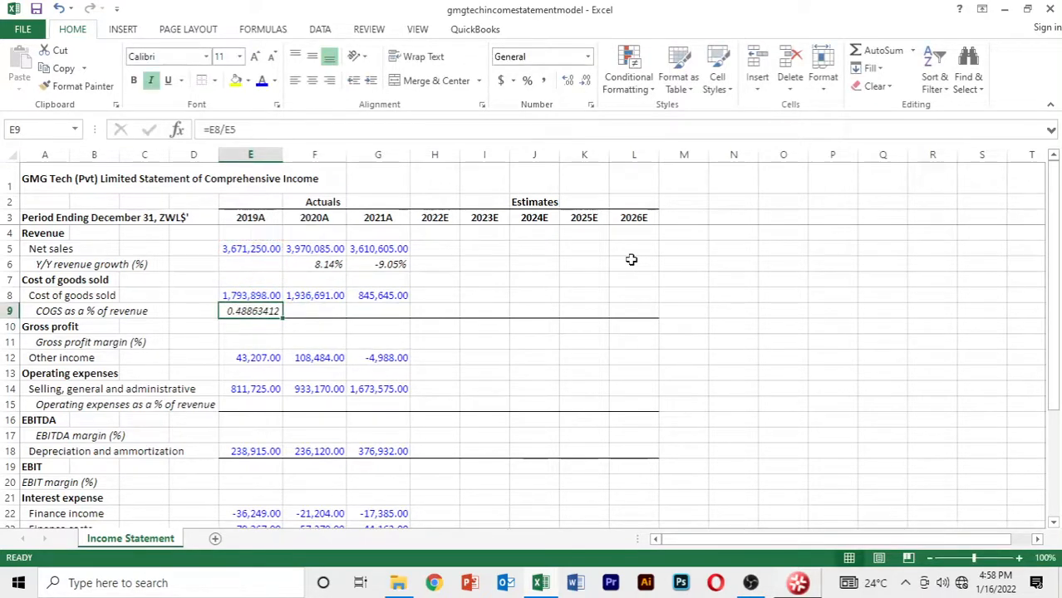
# Fill the 2019A COGS as a % of revenue formula across to 2020A and 2021A, F9:G9.
pyautogui.hotkey('shift', 'Right')
pyautogui.hotkey('shift', 'Right')
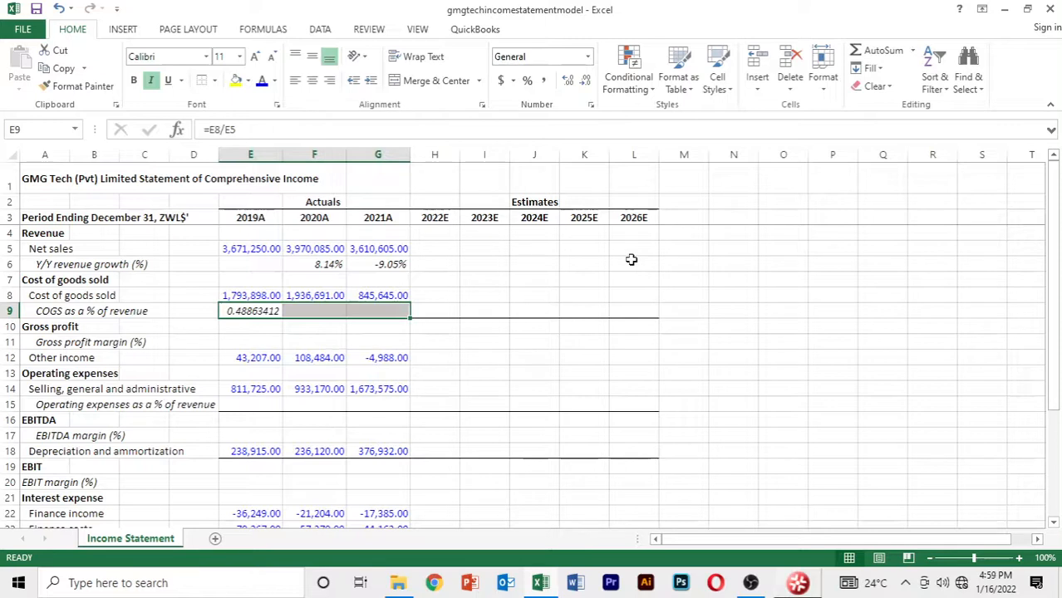
pyautogui.hotkey('ctrl', 'r')
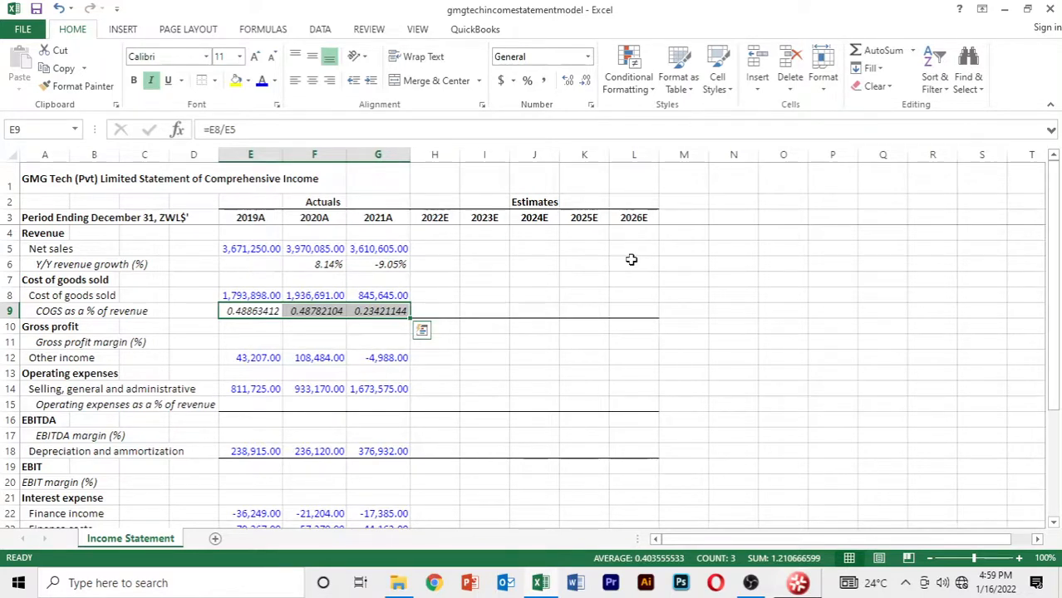
# Format the COGS as a % of revenue cells E9:G9 as percentages with two decimal places.
pyautogui.press('alt')
pyautogui.press('h')
pyautogui.press('p')
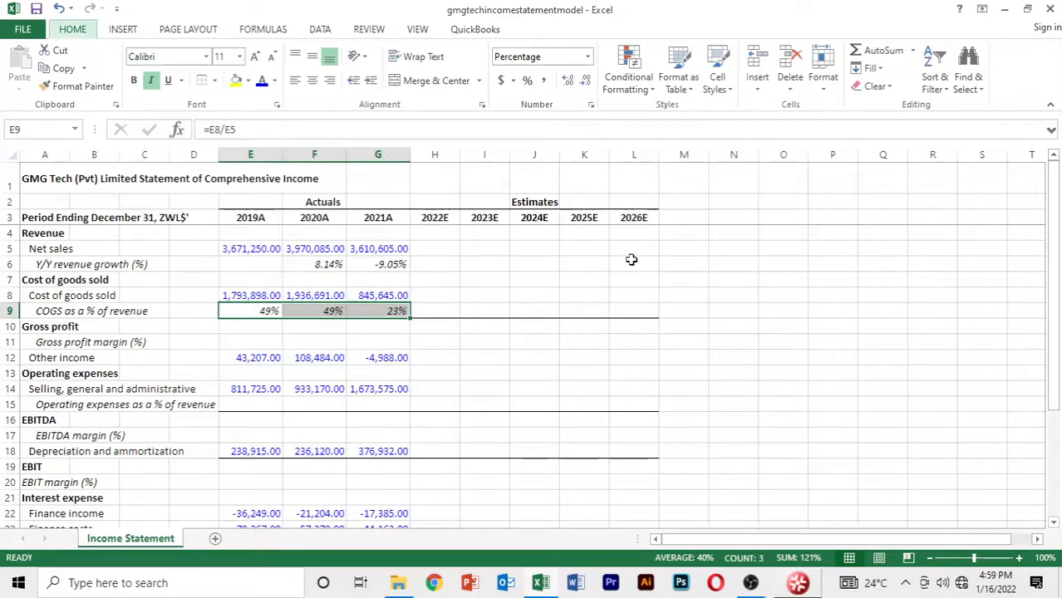
pyautogui.press('alt')
pyautogui.press('h')
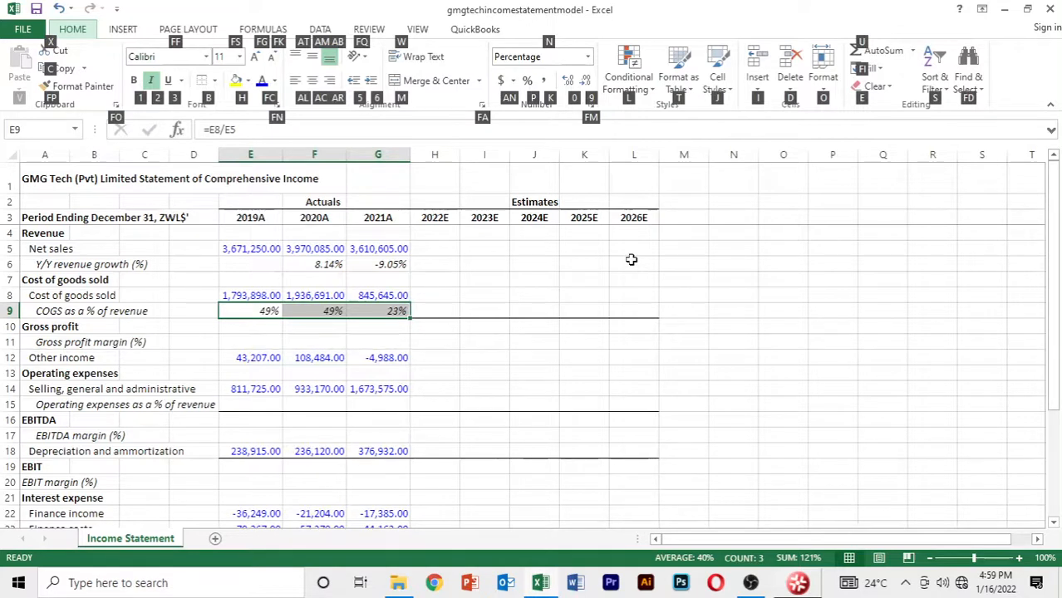
pyautogui.press('0')
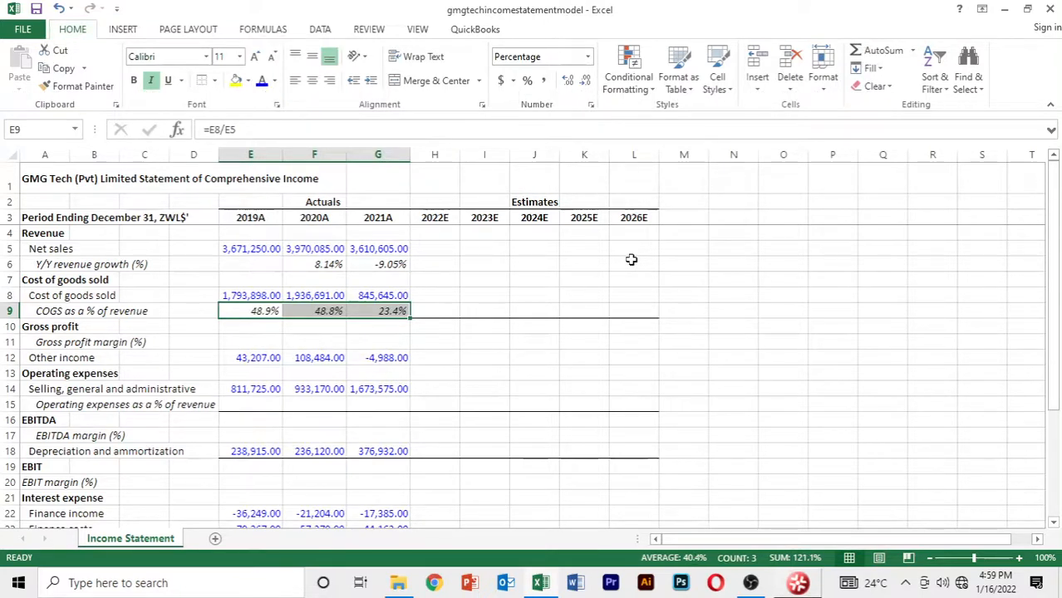
pyautogui.hotkey('alt', 'h')
pyautogui.press('0')
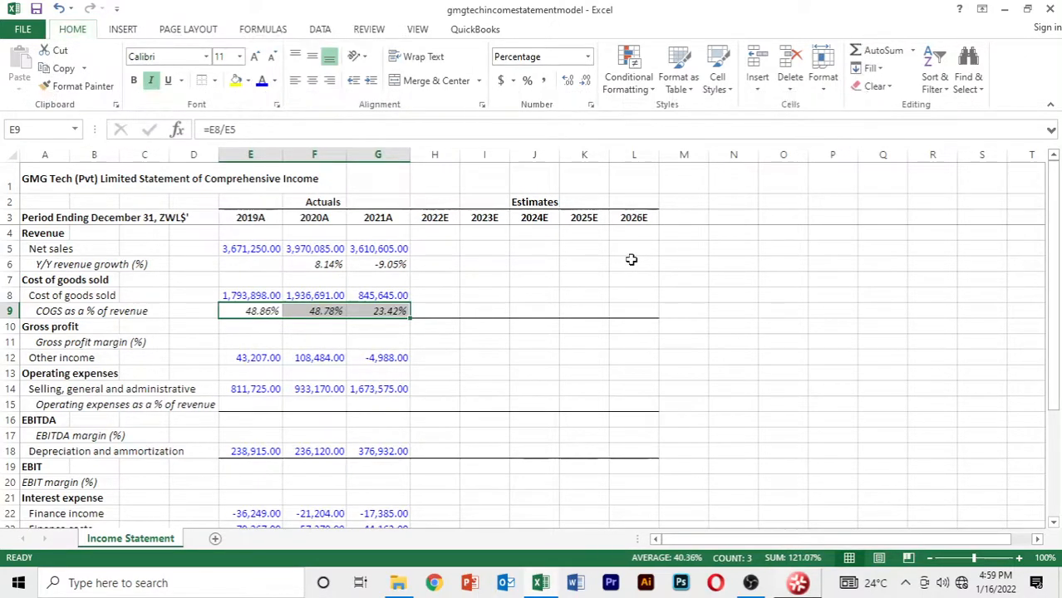
# Calculate the 2019A Gross profit in E10 as net sales less cost of goods sold, =E5-E8.
pyautogui.press('Down')
pyautogui.press('Down')
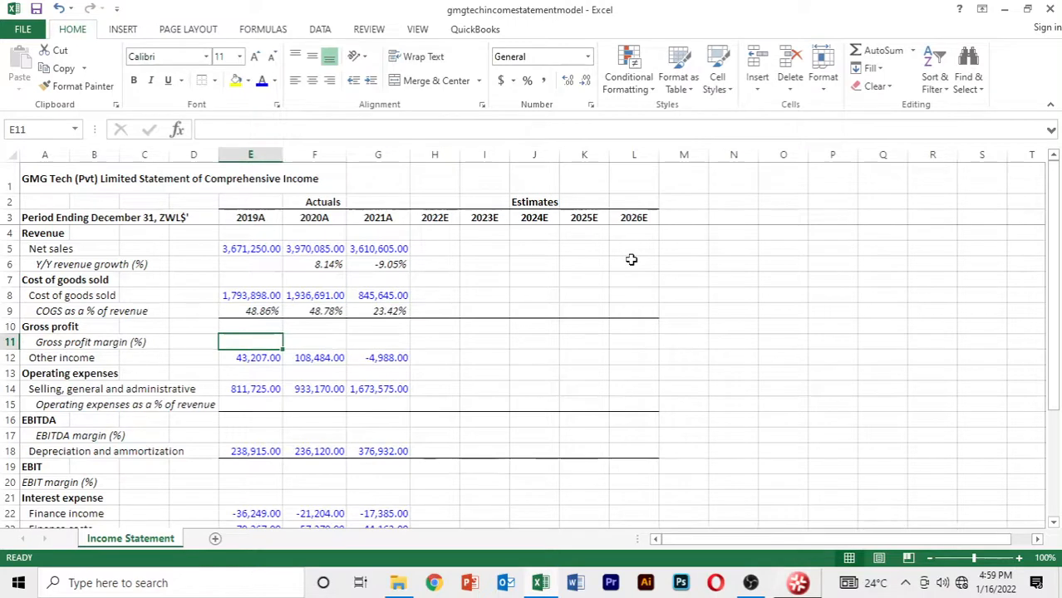
pyautogui.press('Up')
pyautogui.write('=')
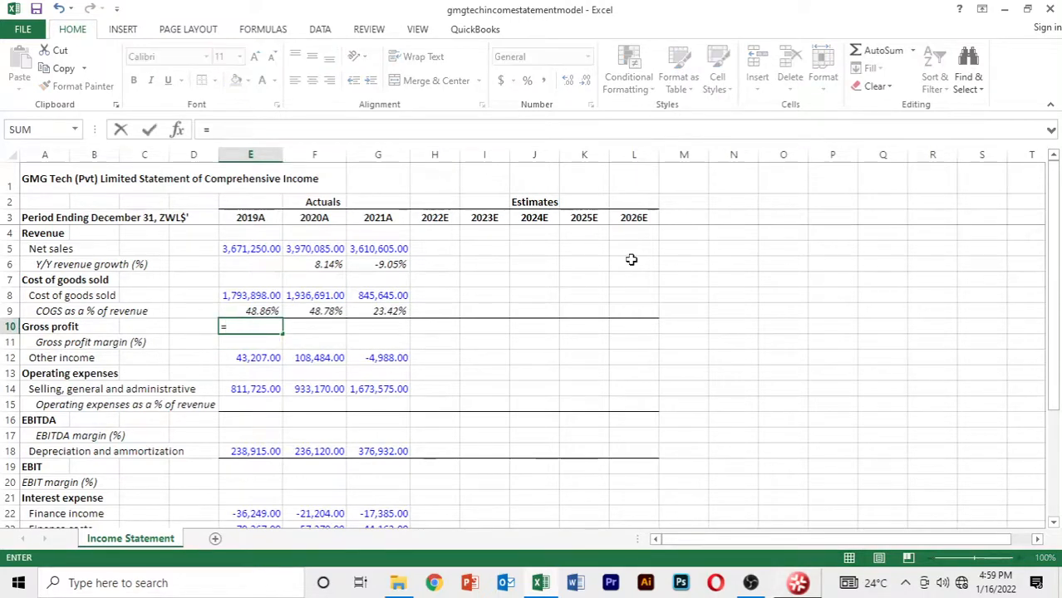
pyautogui.press('Up')
pyautogui.press('Up')
pyautogui.press('Up')
pyautogui.press('Up')
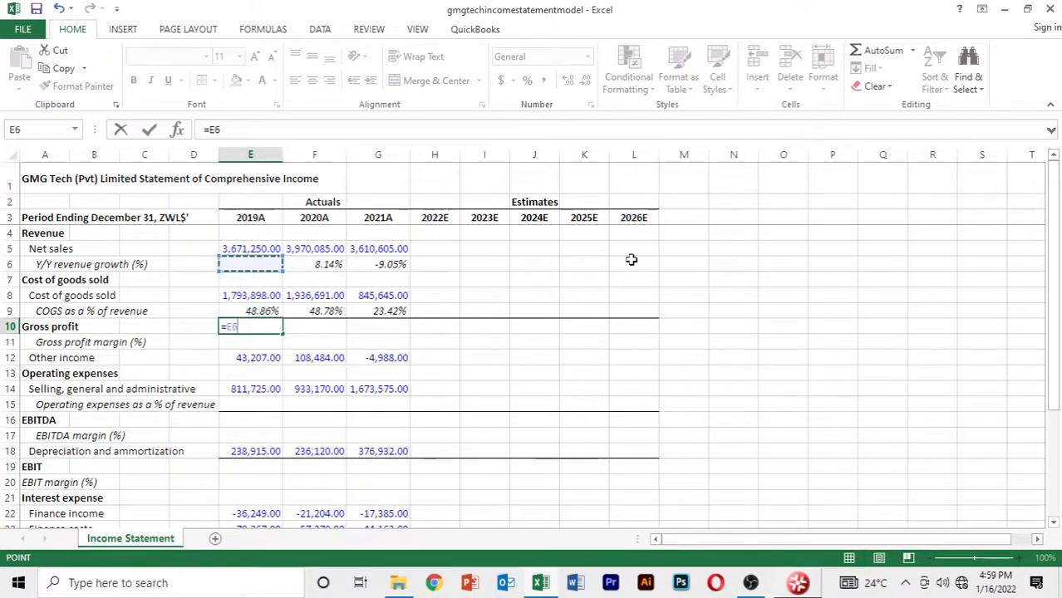
pyautogui.press('Up')
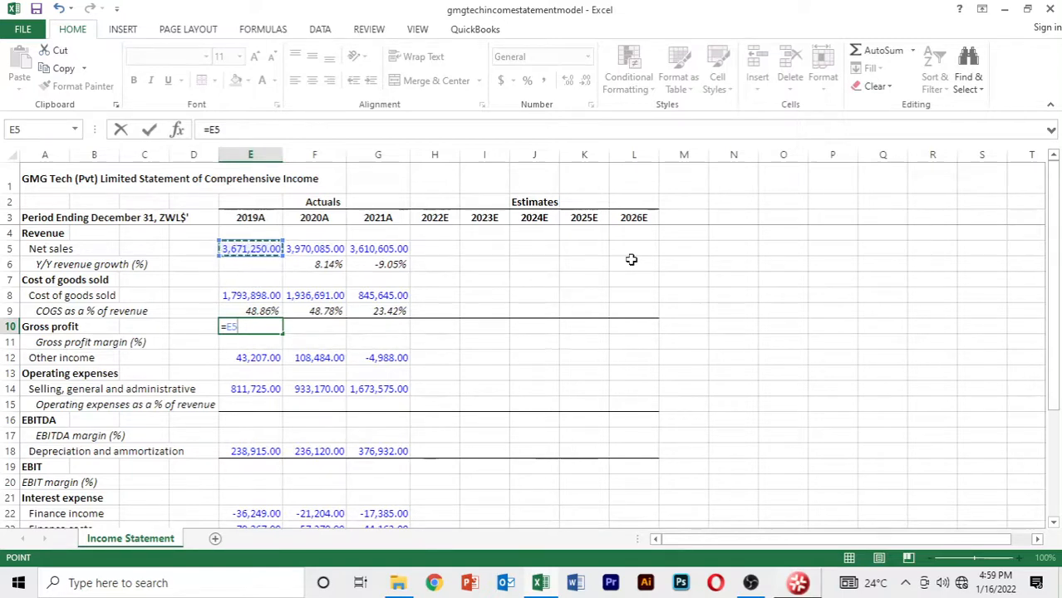
pyautogui.write('-')
pyautogui.press('Up')
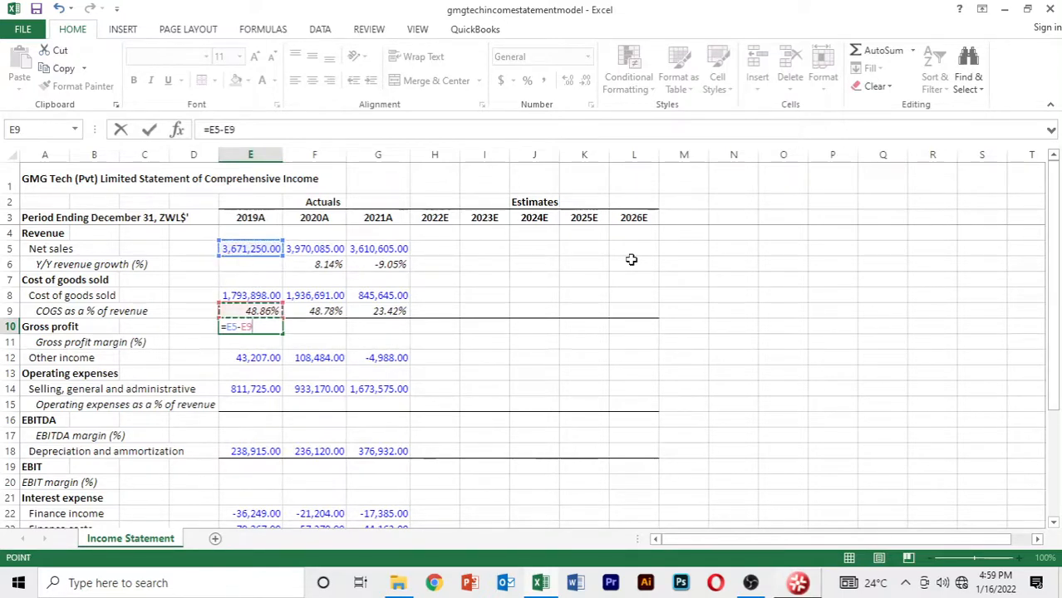
pyautogui.press('Up')
pyautogui.press('Return')
pyautogui.press('Up')
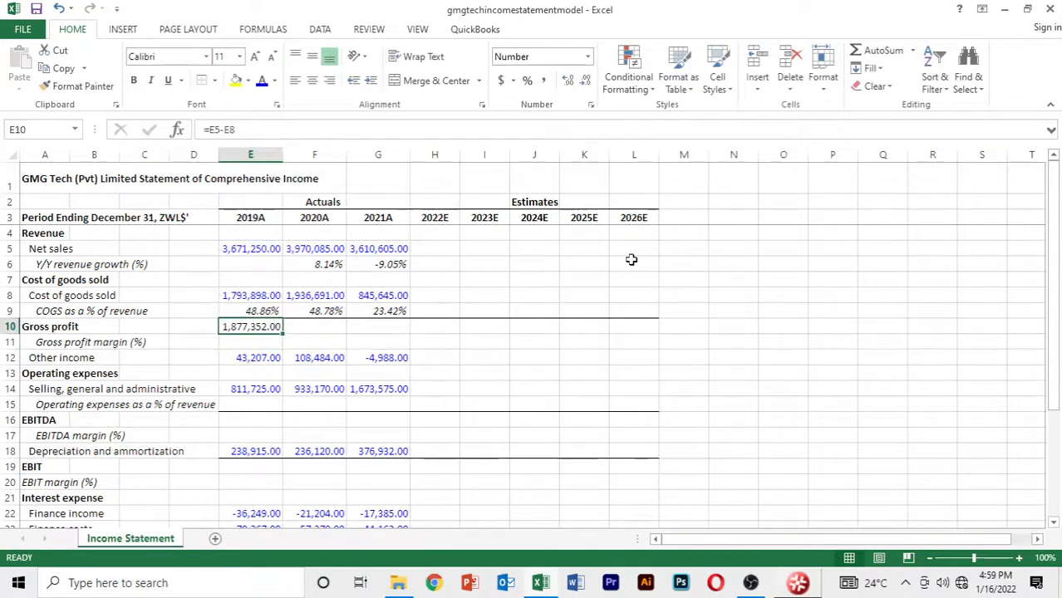
# Fill the 2019A Gross profit formula across to 2020A and 2021A, F10:G10.
pyautogui.hotkey('shift', 'Right')
pyautogui.hotkey('shift', 'Right')
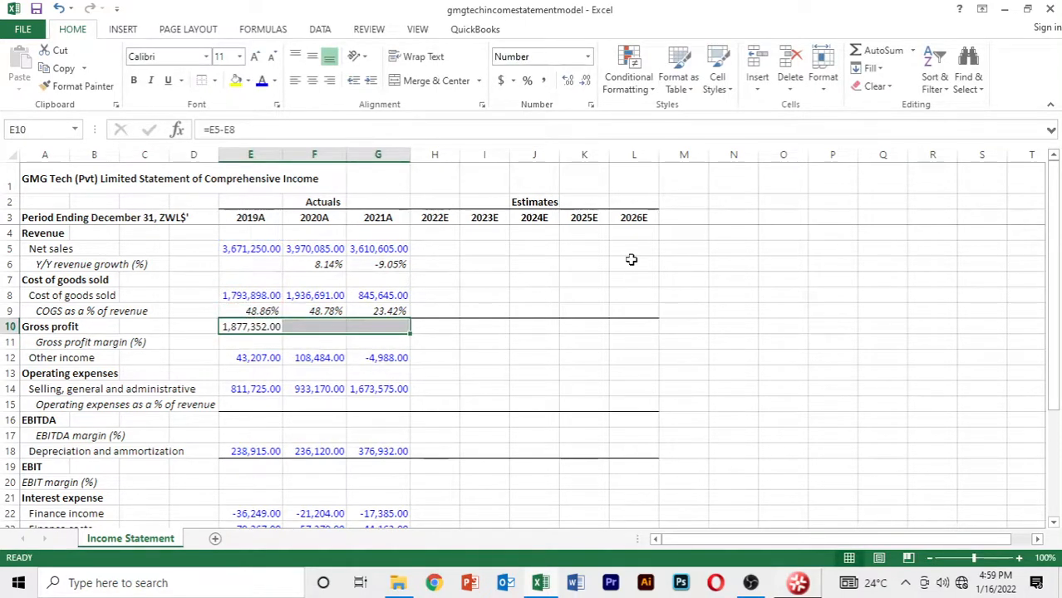
pyautogui.hotkey('ctrl', 'r')
# Calculate the 2019A Gross profit margin in E11 with the formula =E10/E5.
pyautogui.press('Down')
pyautogui.press('Down')
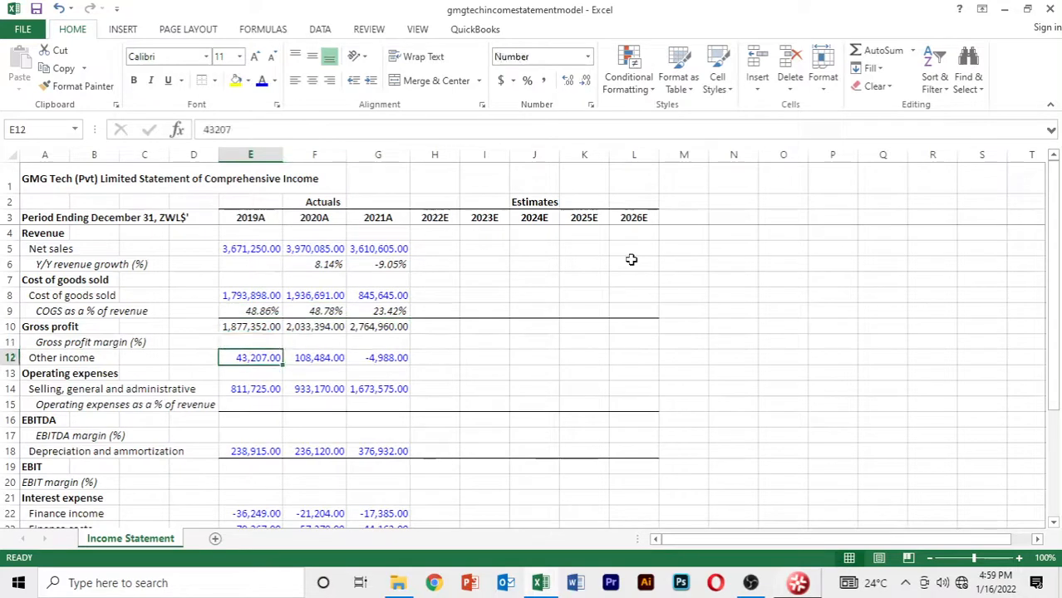
pyautogui.press('Down')
pyautogui.press('Up')
pyautogui.press('Up')
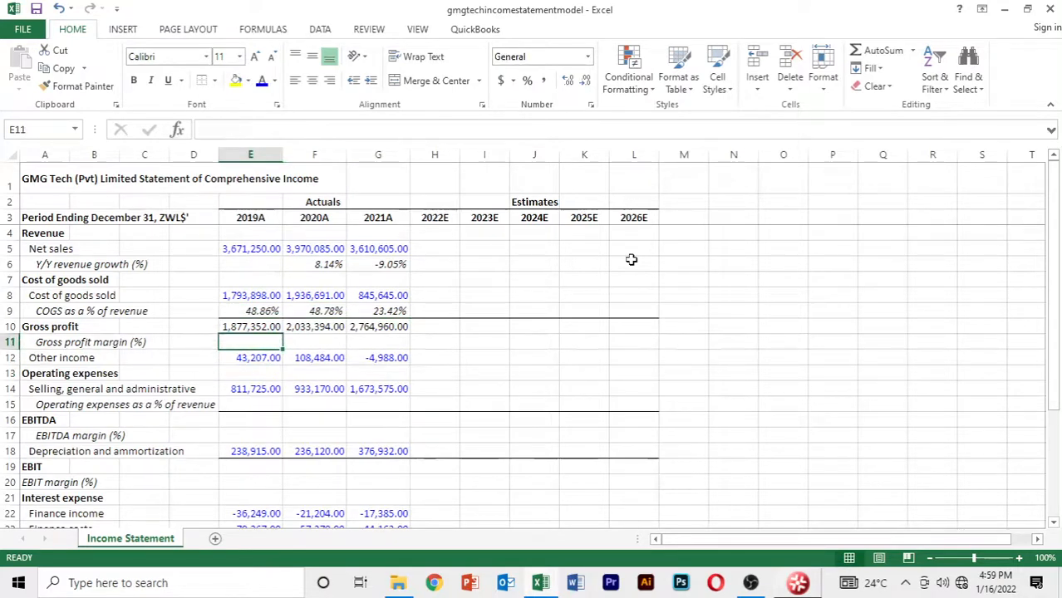
pyautogui.write('=')
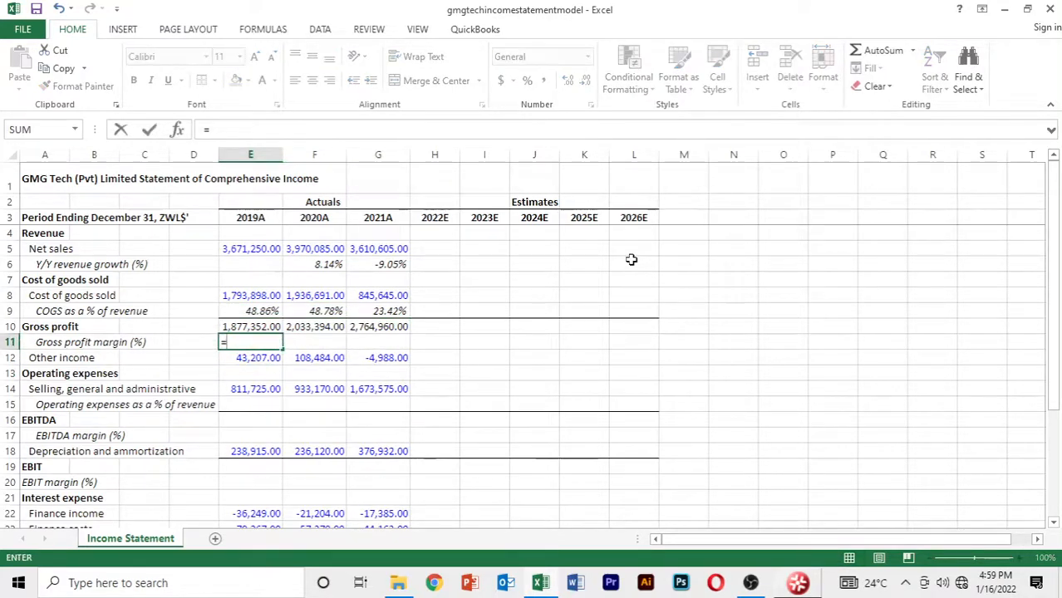
pyautogui.press('Up')
pyautogui.write('/')
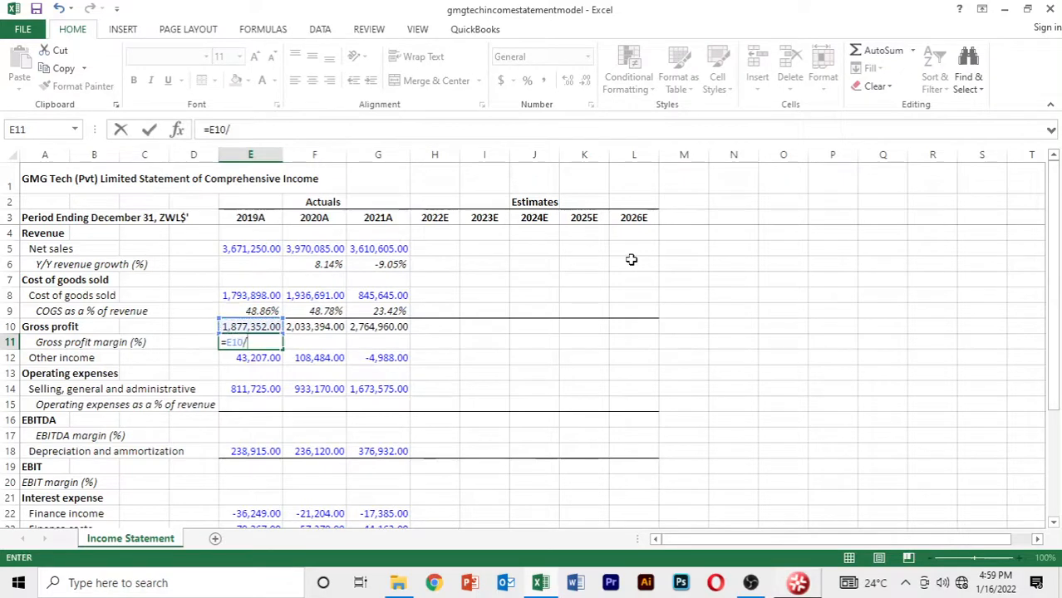
pyautogui.press('Up')
pyautogui.press('Up')
pyautogui.press('Up')
pyautogui.press('Up')
pyautogui.press('Up')
pyautogui.press('Up')
pyautogui.press('Return')
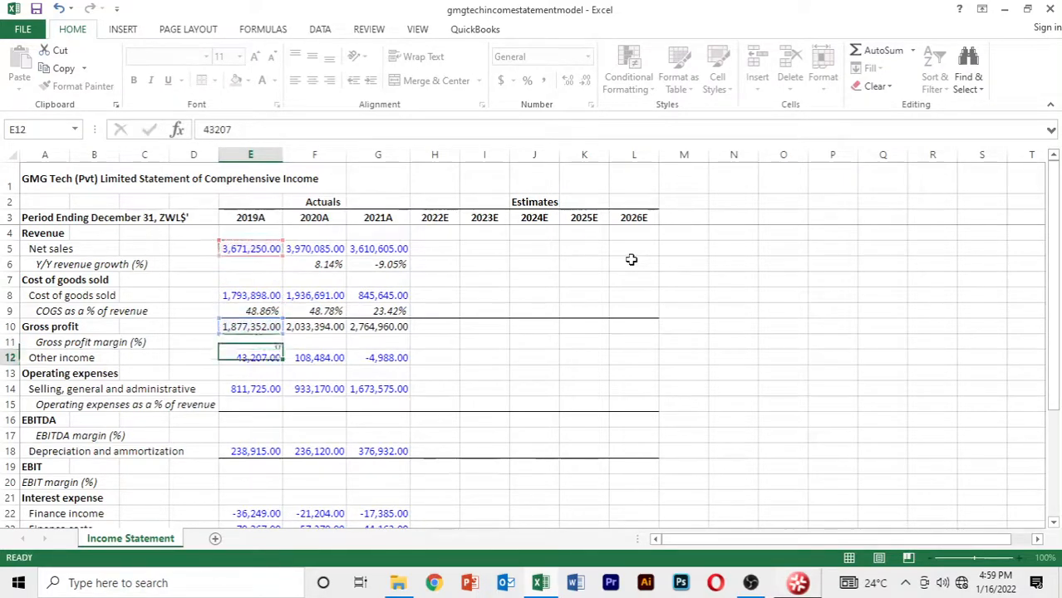
pyautogui.press('Up')
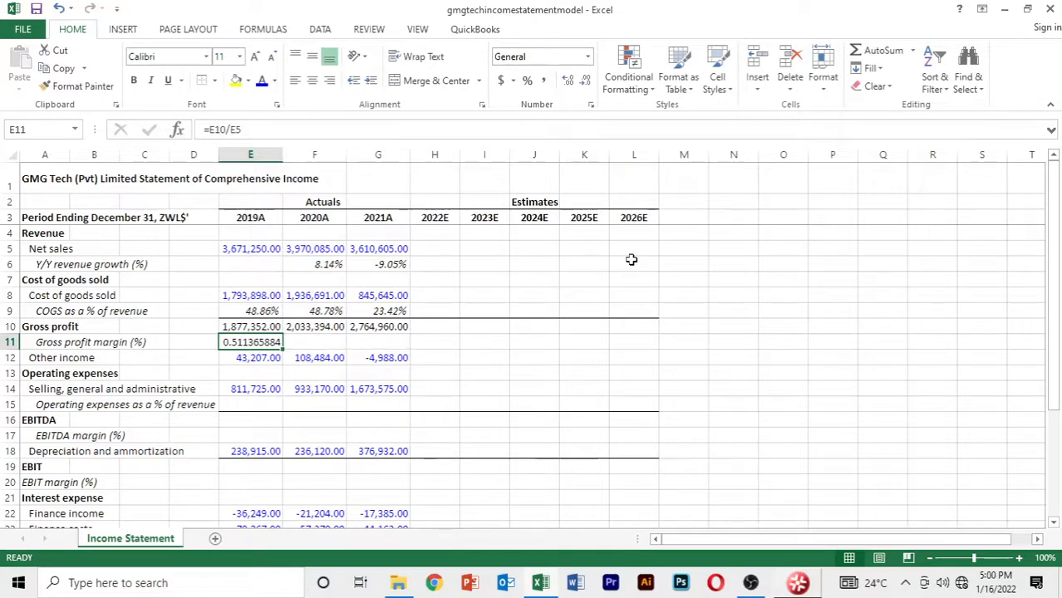
# Fill the Gross profit margin formula across to 2021A, G11, and format E11:G11 as percentages.
pyautogui.hotkey('shift', 'Right')
pyautogui.hotkey('shift', 'Right')
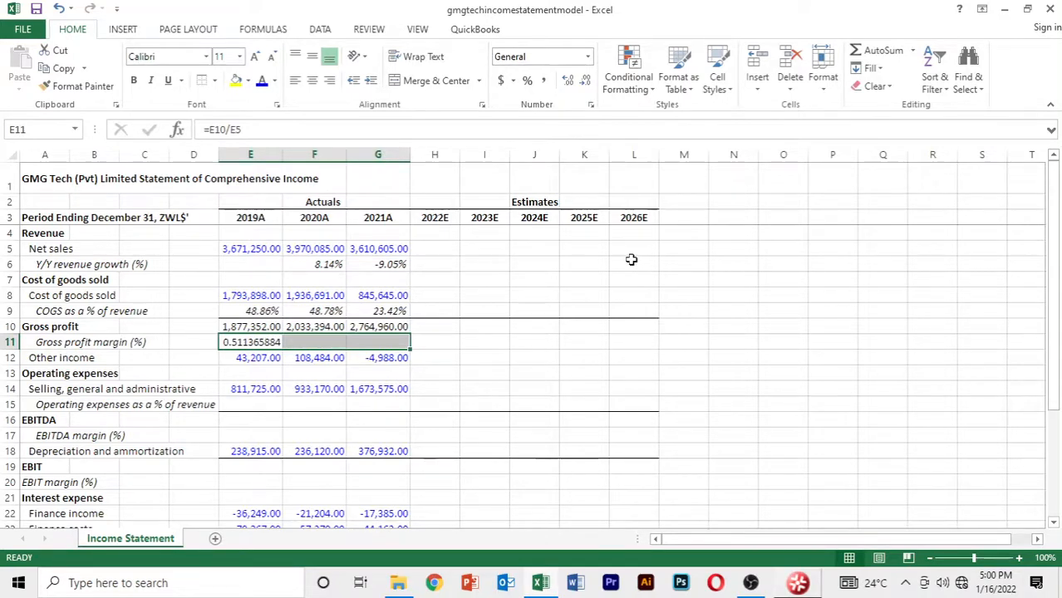
pyautogui.hotkey('ctrl', 'r')
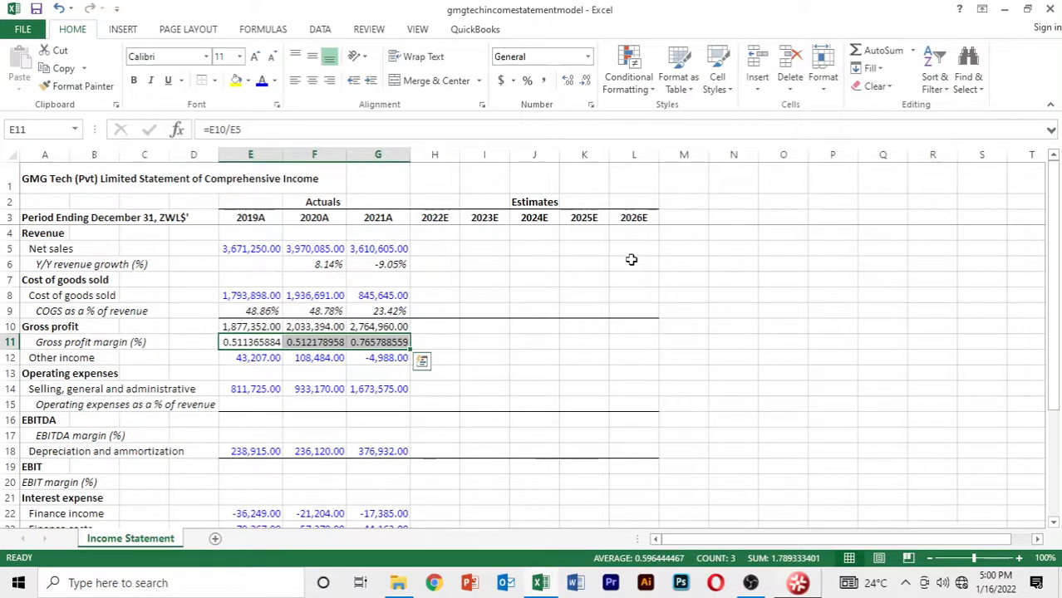
pyautogui.press('alt')
pyautogui.press('h')
pyautogui.press('p')
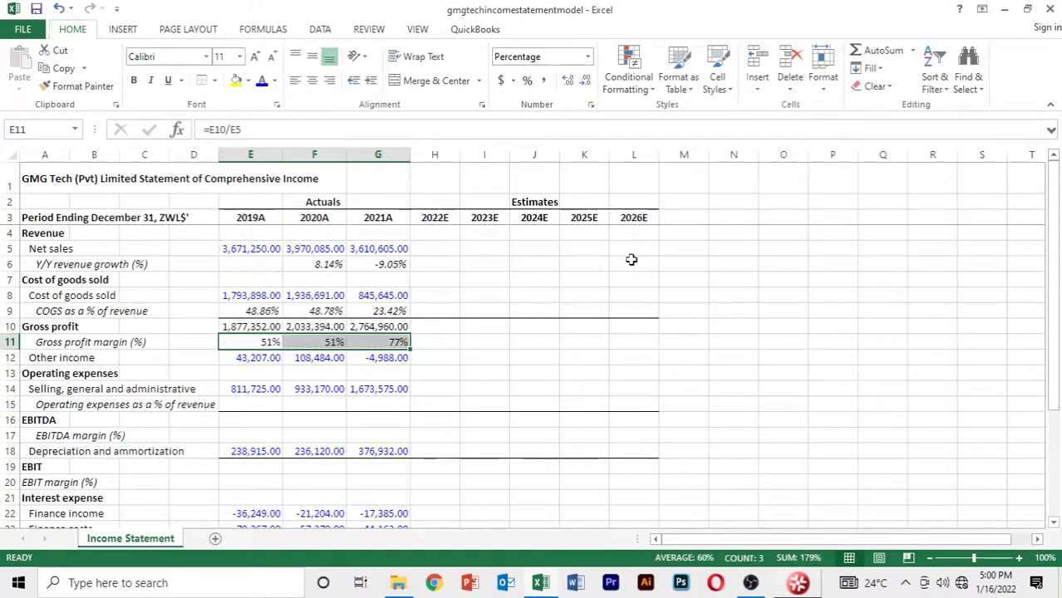
# Show the Gross profit margin percentages in E11:G11 with two decimal places.
pyautogui.press('alt')
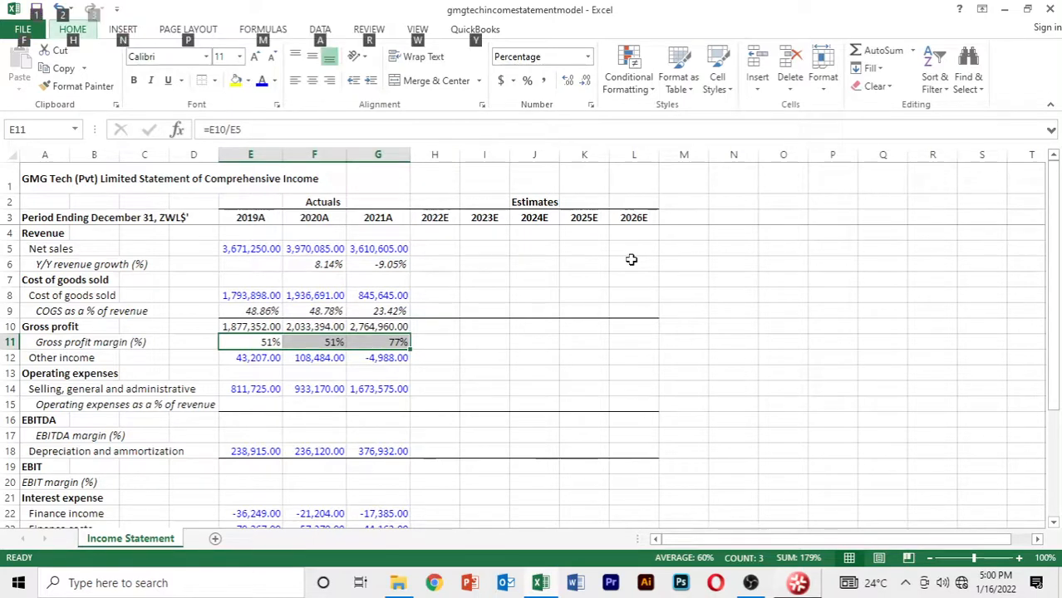
pyautogui.press('h')
pyautogui.press('0')
pyautogui.press('alt')
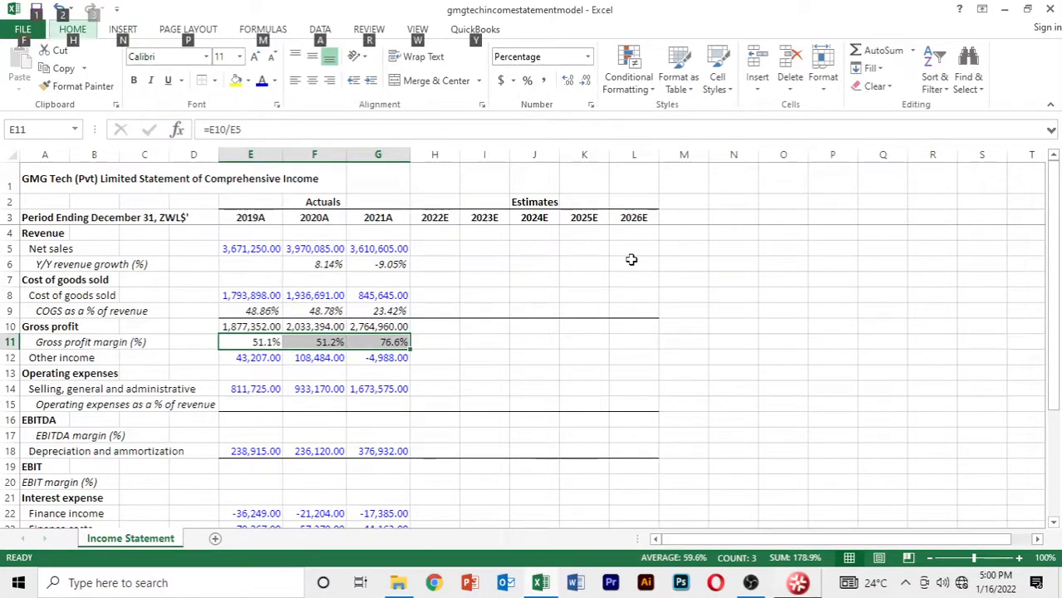
pyautogui.press('h')
pyautogui.press('0')
# Calculate 2019A Operating expenses as a % of revenue in E15 with the formula =E14/E5.
pyautogui.press('Down')
pyautogui.press('Down')
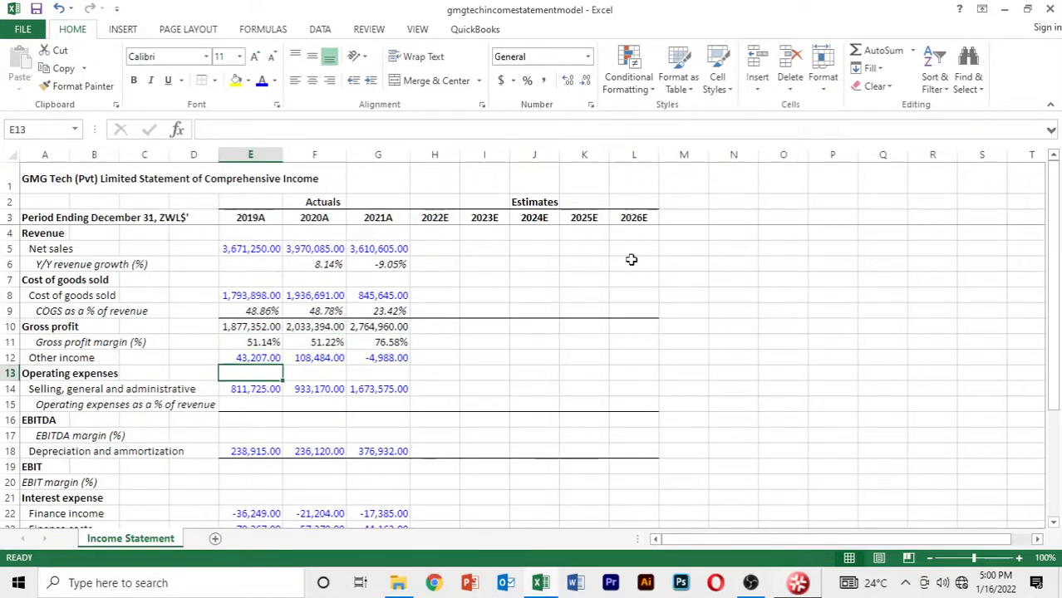
pyautogui.press('Down')
pyautogui.press('Down')
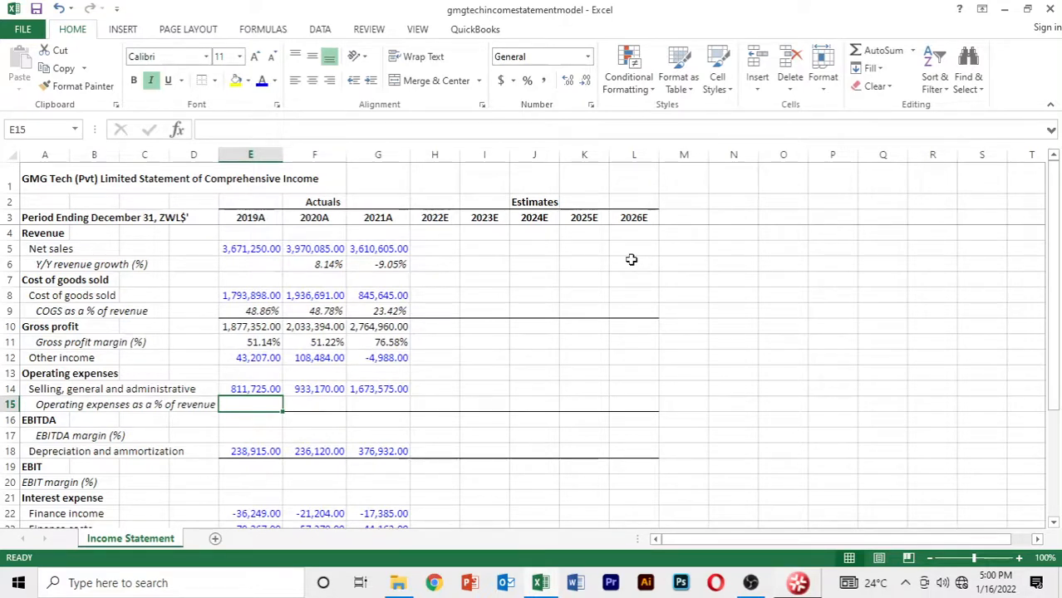
pyautogui.write('=')
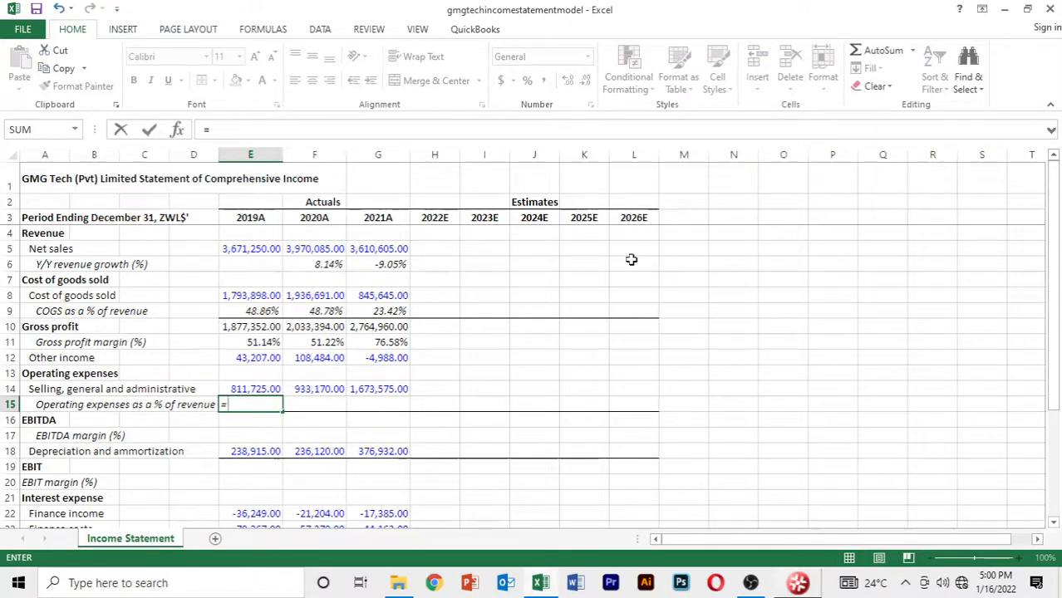
pyautogui.press('Up')
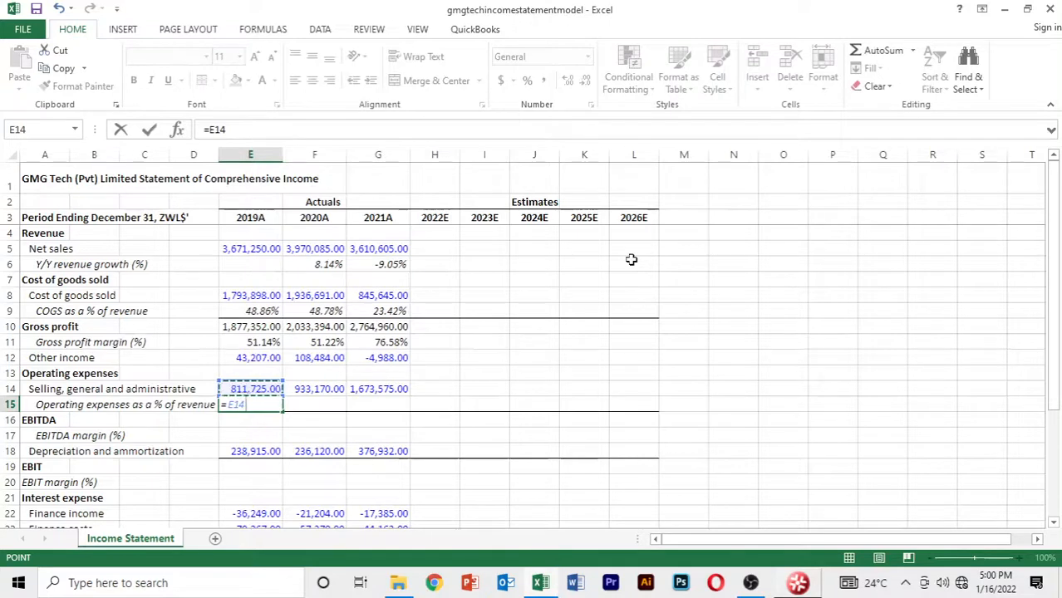
pyautogui.write('/')
pyautogui.press('Up')
pyautogui.press('Up')
pyautogui.press('Up')
pyautogui.press('Up')
pyautogui.press('Up')
pyautogui.press('Up')
pyautogui.press('Up')
pyautogui.press('Up')
pyautogui.press('Up')
pyautogui.press('Up')
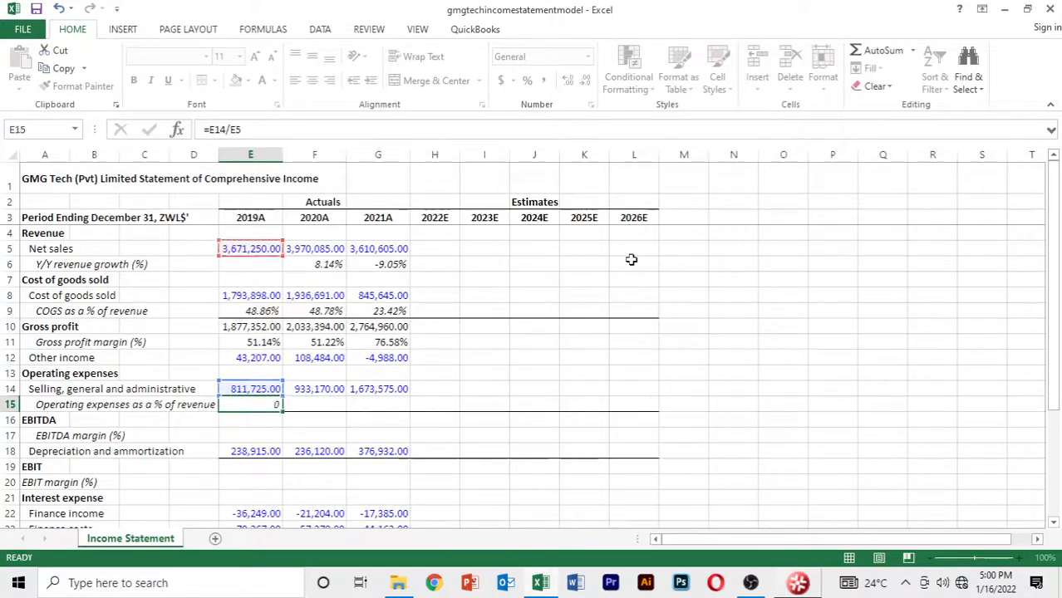
pyautogui.press('Return')
pyautogui.press('Up')
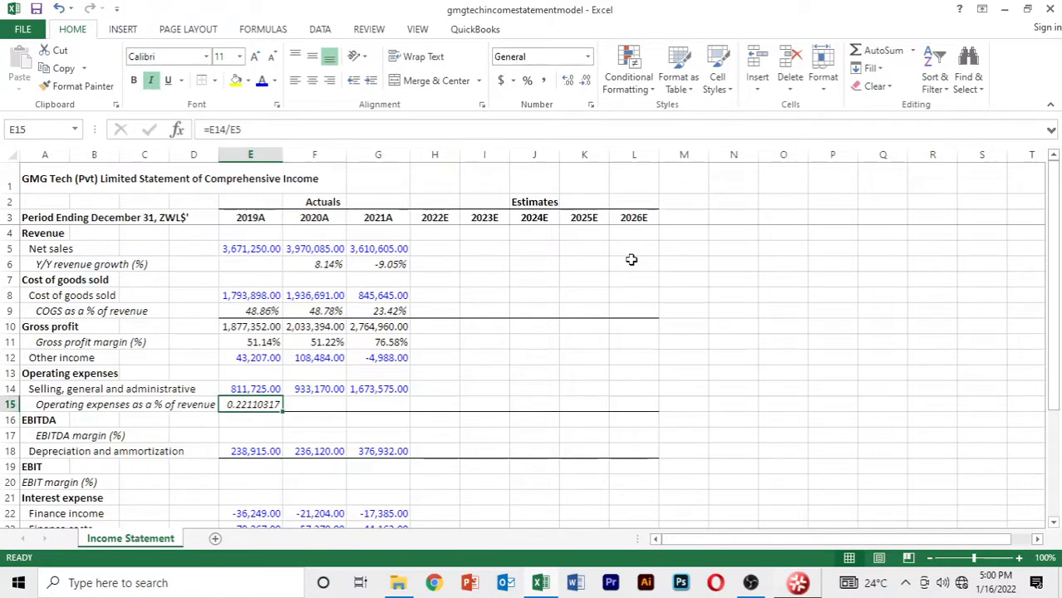
# Fill the Operating expenses as a % of revenue formula across to 2020A and 2021A, F15:G15.
pyautogui.hotkey('shift', 'Right')
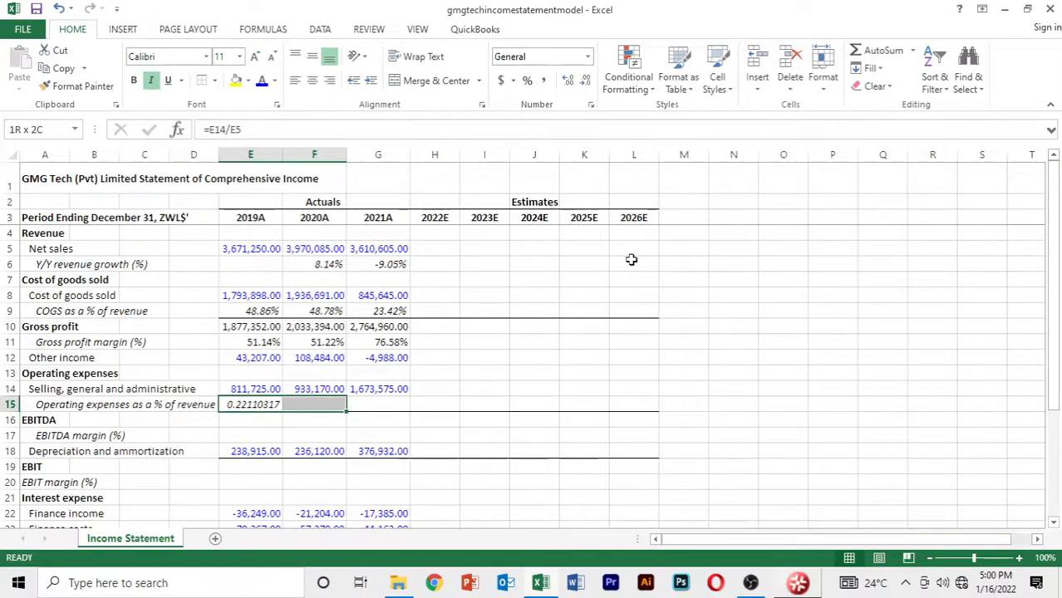
pyautogui.hotkey('shift', 'Right')
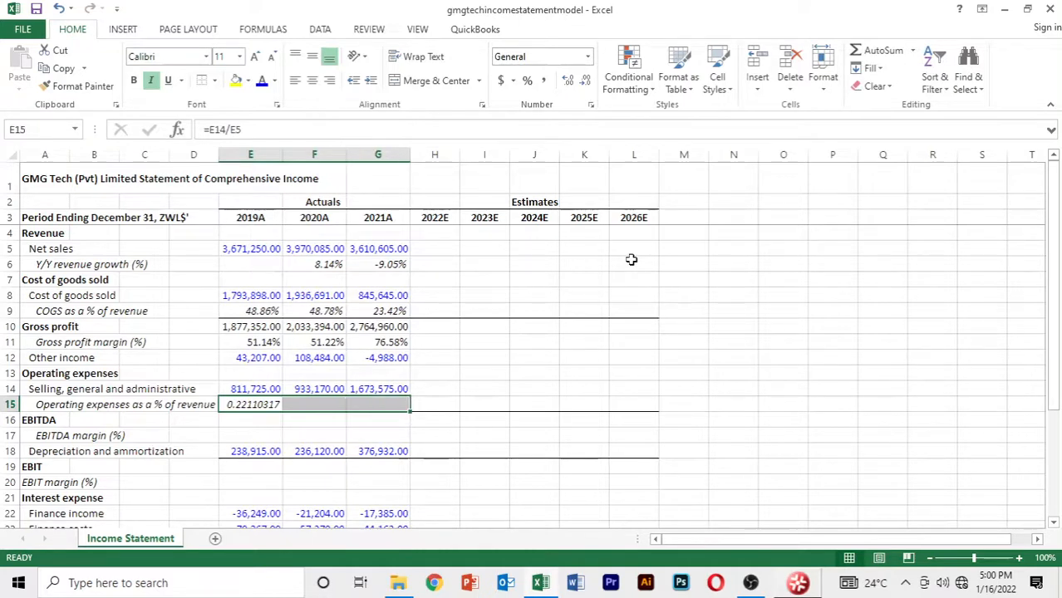
pyautogui.hotkey('ctrl', 'r')
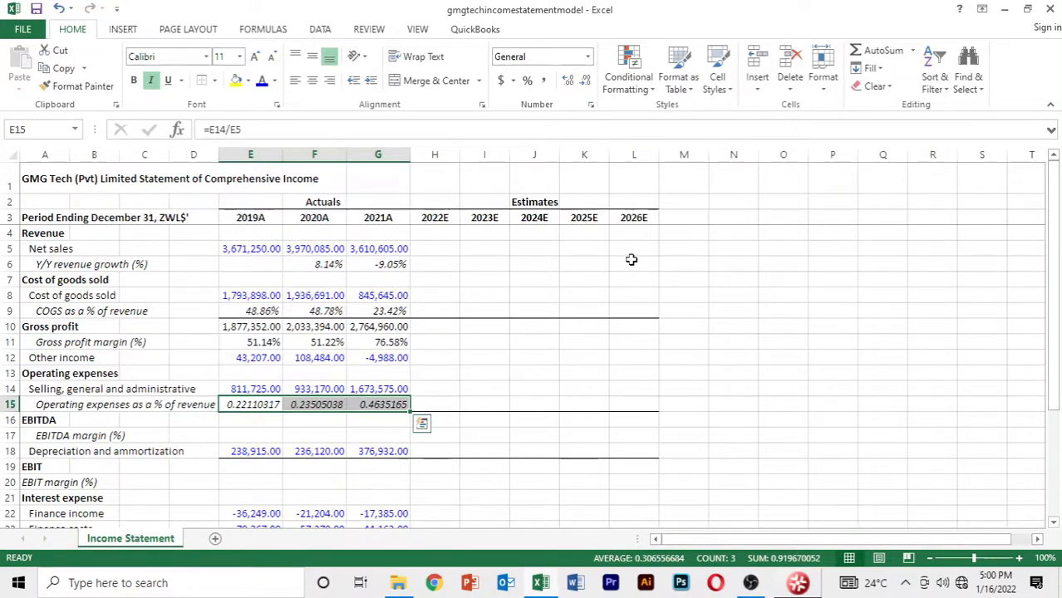
# Format the operating expense ratios in E15:G15 as percentages with two decimal places.
pyautogui.press('alt')
pyautogui.press('h')
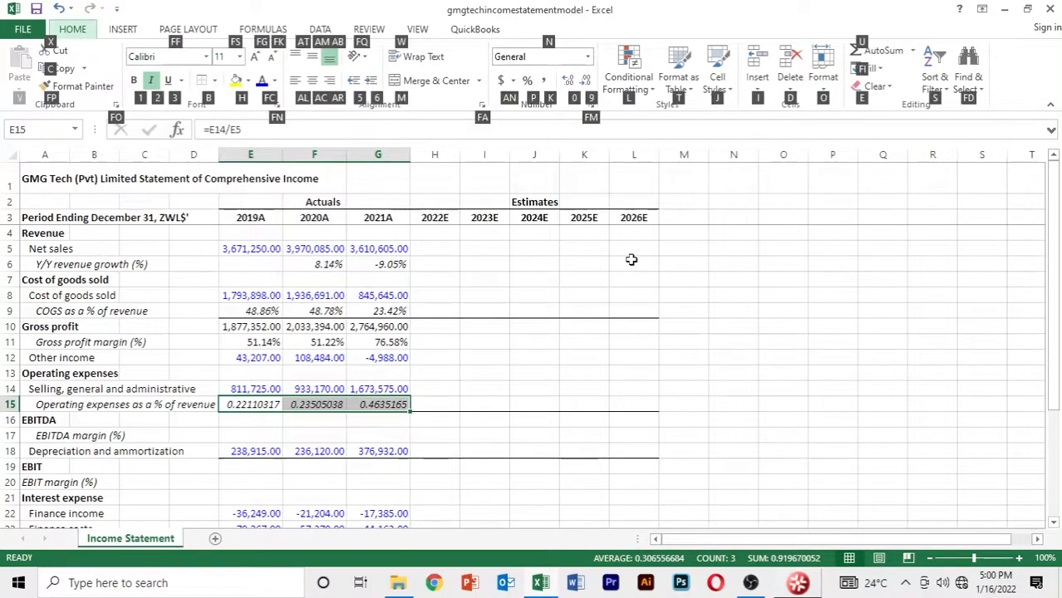
pyautogui.press('p')
pyautogui.press('alt')
pyautogui.press('h')
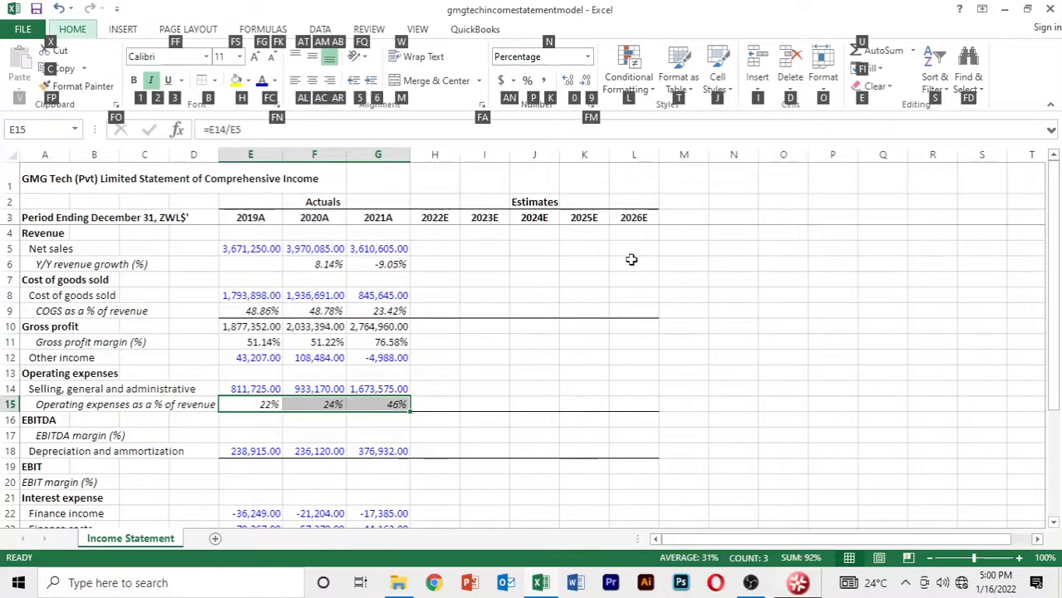
pyautogui.press('0')
pyautogui.press('alt')
pyautogui.press('h')
pyautogui.press('0')
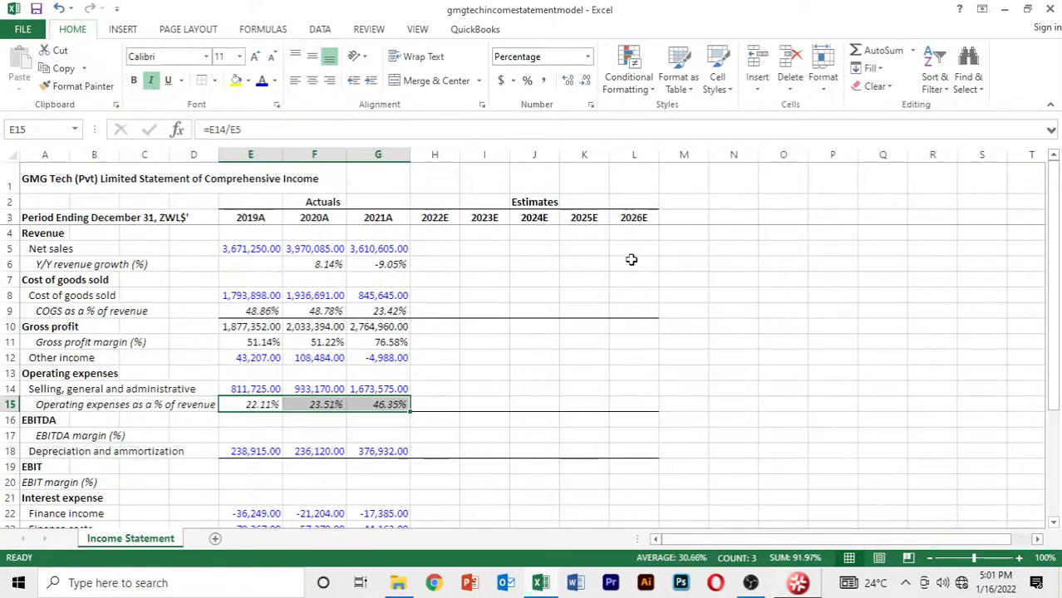
# Calculate 2019A EBITDA in E16 as gross profit plus other income less selling, general and administrative expenses, =E10+E12-E14.
pyautogui.press('Down')
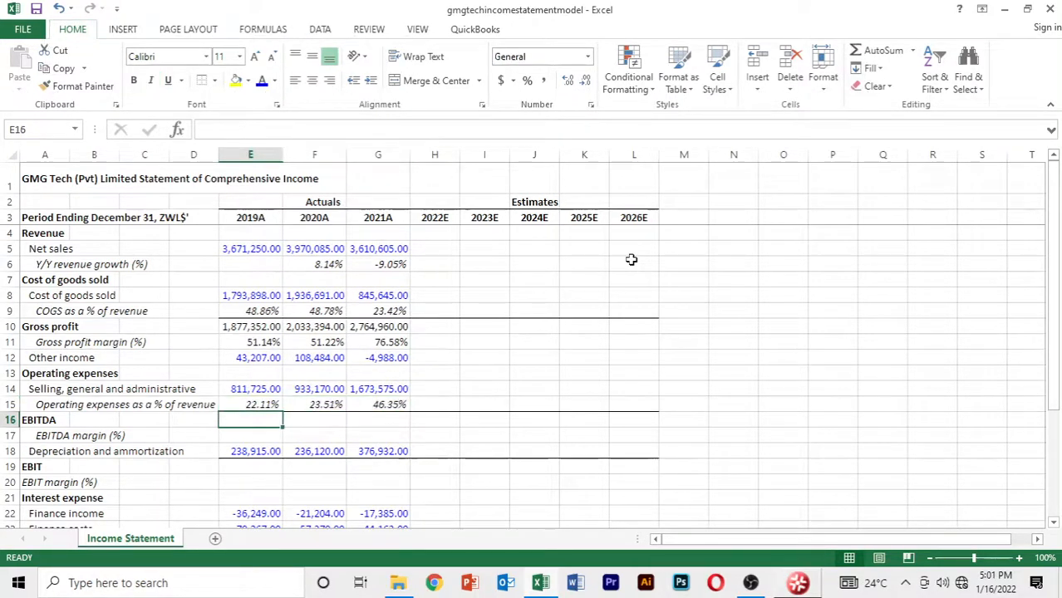
pyautogui.press('Down')
pyautogui.press('Up')
pyautogui.write('=')
pyautogui.press('Up')
pyautogui.press('Up')
pyautogui.press('Up')
pyautogui.press('Up')
pyautogui.press('Up')
pyautogui.press('Up')
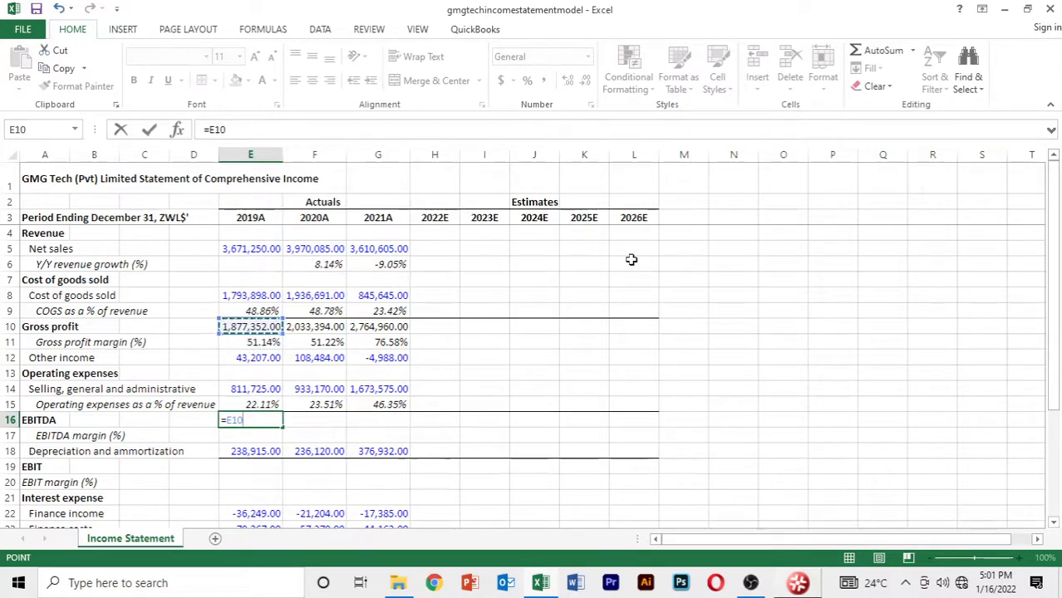
pyautogui.write('+')
pyautogui.press('Down')
pyautogui.press('Up')
pyautogui.press('Up')
pyautogui.press('Up')
pyautogui.press('Up')
pyautogui.press('Up')
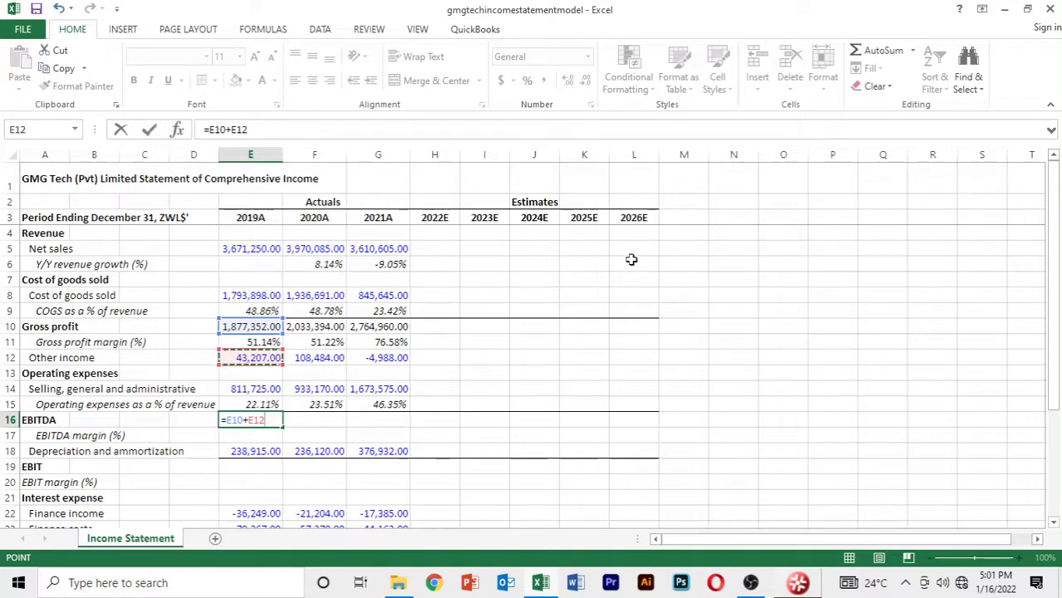
pyautogui.write('-')
pyautogui.press('Up')
pyautogui.press('Up')
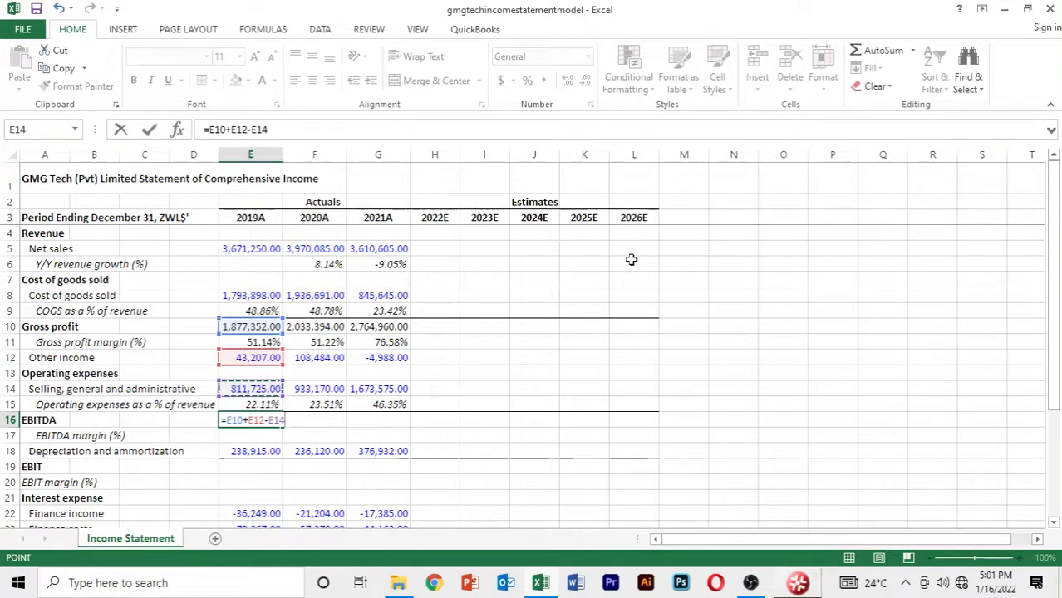
pyautogui.press('Return')
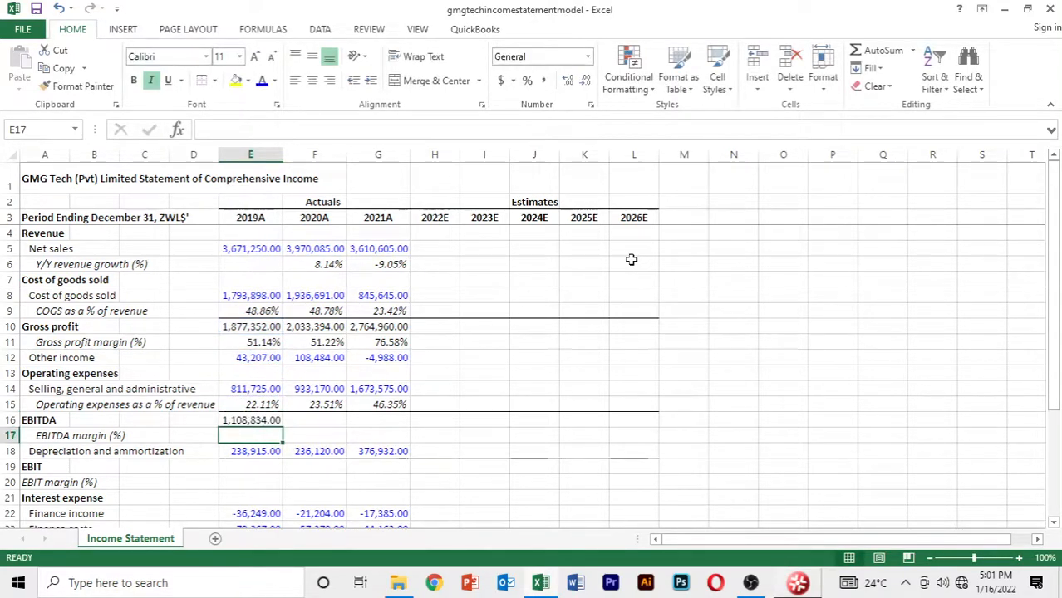
# Fill the 2019A EBITDA formula across to 2020A and 2021A, F16:G16.
pyautogui.press('Up')
pyautogui.hotkey('shift', 'Right')
pyautogui.hotkey('shift', 'Right')
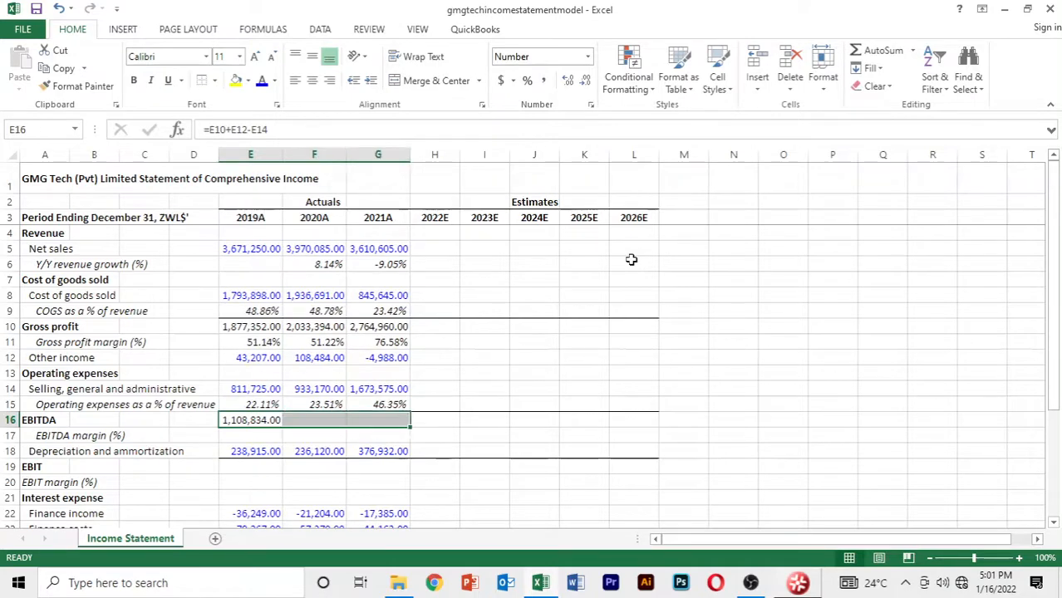
pyautogui.hotkey('ctrl', 'r')
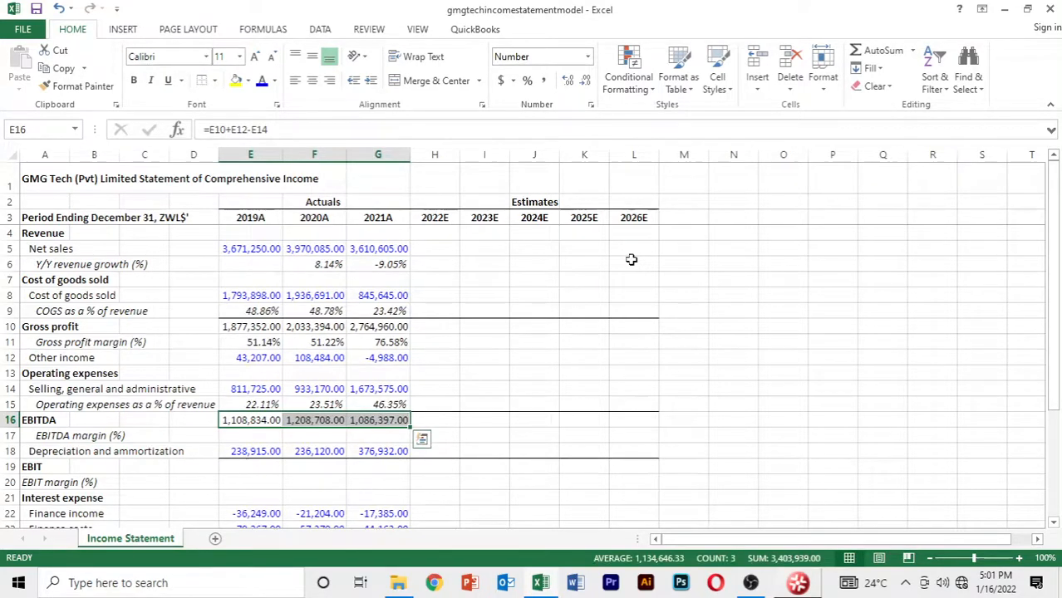
# Look over the remaining income statement lines below EBITDA, down to the Tax rate row.
pyautogui.press('Down')
pyautogui.press('Down')
pyautogui.press('Down')
pyautogui.press('Down')
pyautogui.press('Down')
pyautogui.press('Down')
pyautogui.press('Down')
pyautogui.press('Down')
pyautogui.press('Down')
pyautogui.press('Down')
pyautogui.press('Down')
pyautogui.press('Down')
pyautogui.press('Down')
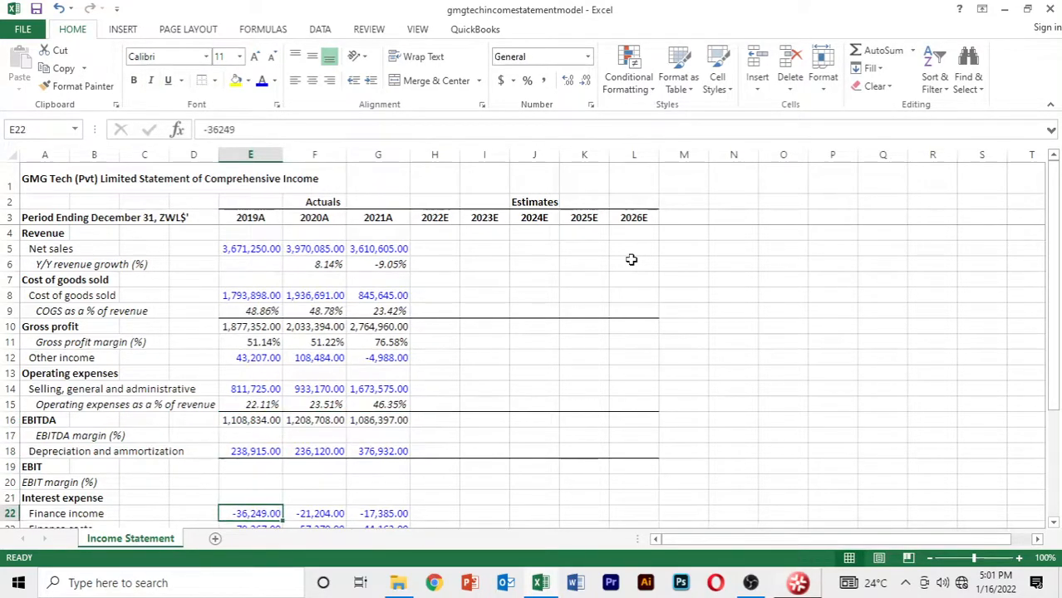
pyautogui.press('Up')
pyautogui.press('Up')
pyautogui.press('Up')
pyautogui.press('Up')
pyautogui.press('Up')
pyautogui.press('Up')
pyautogui.press('Up')
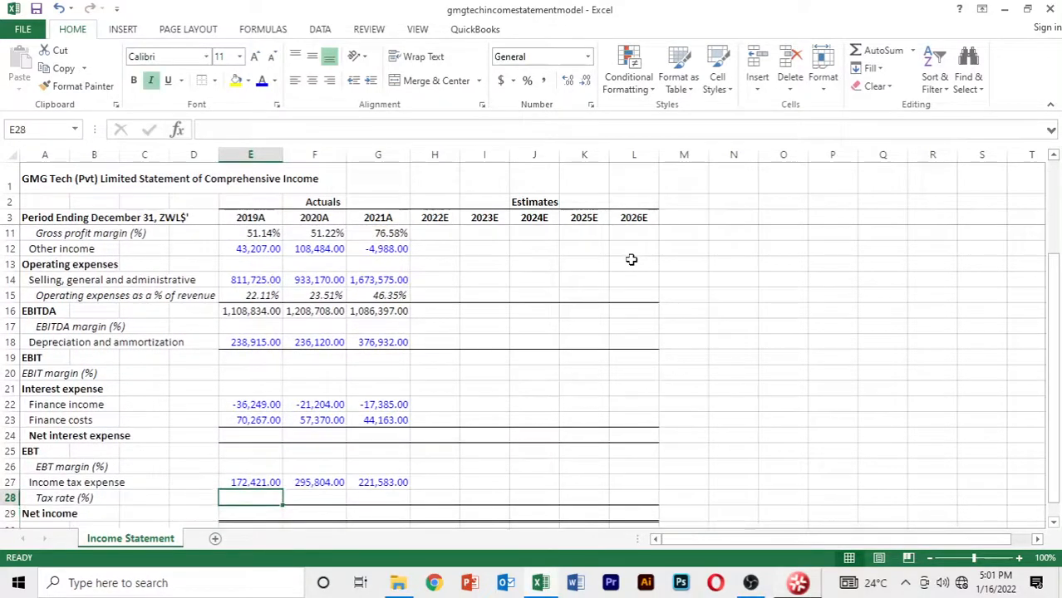
# Calculate the 2019A EBITDA margin in E17 as EBITDA divided by net sales, =E16/E5.
pyautogui.press('Up')
pyautogui.press('Up')
pyautogui.press('Up')
pyautogui.press('Up')
pyautogui.press('Up')
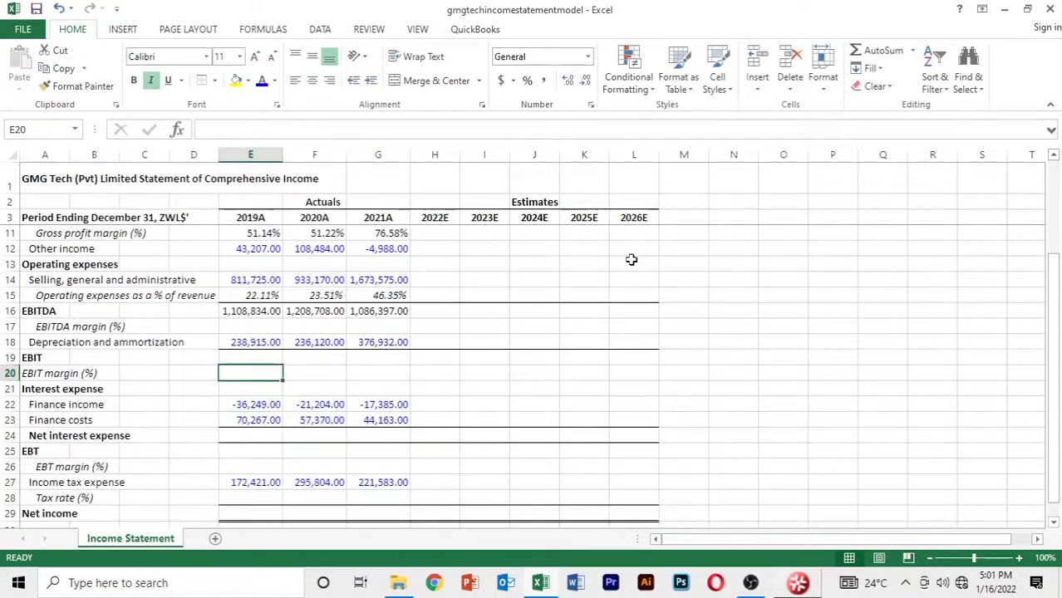
pyautogui.write('=')
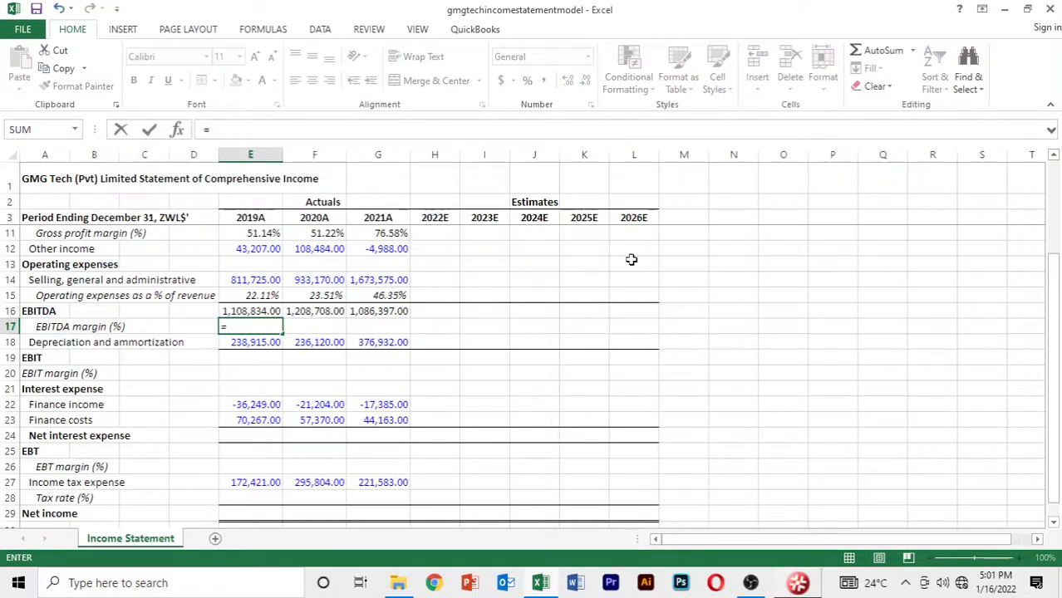
pyautogui.press('Up')
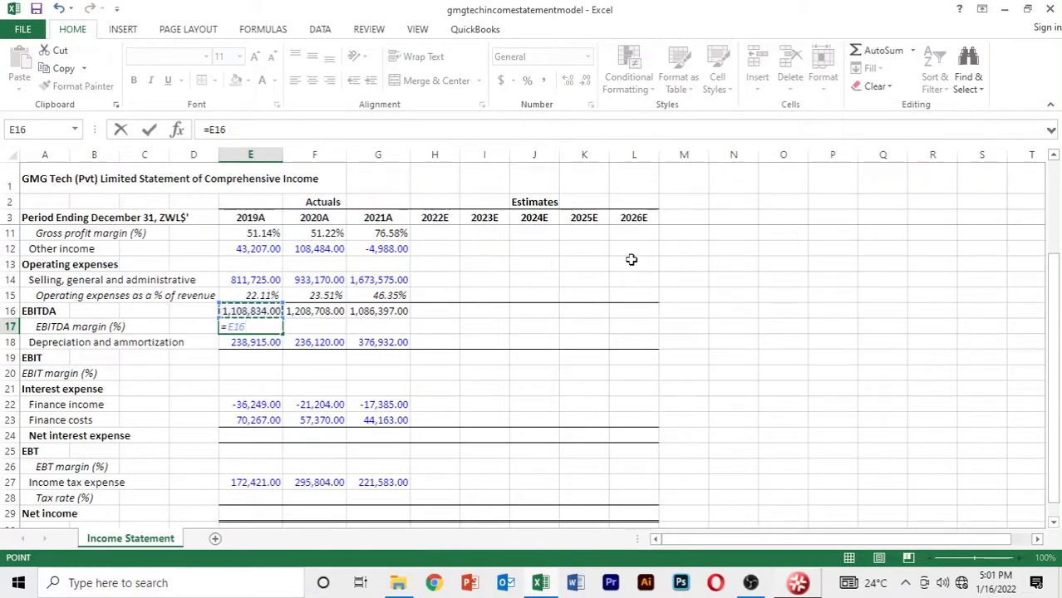
pyautogui.write('/')
pyautogui.press('Up')
pyautogui.press('Up')
pyautogui.press('Up')
pyautogui.press('Up')
pyautogui.press('Up')
pyautogui.press('Up')
pyautogui.press('Up')
pyautogui.press('Up')
pyautogui.press('Up')
pyautogui.press('Up')
pyautogui.press('Up')
pyautogui.press('Up')
pyautogui.press('Up')
pyautogui.press('Up')
pyautogui.press('Up')
pyautogui.press('Up')
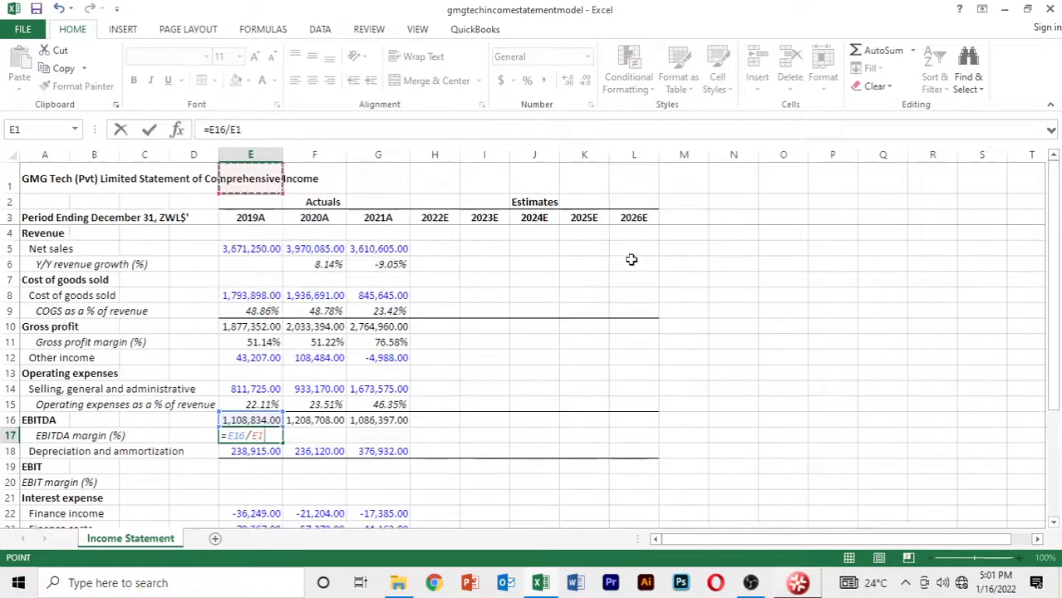
pyautogui.press('Down')
pyautogui.press('Down')
pyautogui.press('Down')
pyautogui.press('Down')
pyautogui.press('Return')
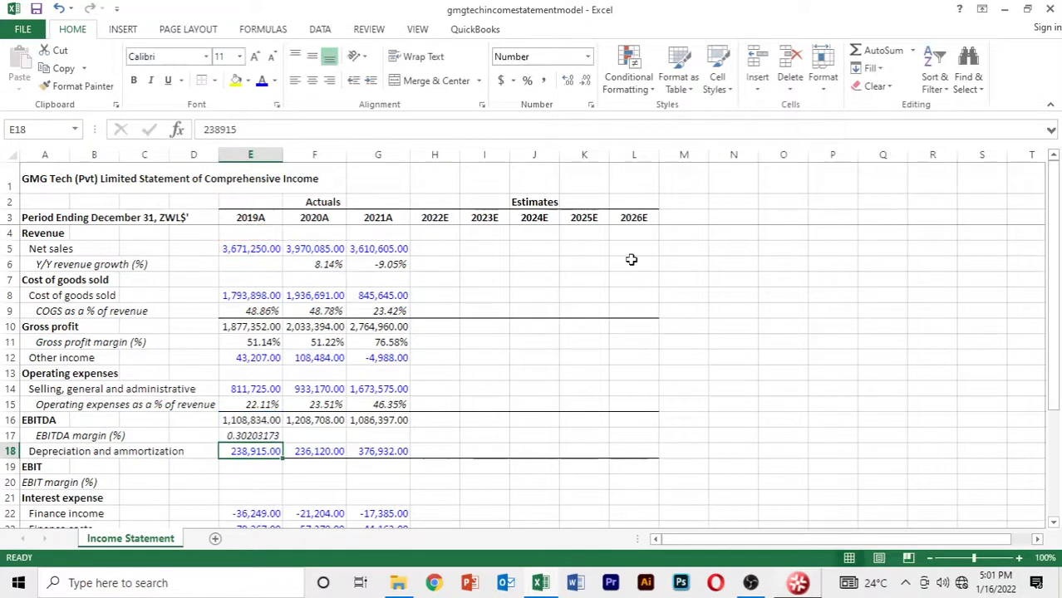
# Fill the EBITDA margin formula across to 2020A and 2021A, F17:G17.
pyautogui.press('Up')
pyautogui.hotkey('shift', 'Right')
pyautogui.hotkey('shift', 'Right')
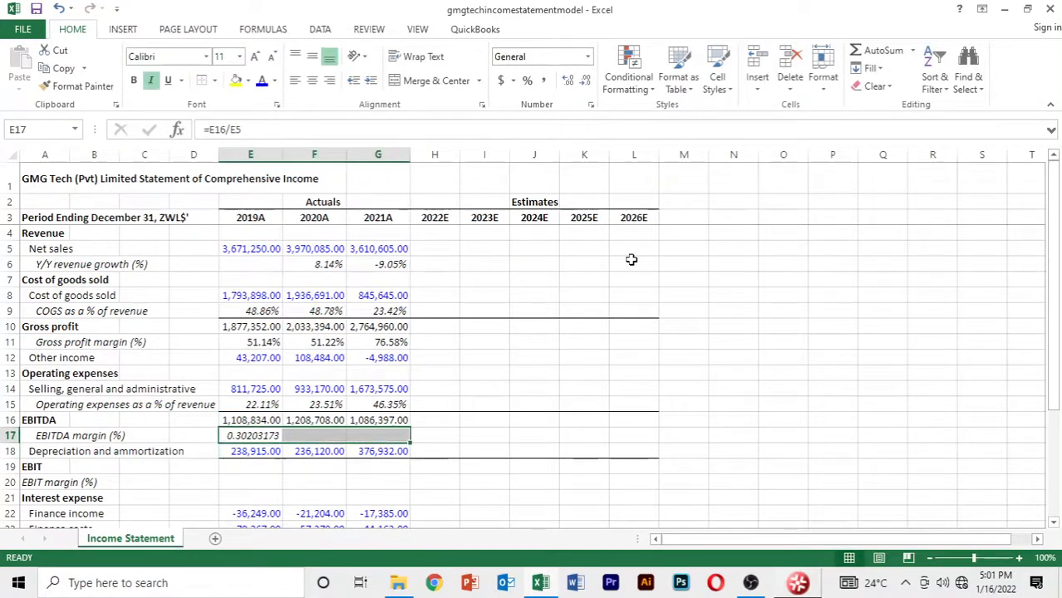
pyautogui.hotkey('ctrl', 'r')
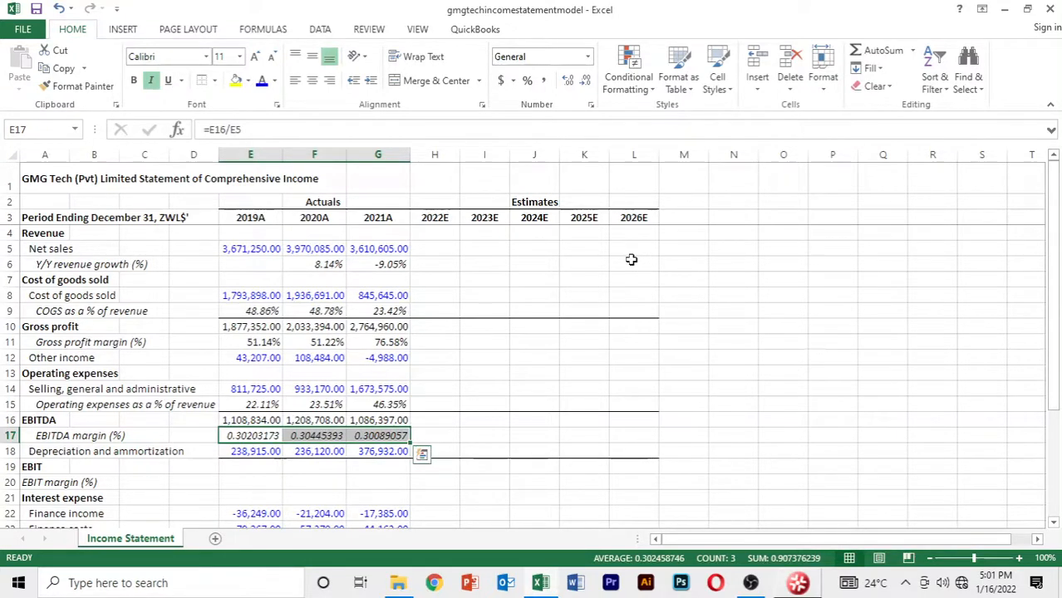
# Format the EBITDA margins in E17:G17 as percentages with two decimal places.
pyautogui.hotkey('ctrl', 'shift', '5')
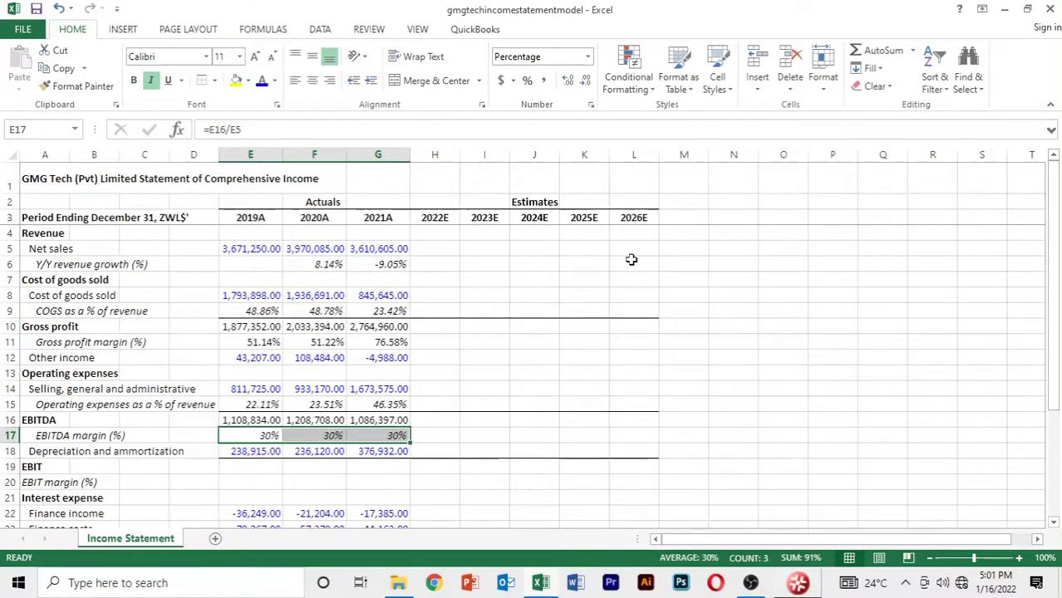
pyautogui.press('alt')
pyautogui.press('h')
pyautogui.press('0')
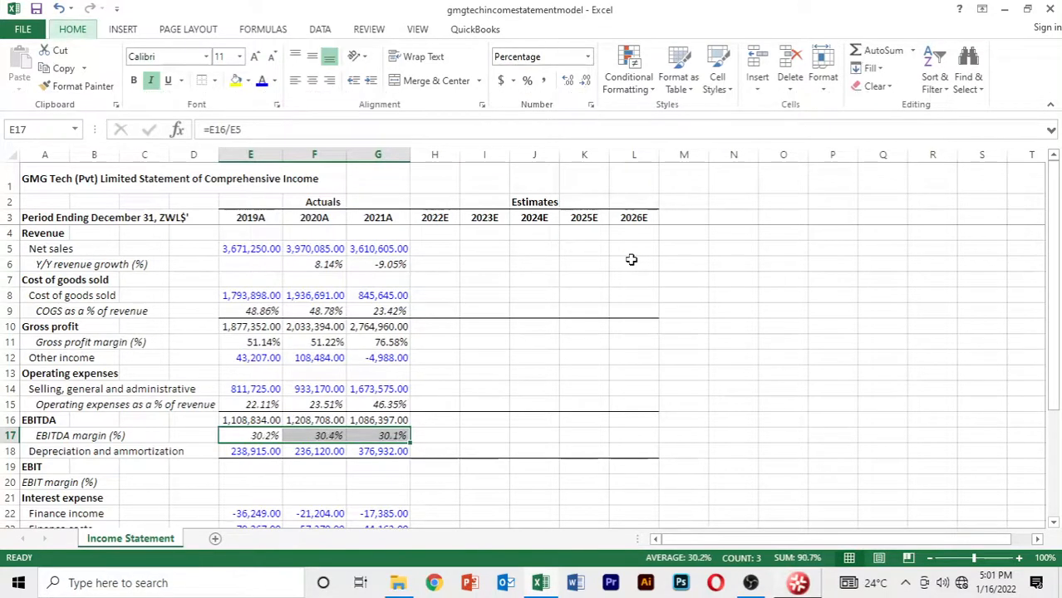
pyautogui.press('alt')
pyautogui.press('h')
pyautogui.press('0')
# Calculate the 2019A EBIT in E19 as EBITDA minus depreciation and amortization, =E16-E18.
pyautogui.press('Down')
pyautogui.press('Down')
pyautogui.press('Down')
pyautogui.press('Down')
pyautogui.press('Down')
pyautogui.press('Down')
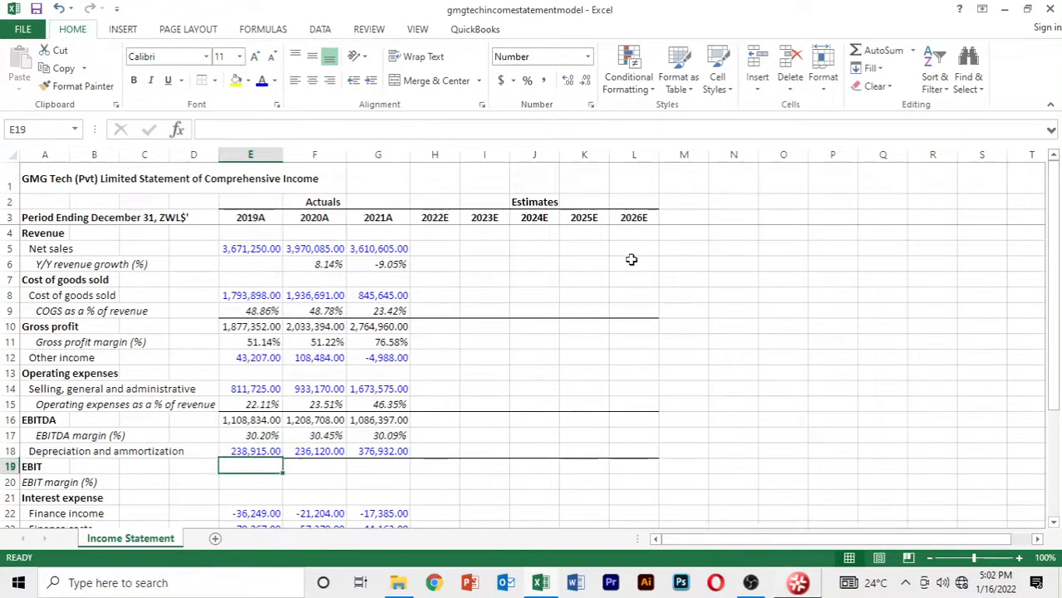
pyautogui.press('Down')
pyautogui.press('Up')
pyautogui.press('Up')
pyautogui.press('Up')
pyautogui.press('Up')
pyautogui.press('Up')
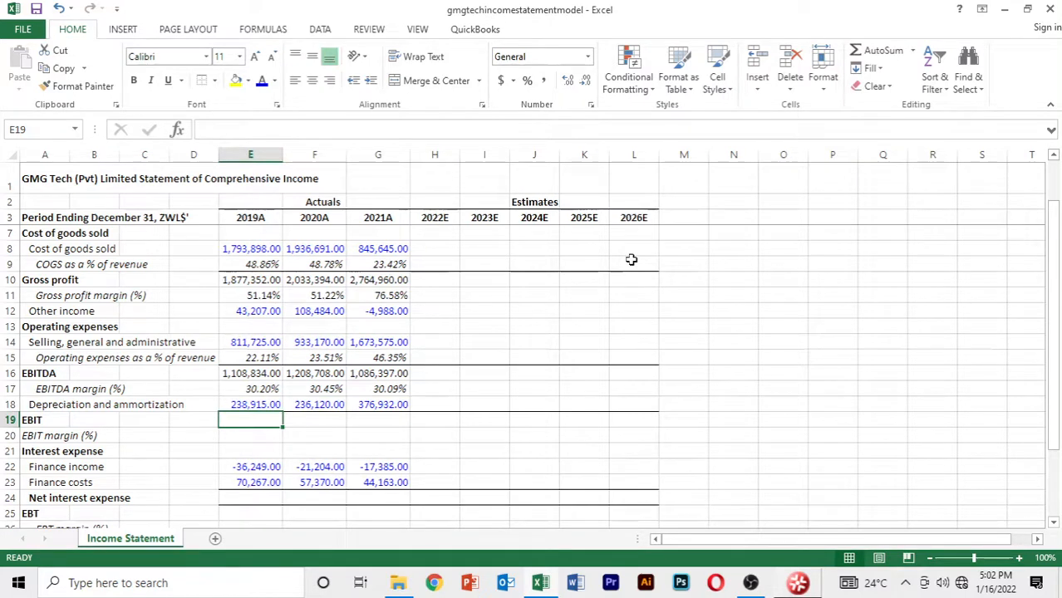
pyautogui.write('=')
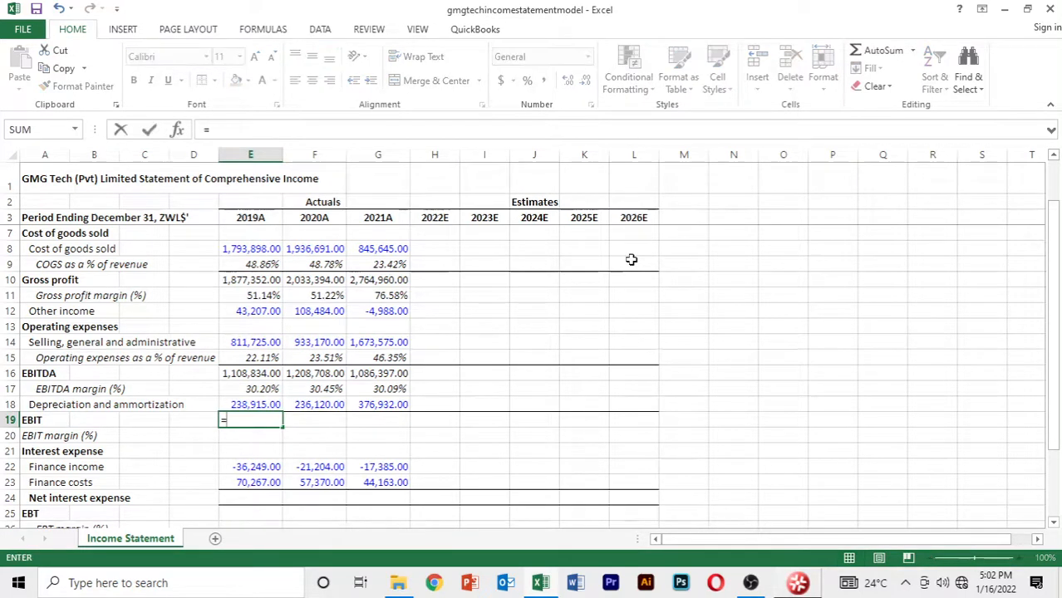
pyautogui.press('Up')
pyautogui.press('Up')
pyautogui.press('Up')
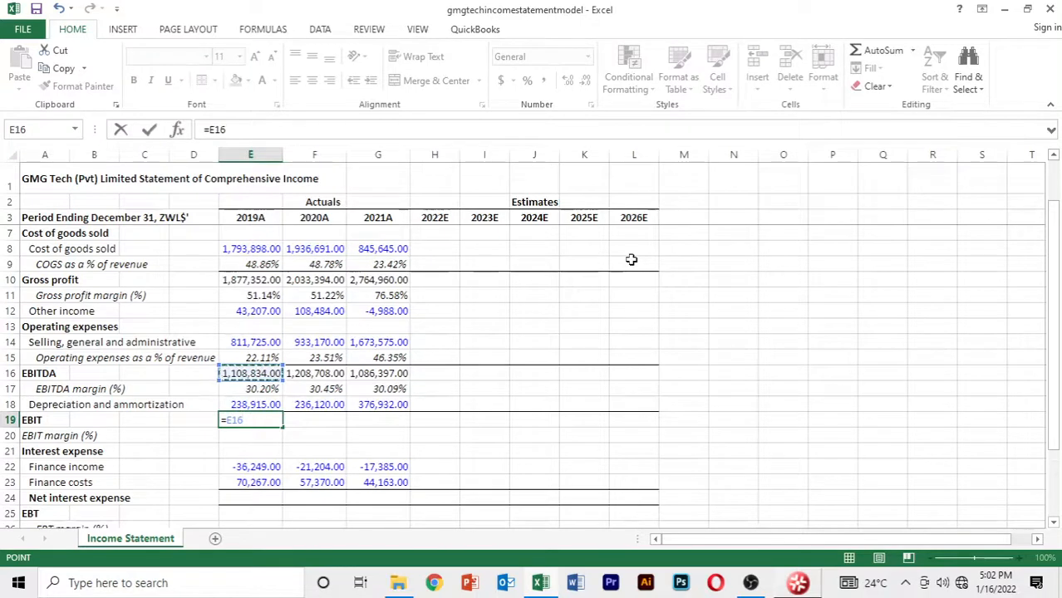
pyautogui.write('-')
pyautogui.press('Up')
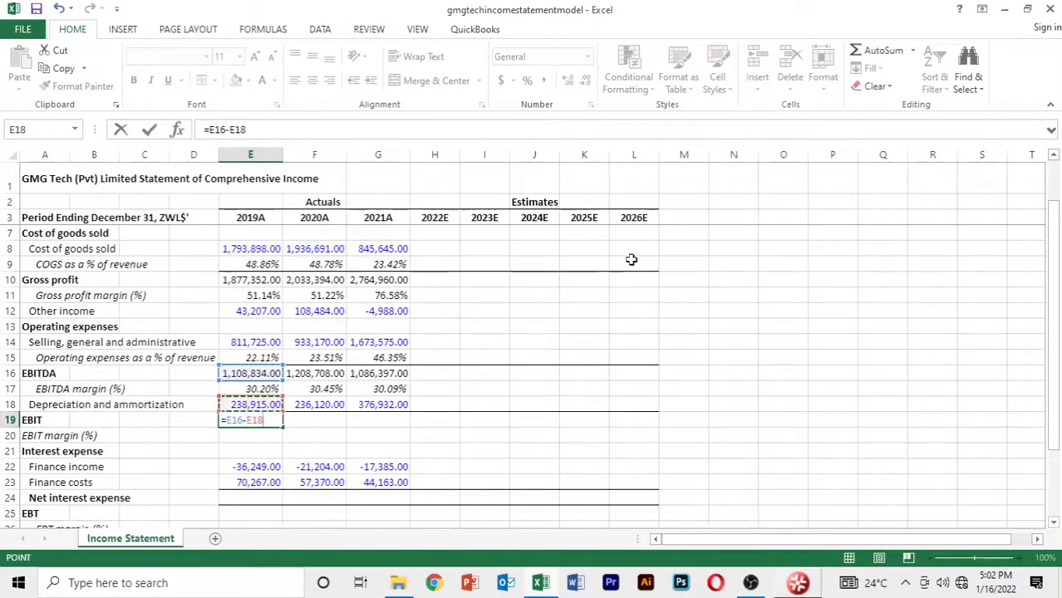
pyautogui.press('Return')
# Fill the EBIT formula across to 2020A and 2021A, F19:G19.
pyautogui.press('Up')
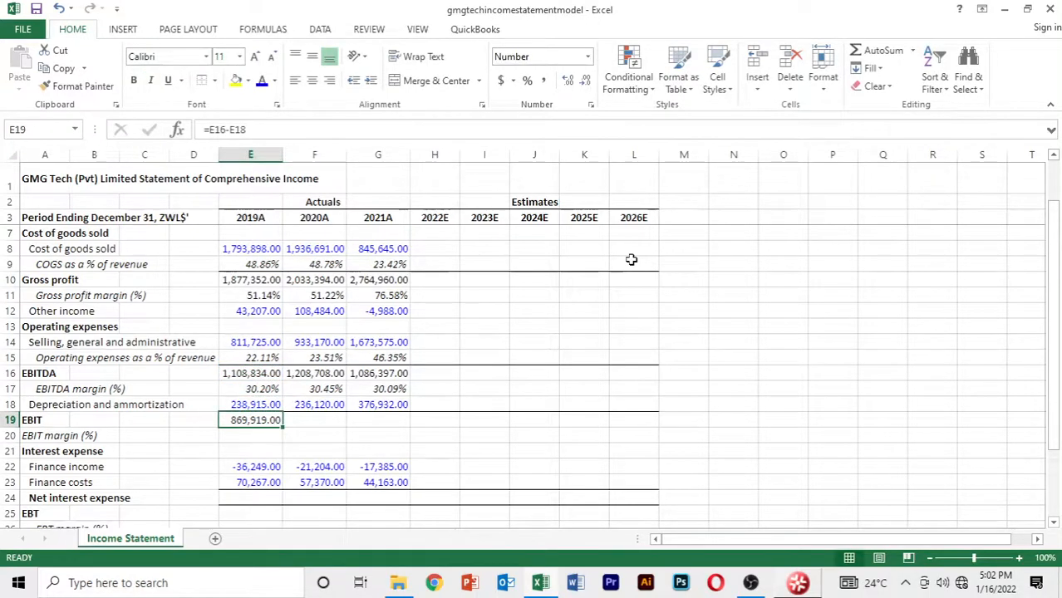
pyautogui.hotkey('shift', 'Right')
pyautogui.hotkey('shift', 'Right')
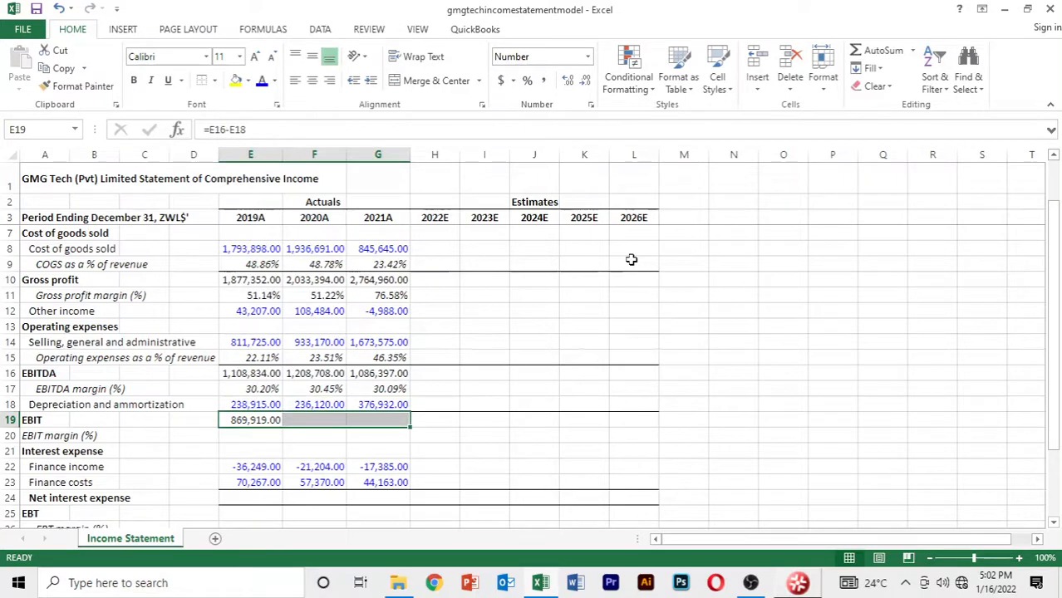
pyautogui.hotkey('ctrl', 'r')
# Calculate the 2019A EBIT margin in E20 as EBIT divided by net sales, =E19/E5.
pyautogui.press('Down')
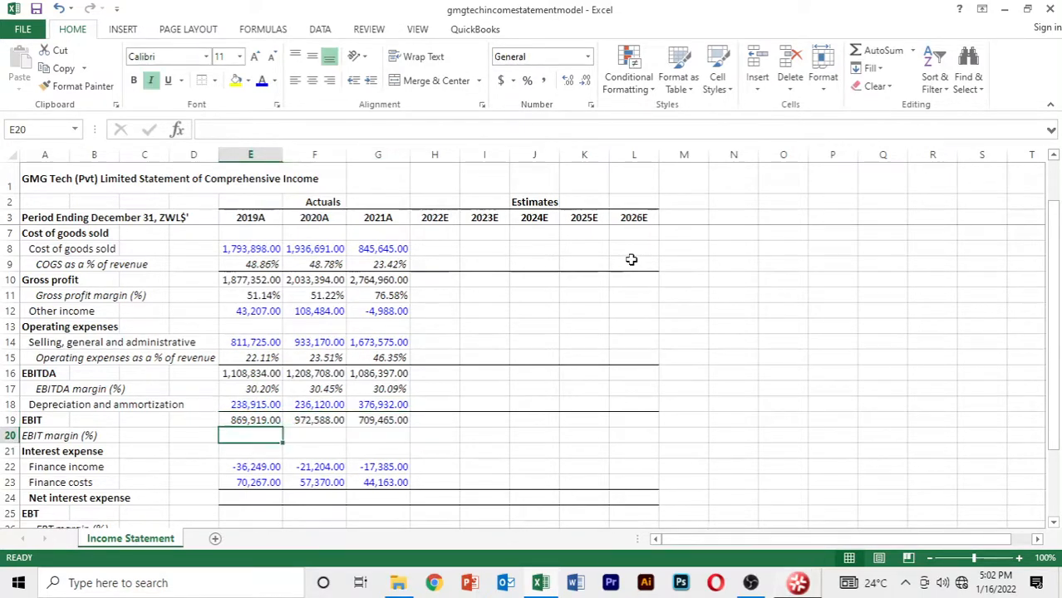
pyautogui.write('=')
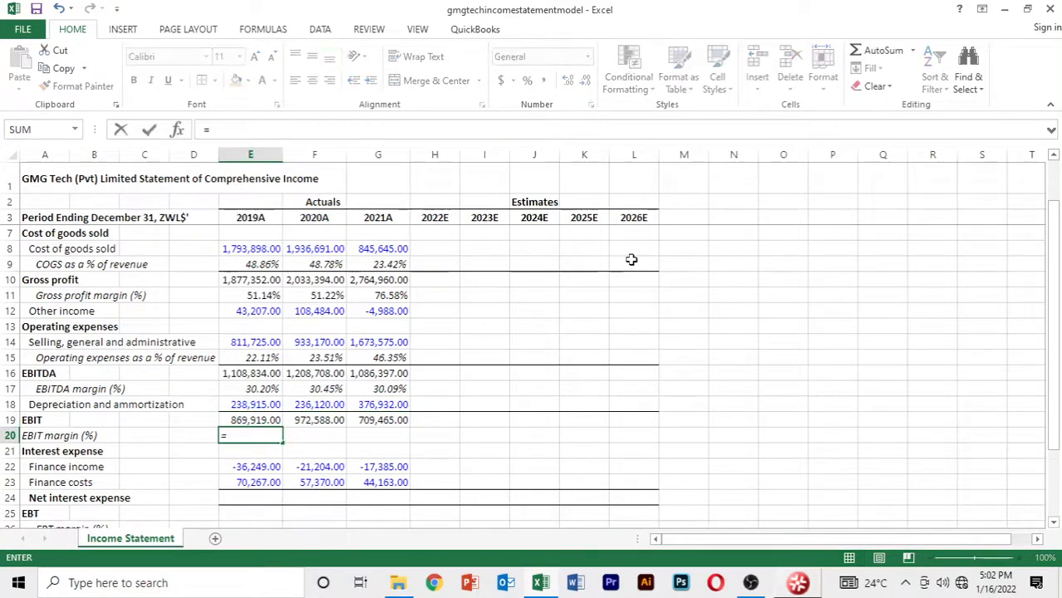
pyautogui.press('Up')
pyautogui.write('/')
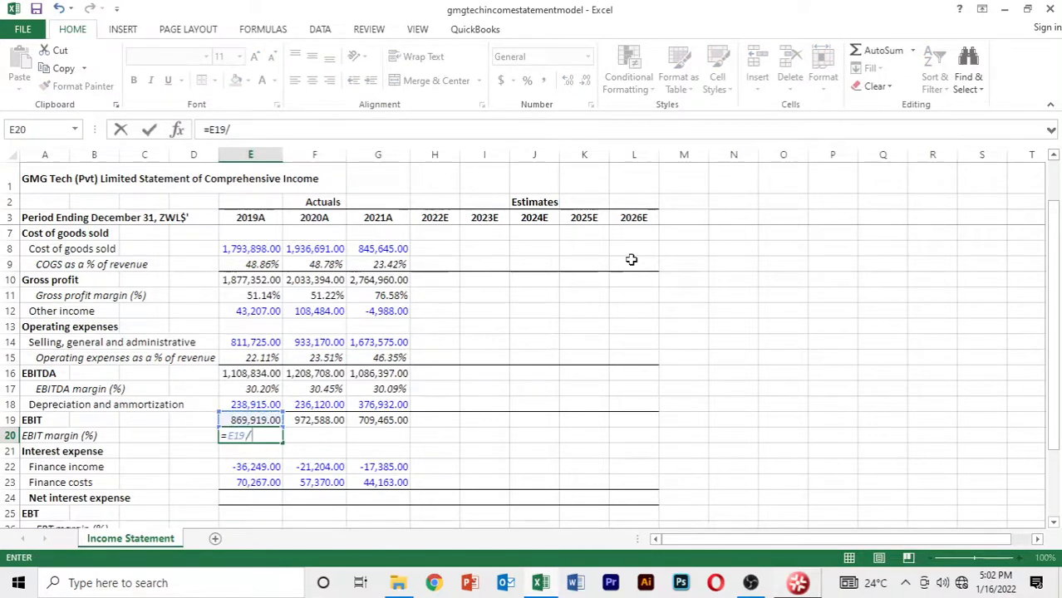
pyautogui.press('Up')
pyautogui.press('Up')
pyautogui.press('Up')
pyautogui.press('Up')
pyautogui.press('Up')
pyautogui.press('Up')
pyautogui.press('Up')
pyautogui.press('Up')
pyautogui.press('Up')
pyautogui.press('Up')
pyautogui.press('Up')
pyautogui.press('Up')
pyautogui.press('Up')
pyautogui.press('Up')
pyautogui.press('Up')
pyautogui.press('Up')
pyautogui.press('Up')
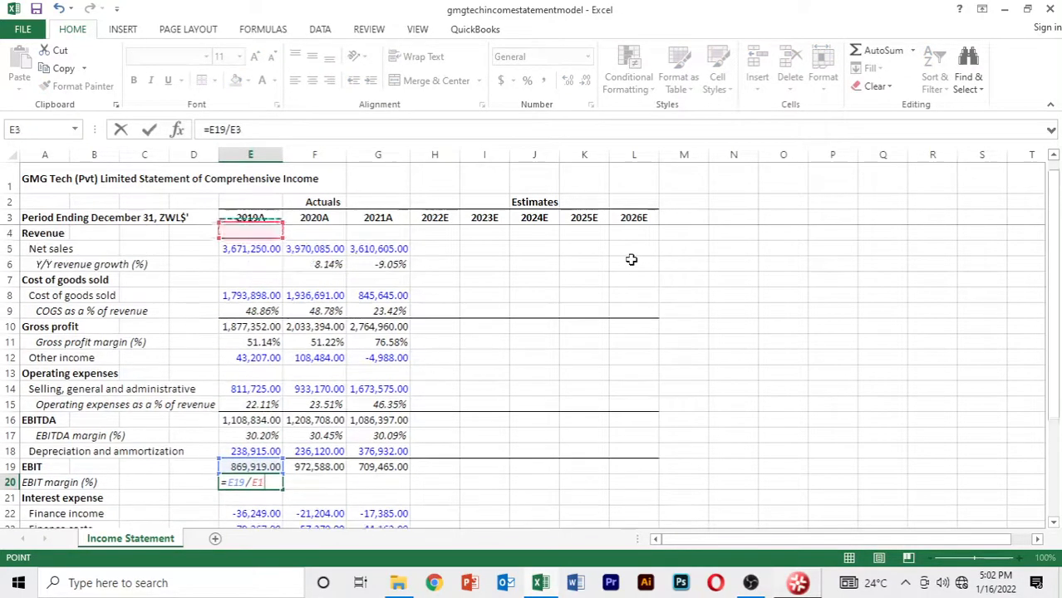
pyautogui.press('Down')
pyautogui.press('Down')
pyautogui.press('Return')
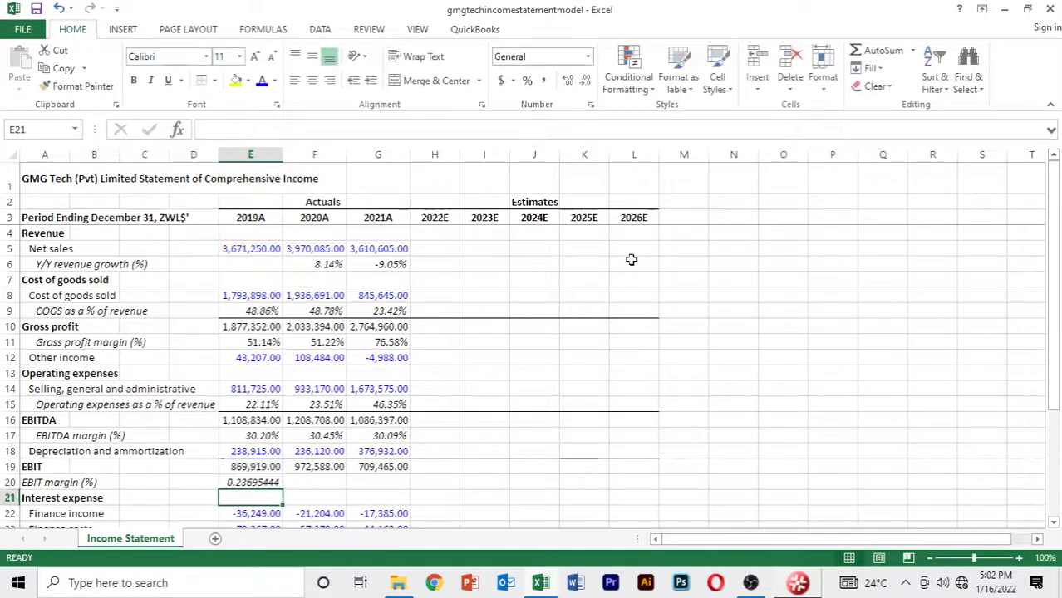
# Fill the EBIT margin formula across to 2020A and 2021A, F20:G20.
pyautogui.press('Up')
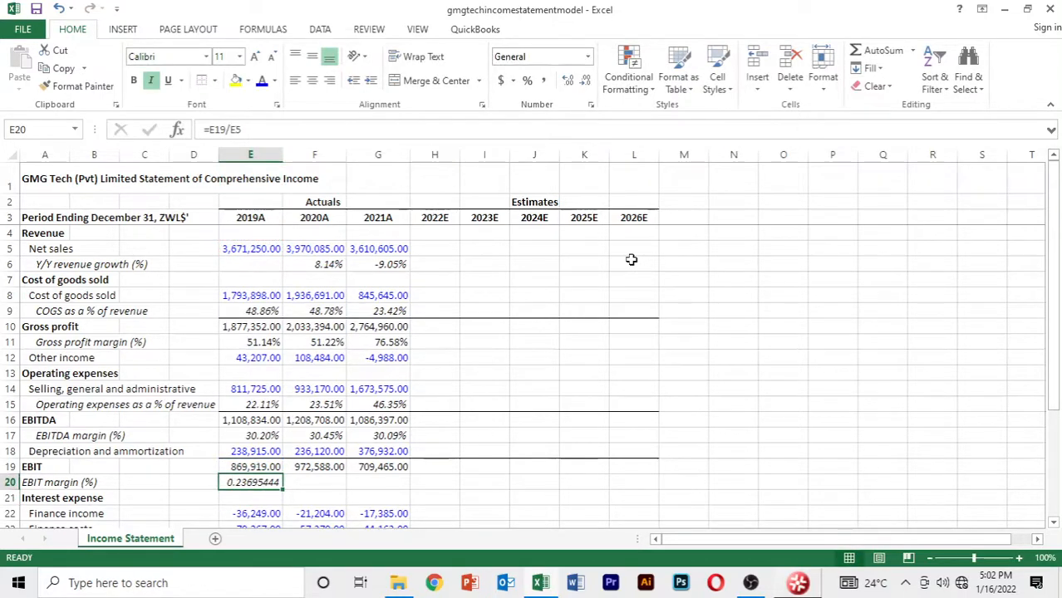
pyautogui.hotkey('shift', 'Right')
pyautogui.hotkey('shift', 'Right')
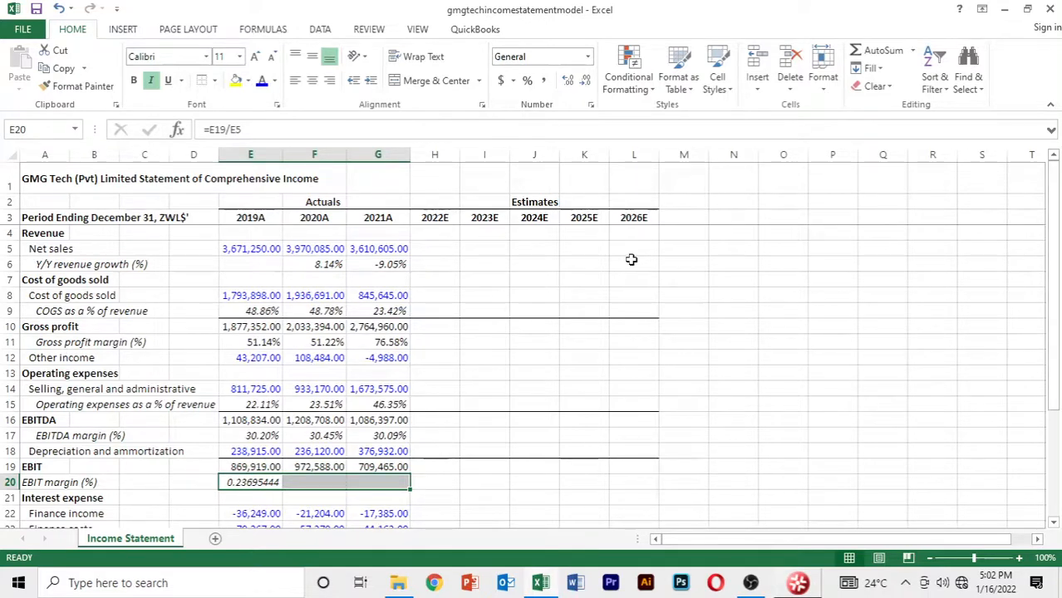
pyautogui.hotkey('ctrl', 'r')
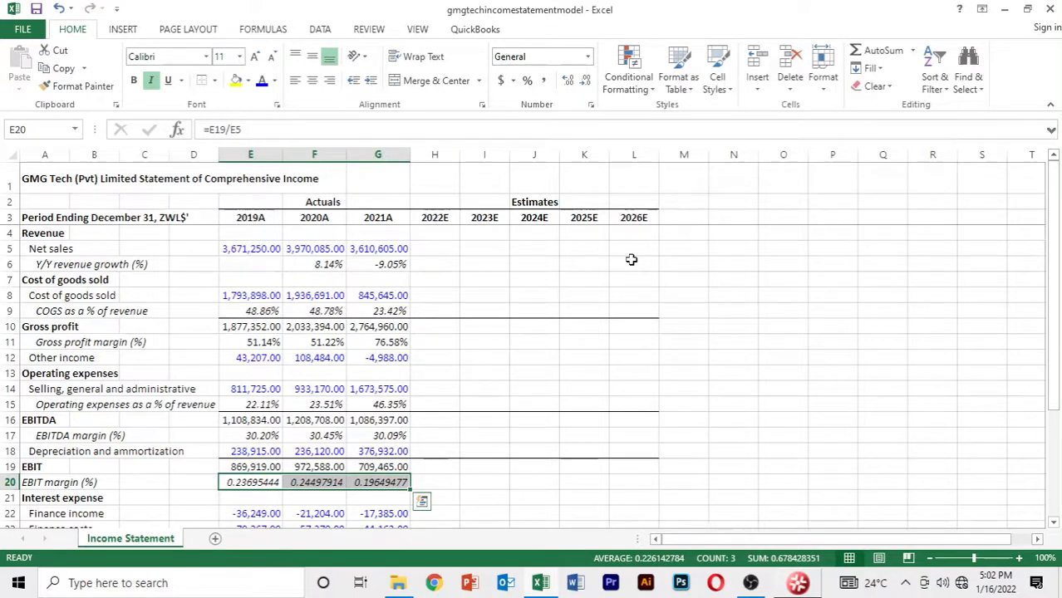
# Format the EBIT margins in E20:G20 as percentages with two decimal places.
pyautogui.press('alt')
pyautogui.press('h')
pyautogui.press('p')
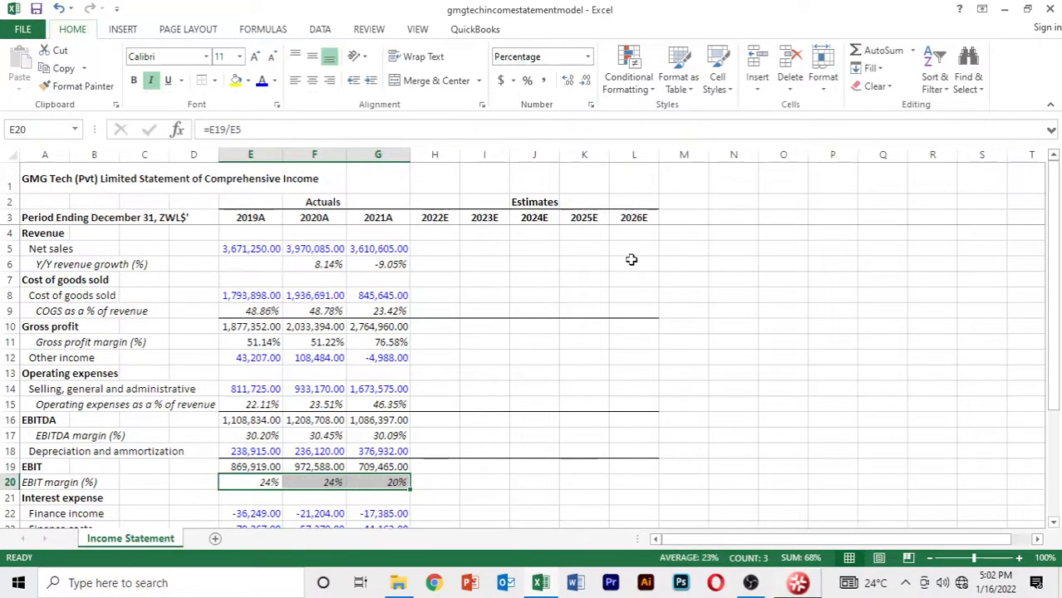
pyautogui.press('alt')
pyautogui.press('h')
pyautogui.press('0')
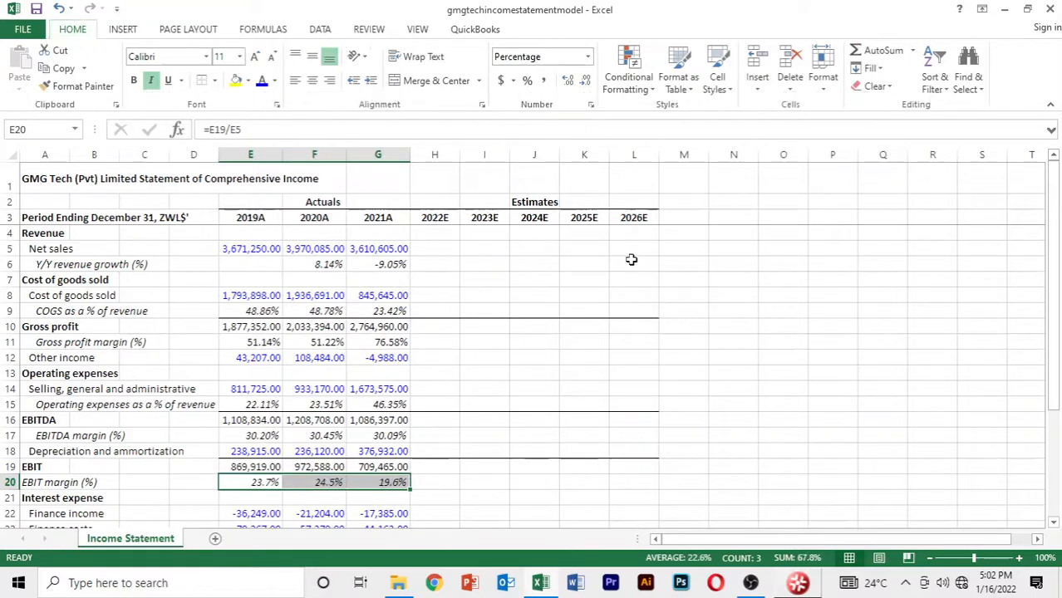
pyautogui.press('alt')
pyautogui.press('h')
pyautogui.press('0')
# Examine the interest expense section, comparing the 2019A finance income and finance costs with the empty Net interest expense row.
pyautogui.press('Down')
pyautogui.press('Down')
pyautogui.press('Down')
pyautogui.press('Down')
pyautogui.press('Down')
pyautogui.press('Down')
pyautogui.press('Down')
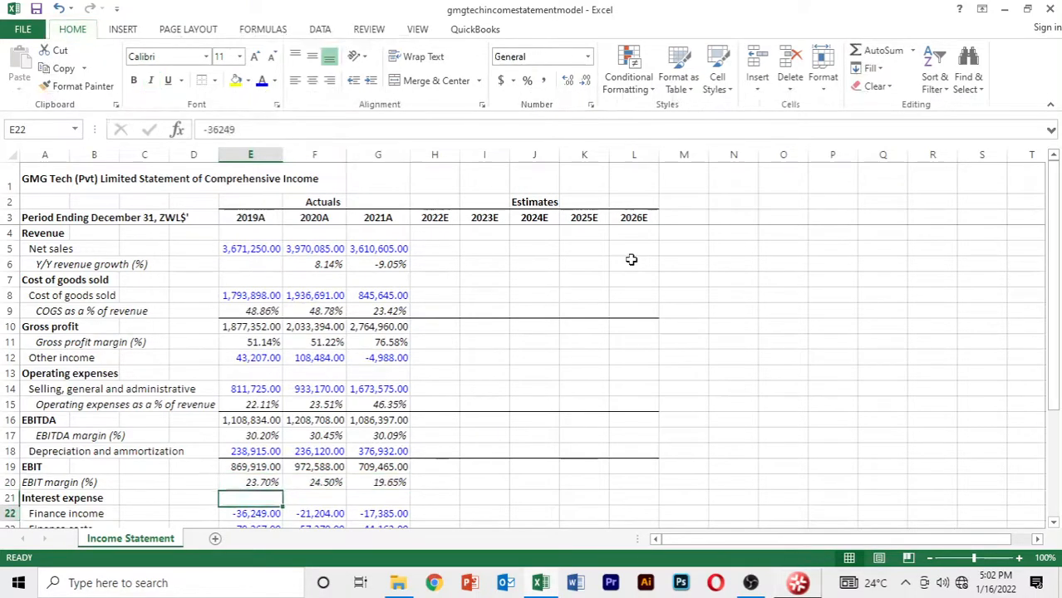
pyautogui.press('Up')
pyautogui.press('Up')
pyautogui.press('Up')
pyautogui.press('Up')
pyautogui.press('Up')
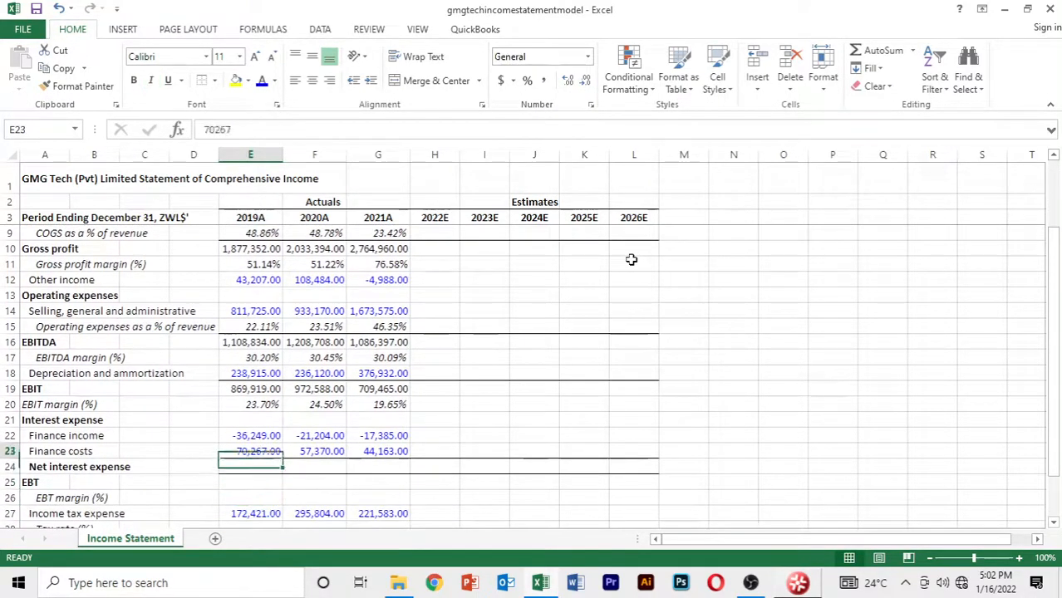
pyautogui.press('Down')
pyautogui.press('Down')
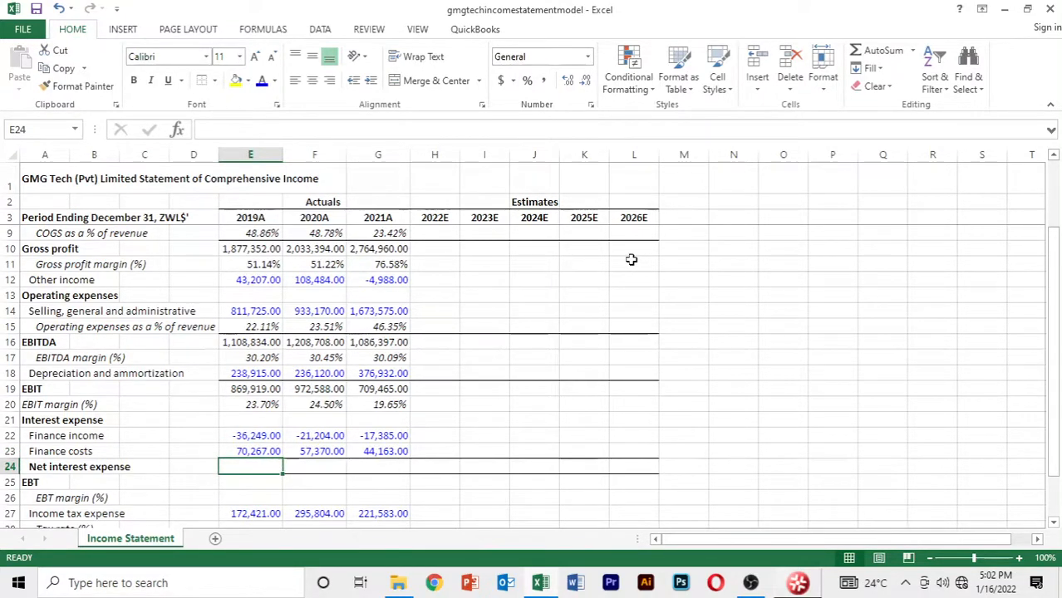
pyautogui.press('Up')
pyautogui.press('Up')
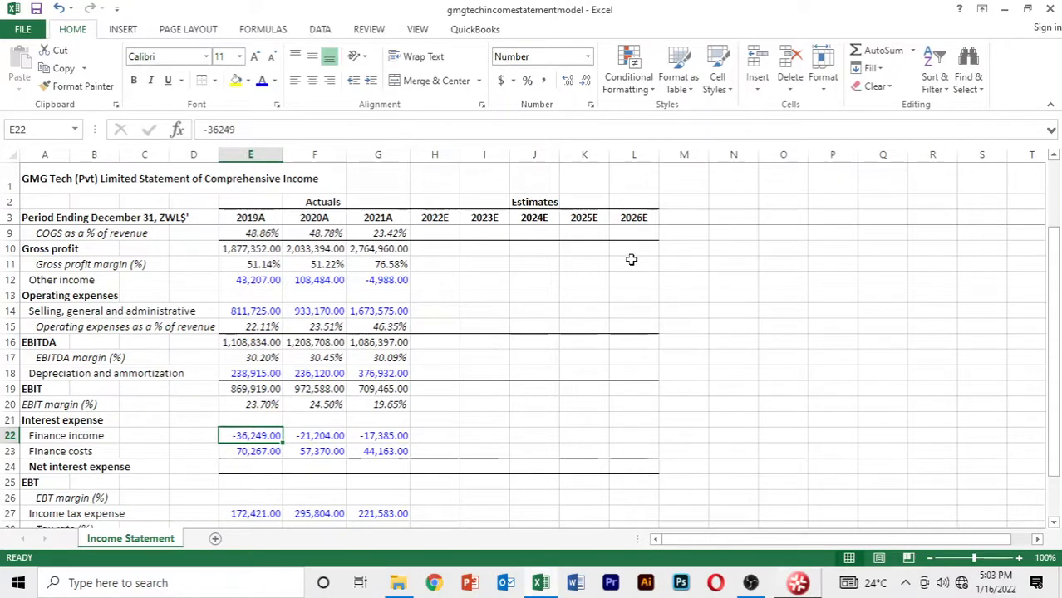
pyautogui.press('Down')
pyautogui.press('Down')
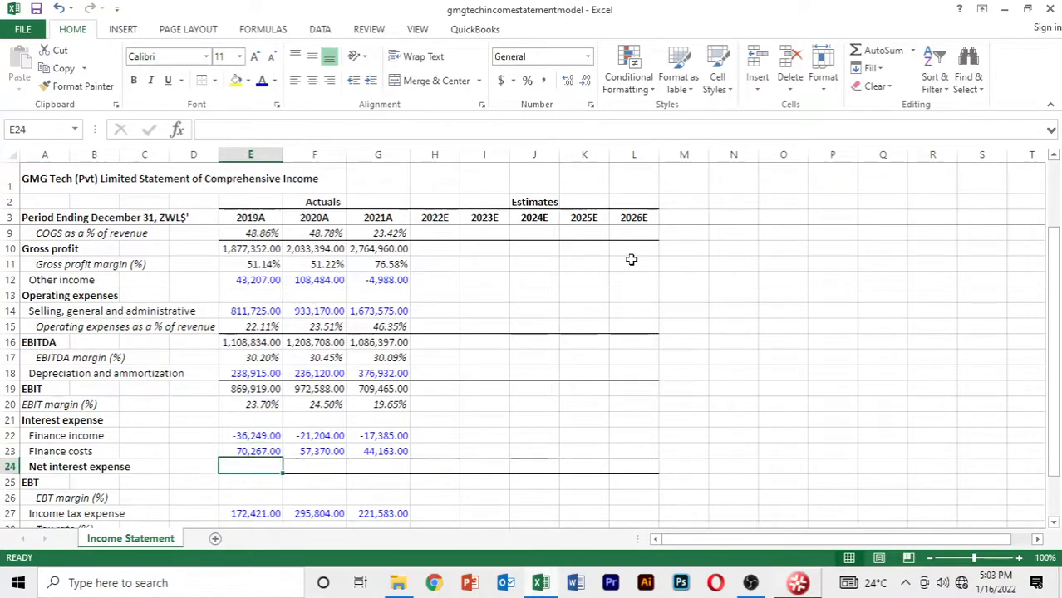
pyautogui.press('Down')
pyautogui.press('Up')
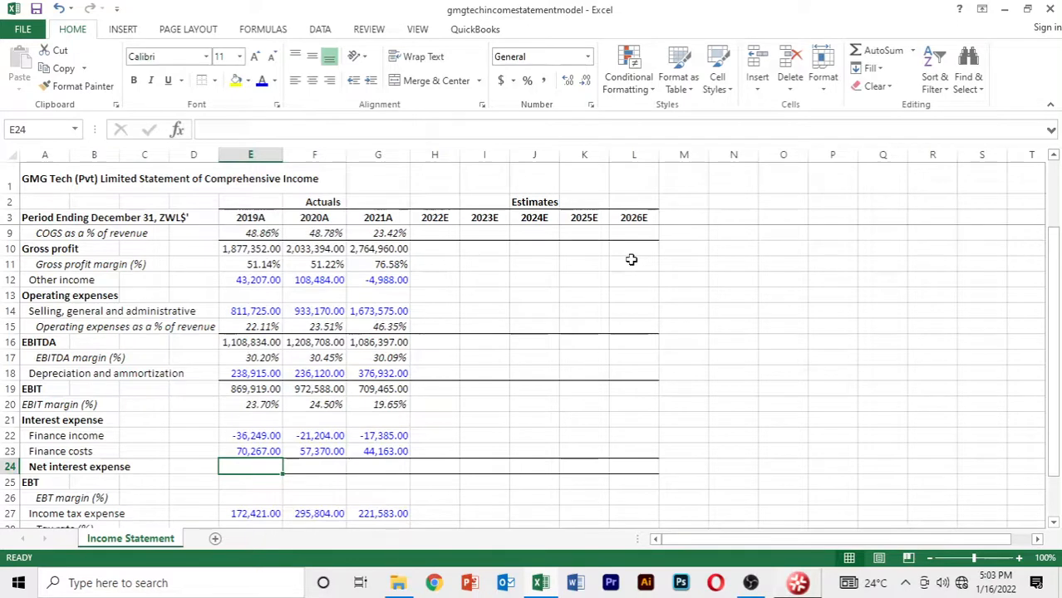
# Calculate the 2019A net interest expense in E24 as the sum of finance income and finance costs, =SUM(E22:E23).
pyautogui.press('Down')
pyautogui.press('Up')
pyautogui.press('Up')
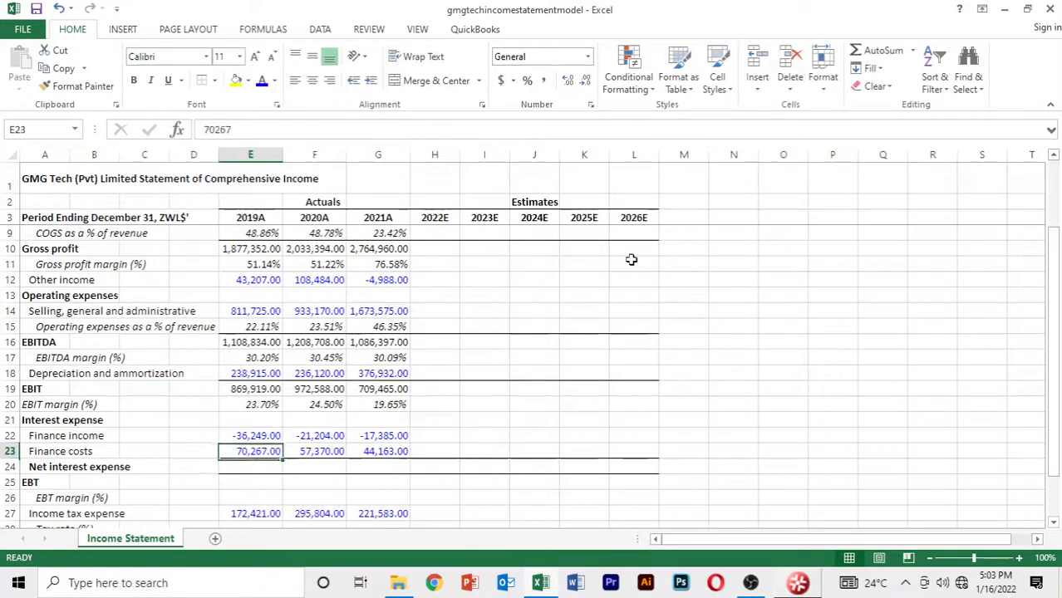
pyautogui.press('Down')
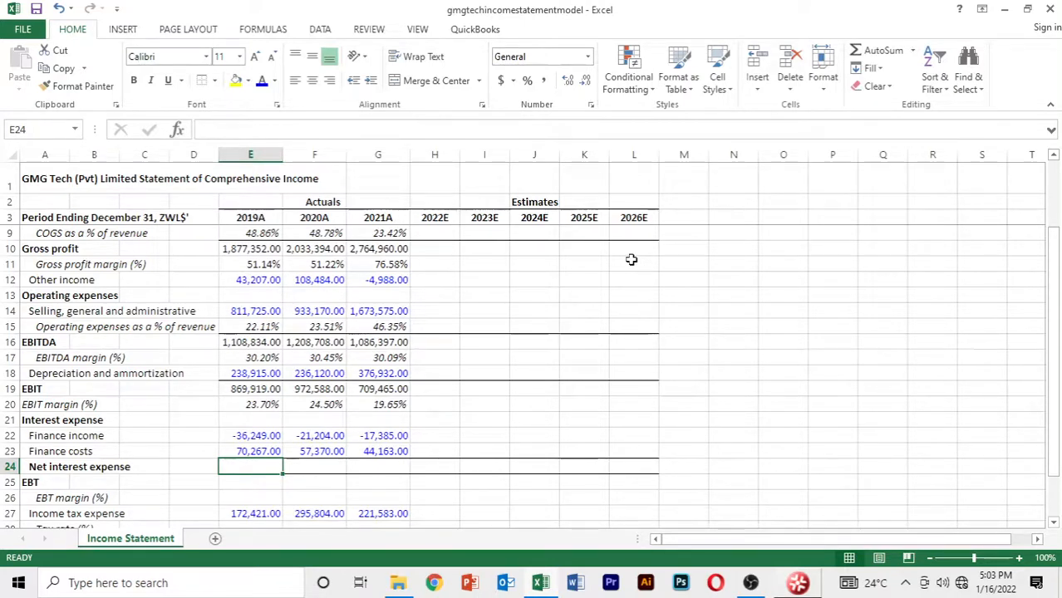
pyautogui.hotkey('alt', '=')
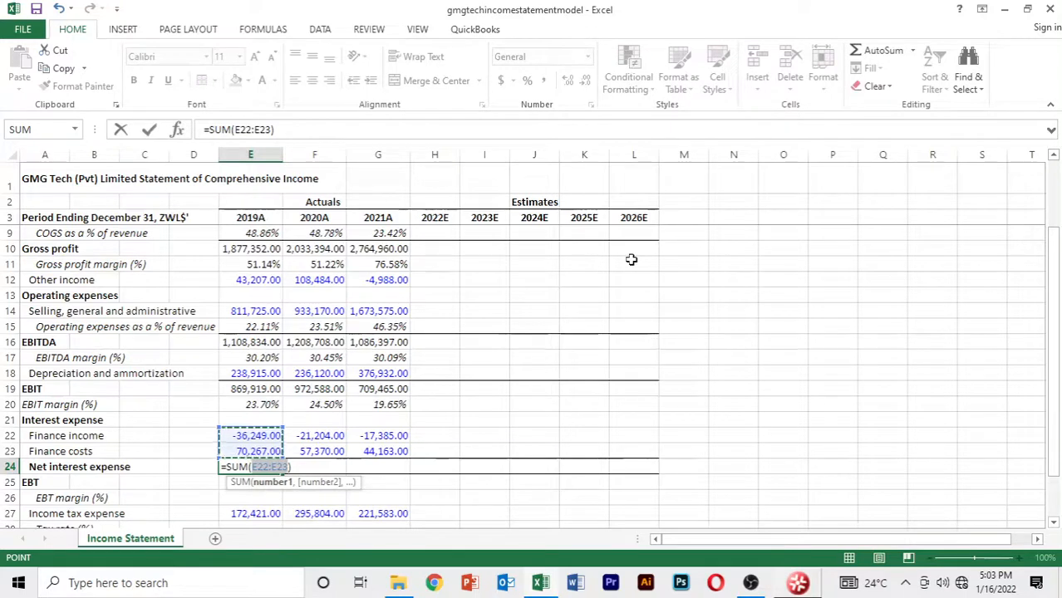
pyautogui.press('Return')
pyautogui.press('Up')
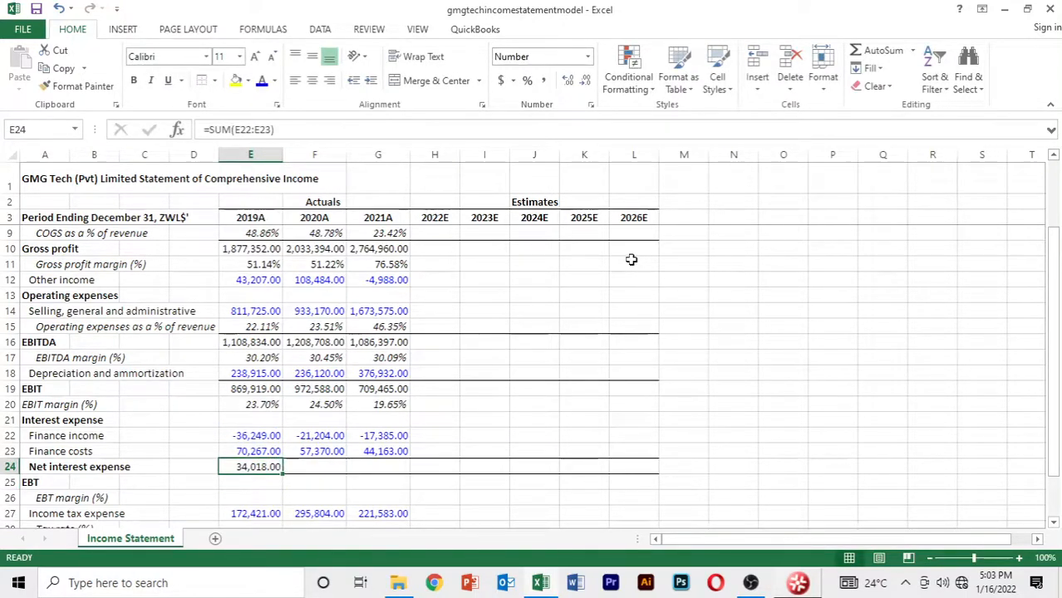
# Fill the net interest expense formula across from 2019A to 2020A and 2021A.
pyautogui.hotkey('shift', 'Right')
pyautogui.hotkey('shift', 'Right')
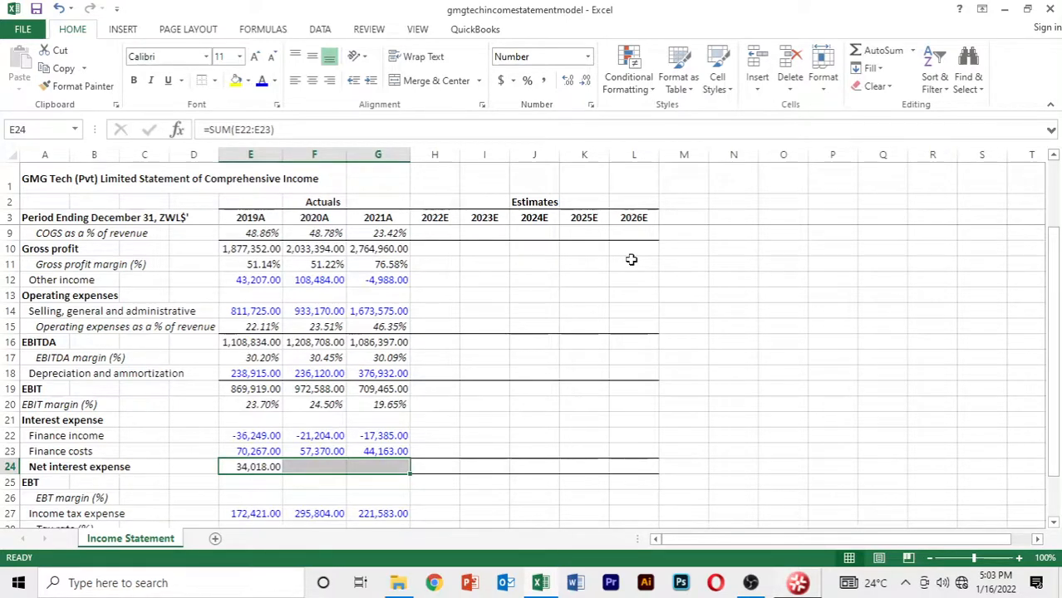
pyautogui.hotkey('ctrl', 'r')
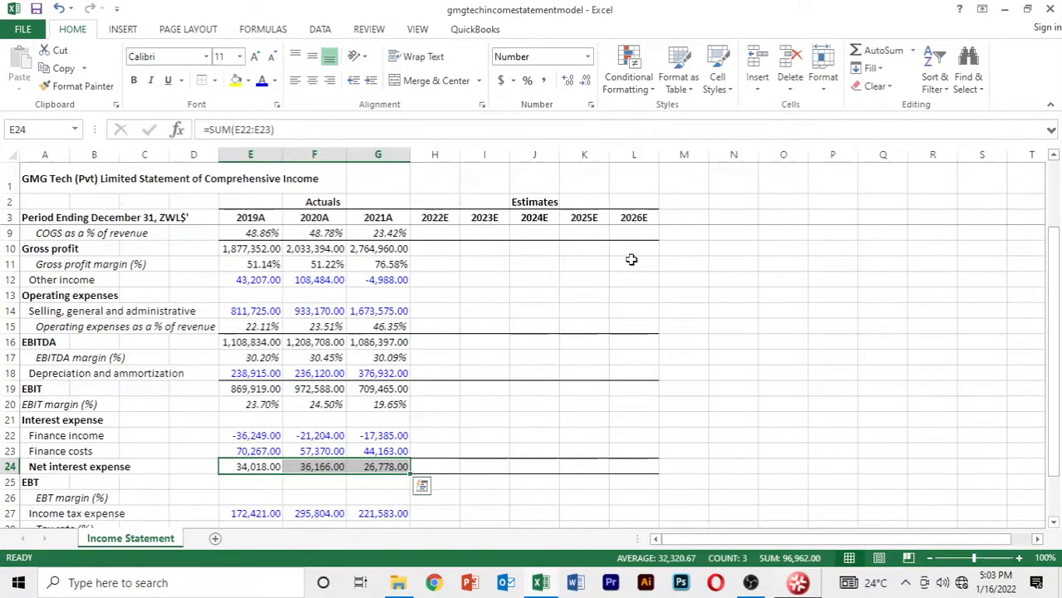
# Calculate 2019A EBT in E25 as EBIT minus net interest expense, using =E19-E24.
pyautogui.press('Down')
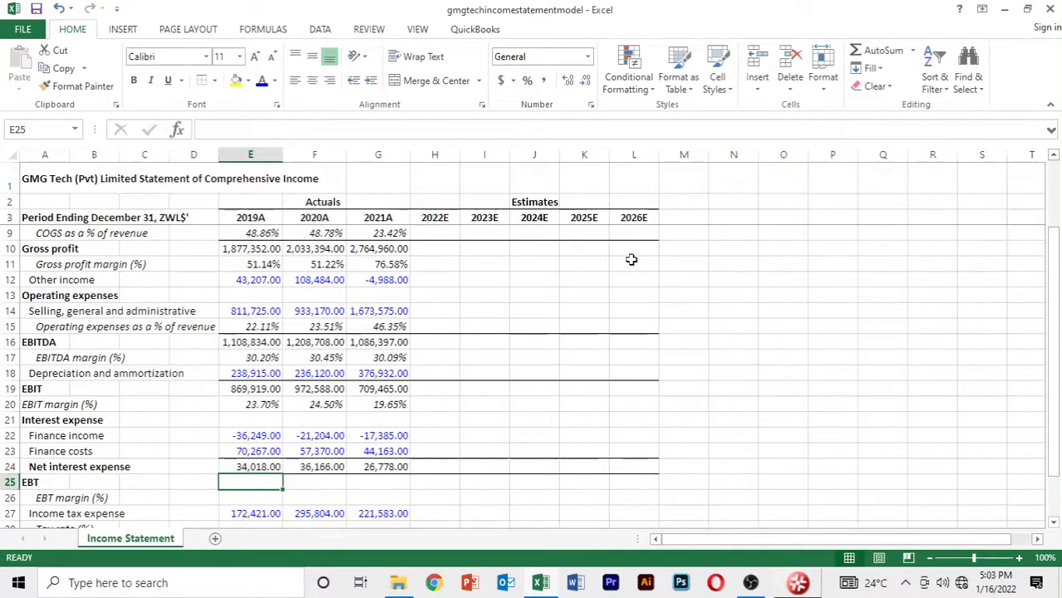
pyautogui.write('=')
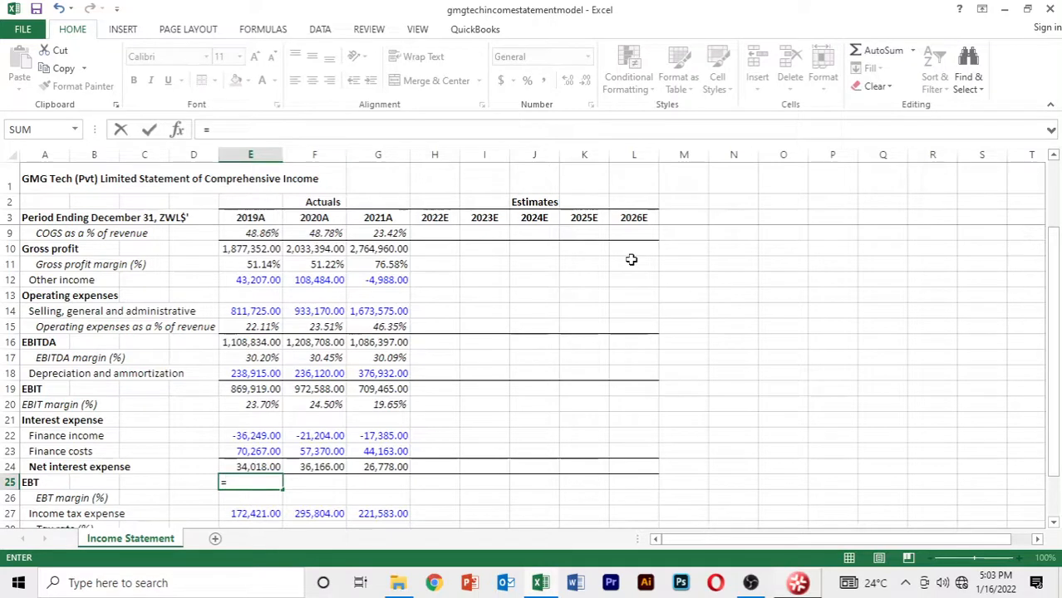
pyautogui.press('Up')
pyautogui.press('Up')
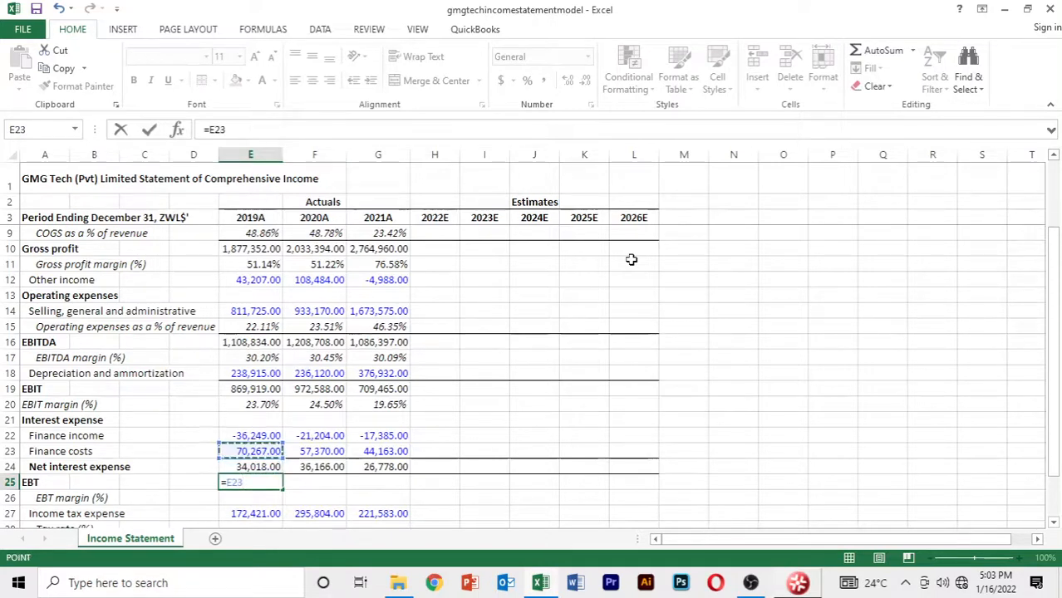
pyautogui.press('Up')
pyautogui.press('Up')
pyautogui.press('Up')
pyautogui.press('Up')
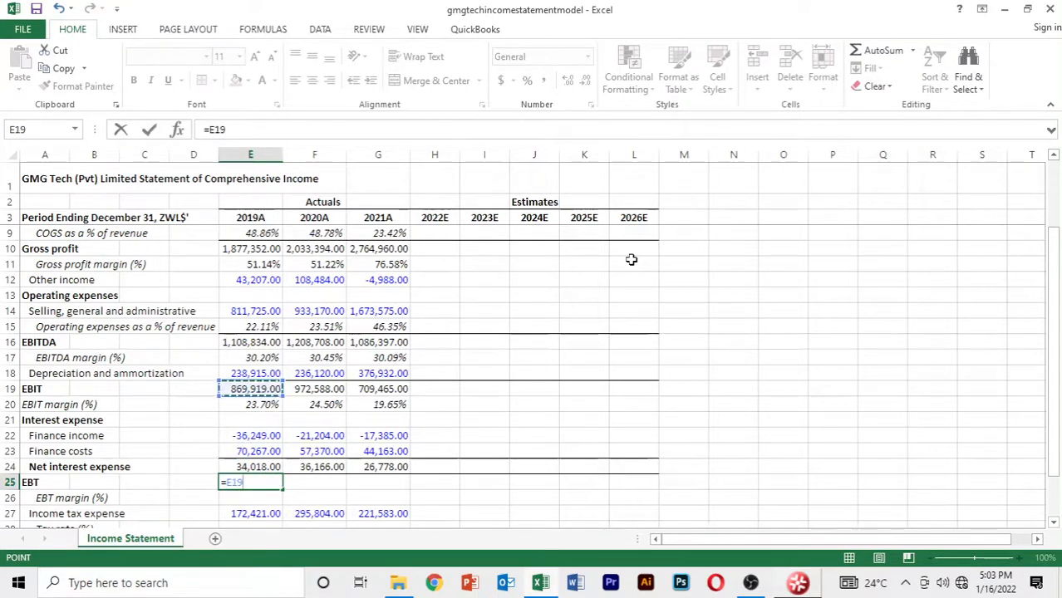
pyautogui.write('-')
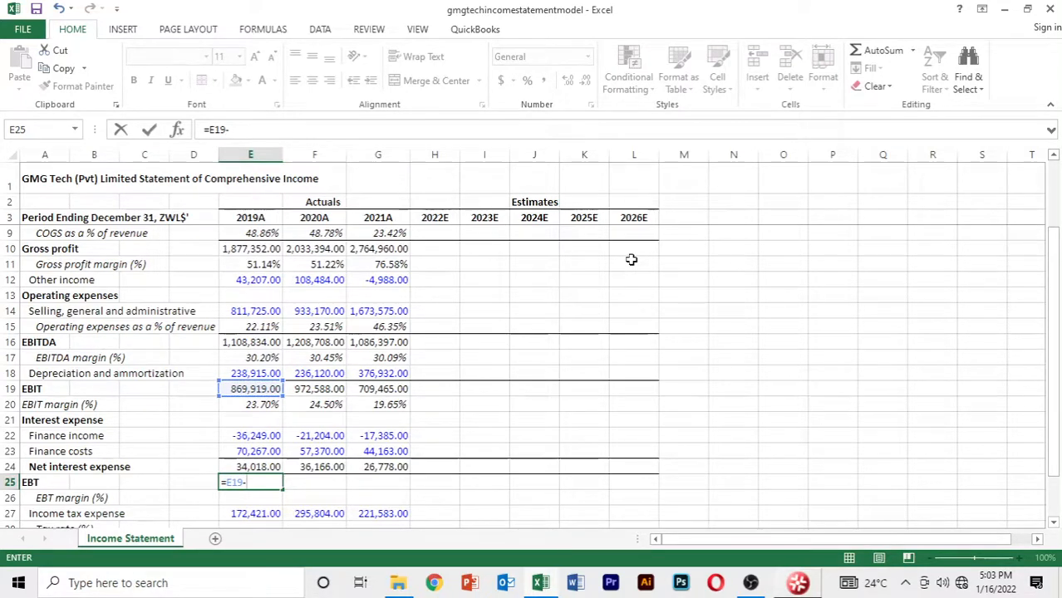
pyautogui.press('Up')
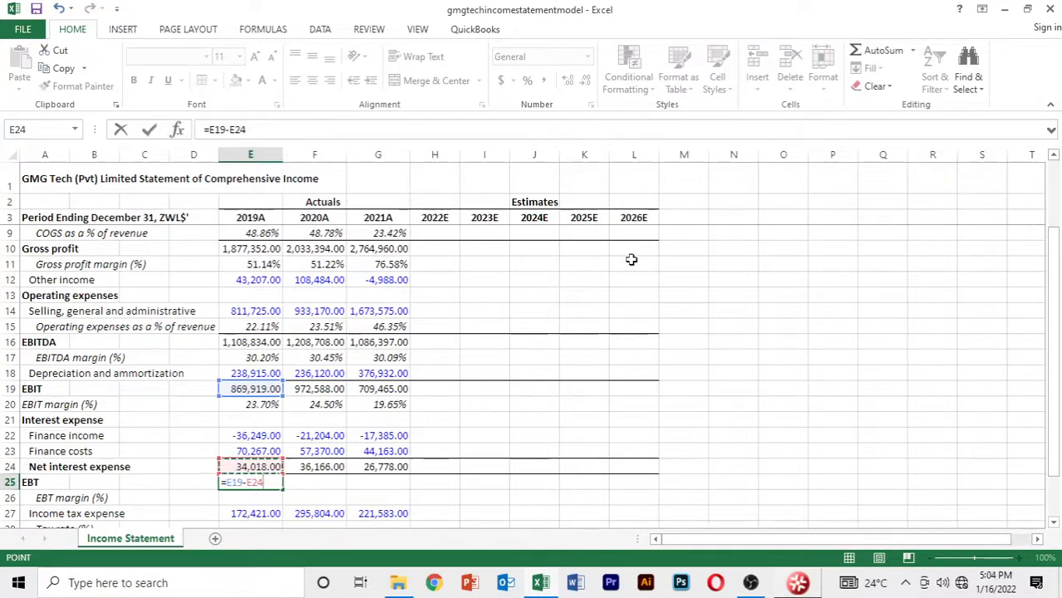
pyautogui.hotkey('ctrl', 'Return')
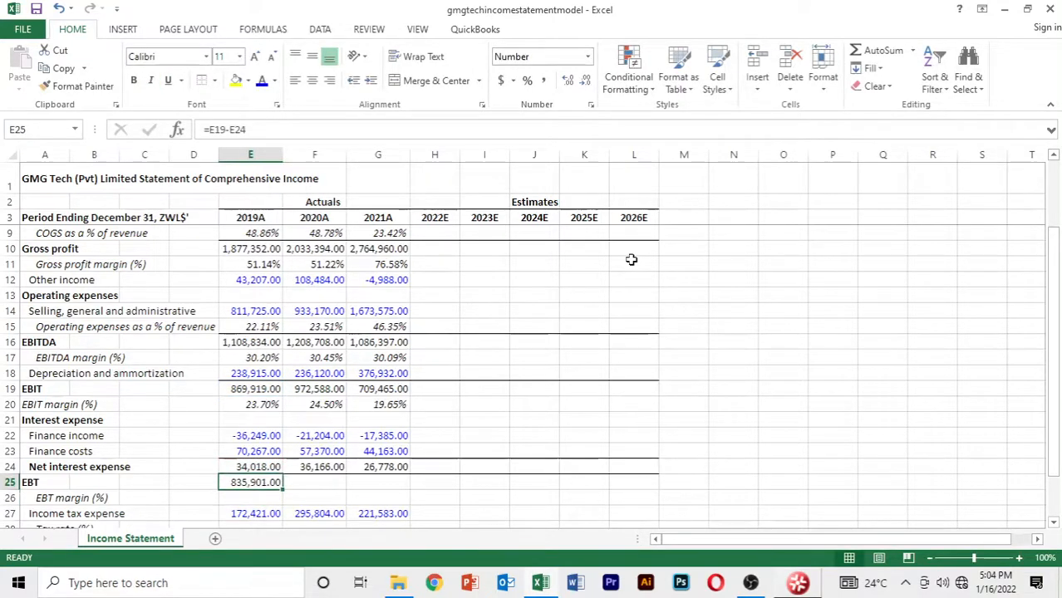
# Fill the EBT formula across from 2019A to 2020A and 2021A.
pyautogui.hotkey('shift', 'Right')
pyautogui.hotkey('shift', 'Right')
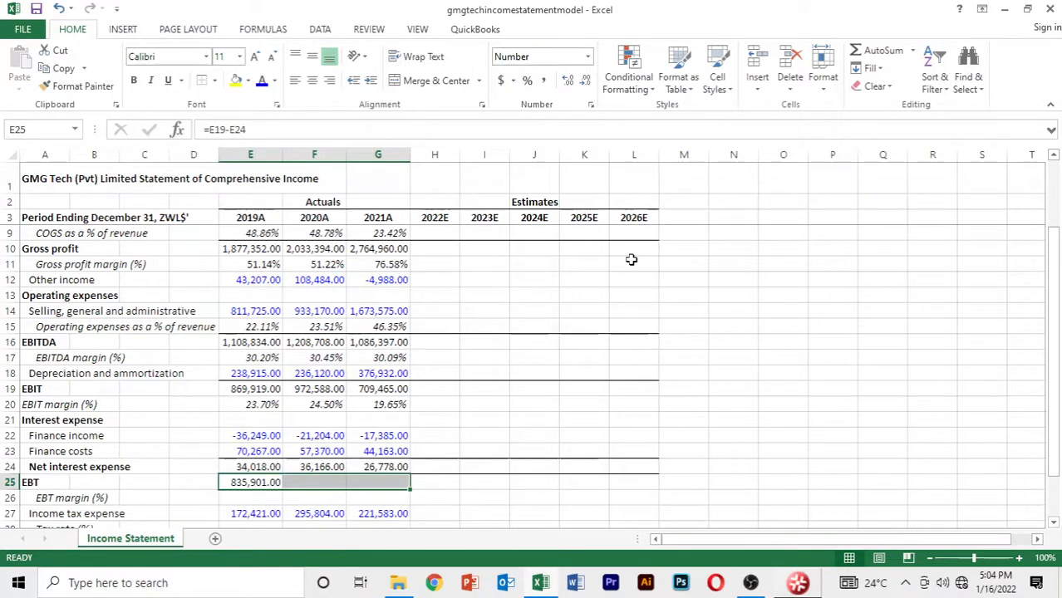
pyautogui.hotkey('ctrl', 'r')
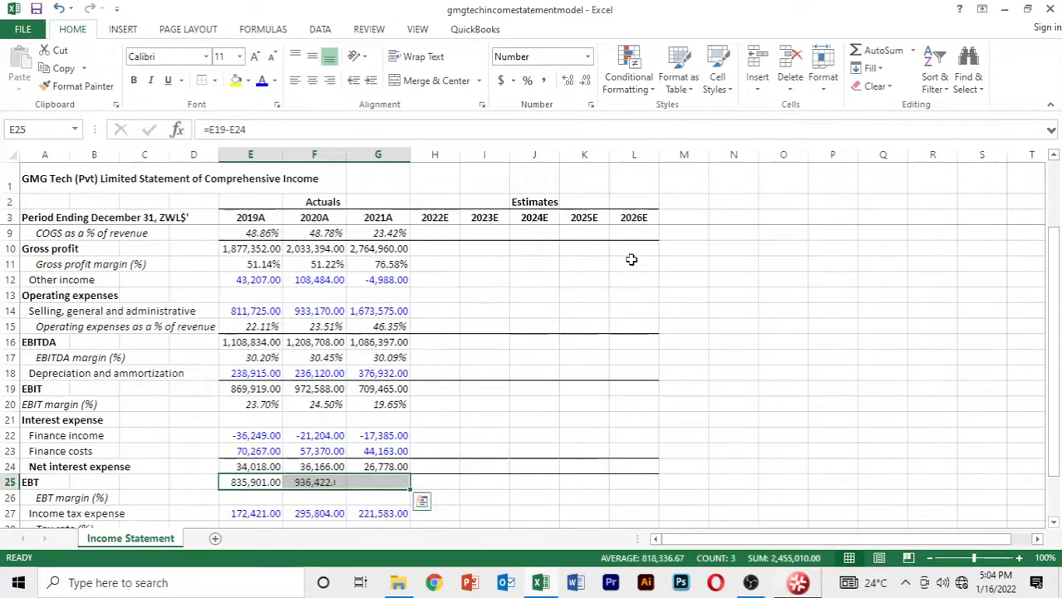
pyautogui.hotkey('ctrl', 'q')
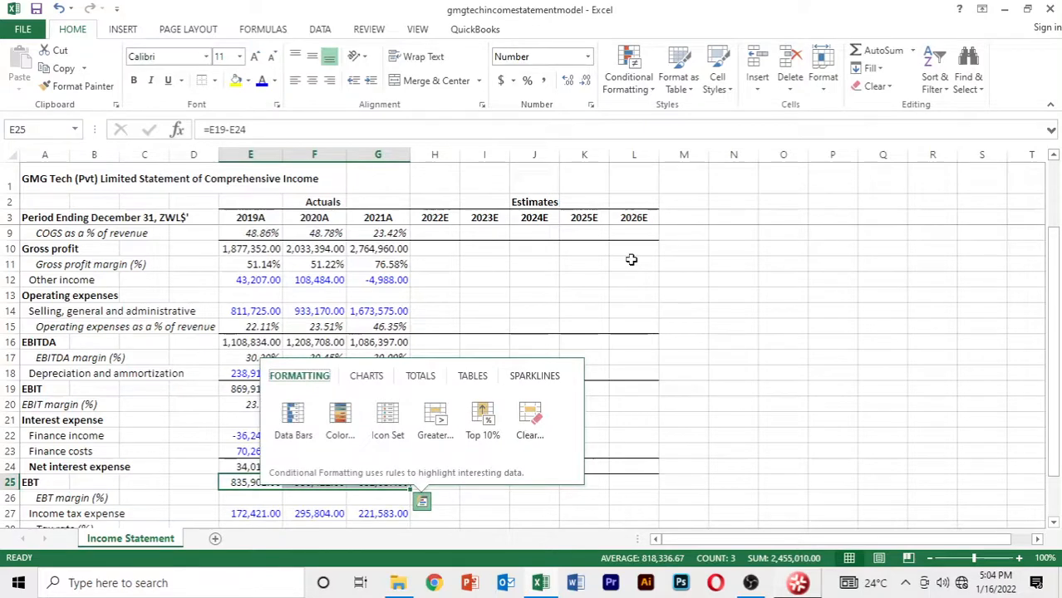
pyautogui.click(632, 260)
pyautogui.press('Down')
pyautogui.press('Down')
pyautogui.press('Down')
pyautogui.press('Down')
pyautogui.press('Down')
pyautogui.press('Down')
pyautogui.press('Down')
pyautogui.press('Down')
pyautogui.press('Down')
pyautogui.press('Down')
pyautogui.press('Down')
pyautogui.press('Down')
pyautogui.press('Down')
pyautogui.press('Down')
pyautogui.press('Down')
pyautogui.press('Down')
pyautogui.press('Down')
pyautogui.press('Down')
pyautogui.press('Down')
pyautogui.press('Down')
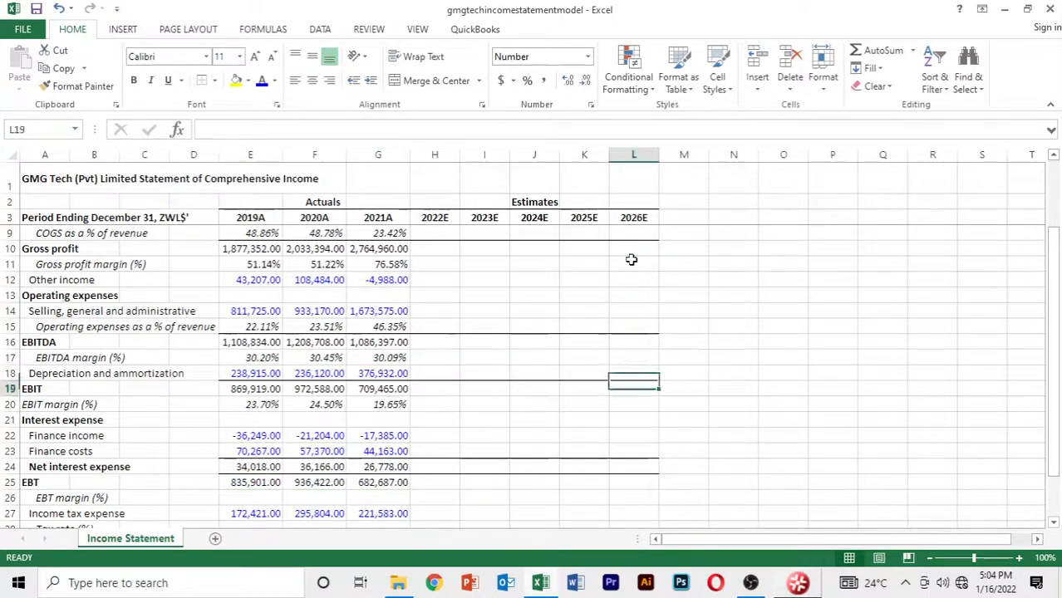
pyautogui.press('Left')
pyautogui.press('Left')
pyautogui.press('Left')
pyautogui.press('Left')
pyautogui.press('Left')
pyautogui.press('Up')
pyautogui.press('Up')
pyautogui.press('Up')
pyautogui.press('Up')
pyautogui.press('Up')
pyautogui.press('Up')
pyautogui.press('Up')
pyautogui.press('Up')
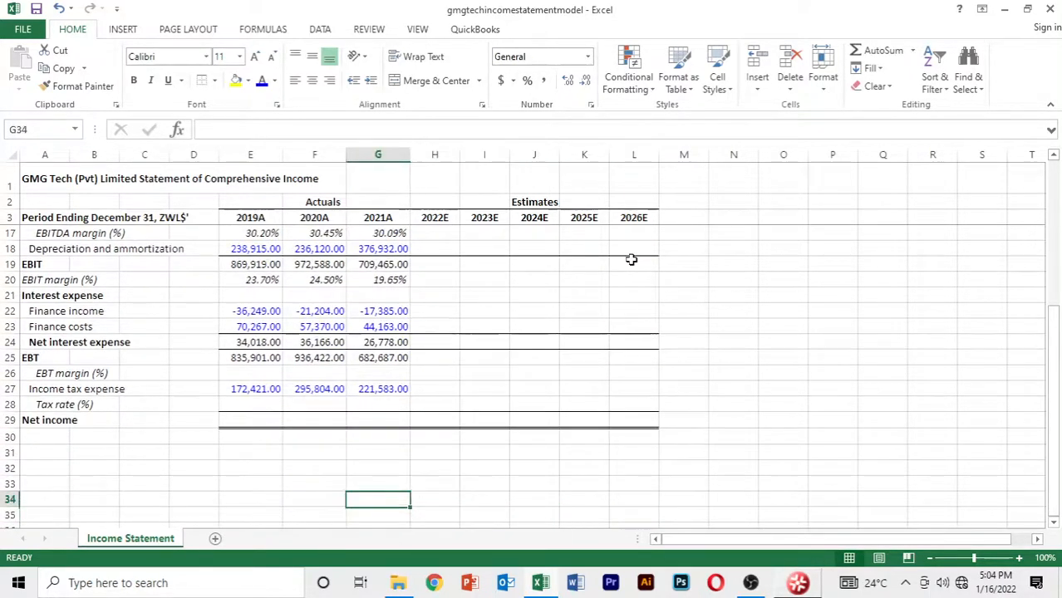
# Calculate the 2019A EBT margin in E26 by dividing EBT by net sales, using =E25/E5.
pyautogui.press('Up')
pyautogui.press('Left')
pyautogui.press('Left')
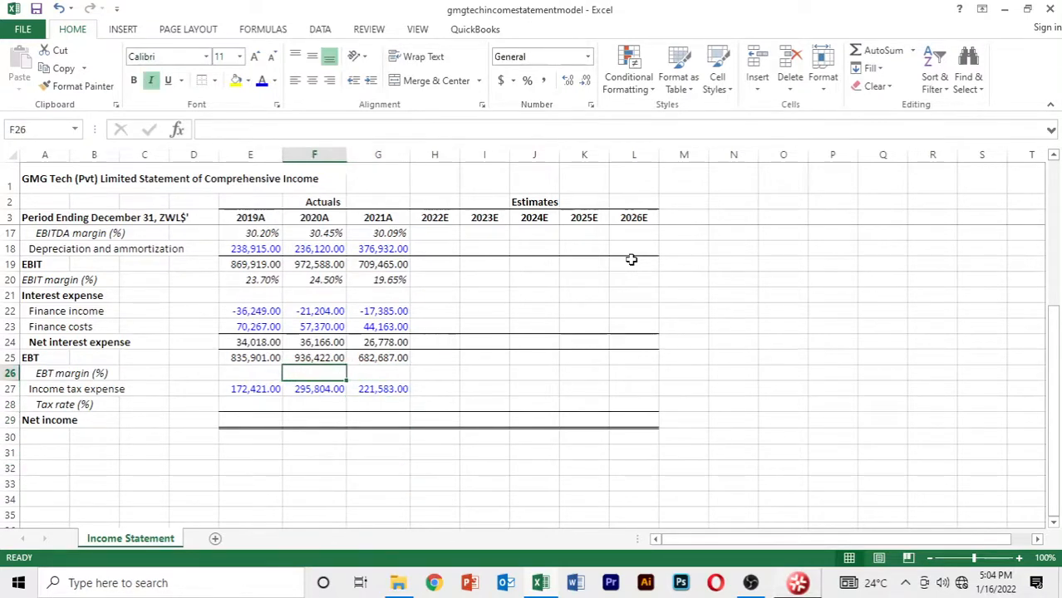
pyautogui.write('=')
pyautogui.press('Up')
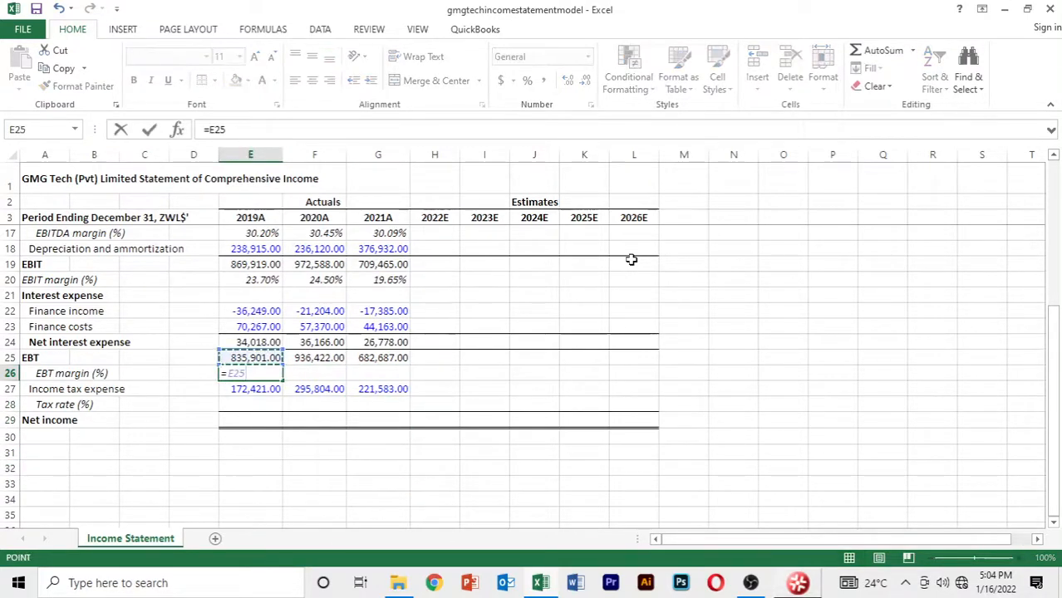
pyautogui.write('/')
pyautogui.press('Up')
pyautogui.press('Up')
pyautogui.press('Up')
pyautogui.press('Up')
pyautogui.press('Up')
pyautogui.press('Up')
pyautogui.press('Up')
pyautogui.press('Up')
pyautogui.press('Up')
pyautogui.press('Up')
pyautogui.press('Up')
pyautogui.press('Up')
pyautogui.press('Up')
pyautogui.press('Up')
pyautogui.press('Up')
pyautogui.press('Up')
pyautogui.press('Up')
pyautogui.press('Up')
pyautogui.press('Up')
pyautogui.press('Up')
pyautogui.press('Up')
pyautogui.press('Up')
pyautogui.press('Up')
pyautogui.press('Up')
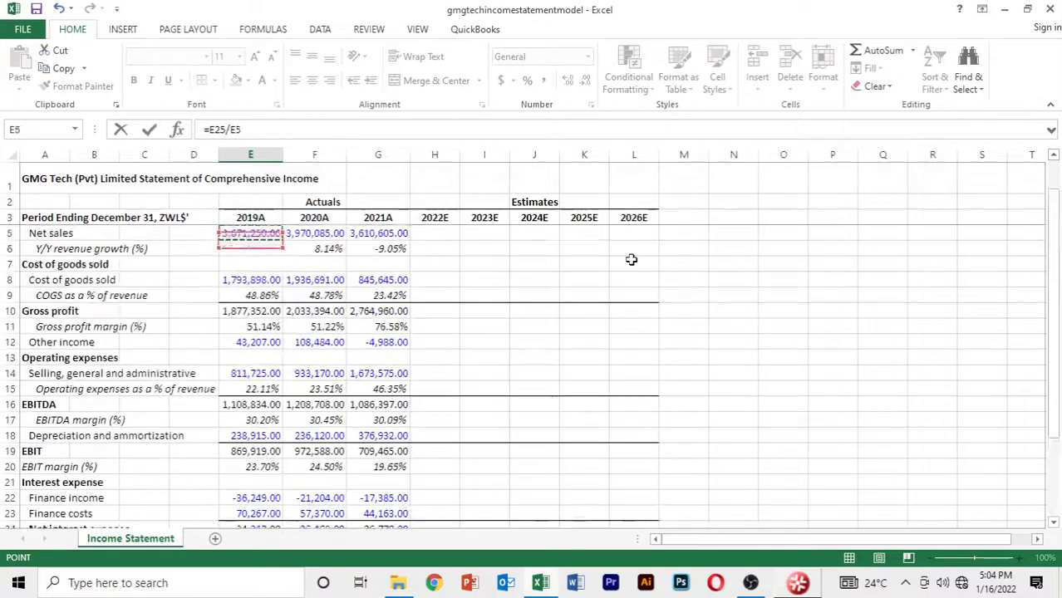
pyautogui.press('Down')
pyautogui.press('Down')
pyautogui.press('Down')
pyautogui.press('Down')
pyautogui.press('Return')
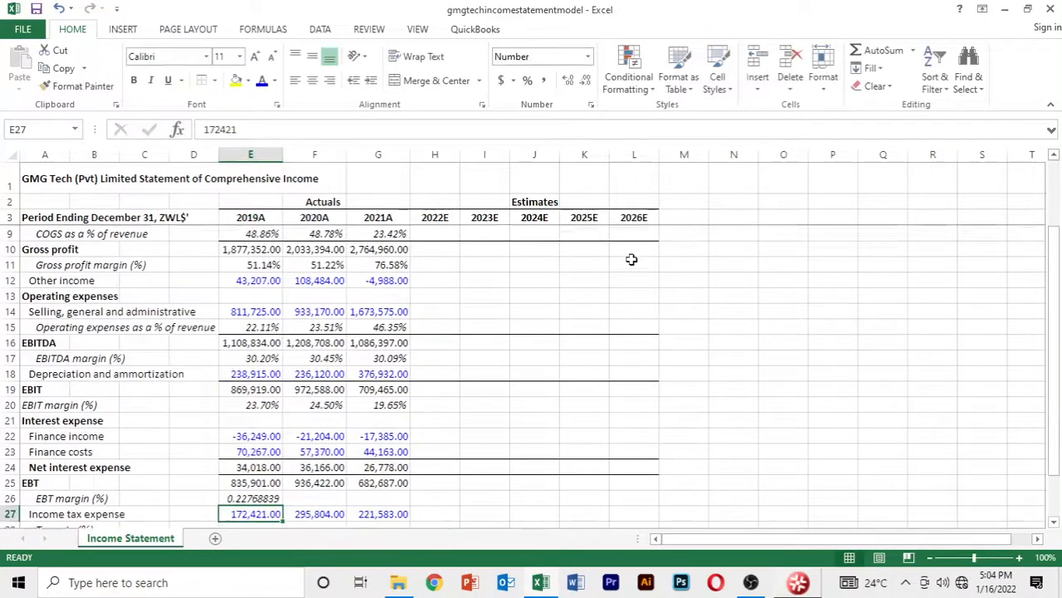
# Fill the EBT margin formula across from 2019A to 2020A and 2021A.
pyautogui.press('Up')
pyautogui.hotkey('shift', 'Right')
pyautogui.hotkey('shift', 'Right')
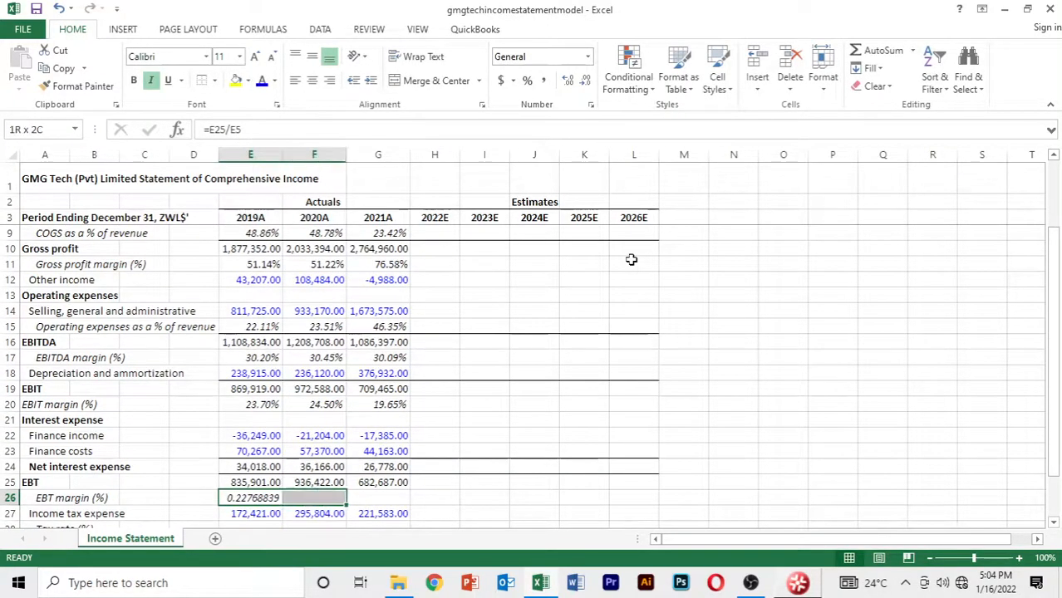
pyautogui.hotkey('ctrl', 'r')
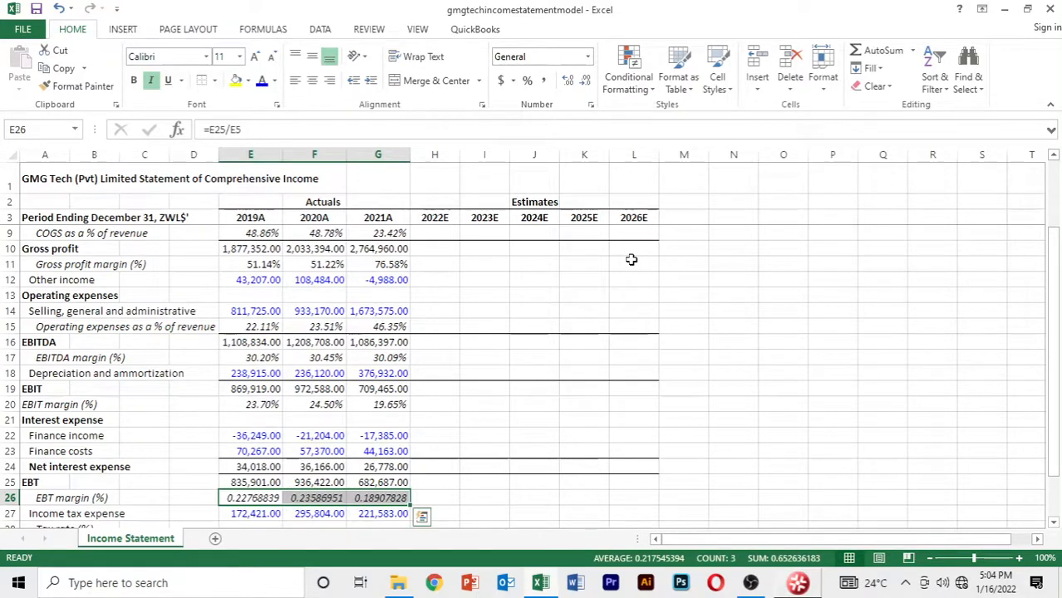
# Format the EBT margins in E26:G26 as percentages with two decimal places.
pyautogui.hotkey('alt', 'h')
pyautogui.press('p')
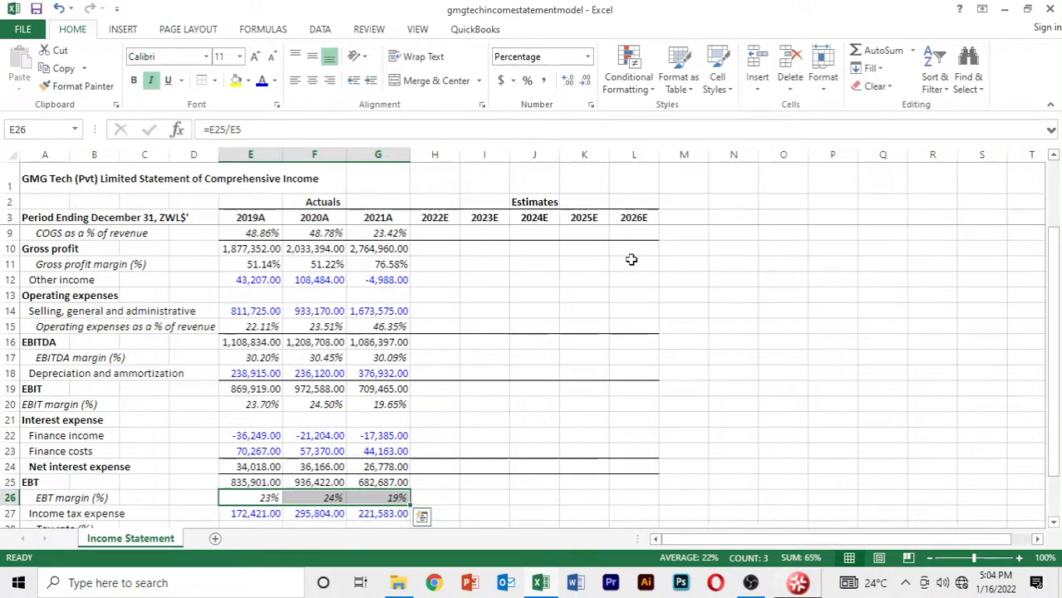
pyautogui.hotkey('alt', 'h')
pyautogui.press('0')
pyautogui.hotkey('alt', 'h')
pyautogui.press('0')
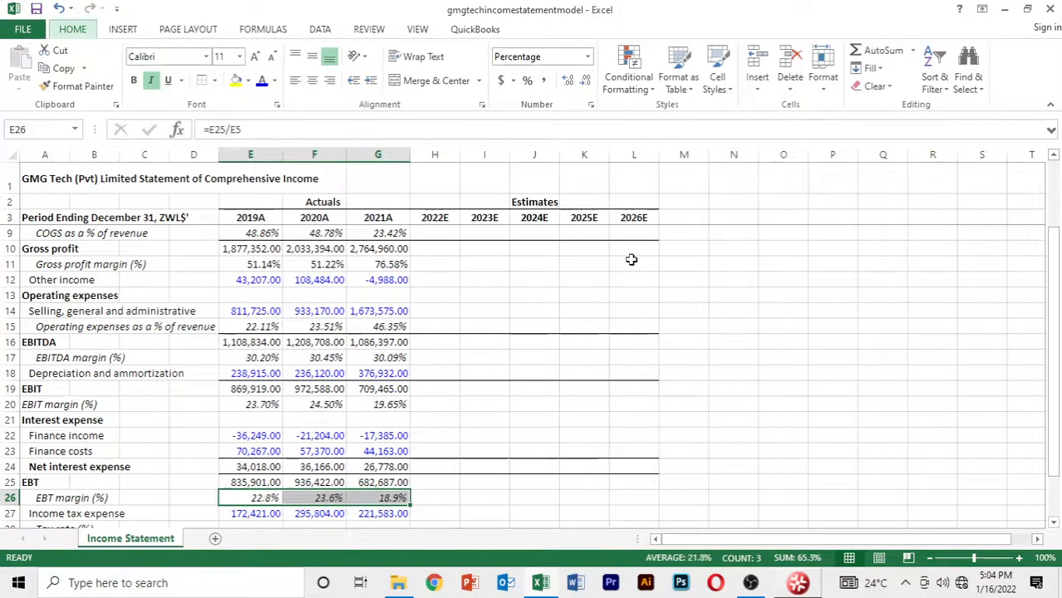
# Calculate the 2019A tax rate in E28 by dividing income tax expense by EBT, using =E27/E25.
pyautogui.press('Down')
pyautogui.press('Down')
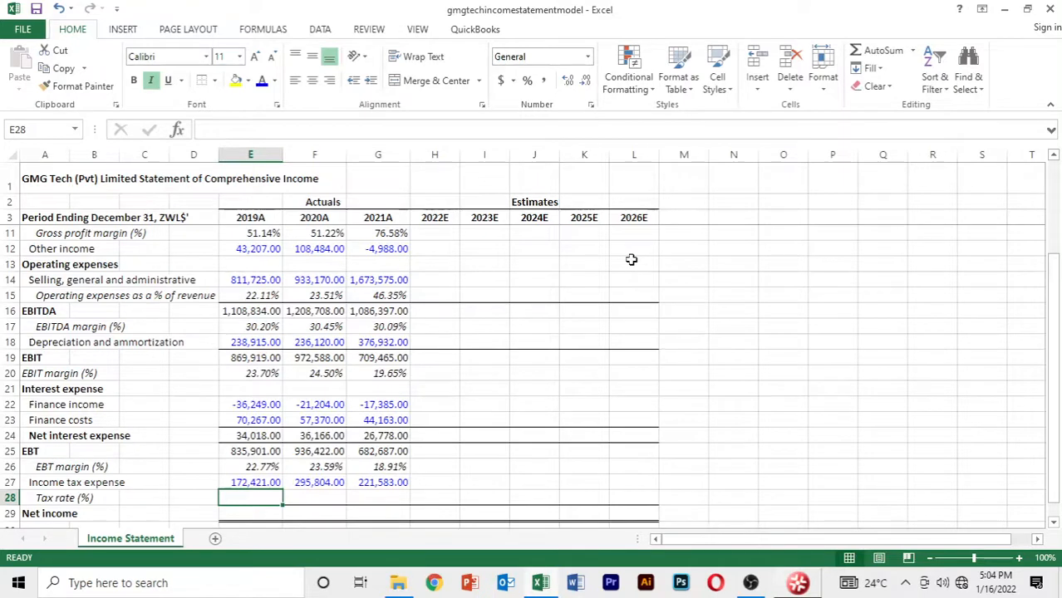
pyautogui.write('=')
pyautogui.press('Up')
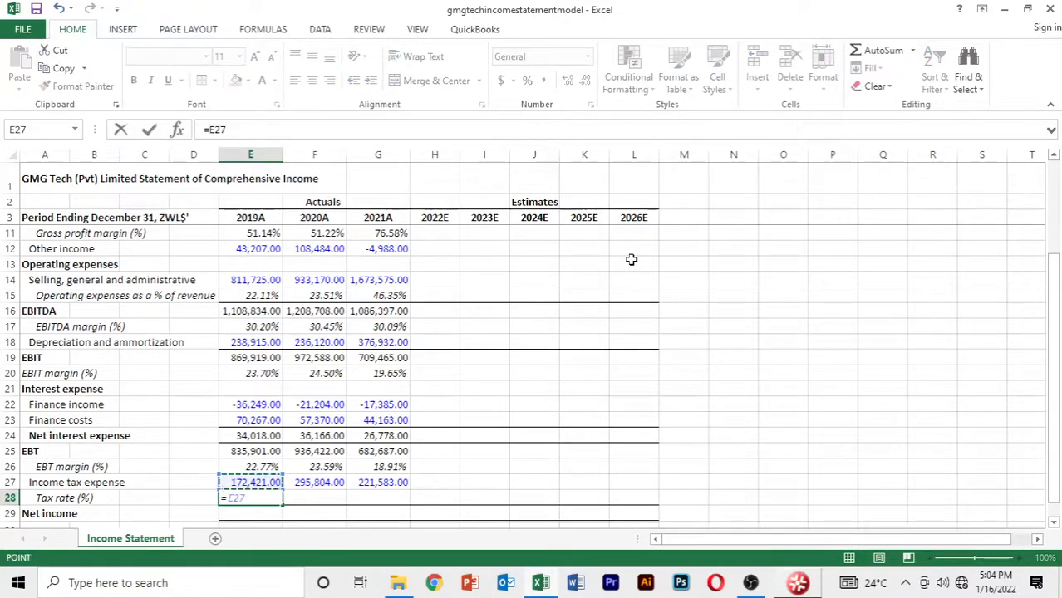
pyautogui.write('/')
pyautogui.press('Up')
pyautogui.press('Up')
pyautogui.press('Up')
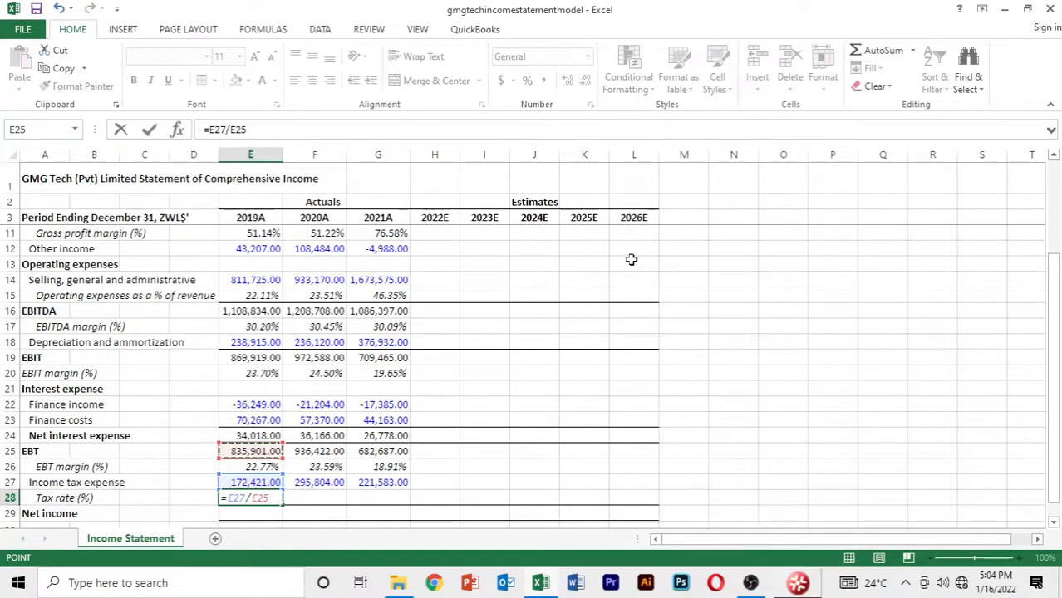
pyautogui.press('Return')
pyautogui.press('Up')
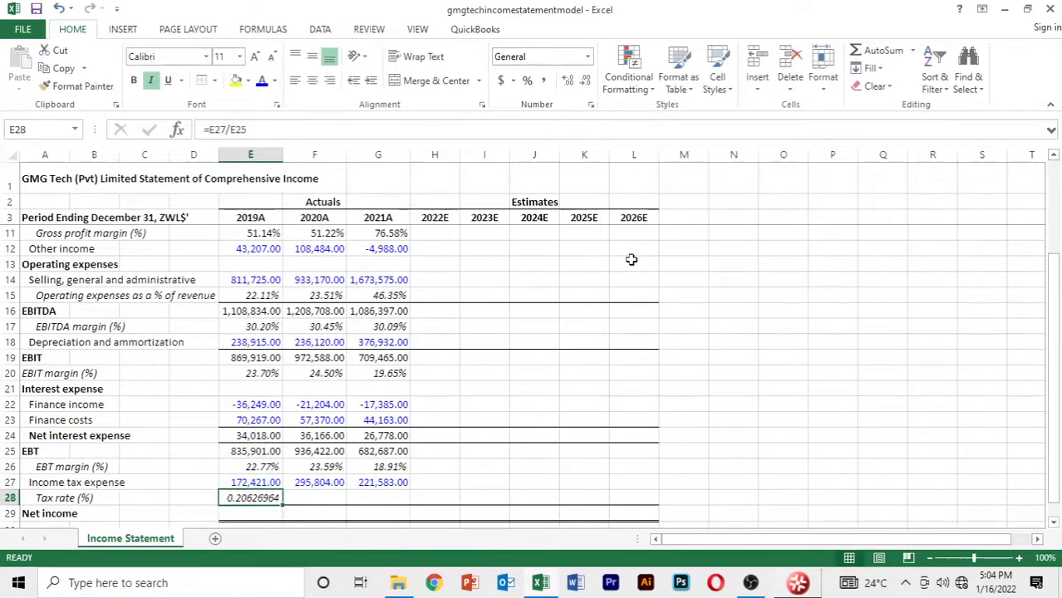
# Fill the tax rate formula across from 2019A to 2020A and 2021A.
pyautogui.hotkey('shift', 'Right')
pyautogui.hotkey('shift', 'Right')
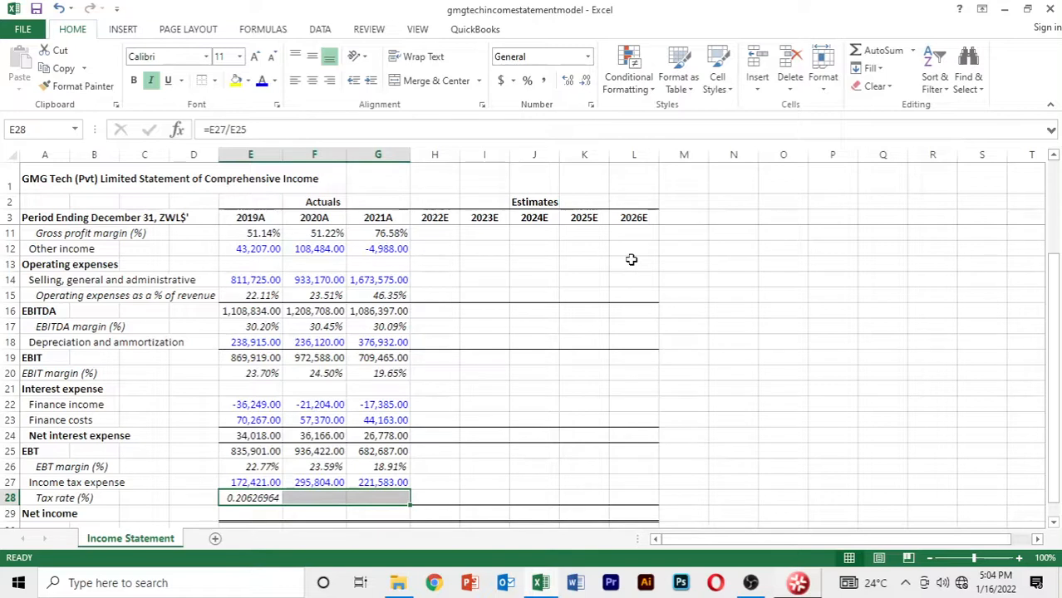
pyautogui.hotkey('ctrl', 'r')
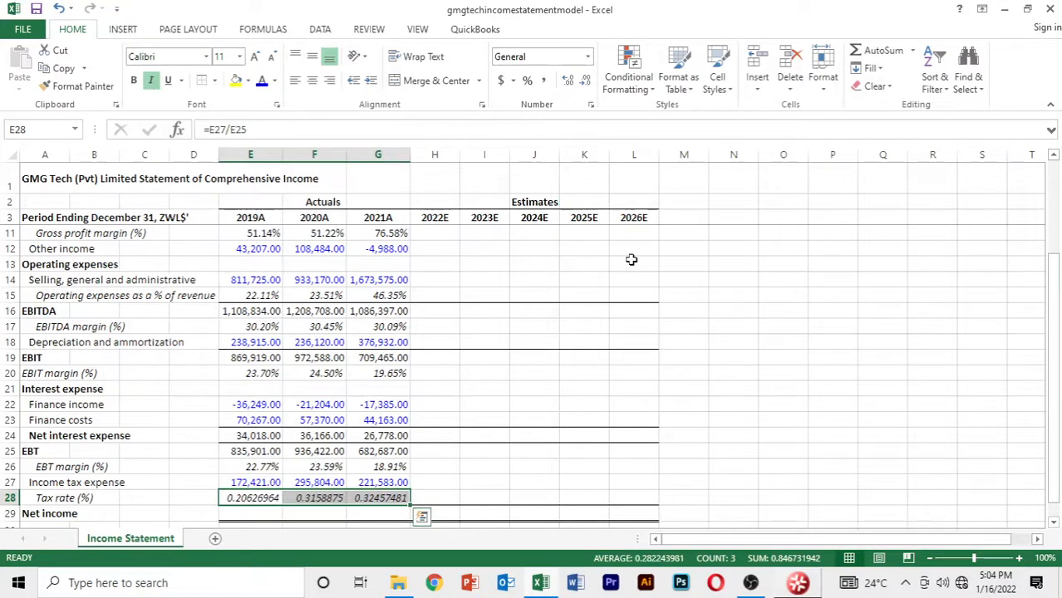
# Format the tax rates in E28:G28 as percentages with two decimal places.
pyautogui.hotkey('alt', 'h')
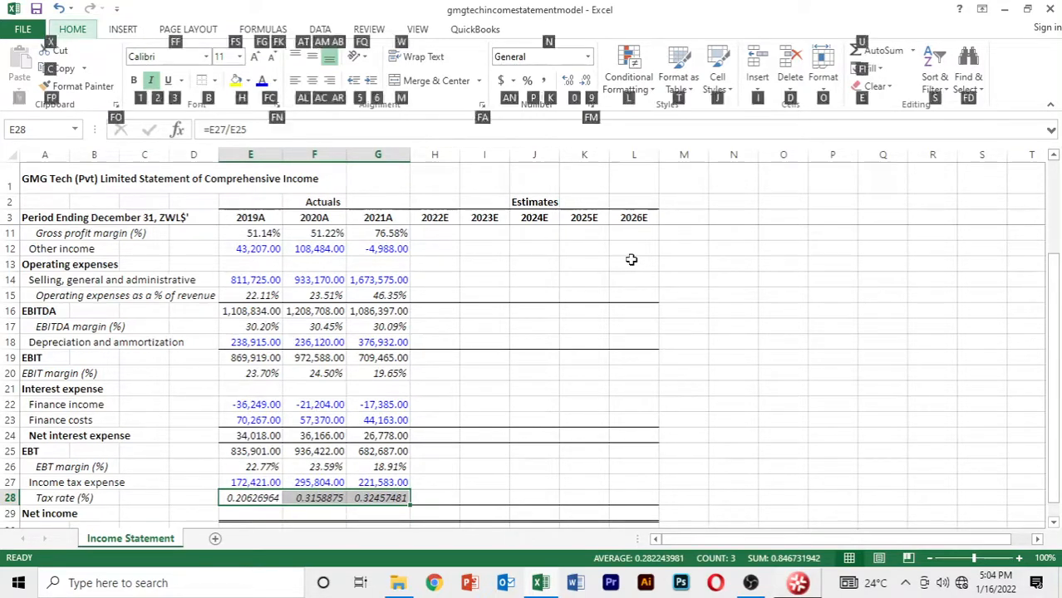
pyautogui.press('p')
pyautogui.hotkey('alt', 'h')
pyautogui.press('0')
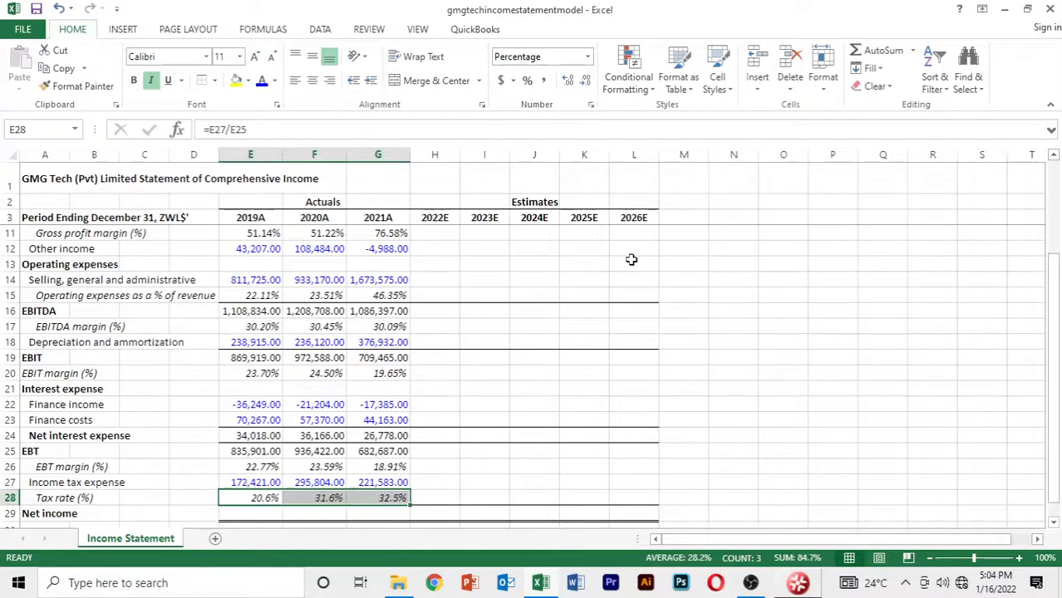
pyautogui.hotkey('alt', 'h')
pyautogui.press('0')
pyautogui.press('Down')
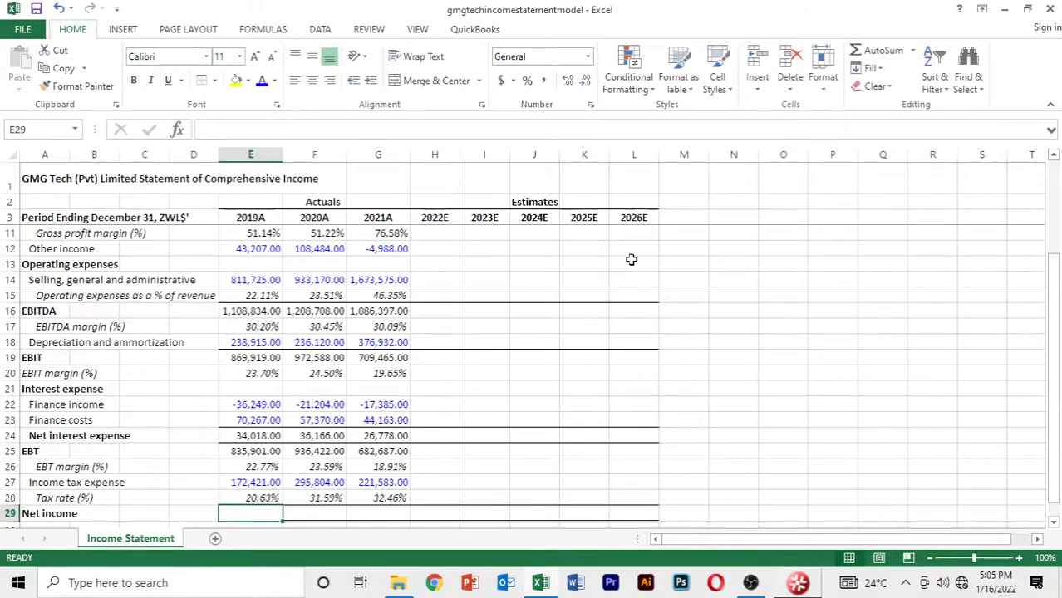
# Calculate the 2019A net income in E29 by subtracting income tax expense from EBT, using =E25-E27.
pyautogui.scroll(-2, 631, 260)
pyautogui.write('=')
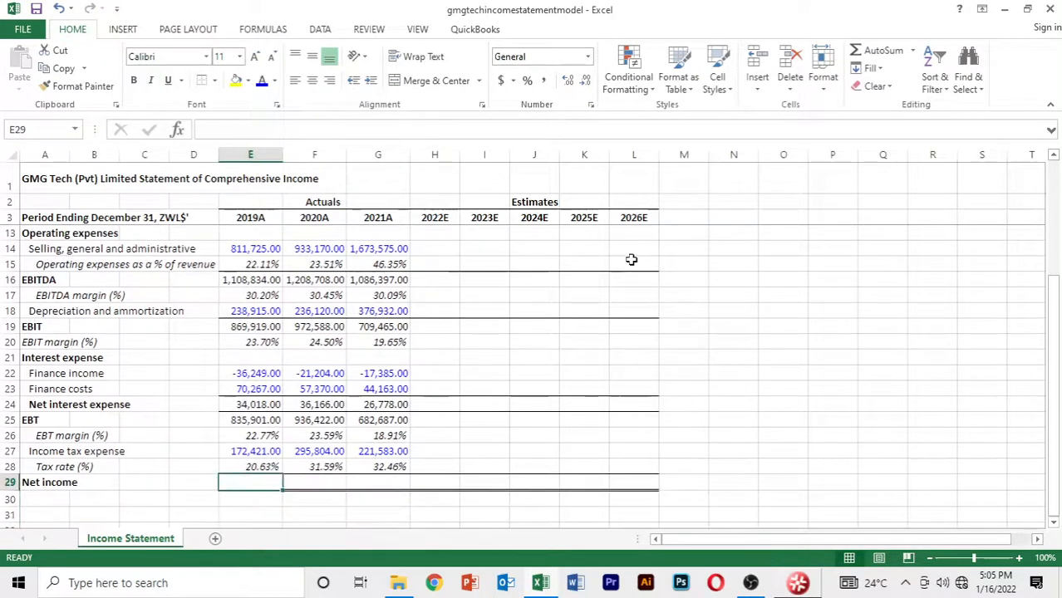
pyautogui.press('Up')
pyautogui.press('Up')
pyautogui.press('Up')
pyautogui.press('Up')
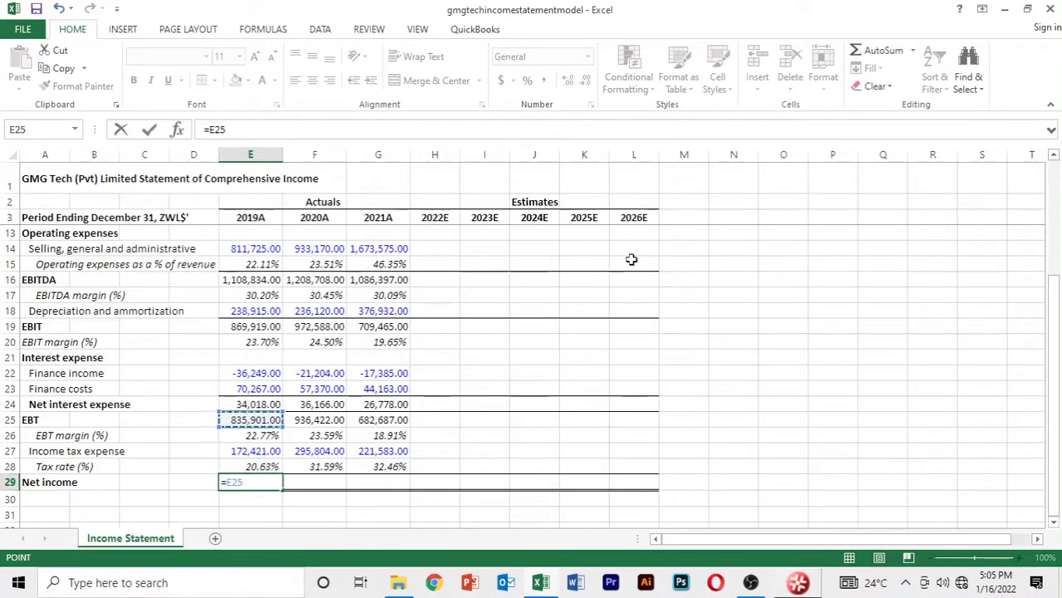
pyautogui.write('-')
pyautogui.press('Down')
pyautogui.press('Down')
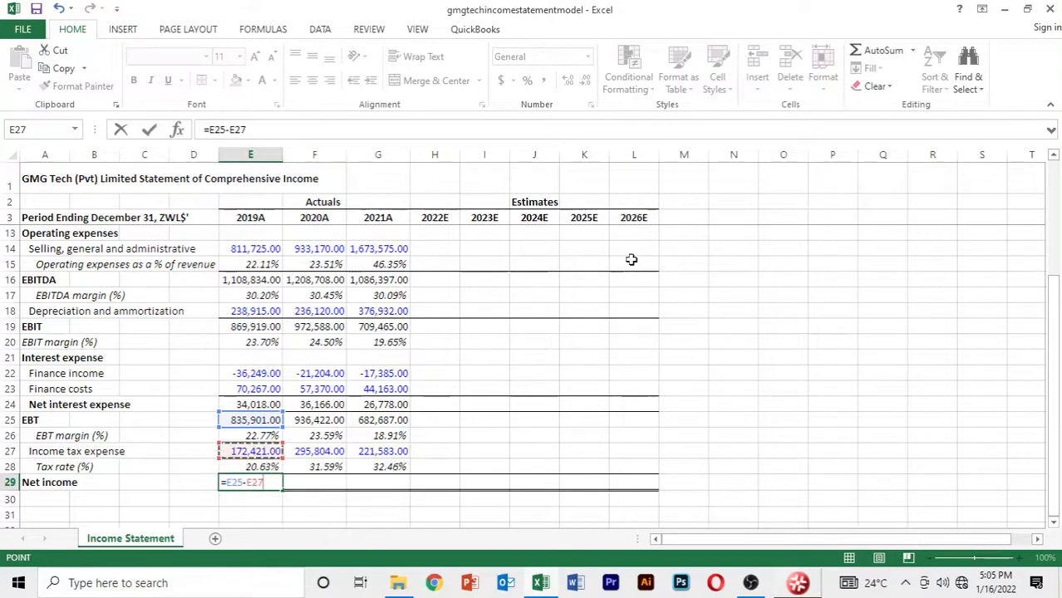
pyautogui.press('Return')
pyautogui.press('Up')
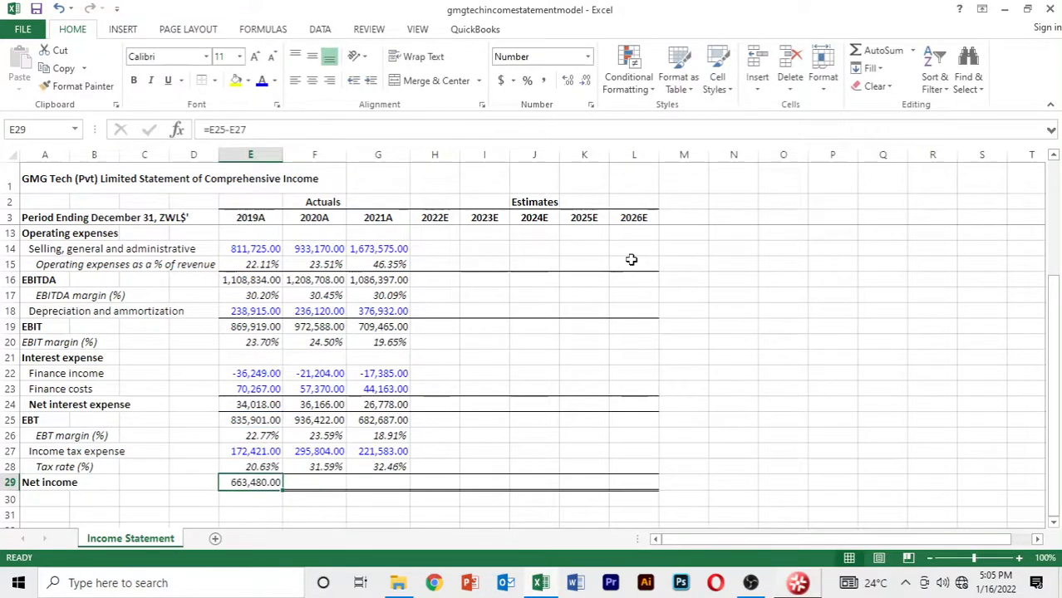
# Fill the net income formula across from 2019A to 2020A and 2021A.
pyautogui.hotkey('shift', 'Right')
pyautogui.hotkey('shift', 'Right')
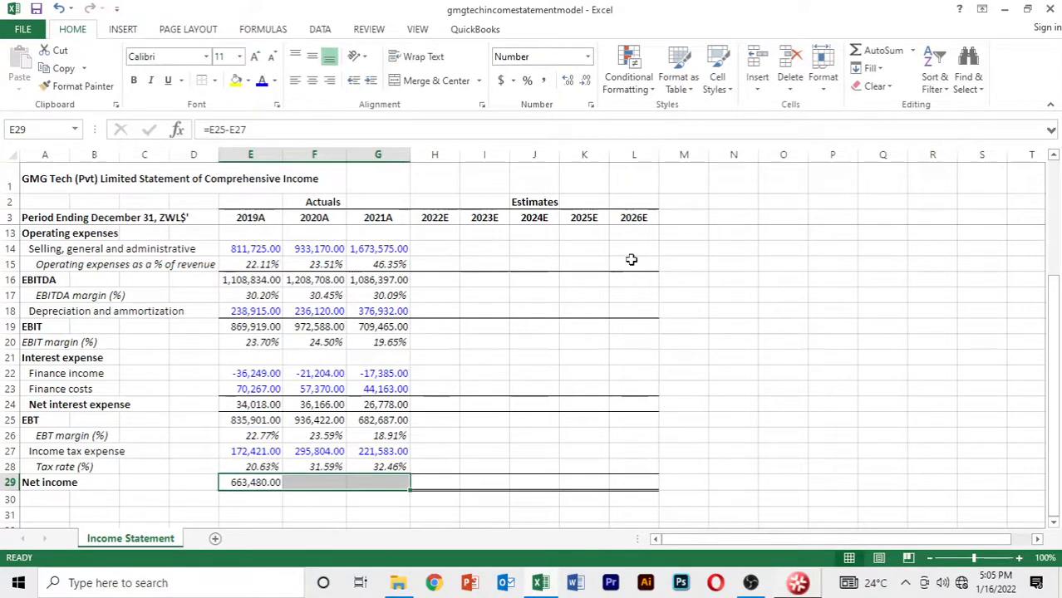
pyautogui.hotkey('ctrl', 'r')
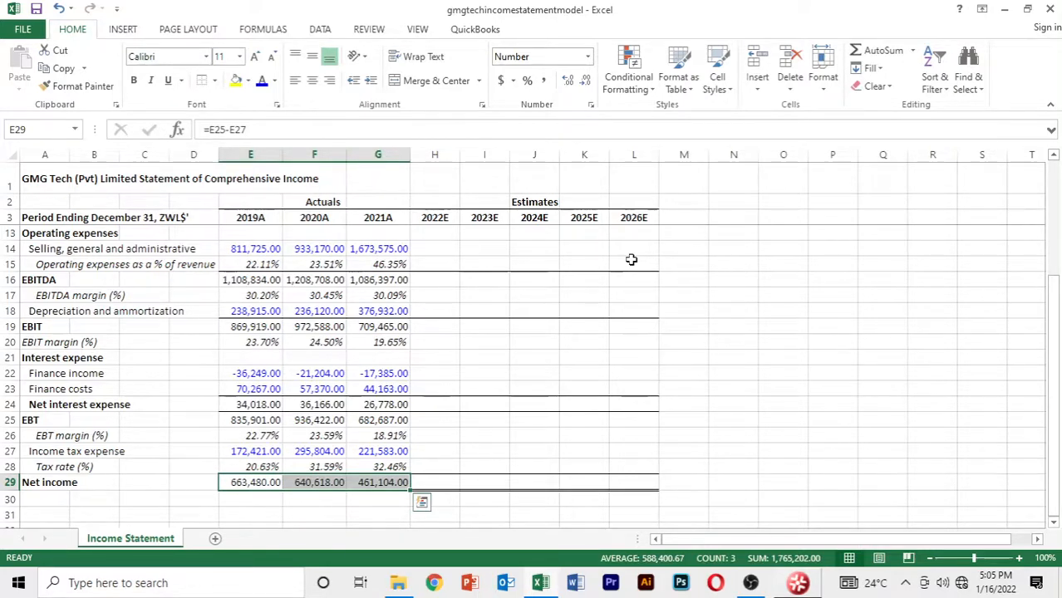
# Review the 2019A column from net income up to net sales, checking the entries and formulas.
pyautogui.press('Down')
pyautogui.press('Up')
pyautogui.press('Up')
pyautogui.press('Up')
pyautogui.press('Up')
pyautogui.press('Up')
pyautogui.press('Up')
pyautogui.press('Up')
pyautogui.press('Up')
pyautogui.press('Up')
pyautogui.press('Up')
pyautogui.press('Up')
pyautogui.press('Up')
pyautogui.press('Up')
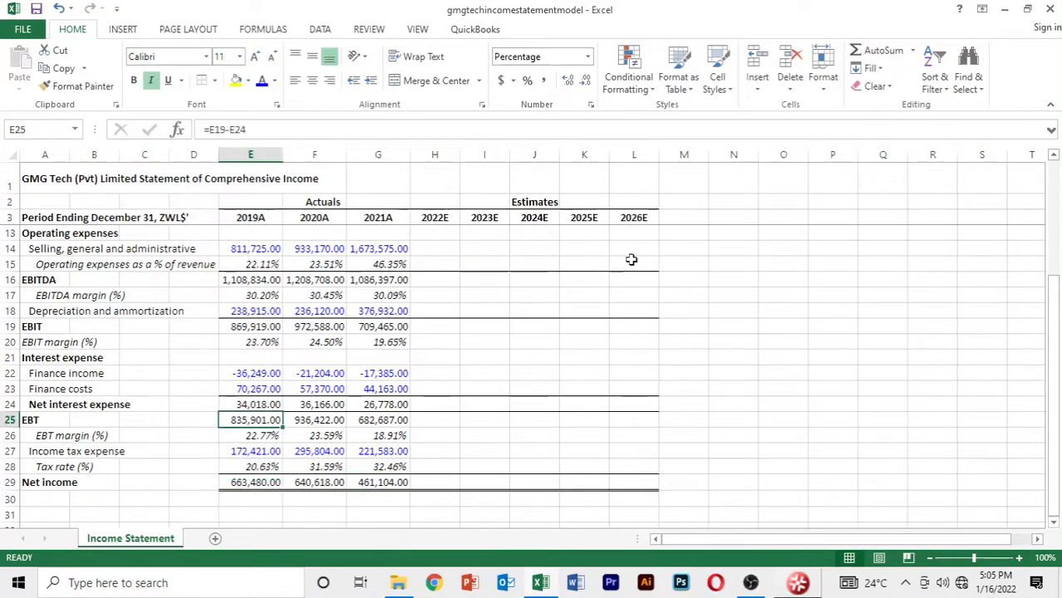
pyautogui.press('Up')
pyautogui.press('Up')
pyautogui.press('Up')
pyautogui.press('Up')
pyautogui.press('Up')
pyautogui.press('Up')
pyautogui.press('Up')
pyautogui.press('Up')
pyautogui.press('Up')
pyautogui.press('Up')
pyautogui.press('Up')
pyautogui.press('Up')
pyautogui.press('Down')
pyautogui.press('Down')
pyautogui.press('Down')
pyautogui.press('Down')
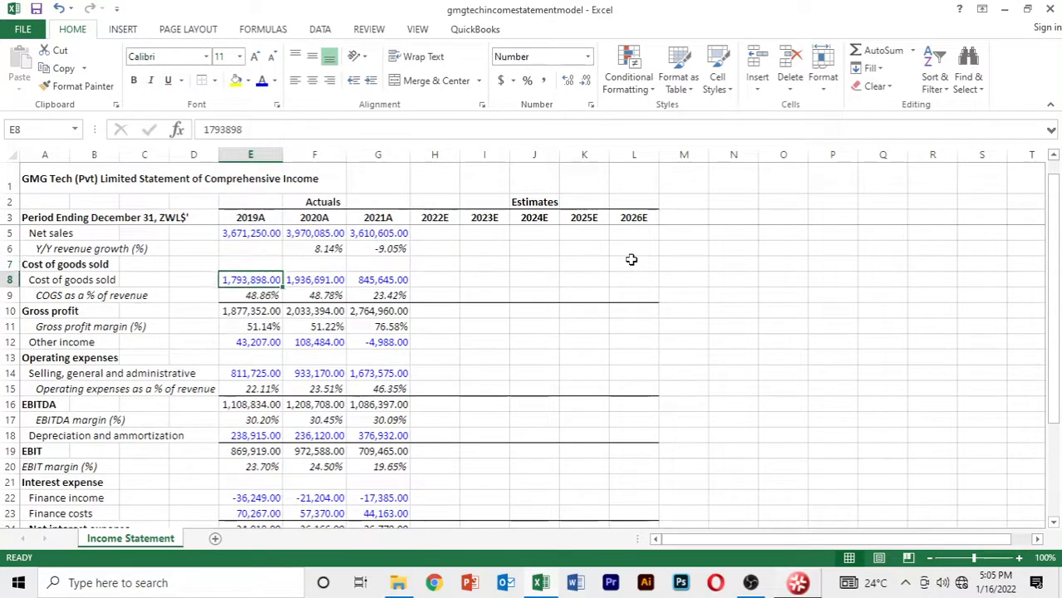
pyautogui.press('Down')
pyautogui.press('Down')
pyautogui.press('Up')
pyautogui.press('Down')
pyautogui.press('Down')
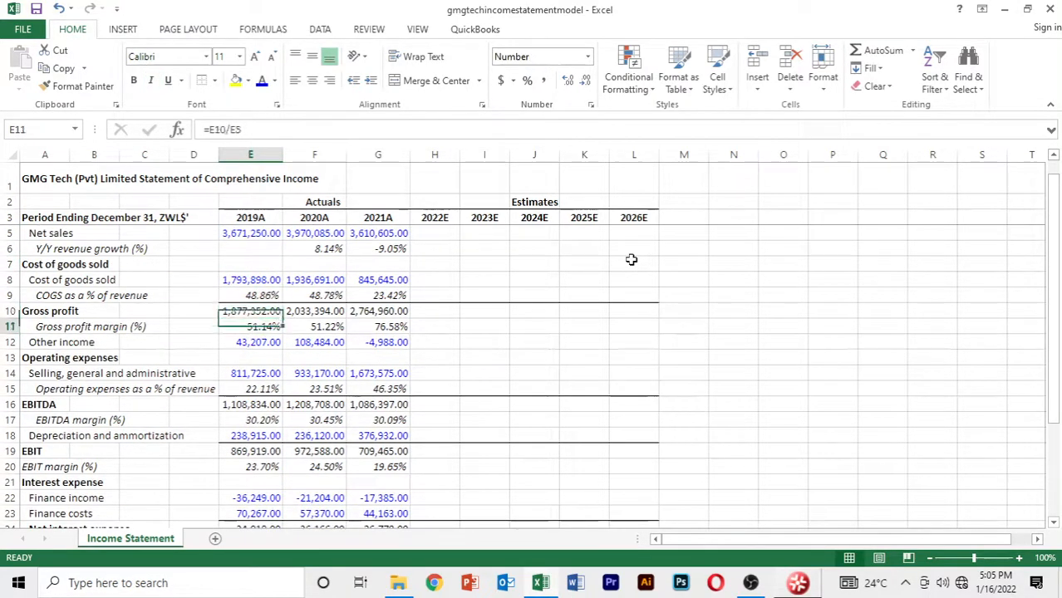
# Apply the custom number format ##0.00;(##0.00) to the 2021A other income in G12 to show negatives in parentheses.
pyautogui.press('Right')
pyautogui.press('Right')
pyautogui.press('Right')
pyautogui.press('Left')
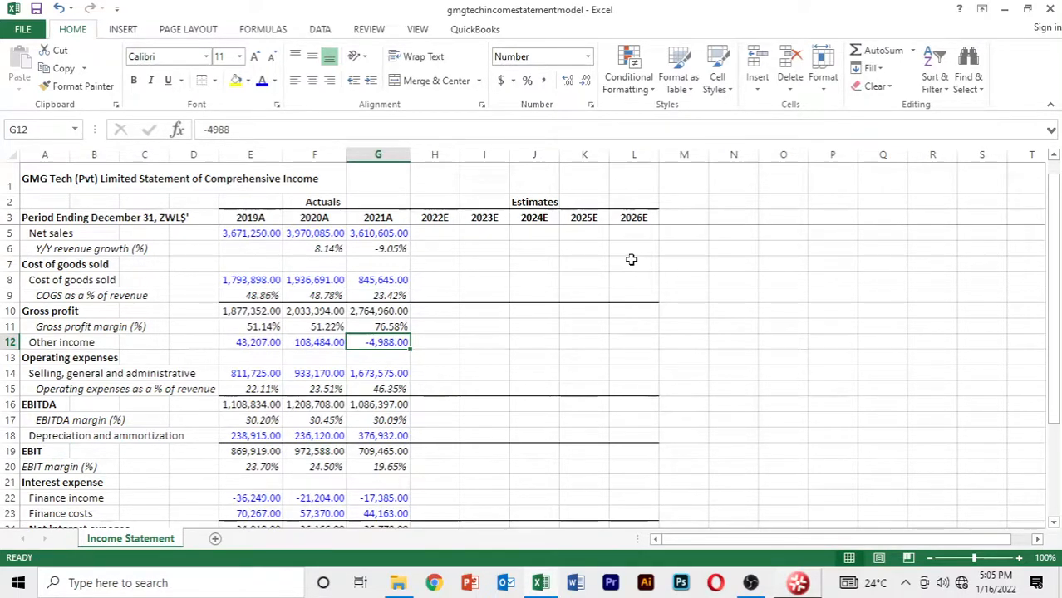
pyautogui.hotkey('ctrl', '1')
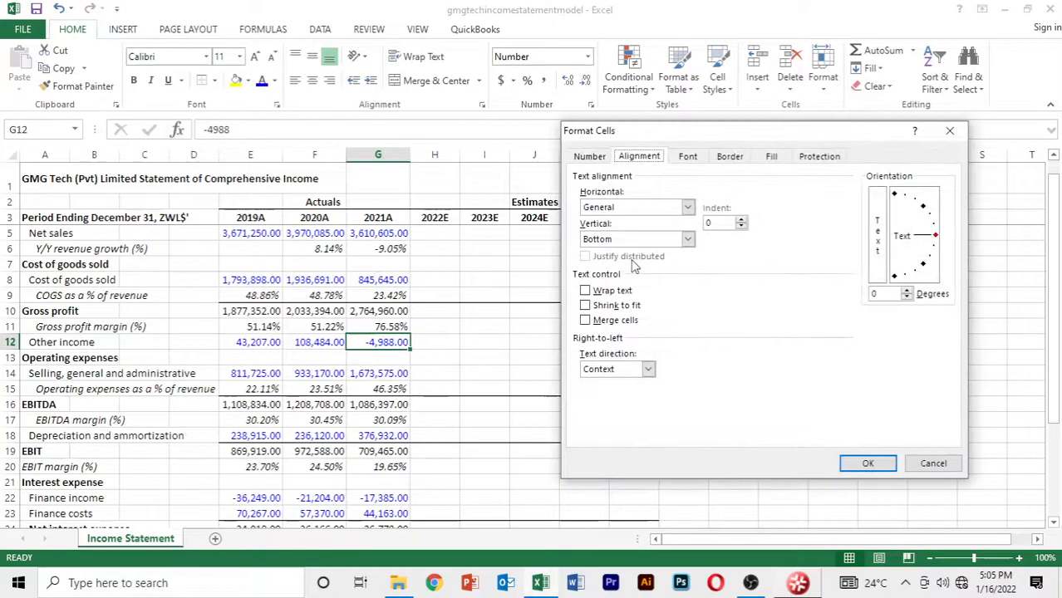
pyautogui.click(589, 157)
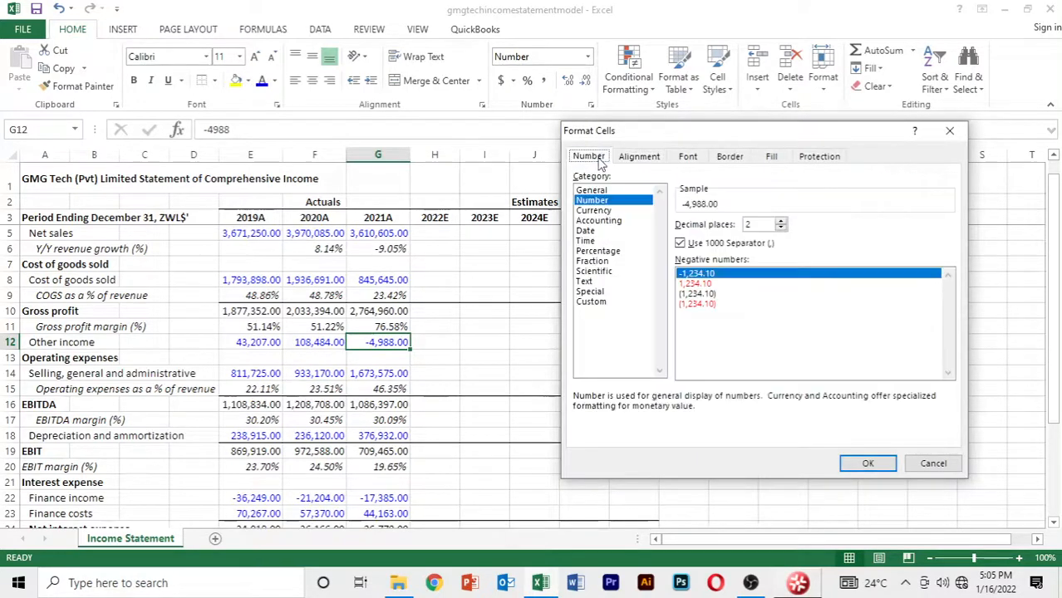
pyautogui.click(604, 303)
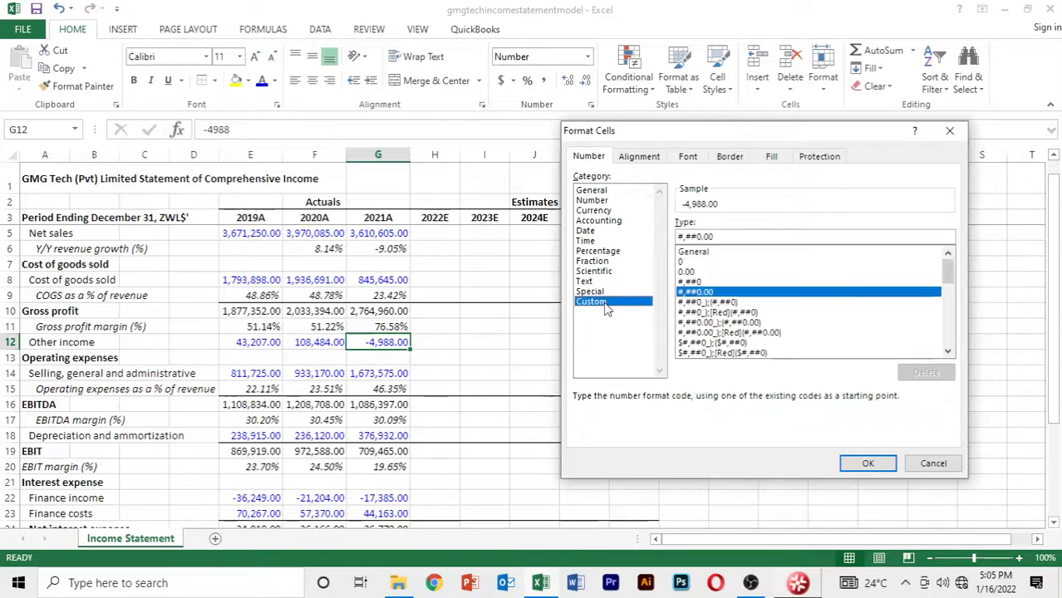
pyautogui.click(688, 262)
pyautogui.click(692, 237)
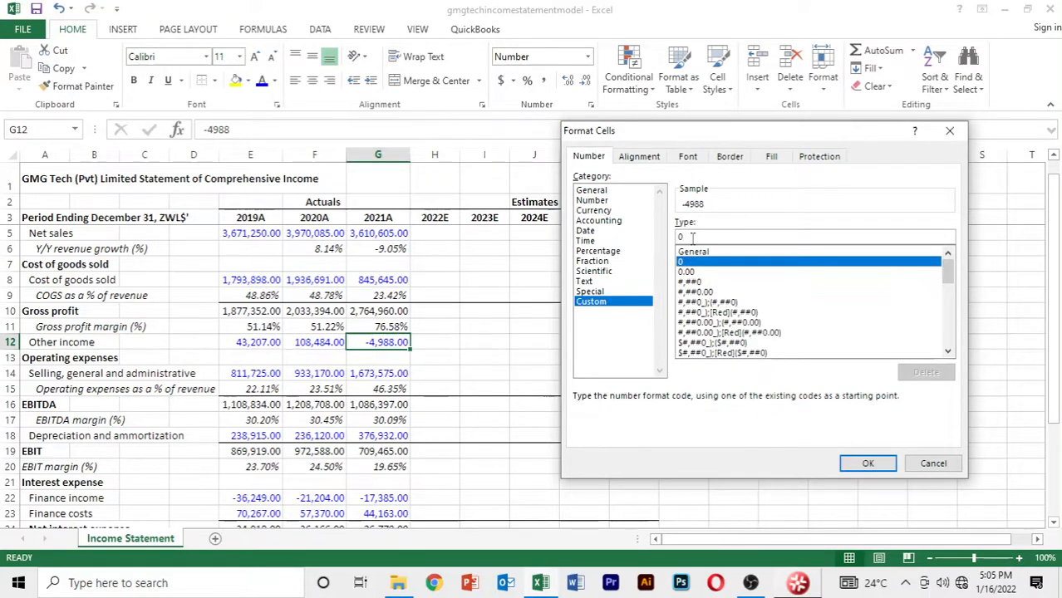
pyautogui.press('BackSpace')
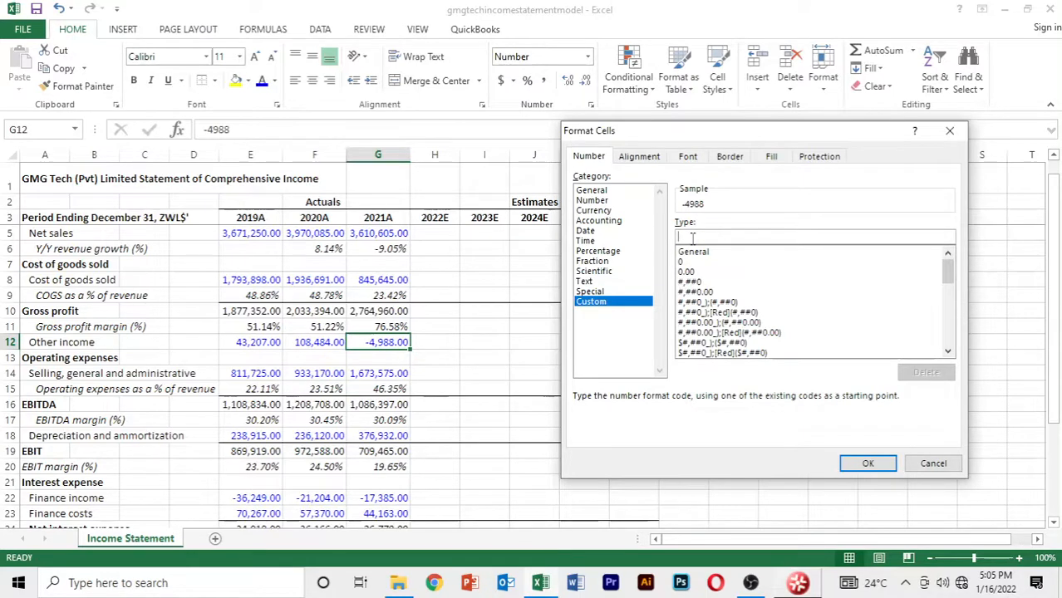
pyautogui.write('##')
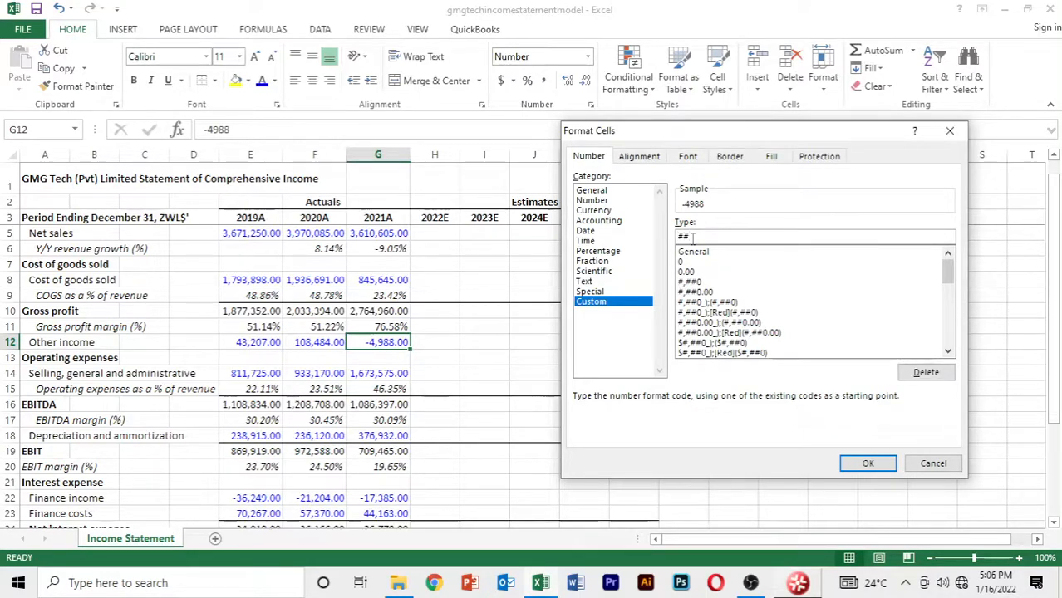
pyautogui.write('0.00;(##0.00)')
pyautogui.click(864, 464)
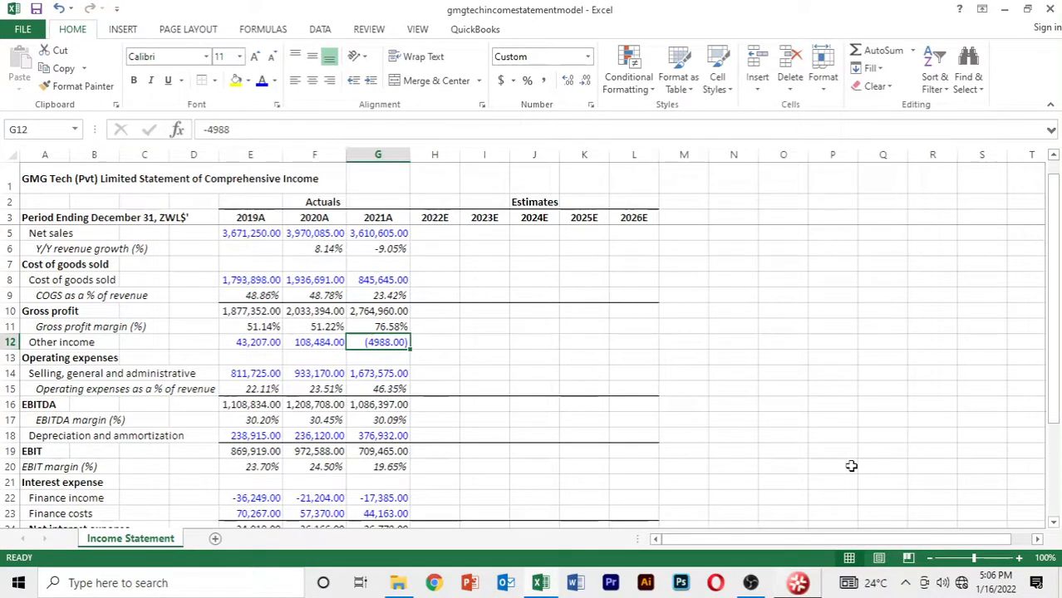
# Set the font color of the 2021A other income in G12 to standard red.
pyautogui.press('alt')
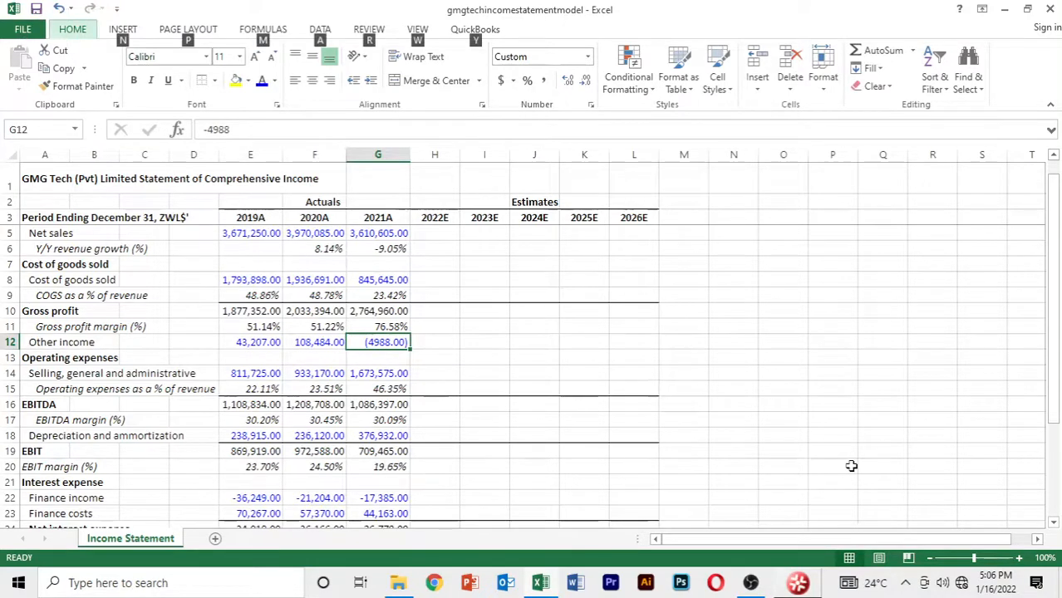
pyautogui.press('h')
pyautogui.press('f')
pyautogui.press('c')
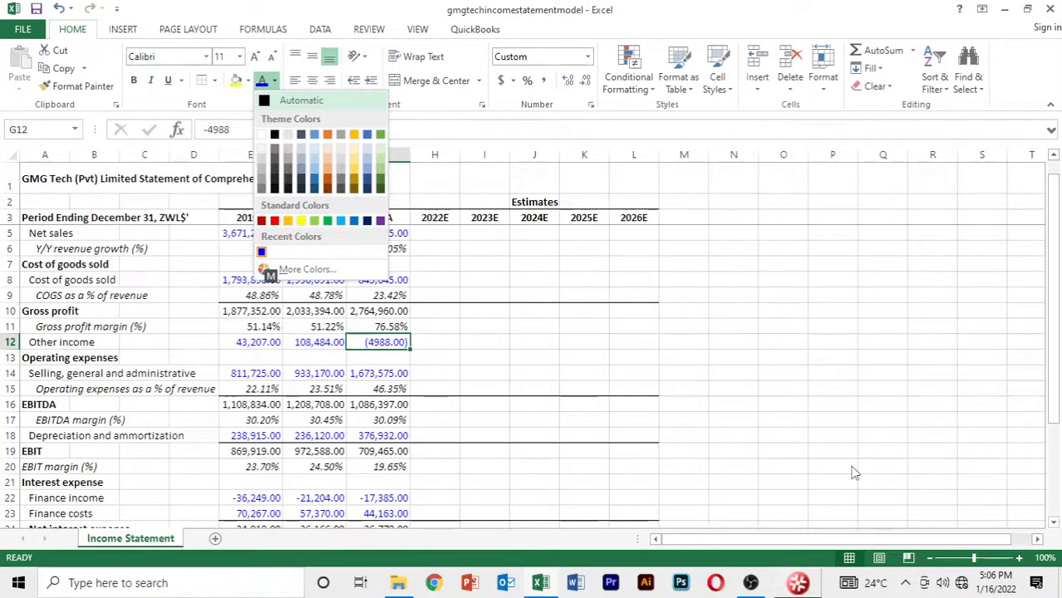
pyautogui.press('Up')
pyautogui.press('Up')
pyautogui.press('Up')
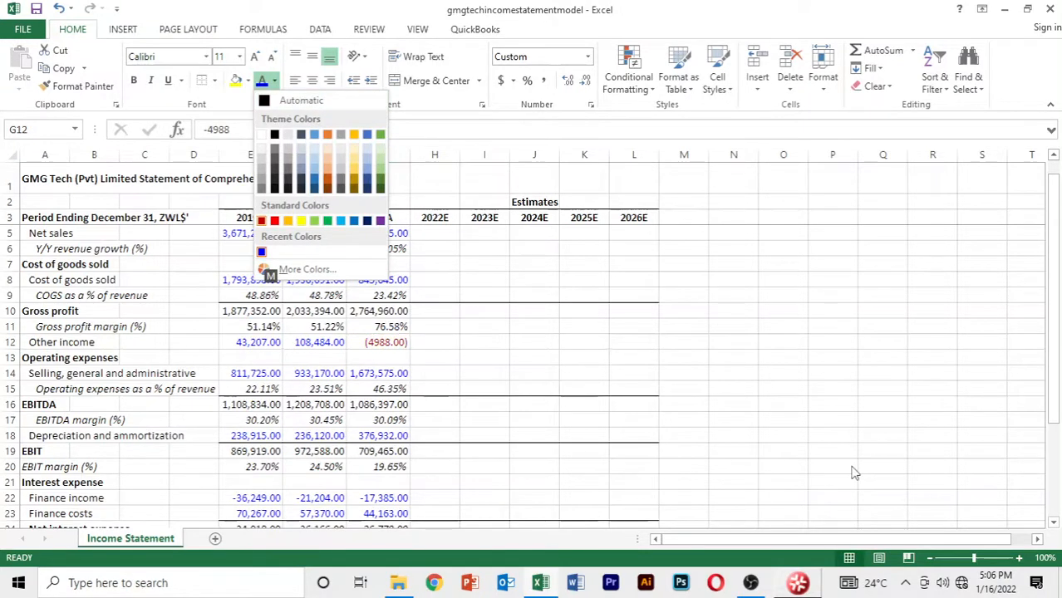
pyautogui.press('Right')
pyautogui.press('Return')
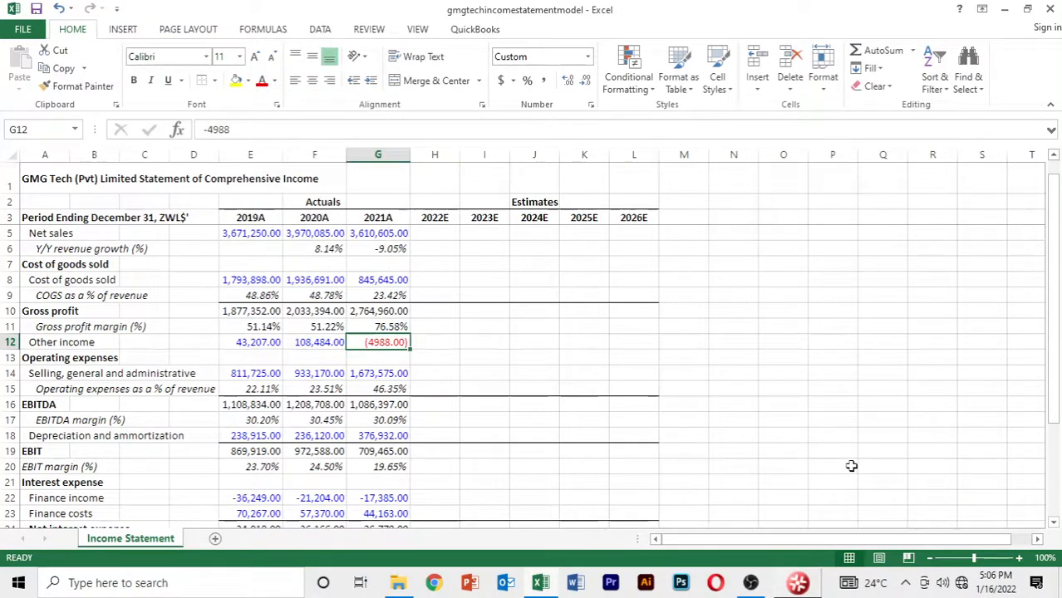
# Check the 2021A column below other income for further negative values that need the same formatting.
pyautogui.press('Down')
pyautogui.press('Down')
pyautogui.press('Down')
pyautogui.press('Down')
pyautogui.press('Down')
pyautogui.press('Down')
pyautogui.press('Down')
pyautogui.press('Down')
pyautogui.press('Down')
pyautogui.press('Down')
pyautogui.press('Down')
pyautogui.press('Down')
pyautogui.press('Down')
pyautogui.press('Down')
pyautogui.press('Down')
pyautogui.press('Down')
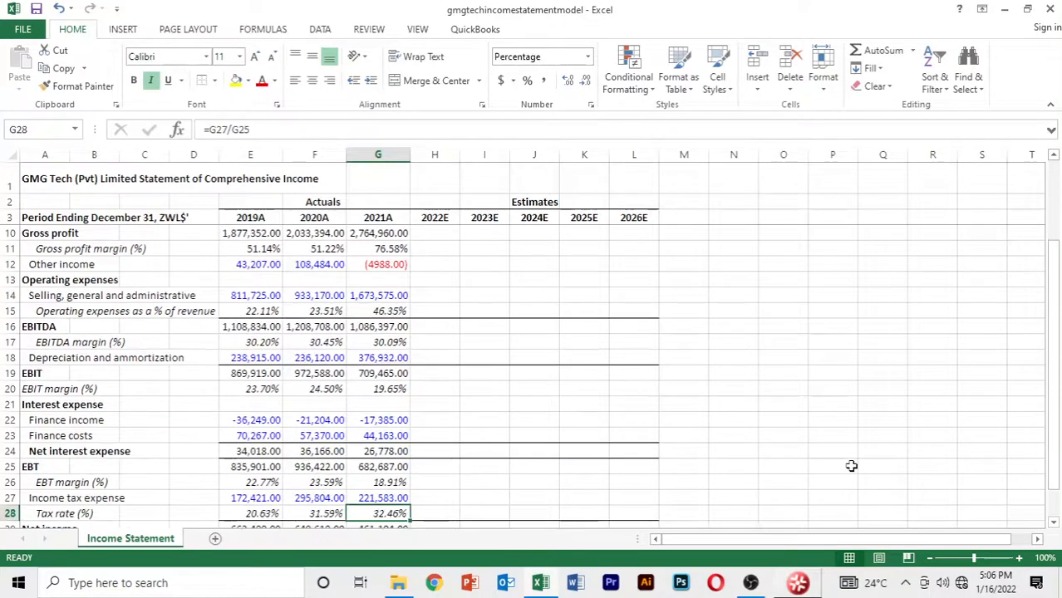
pyautogui.press('Up')
pyautogui.press('Up')
pyautogui.press('Up')
pyautogui.press('Up')
pyautogui.press('Up')
pyautogui.press('Up')
pyautogui.press('Up')
pyautogui.press('Up')
pyautogui.press('Up')
pyautogui.press('Up')
pyautogui.press('Up')
pyautogui.press('Up')
pyautogui.press('Up')
pyautogui.press('Up')
pyautogui.press('Up')
pyautogui.press('Up')
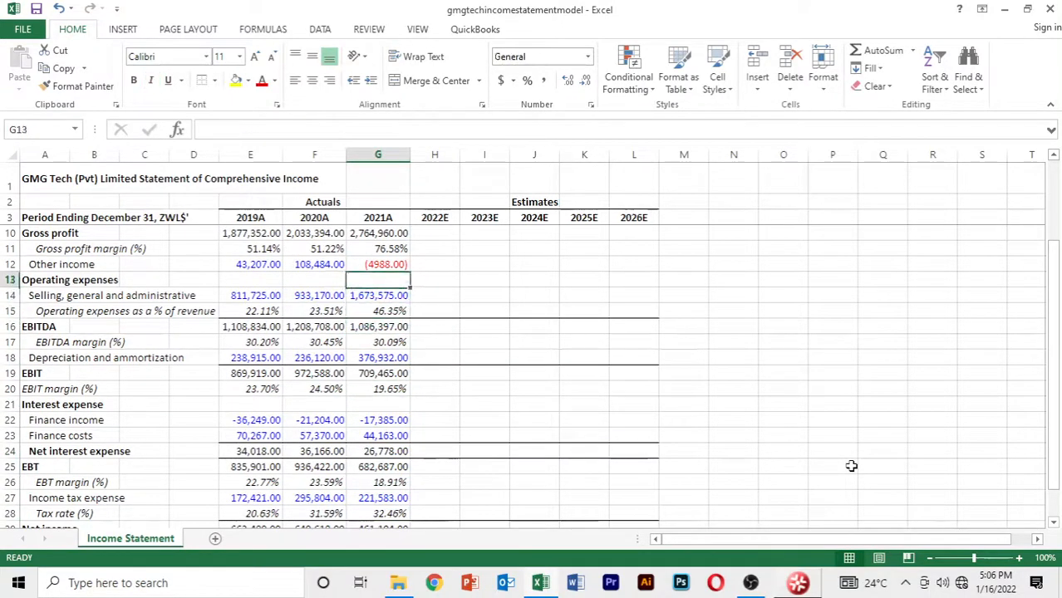
# Copy G12 and paste only its formats onto the finance income values in E22:G22.
pyautogui.hotkey('ctrl', 'c')
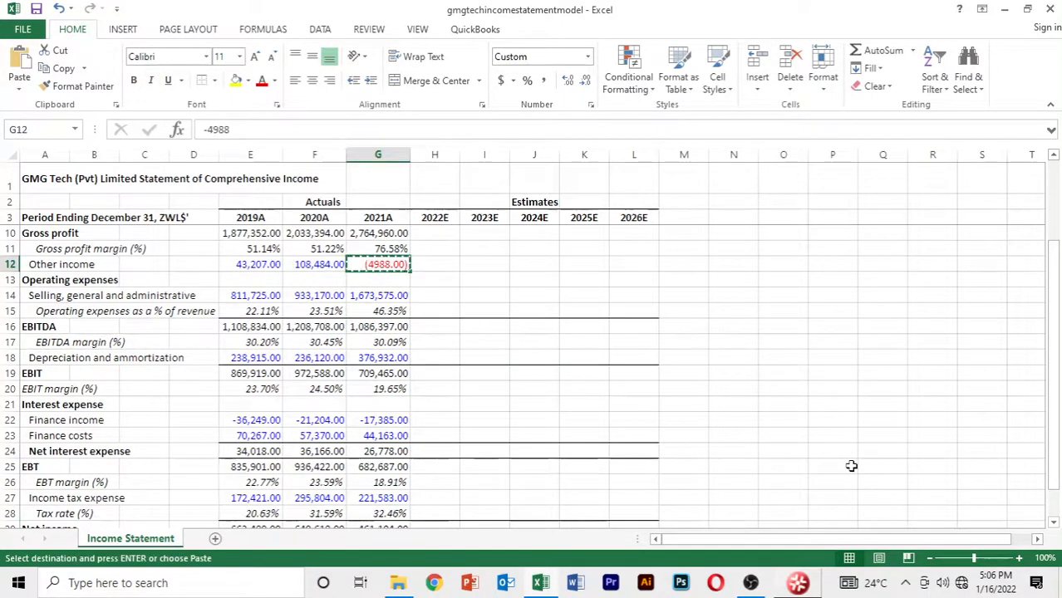
pyautogui.press('Down')
pyautogui.press('Down')
pyautogui.press('Down')
pyautogui.press('Down')
pyautogui.press('Down')
pyautogui.press('Down')
pyautogui.press('Down')
pyautogui.press('Down')
pyautogui.press('Down')
pyautogui.press('Down')
pyautogui.press('Left')
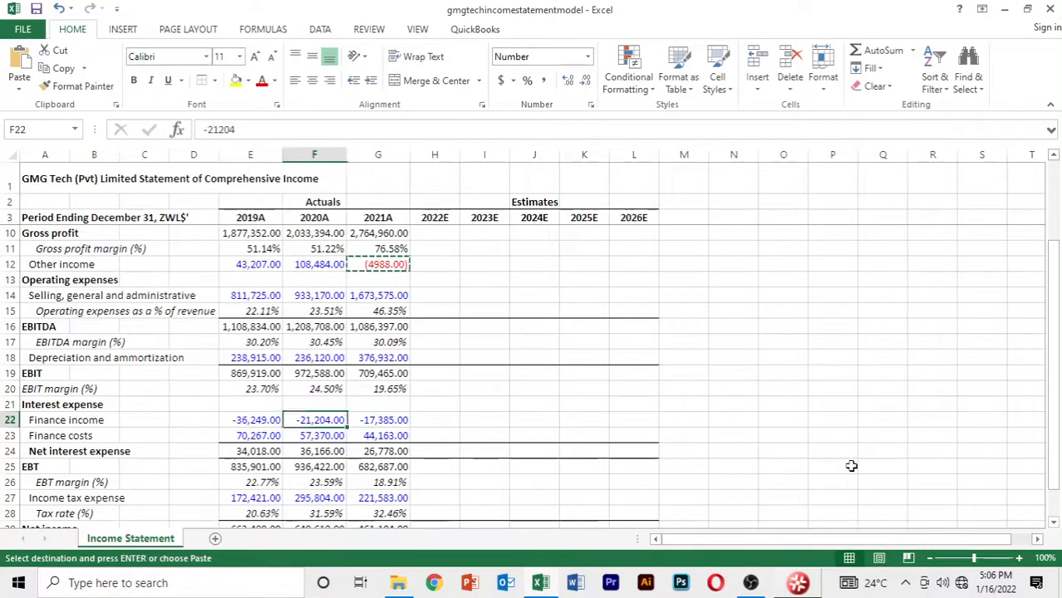
pyautogui.press('Left')
pyautogui.hotkey('shift', 'Right')
pyautogui.hotkey('shift', 'Right')
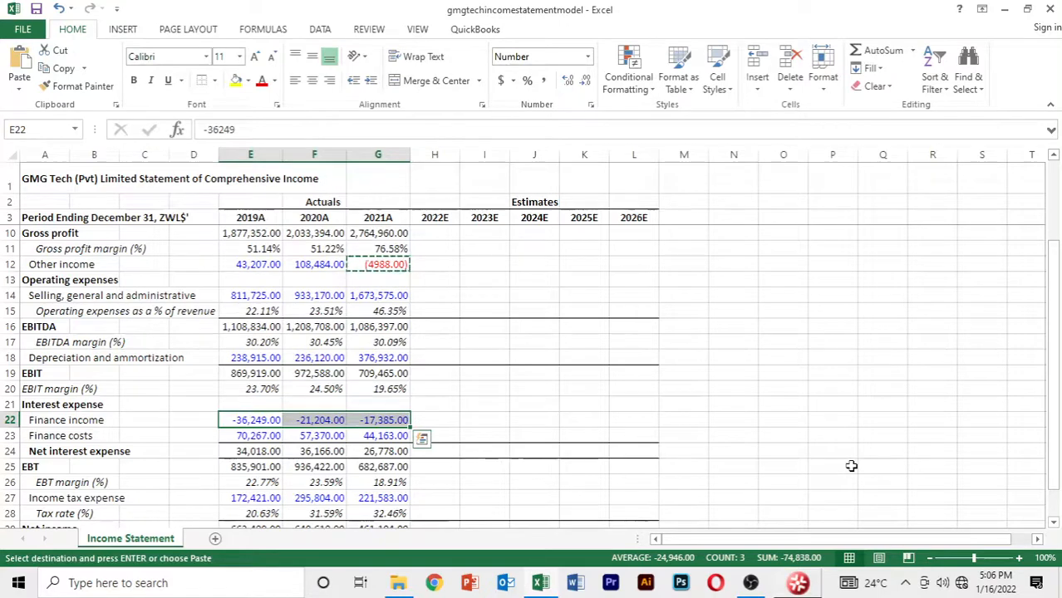
pyautogui.press('alt')
pyautogui.press('h')
pyautogui.press('v')
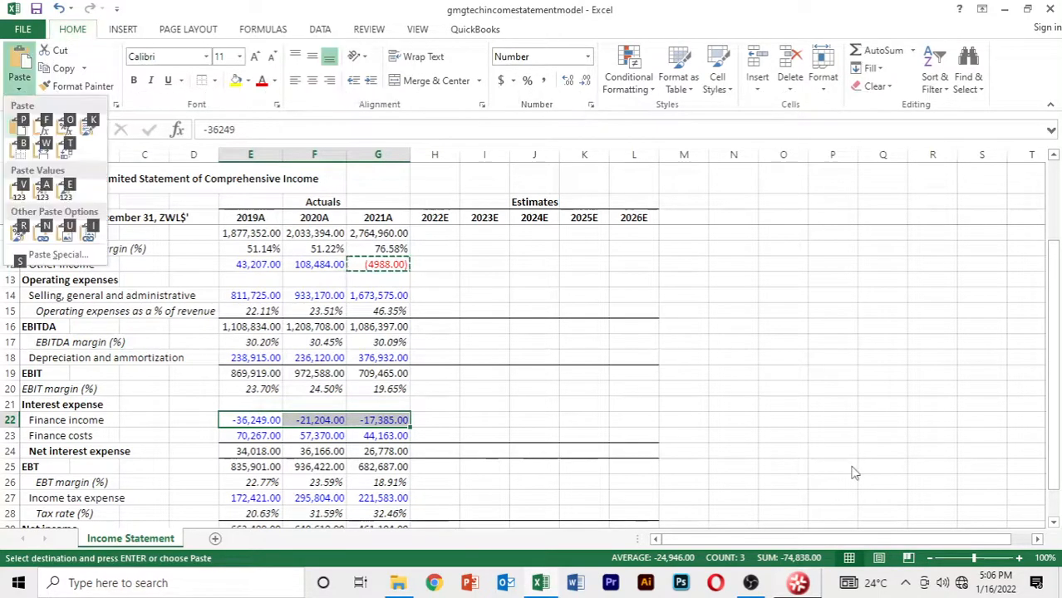
pyautogui.press('s')
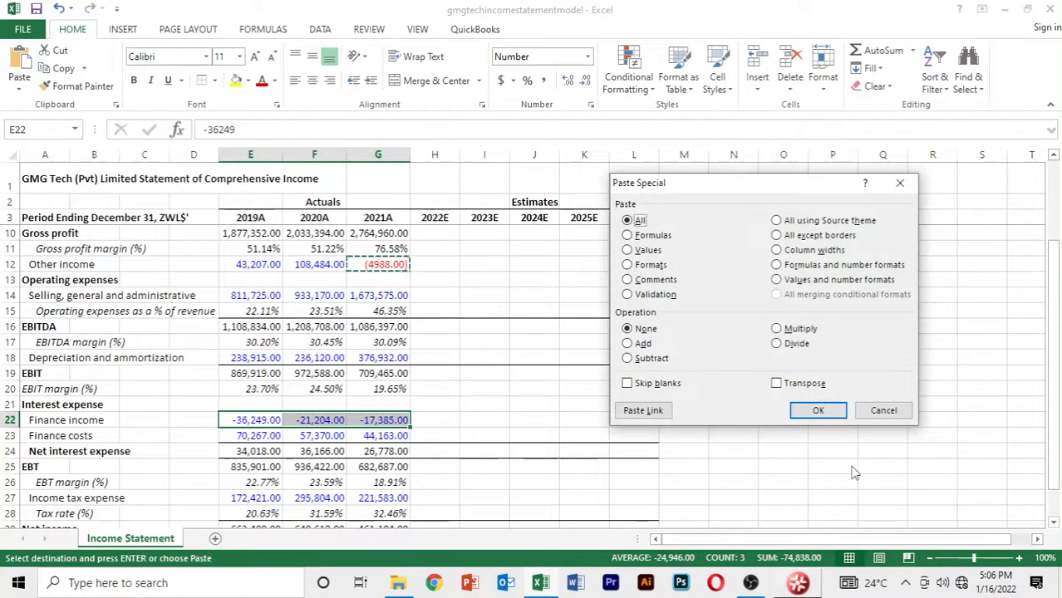
pyautogui.press('t')
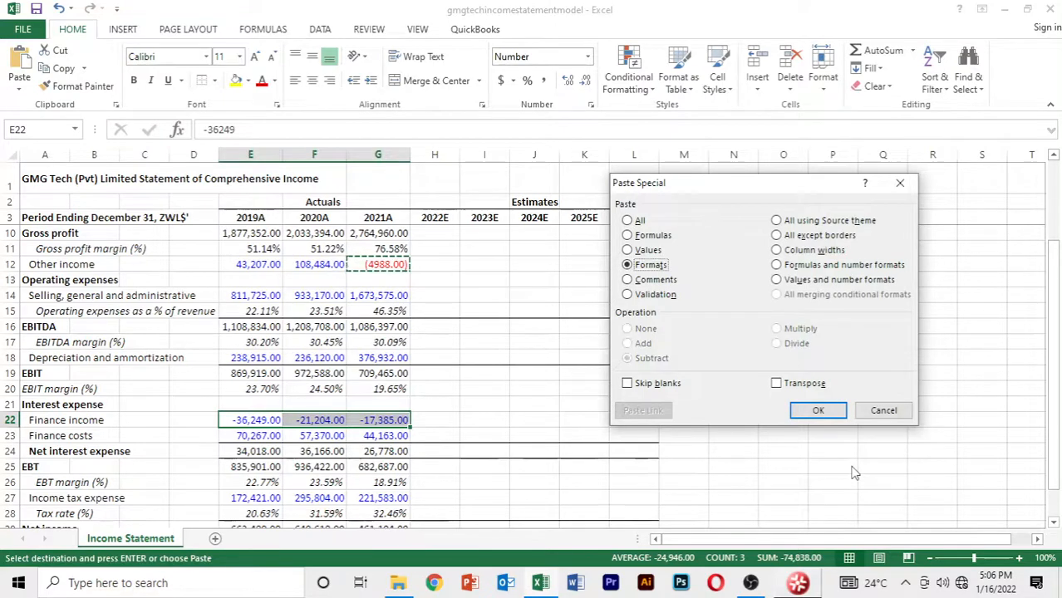
pyautogui.press('Return')
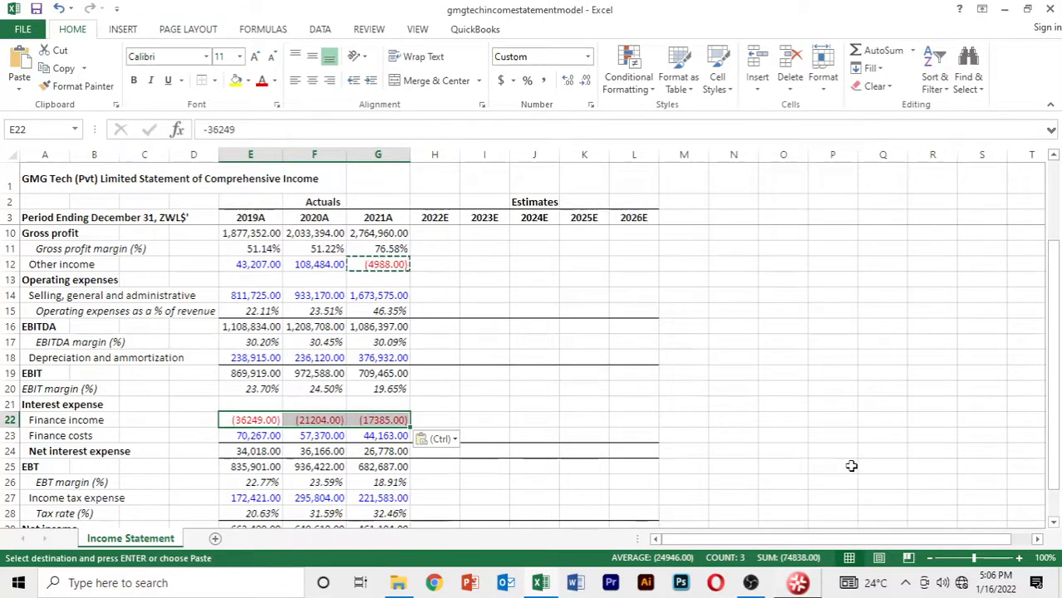
pyautogui.press('Escape')
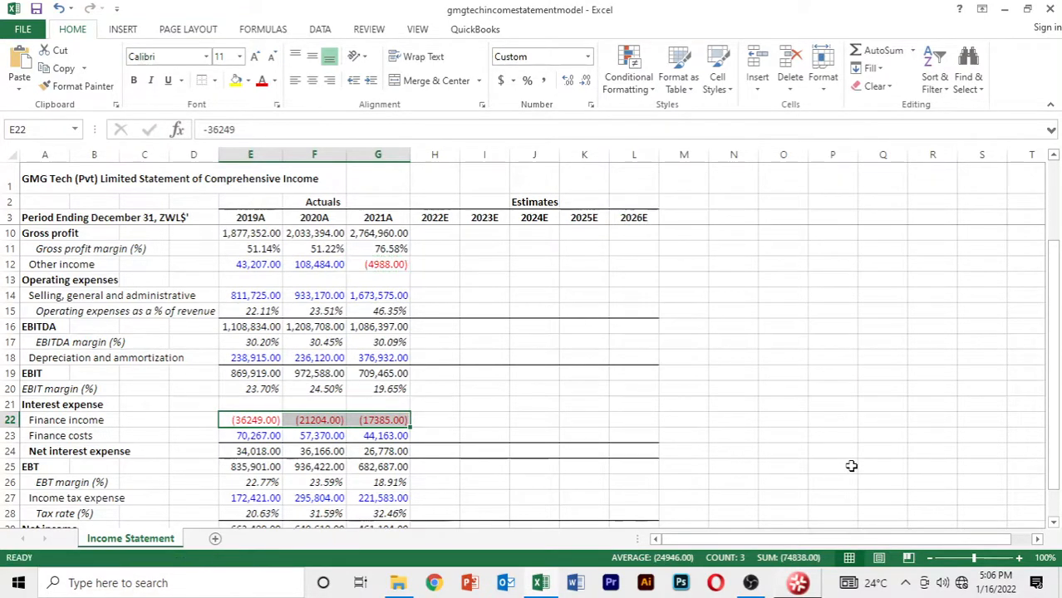
# Review the 2019A figures and formulas between finance income and net income.
pyautogui.press('Down')
pyautogui.press('Down')
pyautogui.press('Down')
pyautogui.press('Down')
pyautogui.press('Down')
pyautogui.press('Down')
pyautogui.press('Down')
pyautogui.press('Down')
pyautogui.press('Down')
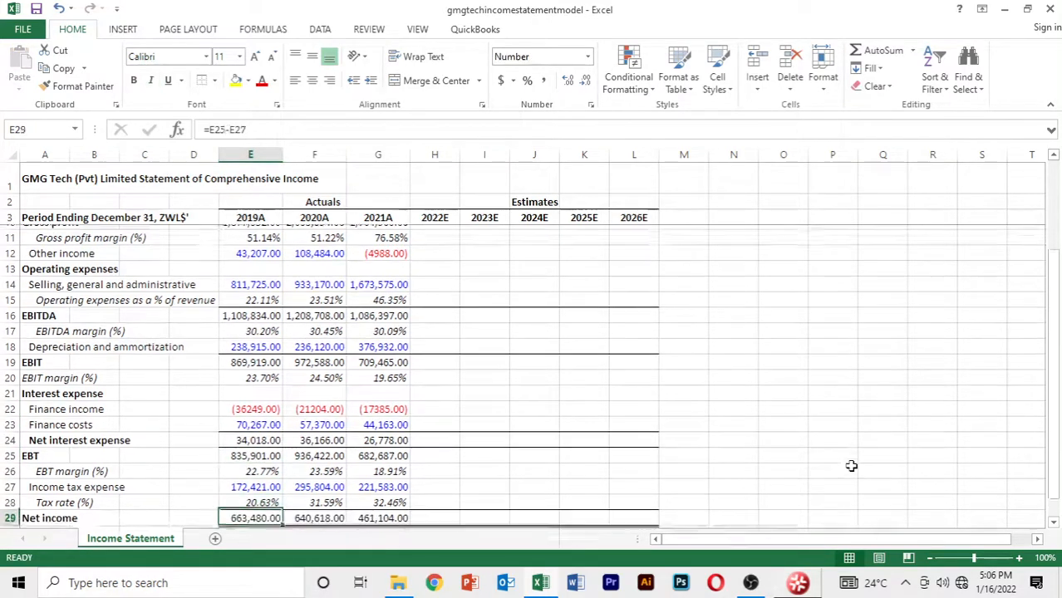
pyautogui.press('Up')
pyautogui.press('Up')
pyautogui.press('Up')
pyautogui.press('Up')
pyautogui.press('Up')
pyautogui.press('Up')
pyautogui.press('Up')
pyautogui.press('Up')
pyautogui.press('Up')
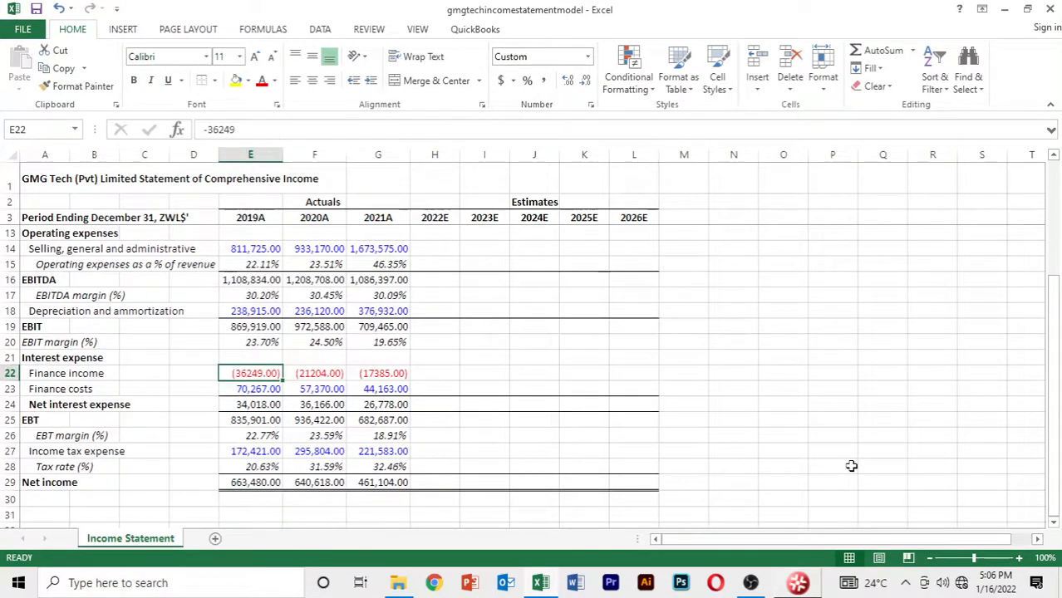
# Review the 2019A figures and formulas from the column header down past net income.
pyautogui.press('Up')
pyautogui.press('Up')
pyautogui.press('Up')
pyautogui.press('Up')
pyautogui.press('Up')
pyautogui.press('Up')
pyautogui.press('Up')
pyautogui.press('Up')
pyautogui.press('Up')
pyautogui.press('Up')
pyautogui.press('Up')
pyautogui.press('Up')
pyautogui.press('Up')
pyautogui.press('Up')
pyautogui.press('Up')
pyautogui.press('Up')
pyautogui.press('Up')
pyautogui.press('Up')
pyautogui.press('Up')
pyautogui.press('Up')
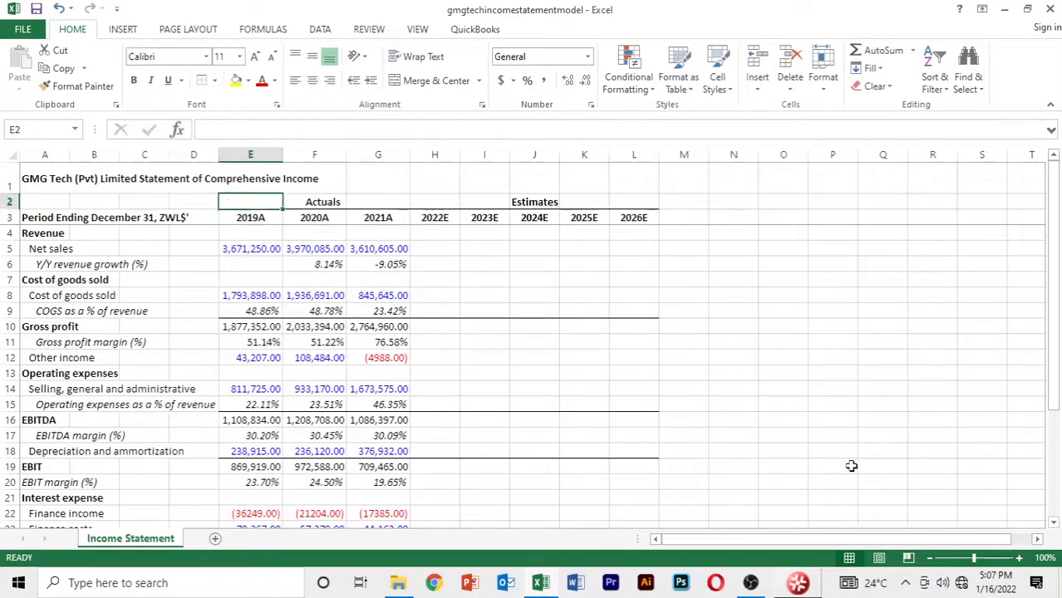
pyautogui.press('Up')
pyautogui.press('Down')
pyautogui.press('Down')
pyautogui.press('Down')
pyautogui.press('Down')
pyautogui.press('Down')
pyautogui.press('Down')
pyautogui.press('Down')
pyautogui.press('Down')
pyautogui.press('Down')
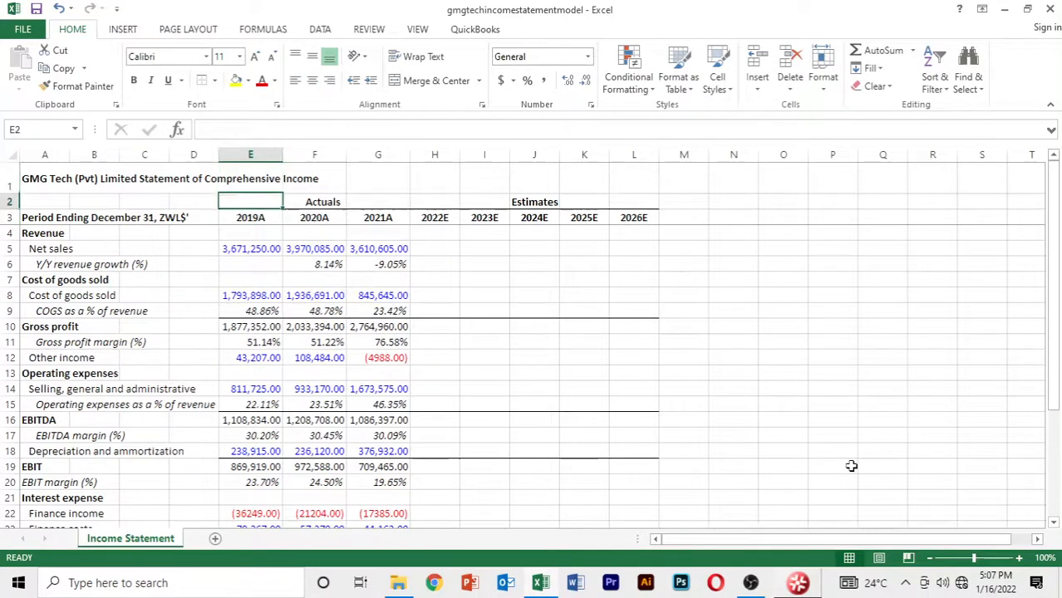
pyautogui.press('Down')
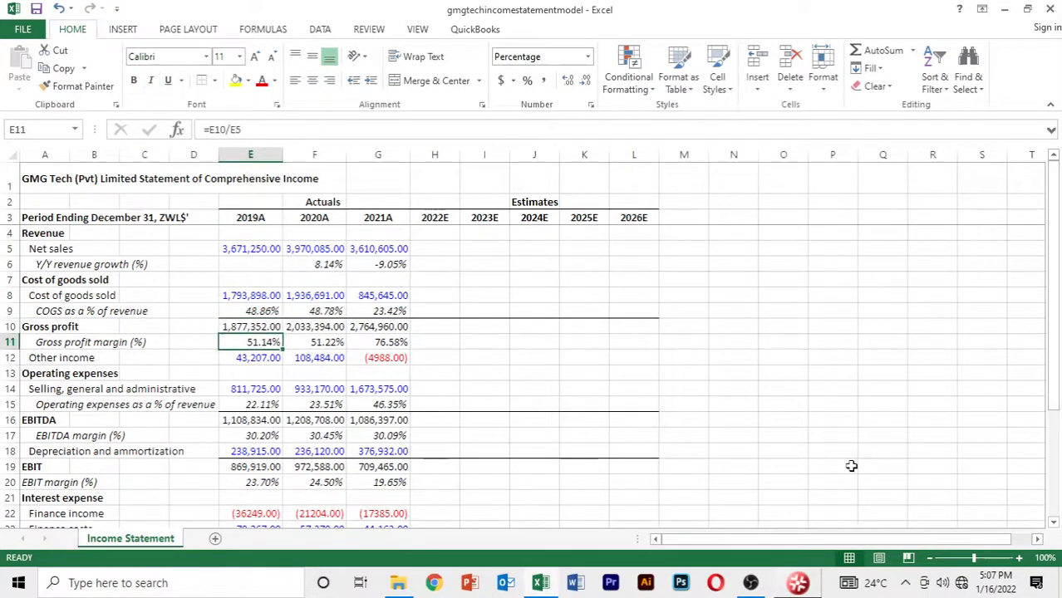
pyautogui.press('Down')
pyautogui.press('Down')
pyautogui.press('Down')
pyautogui.press('Down')
pyautogui.press('Down')
pyautogui.press('Down')
pyautogui.press('Down')
pyautogui.press('Down')
pyautogui.press('Down')
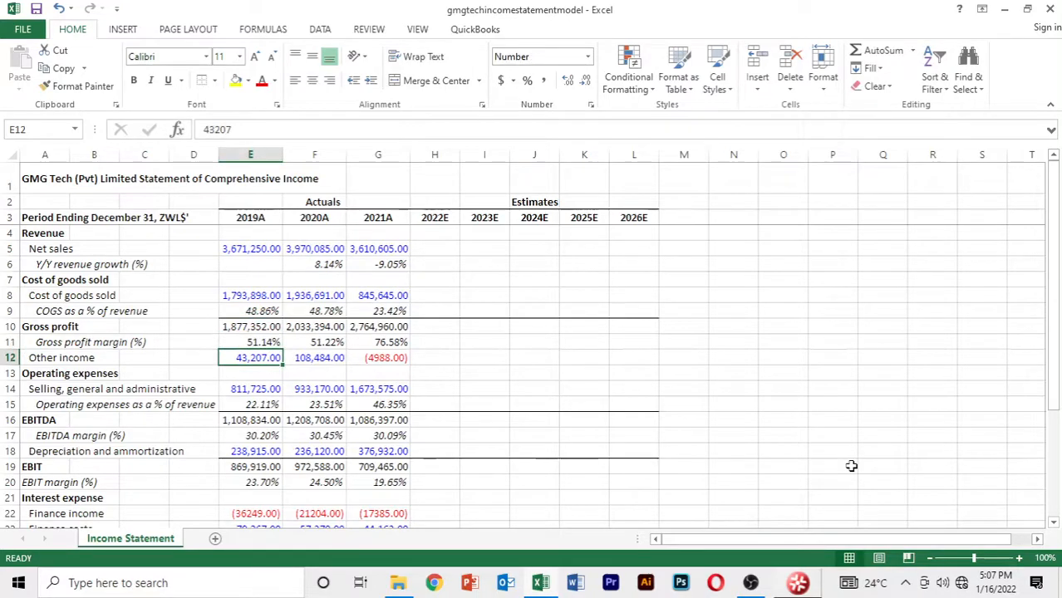
pyautogui.press('Down')
pyautogui.press('Down')
pyautogui.press('Down')
pyautogui.press('Down')
pyautogui.press('Down')
pyautogui.press('Down')
pyautogui.press('Down')
pyautogui.press('Down')
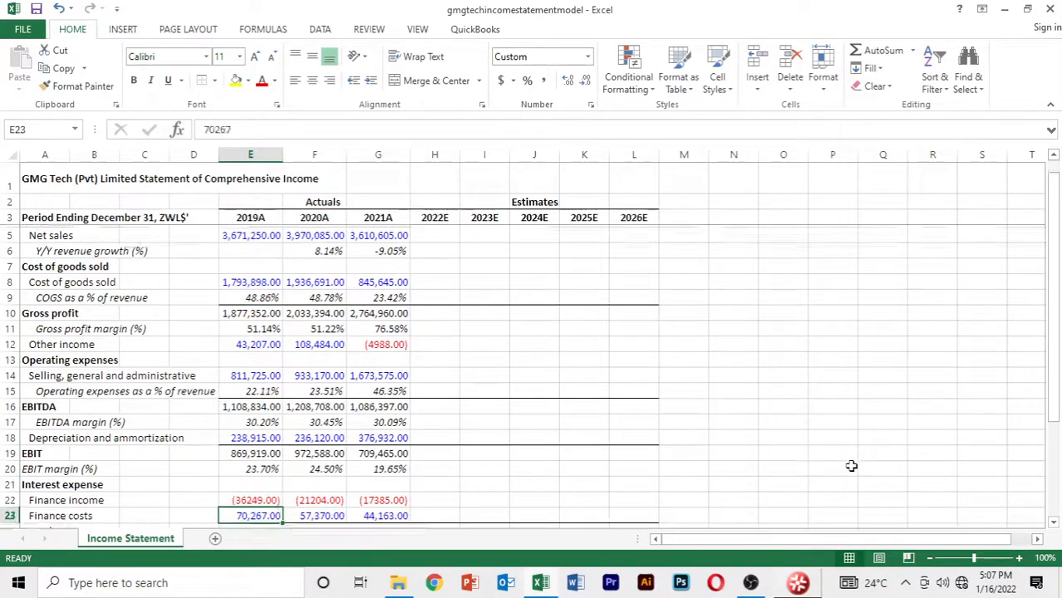
pyautogui.press('Down')
pyautogui.press('Down')
pyautogui.press('Down')
pyautogui.press('Down')
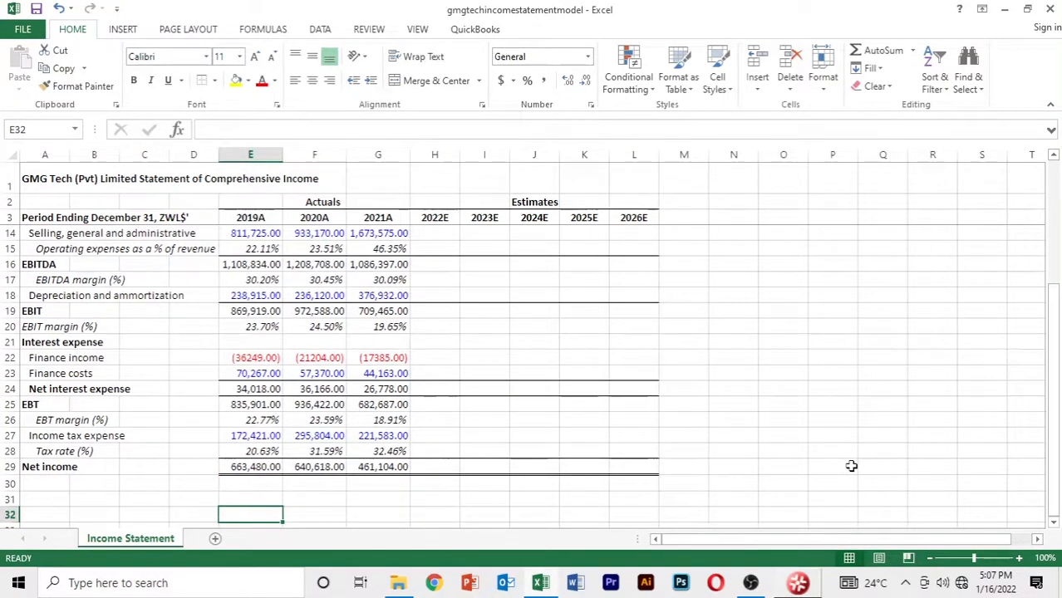
# Enter a bold "Assumptions" heading in A32, below the net income row.
pyautogui.press('Up')
pyautogui.press('Up')
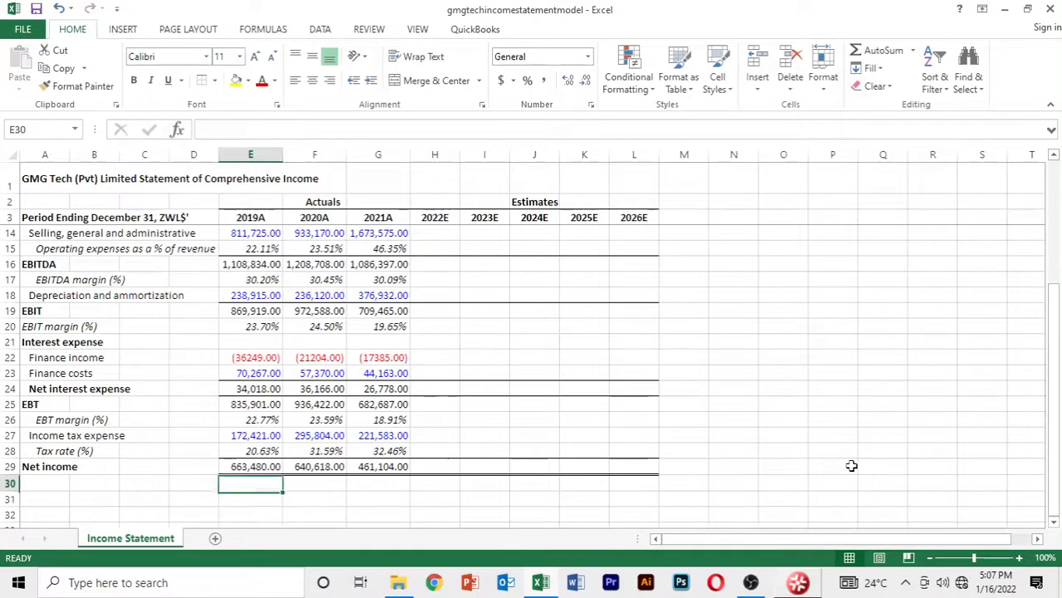
pyautogui.press('Down')
pyautogui.press('Down')
pyautogui.press('Left')
pyautogui.press('Left')
pyautogui.press('Left')
pyautogui.press('Left')
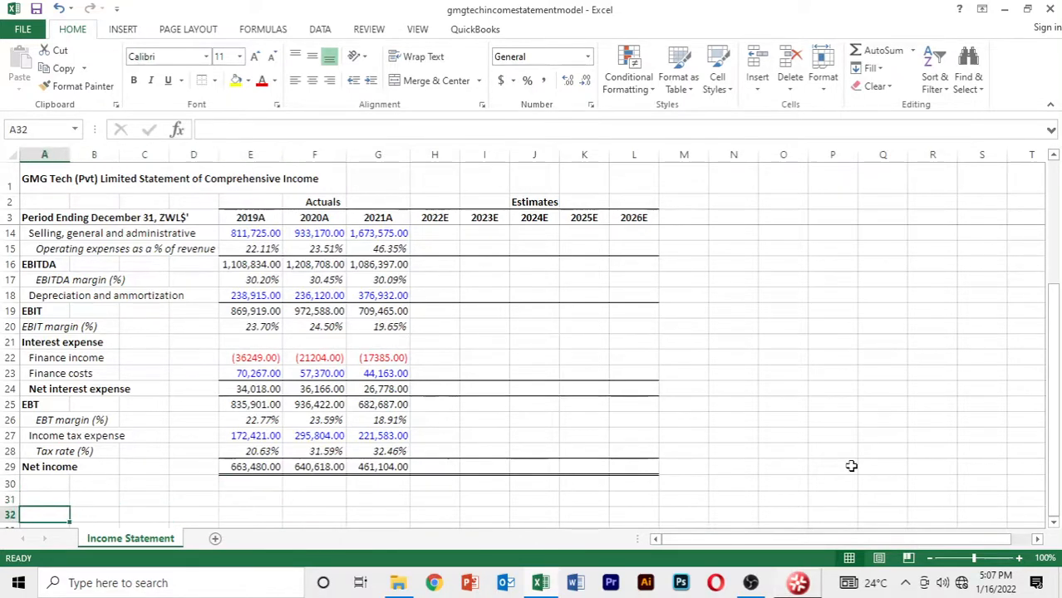
pyautogui.write('Assum')
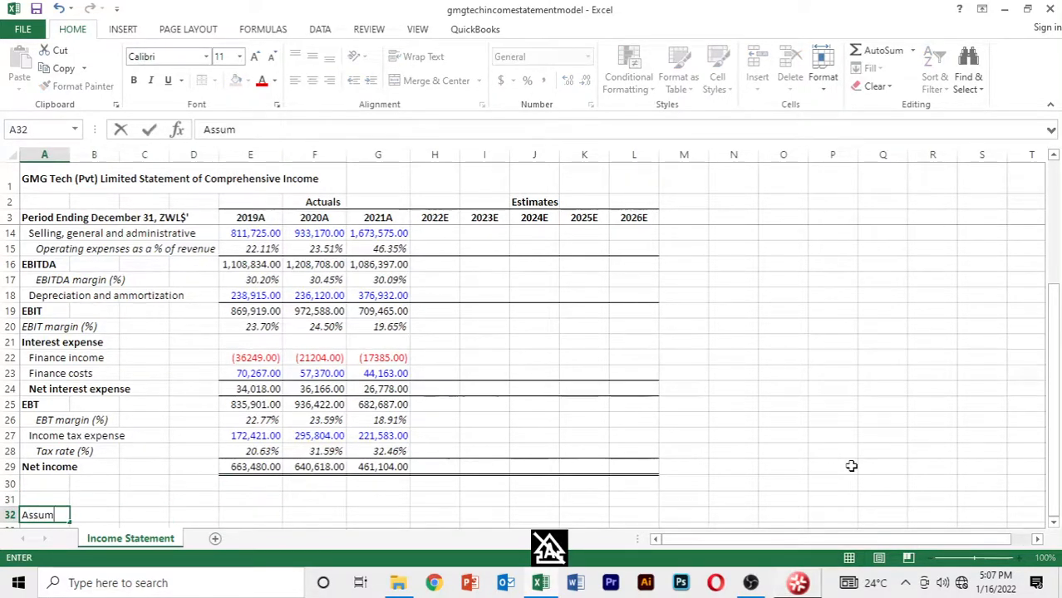
pyautogui.write('ptions')
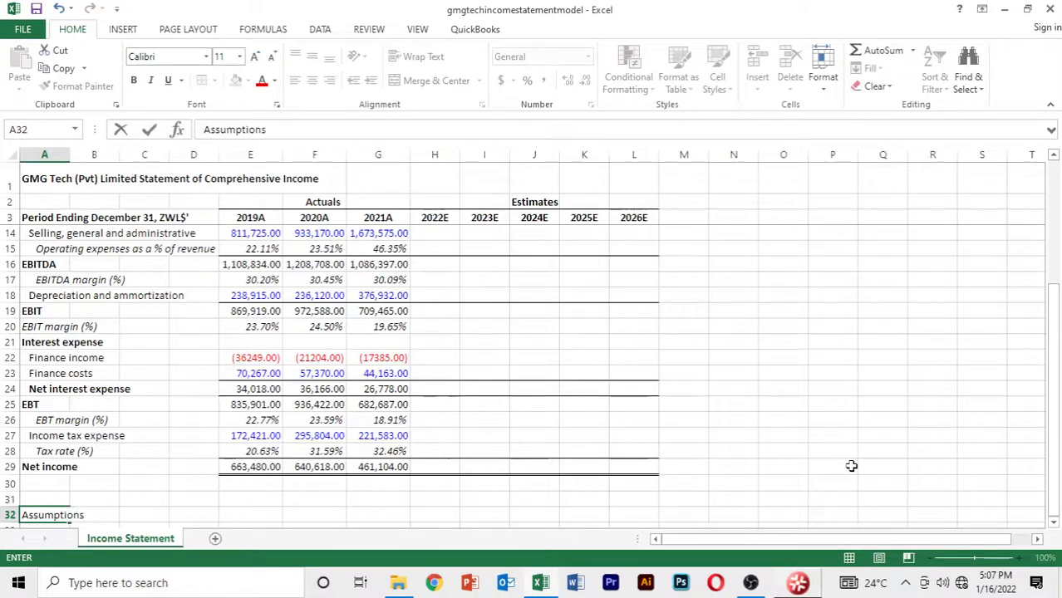
pyautogui.press('Return')
pyautogui.hotkey('ctrl', 'b')
pyautogui.press('Down')
pyautogui.press('Down')
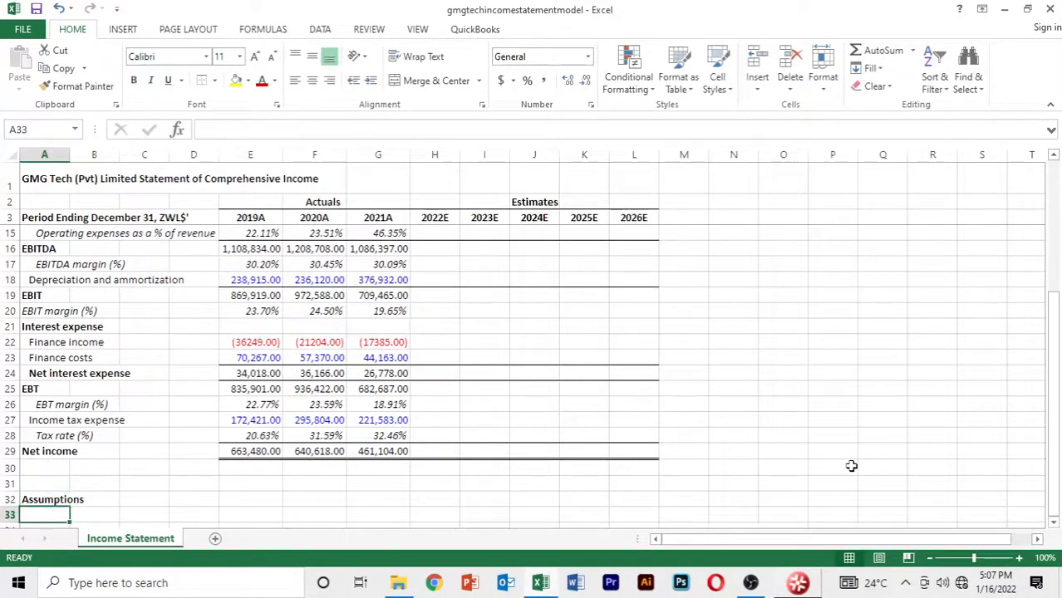
# Enter a bold "Revenue" heading in A34 under the Assumptions heading.
pyautogui.write('Reve')
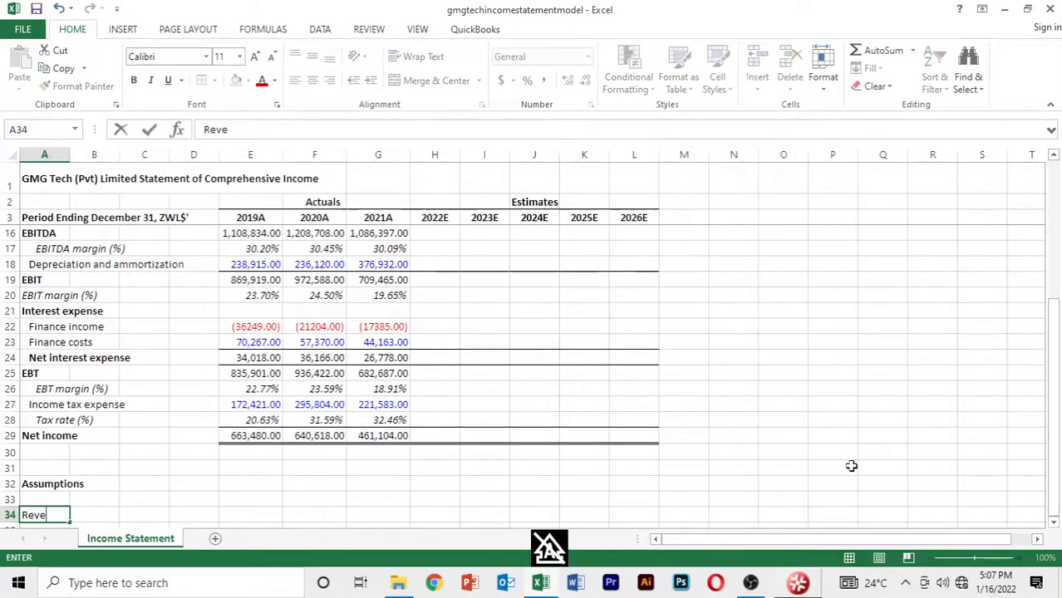
pyautogui.write('nue')
pyautogui.hotkey('ctrl', 'Return')
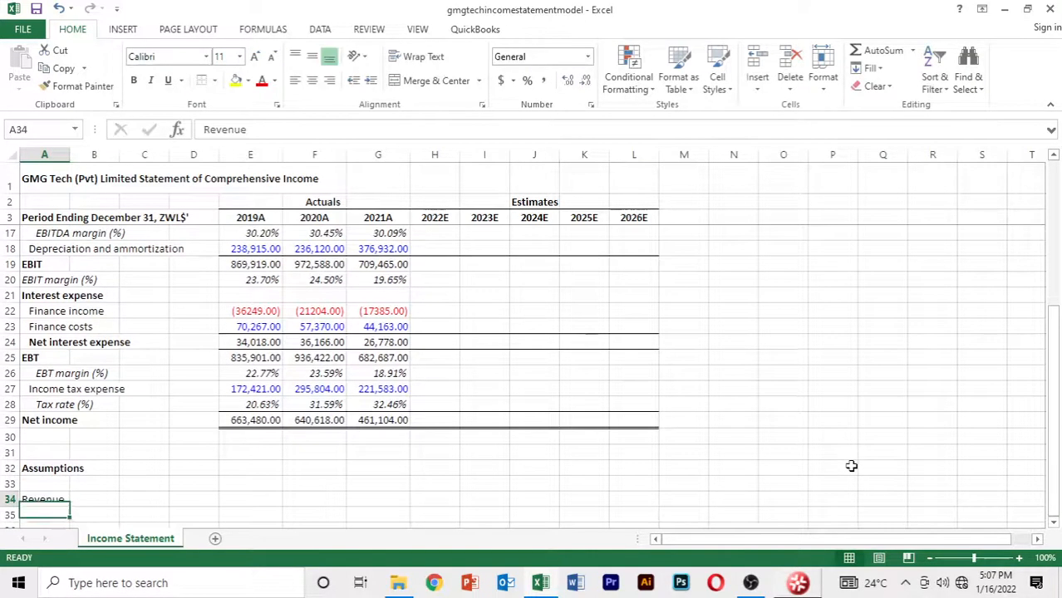
pyautogui.hotkey('ctrl', 'b')
# Enter a bold "Cost of goods sold" heading in A39, leaving blank rows below the Revenue heading.
pyautogui.press('Down')
pyautogui.press('Down')
pyautogui.press('Down')
pyautogui.press('Down')
pyautogui.press('Down')
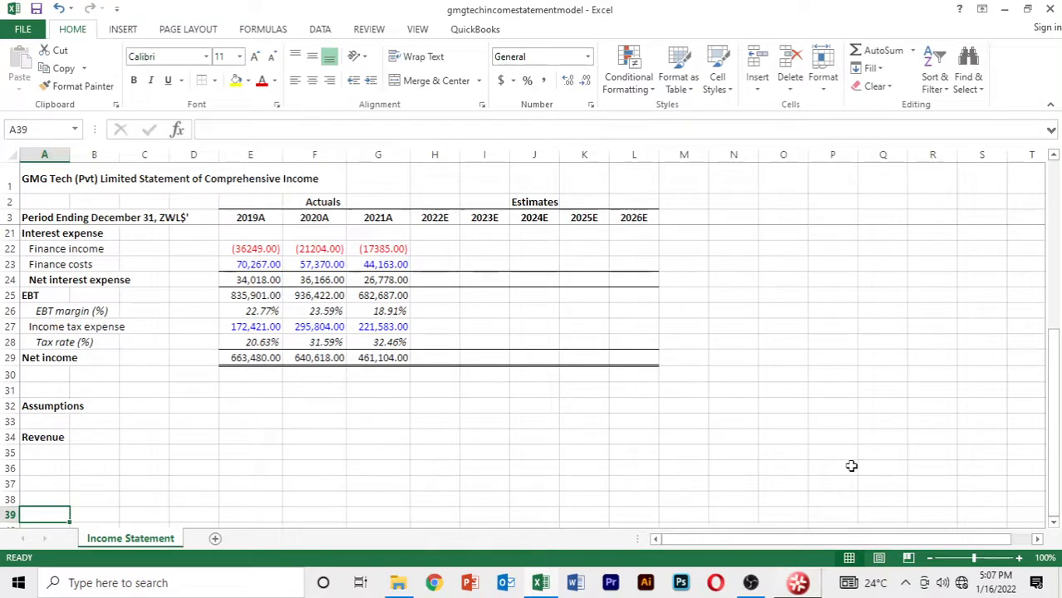
pyautogui.write('Cost of ')
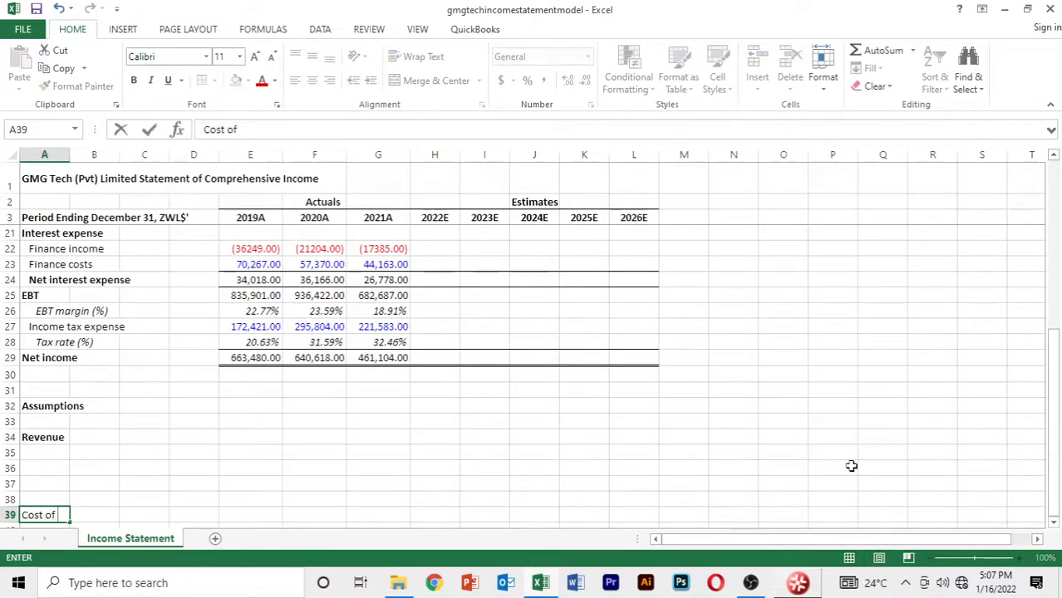
pyautogui.write('goods sold')
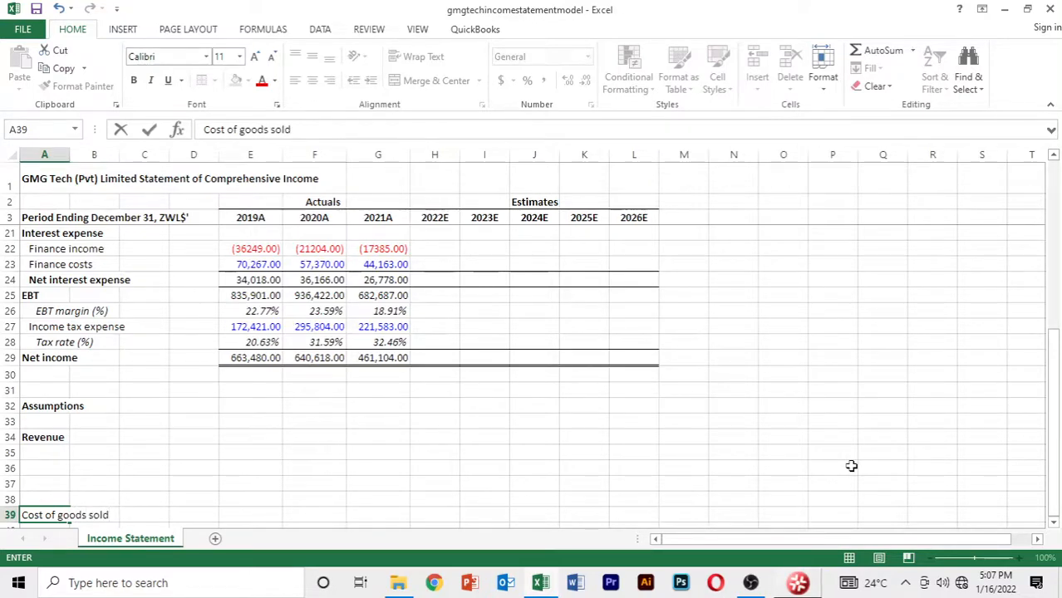
pyautogui.press('Return')
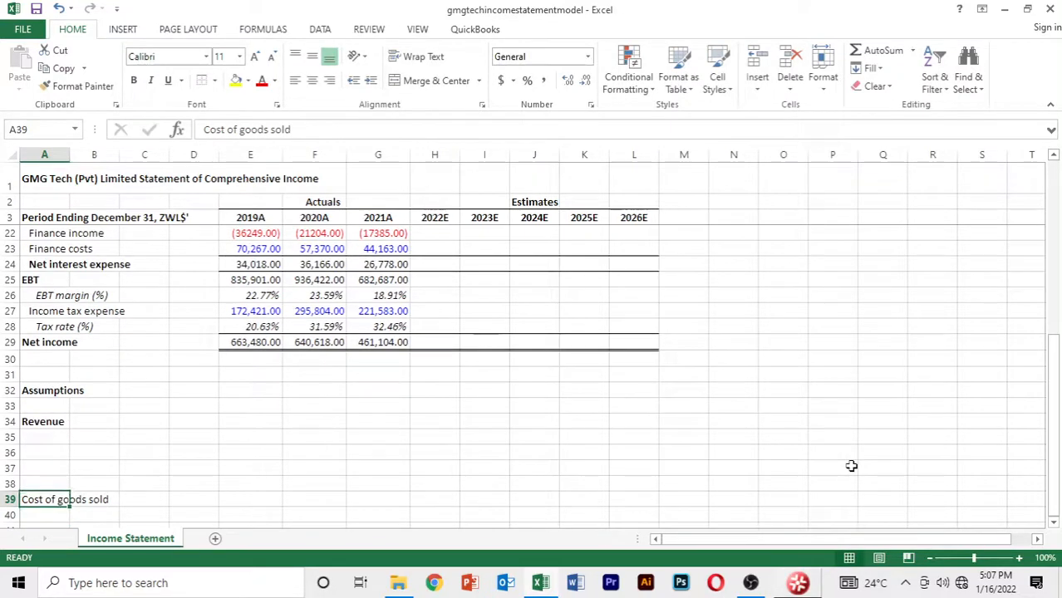
pyautogui.hotkey('ctrl', 'b')
# Delete the Assumptions, Revenue and Cost of goods sold headings from A32:B39.
pyautogui.press('Return')
pyautogui.press('Return')
pyautogui.press('Return')
pyautogui.press('Return')
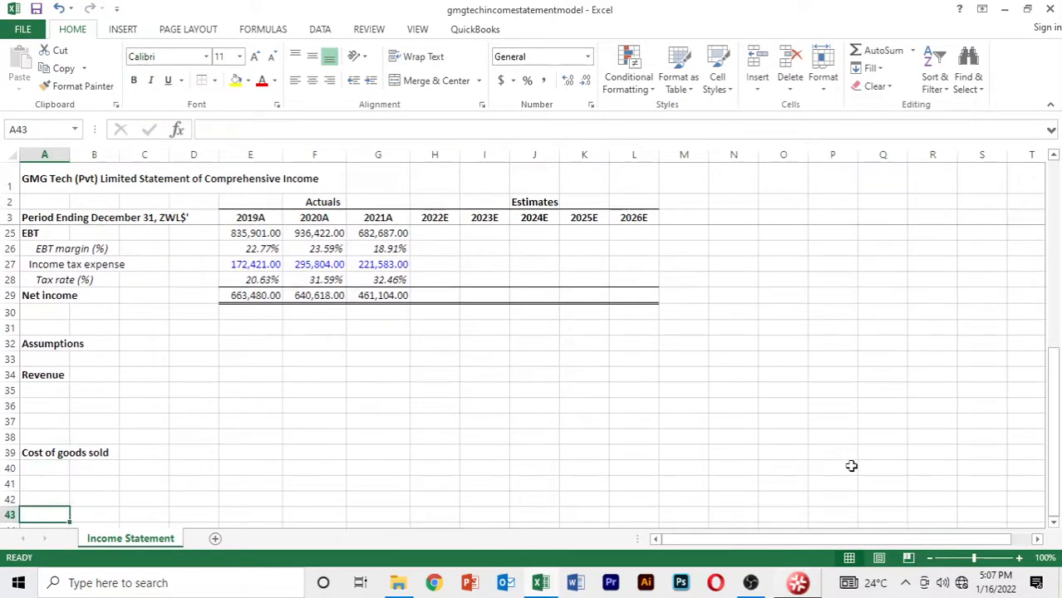
pyautogui.press('Up')
pyautogui.press('Up')
pyautogui.press('Up')
pyautogui.press('Up')
pyautogui.press('Up')
pyautogui.press('Up')
pyautogui.press('Up')
pyautogui.press('Up')
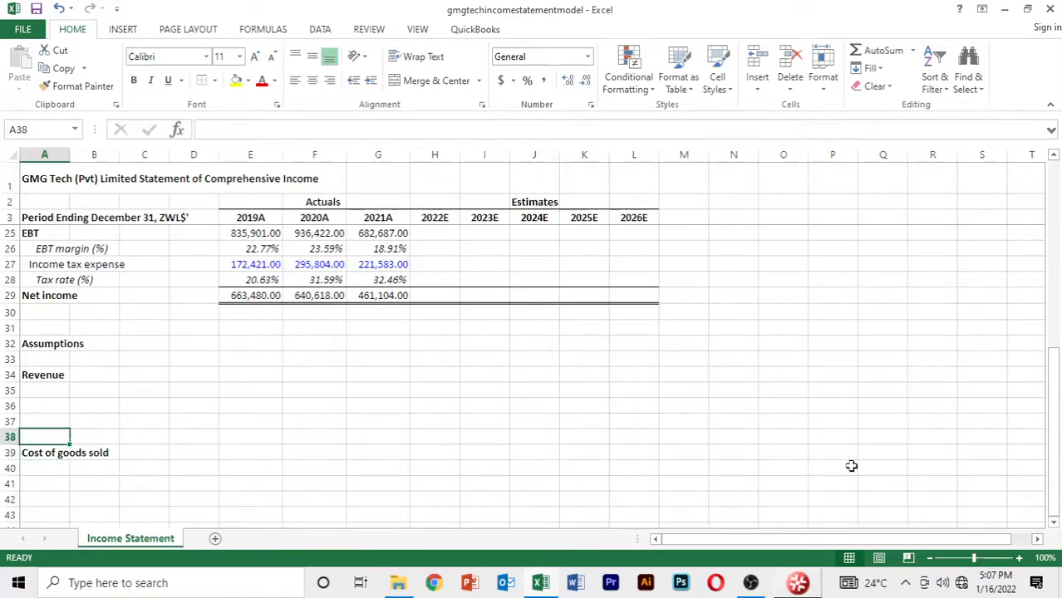
pyautogui.press('Up')
pyautogui.press('Up')
pyautogui.press('Up')
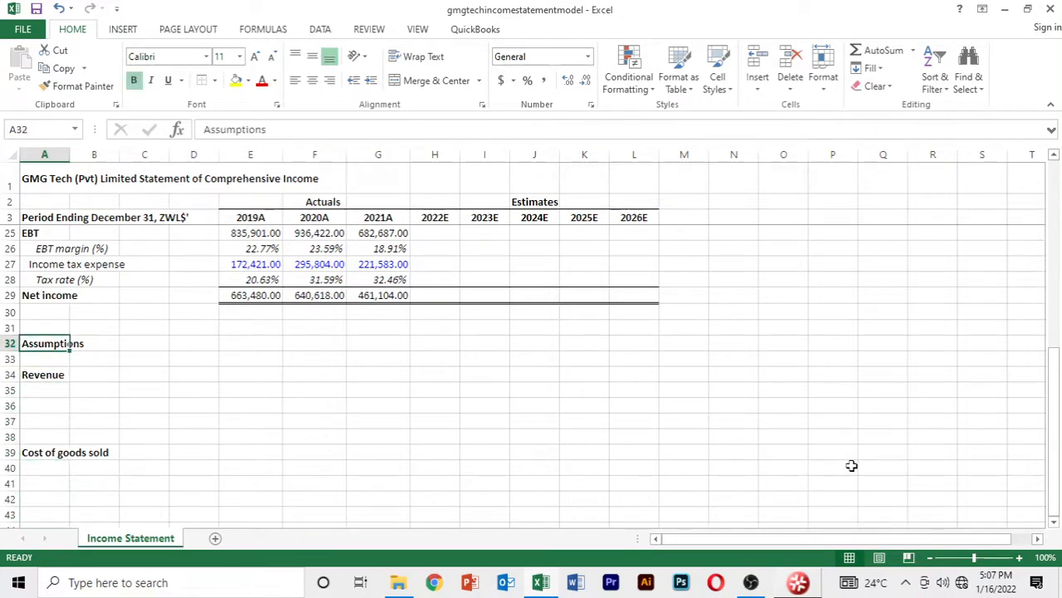
pyautogui.hotkey('shift', 'Down')
pyautogui.hotkey('shift', 'Down')
pyautogui.press('Down')
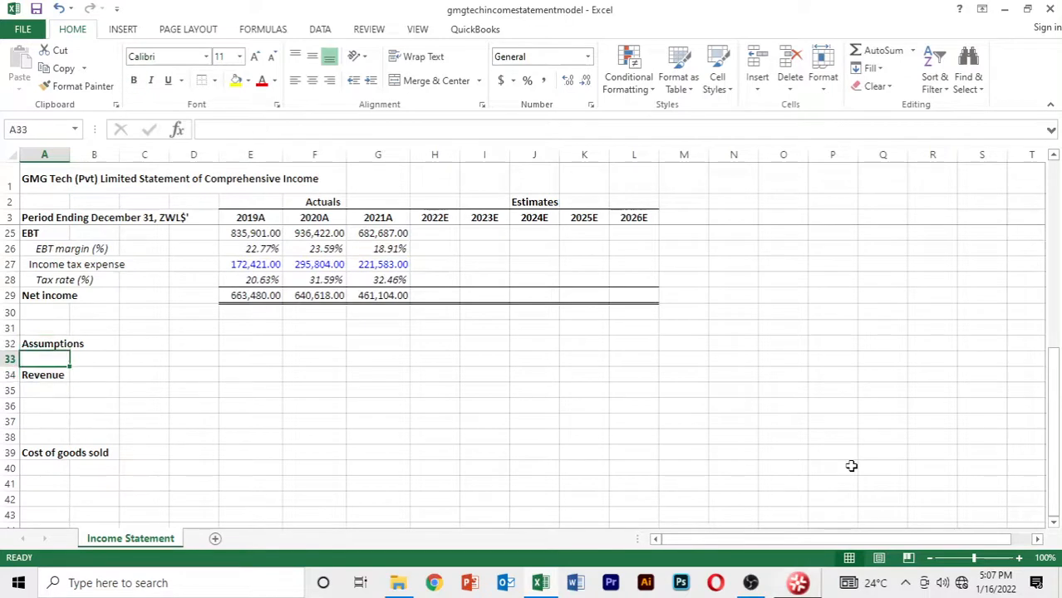
pyautogui.press('Down')
pyautogui.press('Down')
pyautogui.press('Down')
pyautogui.press('Down')
pyautogui.press('Down')
pyautogui.press('Up')
pyautogui.press('Up')
pyautogui.press('Up')
pyautogui.press('Up')
pyautogui.press('Up')
pyautogui.press('Up')
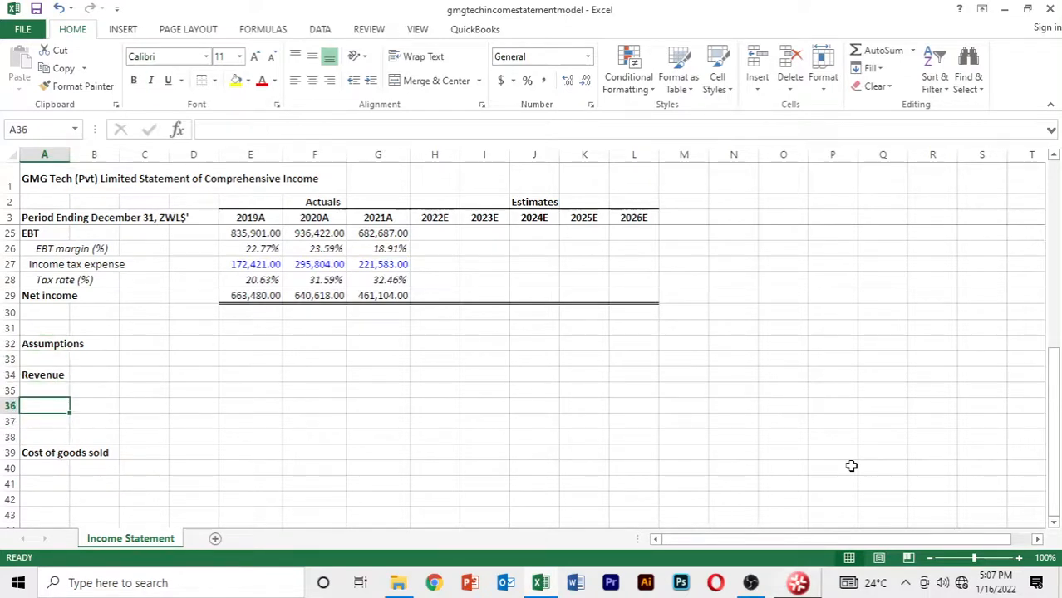
pyautogui.hotkey('shift', 'Down')
pyautogui.hotkey('shift', 'Down')
pyautogui.hotkey('shift', 'Down')
pyautogui.hotkey('shift', 'Down')
pyautogui.hotkey('shift', 'Down')
pyautogui.hotkey('shift', 'Down')
pyautogui.hotkey('shift', 'Down')
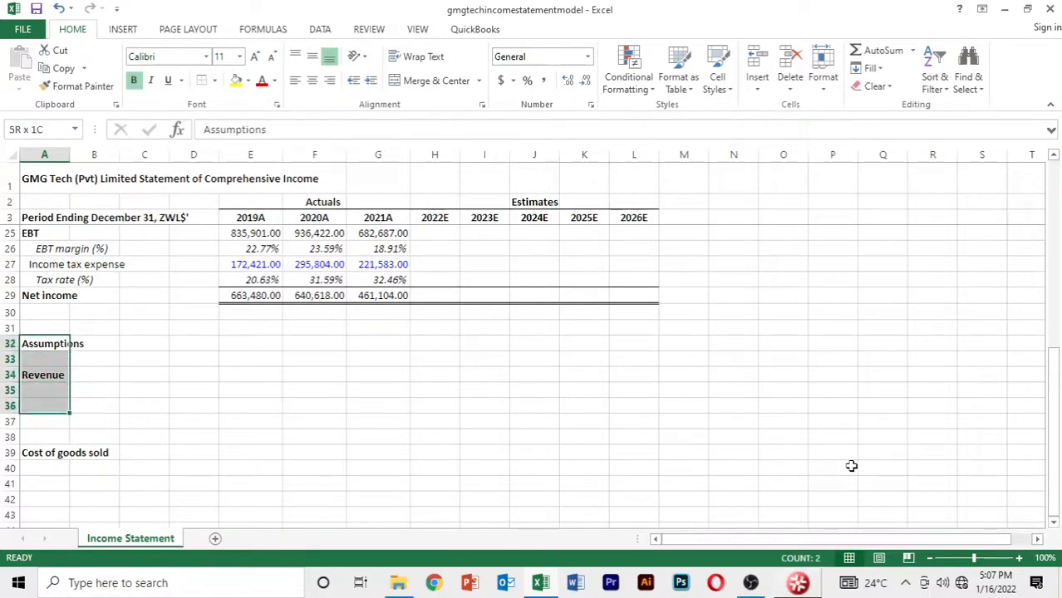
pyautogui.hotkey('shift', 'Right')
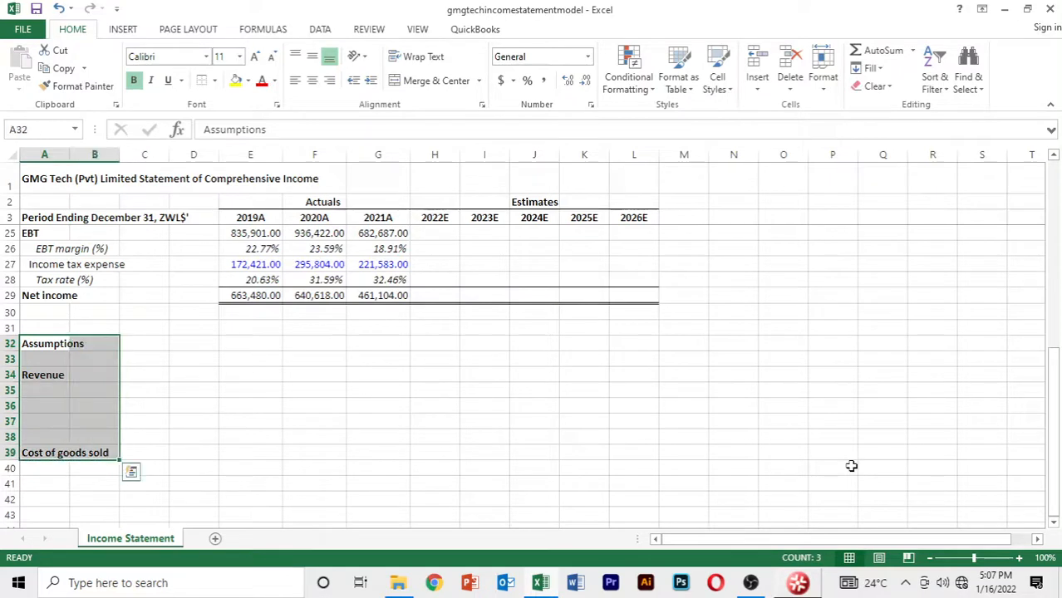
pyautogui.press('Delete')
pyautogui.press('Up')
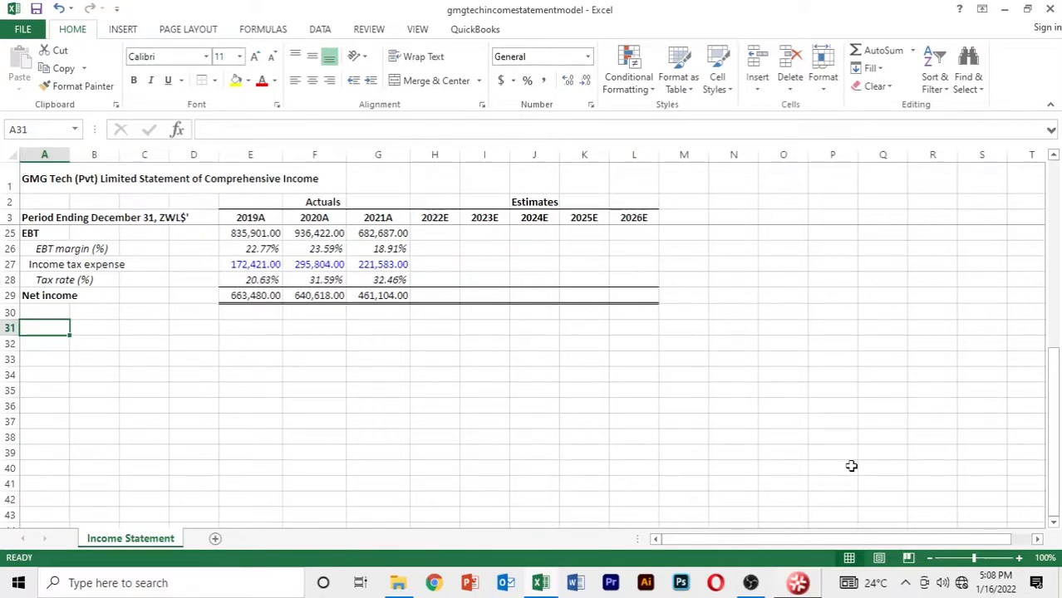
# Enter 8.14% as the 2022E Y/Y revenue growth assumption in H6.
pyautogui.press('Up')
pyautogui.press('Up')
pyautogui.press('Up')
pyautogui.press('Up')
pyautogui.press('Up')
pyautogui.press('Up')
pyautogui.press('Up')
pyautogui.press('Up')
pyautogui.press('Up')
pyautogui.press('Up')
pyautogui.press('Up')
pyautogui.press('Up')
pyautogui.press('Up')
pyautogui.press('Up')
pyautogui.press('Up')
pyautogui.press('Up')
pyautogui.press('Up')
pyautogui.press('Up')
pyautogui.press('Up')
pyautogui.press('Up')
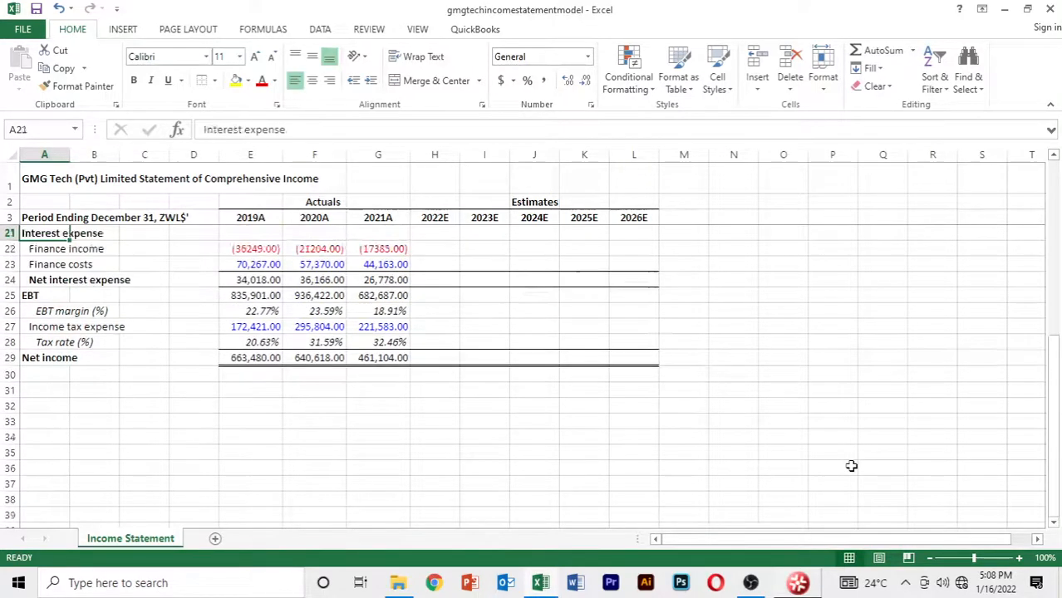
pyautogui.press('Up')
pyautogui.press('Up')
pyautogui.press('Down')
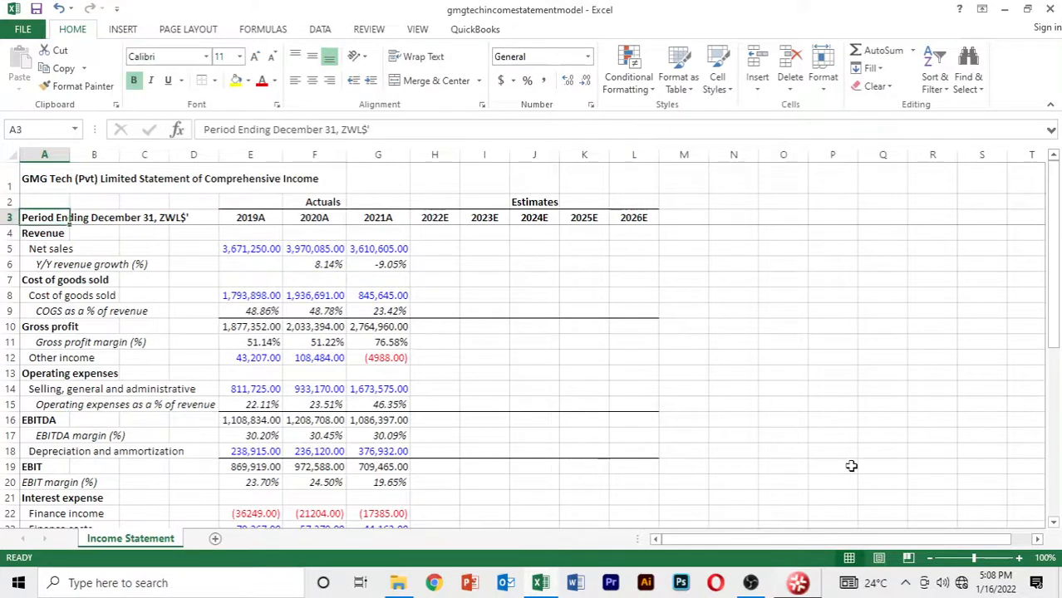
pyautogui.press('Down')
pyautogui.press('Right')
pyautogui.press('Right')
pyautogui.press('Right')
pyautogui.press('Right')
pyautogui.press('Right')
pyautogui.press('Right')
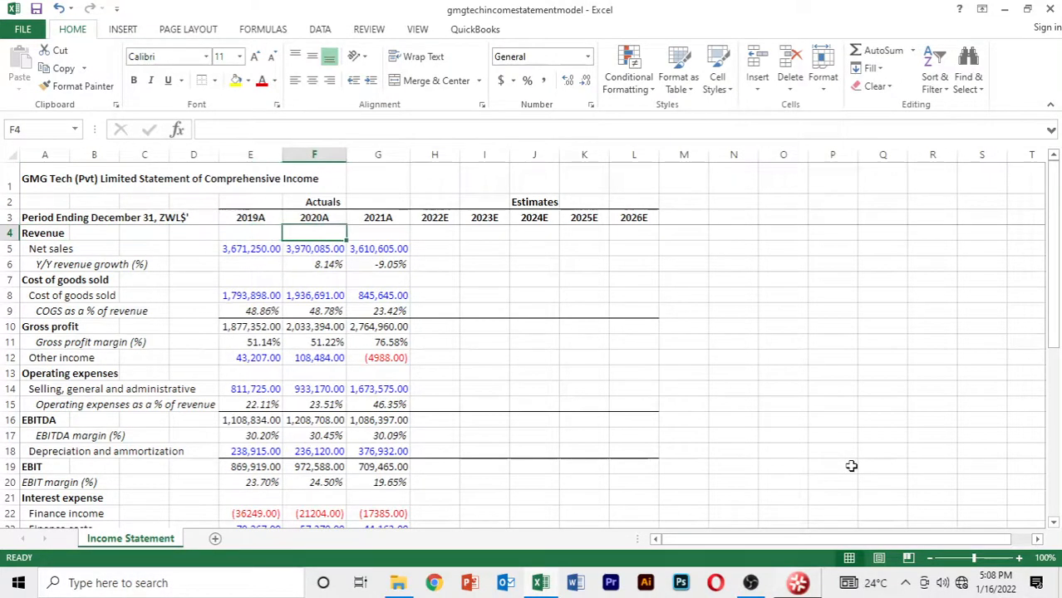
pyautogui.press('Left')
pyautogui.press('Down')
pyautogui.press('Down')
pyautogui.press('Up')
pyautogui.press('Right')
pyautogui.press('Right')
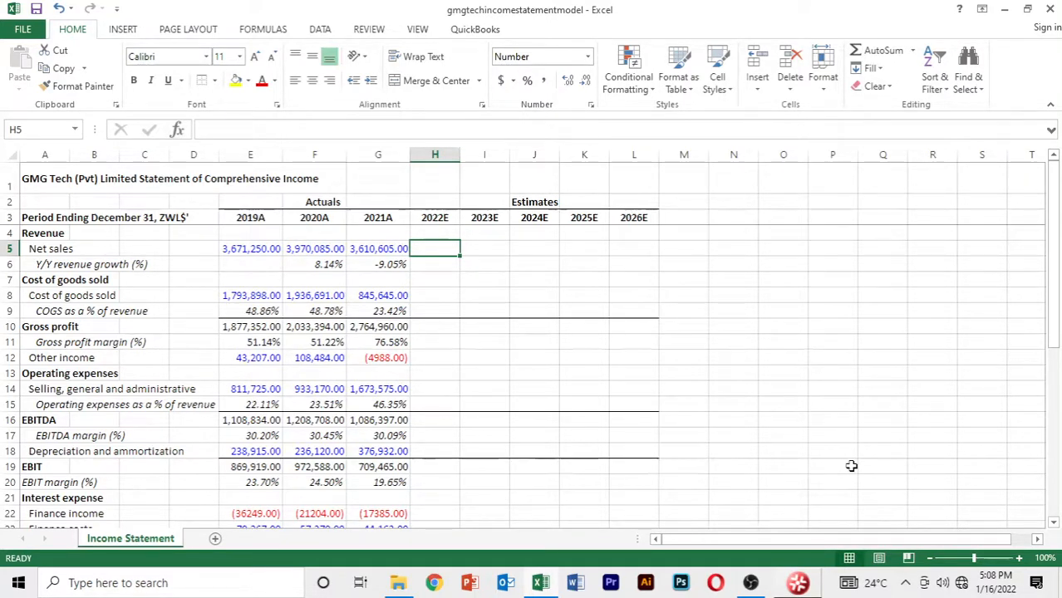
pyautogui.press('Down')
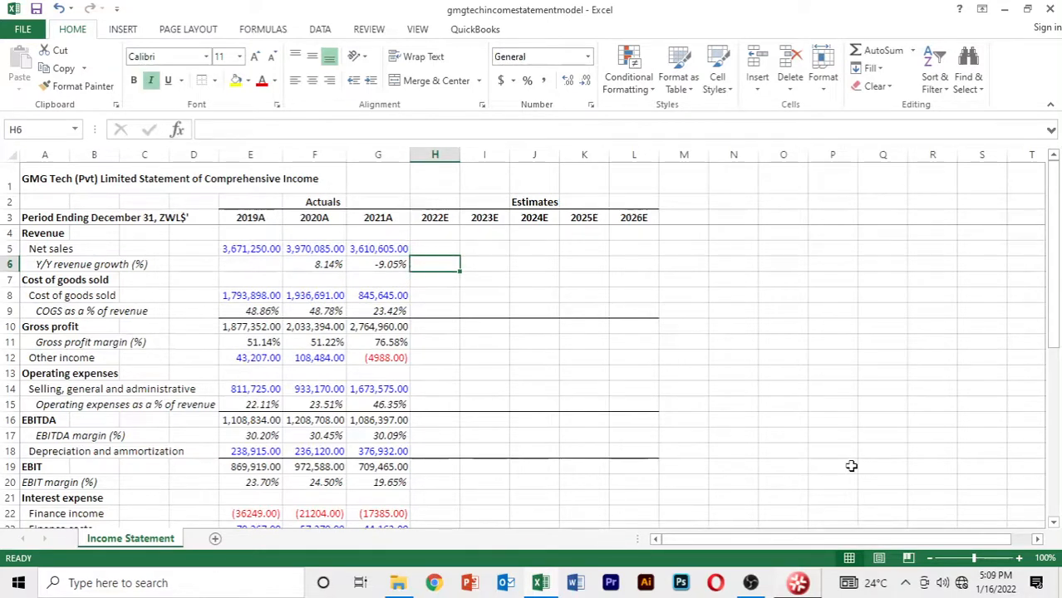
pyautogui.write('8.14')
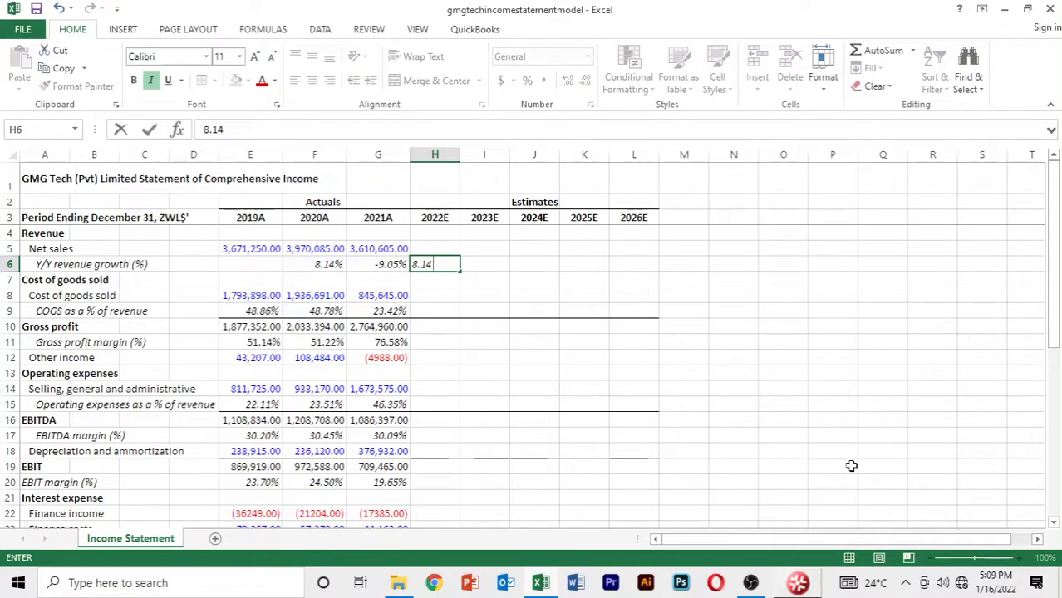
pyautogui.write('%')
pyautogui.hotkey('ctrl', 'Return')
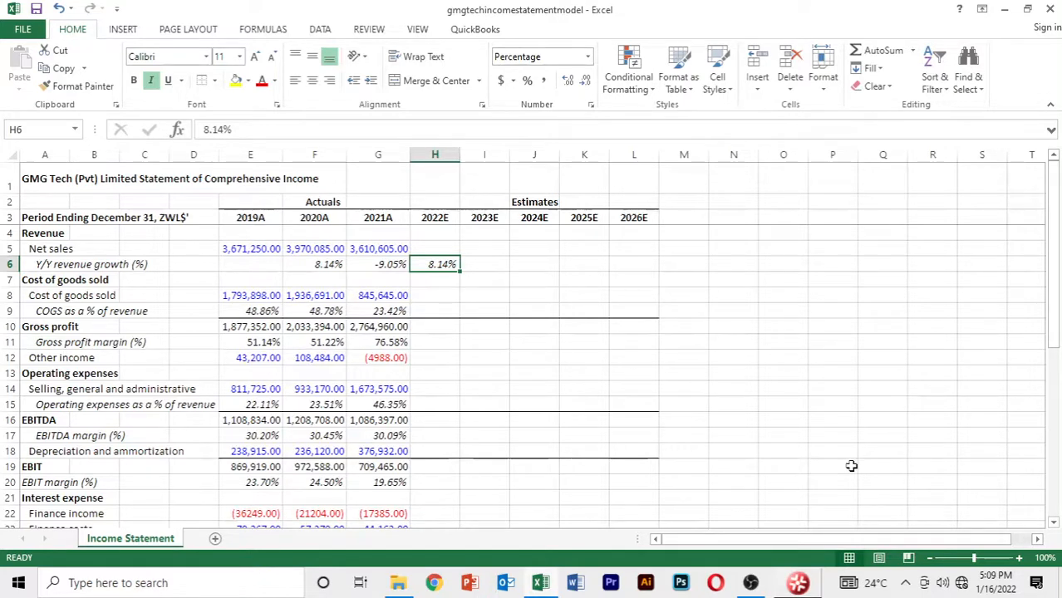
# Fill the 8.14% revenue growth assumption from H6 across 2023E–2026E in I6:L6.
pyautogui.hotkey('shift', 'Right')
pyautogui.hotkey('shift', 'Right')
pyautogui.hotkey('shift', 'Right')
pyautogui.hotkey('shift', 'Right')
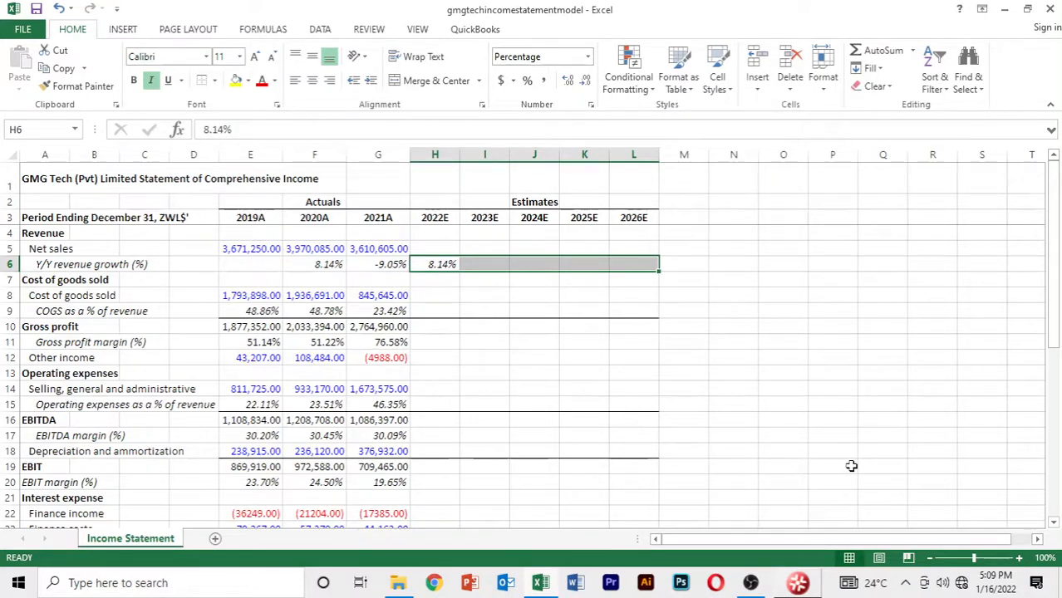
pyautogui.hotkey('ctrl', 'r')
pyautogui.press('Down')
pyautogui.press('Down')
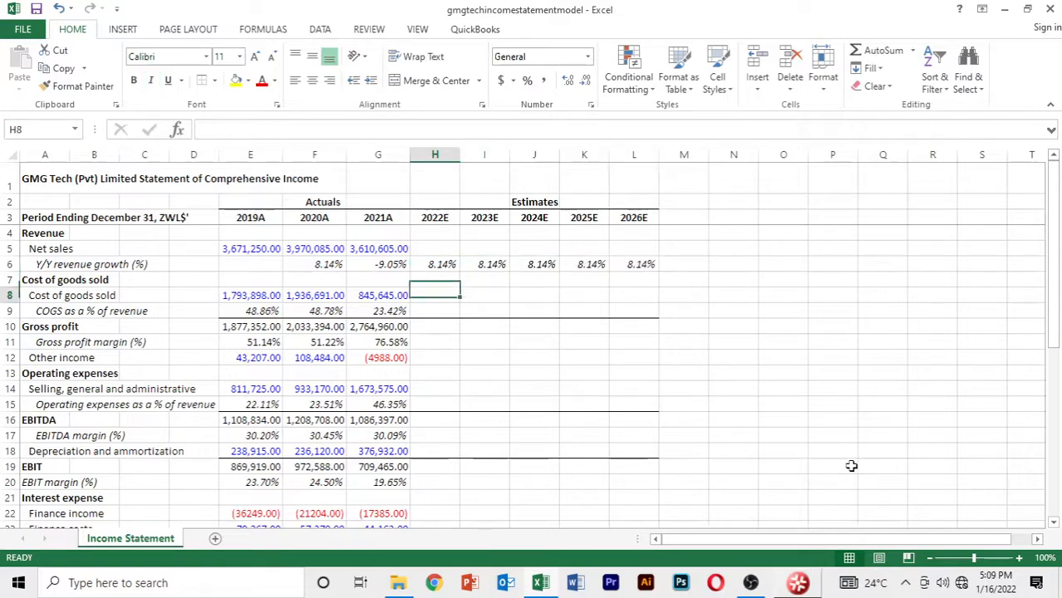
# Set the font colour of the 2022E–2026E revenue growth assumptions in H6:L6 to the recently used blue.
pyautogui.press('Up')
pyautogui.press('Up')
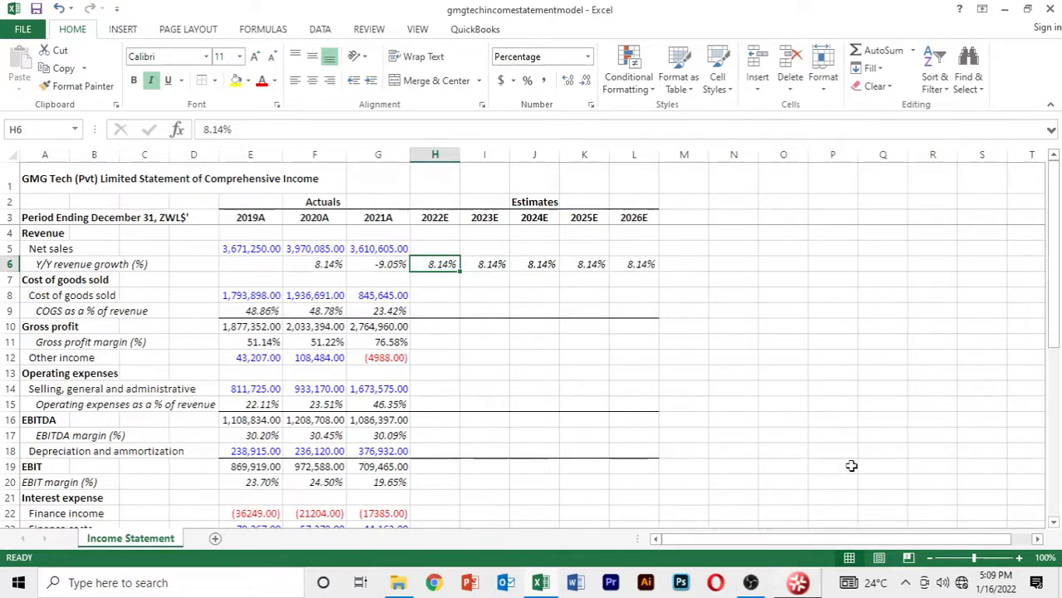
pyautogui.hotkey('shift', 'Right')
pyautogui.hotkey('shift', 'Right')
pyautogui.hotkey('shift', 'Right')
pyautogui.hotkey('shift', 'Right')
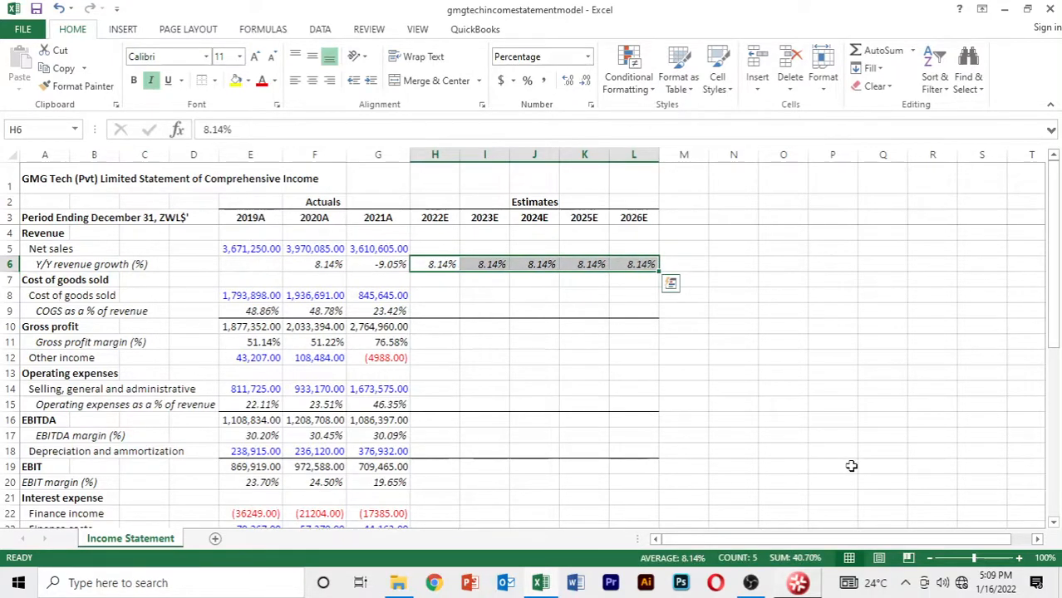
pyautogui.press('alt')
pyautogui.press('h')
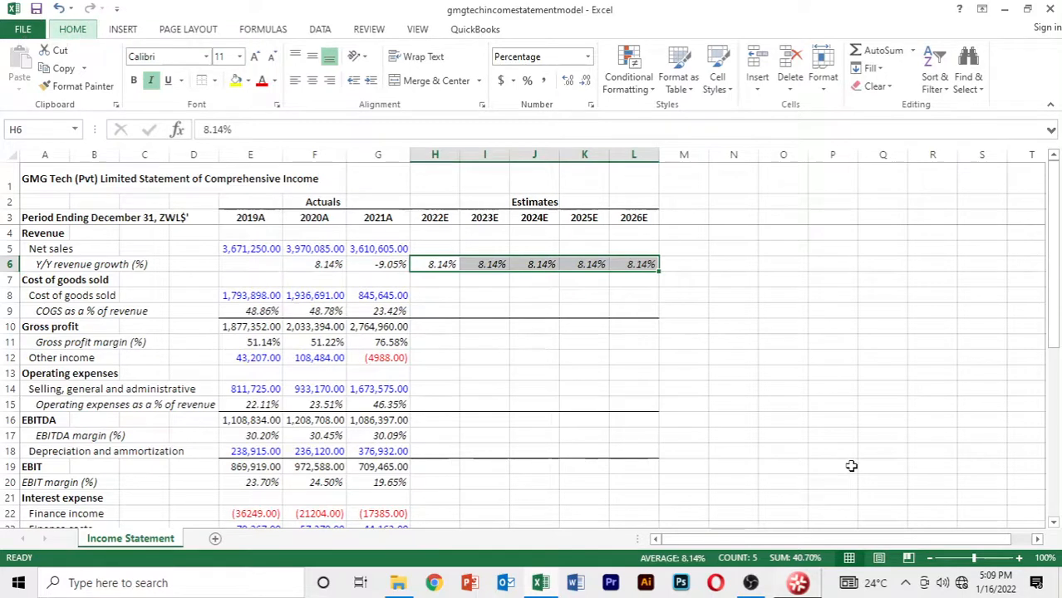
pyautogui.press('f')
pyautogui.press('c')
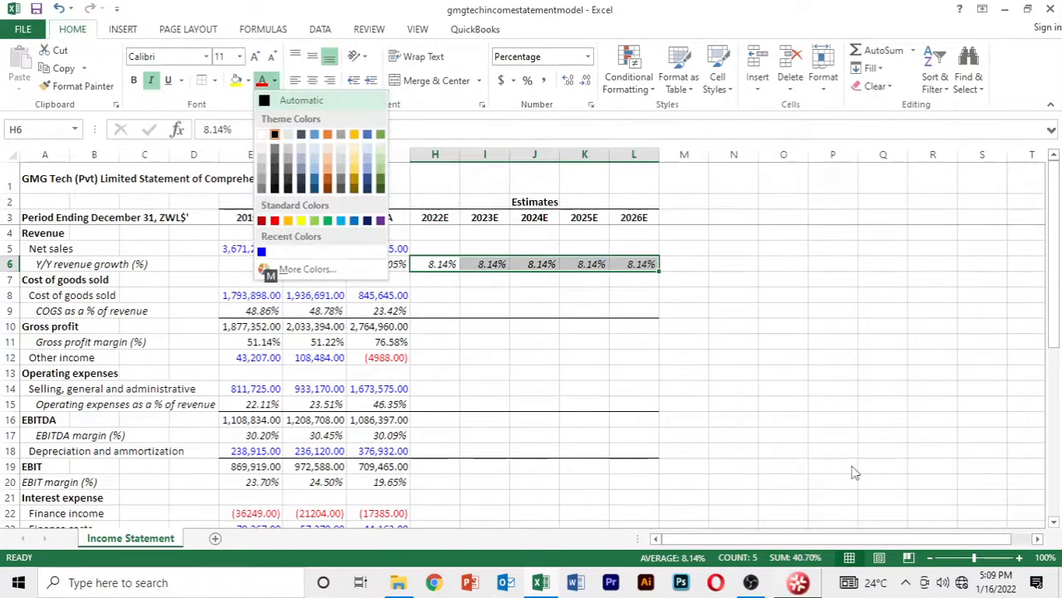
pyautogui.press('Up')
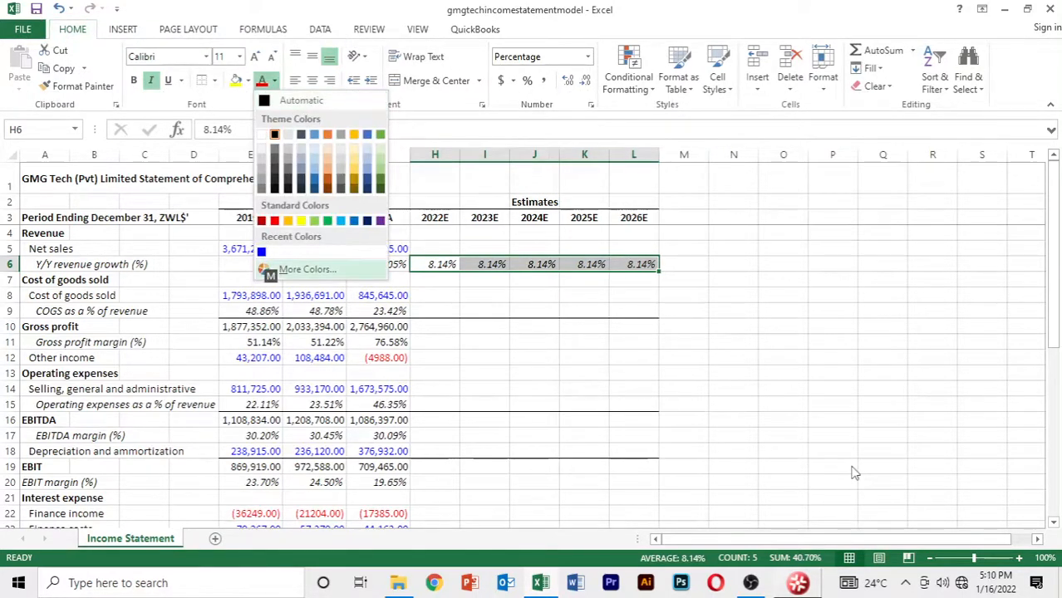
pyautogui.press('Up')
pyautogui.press('Return')
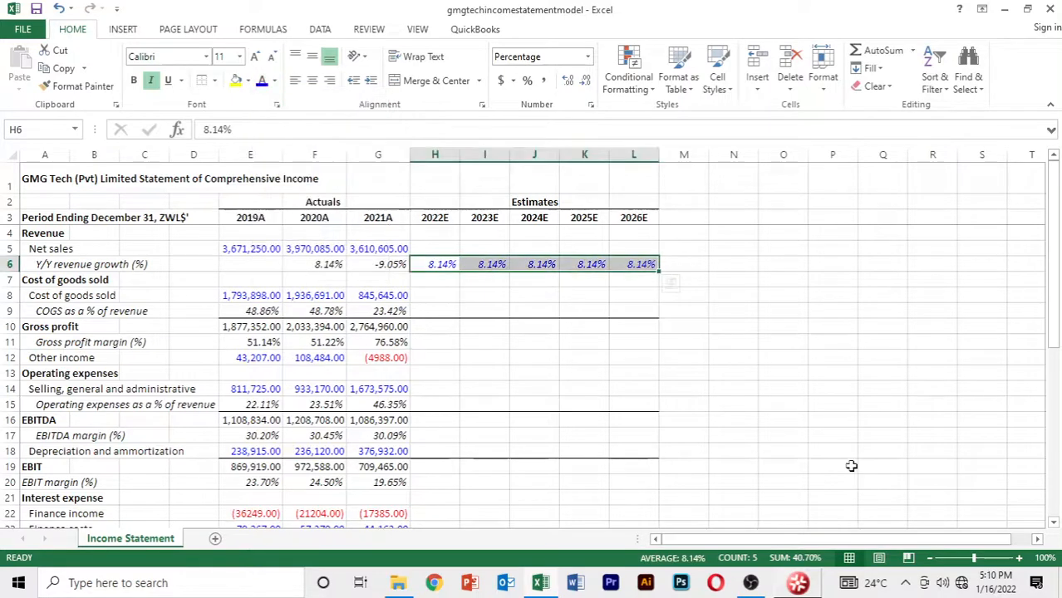
# Enter 23.42% as the 2022E COGS as a % of revenue assumption in H9.
pyautogui.press('Down')
pyautogui.press('Down')
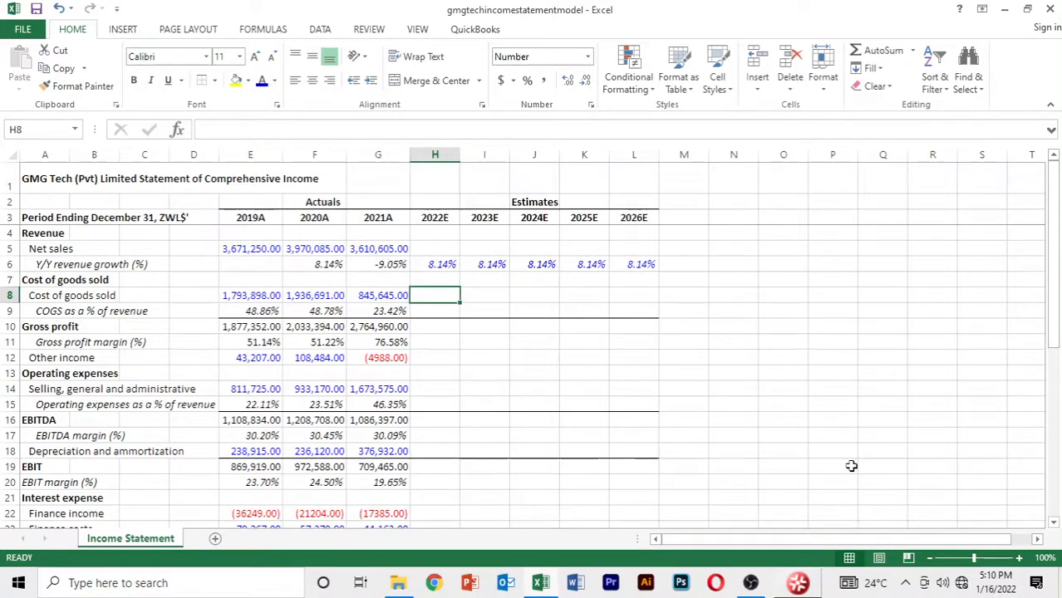
pyautogui.press('Down')
pyautogui.press('Up')
pyautogui.press('Down')
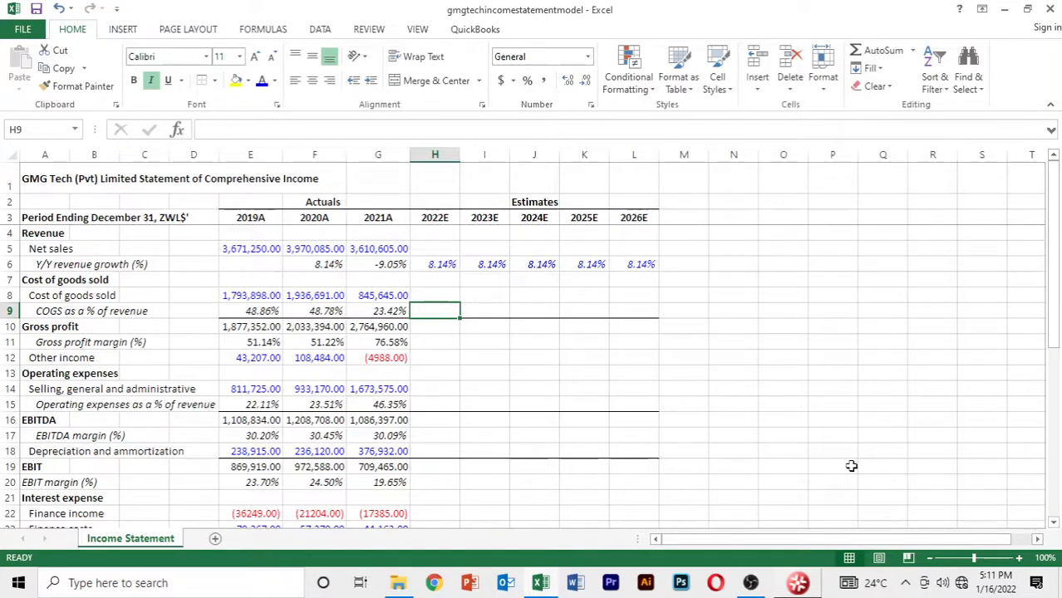
pyautogui.write('23.42')
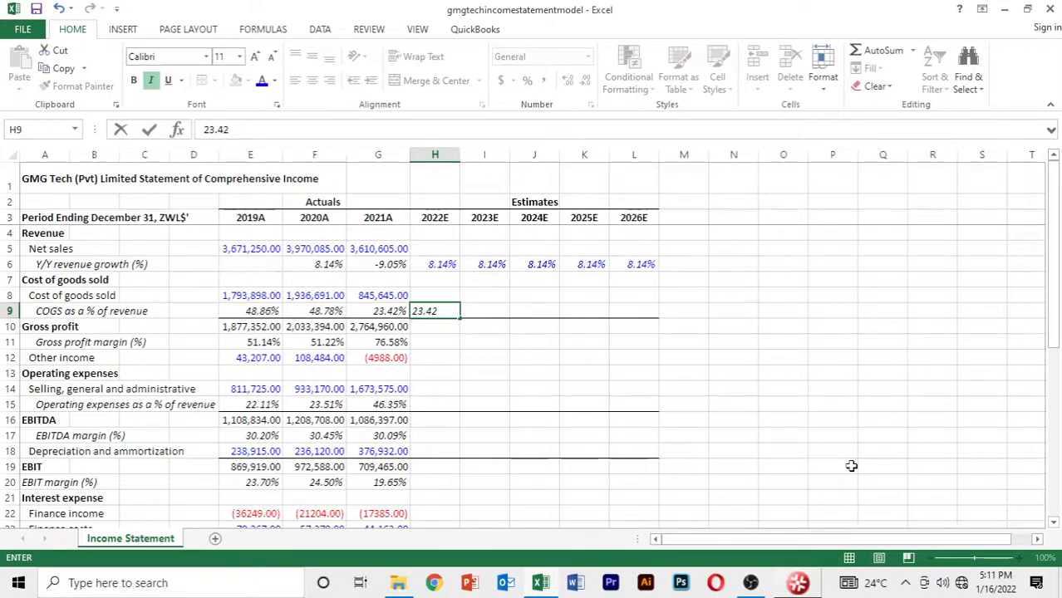
pyautogui.write('%')
pyautogui.press('Return')
pyautogui.press('Up')
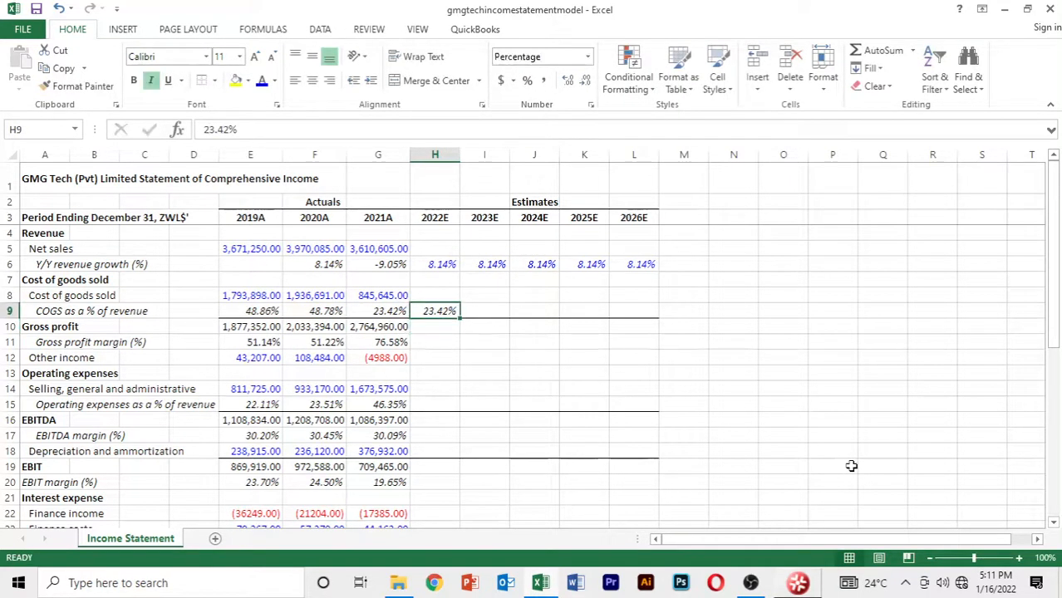
# Fill the 23.42% COGS assumption from H9 across 2023E–2026E in I9:L9.
pyautogui.hotkey('shift', 'Right')
pyautogui.hotkey('shift', 'Right')
pyautogui.hotkey('shift', 'Right')
pyautogui.hotkey('shift', 'Right')
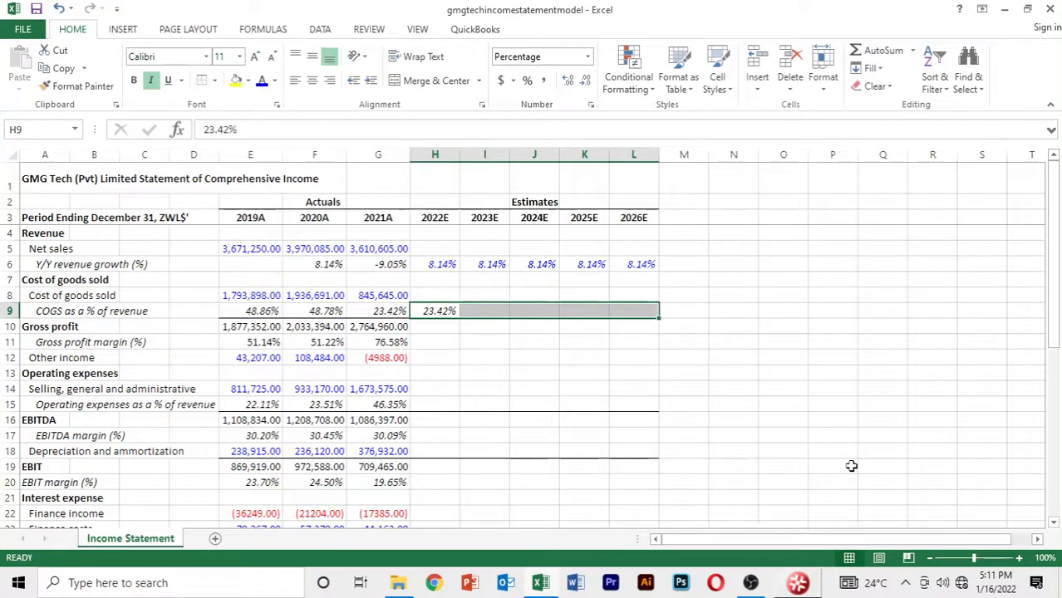
pyautogui.hotkey('ctrl', 'r')
pyautogui.press('Down')
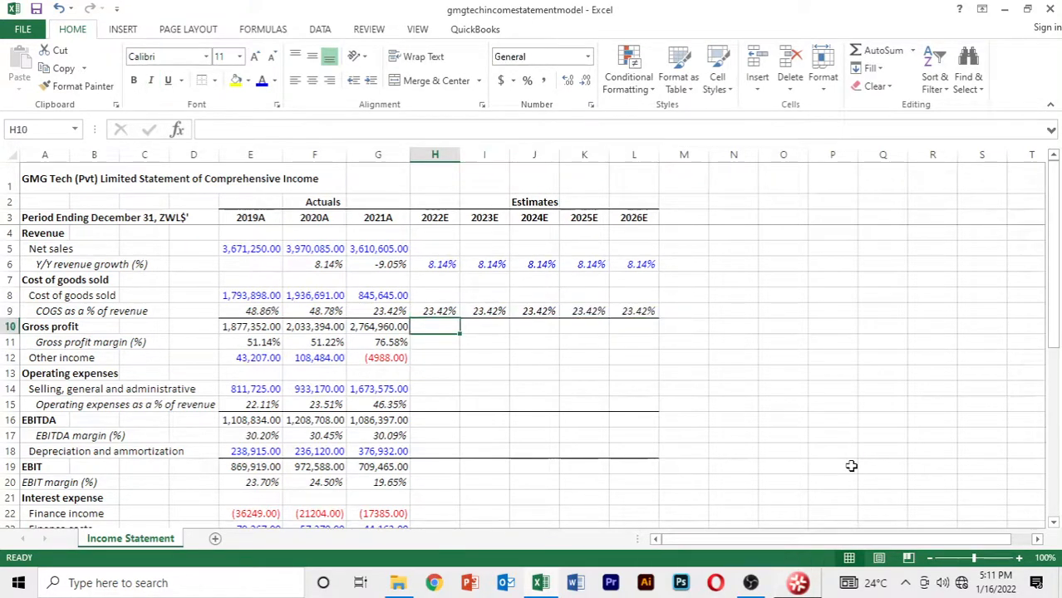
# Enter (4988.00) as the 2022E other income estimate in H12.
pyautogui.press('Down')
pyautogui.press('Down')
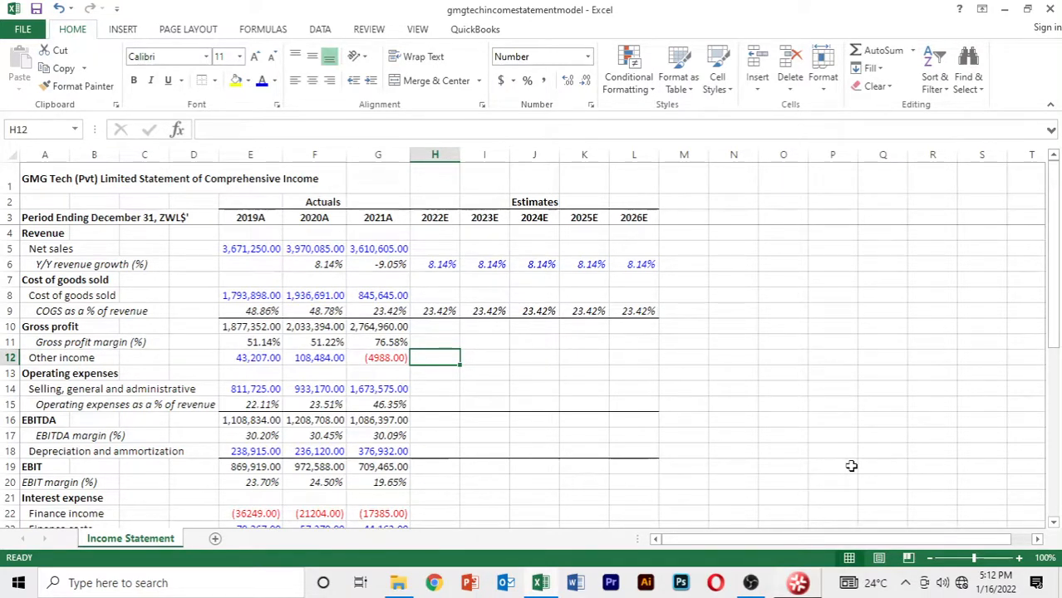
pyautogui.write('(')
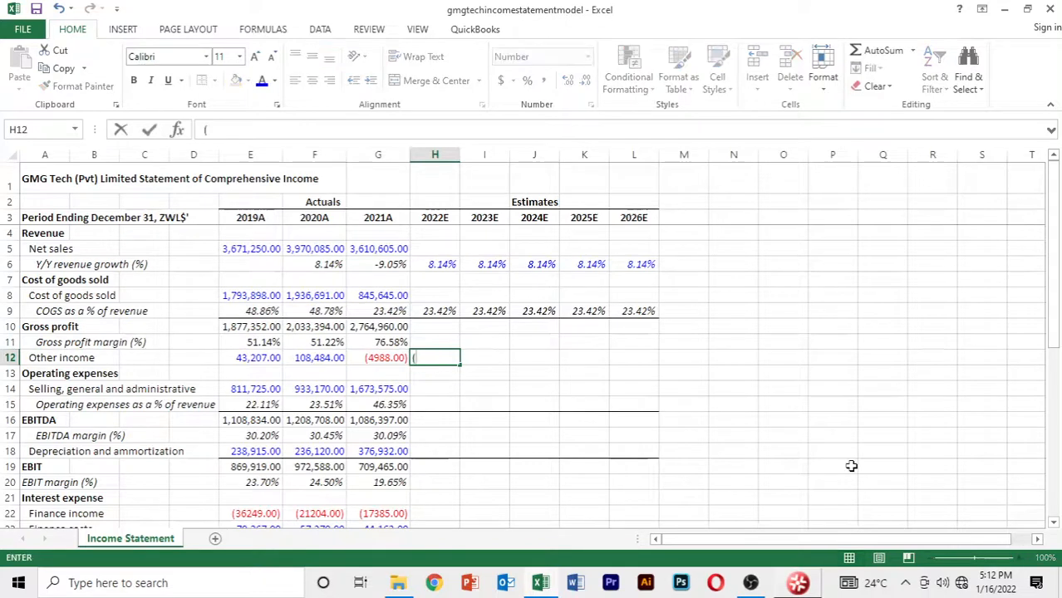
pyautogui.write('4988.00)')
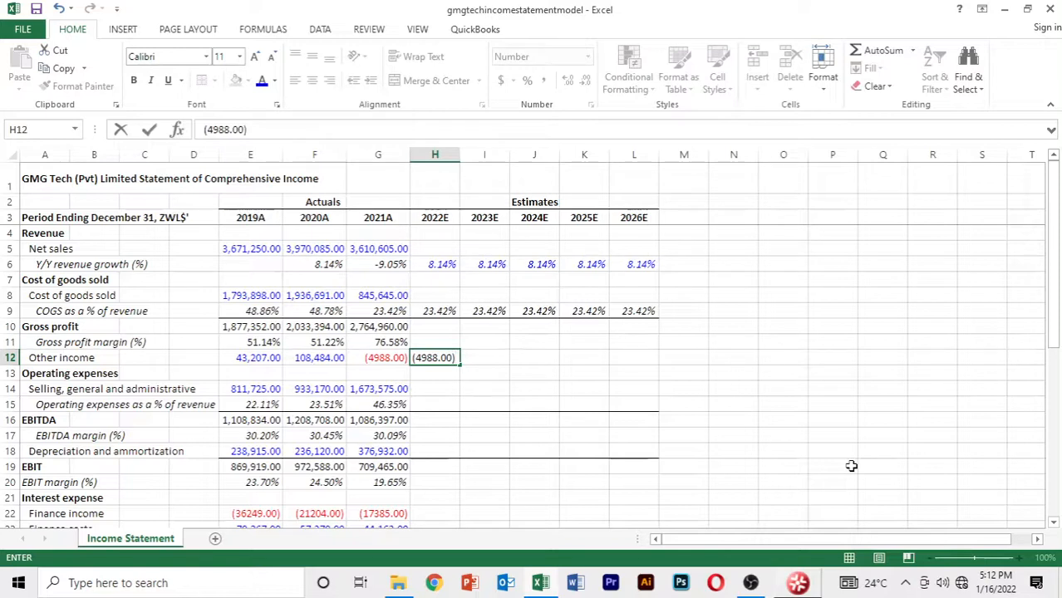
pyautogui.press('Return')
pyautogui.press('Up')
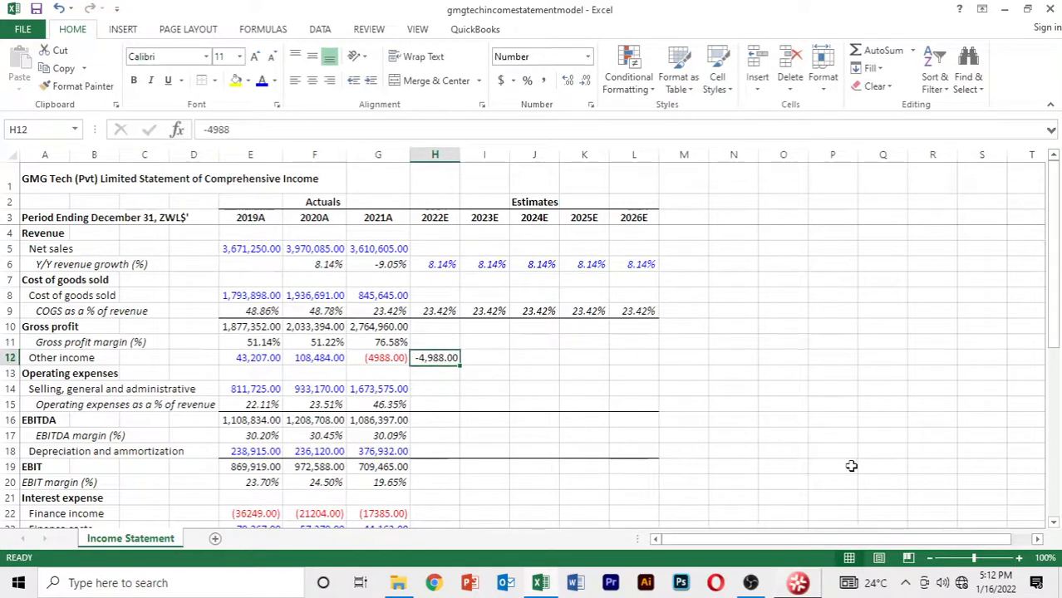
# Fill the 2022E other income value from H12 across 2023E–2026E in I12:L12.
pyautogui.hotkey('shift', 'Right')
pyautogui.hotkey('shift', 'Right')
pyautogui.hotkey('shift', 'Right')
pyautogui.hotkey('shift', 'Right')
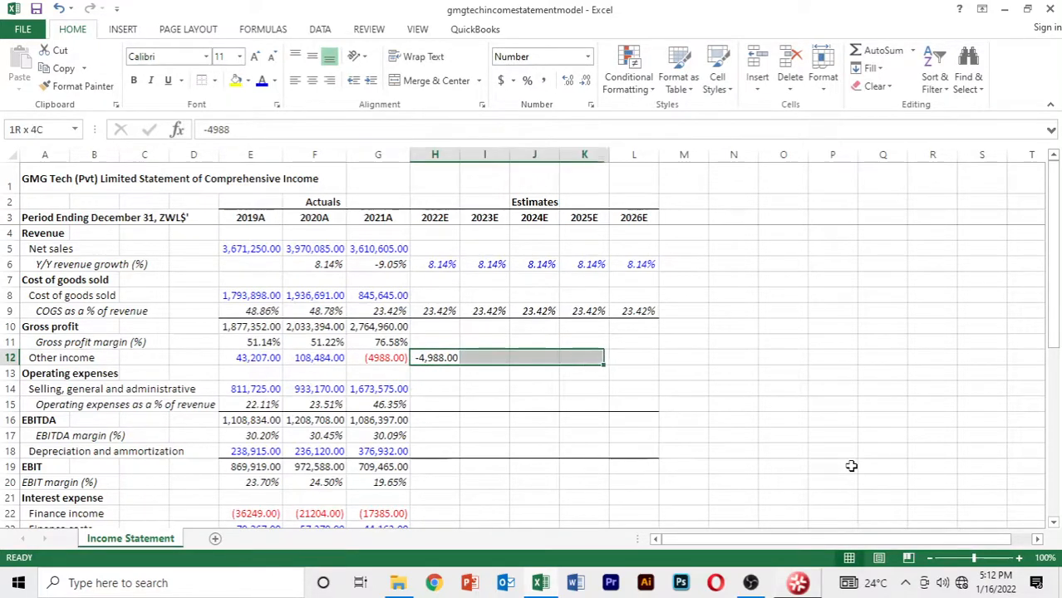
pyautogui.hotkey('ctrl', 'r')
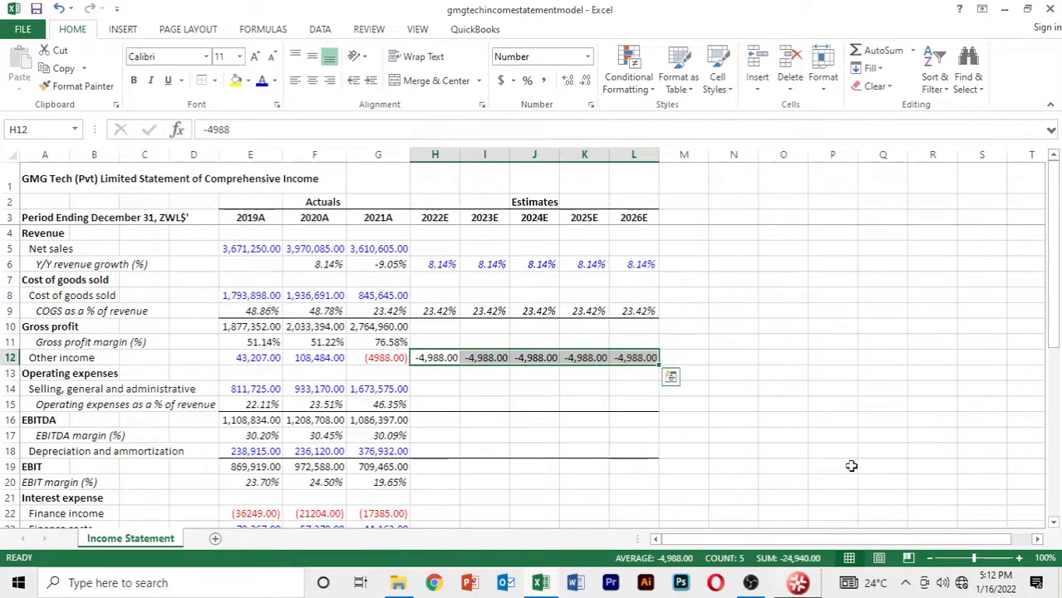
# Copy only the formatting of the 2021A other income cell G12 onto the estimates in H12:L12 with Paste Special Formats.
pyautogui.press('Left')
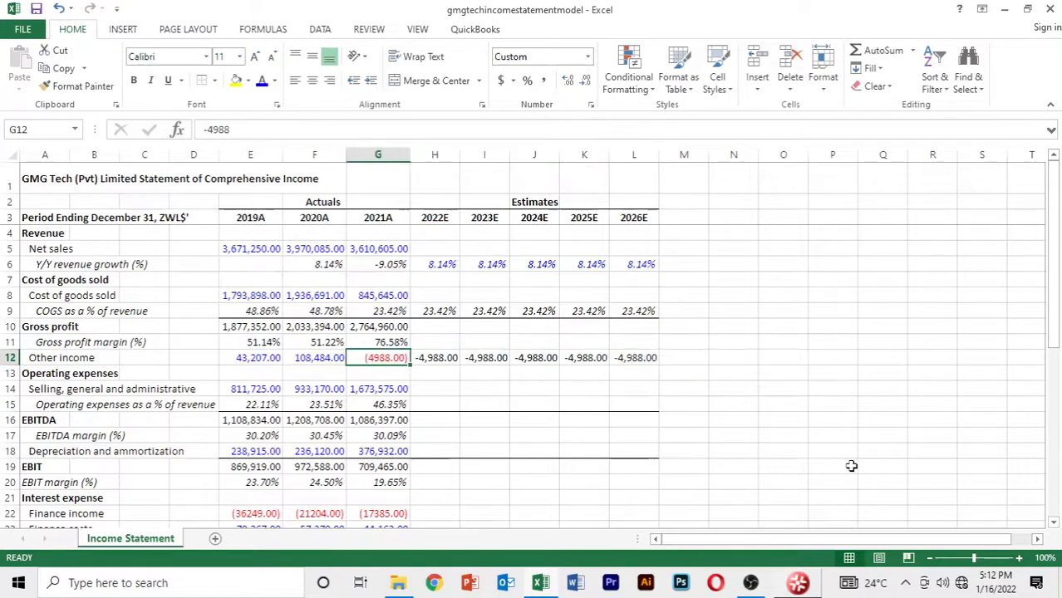
pyautogui.press('Right')
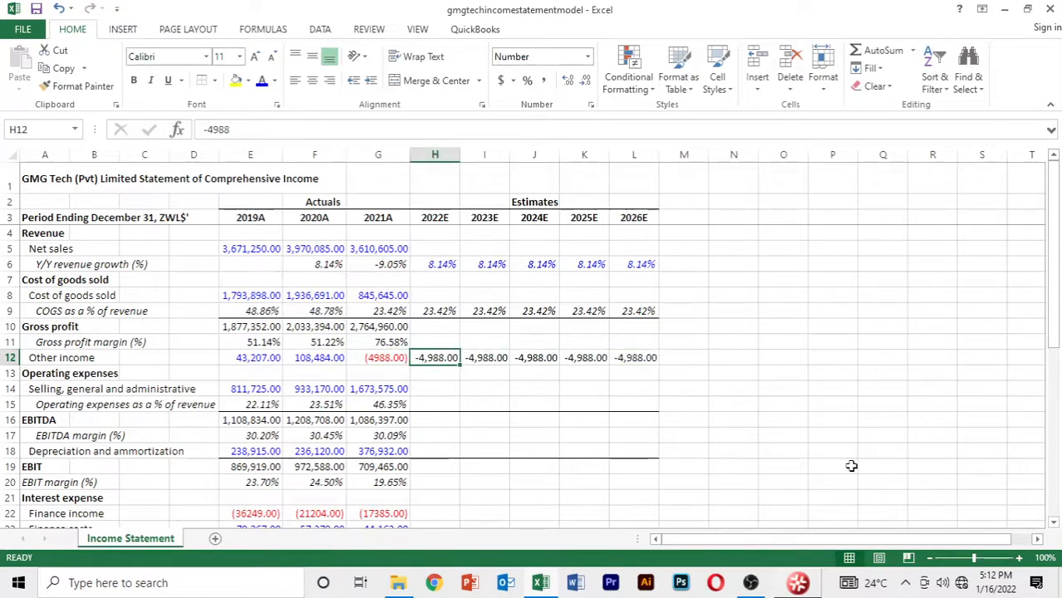
pyautogui.hotkey('shift', 'Right')
pyautogui.press('Left')
pyautogui.press('Left')
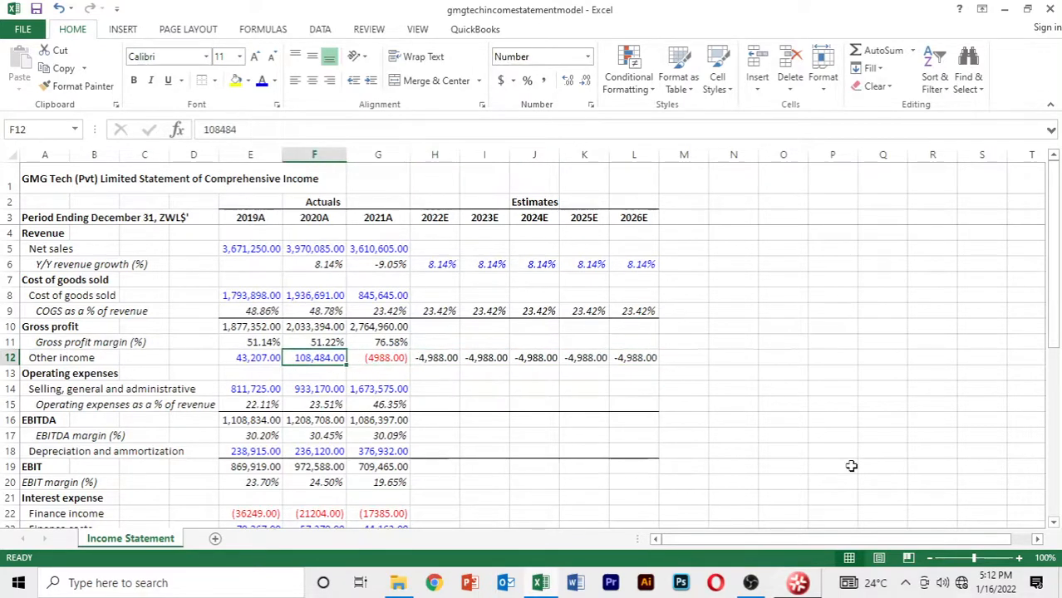
pyautogui.press('Right')
pyautogui.hotkey('ctrl', 'c')
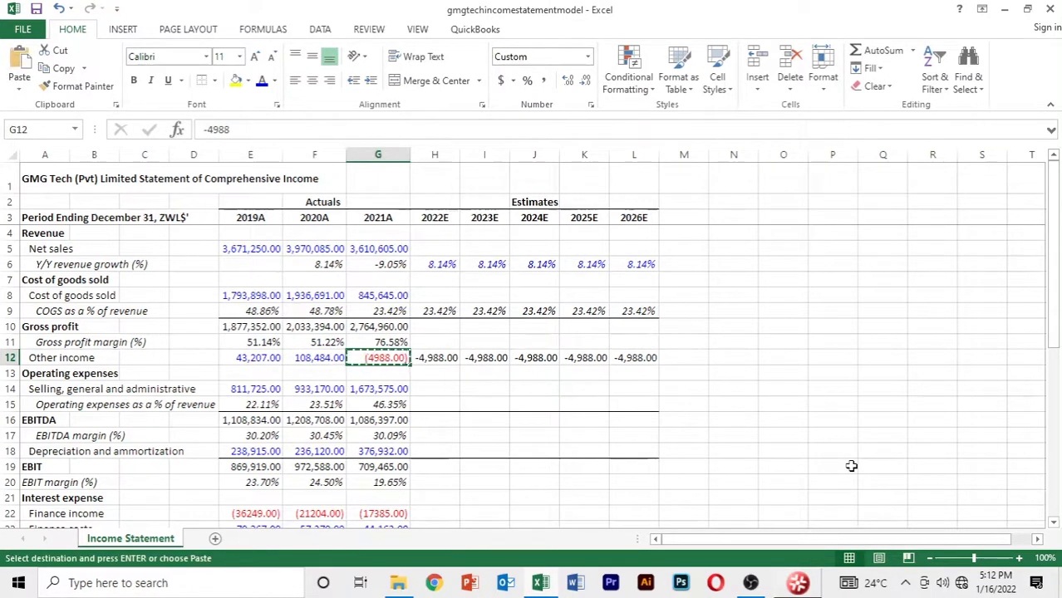
pyautogui.press('Right')
pyautogui.hotkey('shift', 'Right')
pyautogui.hotkey('shift', 'Right')
pyautogui.hotkey('shift', 'Right')
pyautogui.hotkey('shift', 'Right')
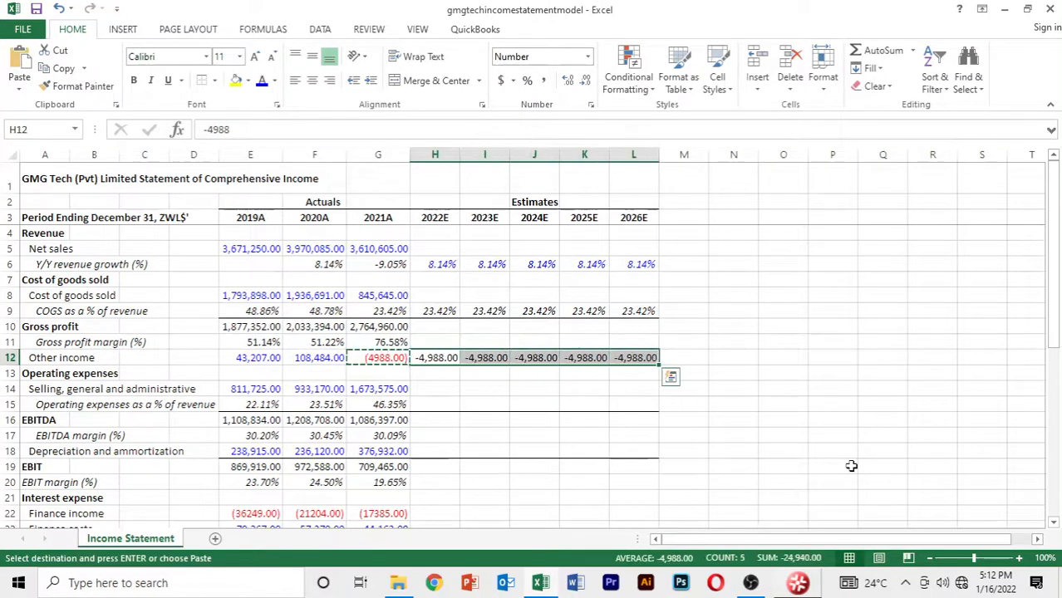
pyautogui.press('alt')
pyautogui.press('h')
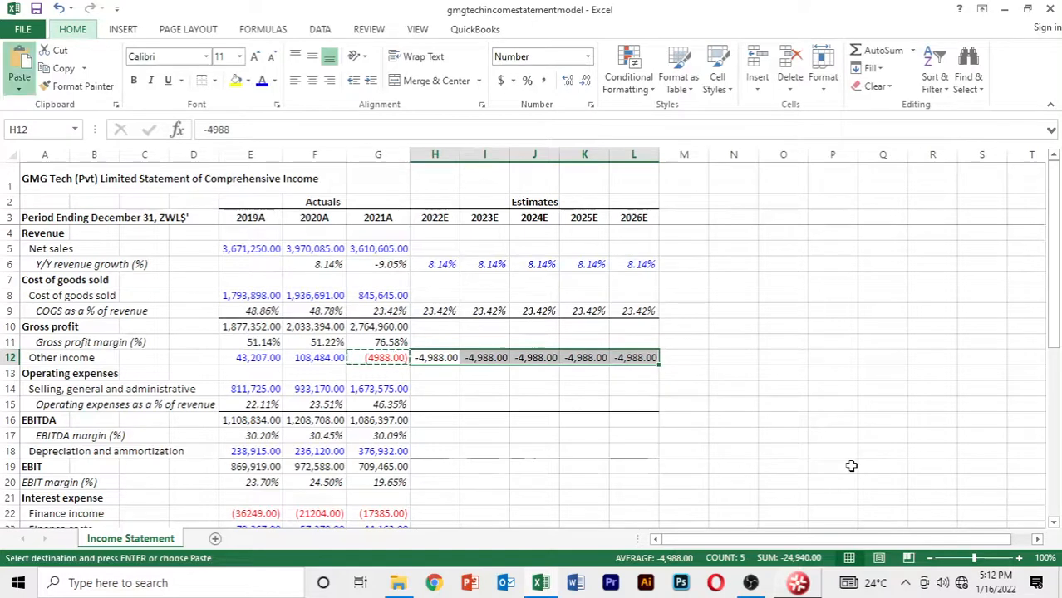
pyautogui.press('v')
pyautogui.press('s')
pyautogui.press('t')
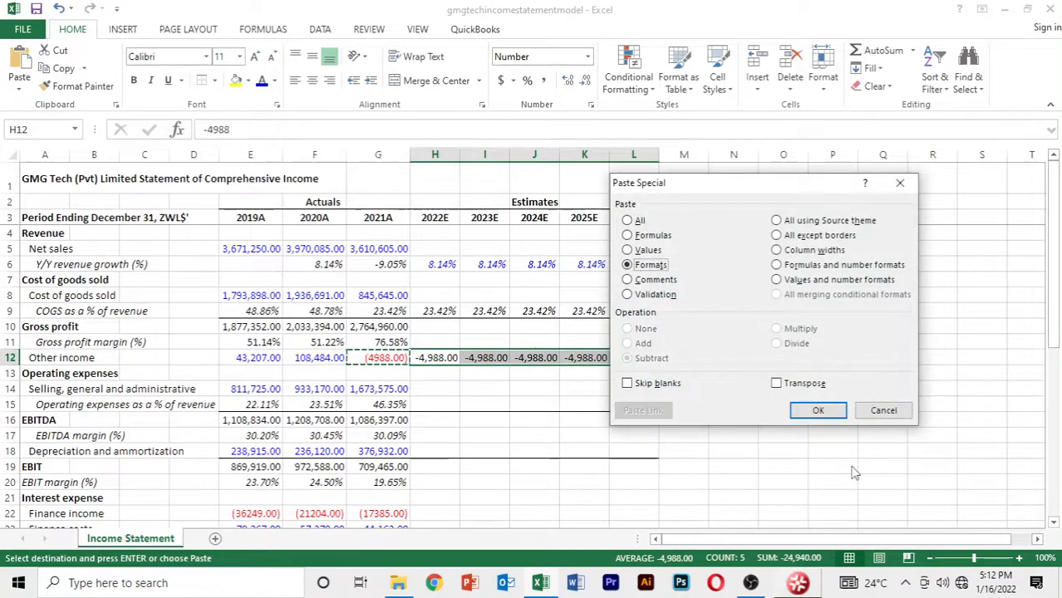
pyautogui.press('Return')
pyautogui.press('Escape')
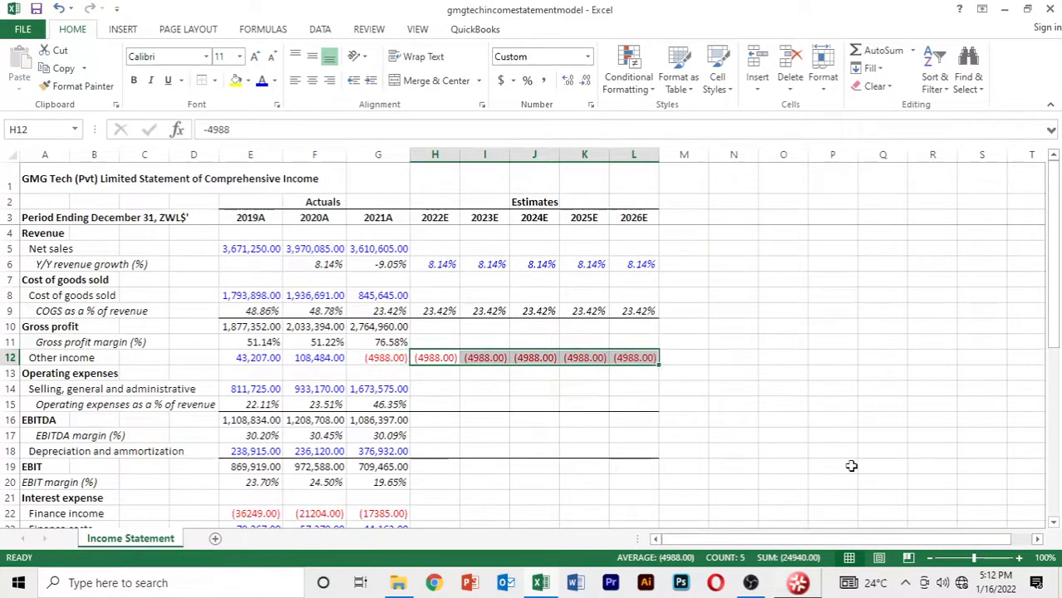
# Copy only the formatting of the revenue growth cell H6 onto the COGS percentages in H9:L9 with Paste Special Formats.
pyautogui.press('Down')
pyautogui.press('Up')
pyautogui.press('Up')
pyautogui.press('Up')
pyautogui.press('Up')
pyautogui.press('Up')
pyautogui.press('Up')
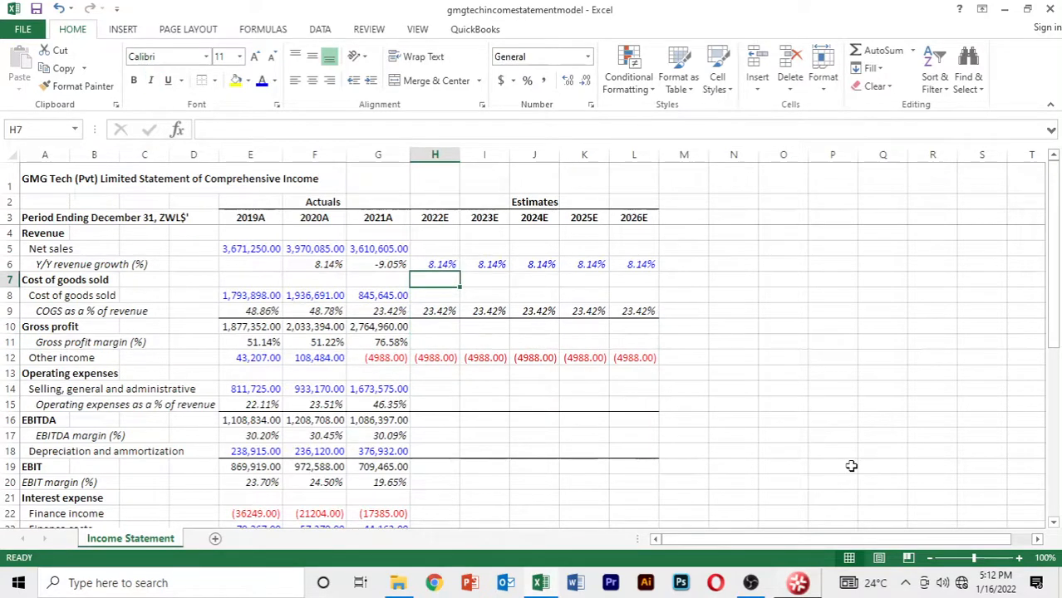
pyautogui.press('Up')
pyautogui.hotkey('ctrl', 'c')
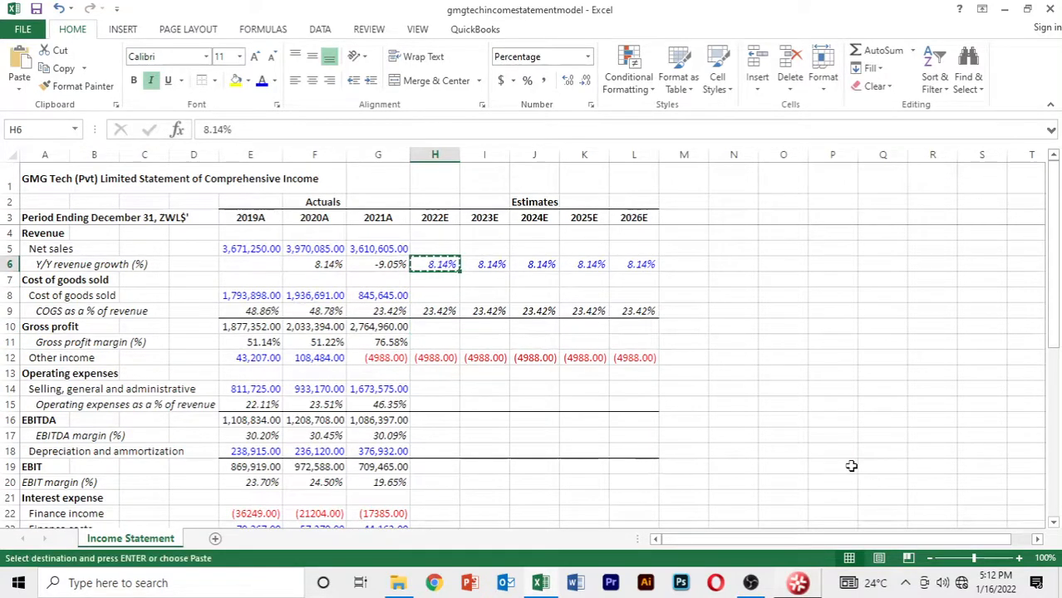
pyautogui.press('Down')
pyautogui.press('Down')
pyautogui.press('Down')
pyautogui.hotkey('shift', 'Right')
pyautogui.hotkey('shift', 'Right')
pyautogui.hotkey('shift', 'Right')
pyautogui.hotkey('shift', 'Right')
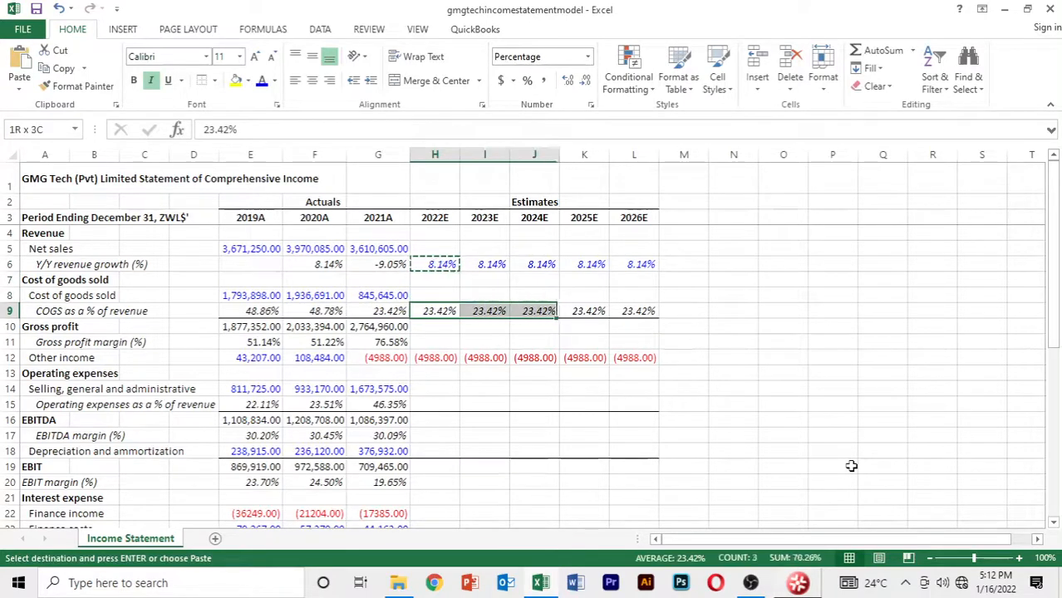
pyautogui.press('alt')
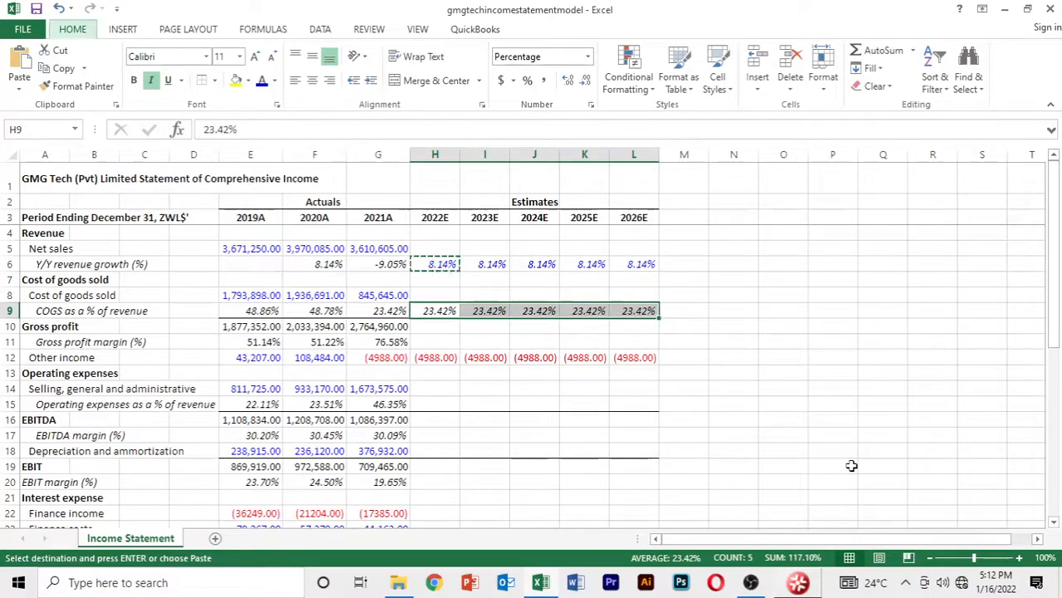
pyautogui.press('h')
pyautogui.press('v')
pyautogui.press('s')
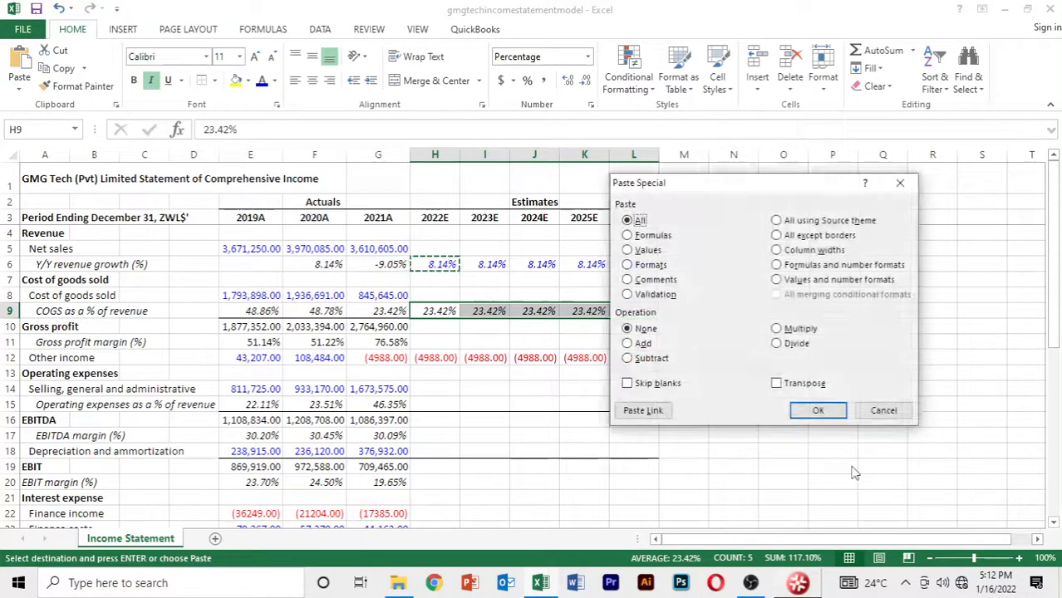
pyautogui.press('t')
pyautogui.press('Return')
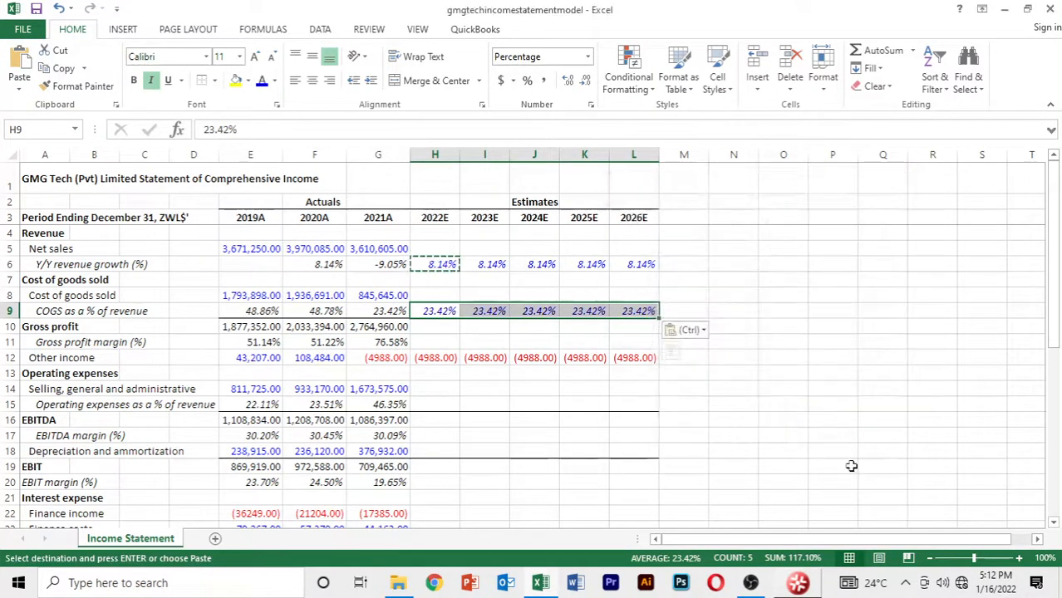
pyautogui.press('Escape')
# Enter 46.35% as the 2022E operating expenses as a percentage of revenue in H15.
pyautogui.press('Down')
pyautogui.press('Down')
pyautogui.press('Down')
pyautogui.press('Down')
pyautogui.press('Down')
pyautogui.press('Down')
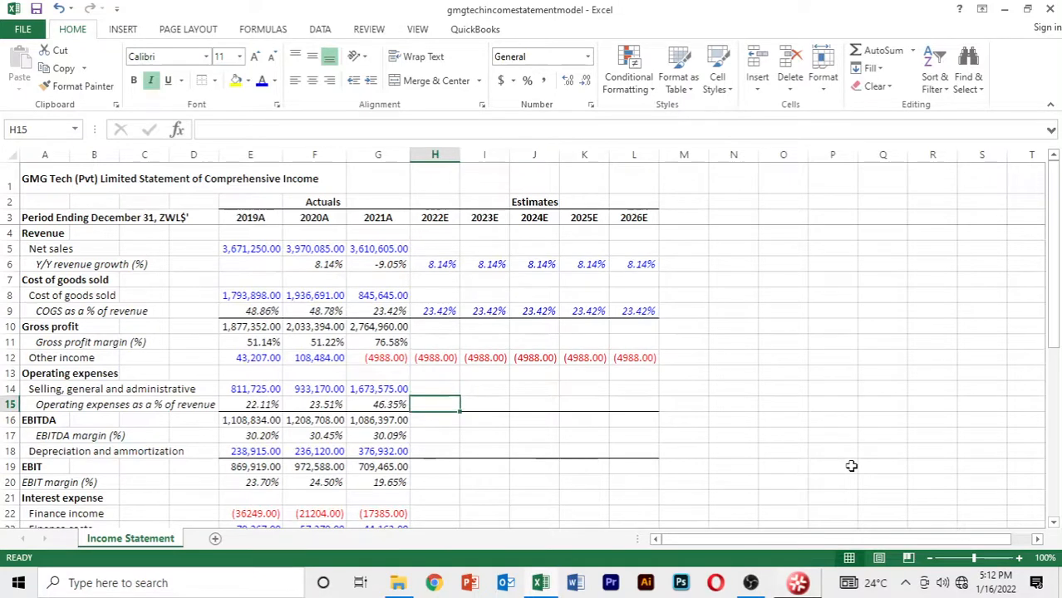
pyautogui.press('Down')
pyautogui.press('Down')
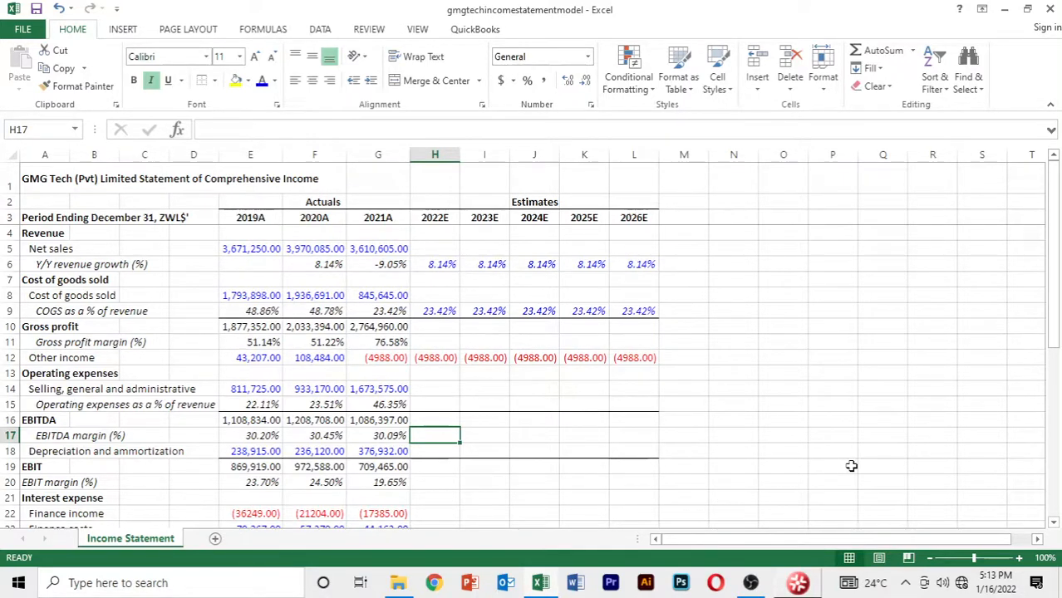
pyautogui.press('Up')
pyautogui.press('Up')
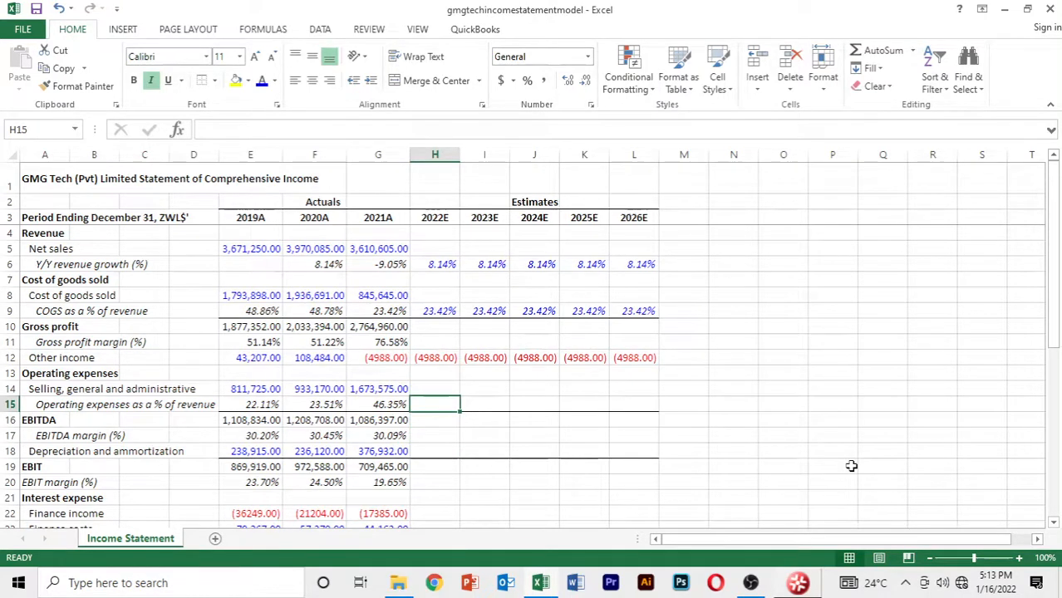
pyautogui.write('3')
pyautogui.press('BackSpace')
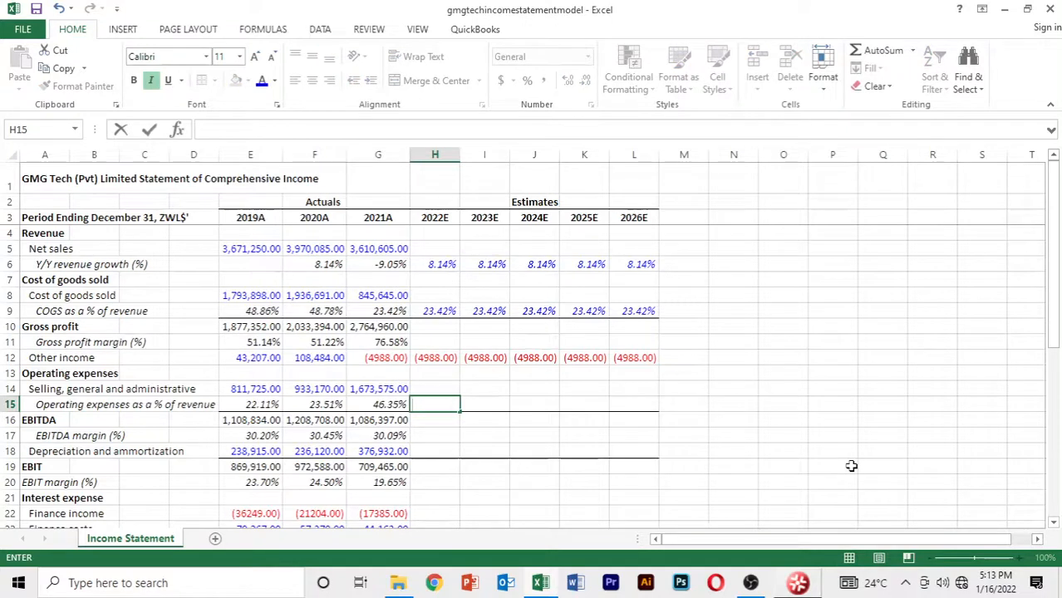
pyautogui.write('46.35%')
pyautogui.press('Return')
# Fill the 2022E operating expense percentage from H15 across 2023E–2026E in I15:L15.
pyautogui.press('Up')
pyautogui.hotkey('shift', 'Right')
pyautogui.hotkey('shift', 'Right')
pyautogui.hotkey('shift', 'Right')
pyautogui.hotkey('shift', 'Right')
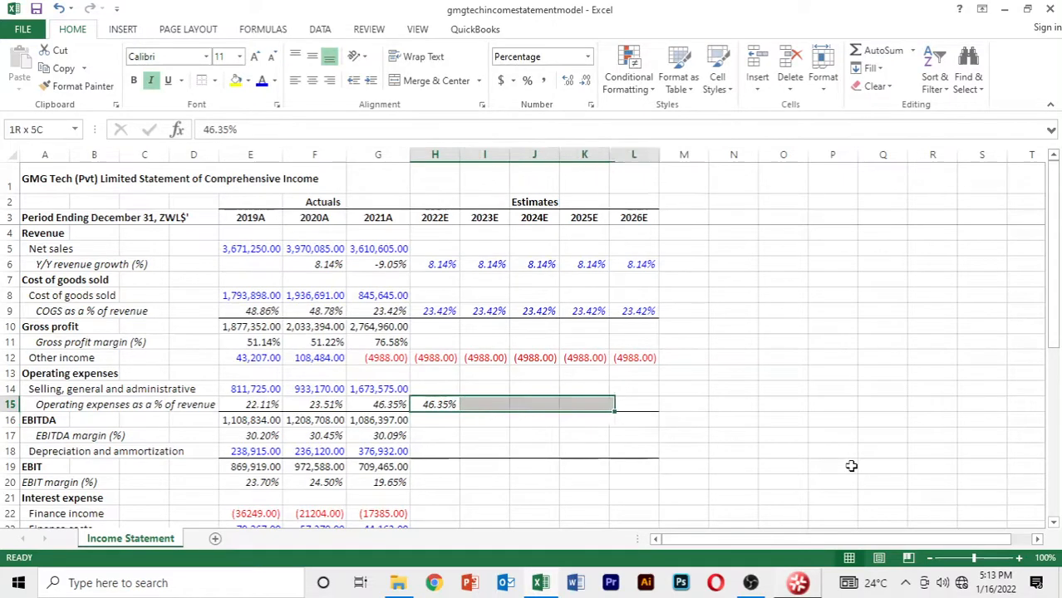
pyautogui.hotkey('ctrl', 'r')
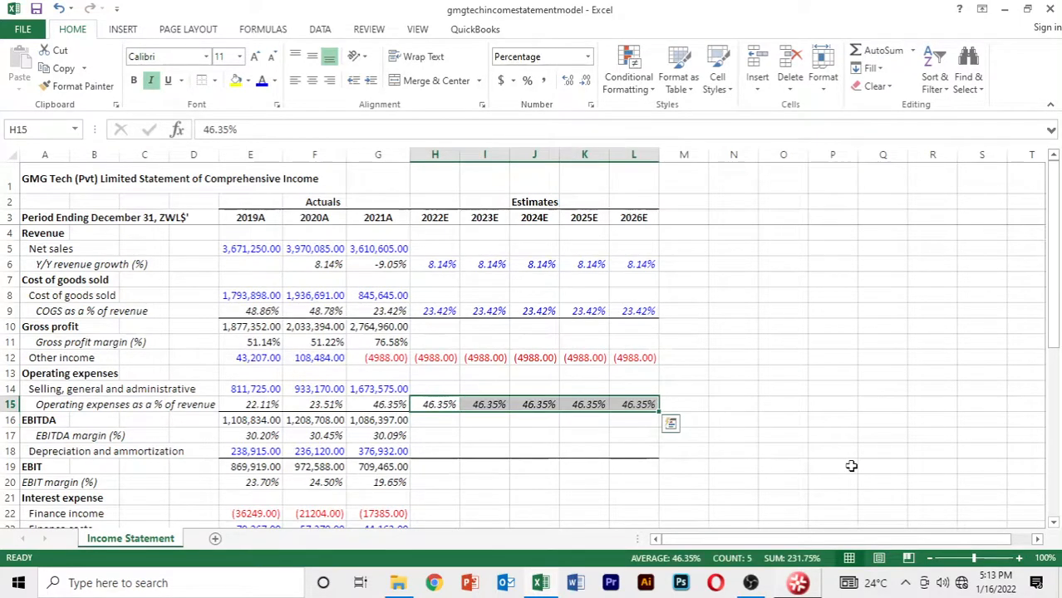
# Copy only the formatting of the COGS percentage cell H9 onto the operating expense percentages in H15:L15 with Paste Special Formats.
pyautogui.press('Down')
pyautogui.press('Left')
pyautogui.press('Right')
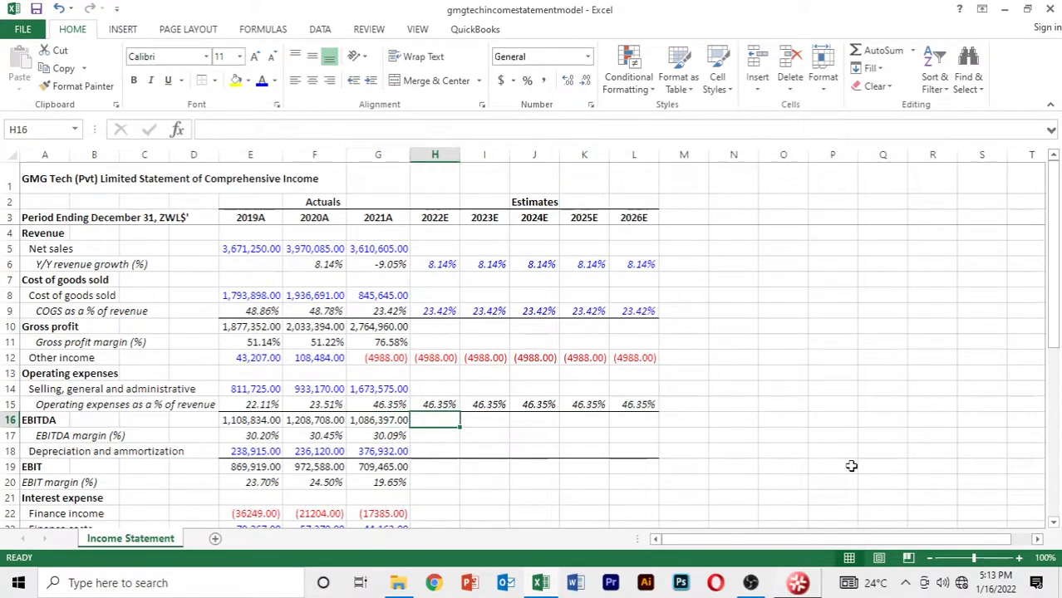
pyautogui.press('Up')
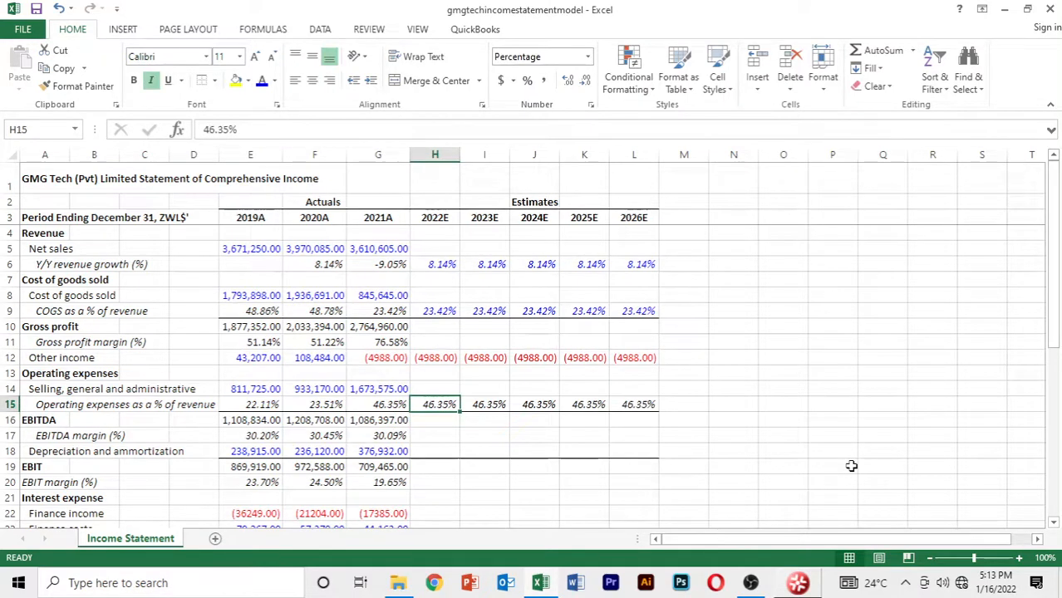
pyautogui.press('Up')
pyautogui.press('Up')
pyautogui.press('Up')
pyautogui.press('Up')
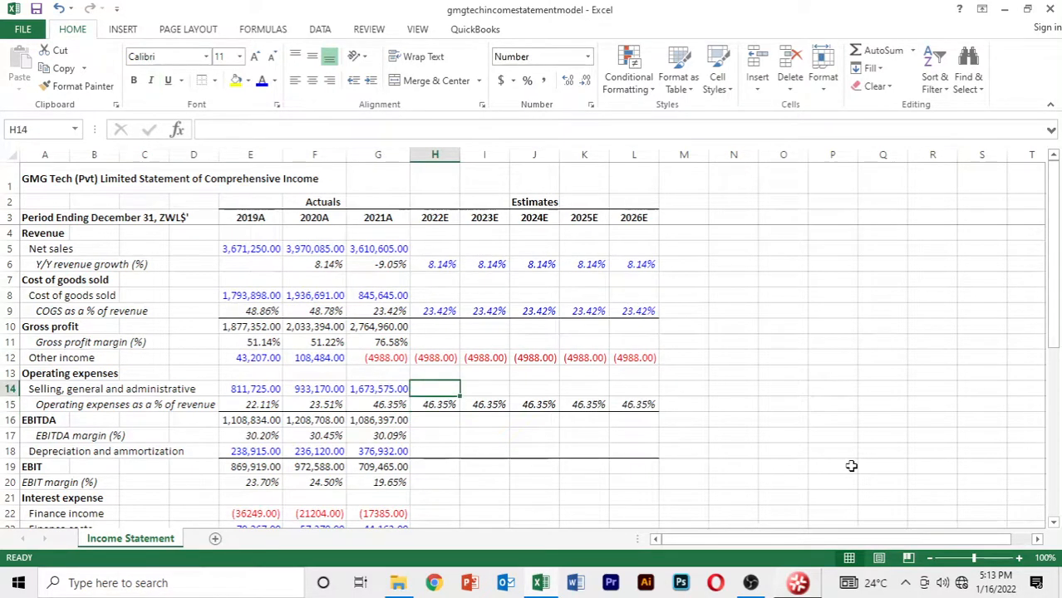
pyautogui.press('Up')
pyautogui.press('Up')
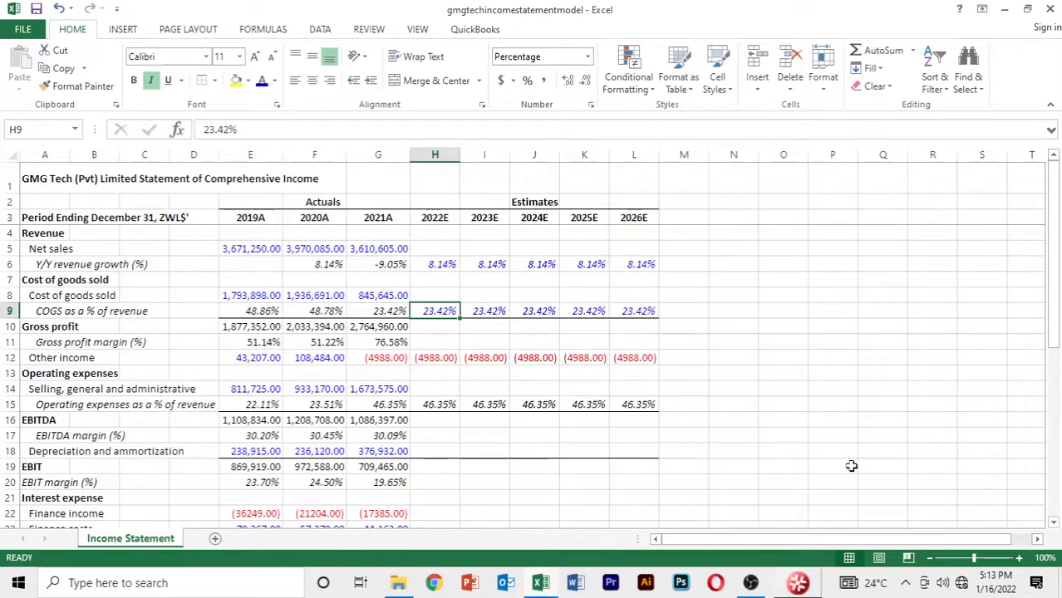
pyautogui.hotkey('ctrl', 'c')
pyautogui.press('Down')
pyautogui.press('Down')
pyautogui.press('Down')
pyautogui.press('Down')
pyautogui.press('Down')
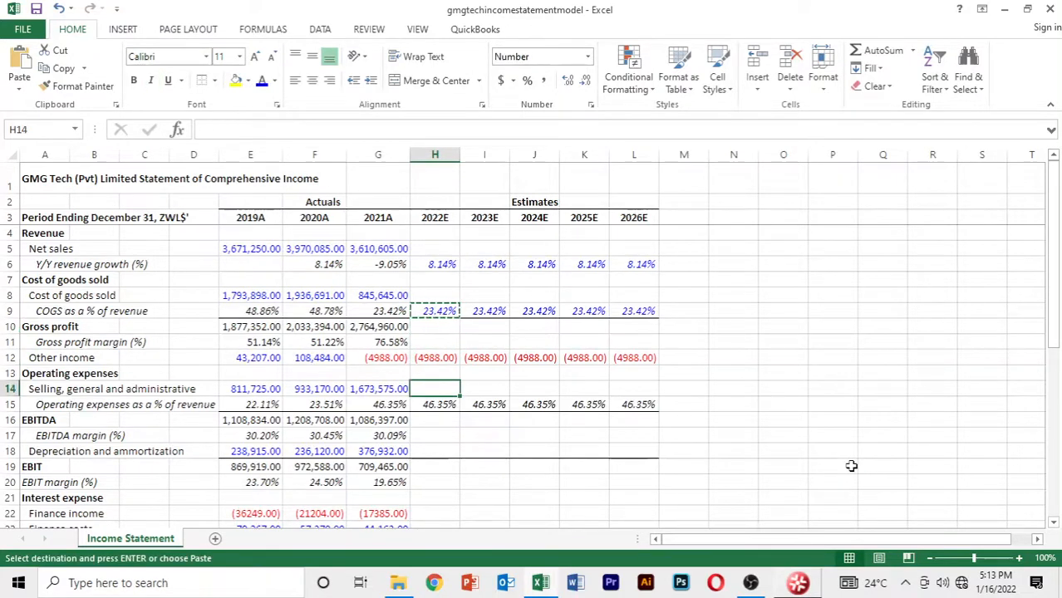
pyautogui.press('Down')
pyautogui.hotkey('shift', 'Right')
pyautogui.hotkey('shift', 'Right')
pyautogui.hotkey('shift', 'Right')
pyautogui.hotkey('shift', 'Right')
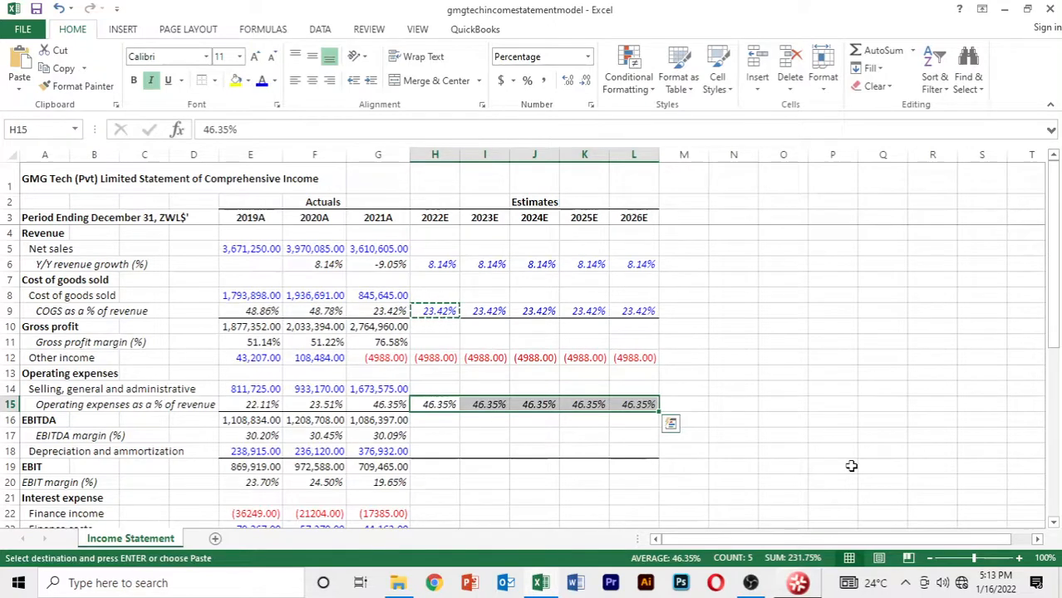
pyautogui.press('alt')
pyautogui.press('h')
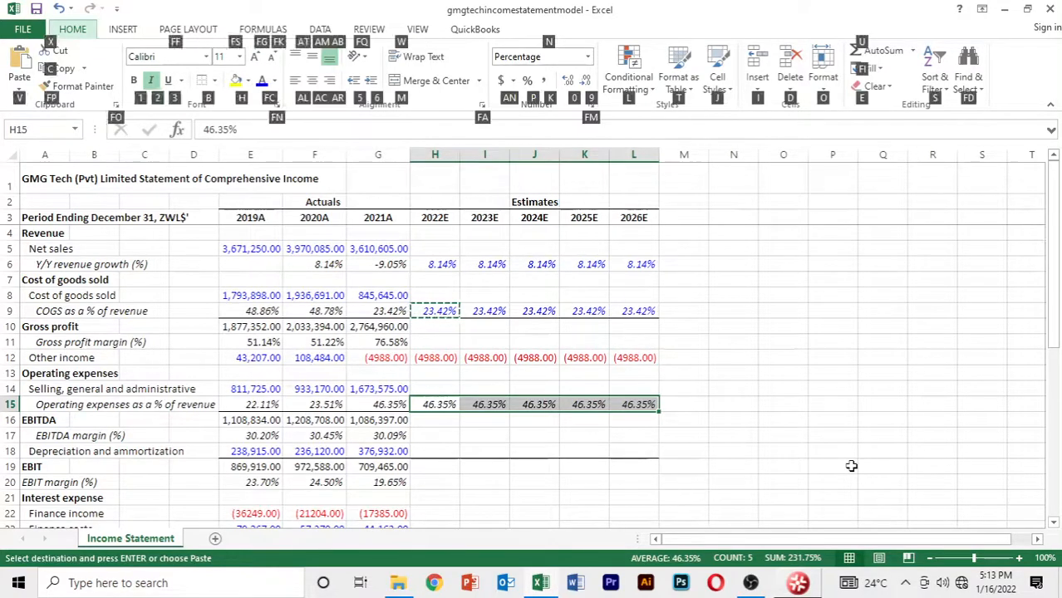
pyautogui.press('v')
pyautogui.press('s')
pyautogui.press('t')
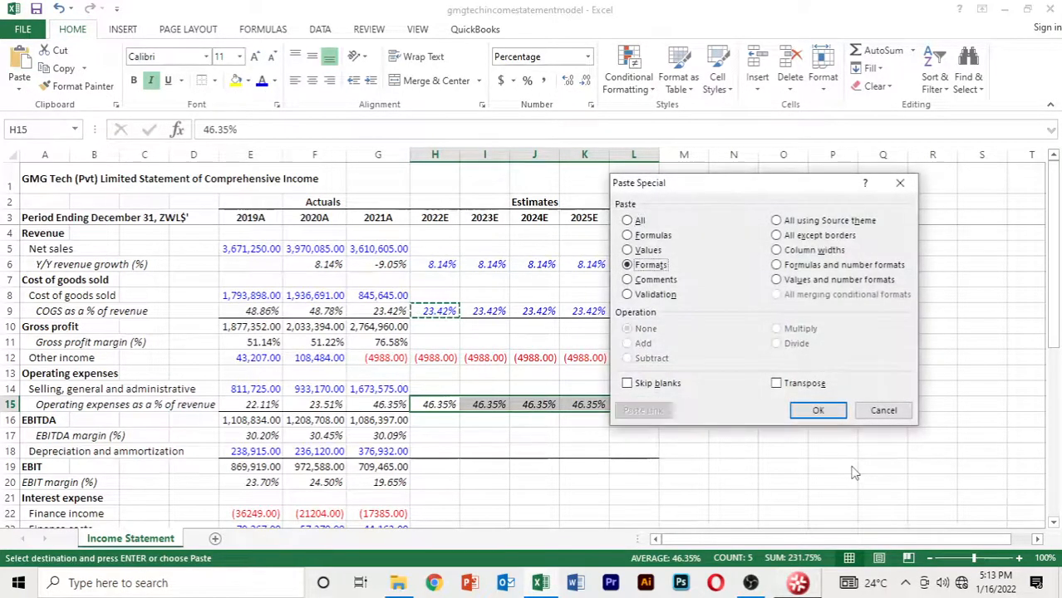
pyautogui.press('Return')
pyautogui.press('Escape')
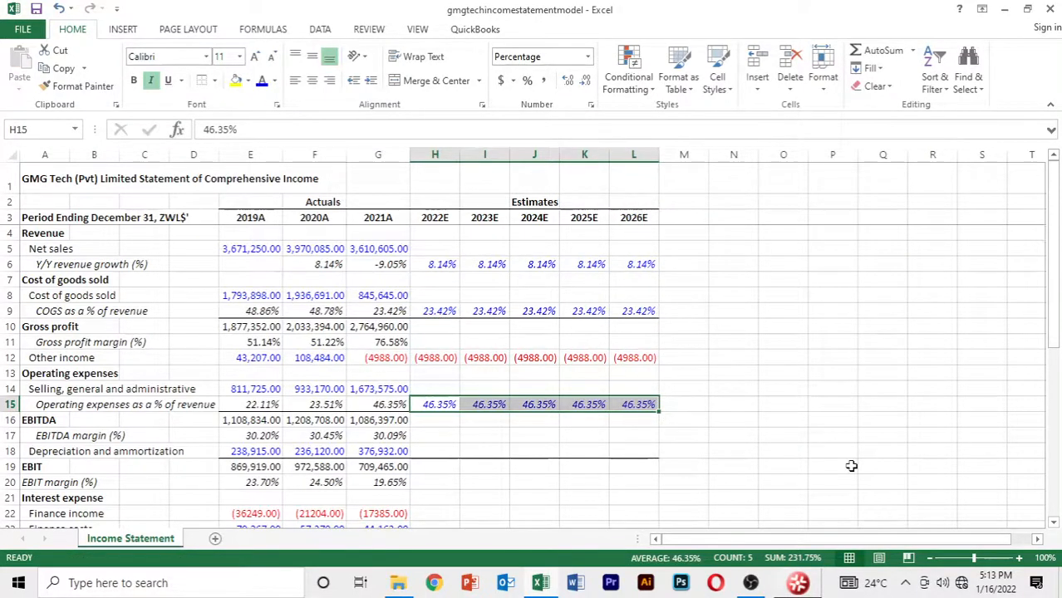
# Enter 376,932 as the 2022E depreciation and amortization estimate in H18.
pyautogui.press('Down')
pyautogui.press('Down')
pyautogui.press('Down')
pyautogui.press('Down')
pyautogui.press('Down')
pyautogui.press('Down')
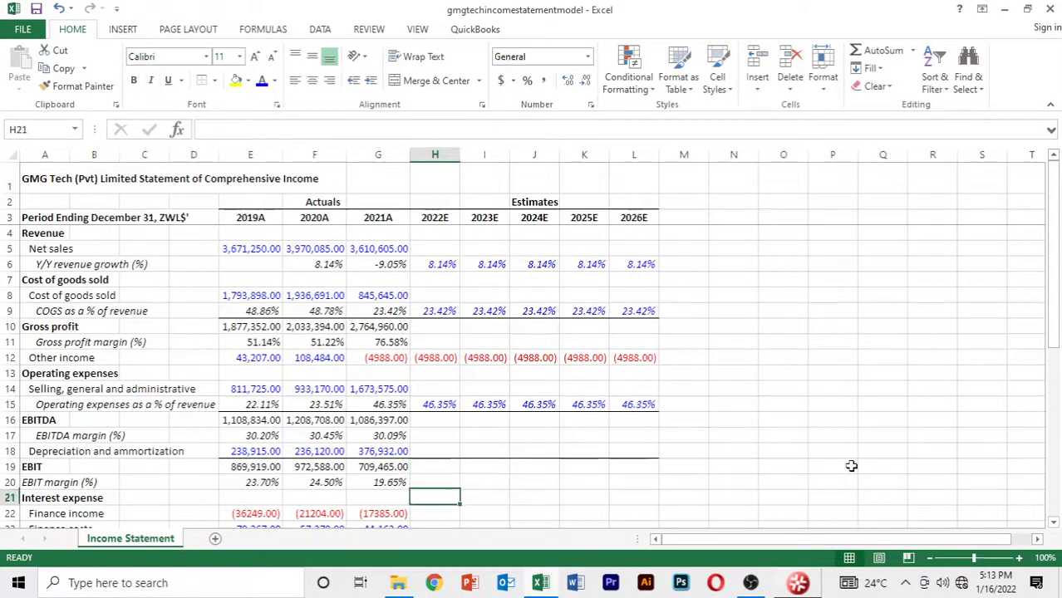
pyautogui.press('Down')
pyautogui.press('Down')
pyautogui.press('Up')
pyautogui.press('Up')
pyautogui.press('Up')
pyautogui.press('Up')
pyautogui.press('Up')
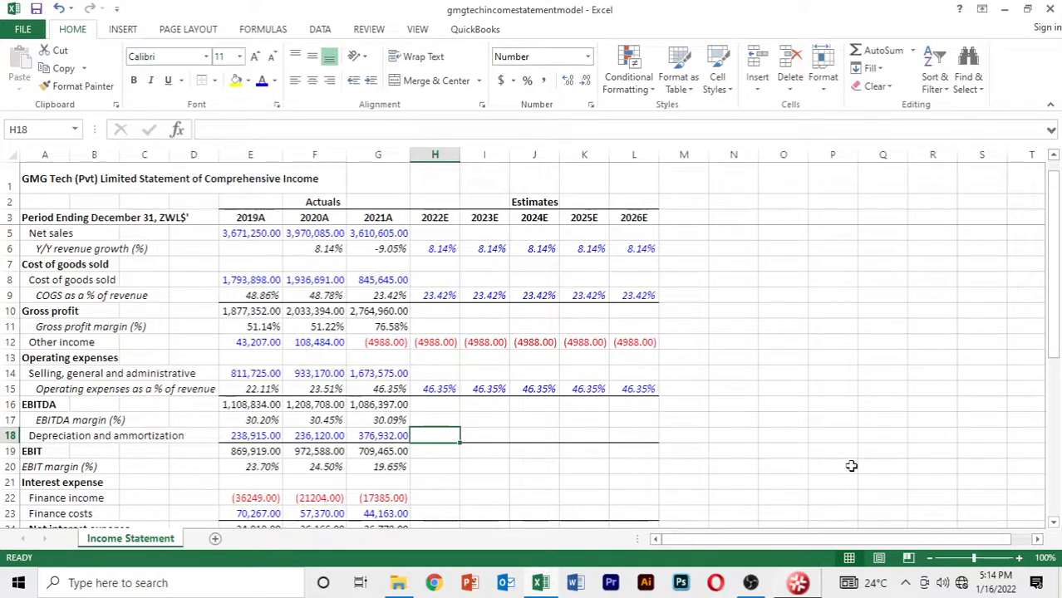
pyautogui.write('37')
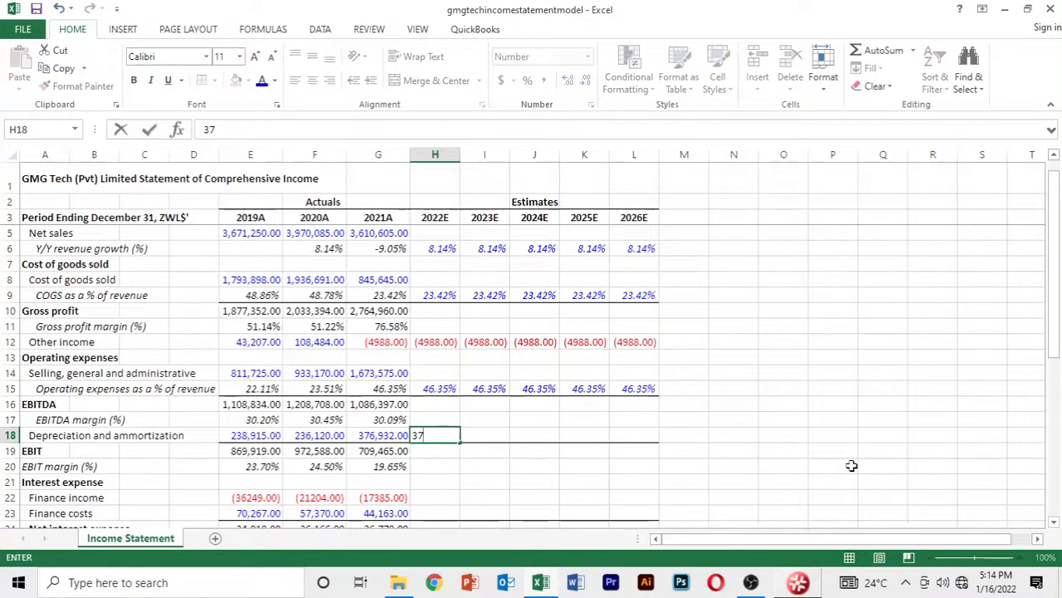
pyautogui.write('6,932')
pyautogui.press('Return')
# Fill the 2022E depreciation and amortization value from H18 across 2023E–2026E in I18:L18.
pyautogui.press('Up')
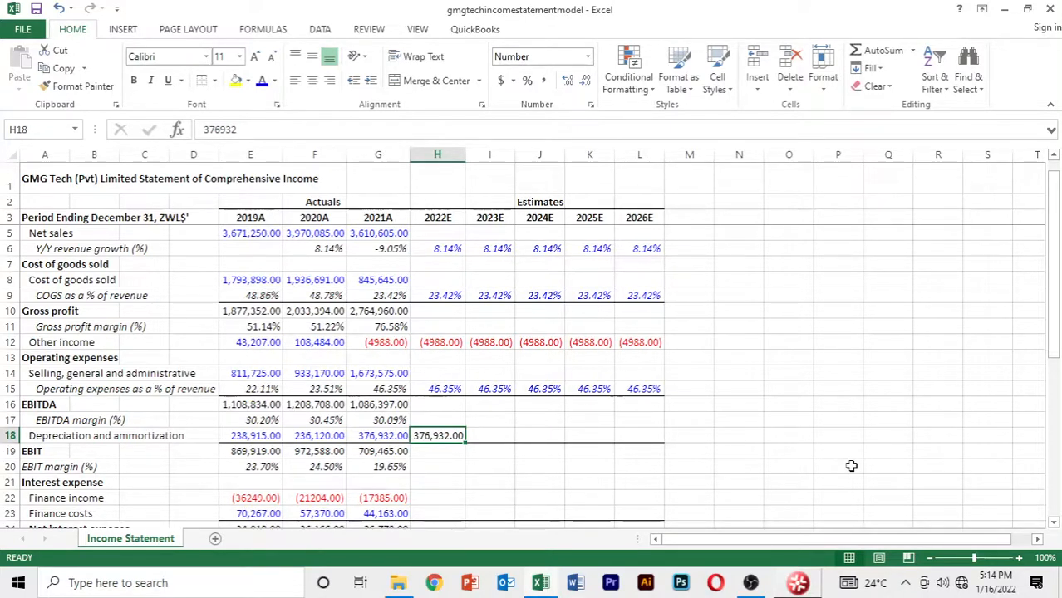
pyautogui.press('Right')
pyautogui.press('Left')
pyautogui.hotkey('shift', 'Right')
pyautogui.hotkey('shift', 'Right')
pyautogui.hotkey('shift', 'Right')
pyautogui.hotkey('shift', 'Right')
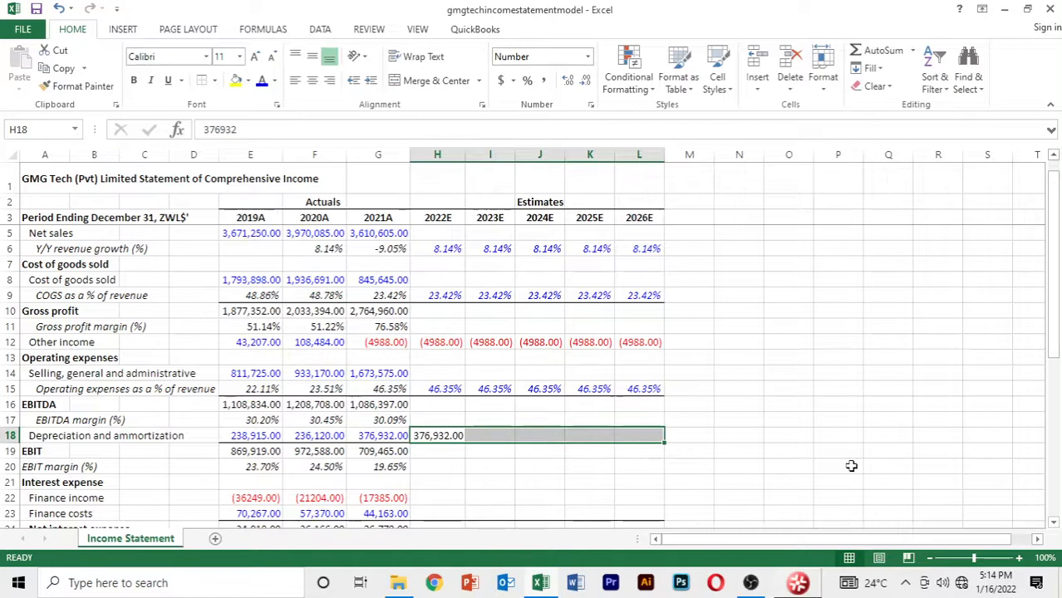
pyautogui.hotkey('ctrl', 'r')
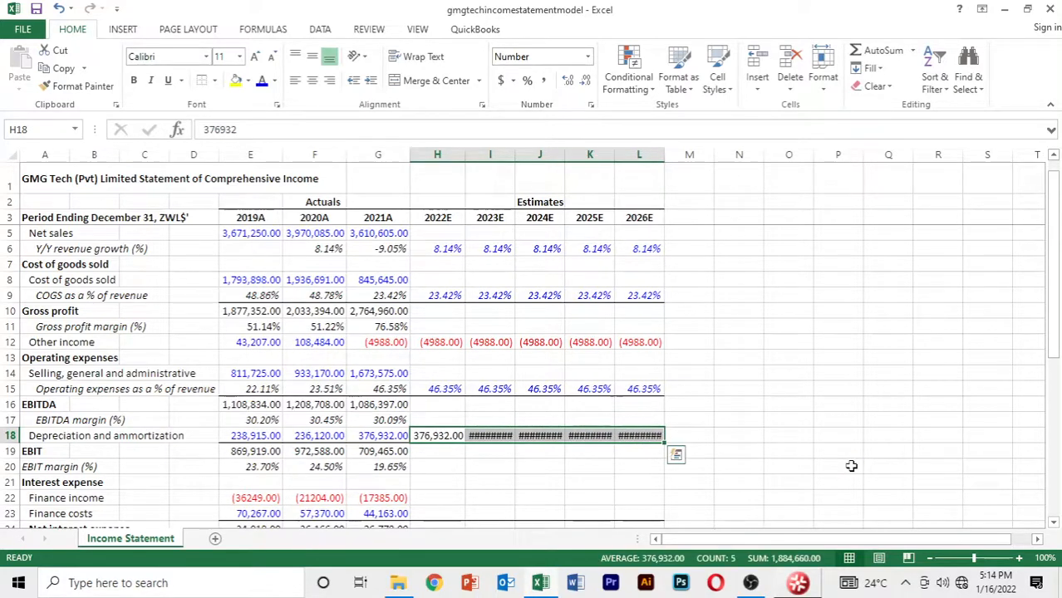
# Autofit the widths of columns I, J, K and L to fit the depreciation and amortization values.
pyautogui.click(549, 485)
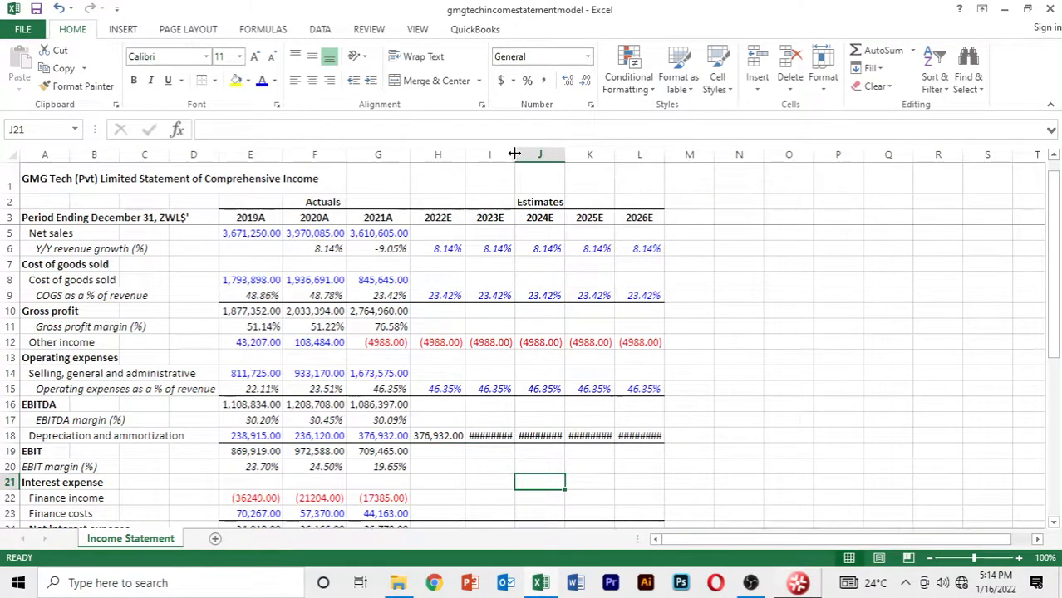
pyautogui.doubleClick(515, 155)
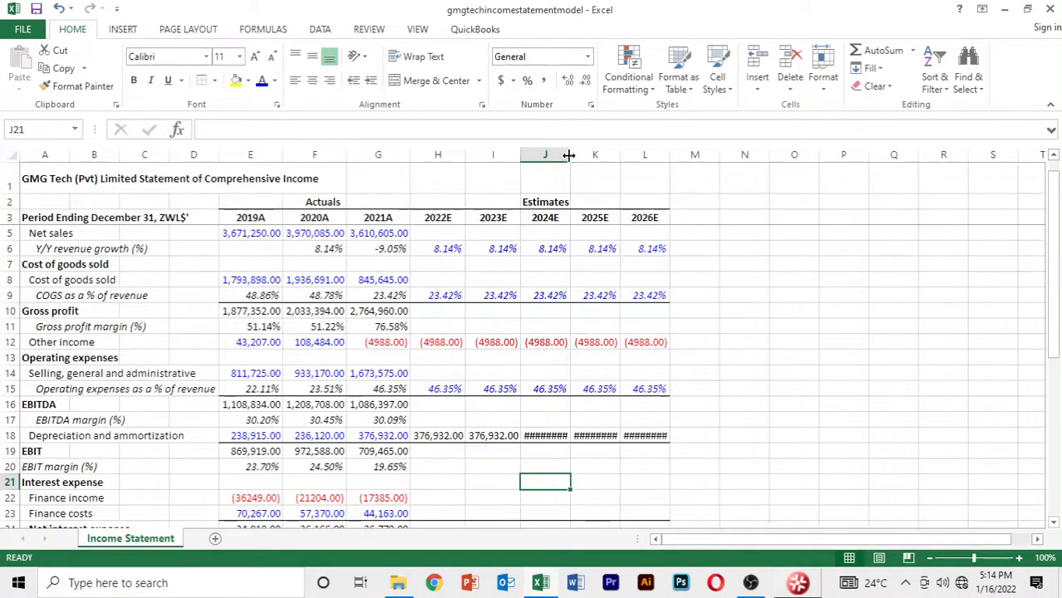
pyautogui.doubleClick(568, 155)
pyautogui.doubleClick(624, 154)
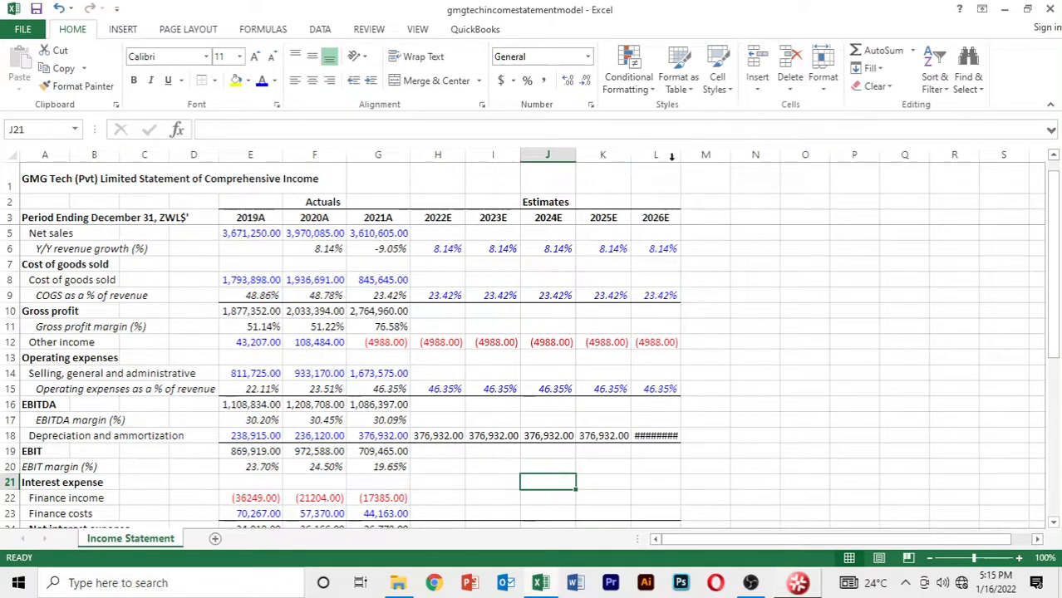
pyautogui.doubleClick(672, 155)
pyautogui.click(573, 425)
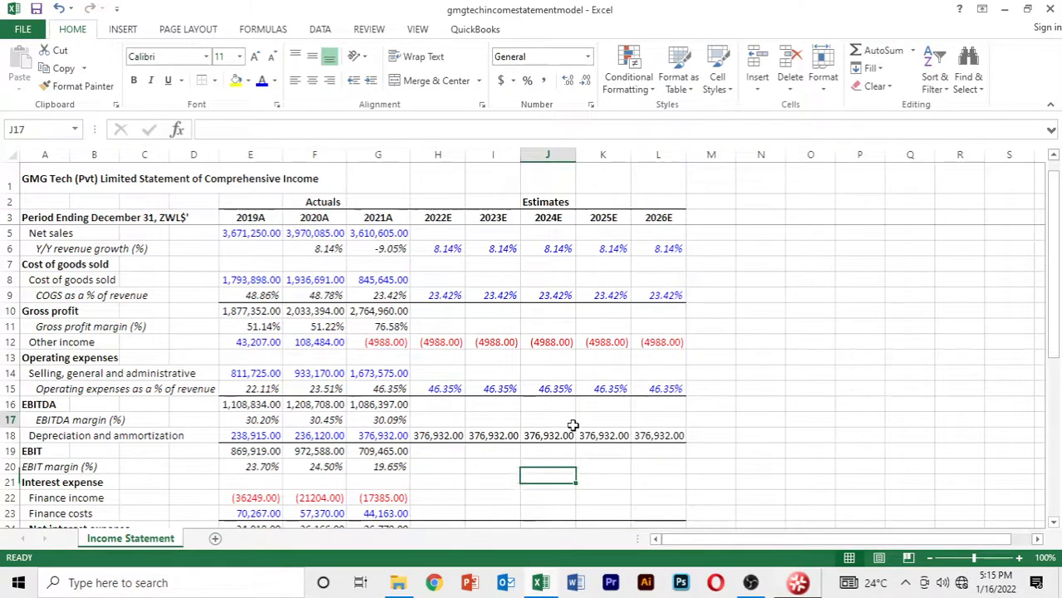
# Copy only the formatting of the 2021A depreciation cell G18 onto the estimates in H18:L18 with Paste Special Formats.
pyautogui.press('Down')
pyautogui.press('Down')
pyautogui.press('Down')
pyautogui.press('Down')
pyautogui.press('Down')
pyautogui.press('Down')
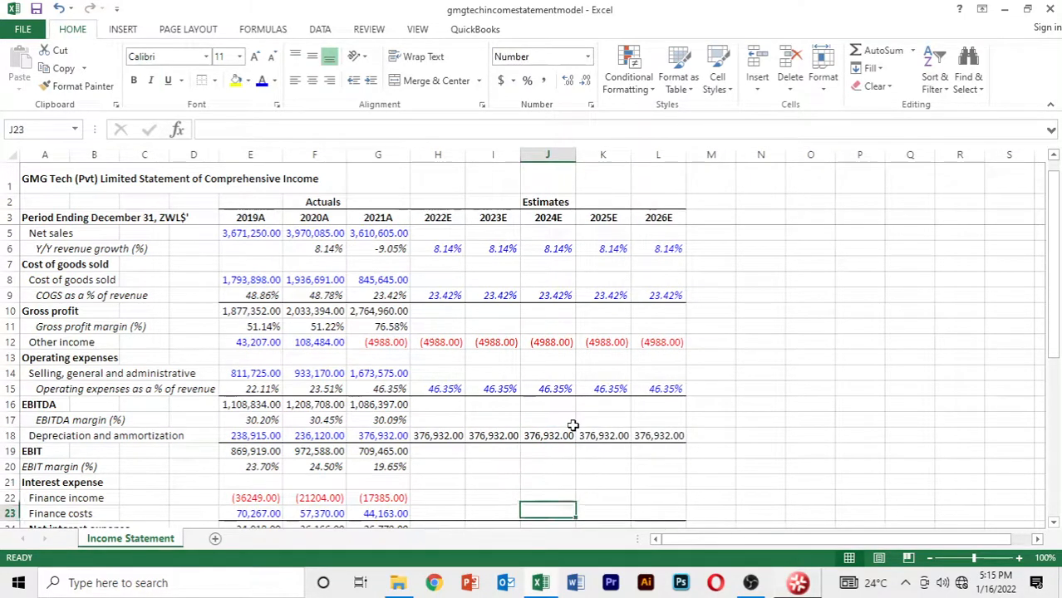
pyautogui.press('Up')
pyautogui.press('Up')
pyautogui.press('Up')
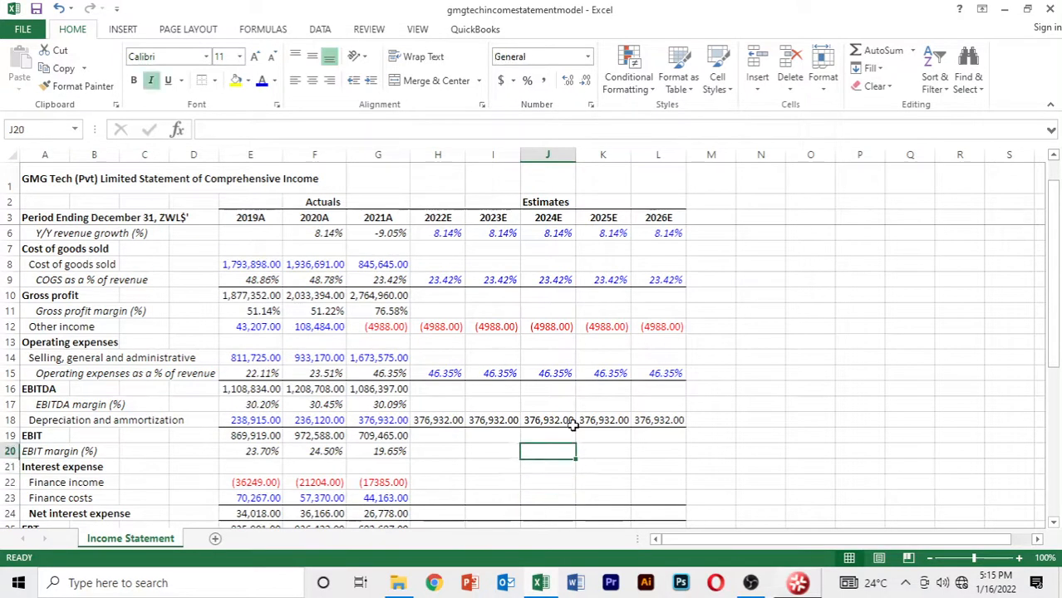
pyautogui.press('Up')
pyautogui.press('Up')
pyautogui.press('Left')
pyautogui.press('Left')
pyautogui.press('Left')
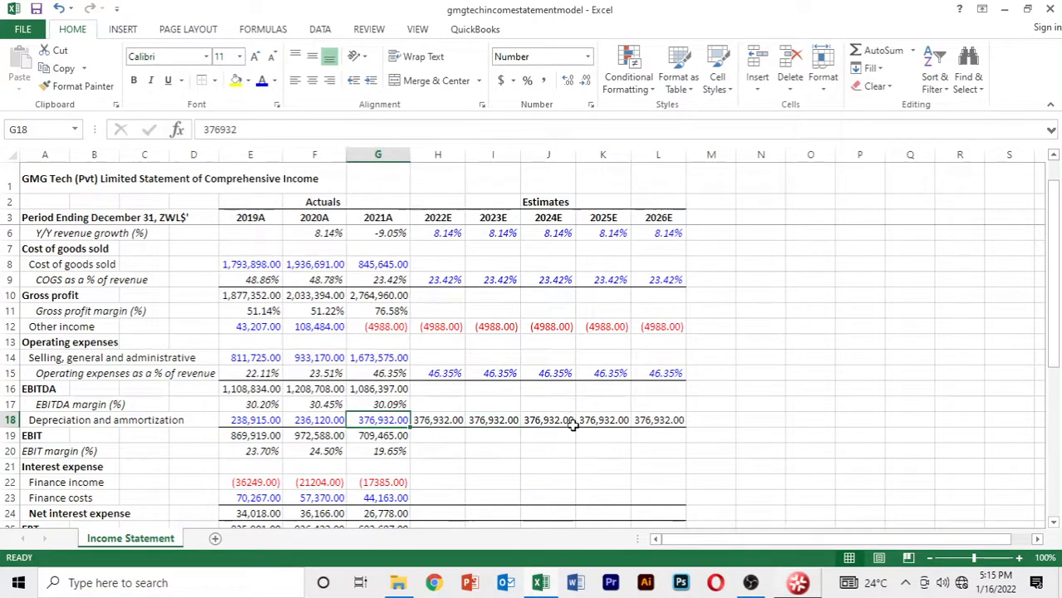
pyautogui.hotkey('ctrl', 'c')
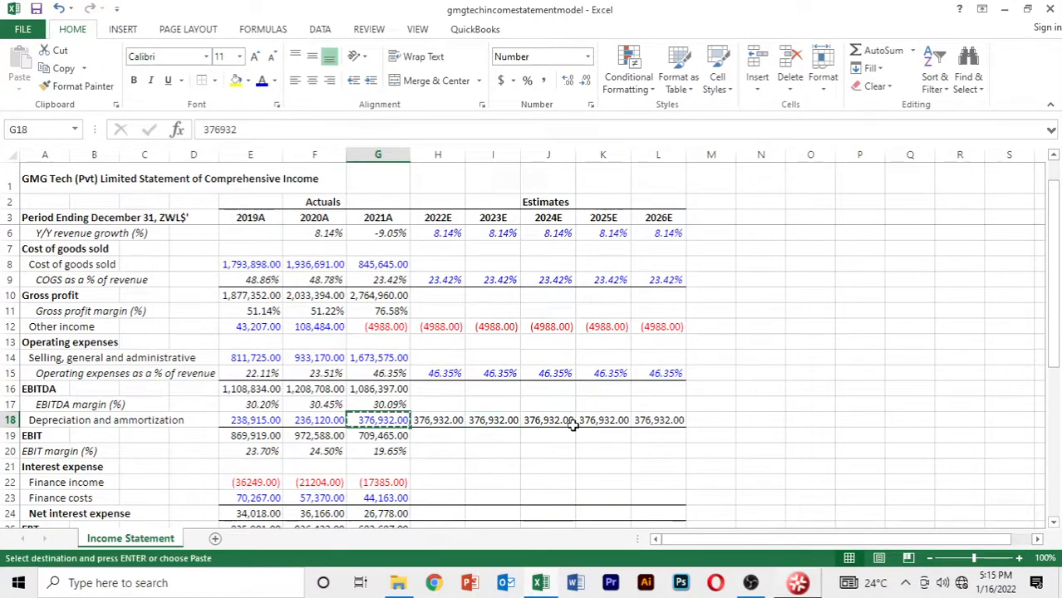
pyautogui.press('Right')
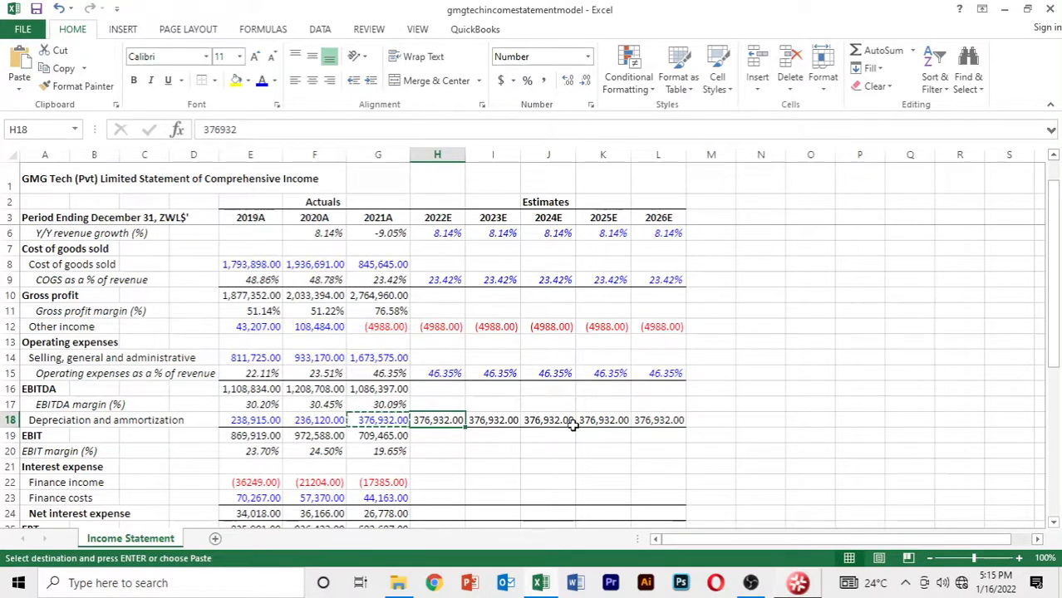
pyautogui.hotkey('shift', 'Right')
pyautogui.hotkey('shift', 'Right')
pyautogui.hotkey('shift', 'Right')
pyautogui.hotkey('shift', 'Right')
pyautogui.hotkey('ctrl', 'v')
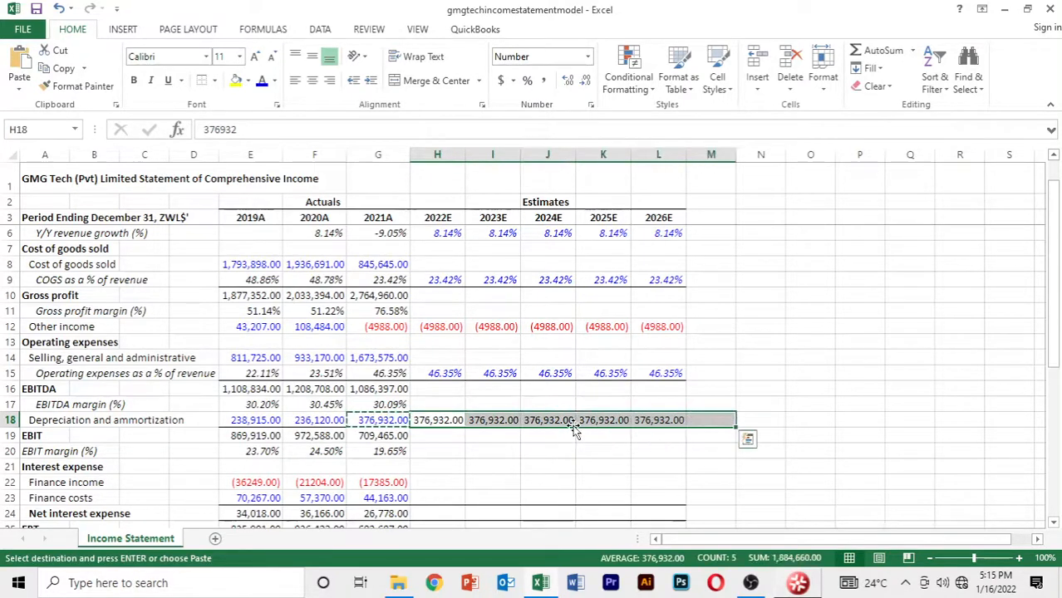
pyautogui.hotkey('ctrl', 'v')
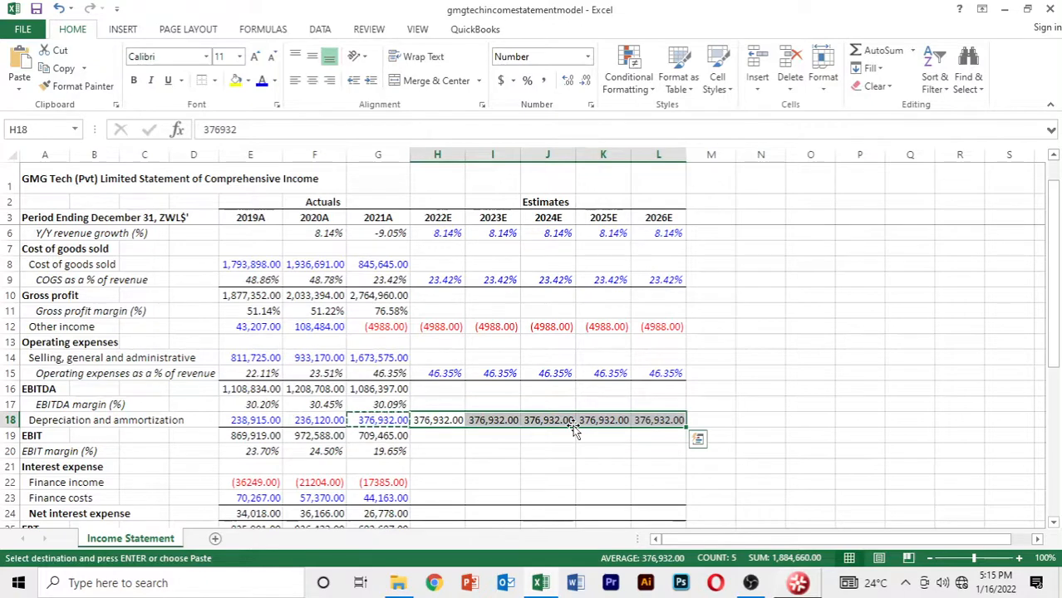
pyautogui.press('alt')
pyautogui.press('h')
pyautogui.press('v')
pyautogui.press('s')
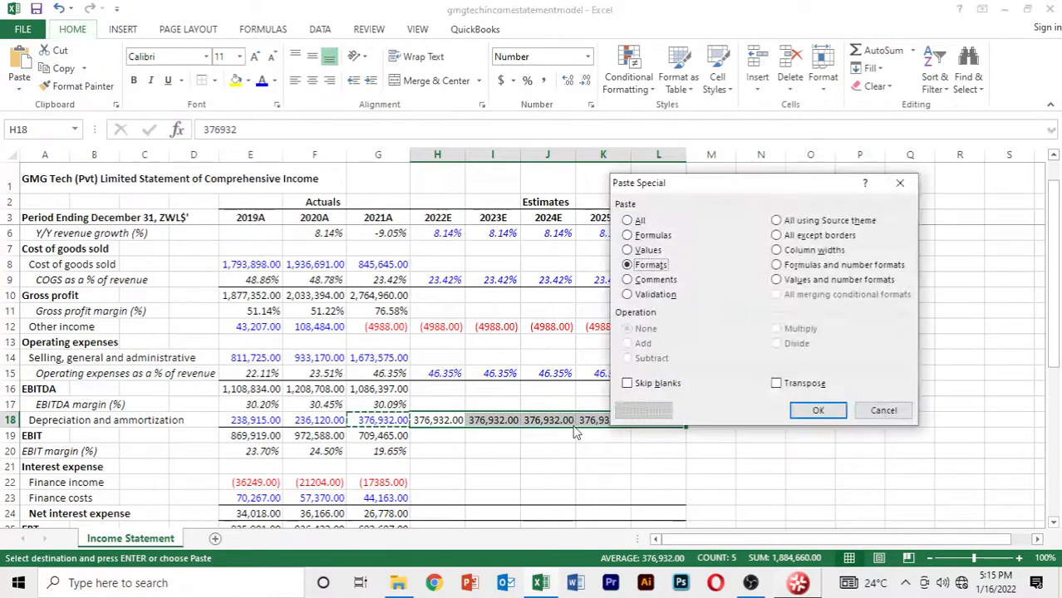
pyautogui.press('Return')
pyautogui.press('Escape')
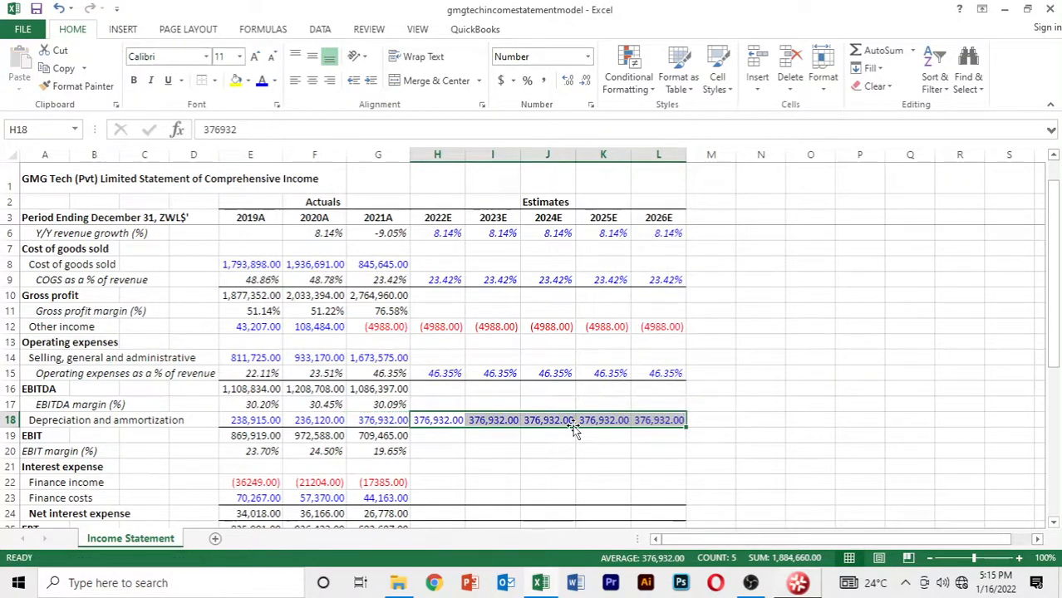
# Enter 44163 as the 2022E finance costs estimate in H23.
pyautogui.press('Down')
pyautogui.press('Down')
pyautogui.press('Down')
pyautogui.press('Down')
pyautogui.press('Down')
pyautogui.press('Down')
pyautogui.press('Down')
pyautogui.press('Down')
pyautogui.press('Down')
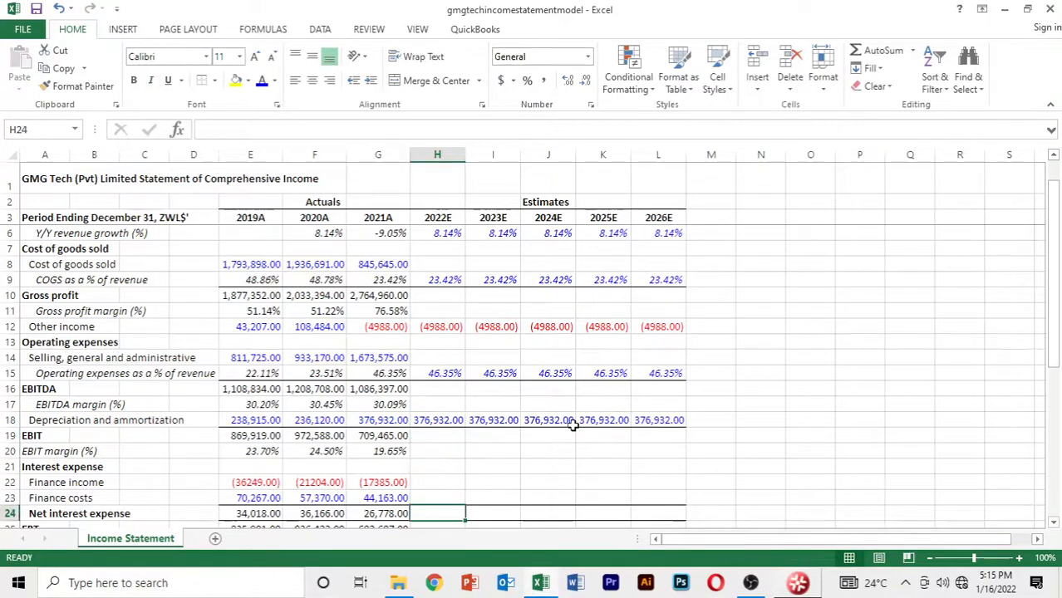
pyautogui.press('Down')
pyautogui.press('Down')
pyautogui.press('Down')
pyautogui.press('Down')
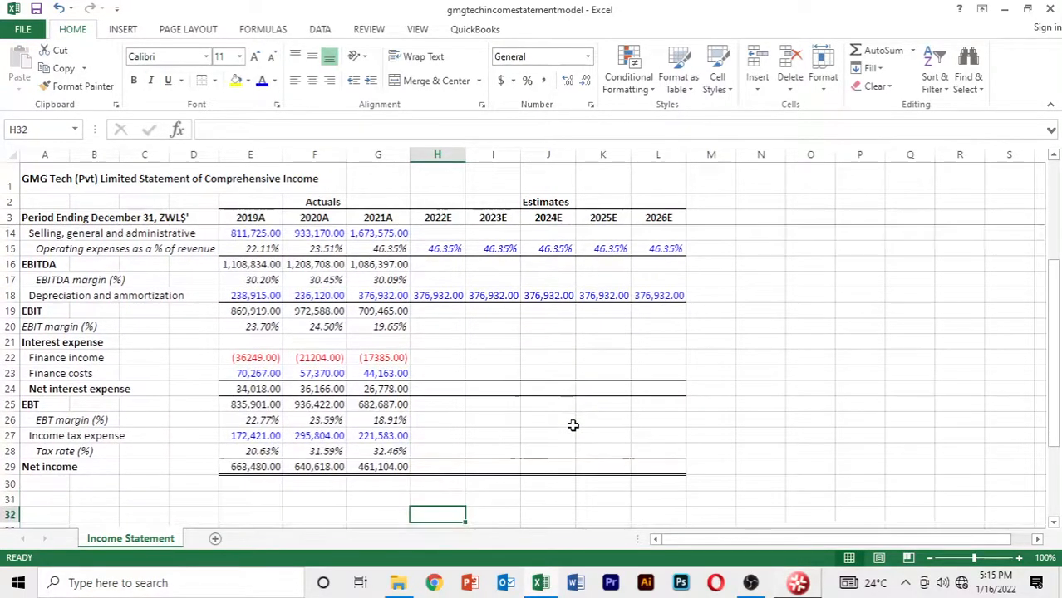
pyautogui.press('Up')
pyautogui.press('Up')
pyautogui.press('Up')
pyautogui.press('Up')
pyautogui.press('Up')
pyautogui.press('Up')
pyautogui.press('Up')
pyautogui.press('Up')
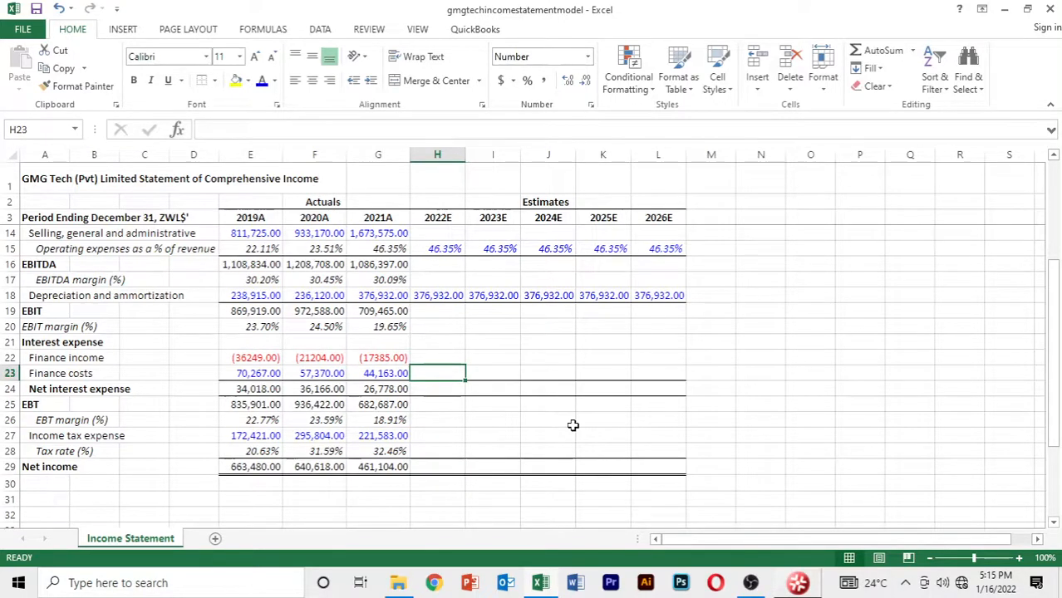
pyautogui.write('44163')
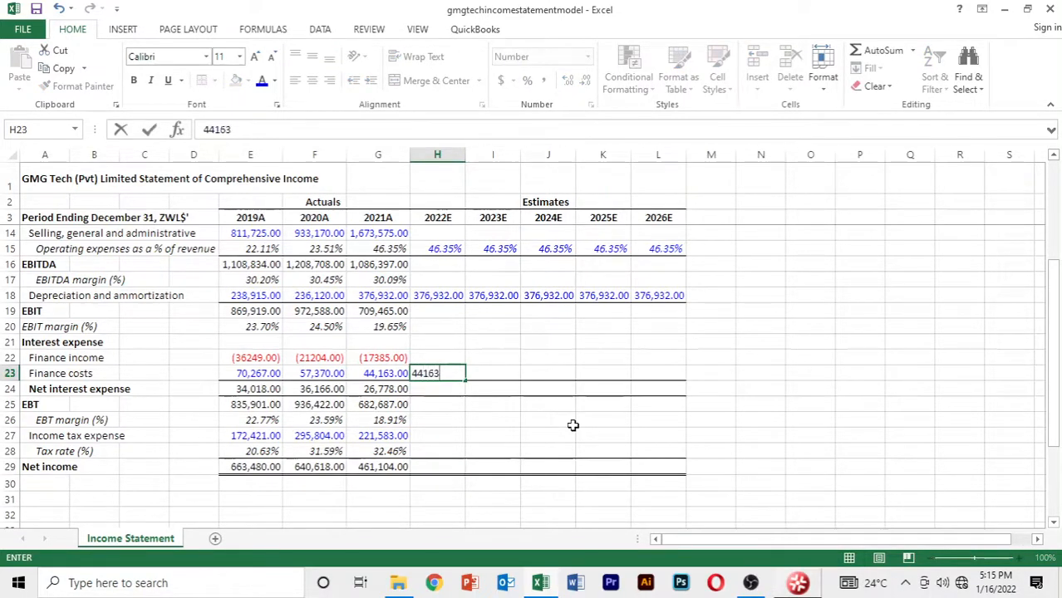
pyautogui.press('Right')
# Enter (17385) as the negative 2022E finance income estimate in H22.
pyautogui.press('Up')
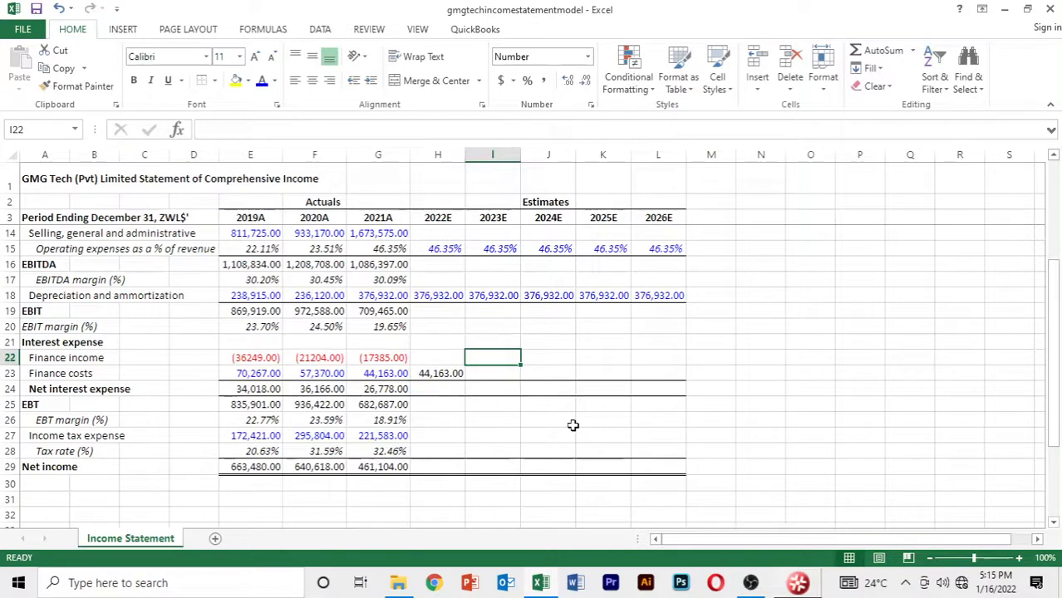
pyautogui.press('Left')
pyautogui.write('(17')
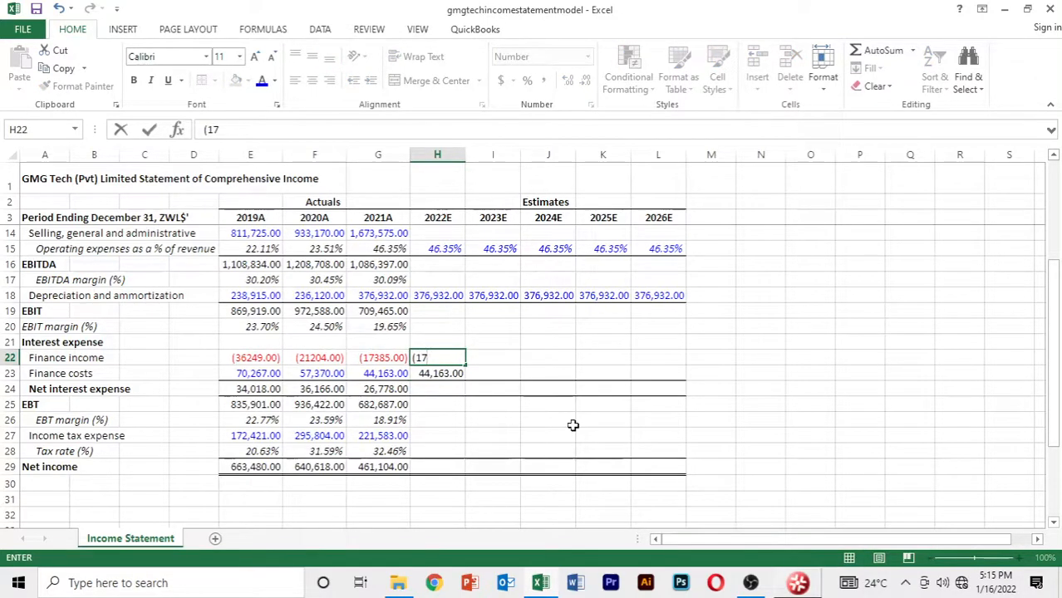
pyautogui.write('385)')
pyautogui.press('Return')
# Fill the 2022E finance income value from H22 across 2023E–2026E in I22:L22.
pyautogui.press('Up')
pyautogui.hotkey('shift', 'Right')
pyautogui.hotkey('shift', 'Right')
pyautogui.hotkey('shift', 'Right')
pyautogui.hotkey('shift', 'Right')
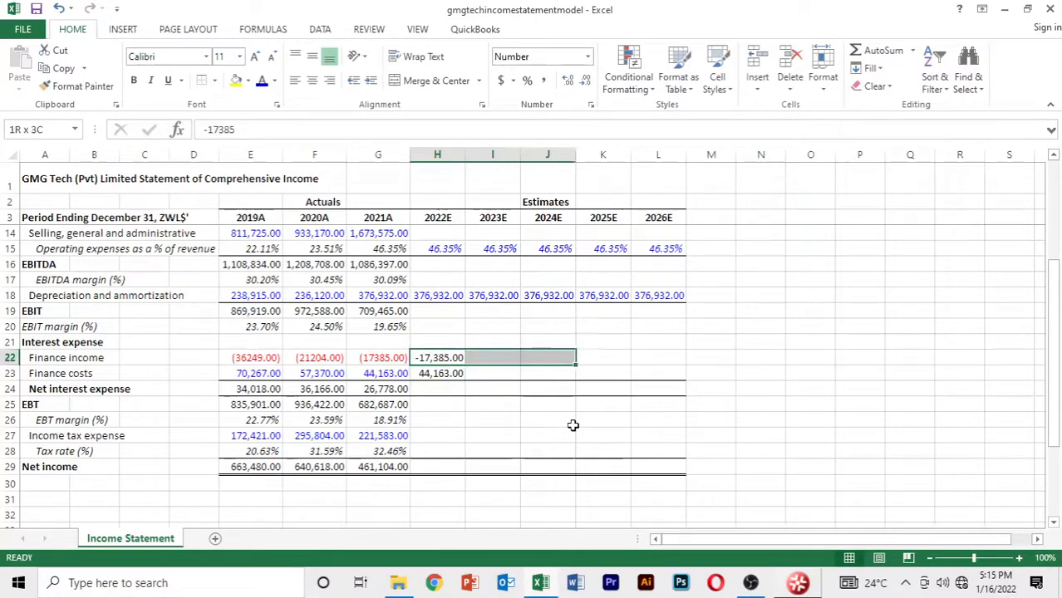
pyautogui.hotkey('ctrl', 'r')
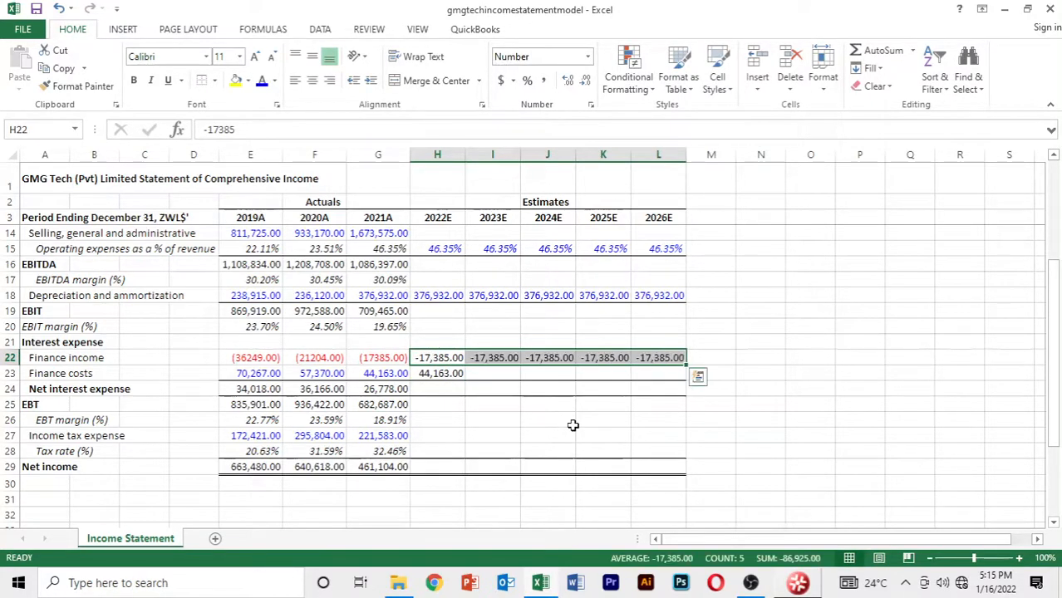
# Fill the 2022E finance costs value from H23 across 2023E–2026E in I23:L23.
pyautogui.press('Down')
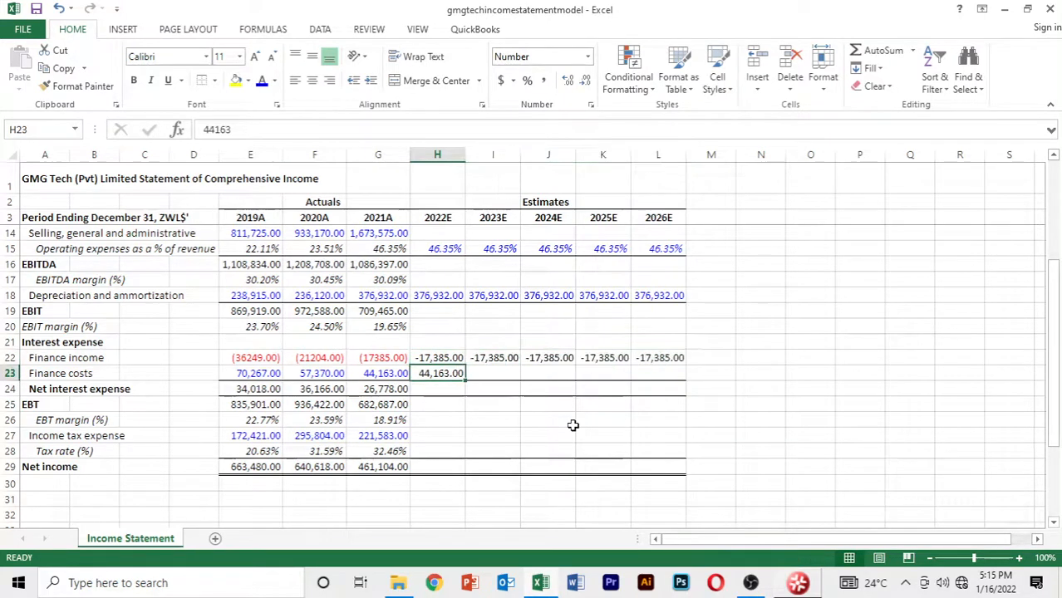
pyautogui.hotkey('shift', 'Right')
pyautogui.hotkey('shift', 'Right')
pyautogui.hotkey('shift', 'Right')
pyautogui.hotkey('shift', 'Right')
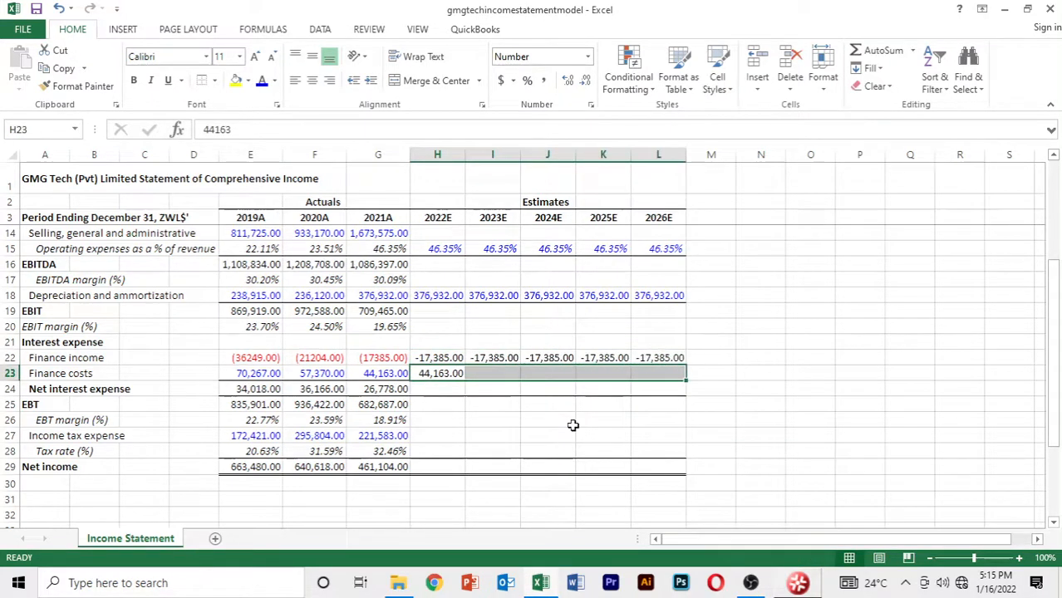
pyautogui.hotkey('ctrl', 'r')
# Copy only the formatting of the 2021A finance income cell G22 onto the estimates in H22:L22 with Paste Special Formats.
pyautogui.press('Up')
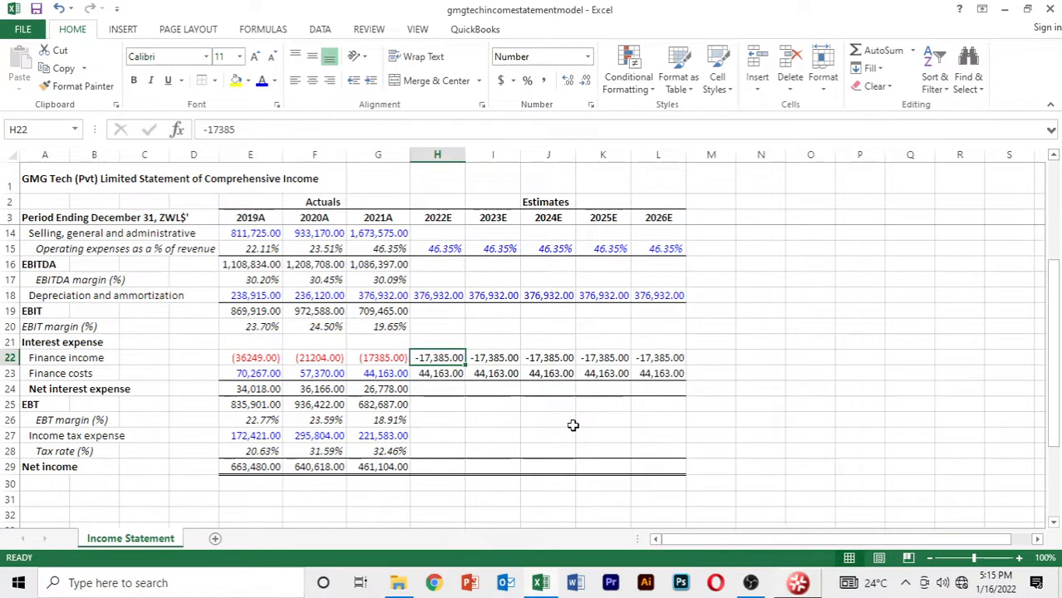
pyautogui.press('Left')
pyautogui.hotkey('ctrl', 'c')
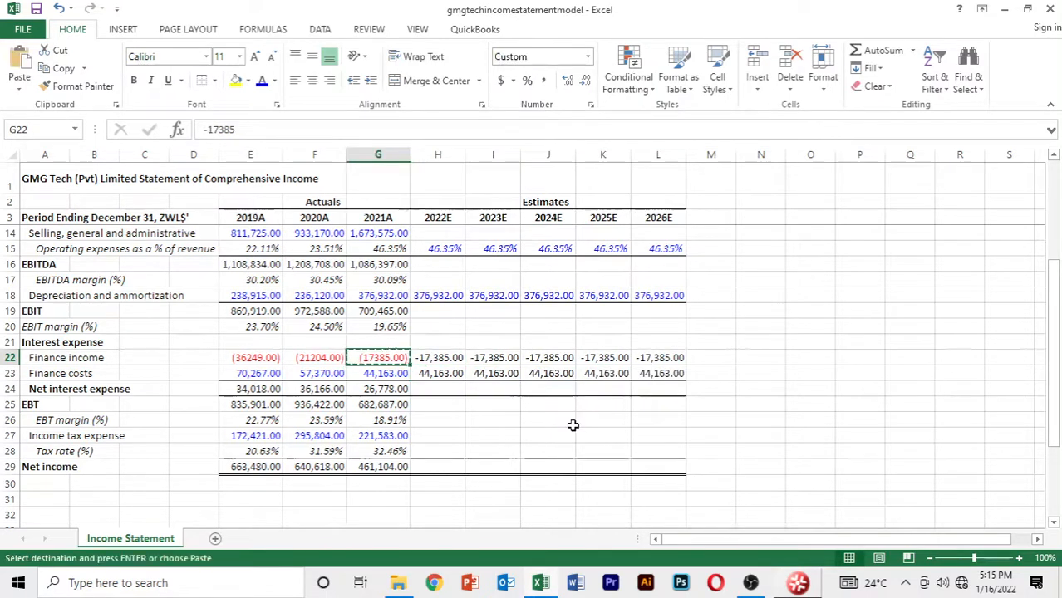
pyautogui.press('Right')
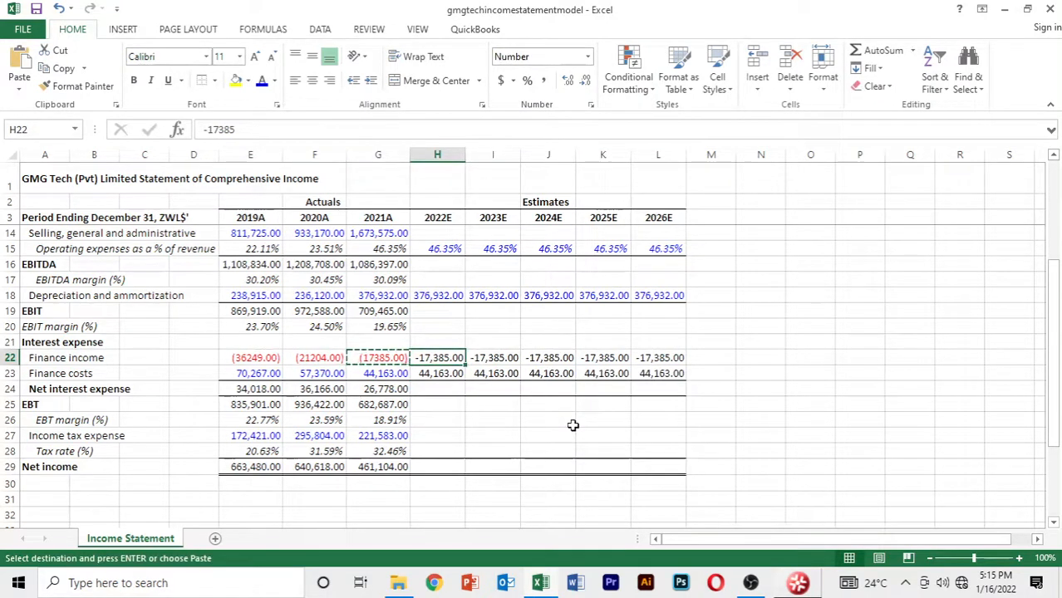
pyautogui.hotkey('shift', 'Right')
pyautogui.hotkey('shift', 'Right')
pyautogui.hotkey('shift', 'Right')
pyautogui.hotkey('shift', 'Right')
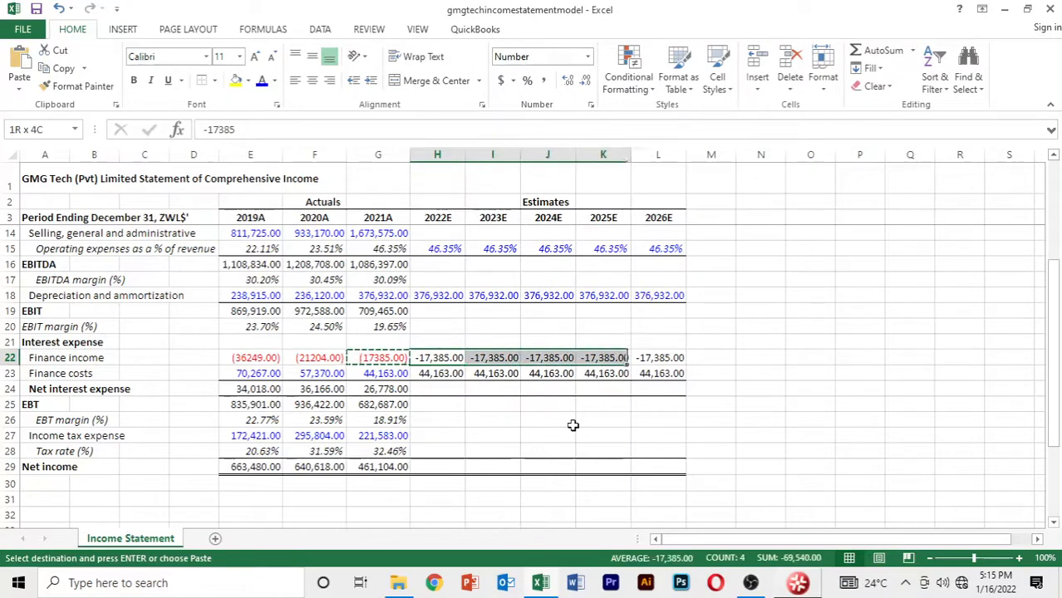
pyautogui.hotkey('alt', 'h')
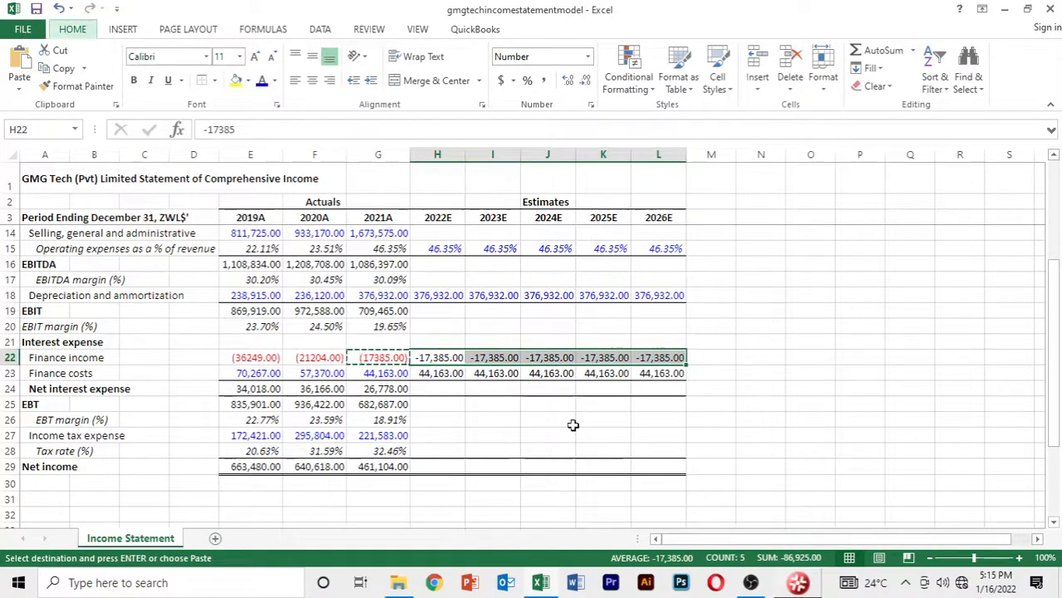
pyautogui.press('v')
pyautogui.press('s')
pyautogui.press('t')
pyautogui.press('Return')
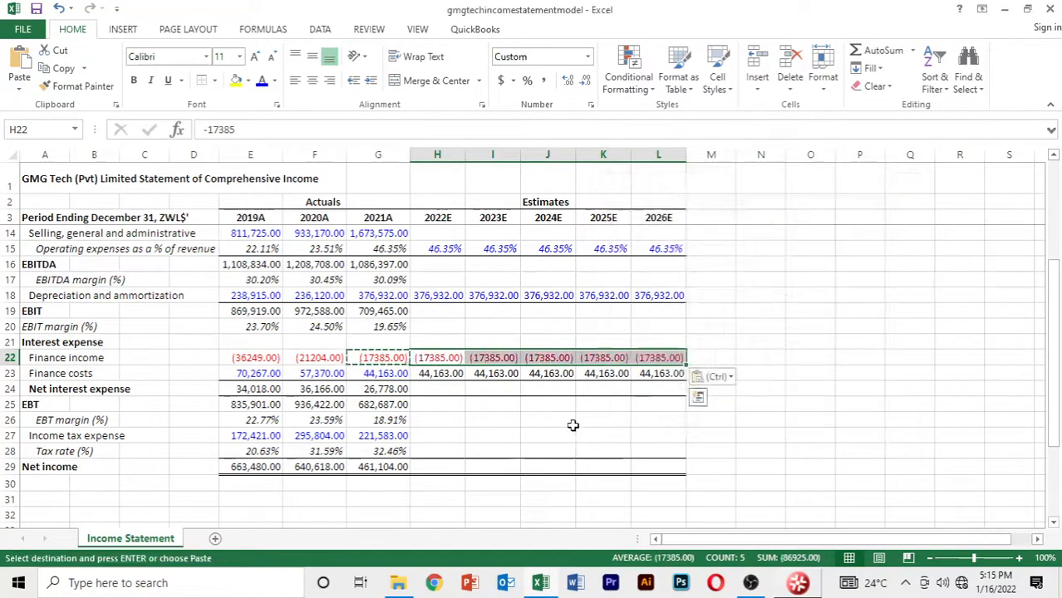
pyautogui.press('Escape')
# Copy only the formatting of the 2021A finance costs cell G23 onto the estimates in H23:L23 with Paste Special Formats.
pyautogui.press('Down')
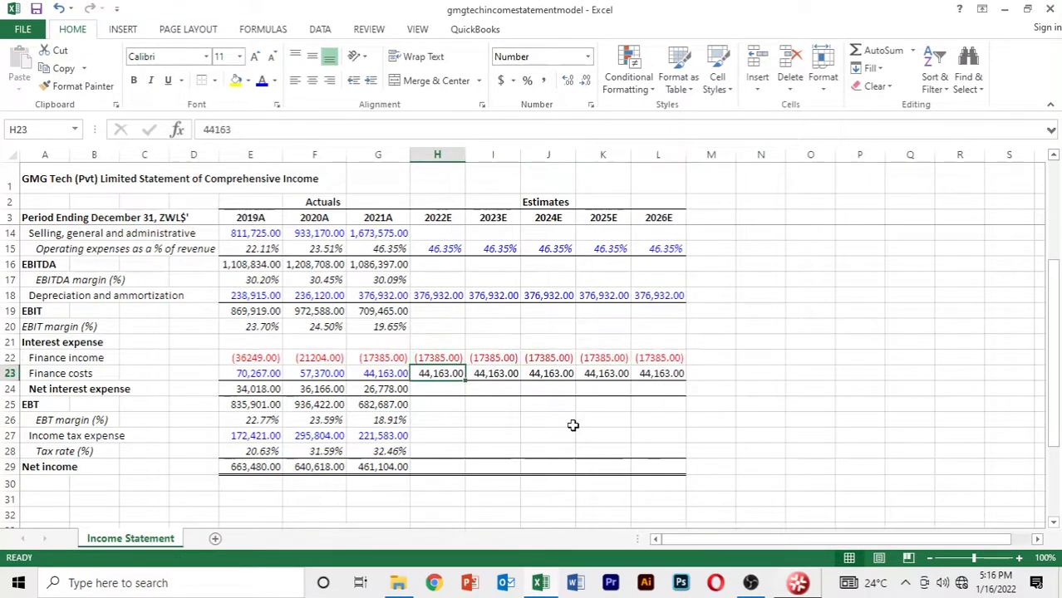
pyautogui.press('Left')
pyautogui.hotkey('ctrl', 'c')
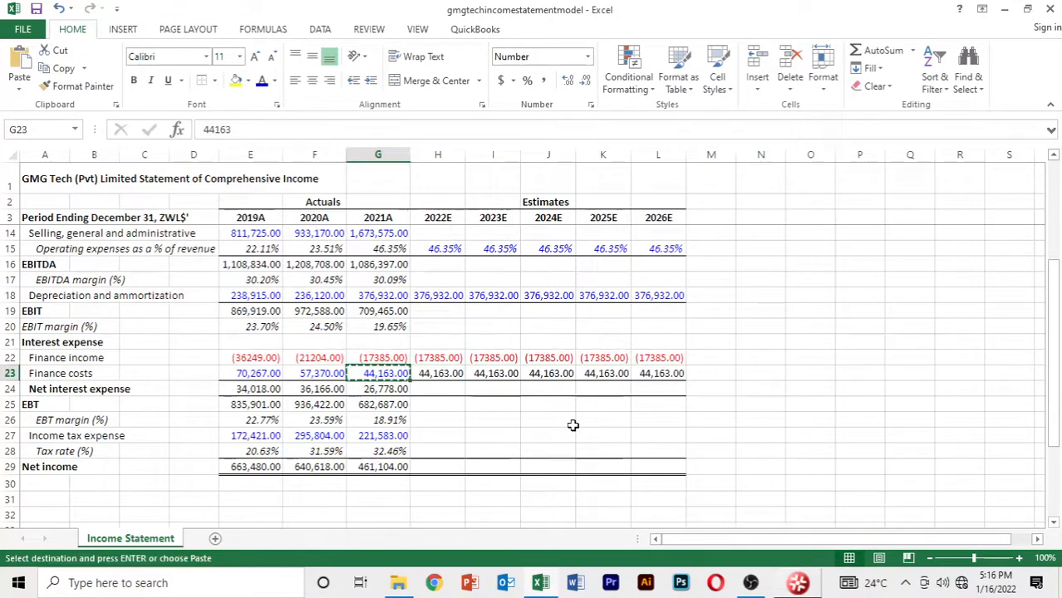
pyautogui.press('Right')
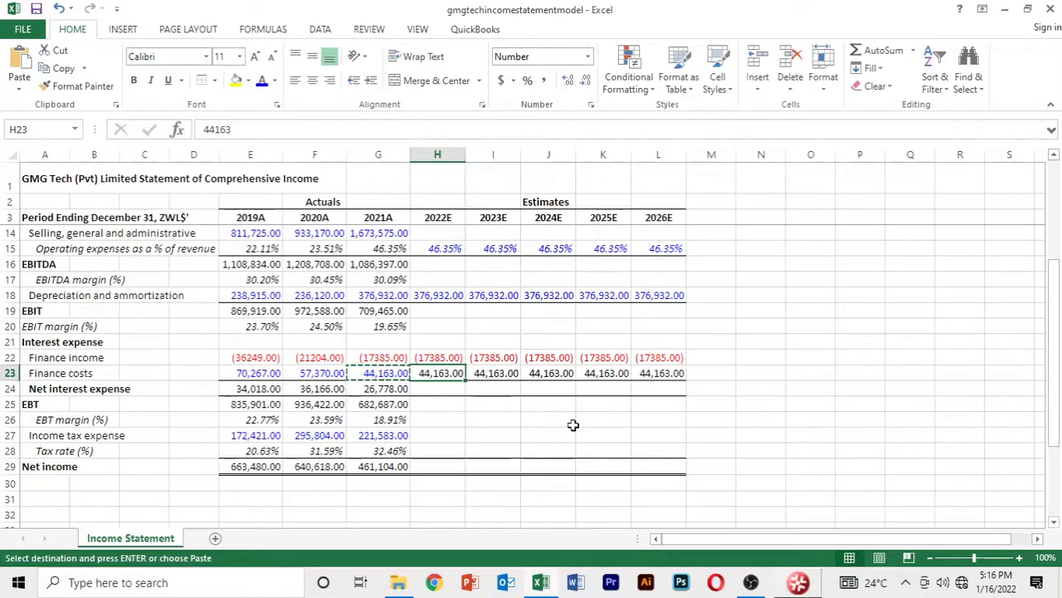
pyautogui.hotkey('shift', 'Right')
pyautogui.hotkey('shift', 'Right')
pyautogui.hotkey('shift', 'Right')
pyautogui.hotkey('shift', 'Right')
pyautogui.hotkey('ctrl', 'v')
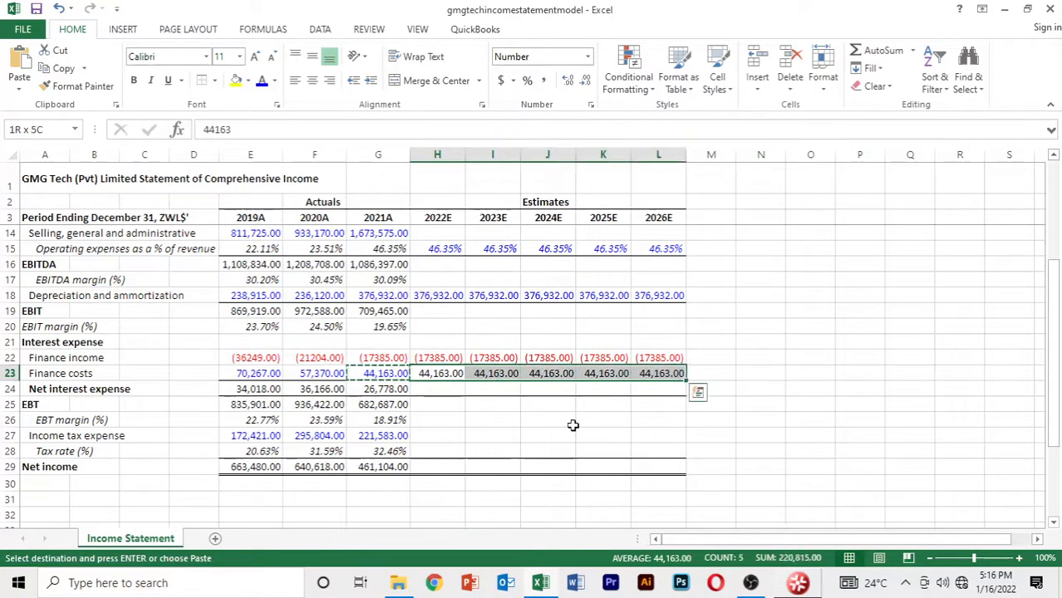
pyautogui.hotkey('alt', 'h')
pyautogui.press('v')
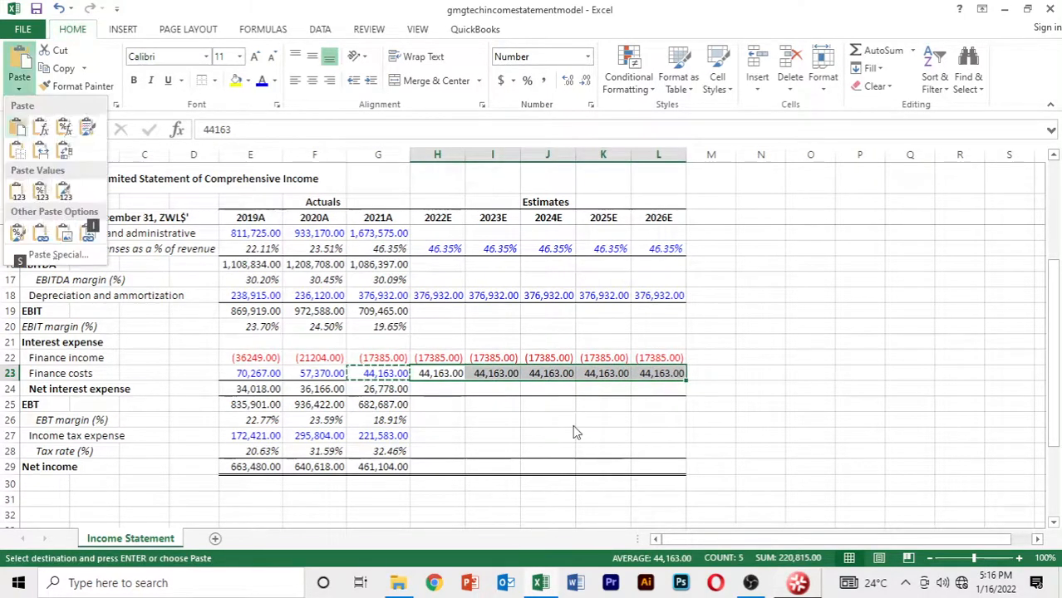
pyautogui.press('s')
pyautogui.press('Return')
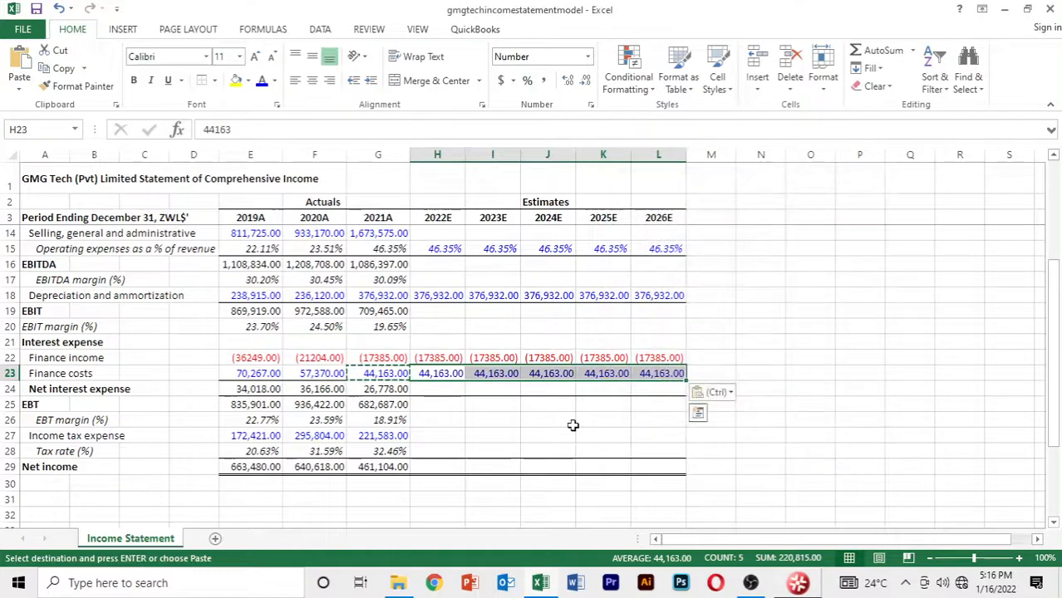
pyautogui.press('Escape')
# Italicize H28 and enter 32.46% there as the 2022E tax rate assumption.
pyautogui.press('Down')
pyautogui.press('Down')
pyautogui.press('Down')
pyautogui.press('Down')
pyautogui.press('Down')
pyautogui.press('Down')
pyautogui.press('Down')
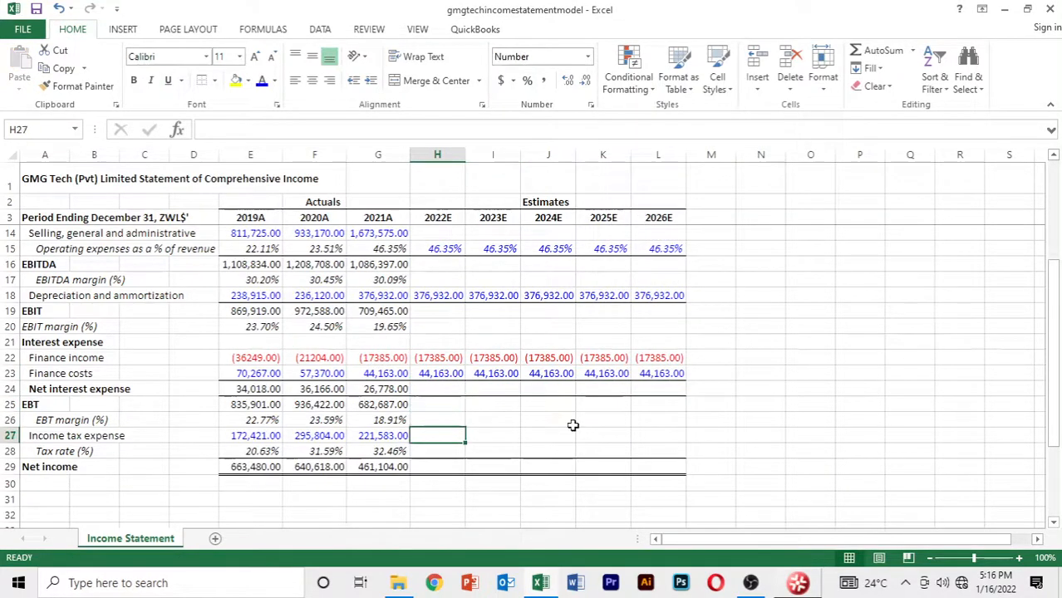
pyautogui.press('Up')
pyautogui.press('Up')
pyautogui.hotkey('ctrl', 'i')
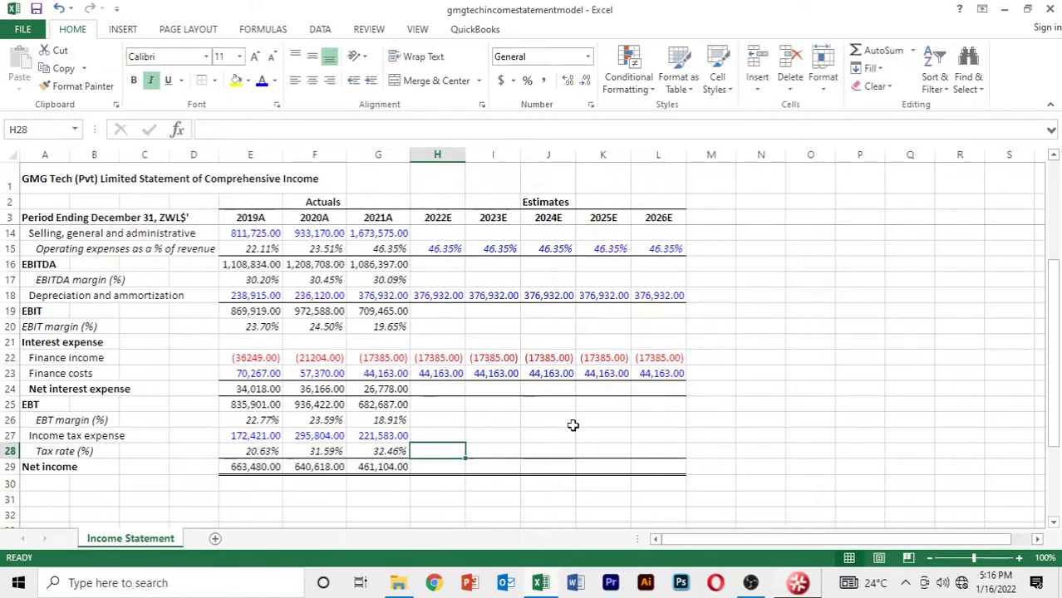
pyautogui.write('32.46')
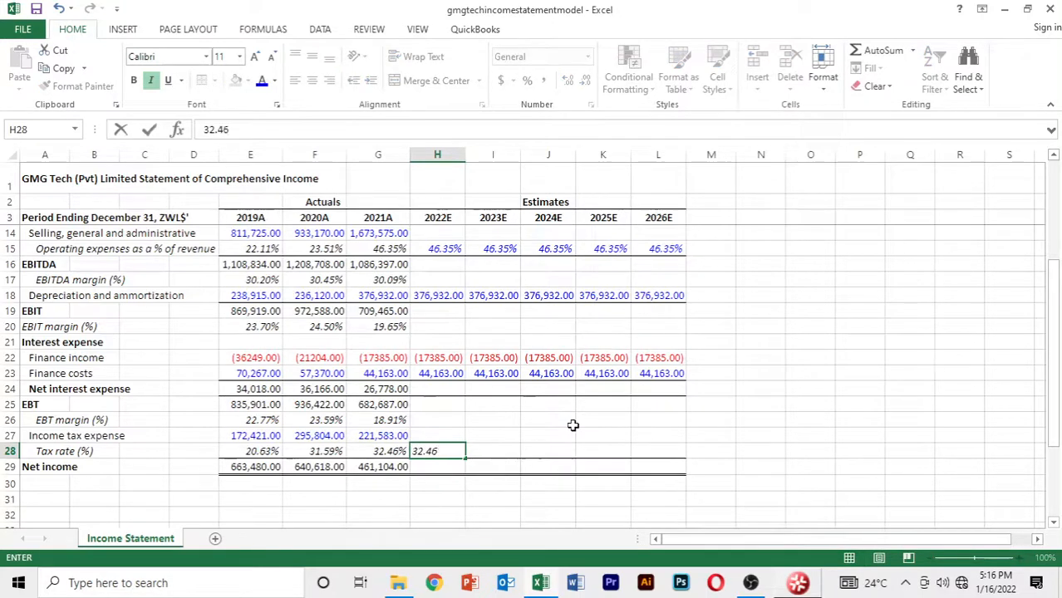
pyautogui.write('%')
pyautogui.press('Return')
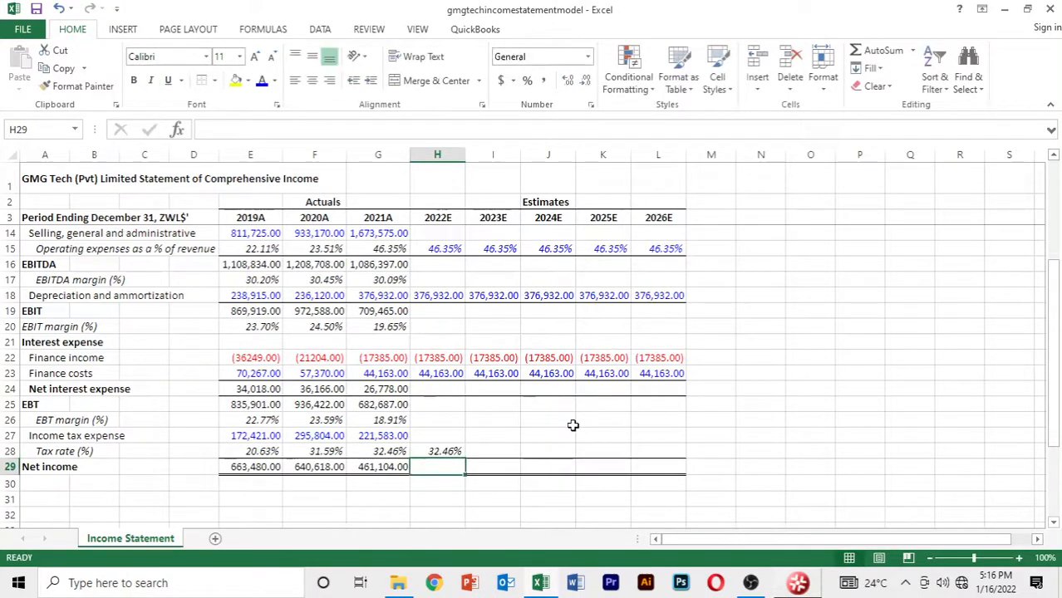
# Fill the 2022E tax rate from H28 across 2023E–2026E in I28:L28.
pyautogui.press('Up')
pyautogui.hotkey('shift', 'Right')
pyautogui.hotkey('shift', 'Right')
pyautogui.hotkey('shift', 'Right')
pyautogui.hotkey('shift', 'Right')
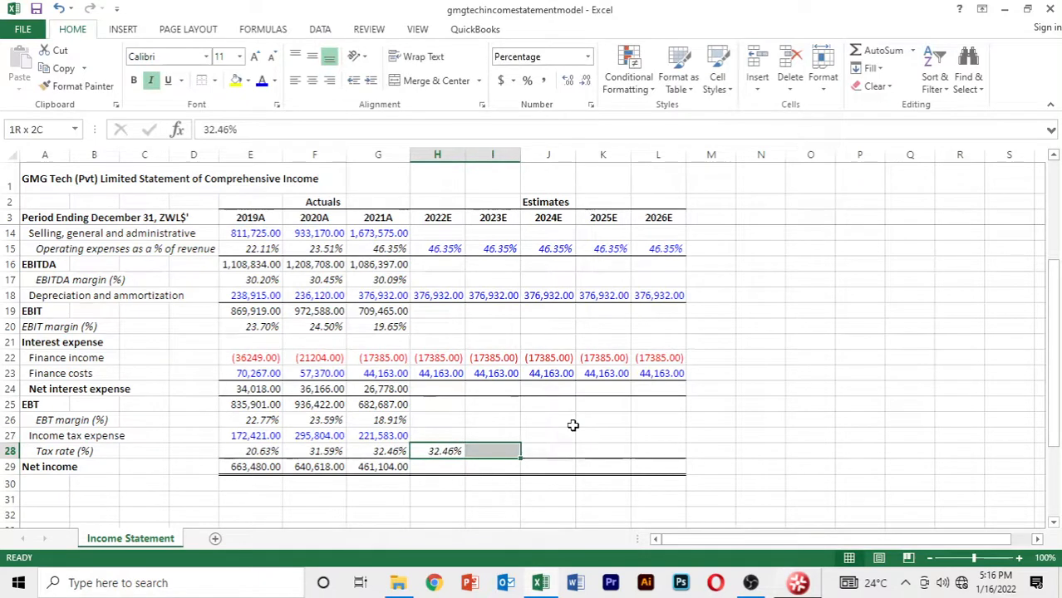
pyautogui.hotkey('ctrl', 'r')
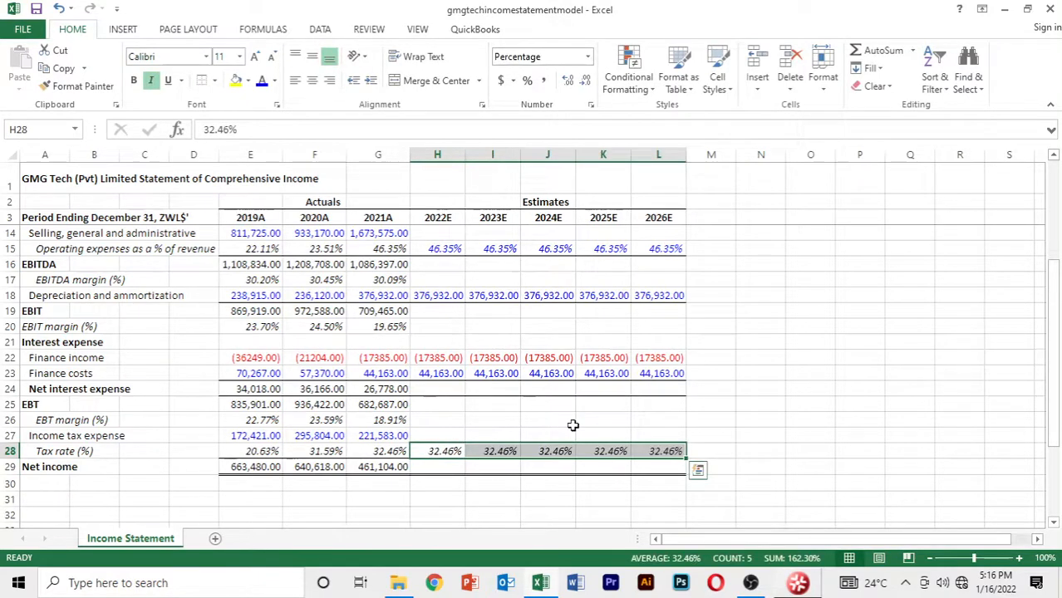
# Copy only the formatting of the 2022E operating expense percentage in H15 onto the tax rates in H28:L28 with Paste Special Formats.
pyautogui.press('Up')
pyautogui.press('Up')
pyautogui.press('Up')
pyautogui.press('Up')
pyautogui.press('Up')
pyautogui.press('Up')
pyautogui.press('Up')
pyautogui.press('Up')
pyautogui.press('Up')
pyautogui.press('Up')
pyautogui.press('Up')
pyautogui.press('Up')
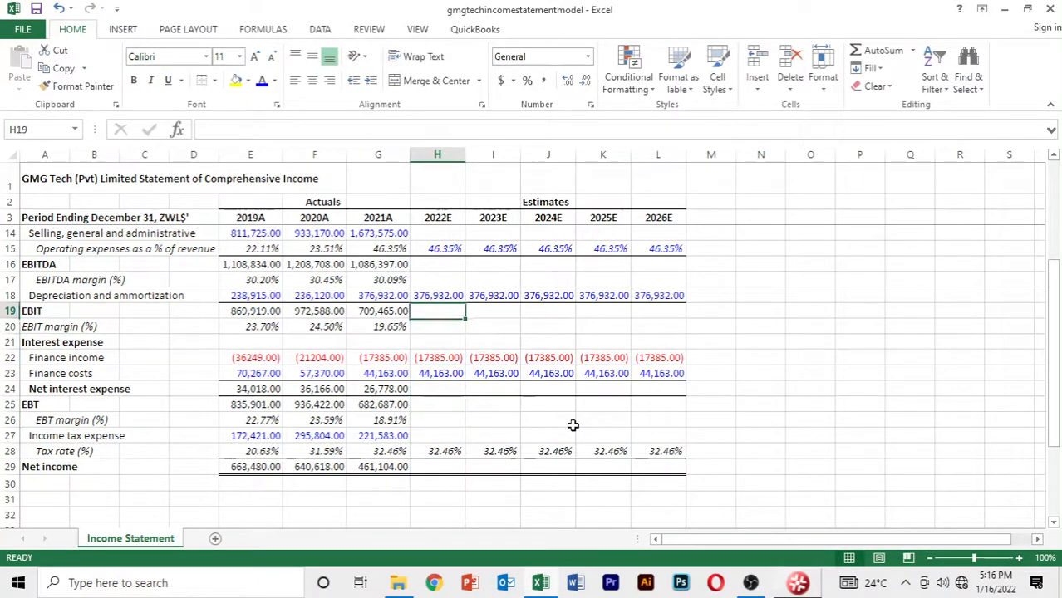
pyautogui.press('Up')
pyautogui.hotkey('ctrl', 'c')
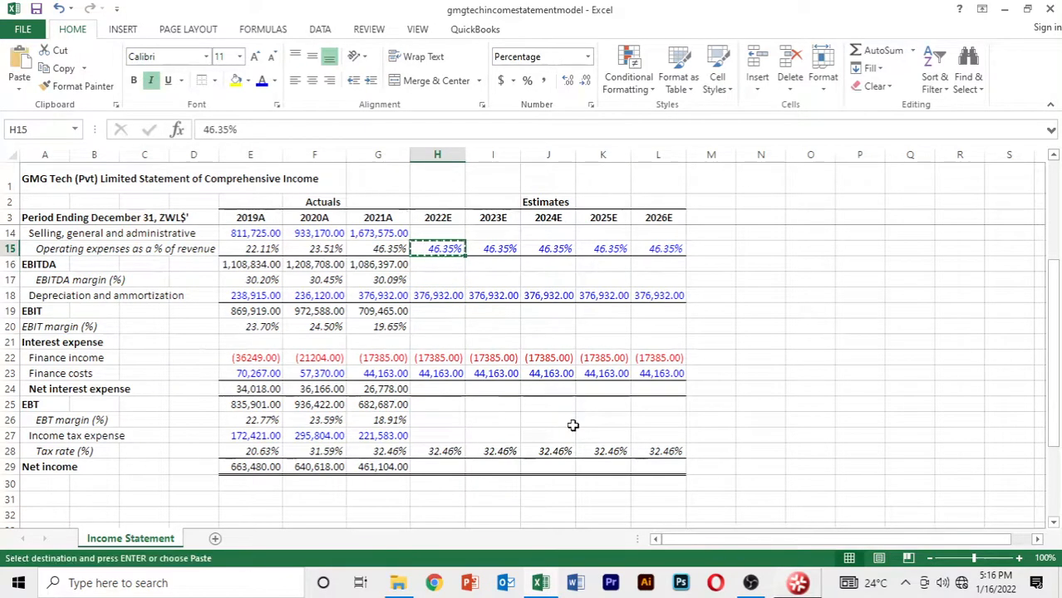
pyautogui.press('Down')
pyautogui.press('Down')
pyautogui.press('Down')
pyautogui.press('Down')
pyautogui.press('Down')
pyautogui.press('Down')
pyautogui.press('Down')
pyautogui.press('Down')
pyautogui.press('Down')
pyautogui.press('Down')
pyautogui.press('Down')
pyautogui.press('Down')
pyautogui.press('Down')
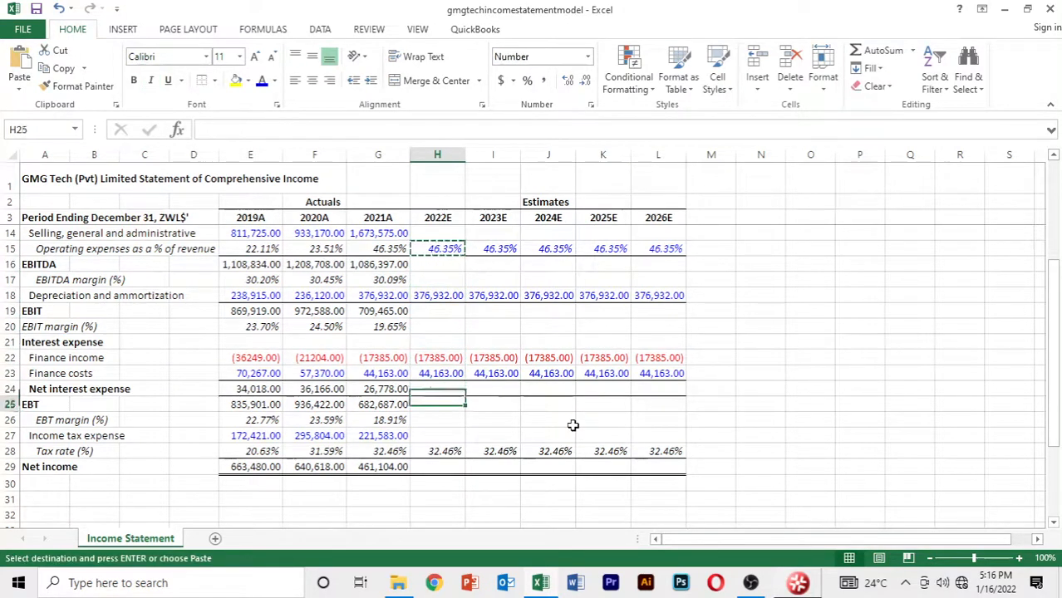
pyautogui.hotkey('shift', 'Right')
pyautogui.hotkey('shift', 'Right')
pyautogui.hotkey('shift', 'Right')
pyautogui.hotkey('shift', 'Right')
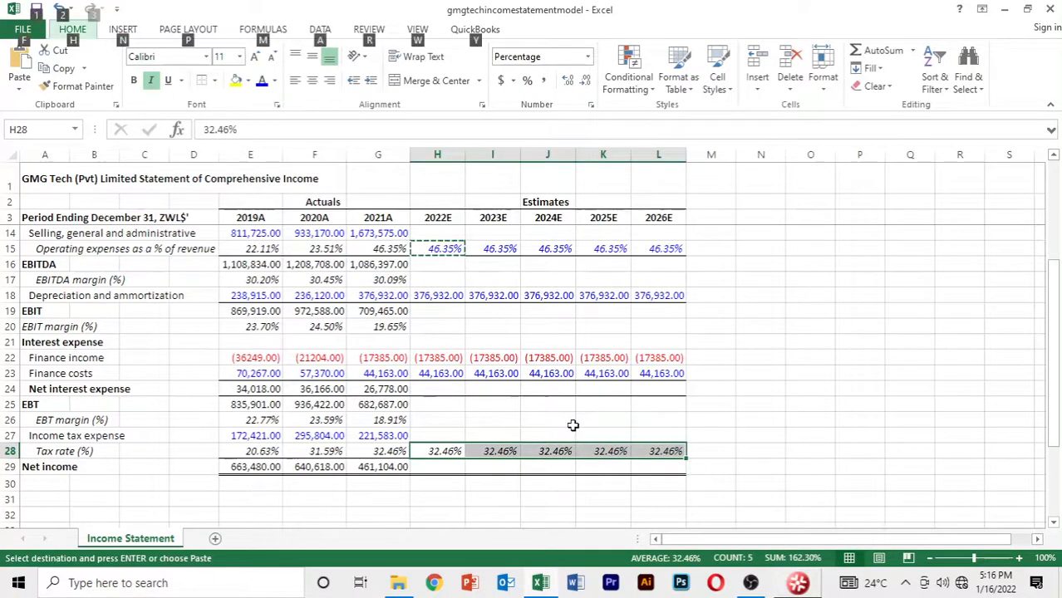
pyautogui.hotkey('ctrl', 'alt', 'v')
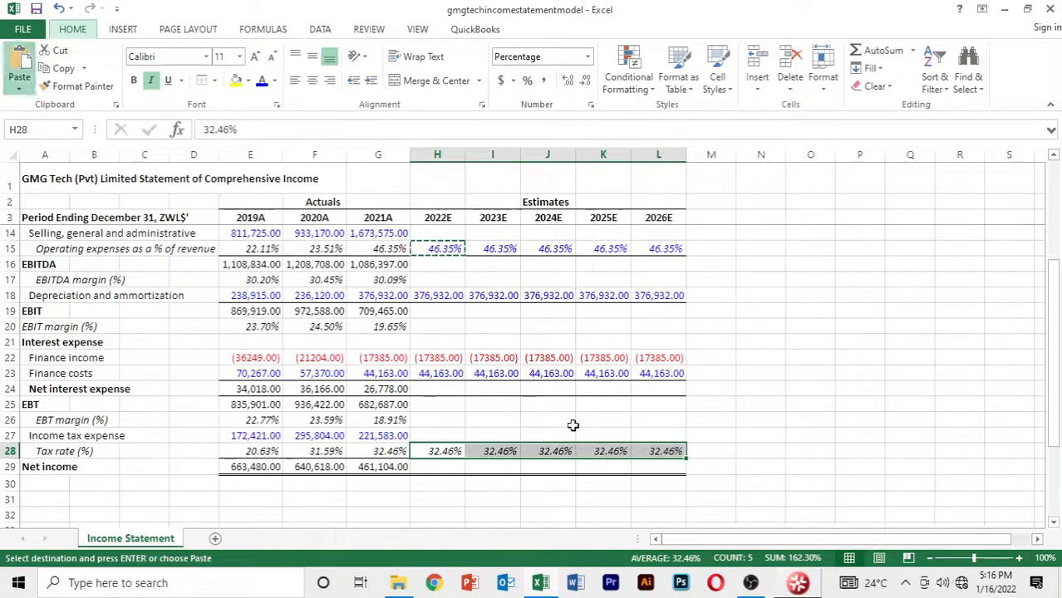
pyautogui.press('Return')
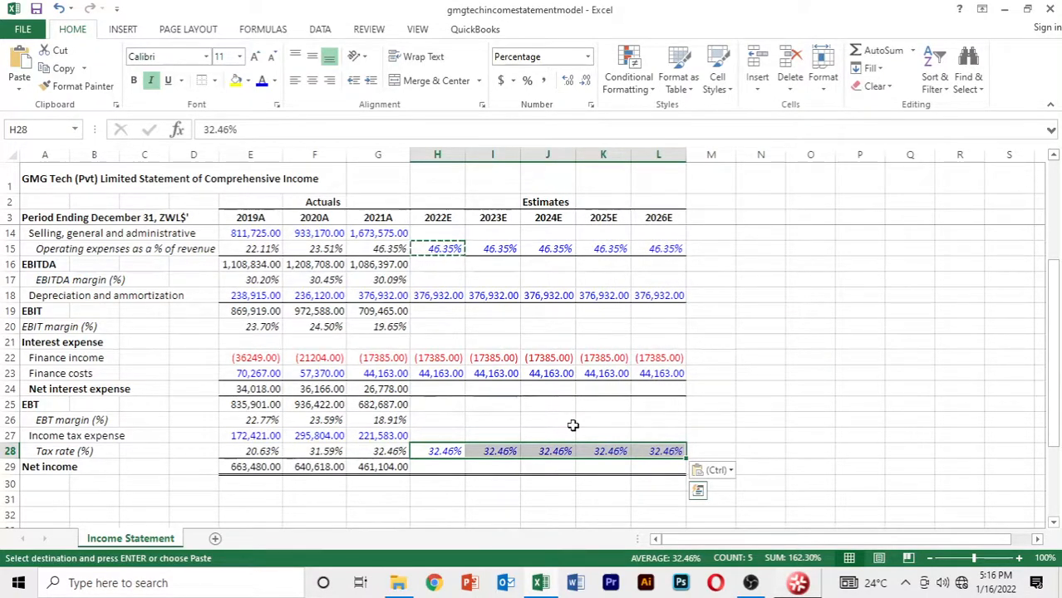
pyautogui.press('Escape')
pyautogui.press('Down')
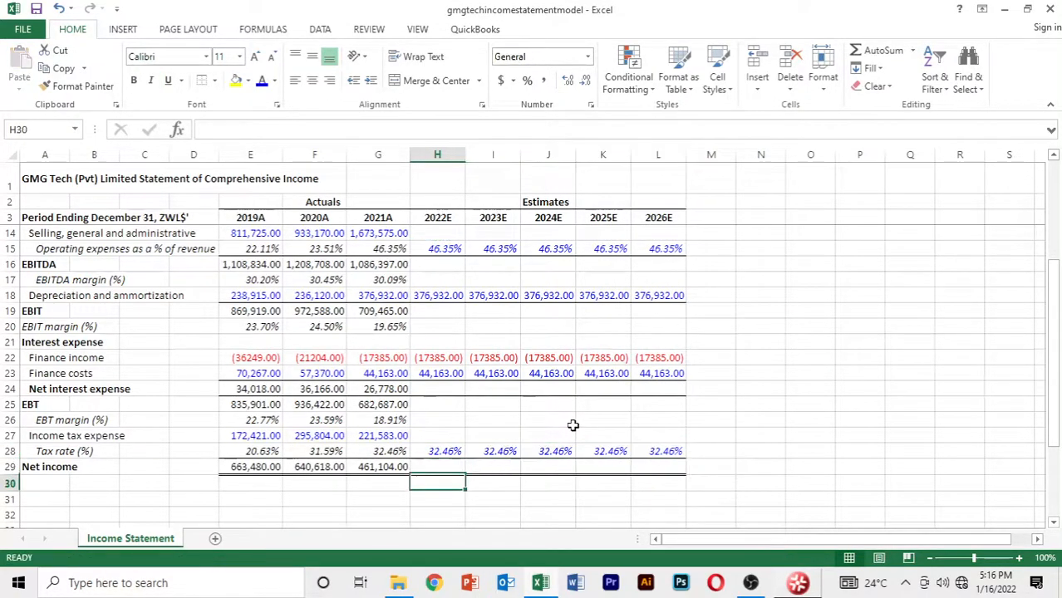
# Forecast 2022E net sales in H5 with the formula =G5*(1+H6), growing 2021A net sales by the assumed rate.
pyautogui.press('Down')
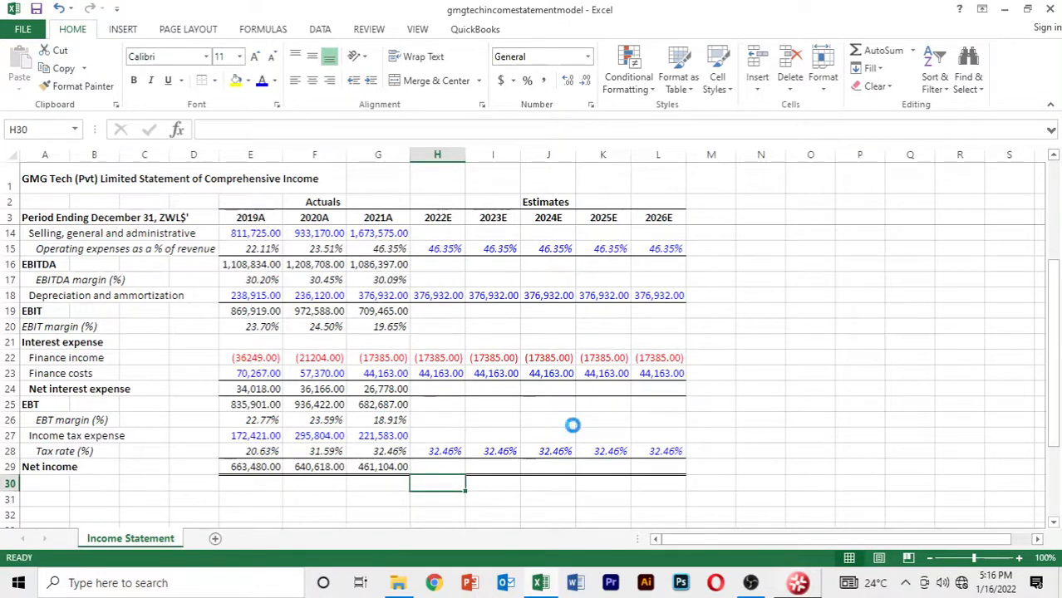
pyautogui.press('Up')
pyautogui.press('Up')
pyautogui.press('Up')
pyautogui.press('Up')
pyautogui.press('Up')
pyautogui.press('Up')
pyautogui.press('Up')
pyautogui.press('Up')
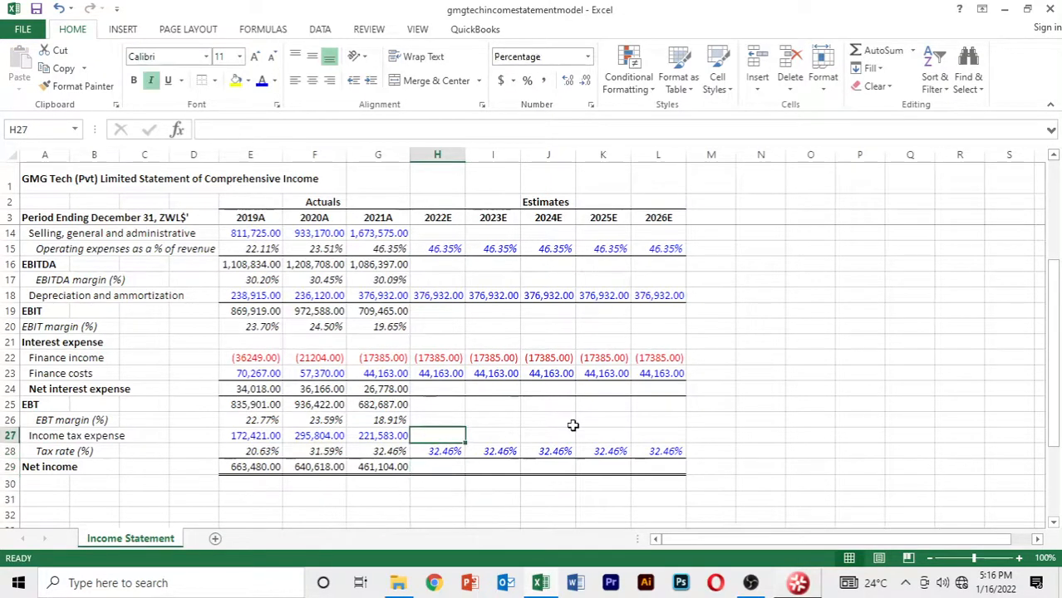
pyautogui.press('Up')
pyautogui.press('Up')
pyautogui.press('Up')
pyautogui.press('Up')
pyautogui.press('Up')
pyautogui.press('Up')
pyautogui.press('Up')
pyautogui.press('Up')
pyautogui.press('Up')
pyautogui.press('Up')
pyautogui.press('Up')
pyautogui.press('Up')
pyautogui.press('Up')
pyautogui.press('Up')
pyautogui.press('Up')
pyautogui.press('Up')
pyautogui.press('Up')
pyautogui.press('Up')
pyautogui.press('Up')
pyautogui.press('Up')
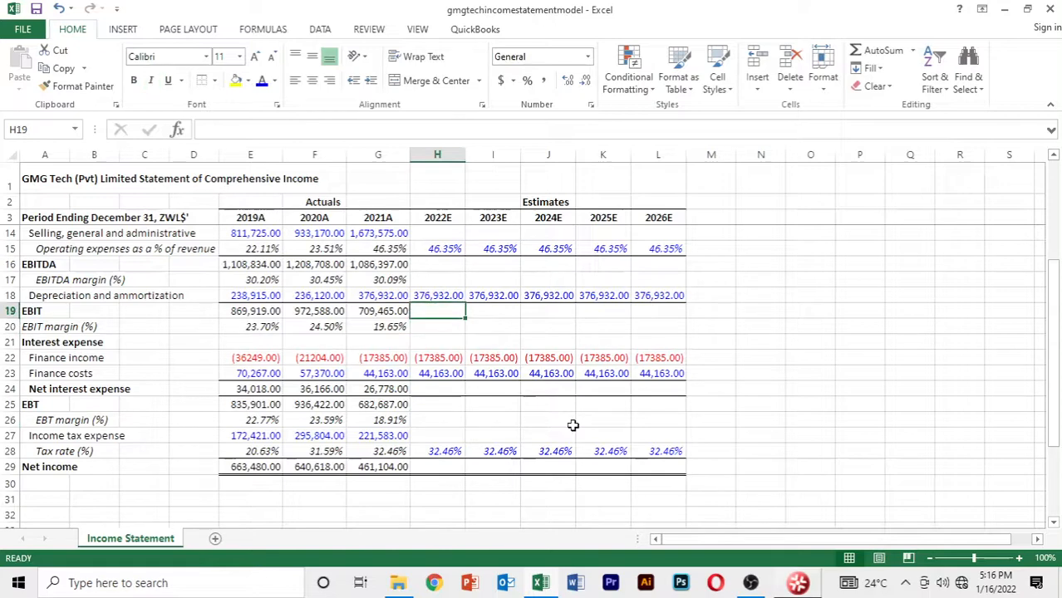
pyautogui.press('Down')
pyautogui.press('Down')
pyautogui.press('Down')
pyautogui.press('Down')
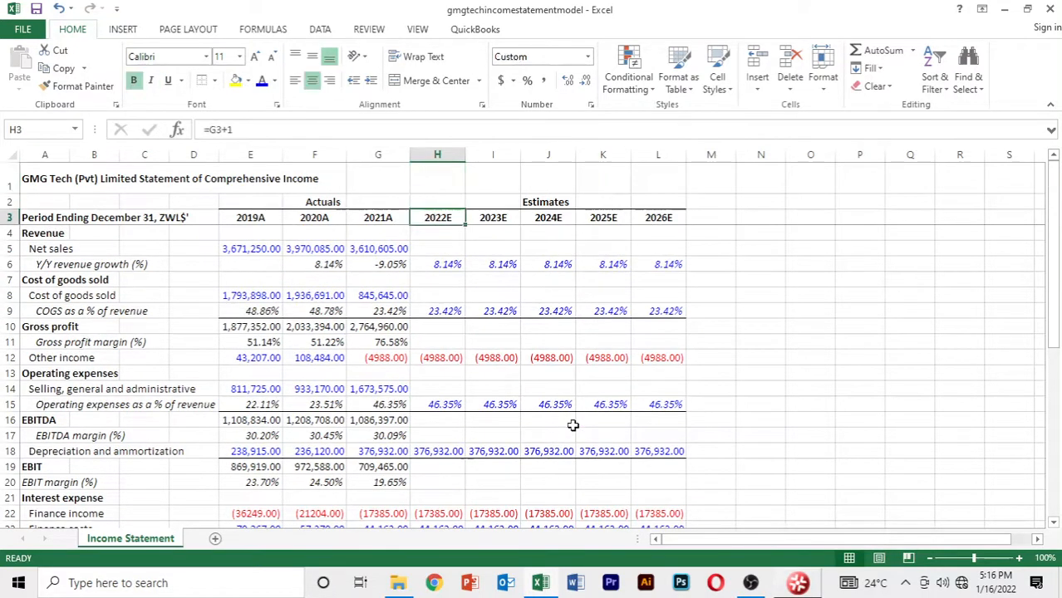
pyautogui.write('=')
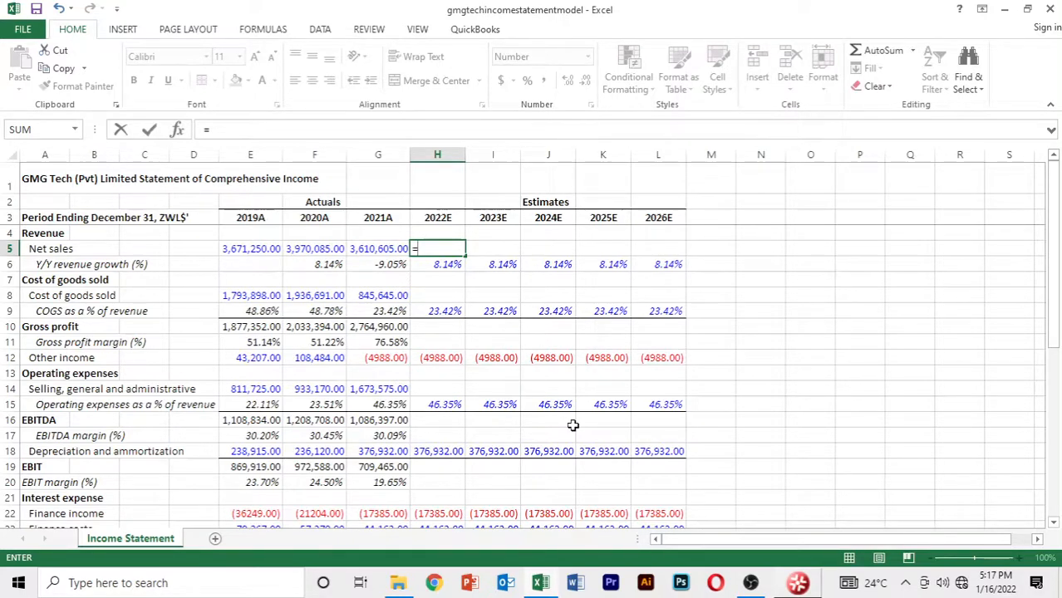
pyautogui.press('Left')
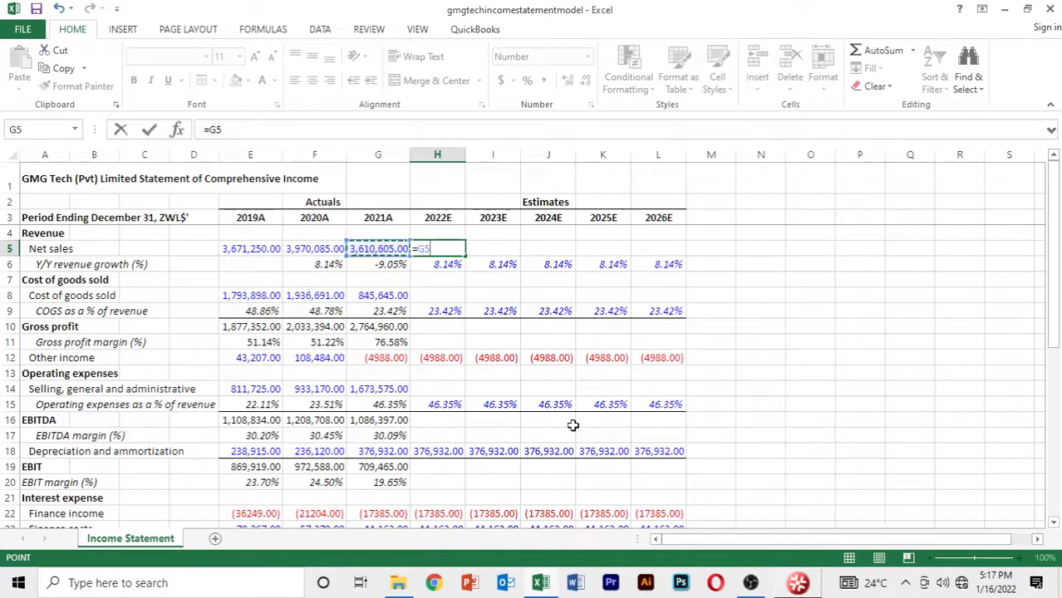
pyautogui.write('*(1+')
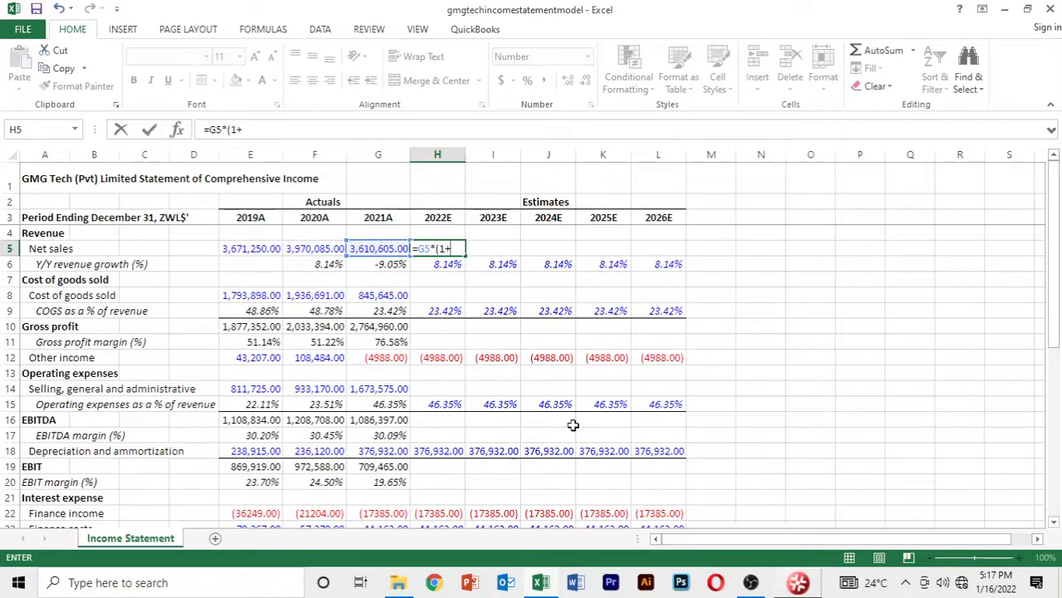
pyautogui.press('Down')
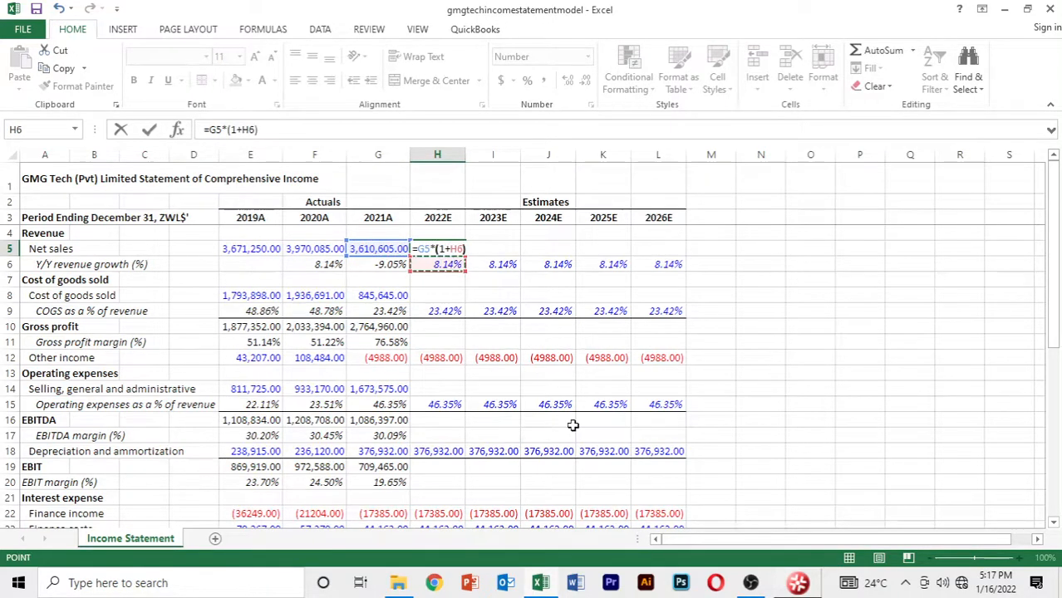
pyautogui.write(')')
pyautogui.press('Return')
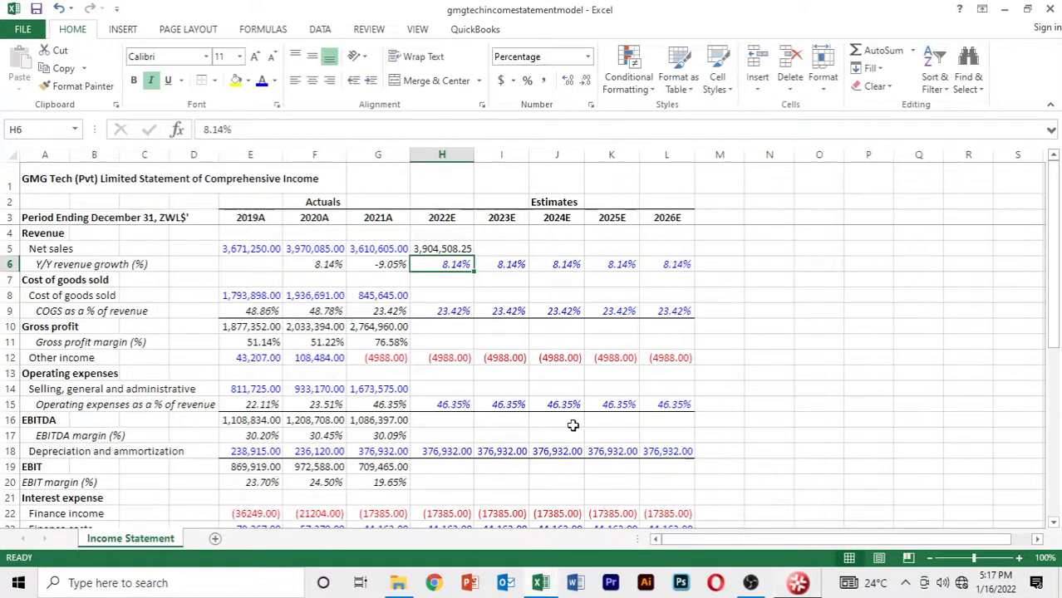
# Fill the 2022E net sales formula from H5 across 2023E–2026E in I5:L5.
pyautogui.press('Up')
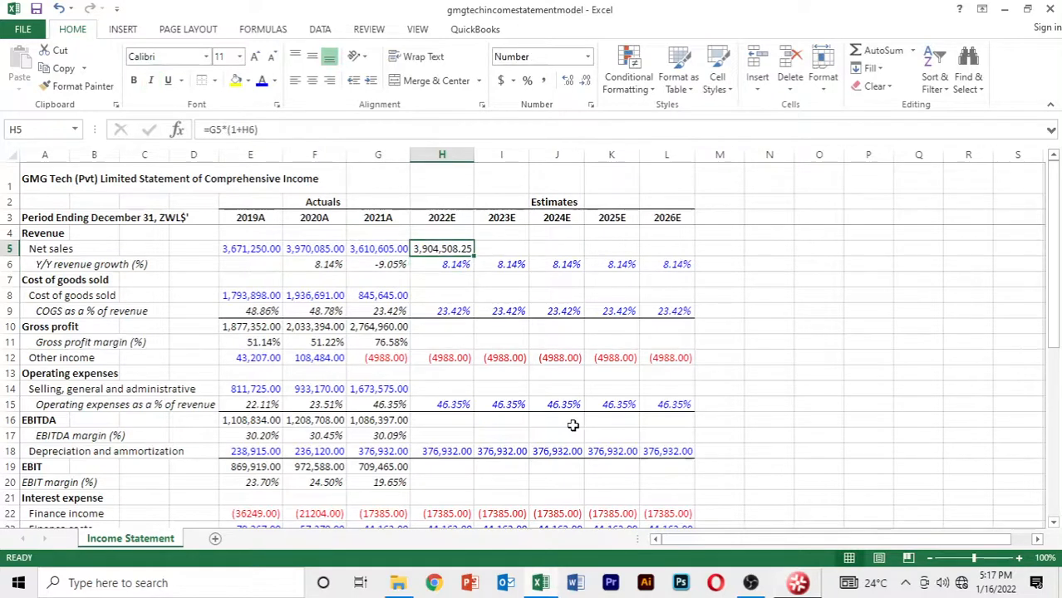
pyautogui.hotkey('shift', 'Right')
pyautogui.hotkey('shift', 'Right')
pyautogui.hotkey('shift', 'Right')
pyautogui.hotkey('shift', 'Right')
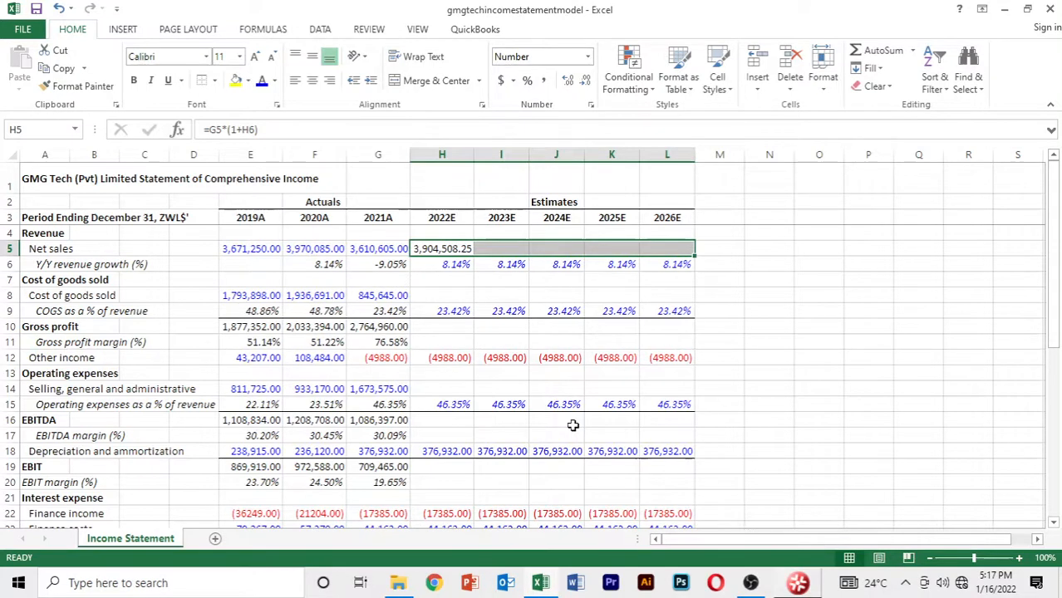
pyautogui.hotkey('ctrl', 'r')
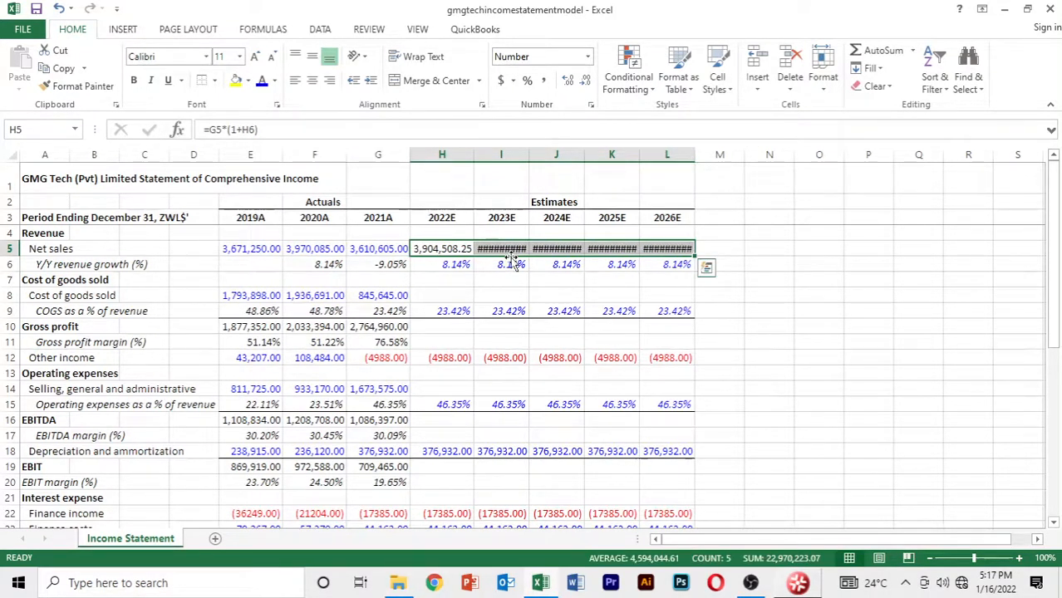
# AutoFit the widths of columns I, J, K and L to their net sales figures.
pyautogui.doubleClick(529, 154)
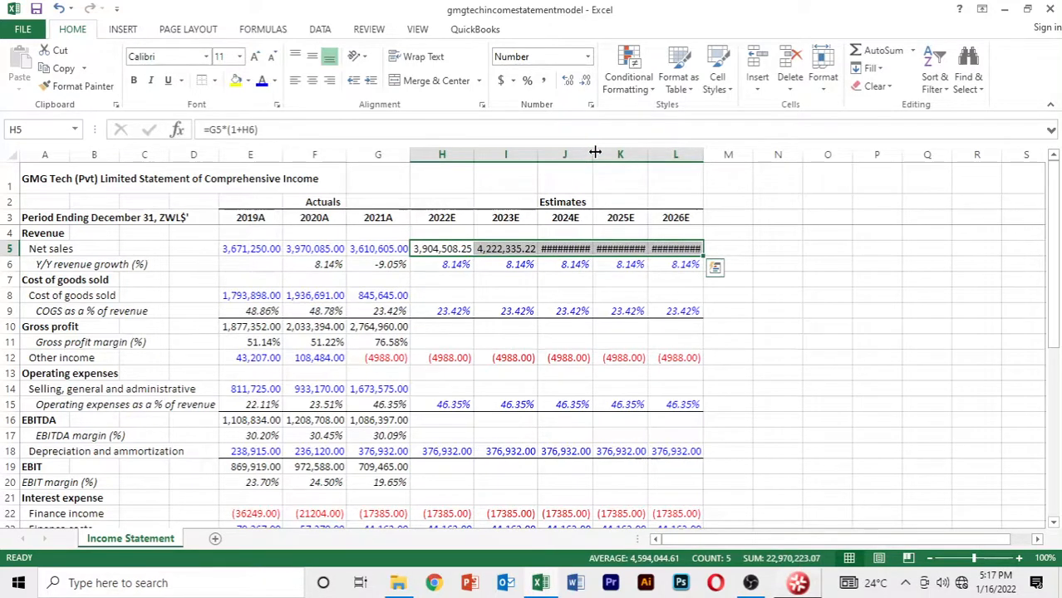
pyautogui.doubleClick(593, 153)
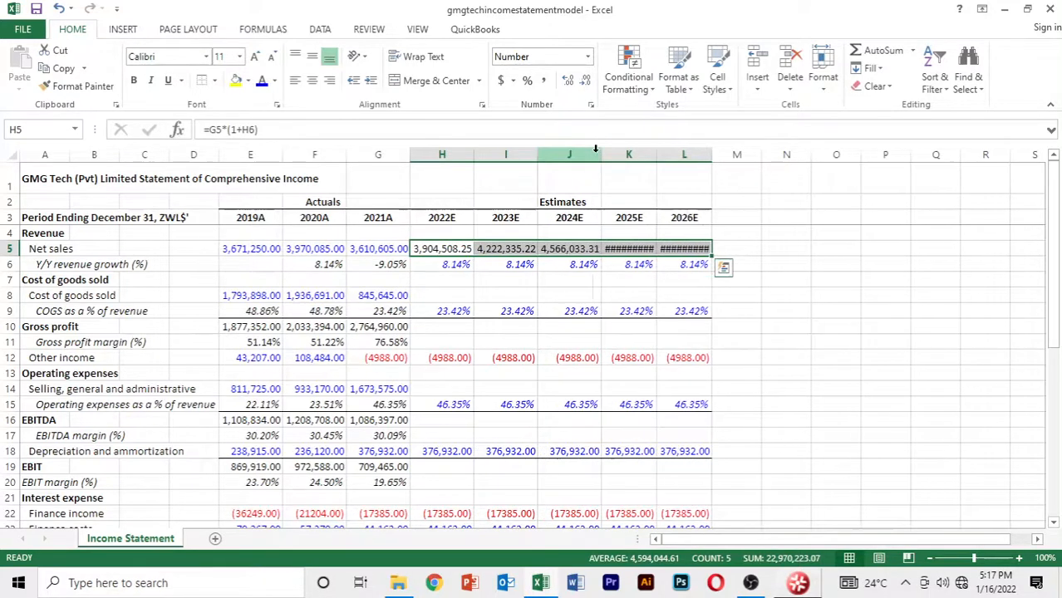
pyautogui.doubleClick(658, 154)
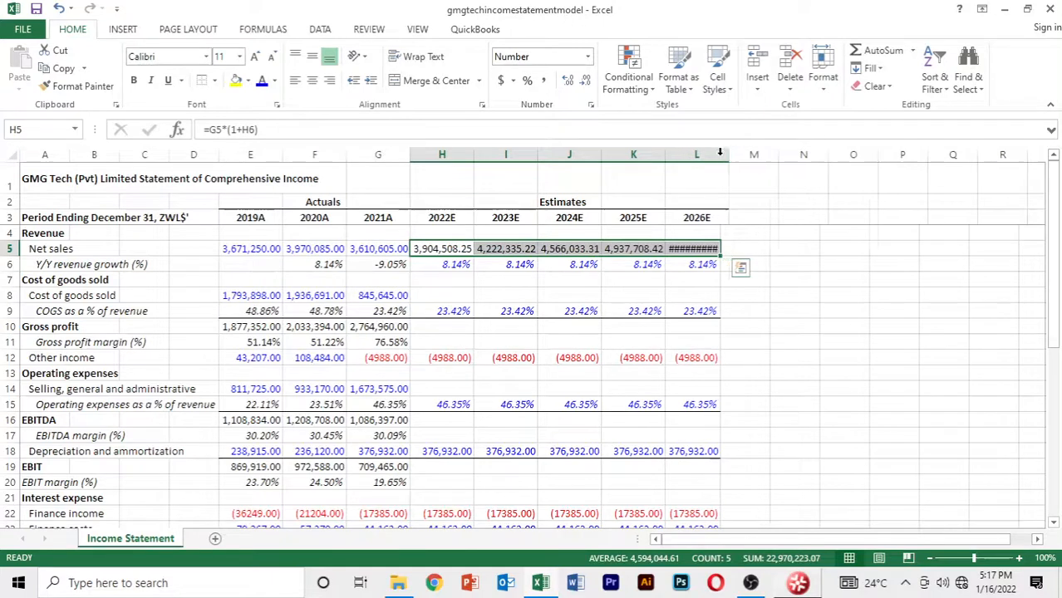
pyautogui.doubleClick(719, 157)
# Forecast 2022E cost of goods sold in H8 with the formula =H5*H9.
pyautogui.click(658, 284)
pyautogui.press('Left')
pyautogui.press('Left')
pyautogui.press('Left')
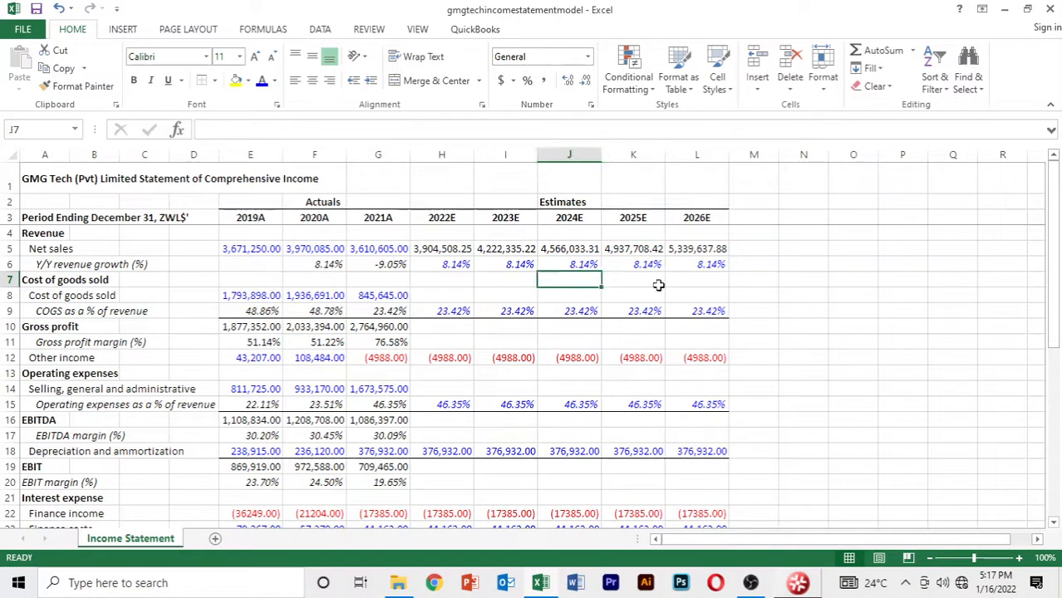
pyautogui.press('Down')
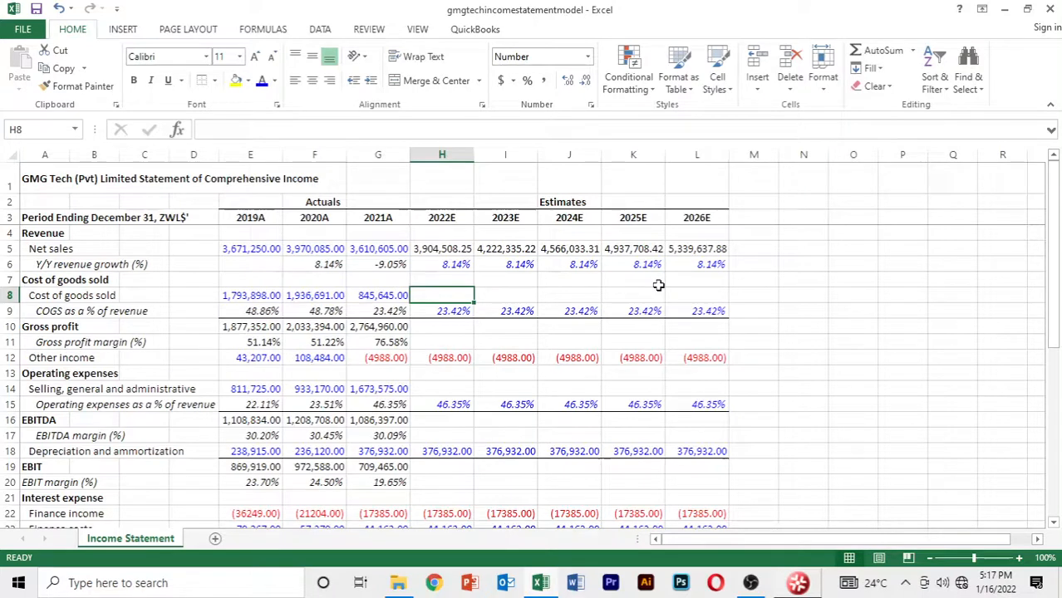
pyautogui.write('=')
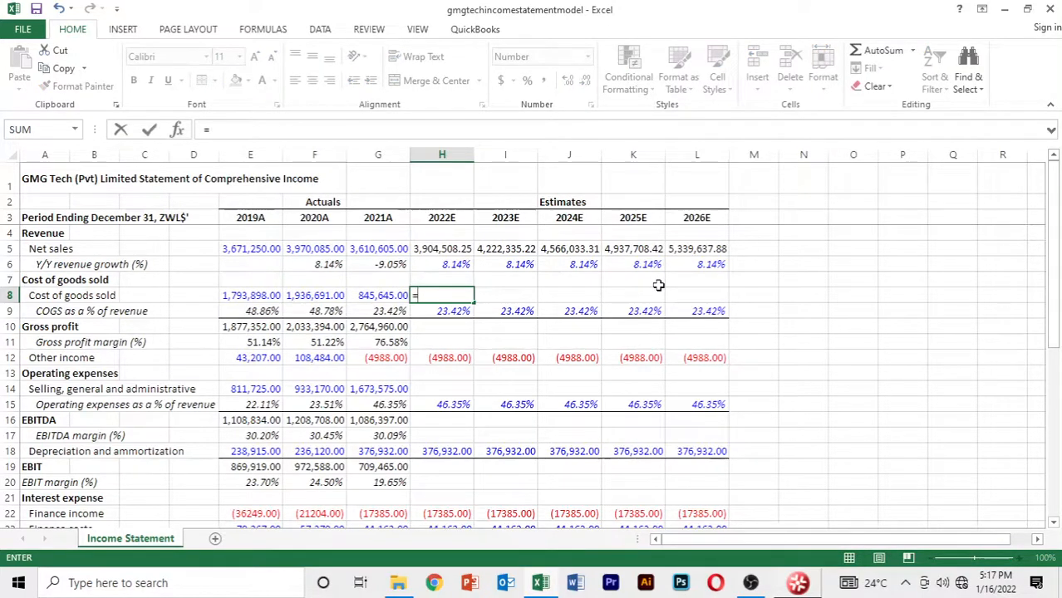
pyautogui.press('Up')
pyautogui.press('Up')
pyautogui.press('Up')
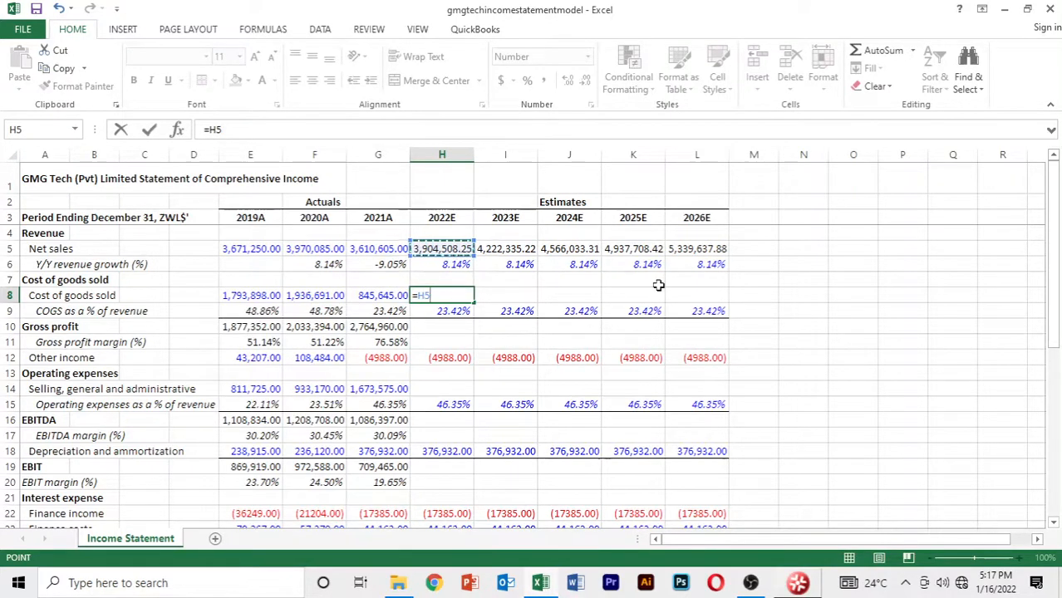
pyautogui.write('*')
pyautogui.press('Down')
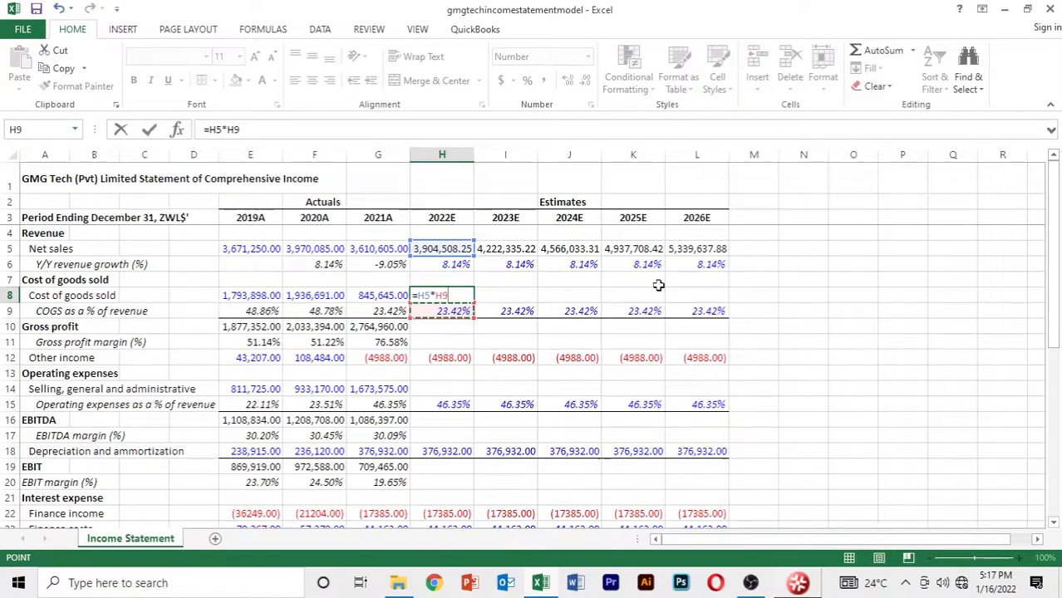
pyautogui.press('Return')
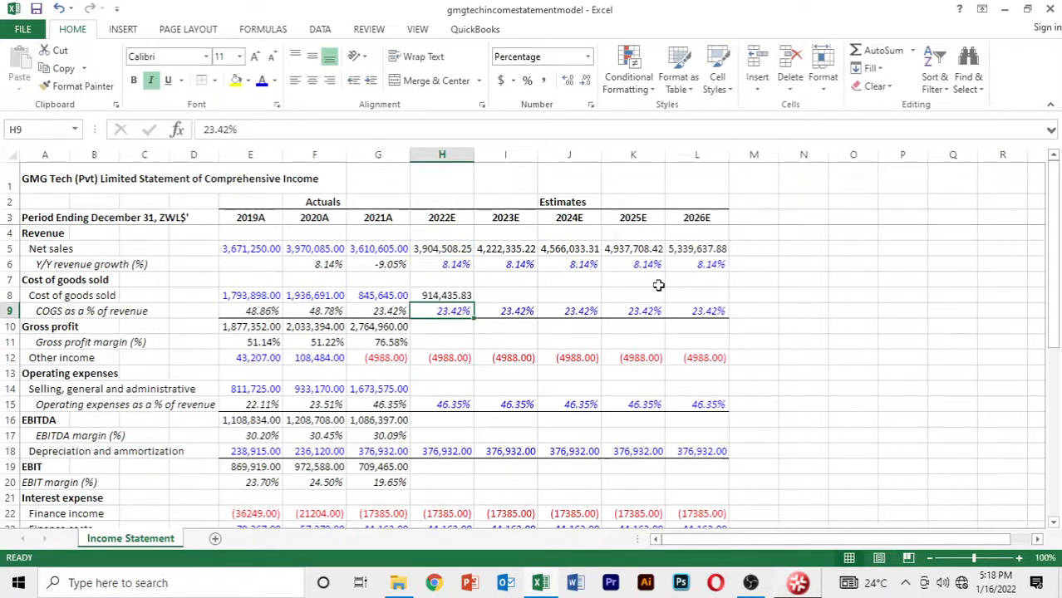
# Fill the 2022E cost of goods sold formula from H8 across 2023E–2026E in I8:L8.
pyautogui.press('Up')
pyautogui.hotkey('shift', 'Right')
pyautogui.hotkey('shift', 'Right')
pyautogui.hotkey('shift', 'Right')
pyautogui.hotkey('shift', 'Right')
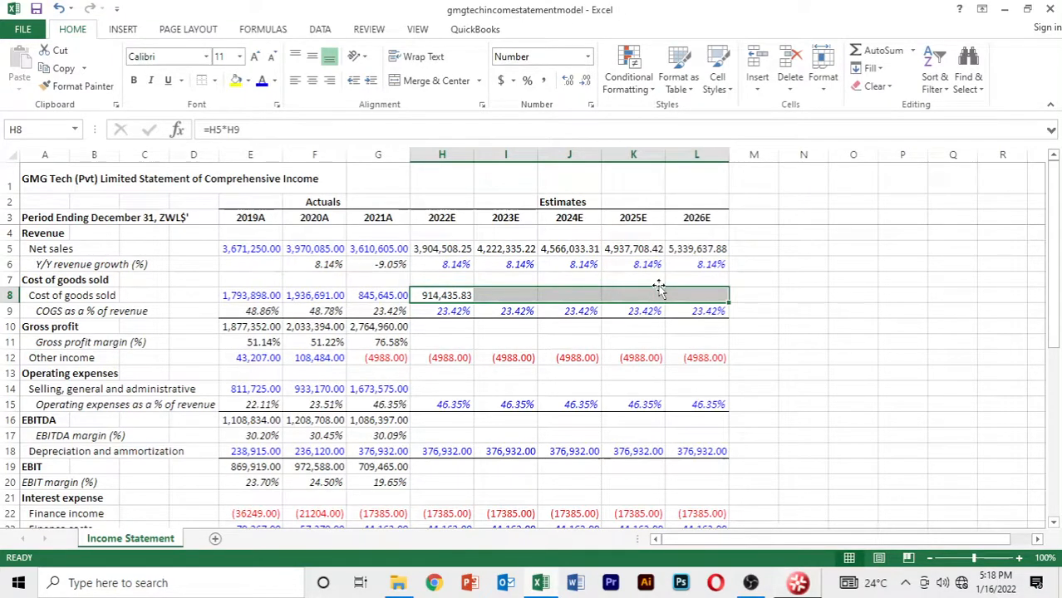
pyautogui.hotkey('ctrl', 'r')
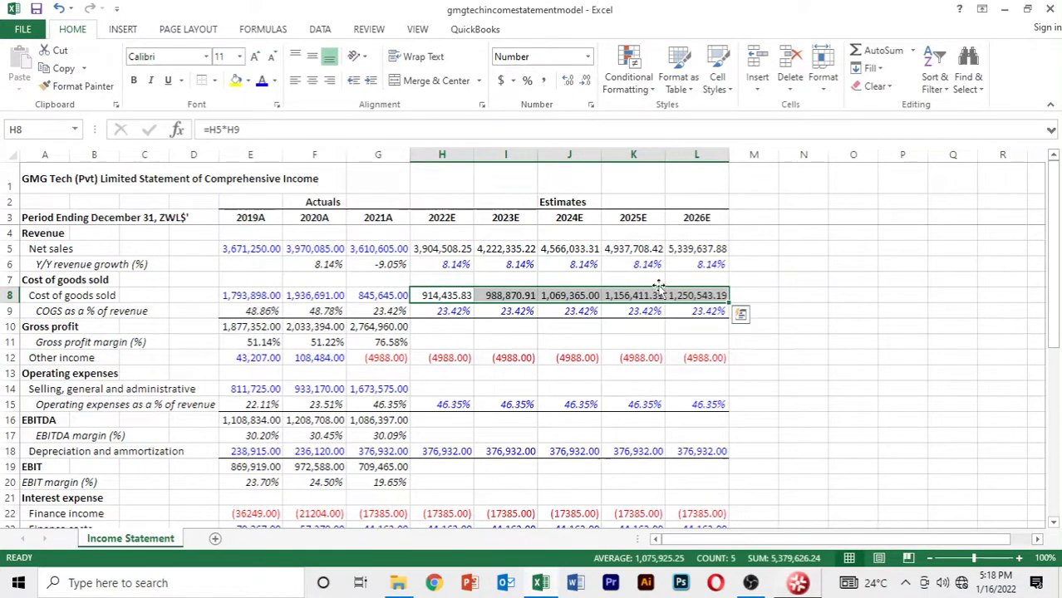
# Fill the 2021A gross profit formula from G10 across the 2022E–2026E estimates in H10:L10.
pyautogui.press('Down')
pyautogui.press('Down')
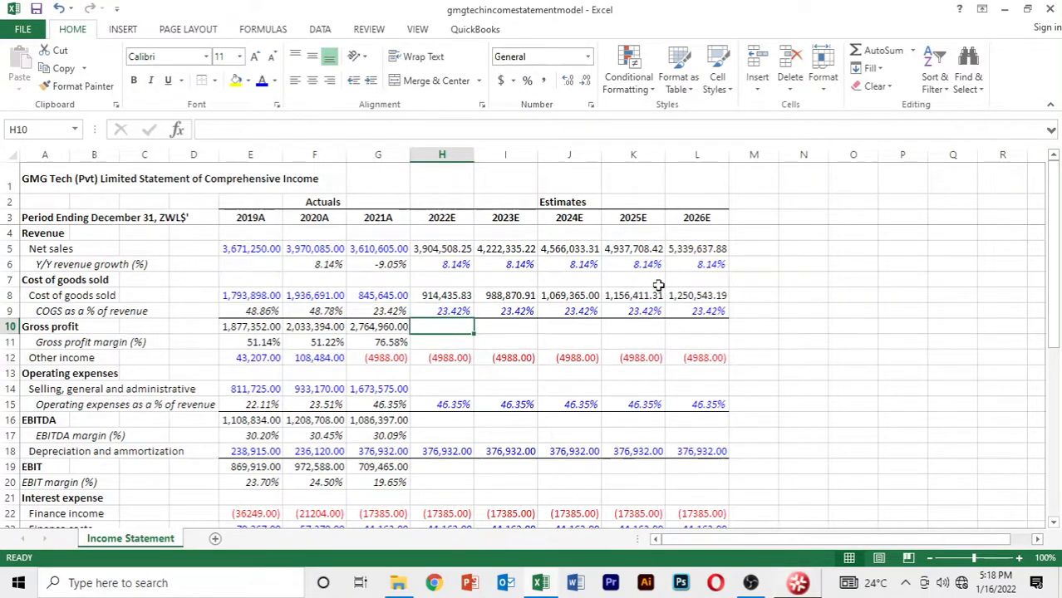
pyautogui.press('Left')
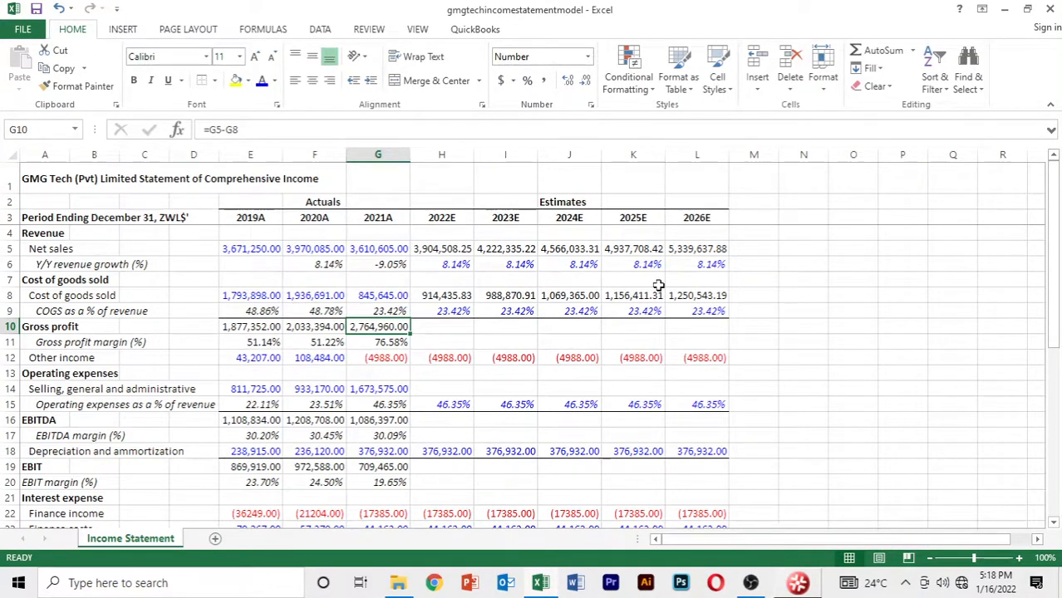
pyautogui.hotkey('shift', 'Right')
pyautogui.hotkey('shift', 'Right')
pyautogui.hotkey('shift', 'Right')
pyautogui.hotkey('shift', 'Right')
pyautogui.hotkey('shift', 'Right')
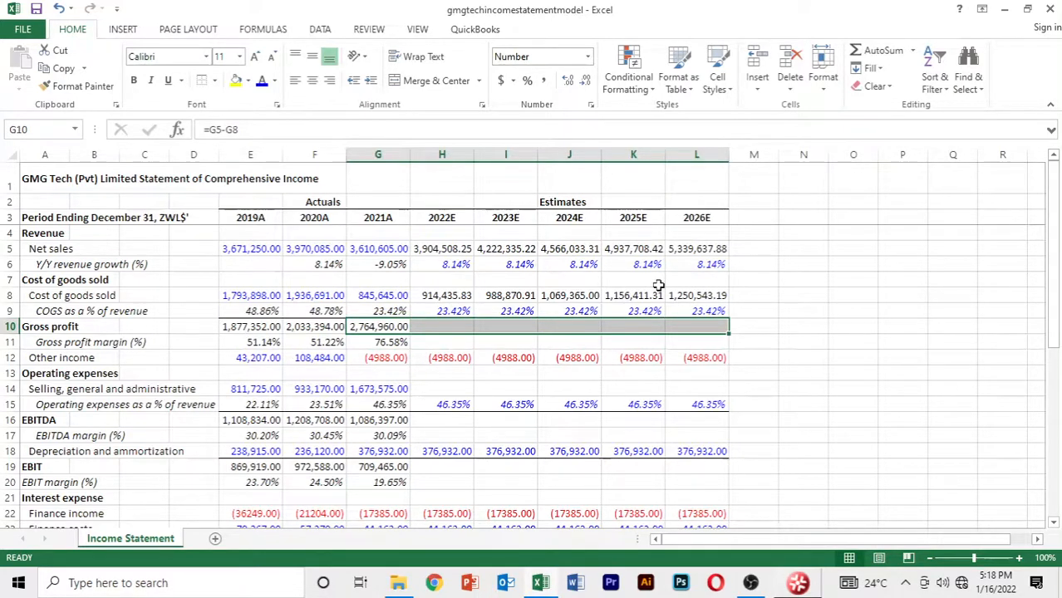
pyautogui.hotkey('ctrl', 'r')
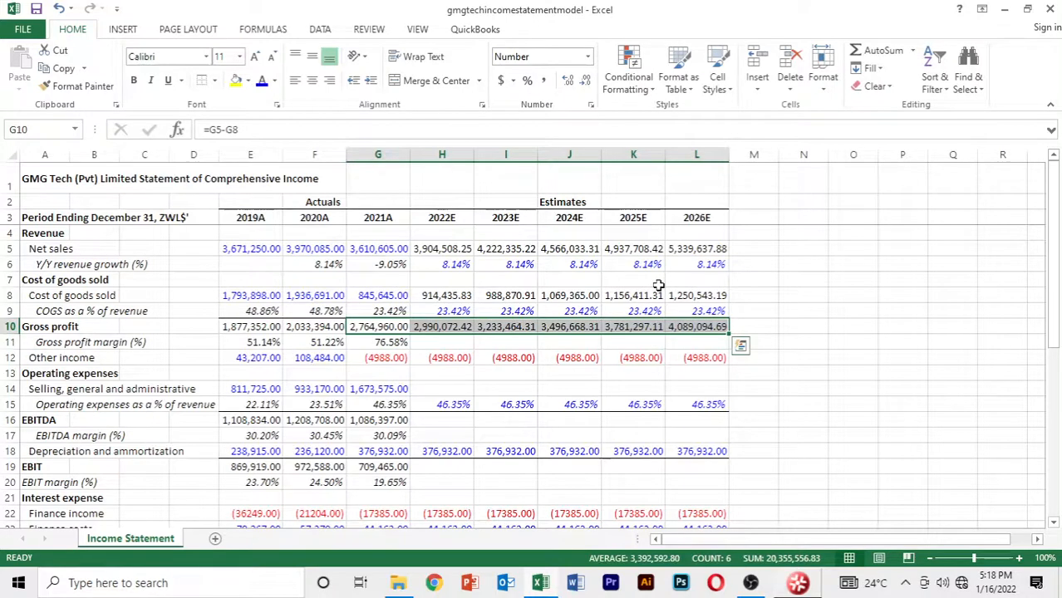
# Fill the 2021A gross profit margin formula from G11 across the 2022E–2026E estimates in H11:L11.
pyautogui.press('Down')
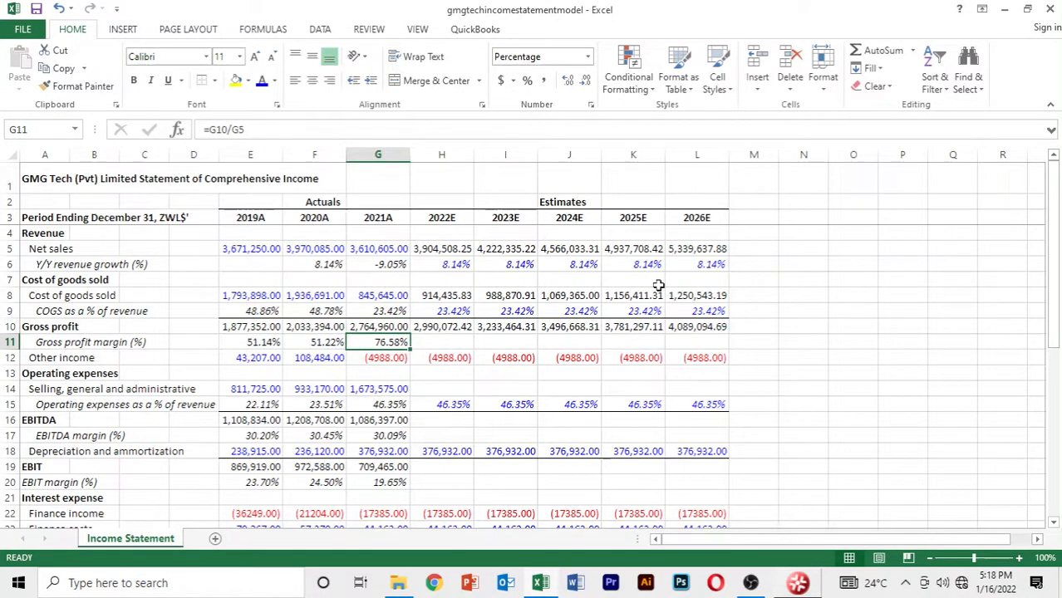
pyautogui.hotkey('shift', 'Right')
pyautogui.hotkey('shift', 'Right')
pyautogui.hotkey('shift', 'Right')
pyautogui.hotkey('shift', 'Right')
pyautogui.hotkey('shift', 'Right')
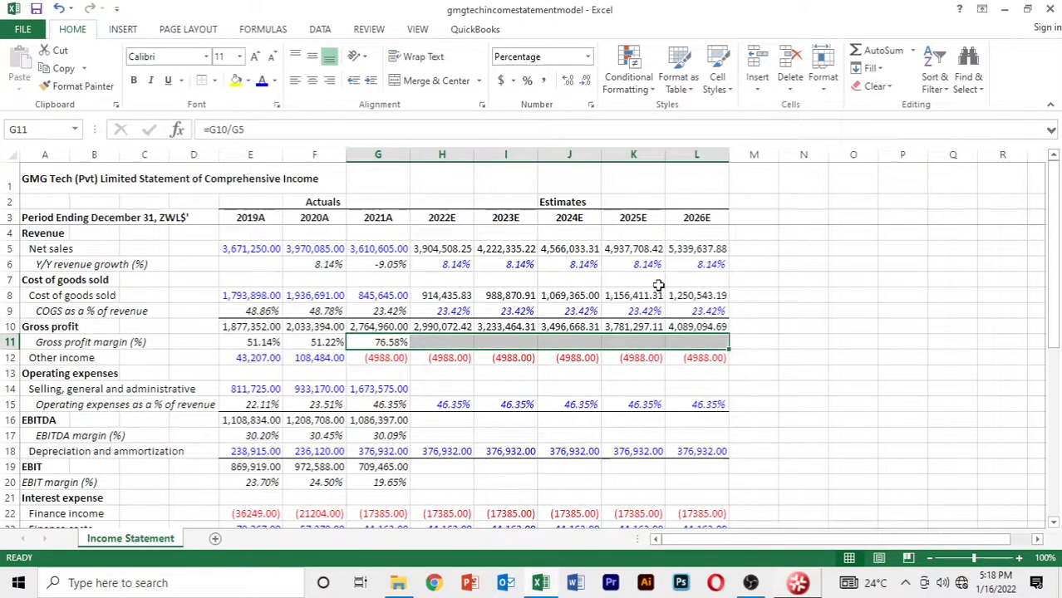
pyautogui.hotkey('ctrl', 'r')
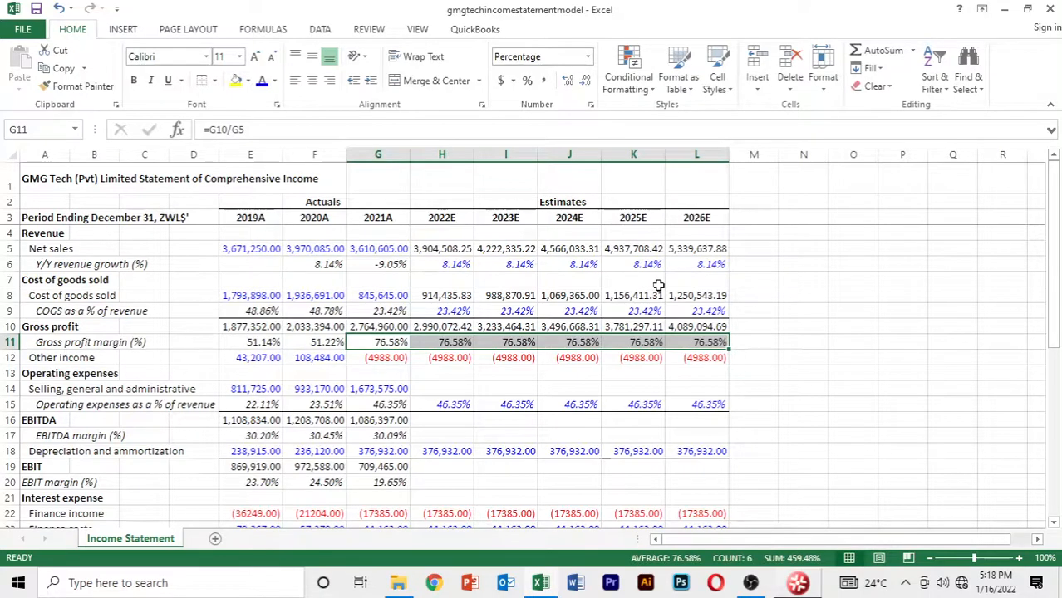
# Forecast 2022E selling, general and administrative expenses in H14 with the formula =H5*H15.
pyautogui.press('Down')
pyautogui.press('Down')
pyautogui.press('Down')
pyautogui.press('Down')
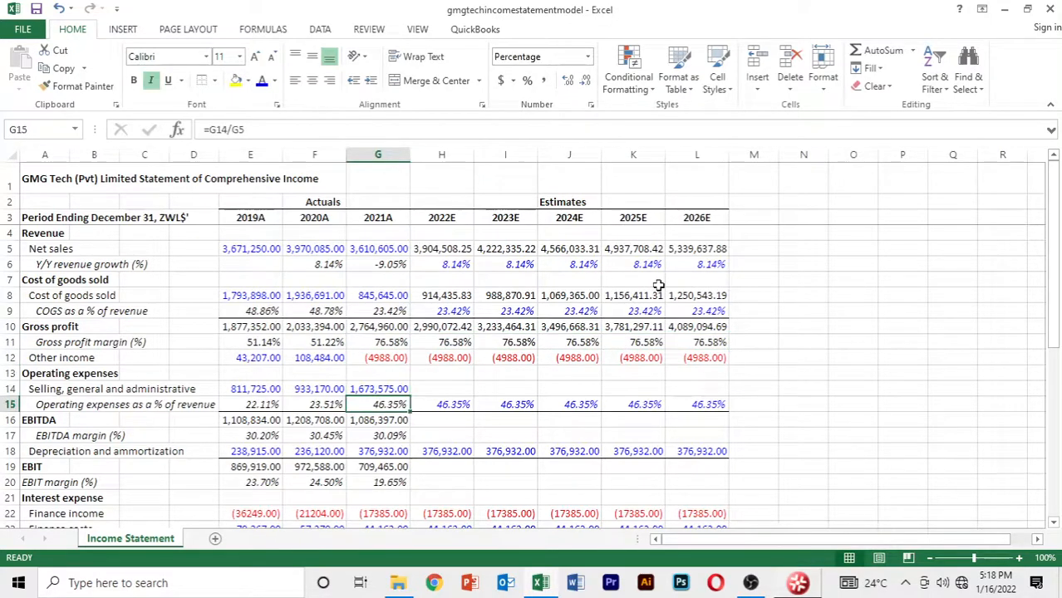
pyautogui.press('Down')
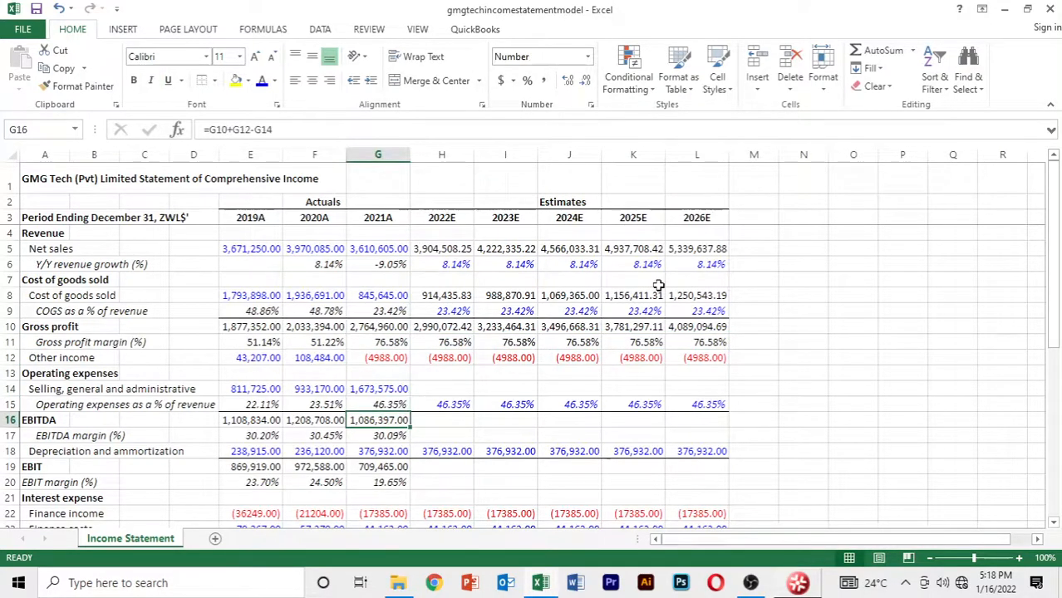
pyautogui.press('Up')
pyautogui.press('Right')
pyautogui.press('Up')
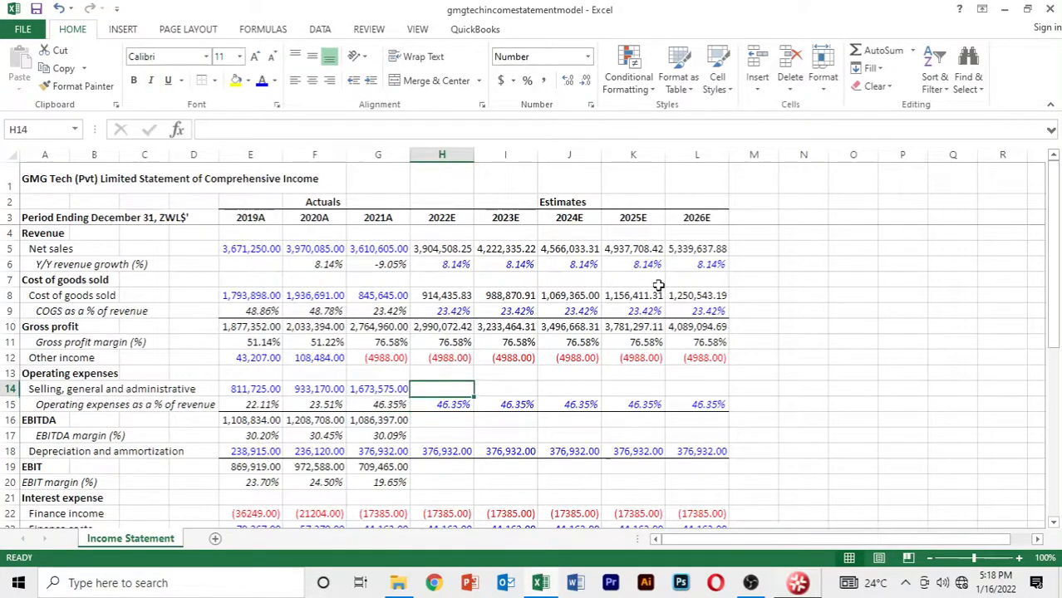
pyautogui.write('=')
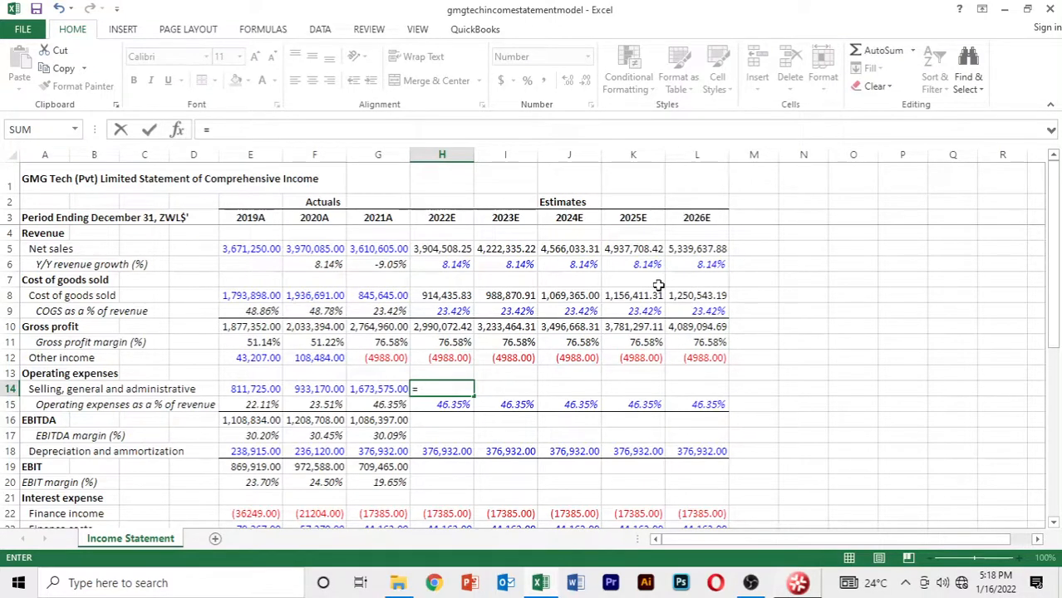
pyautogui.press('Up')
pyautogui.press('Up')
pyautogui.press('Up')
pyautogui.press('Up')
pyautogui.press('Up')
pyautogui.press('Up')
pyautogui.press('Up')
pyautogui.press('Up')
pyautogui.press('Up')
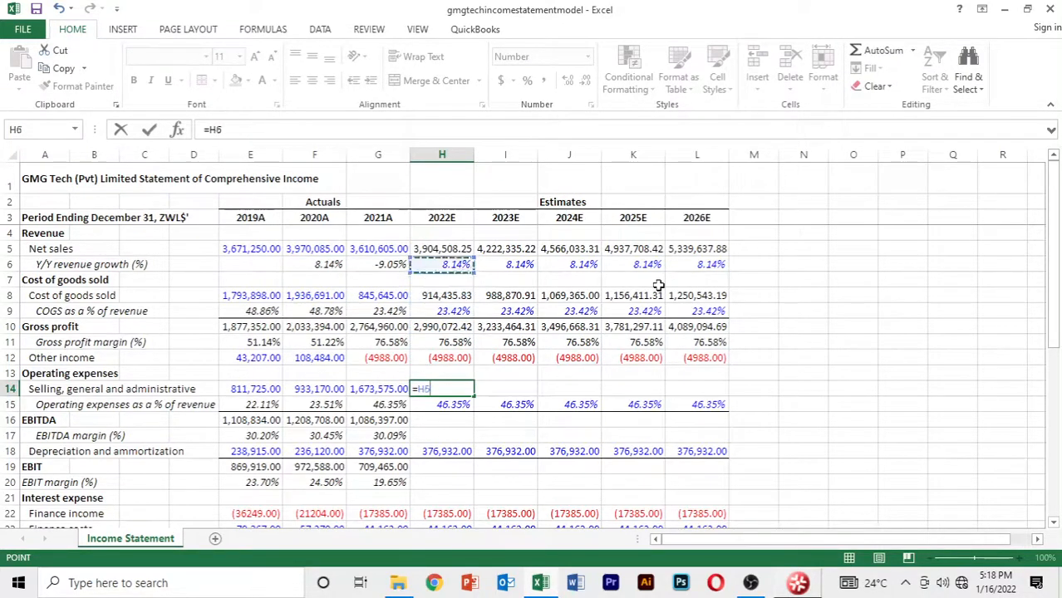
pyautogui.write('*')
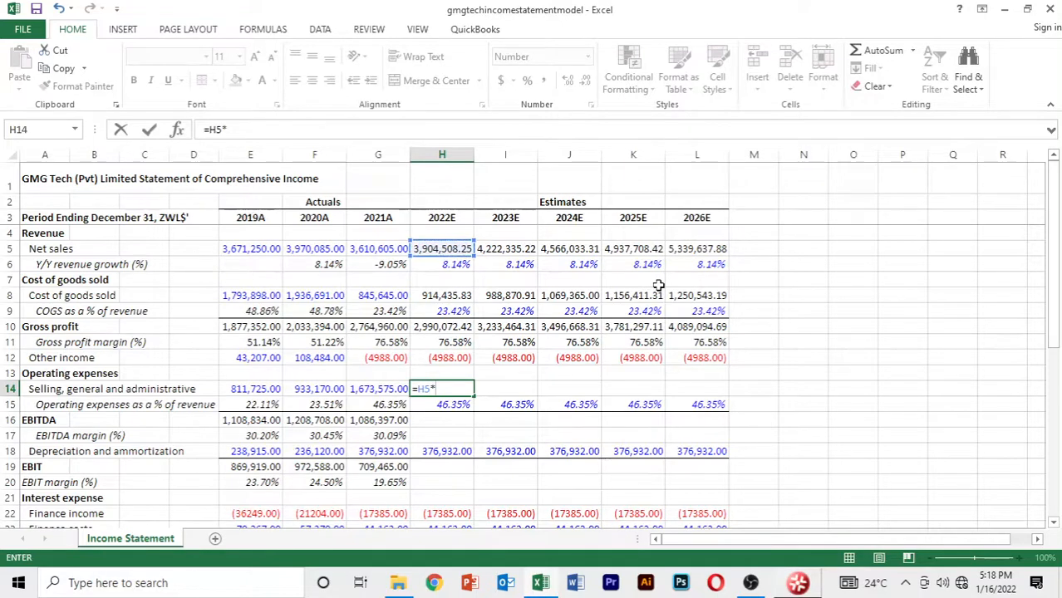
pyautogui.press('Down')
pyautogui.press('Return')
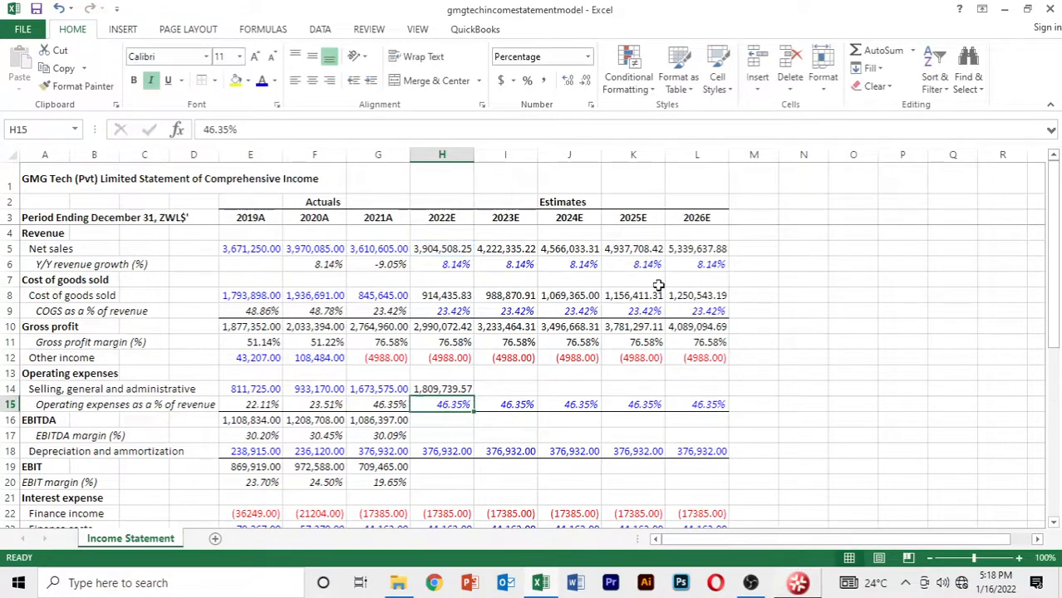
# Fill the 2022E selling, general and administrative formula from H14 across 2023E–2026E in I14:L14.
pyautogui.press('Up')
pyautogui.hotkey('shift', 'Right')
pyautogui.hotkey('shift', 'Right')
pyautogui.hotkey('shift', 'Right')
pyautogui.hotkey('shift', 'Right')
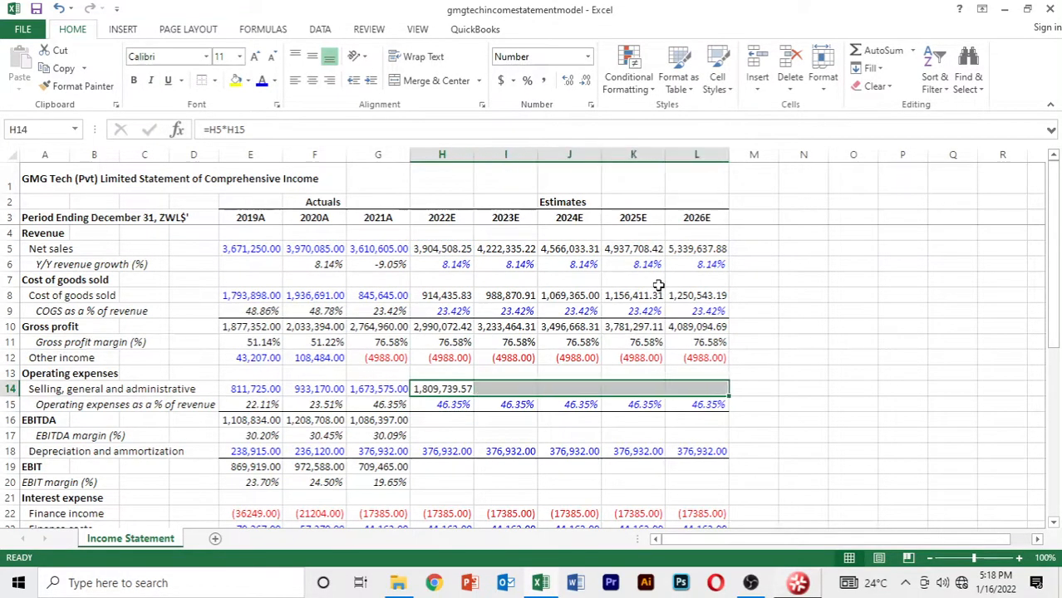
pyautogui.hotkey('ctrl', 'r')
# Fill the 2021A EBITDA formula from G16 across the 2022E–2026E estimates in H16:L16.
pyautogui.press('Down')
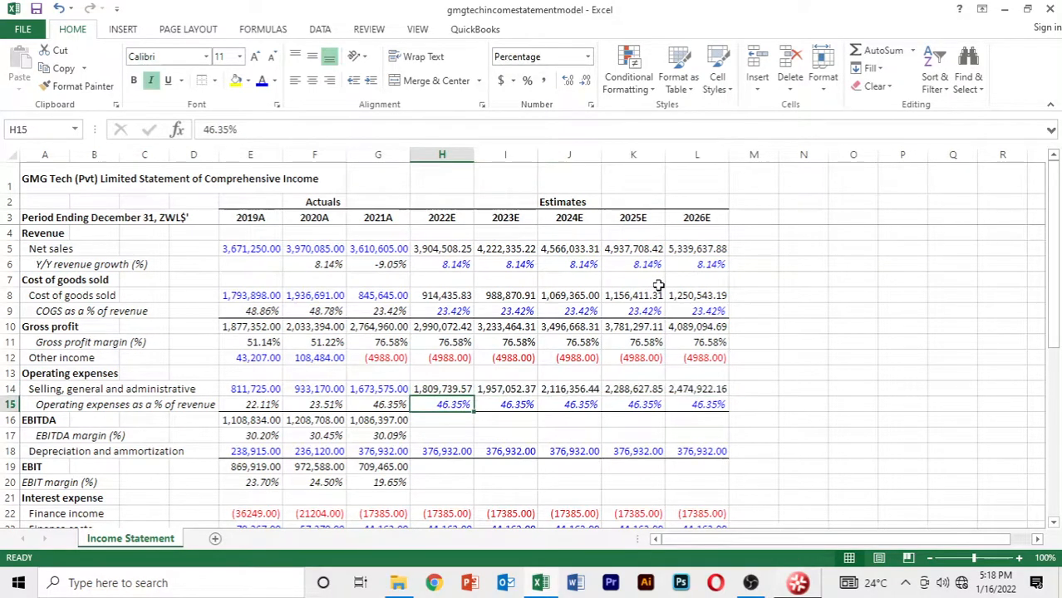
pyautogui.press('Down')
pyautogui.press('Left')
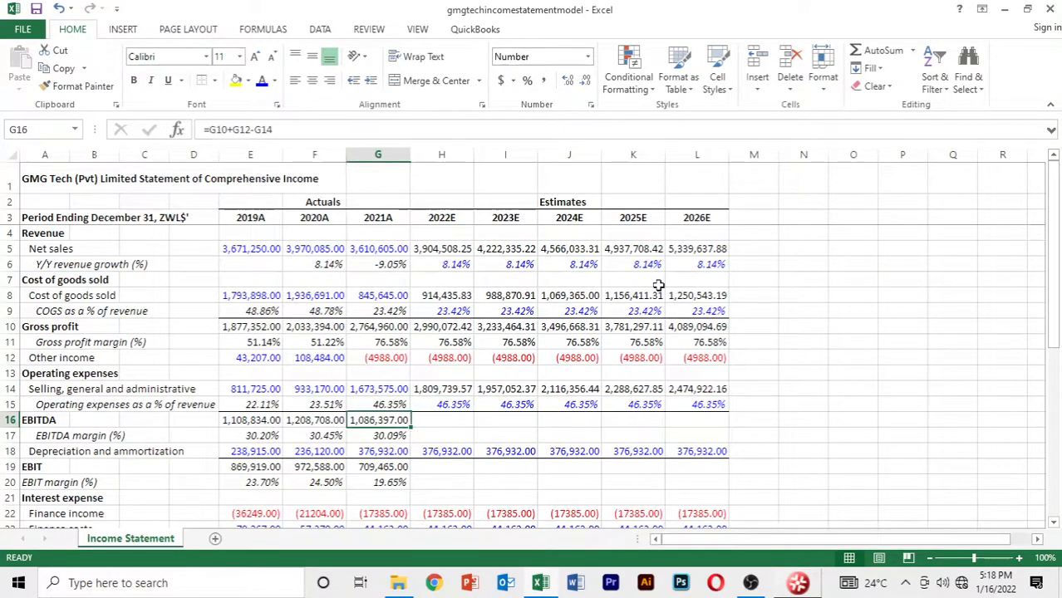
pyautogui.hotkey('shift', 'Right')
pyautogui.hotkey('shift', 'Right')
pyautogui.hotkey('shift', 'Right')
pyautogui.hotkey('shift', 'Right')
pyautogui.hotkey('shift', 'Right')
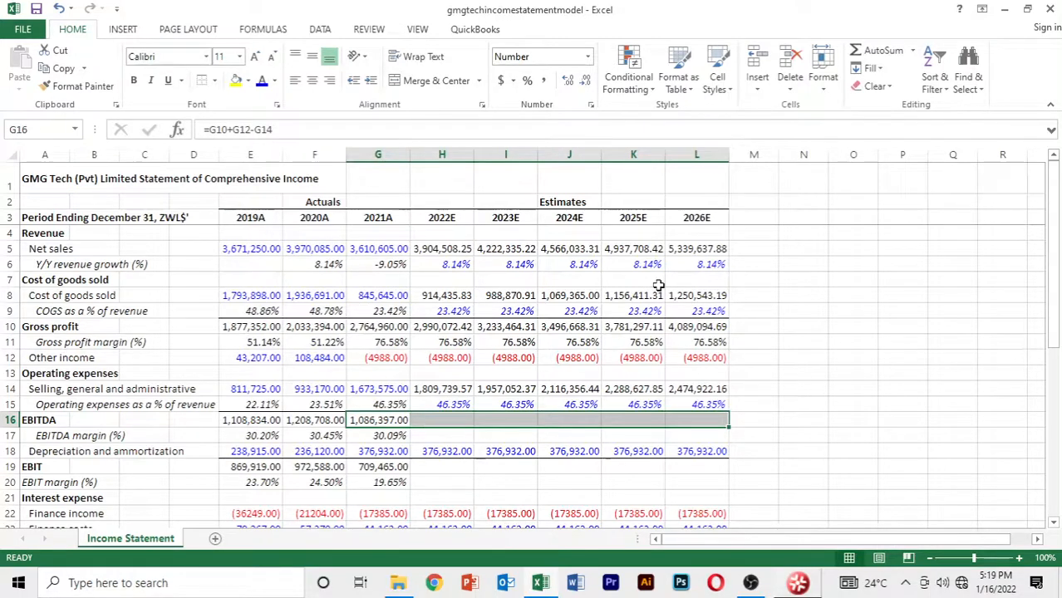
pyautogui.hotkey('ctrl', 'r')
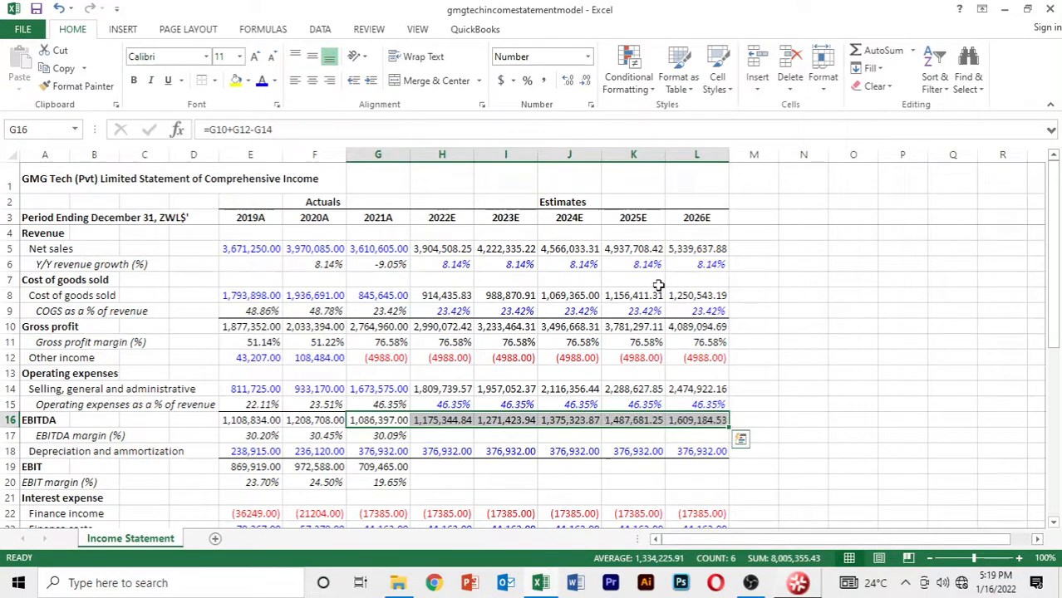
# Fill the 2021A EBITDA margin formula from G17 across the 2022E–2026E estimates in H17:L17.
pyautogui.press('Down')
pyautogui.hotkey('shift', 'Right')
pyautogui.hotkey('shift', 'Right')
pyautogui.hotkey('shift', 'Right')
pyautogui.hotkey('shift', 'Right')
pyautogui.hotkey('shift', 'Right')
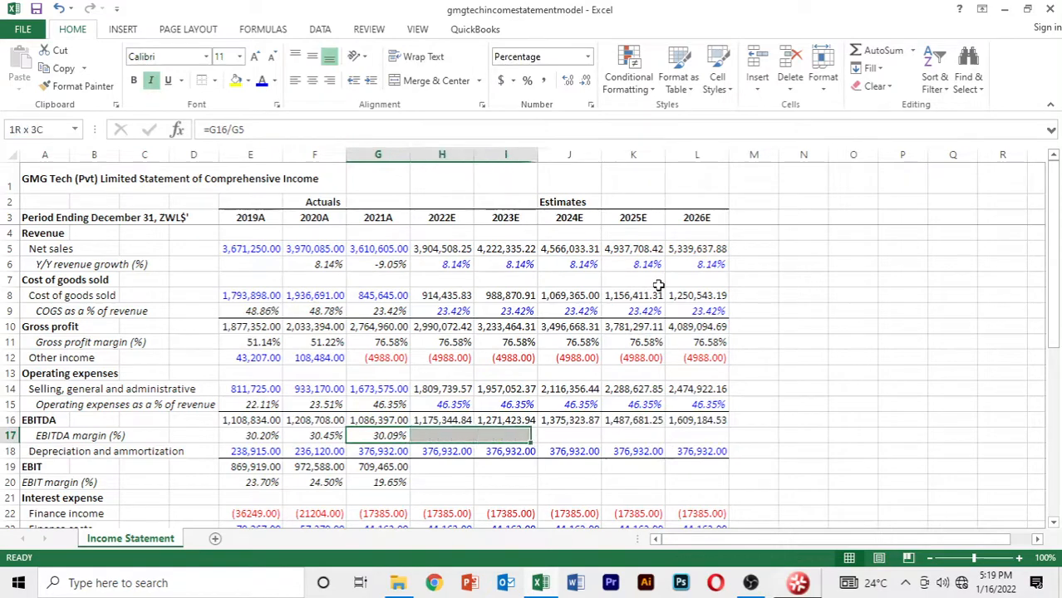
pyautogui.hotkey('ctrl', 'r')
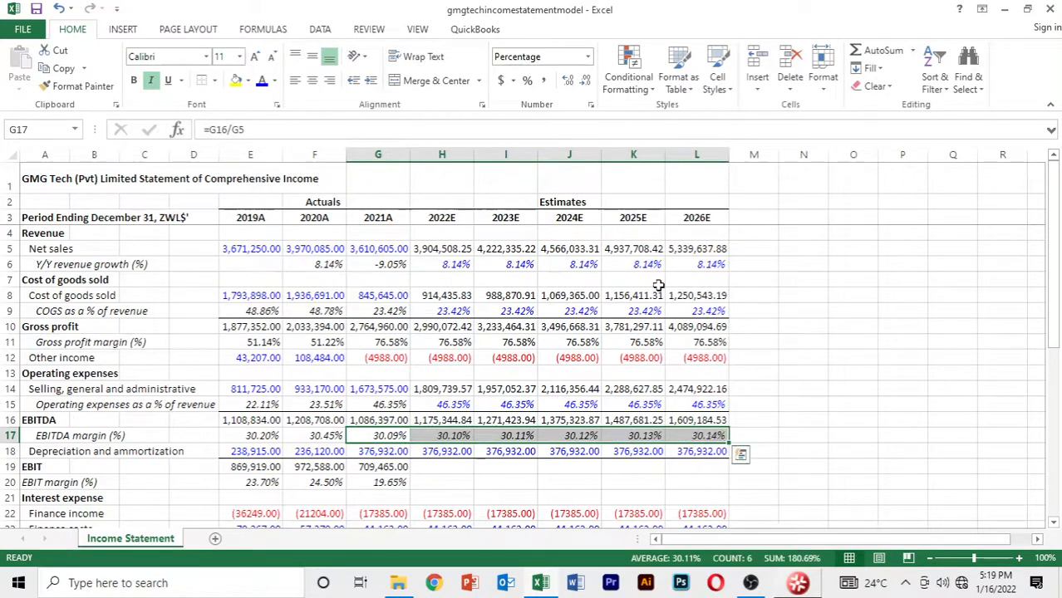
# Fill the 2021A EBIT formula from G19 across the 2022E–2026E estimates in H19:L19.
pyautogui.press('Down')
pyautogui.press('Down')
pyautogui.press('Down')
pyautogui.press('Down')
pyautogui.press('Down')
pyautogui.press('Down')
pyautogui.press('Down')
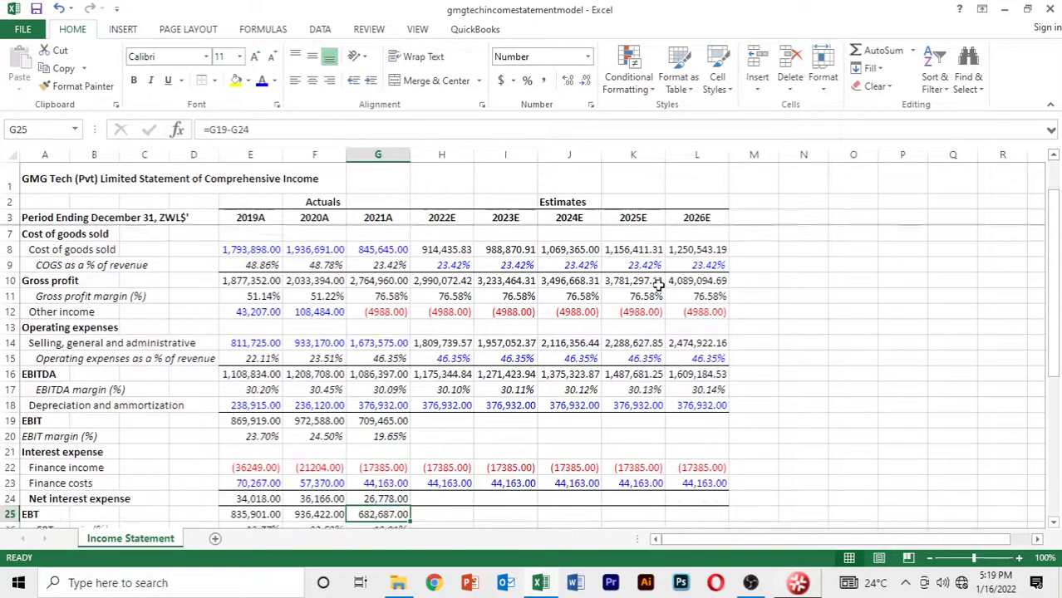
pyautogui.press('Up')
pyautogui.press('Up')
pyautogui.press('Up')
pyautogui.press('Up')
pyautogui.press('Up')
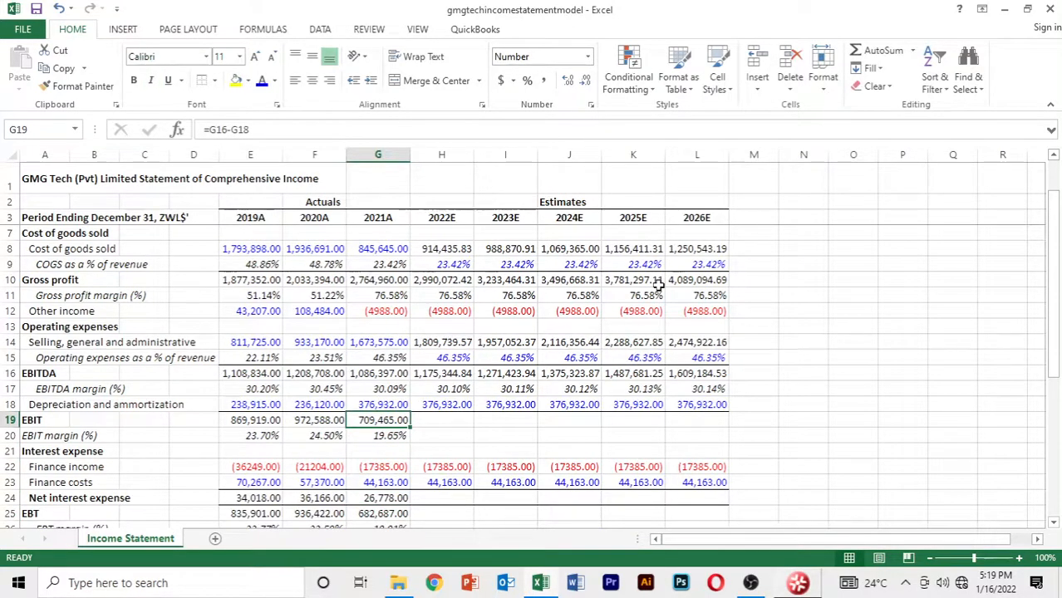
pyautogui.hotkey('shift', 'Right')
pyautogui.hotkey('shift', 'Right')
pyautogui.hotkey('shift', 'Right')
pyautogui.hotkey('shift', 'Right')
pyautogui.hotkey('shift', 'Right')
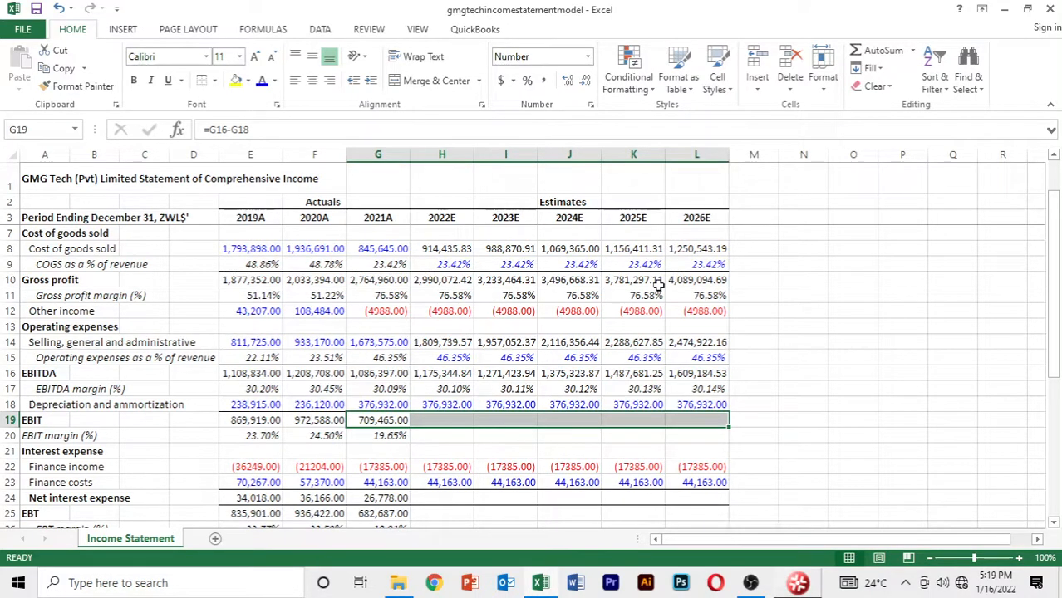
pyautogui.hotkey('ctrl', 'r')
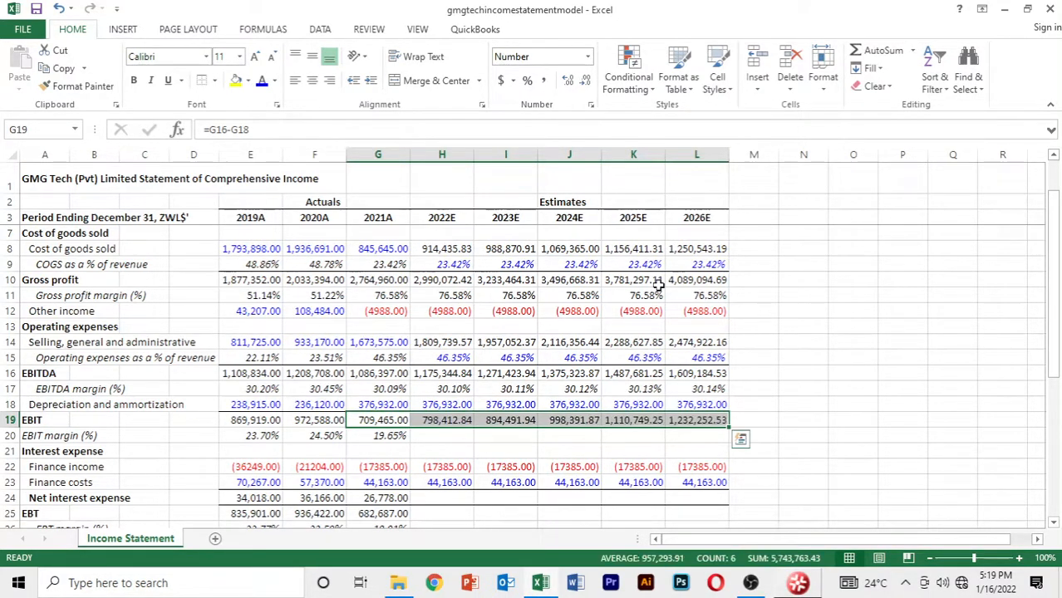
# Fill the 2021A EBIT margin formula from G20 across the 2022E–2026E estimates in H20:L20.
pyautogui.press('Down')
pyautogui.hotkey('shift', 'Right')
pyautogui.hotkey('shift', 'Right')
pyautogui.hotkey('shift', 'Right')
pyautogui.hotkey('shift', 'Right')
pyautogui.hotkey('shift', 'Right')
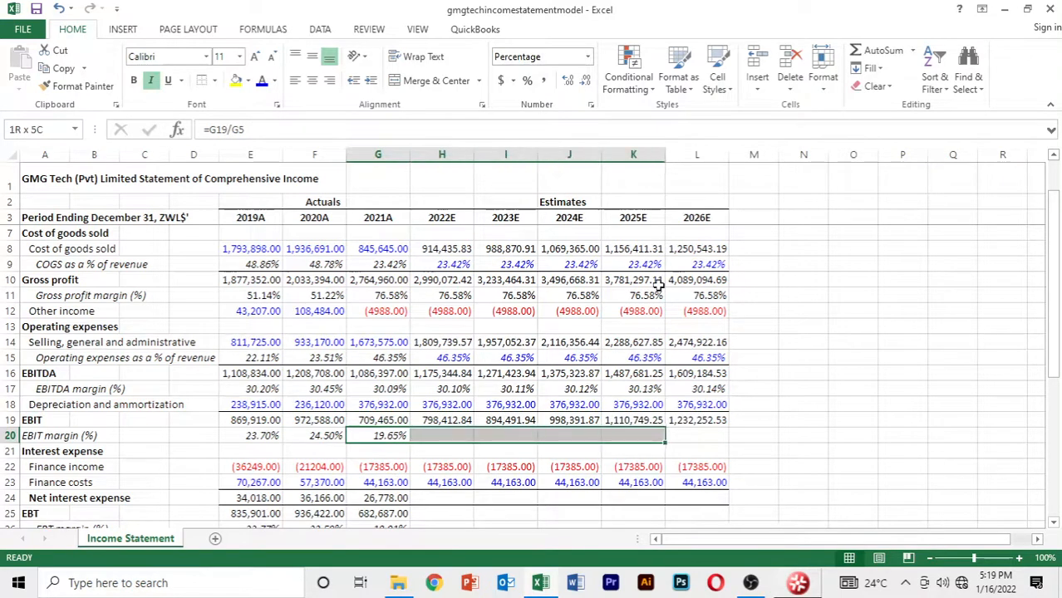
pyautogui.hotkey('ctrl', 'r')
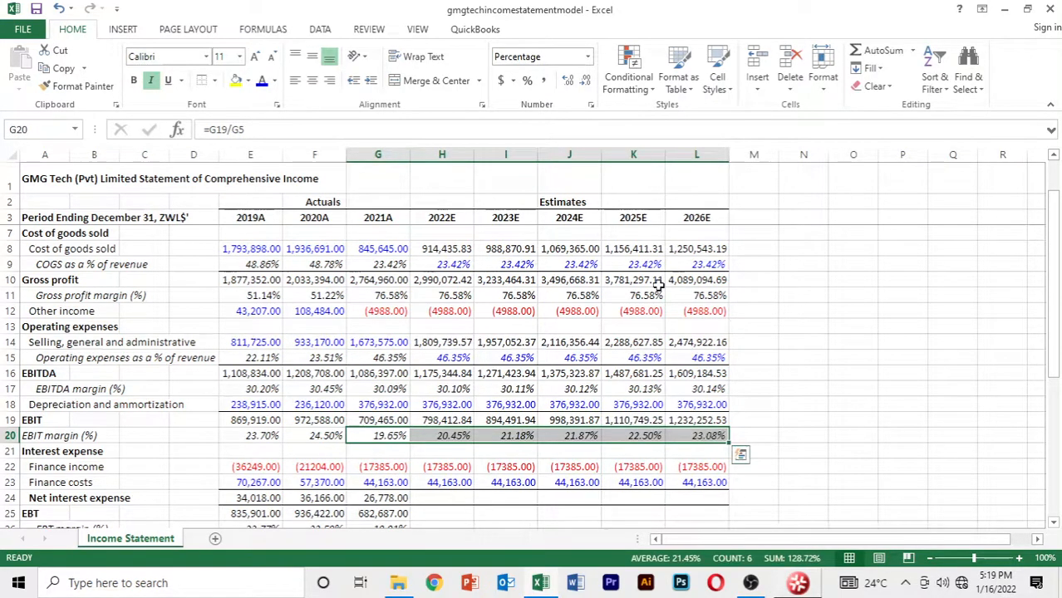
# Fill the 2021A net interest expense formula from G24 across the 2022E–2026E estimates in H24:L24.
pyautogui.press('Down')
pyautogui.press('Down')
pyautogui.press('Down')
pyautogui.press('Down')
pyautogui.press('Down')
pyautogui.press('Down')
pyautogui.press('Down')
pyautogui.press('Down')
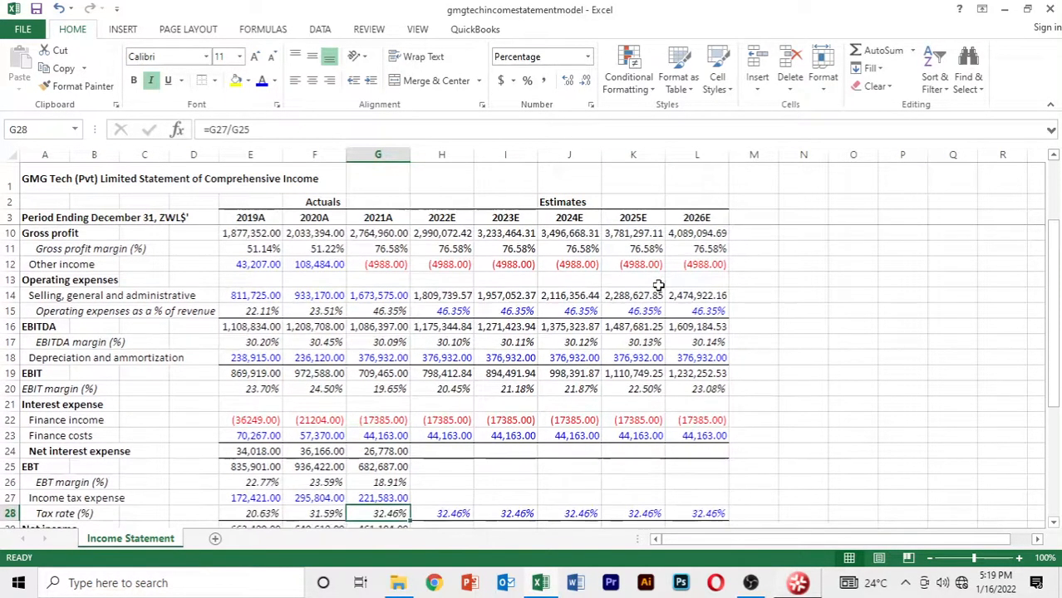
pyautogui.press('Up')
pyautogui.press('Up')
pyautogui.press('Up')
pyautogui.press('Up')
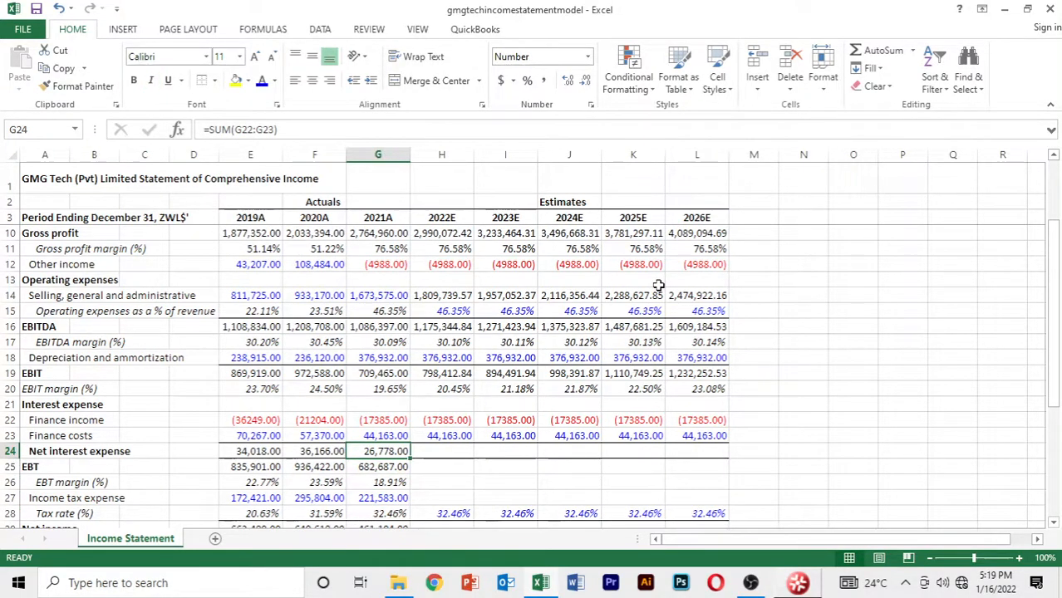
pyautogui.hotkey('shift', 'Right')
pyautogui.hotkey('shift', 'Right')
pyautogui.hotkey('shift', 'Right')
pyautogui.hotkey('shift', 'Right')
pyautogui.hotkey('shift', 'Right')
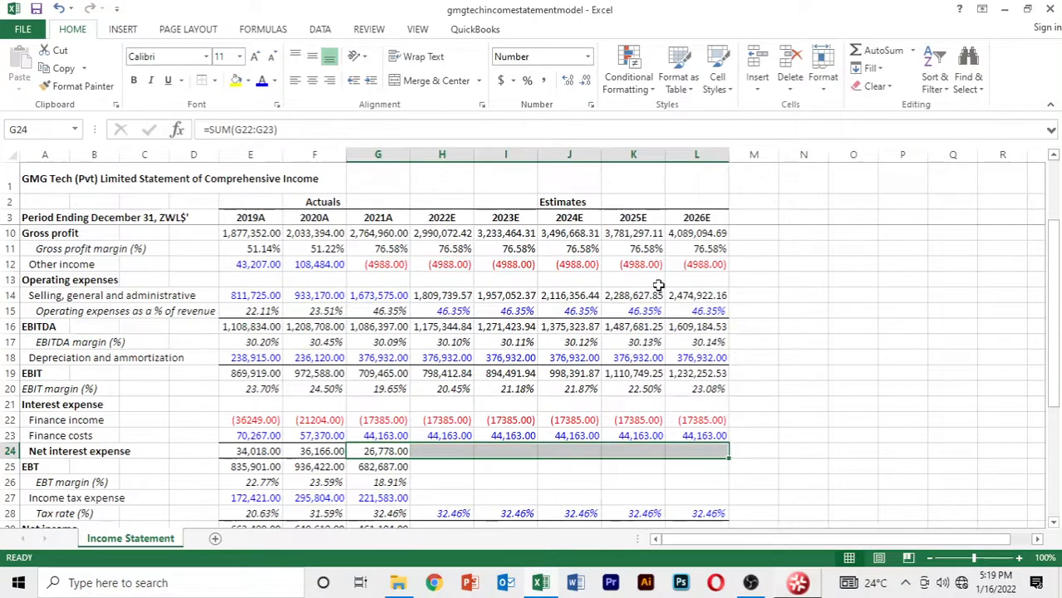
pyautogui.hotkey('ctrl', 'r')
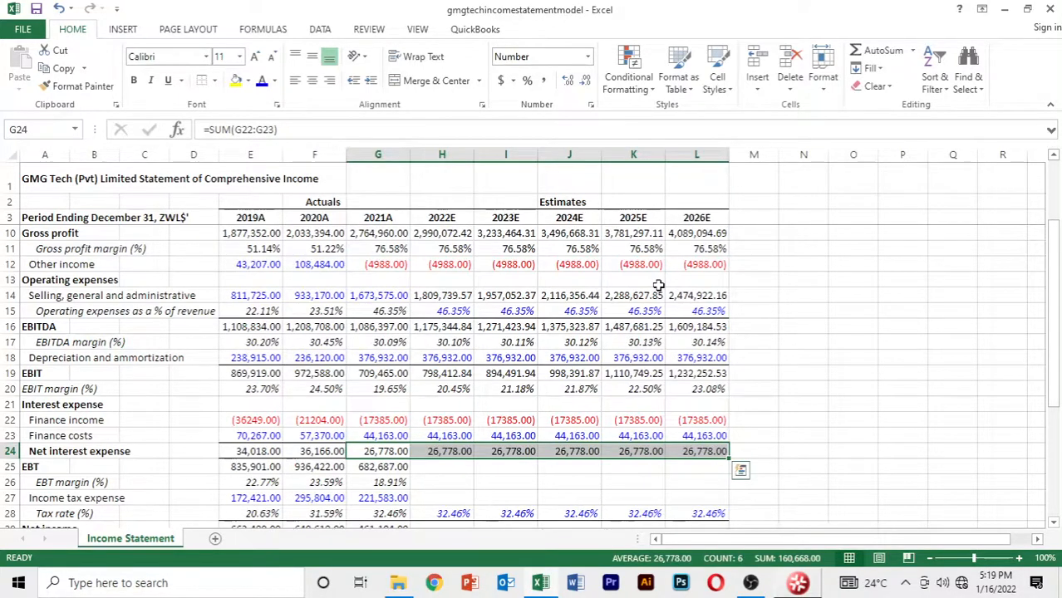
# Fill the 2021A EBT formula from G25 across the 2022E–2026E estimates in H25:L25.
pyautogui.press('Down')
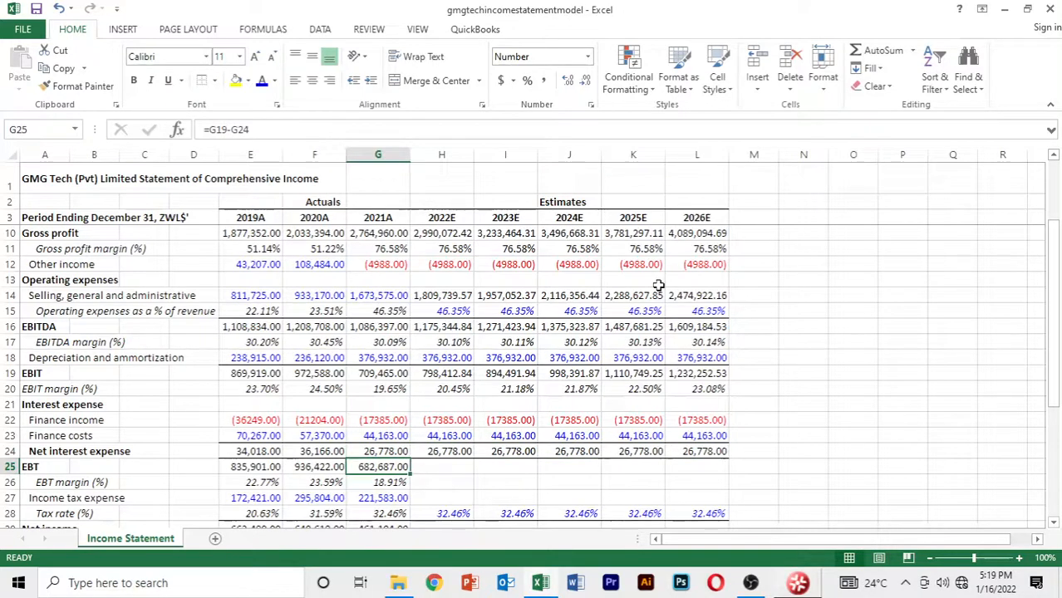
pyautogui.hotkey('shift', 'Right')
pyautogui.hotkey('shift', 'Right')
pyautogui.hotkey('shift', 'Right')
pyautogui.hotkey('shift', 'Right')
pyautogui.hotkey('shift', 'Right')
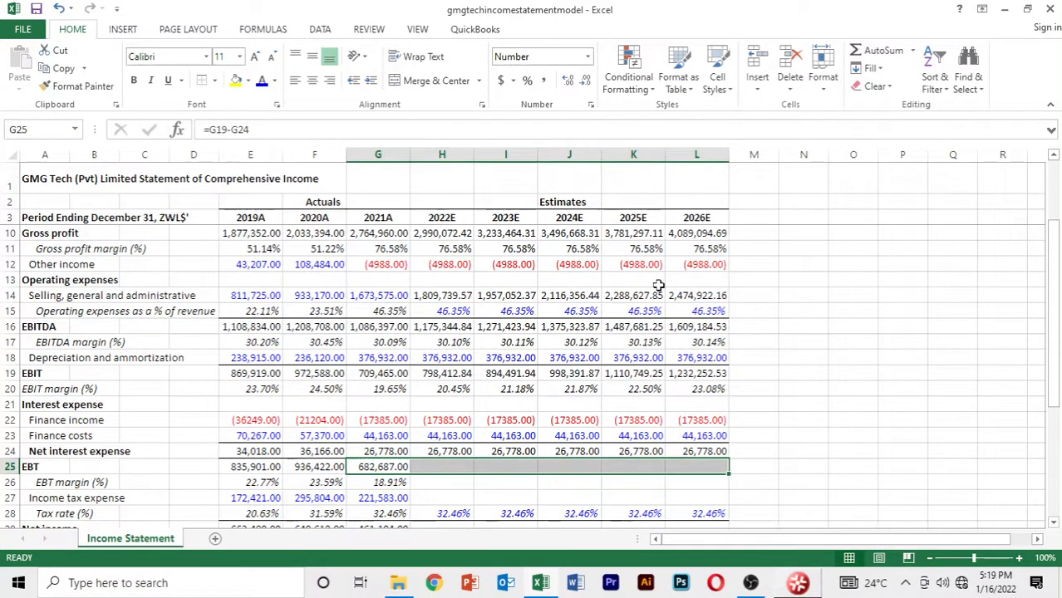
pyautogui.hotkey('ctrl', 'r')
# Fill the 2021A EBT margin formula from G26 across the 2022E–2026E estimates in H26:L26.
pyautogui.press('Down')
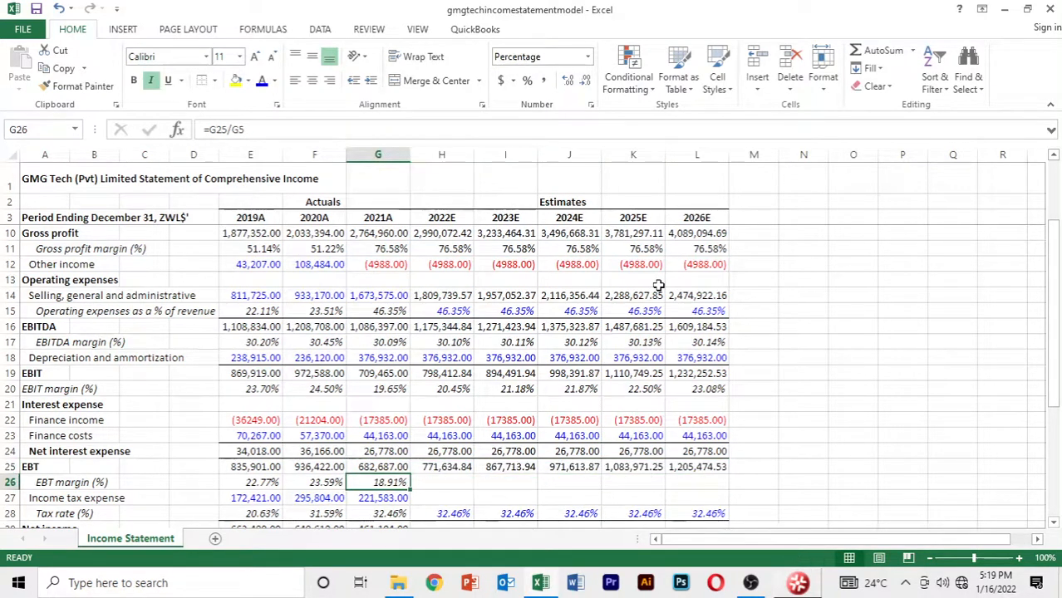
pyautogui.hotkey('shift', 'Right')
pyautogui.hotkey('shift', 'Right')
pyautogui.hotkey('shift', 'Right')
pyautogui.hotkey('shift', 'Right')
pyautogui.hotkey('shift', 'Right')
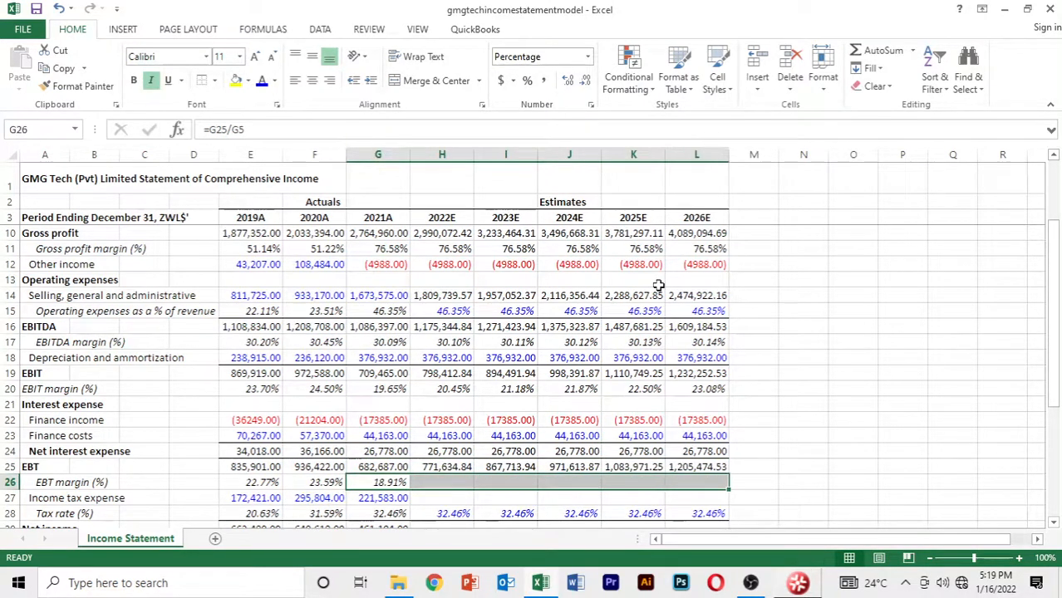
pyautogui.hotkey('ctrl', 'r')
# Forecast 2022E income tax expense in H27 with the formula =H25*H28.
pyautogui.press('Down')
pyautogui.press('Down')
pyautogui.press('Down')
pyautogui.press('Down')
pyautogui.press('Down')
pyautogui.press('Down')
pyautogui.press('Down')
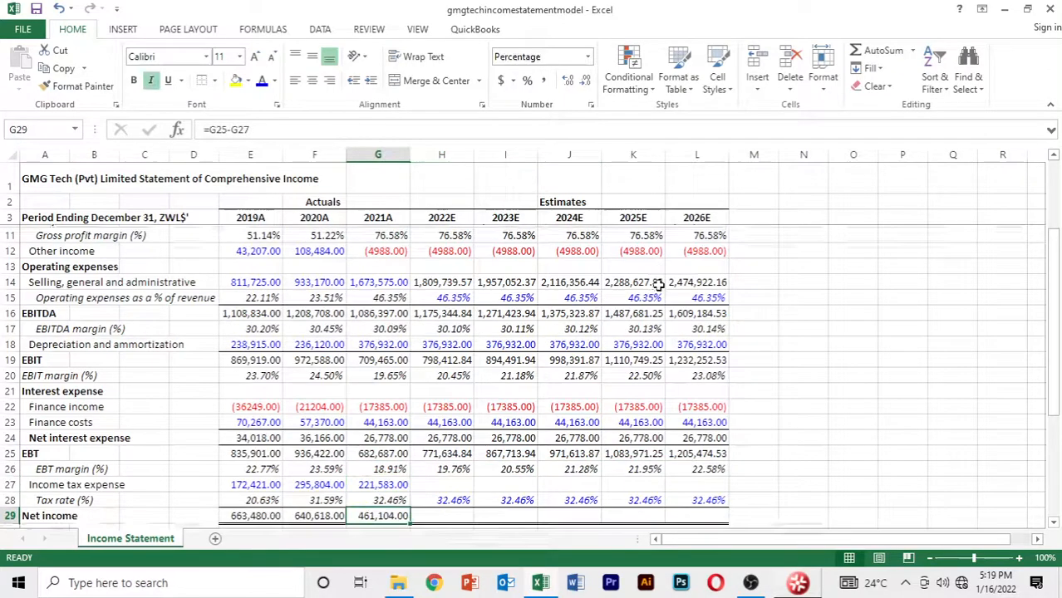
pyautogui.press('Up')
pyautogui.press('Up')
pyautogui.press('Up')
pyautogui.press('Up')
pyautogui.press('Up')
pyautogui.press('Up')
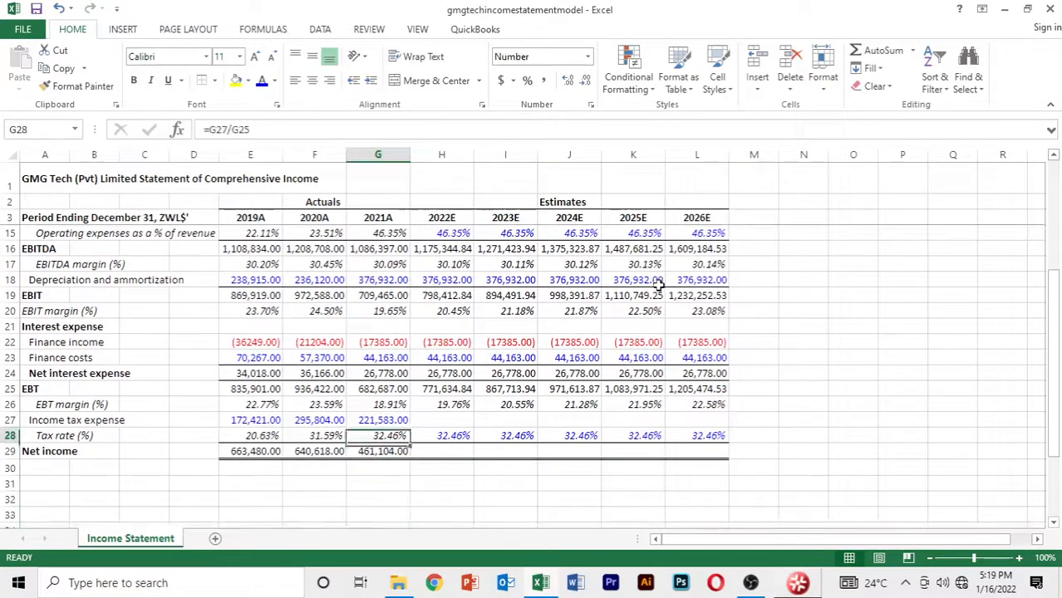
pyautogui.press('Right')
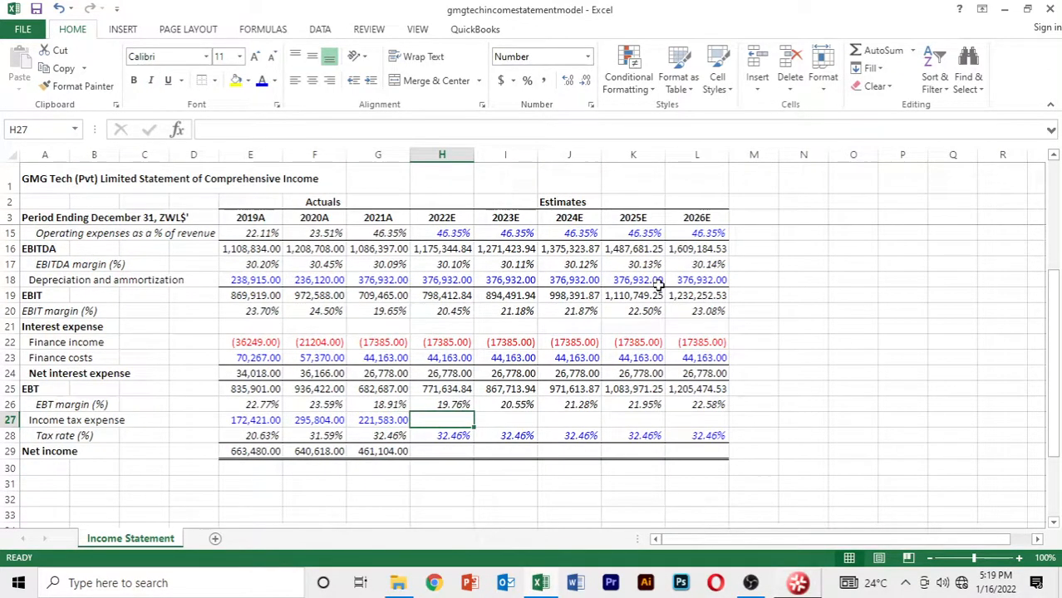
pyautogui.write('=')
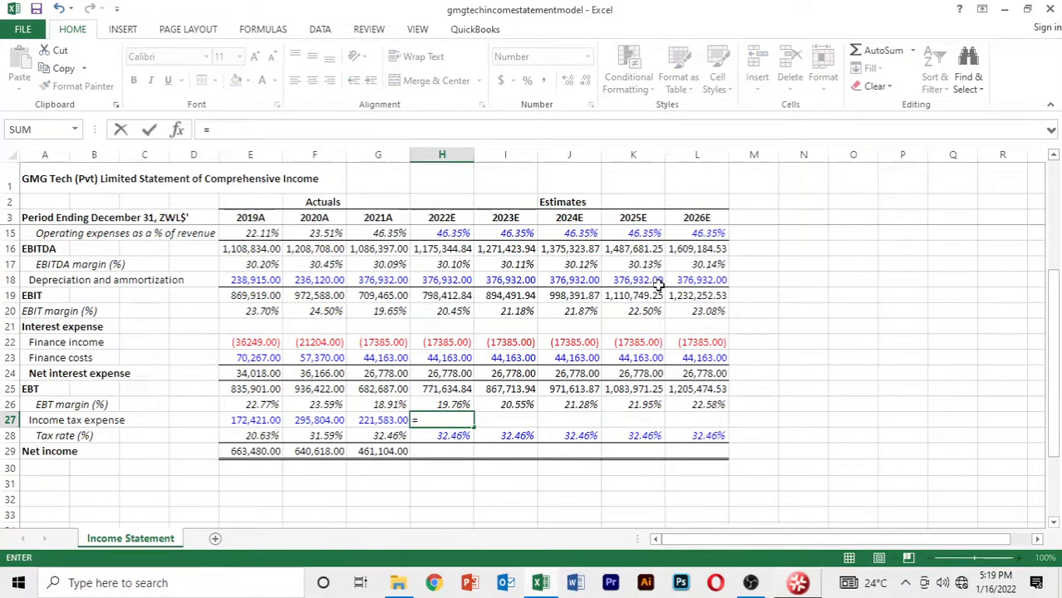
pyautogui.press('Up')
pyautogui.press('Up')
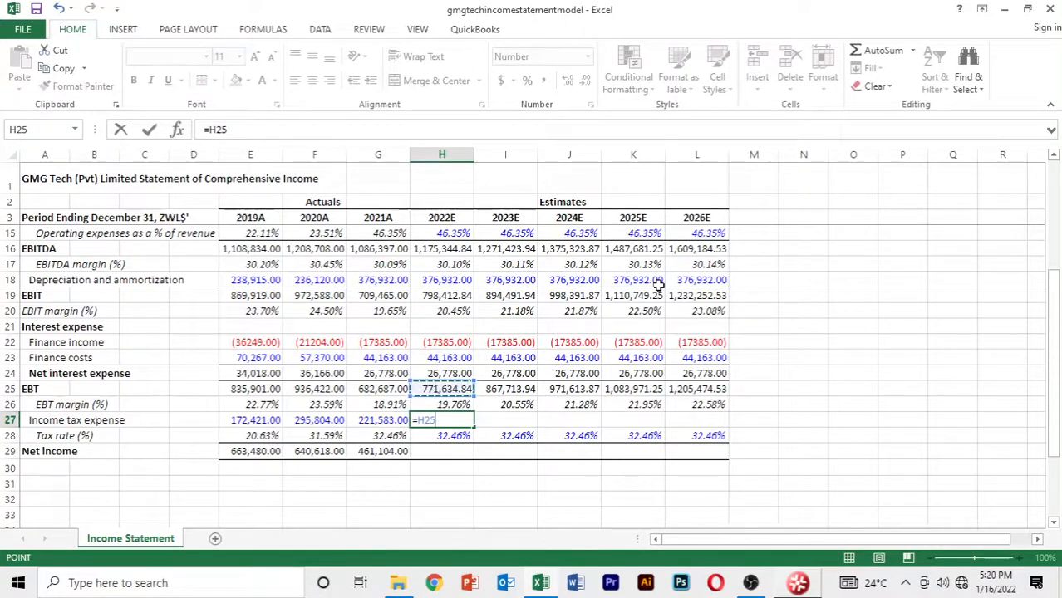
pyautogui.write('*')
pyautogui.press('Down')
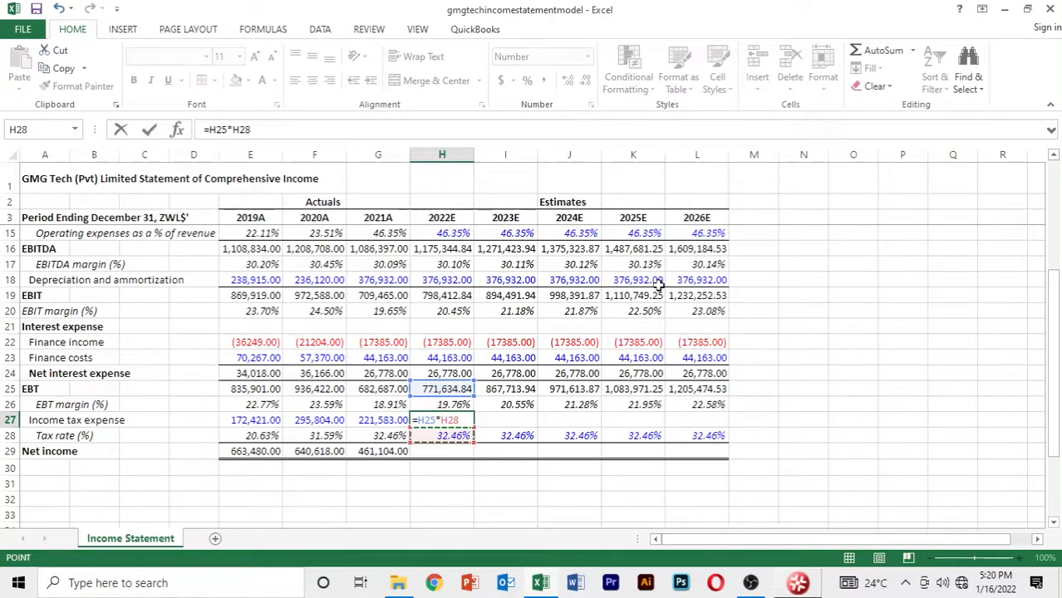
pyautogui.press('Return')
pyautogui.press('Up')
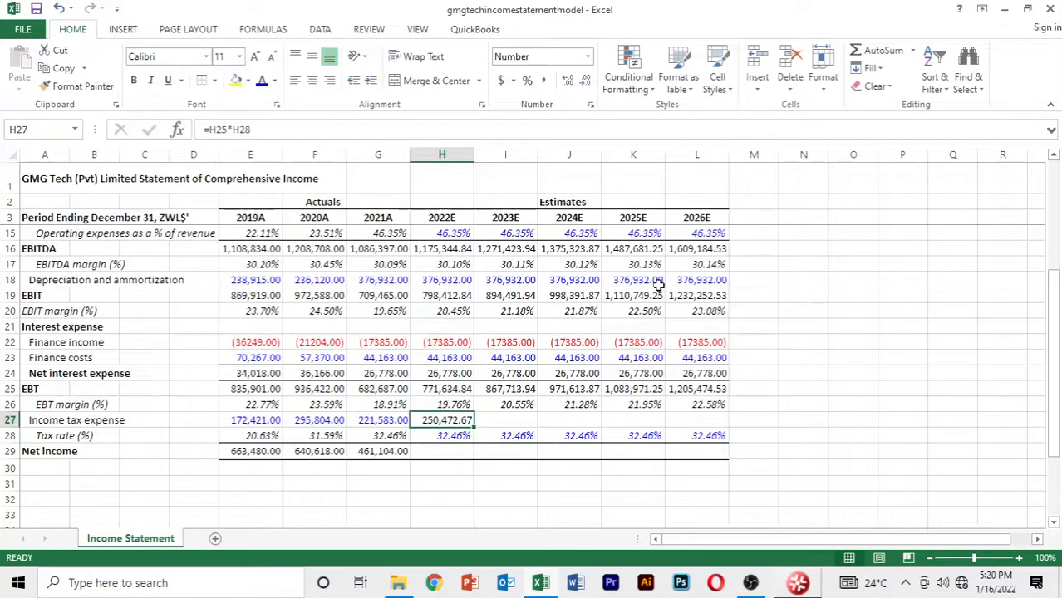
# Fill the 2022E income tax expense formula from H27 across the 2023E–2026E estimates in I27:L27.
pyautogui.hotkey('shift', 'Right')
pyautogui.hotkey('shift', 'Right')
pyautogui.hotkey('shift', 'Right')
pyautogui.hotkey('shift', 'Right')
pyautogui.hotkey('ctrl', 'r')
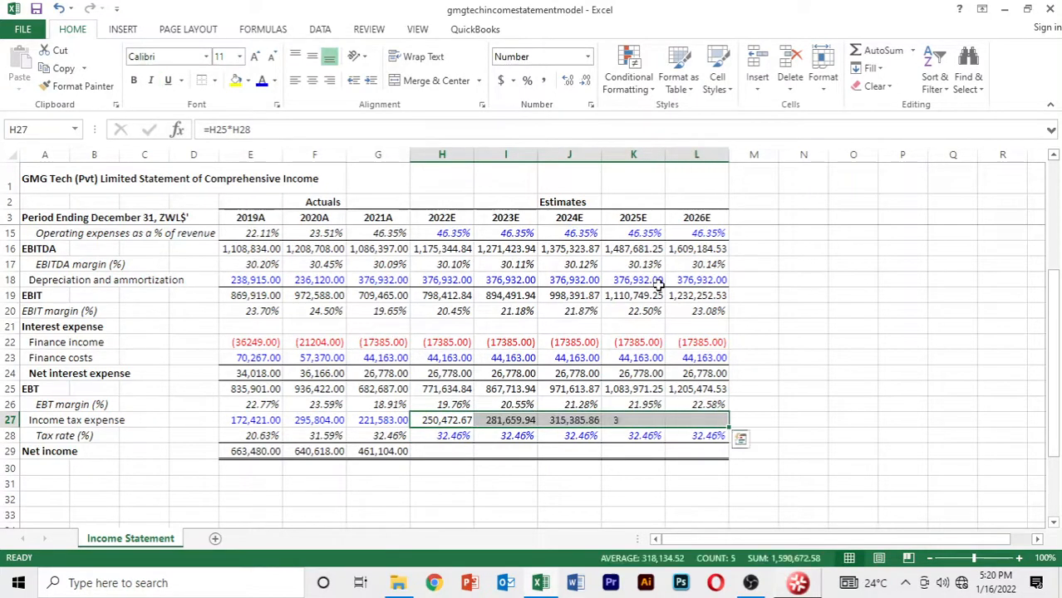
# Fill the 2021A net income formula from G29 across the 2022E–2026E estimates in H29:L29.
pyautogui.press('Down')
pyautogui.press('Down')
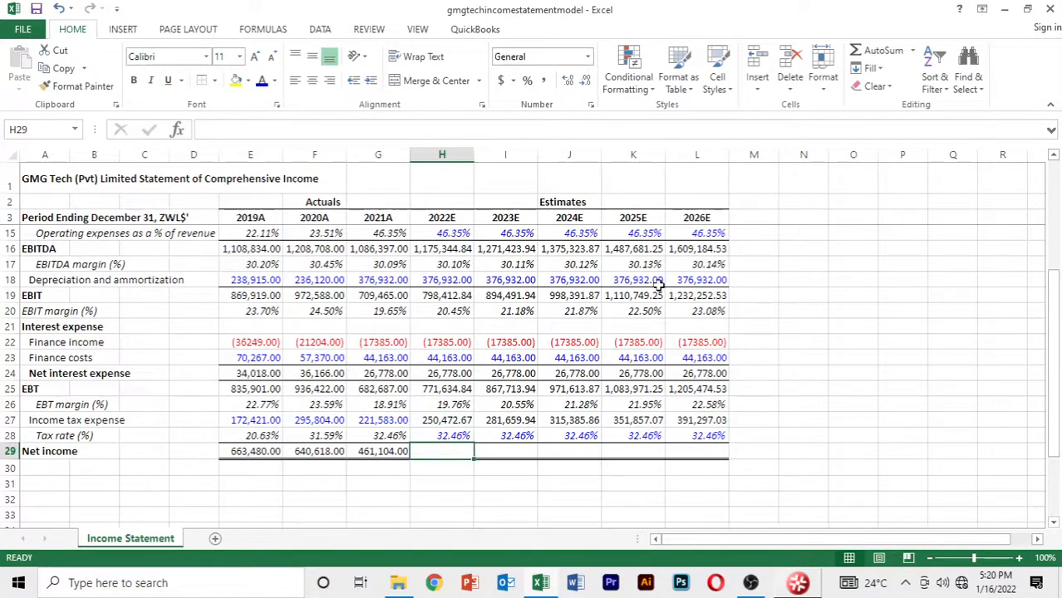
pyautogui.press('Left')
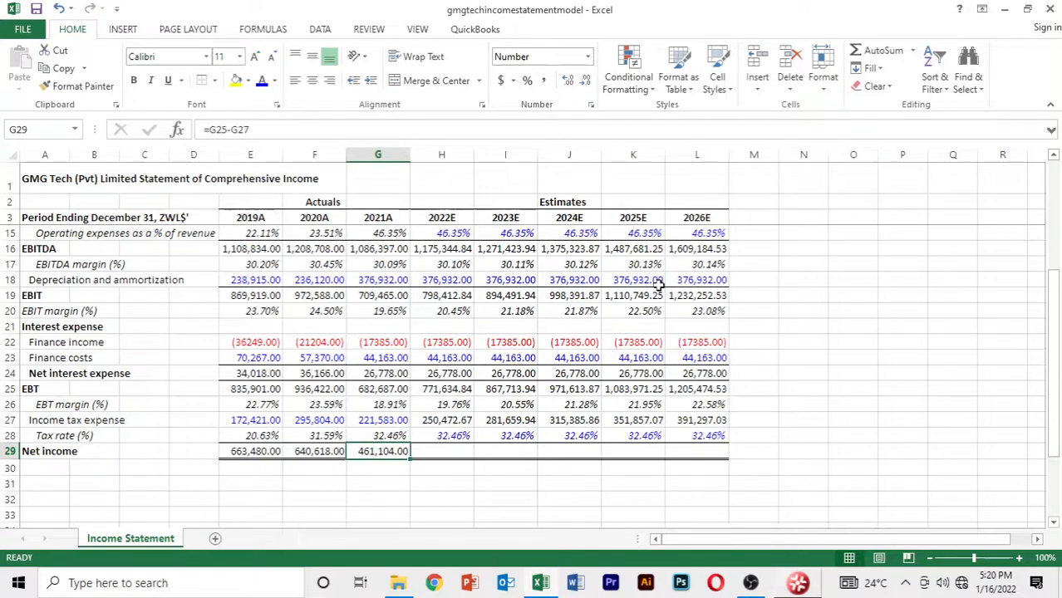
pyautogui.hotkey('shift', 'Right')
pyautogui.hotkey('shift', 'Right')
pyautogui.hotkey('shift', 'Right')
pyautogui.hotkey('shift', 'Right')
pyautogui.hotkey('shift', 'Right')
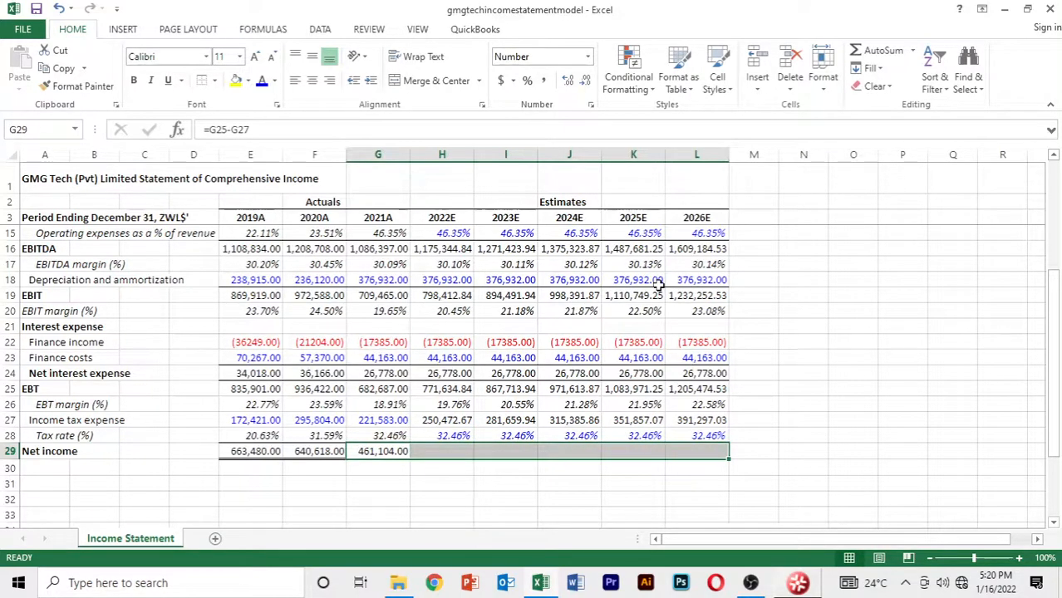
pyautogui.hotkey('ctrl', 'r')
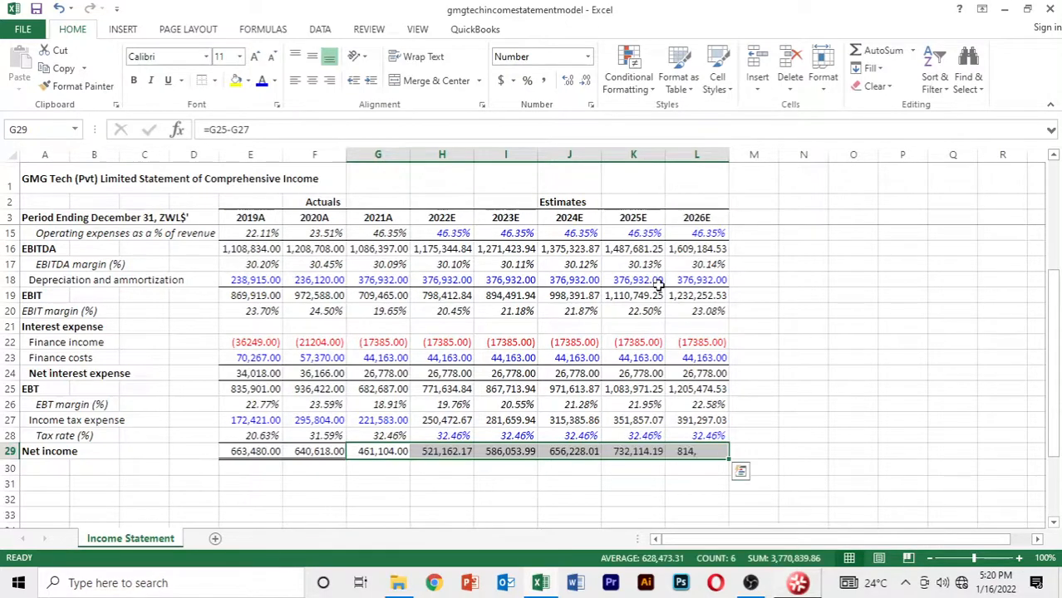
pyautogui.press('Down')
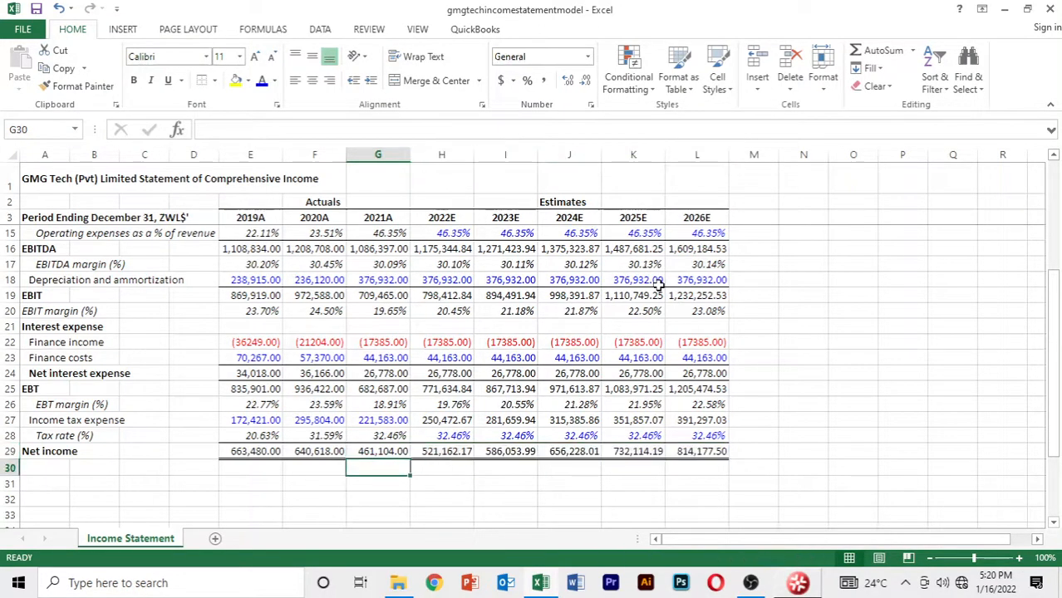
# Review the completed income statement from net income back up to the net sales and revenue growth rows.
pyautogui.press('Up')
pyautogui.press('Up')
pyautogui.press('Up')
pyautogui.press('Up')
pyautogui.press('Up')
pyautogui.press('Up')
pyautogui.press('Up')
pyautogui.press('Up')
pyautogui.press('Up')
pyautogui.press('Up')
pyautogui.press('Up')
pyautogui.press('Up')
pyautogui.press('Up')
pyautogui.press('Up')
pyautogui.press('Up')
pyautogui.press('Up')
pyautogui.press('Up')
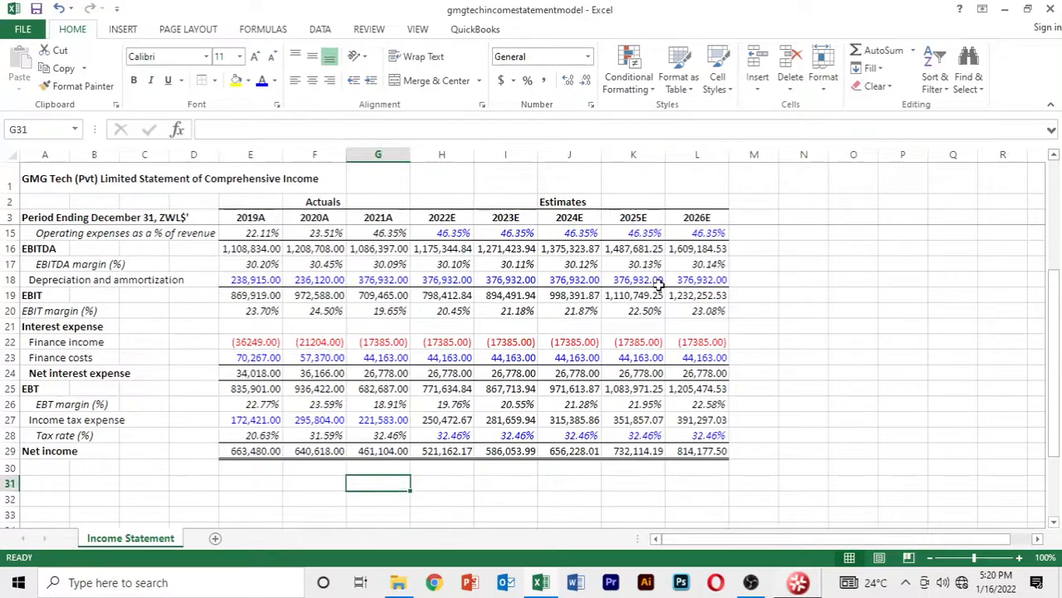
pyautogui.press('Up')
pyautogui.press('Up')
pyautogui.press('Up')
pyautogui.press('Up')
pyautogui.press('Up')
pyautogui.press('Up')
pyautogui.press('Up')
pyautogui.press('Up')
pyautogui.press('Up')
pyautogui.press('Up')
pyautogui.press('Up')
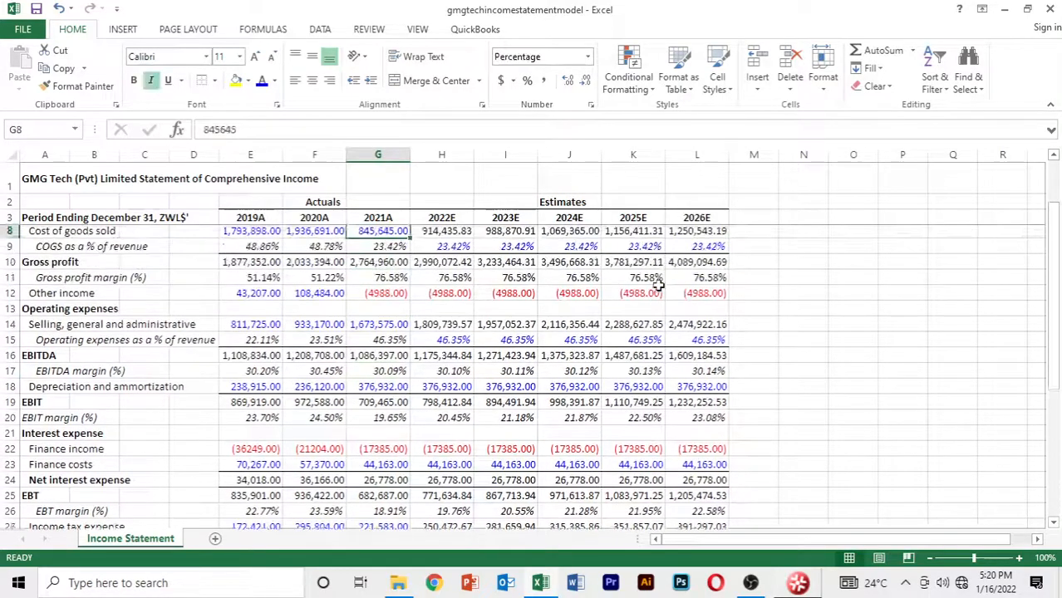
pyautogui.press('Up')
pyautogui.press('Down')
pyautogui.press('Down')
pyautogui.press('Down')
pyautogui.press('Down')
pyautogui.press('Down')
pyautogui.press('Down')
pyautogui.press('Down')
pyautogui.press('Down')
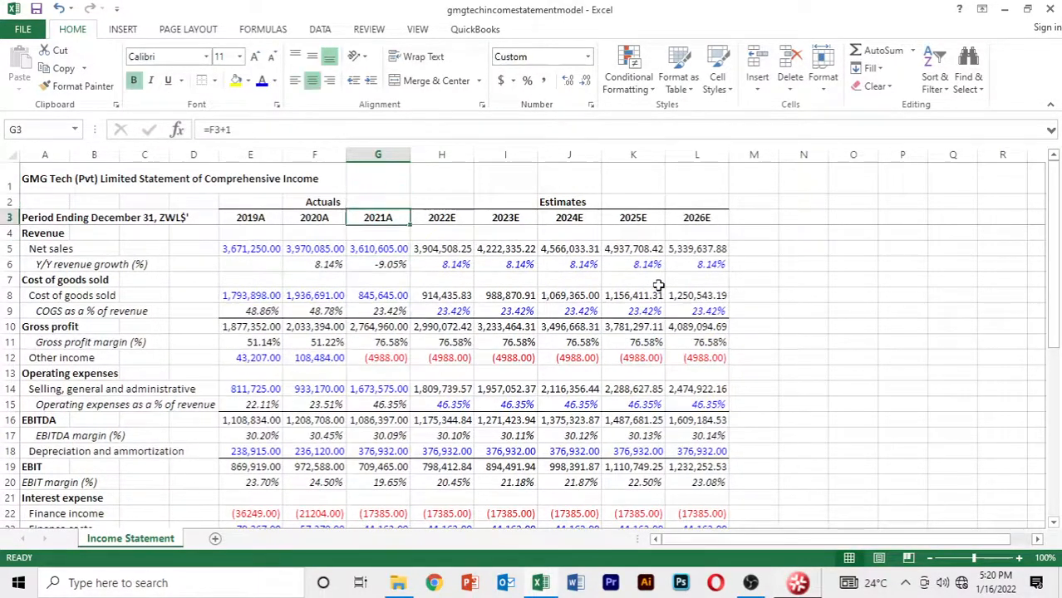
pyautogui.press('Down')
pyautogui.press('Up')
pyautogui.press('Up')
pyautogui.press('Up')
pyautogui.press('Up')
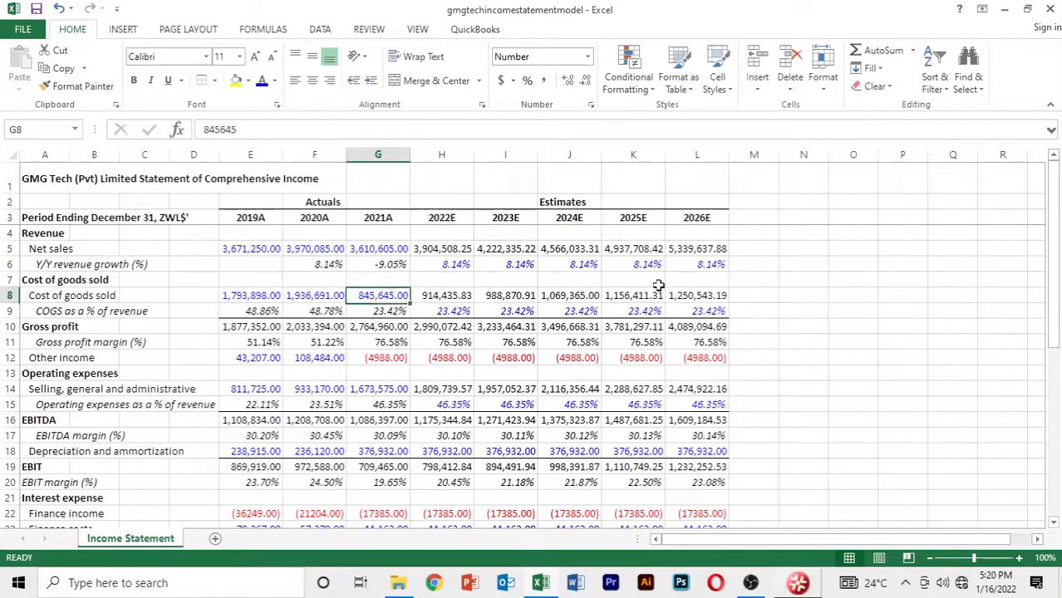
pyautogui.press('Right')
pyautogui.press('Right')
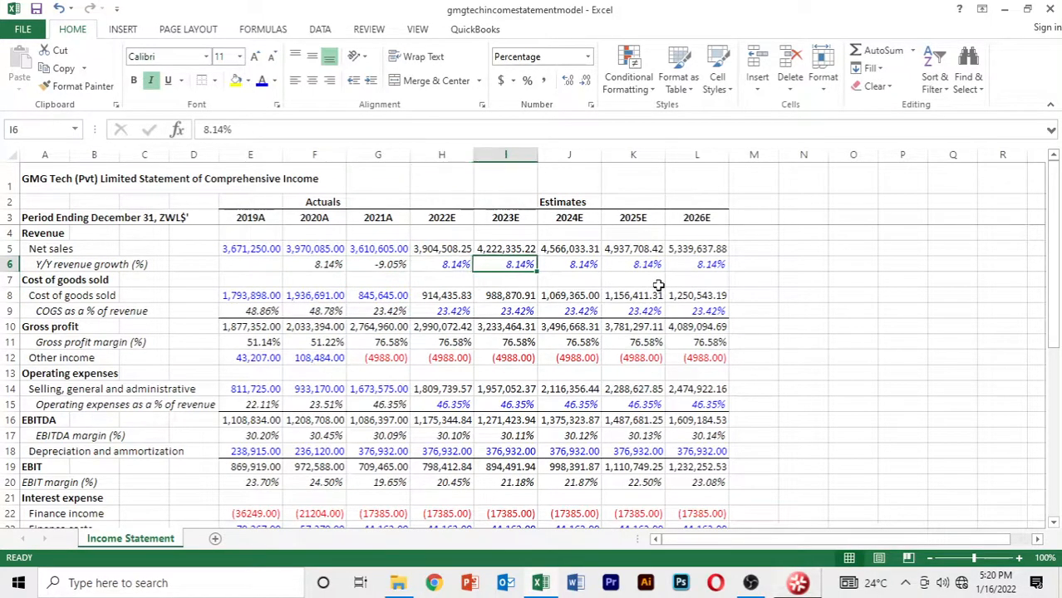
pyautogui.press('Down')
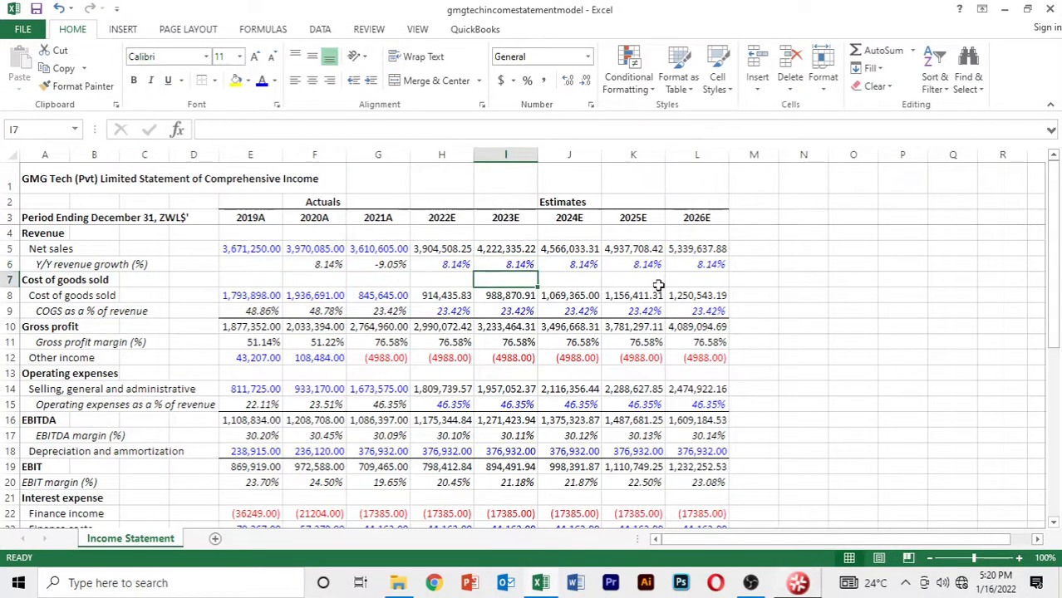
pyautogui.press('Up')
pyautogui.press('Left')
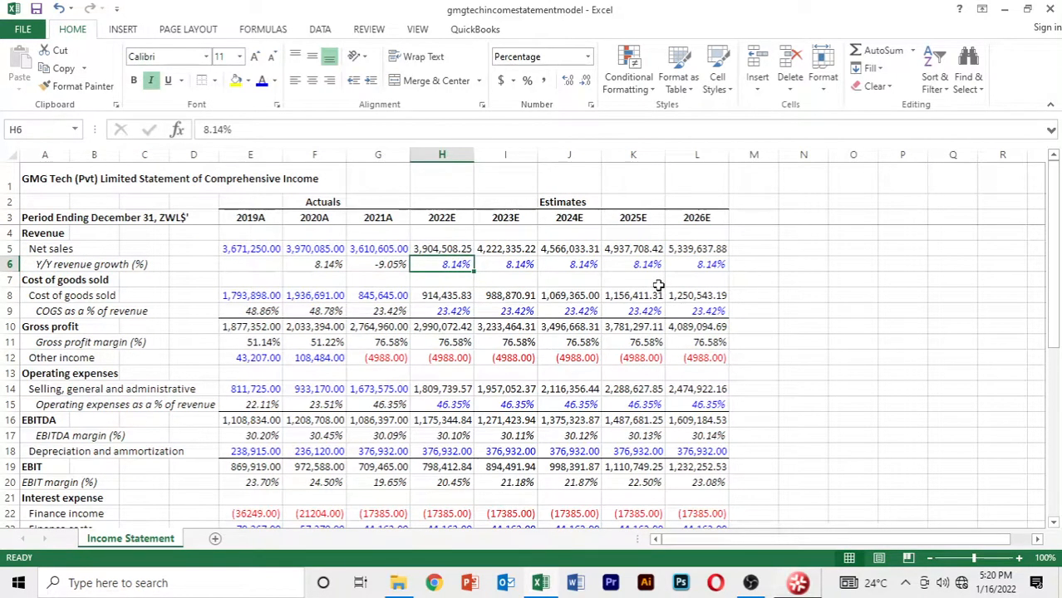
# Check the 2023E estimates from revenue growth down to EBT, and return to the start of the statement.
pyautogui.press('Left')
pyautogui.press('Right')
pyautogui.press('Right')
pyautogui.press('Down')
pyautogui.press('Down')
pyautogui.press('Down')
pyautogui.press('Down')
pyautogui.press('Down')
pyautogui.press('Down')
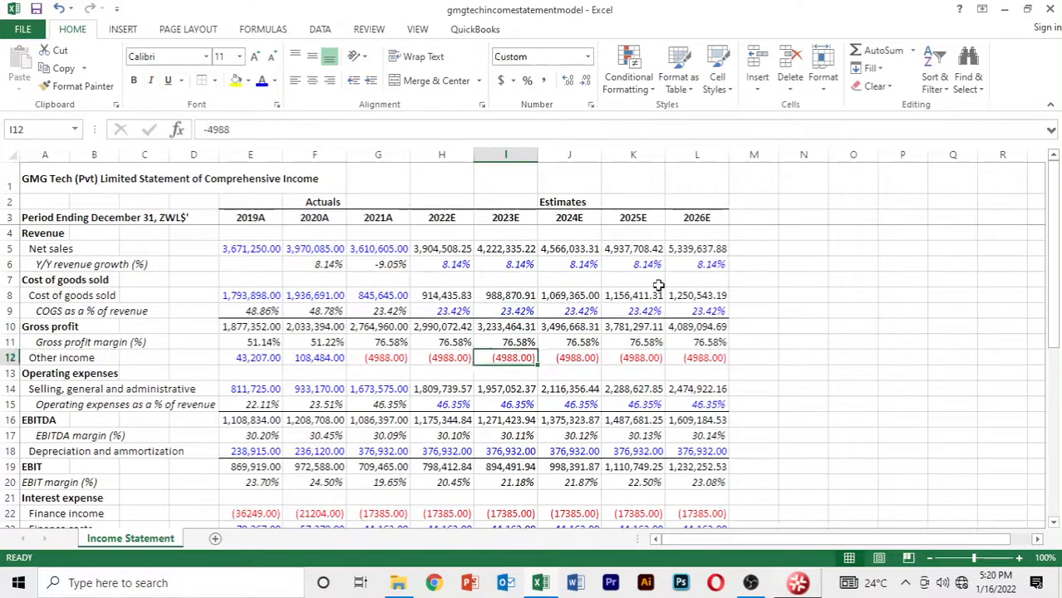
pyautogui.press('Down')
pyautogui.press('Down')
pyautogui.press('Down')
pyautogui.press('Down')
pyautogui.press('Down')
pyautogui.press('Down')
pyautogui.press('Down')
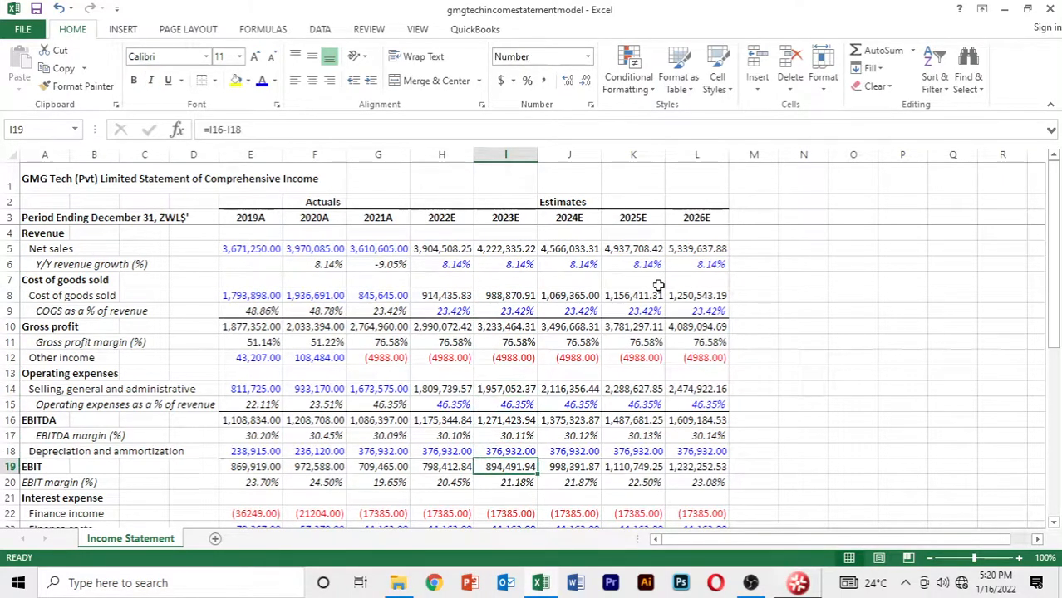
pyautogui.press('Down')
pyautogui.press('Down')
pyautogui.press('Down')
pyautogui.press('Down')
pyautogui.press('Down')
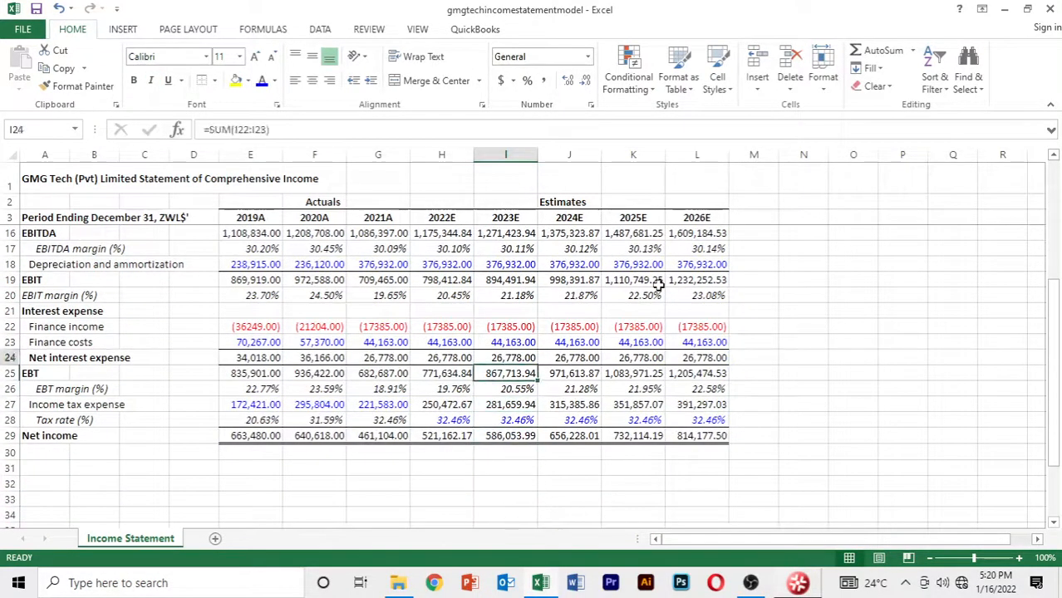
pyautogui.press('Up')
pyautogui.press('Up')
pyautogui.press('Up')
pyautogui.press('Up')
pyautogui.press('Up')
pyautogui.press('Up')
pyautogui.press('Up')
pyautogui.press('Up')
pyautogui.press('Up')
pyautogui.press('Up')
pyautogui.press('Up')
pyautogui.press('Up')
pyautogui.press('Up')
pyautogui.press('Up')
pyautogui.press('Up')
pyautogui.press('Up')
pyautogui.press('Up')
pyautogui.press('Up')
pyautogui.press('Up')
pyautogui.press('Up')
pyautogui.press('Left')
pyautogui.press('Left')
pyautogui.press('Left')
pyautogui.press('Left')
pyautogui.press('Left')
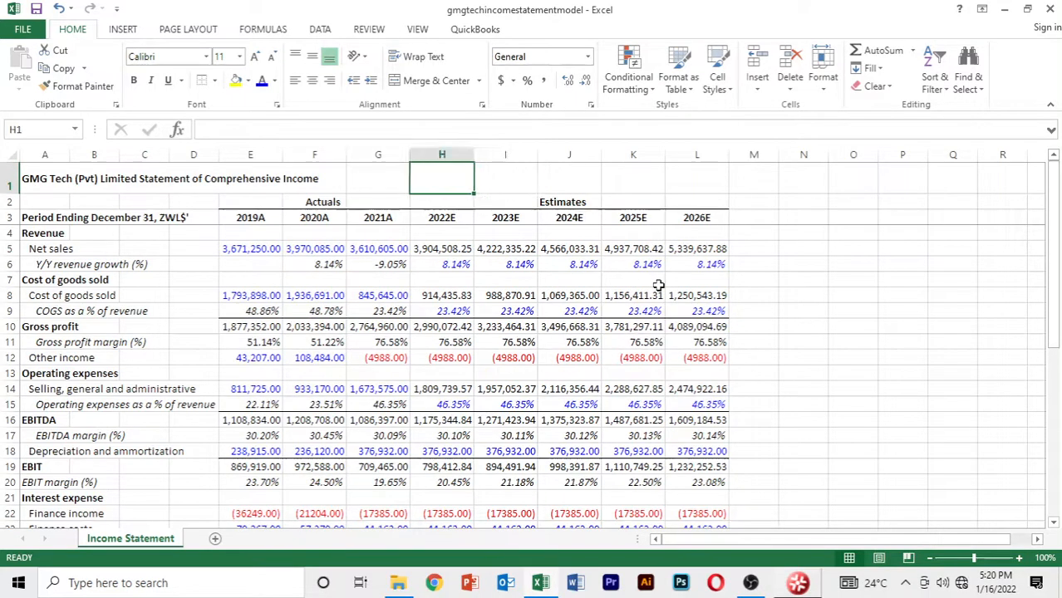
pyautogui.press('Down')
pyautogui.press('Down')
pyautogui.press('Down')
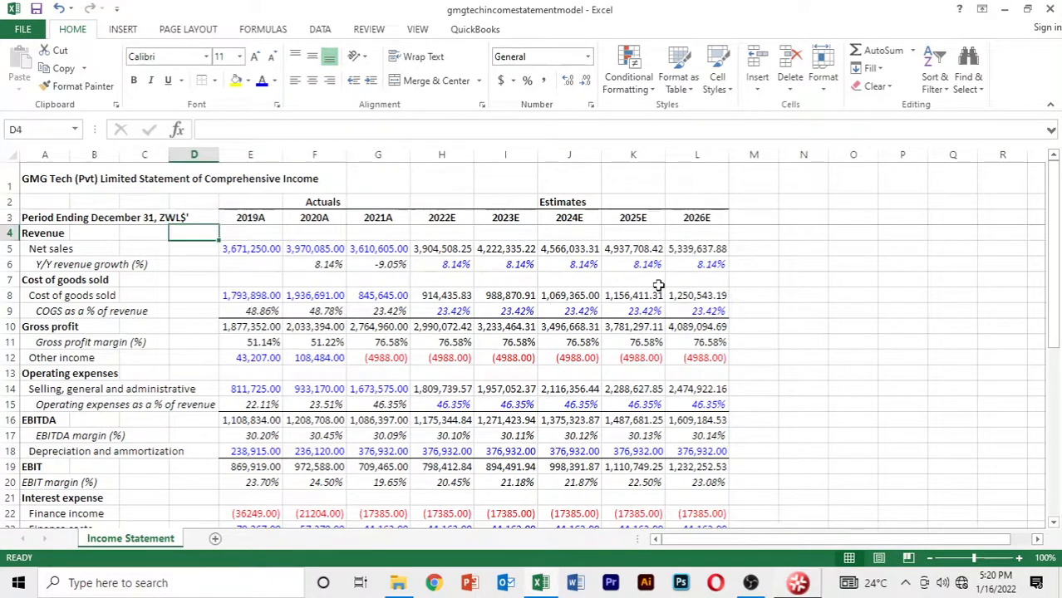
# Set the Income Statement sheet's page orientation to landscape.
pyautogui.press('Right')
pyautogui.press('Right')
pyautogui.press('Right')
pyautogui.press('Right')
pyautogui.press('Left')
pyautogui.press('Left')
pyautogui.press('Left')
pyautogui.press('Left')
pyautogui.press('Left')
pyautogui.press('Left')
pyautogui.press('Left')
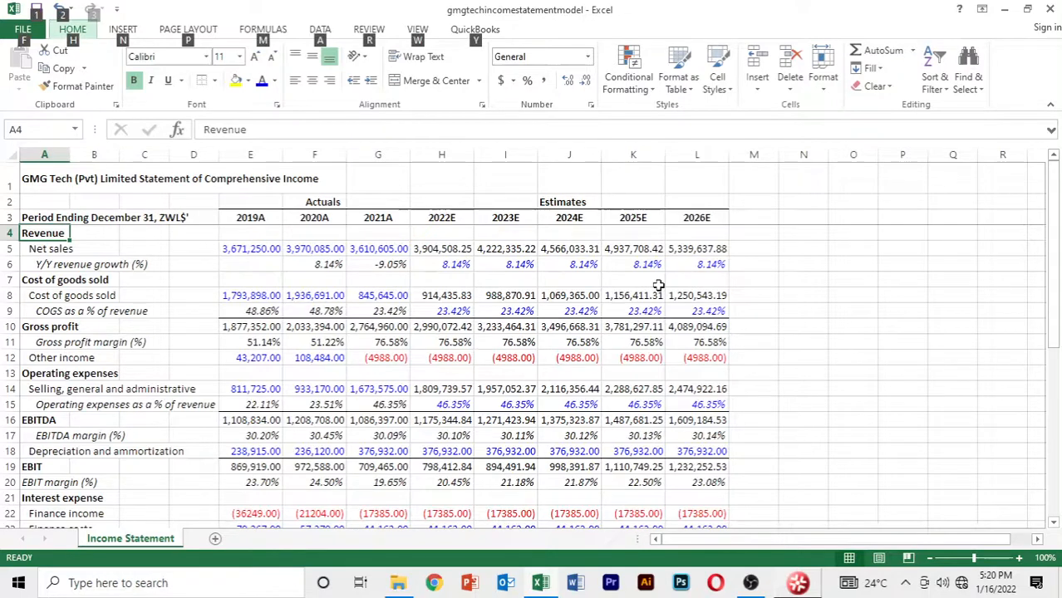
pyautogui.press('p')
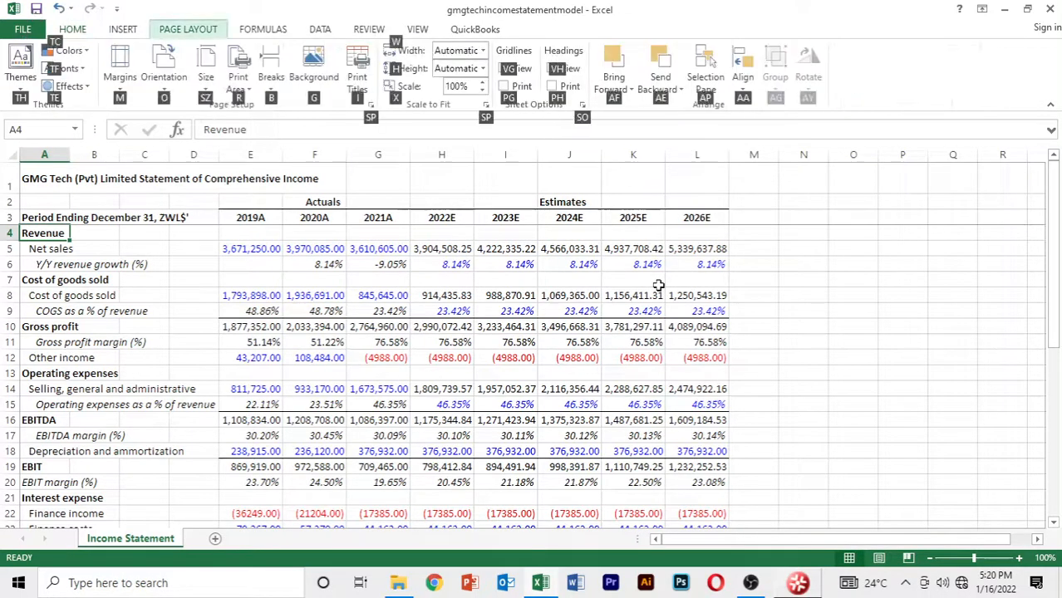
pyautogui.press('o')
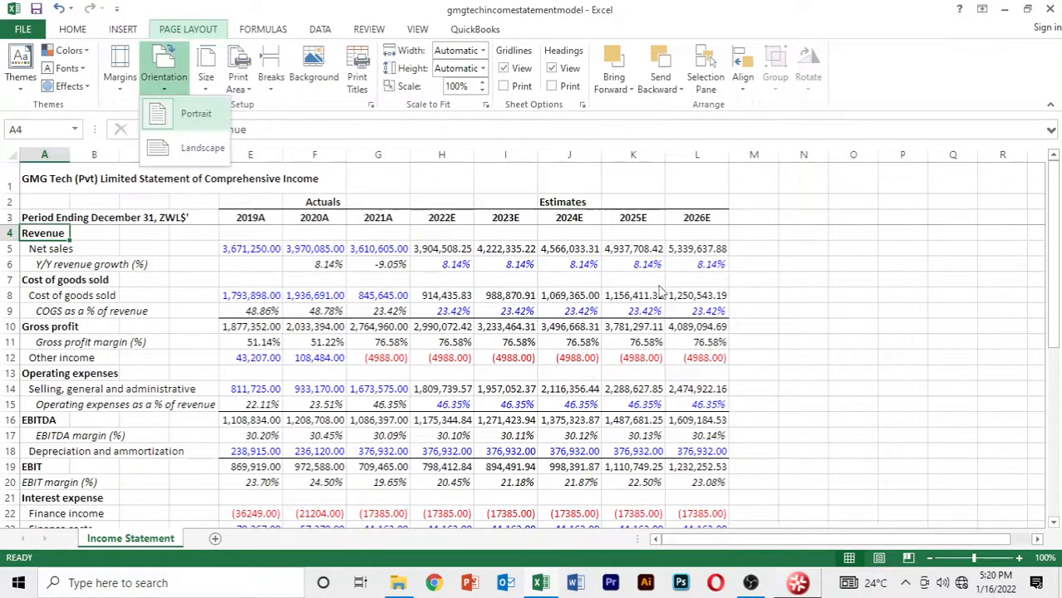
pyautogui.press('Down')
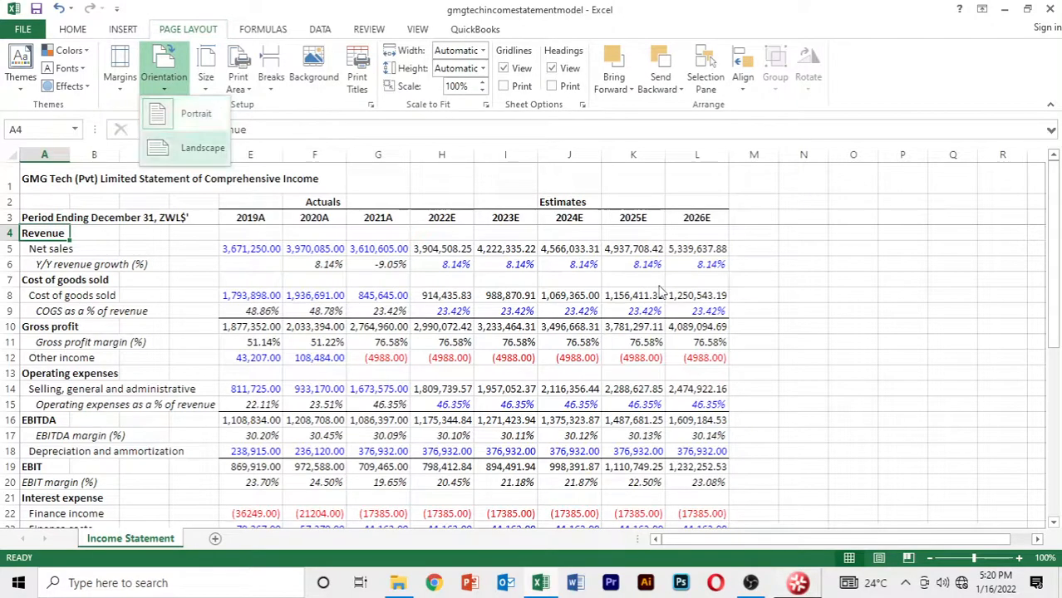
pyautogui.press('Return')
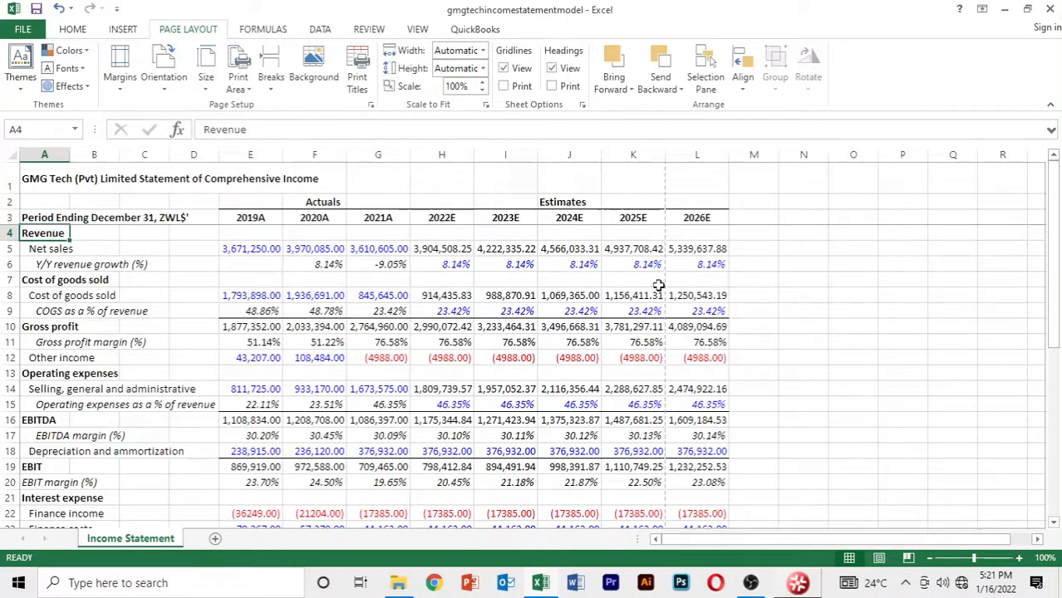
# Hide the gridlines on the Income Statement sheet.
pyautogui.press('alt')
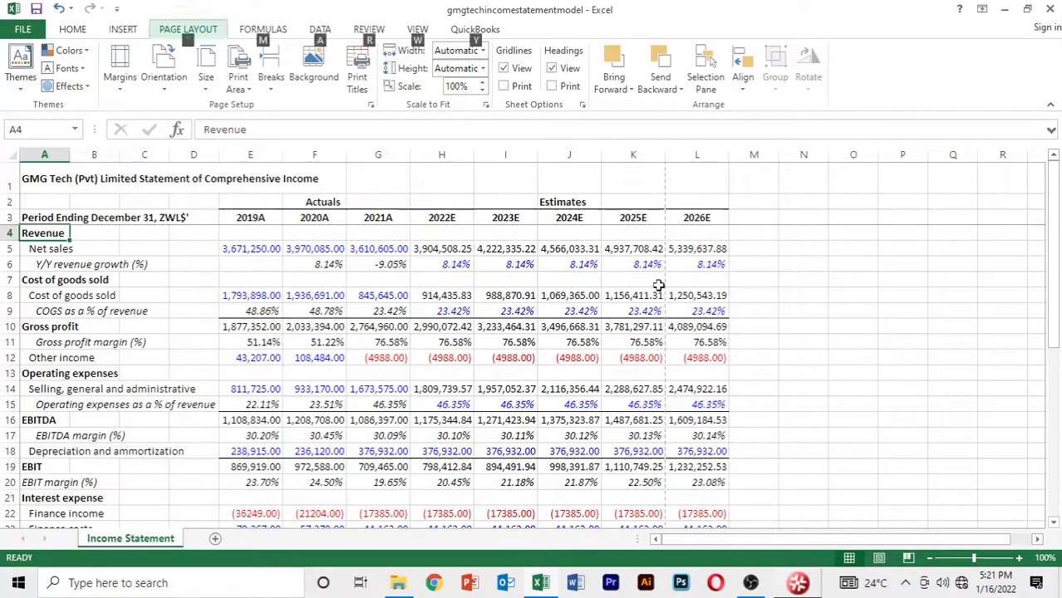
pyautogui.press('w')
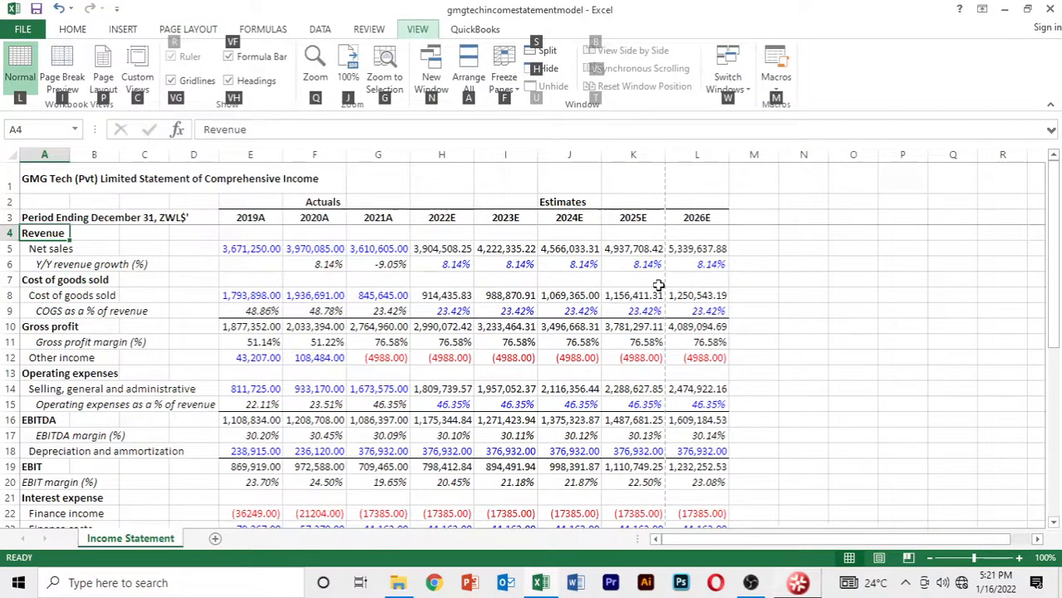
pyautogui.press('v')
pyautogui.press('g')
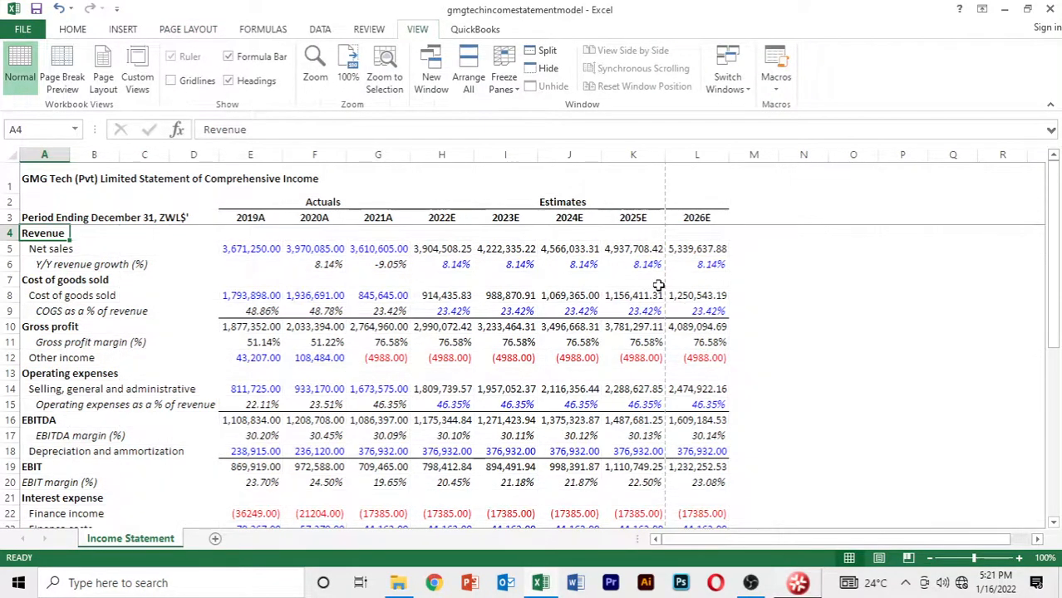
# Look over the statement without gridlines, from the Revenue heading down to the Finance income row.
pyautogui.press('Down')
pyautogui.press('Down')
pyautogui.press('Down')
pyautogui.press('Down')
pyautogui.press('Down')
pyautogui.press('Down')
pyautogui.press('Down')
pyautogui.press('Down')
pyautogui.press('Down')
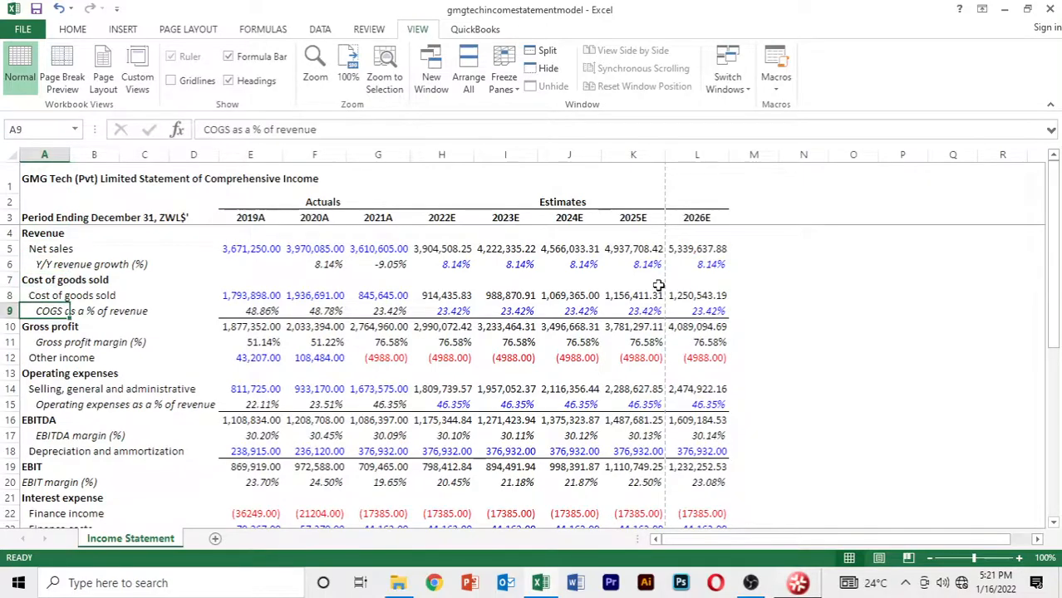
pyautogui.press('Down')
pyautogui.press('Down')
pyautogui.press('Down')
pyautogui.press('Down')
pyautogui.press('Down')
pyautogui.press('Down')
pyautogui.press('Down')
pyautogui.press('Down')
pyautogui.press('Down')
pyautogui.press('Down')
pyautogui.press('Down')
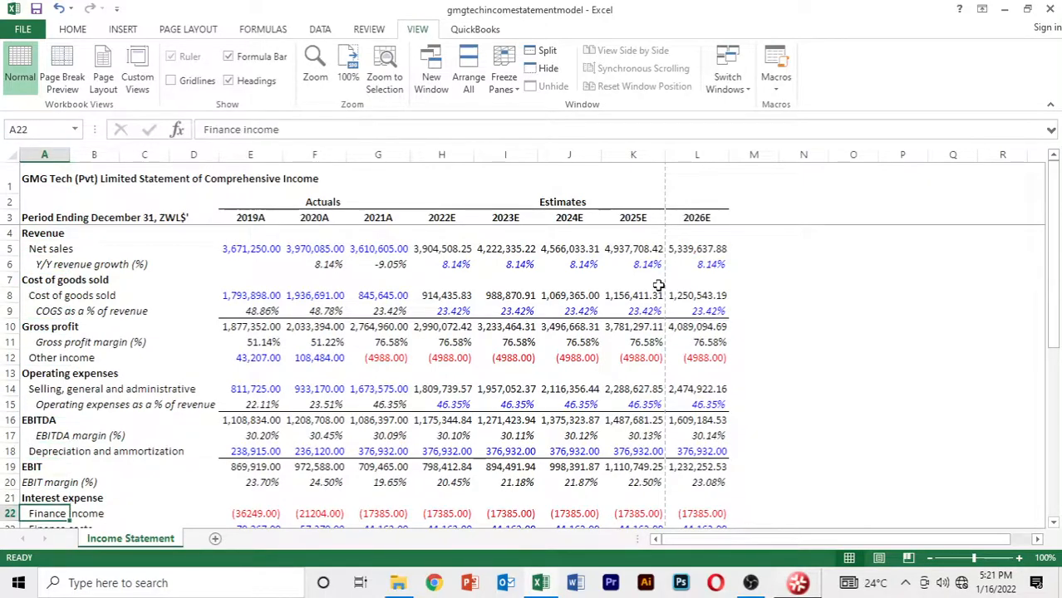
# Review the remaining rows from Finance income down past Net income, and return to the statement's title.
pyautogui.press('Down')
pyautogui.press('Down')
pyautogui.press('Down')
pyautogui.press('Down')
pyautogui.press('Down')
pyautogui.press('Down')
pyautogui.press('Down')
pyautogui.press('Down')
pyautogui.press('Down')
pyautogui.press('Down')
pyautogui.press('Down')
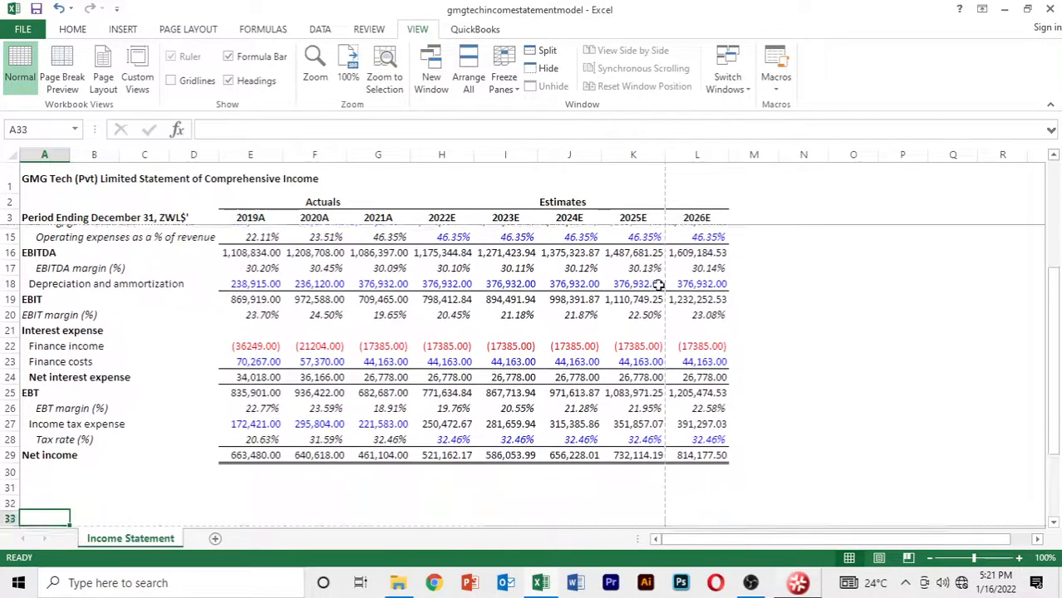
pyautogui.press('Down')
pyautogui.press('Up')
pyautogui.press('Up')
pyautogui.press('Up')
pyautogui.press('Up')
pyautogui.press('Up')
pyautogui.press('Up')
pyautogui.press('Up')
pyautogui.press('Up')
pyautogui.press('Up')
pyautogui.press('Up')
pyautogui.press('Up')
pyautogui.press('Up')
pyautogui.press('Up')
pyautogui.press('Up')
pyautogui.press('Up')
pyautogui.press('Up')
pyautogui.press('Up')
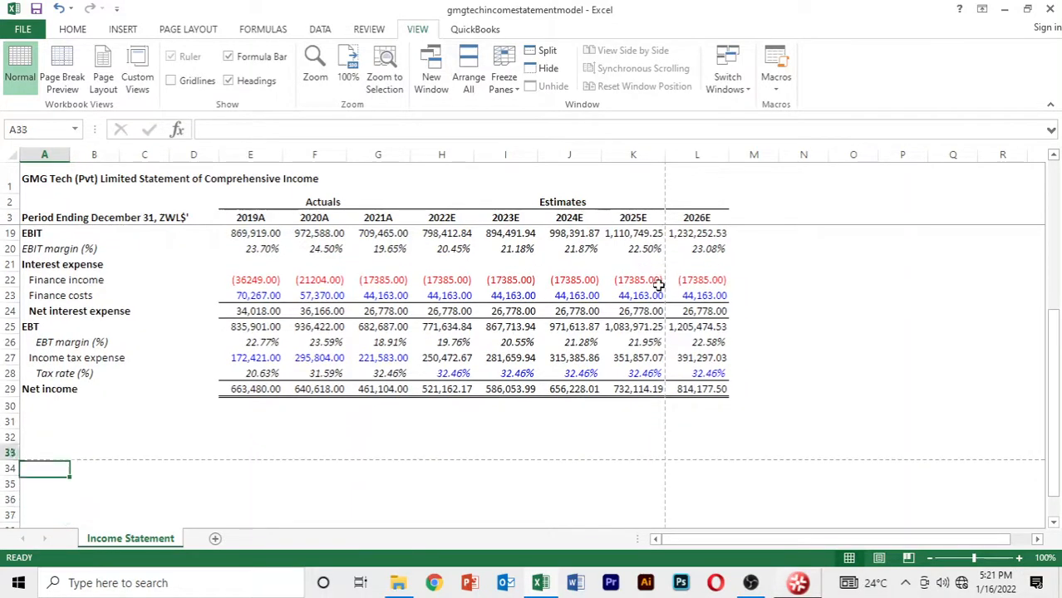
pyautogui.press('Up')
pyautogui.press('Up')
pyautogui.press('Up')
pyautogui.press('Up')
pyautogui.press('Up')
pyautogui.press('Up')
pyautogui.press('Up')
pyautogui.press('Up')
pyautogui.press('Up')
pyautogui.press('Up')
pyautogui.press('Up')
pyautogui.press('Up')
pyautogui.press('Up')
pyautogui.press('Up')
pyautogui.press('Up')
pyautogui.press('Up')
pyautogui.press('Up')
pyautogui.press('Up')
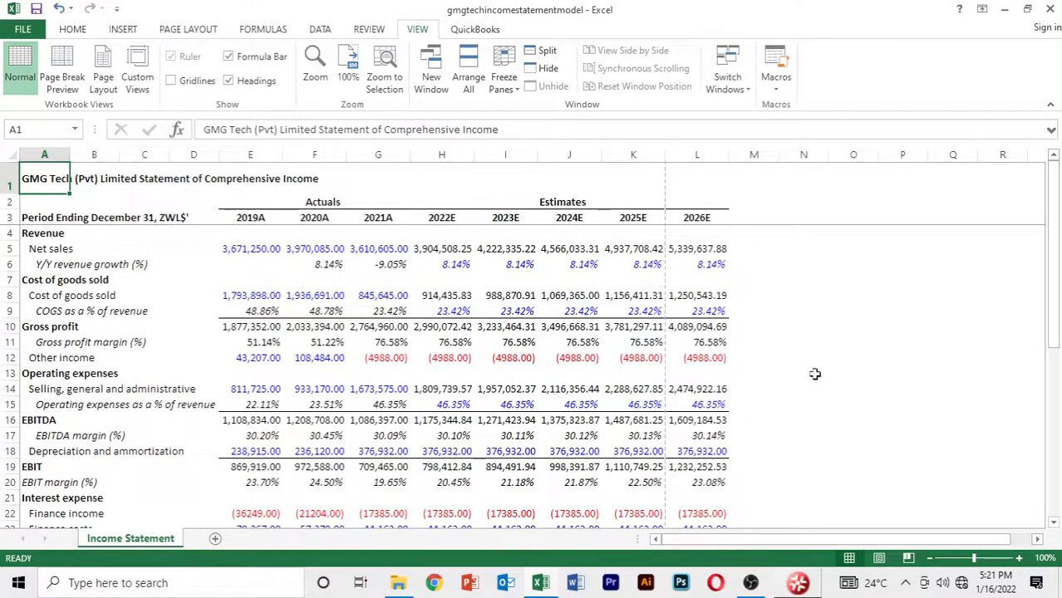
# Examine the whole statement's layout again, from the Revenue heading to the Net income row.
pyautogui.click(879, 406)
pyautogui.scroll(-3, 868, 409)
pyautogui.scroll(-3, 868, 408)
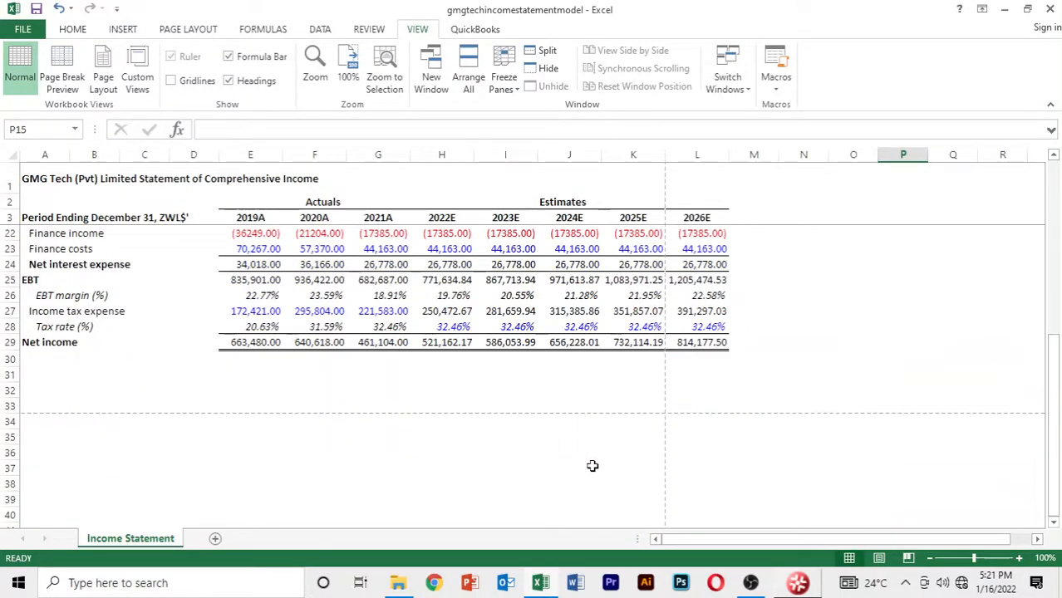
pyautogui.click(593, 466)
pyautogui.scroll(-3, 645, 421)
pyautogui.scroll(9, 644, 421)
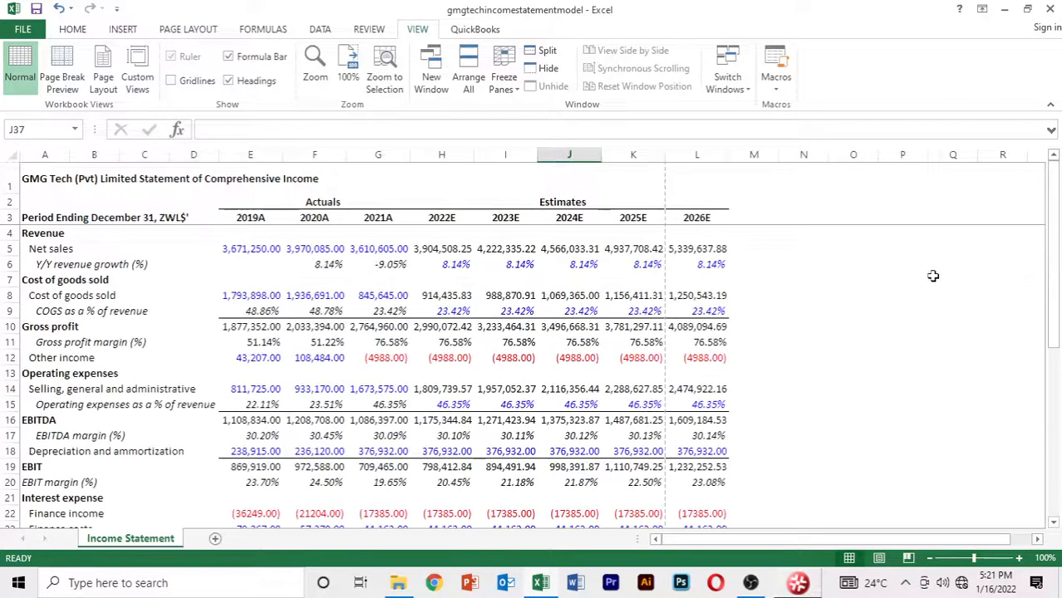
pyautogui.click(887, 301)
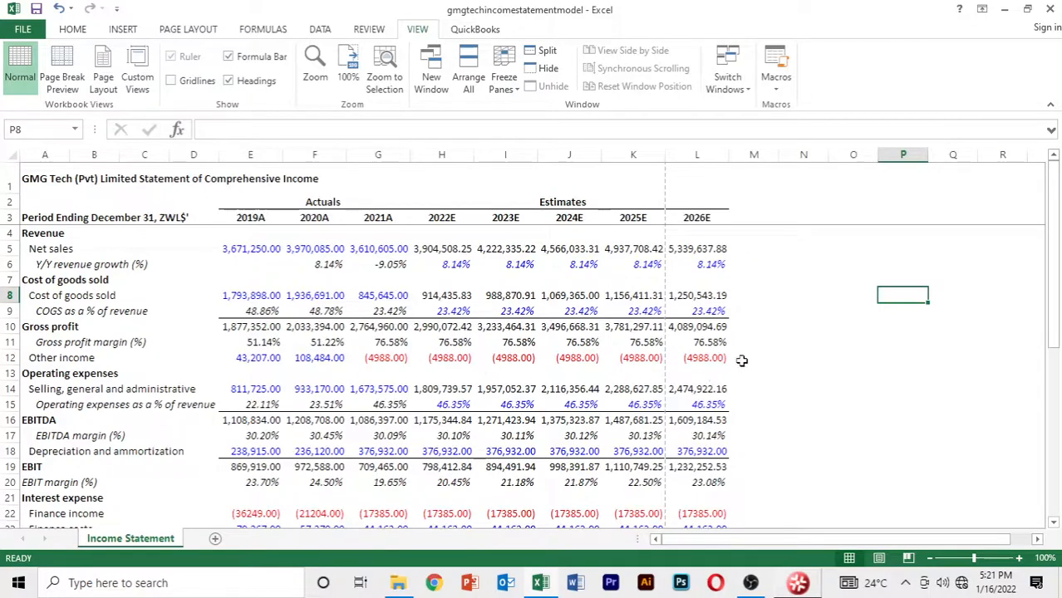
pyautogui.scroll(-5, 551, 402)
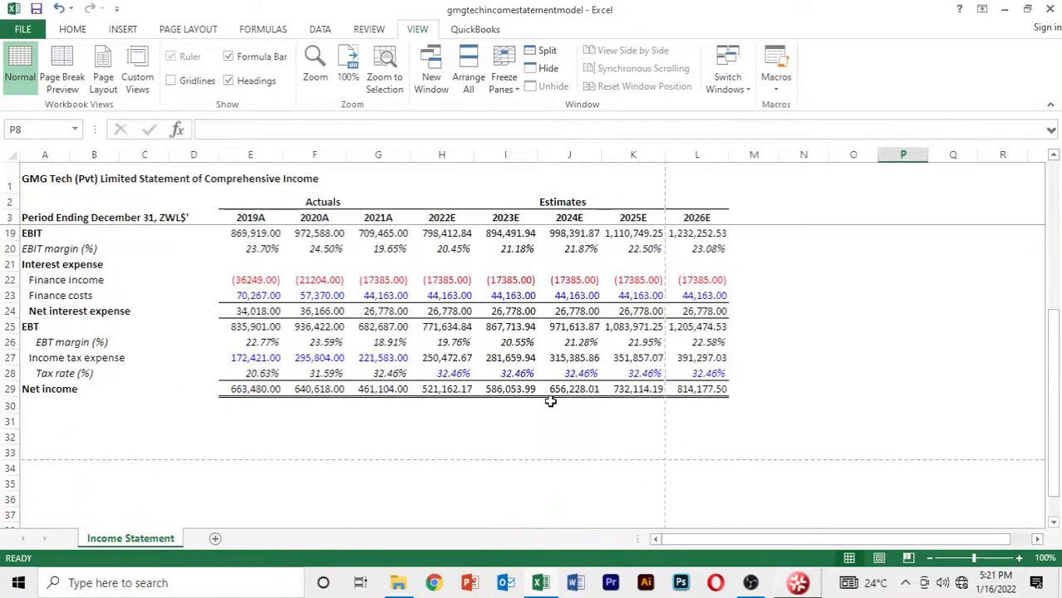
pyautogui.scroll(5, 550, 402)
pyautogui.scroll(-3, 550, 402)
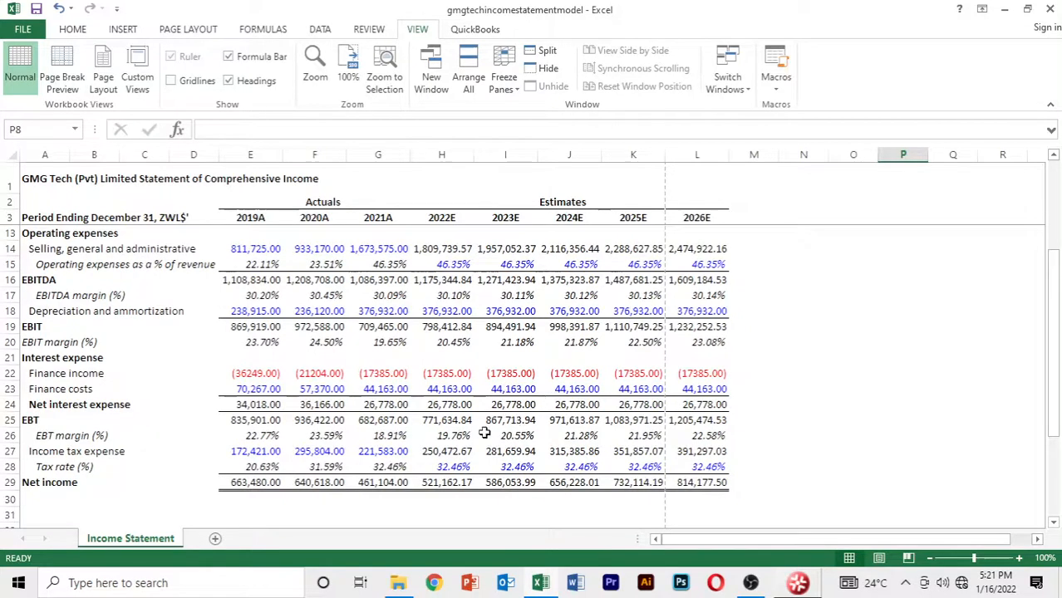
# Align the EBIT margin (%) label in A20 as Left (Indent) with an indent of 2, and check it against the other labels.
pyautogui.click(37, 344)
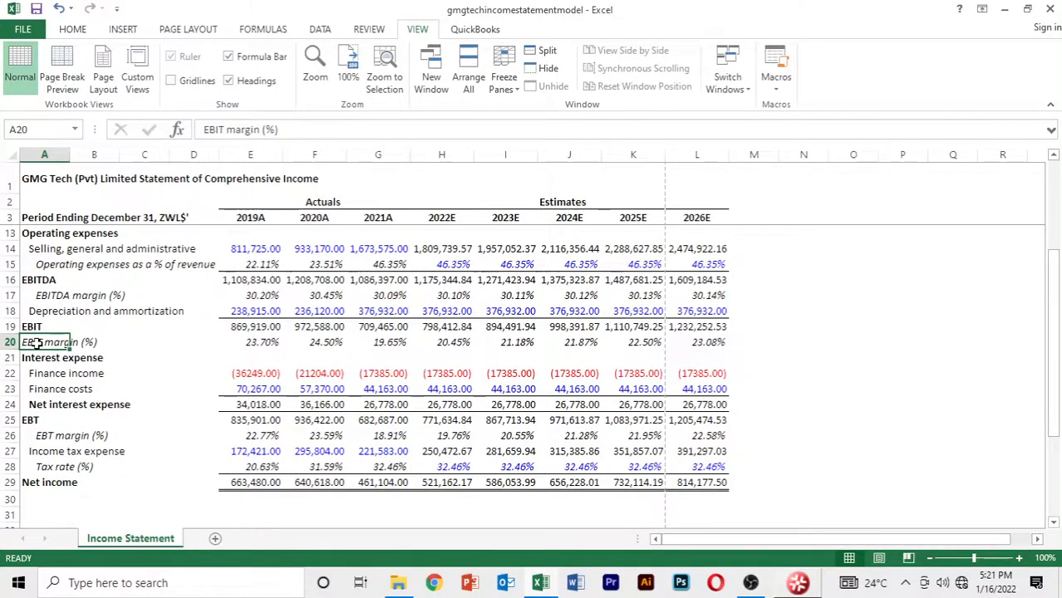
pyautogui.hotkey('ctrl', '1')
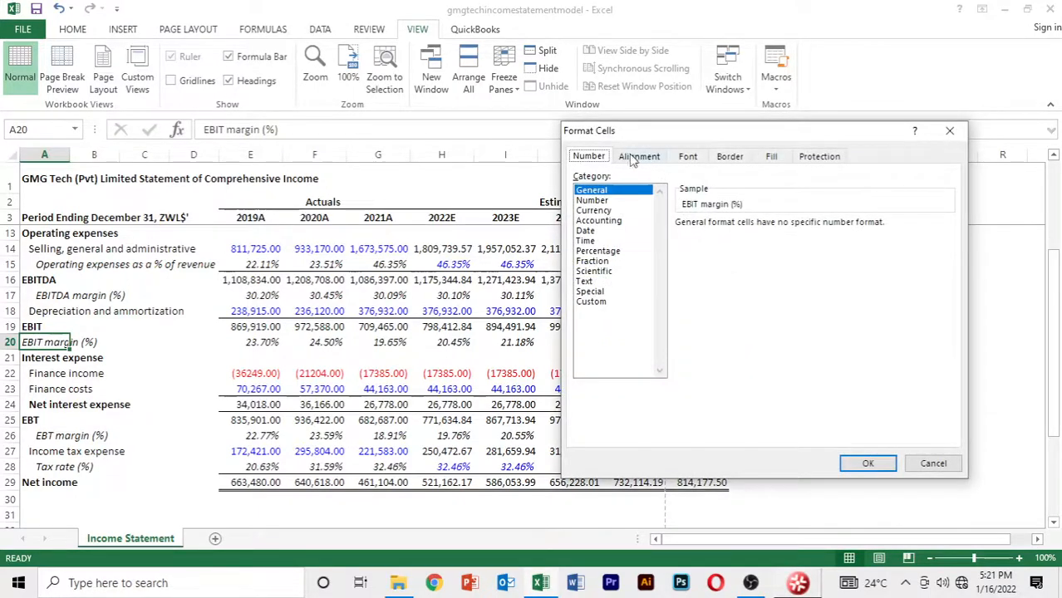
pyautogui.click(637, 157)
pyautogui.click(687, 207)
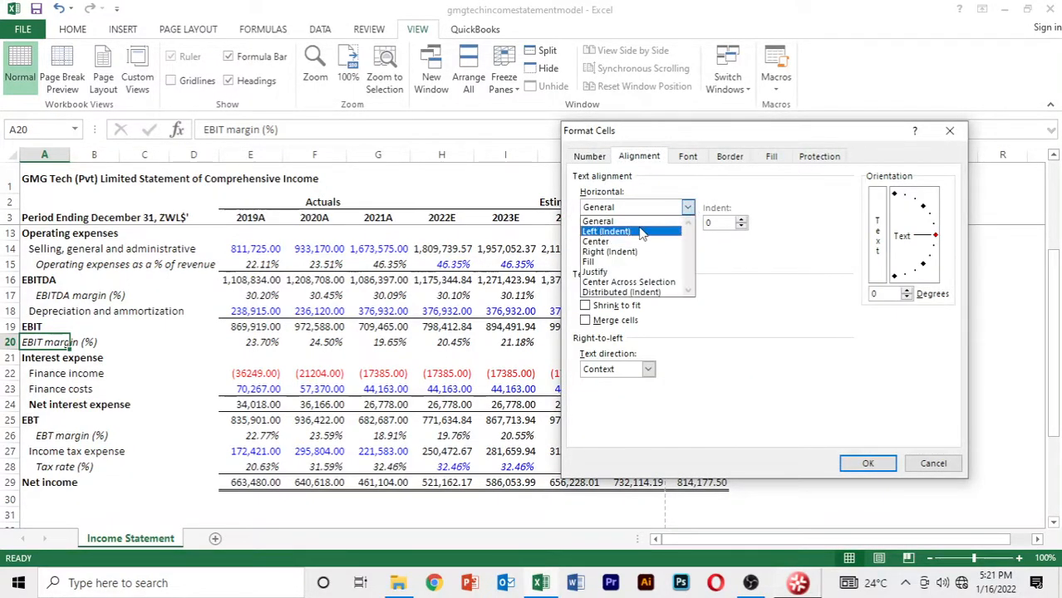
pyautogui.click(641, 233)
pyautogui.click(741, 222)
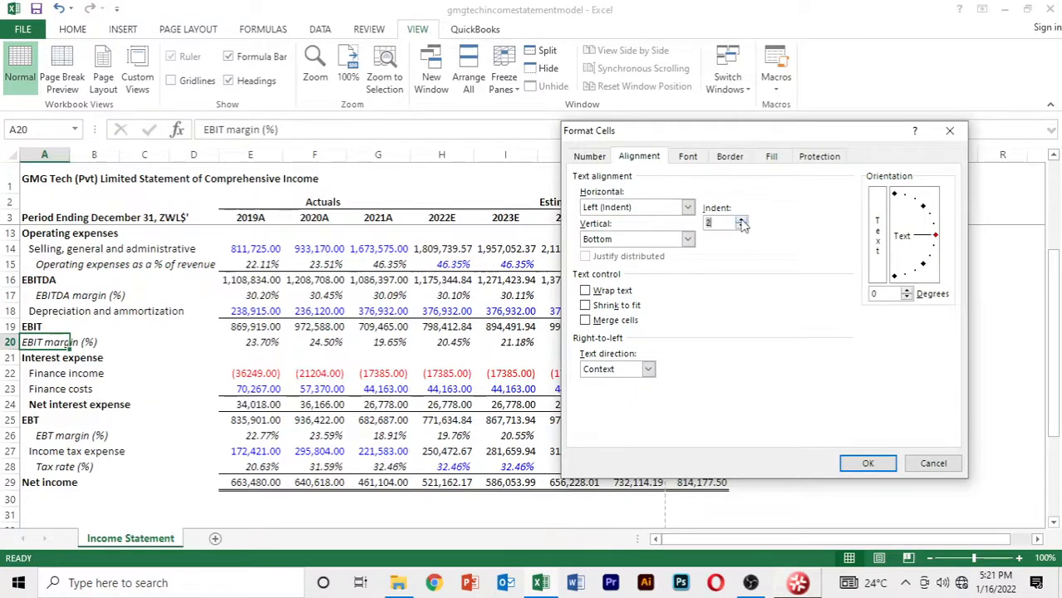
pyautogui.click(868, 463)
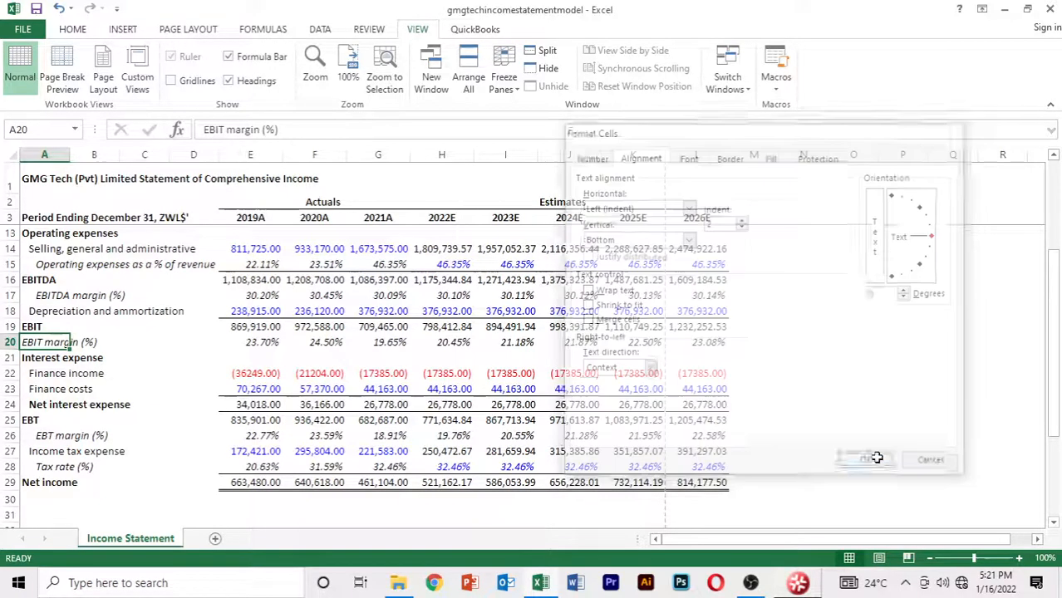
pyautogui.click(94, 451)
pyautogui.scroll(3, 94, 453)
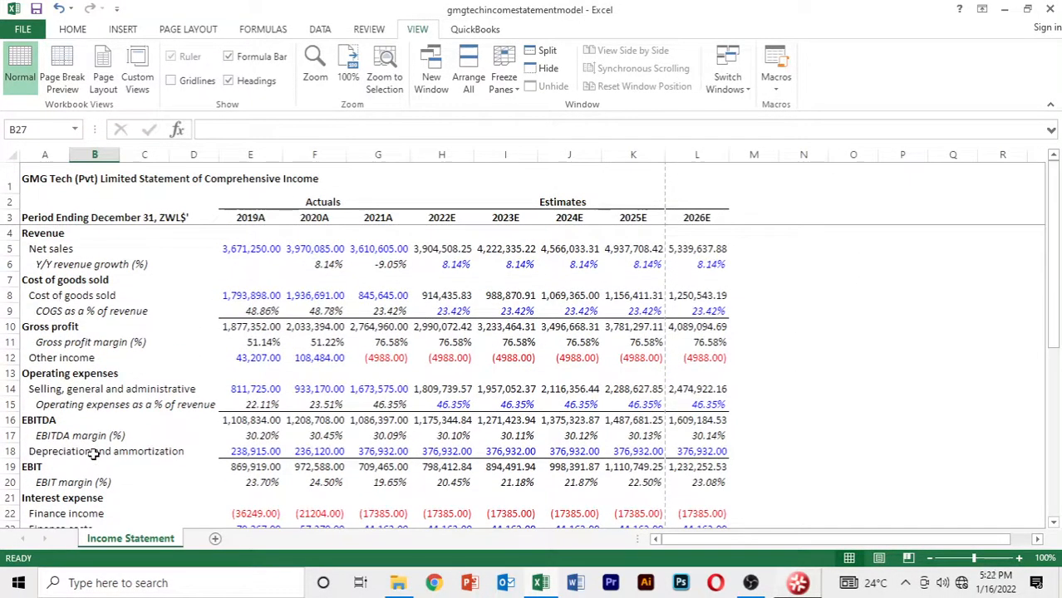
pyautogui.scroll(-6, 93, 452)
pyautogui.click(610, 442)
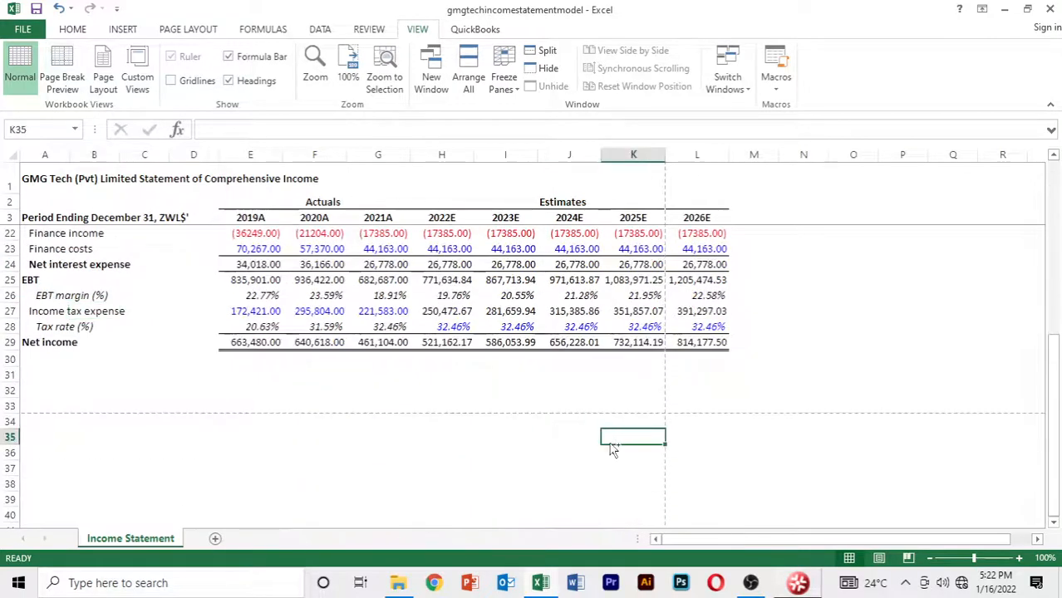
pyautogui.scroll(6, 558, 437)
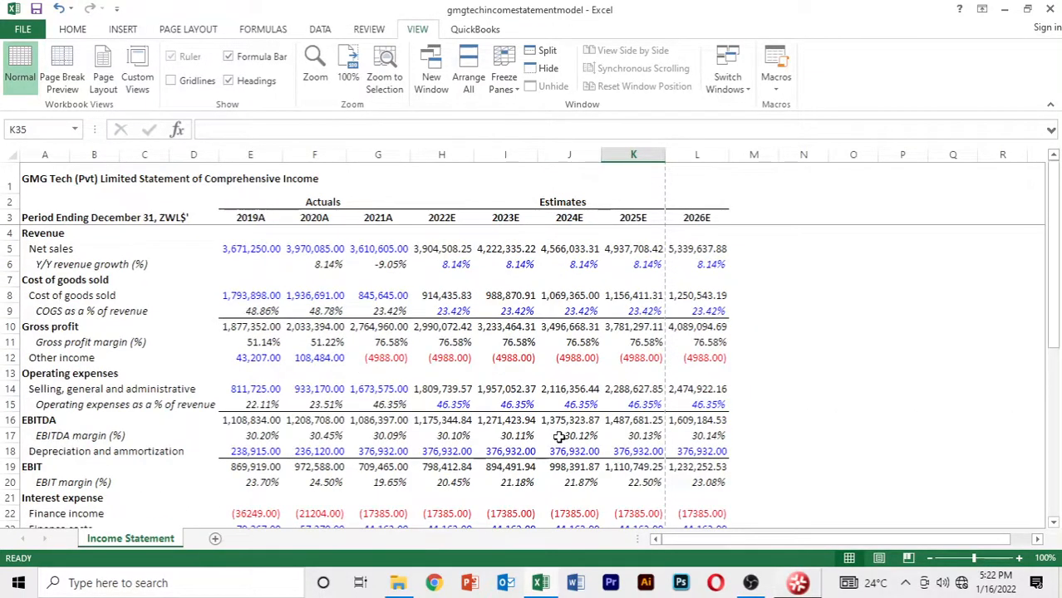
# Set the print output to Microsoft Print to PDF with Fit All Columns on One Page scaling.
pyautogui.click(23, 32)
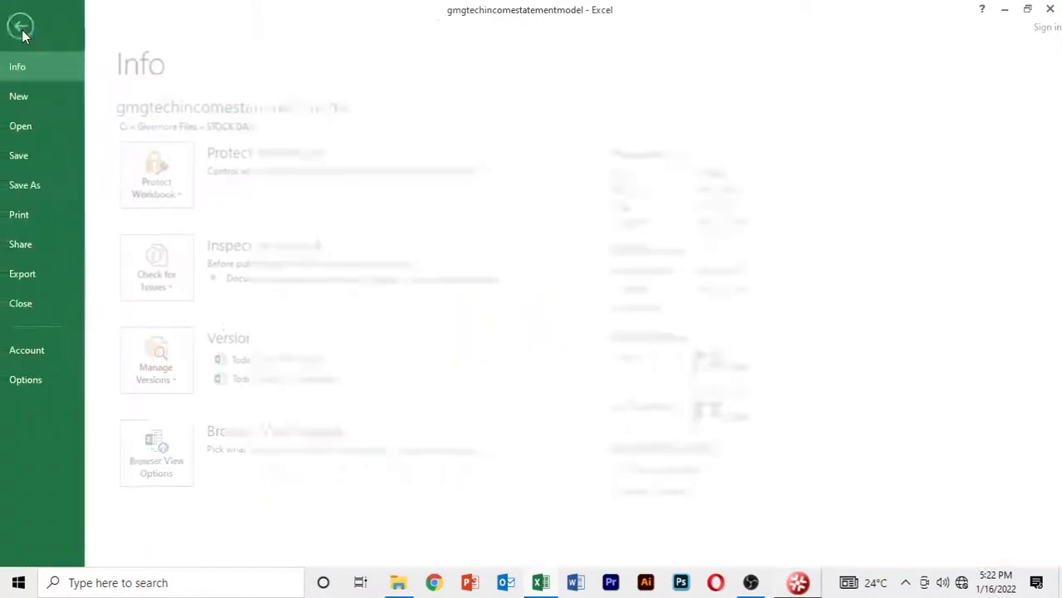
pyautogui.click(41, 216)
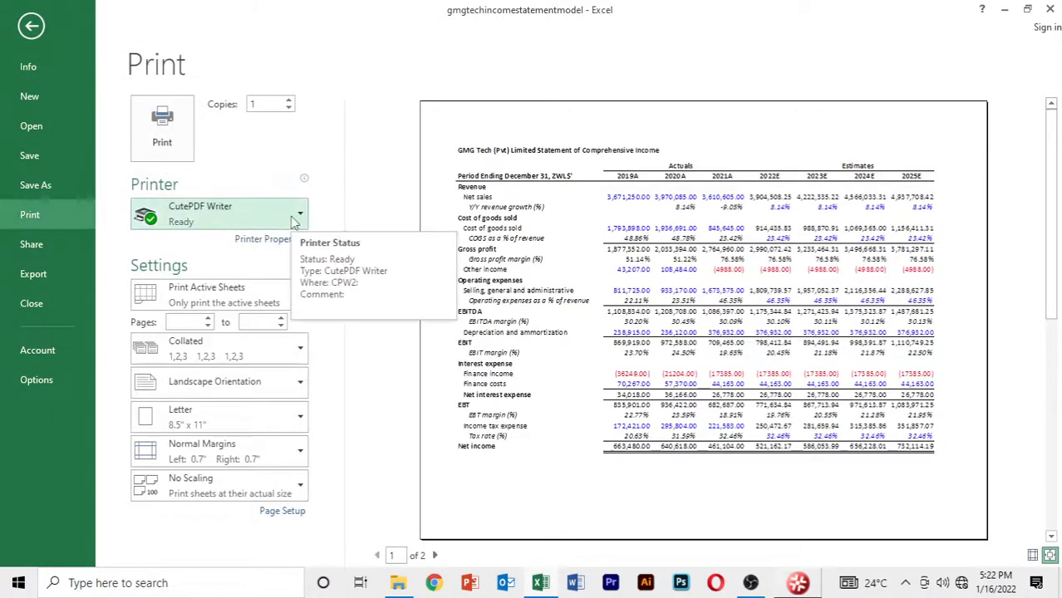
pyautogui.click(292, 221)
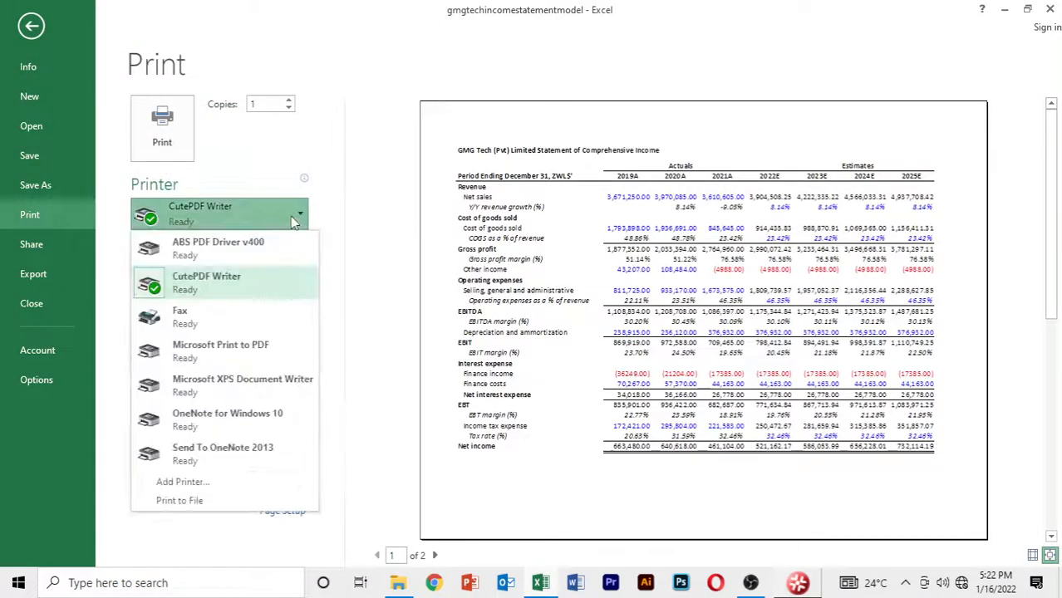
pyautogui.click(223, 355)
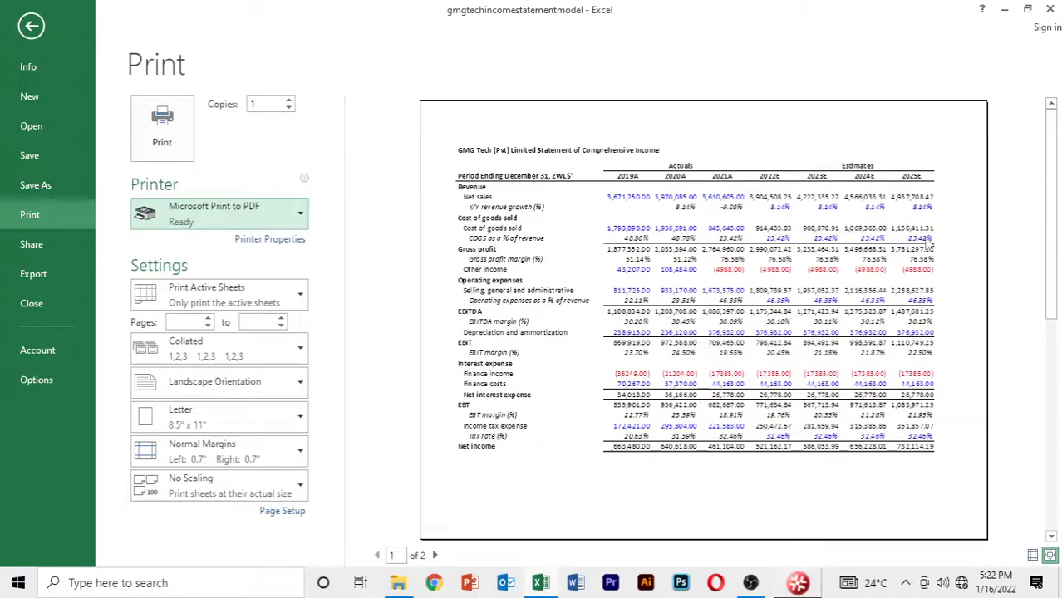
pyautogui.click(279, 493)
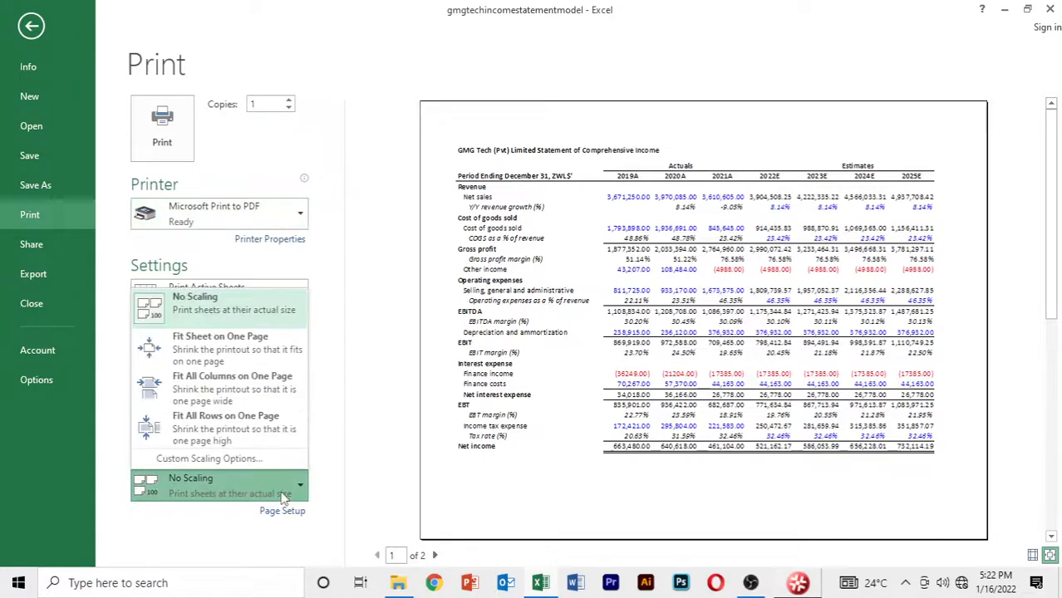
pyautogui.click(246, 386)
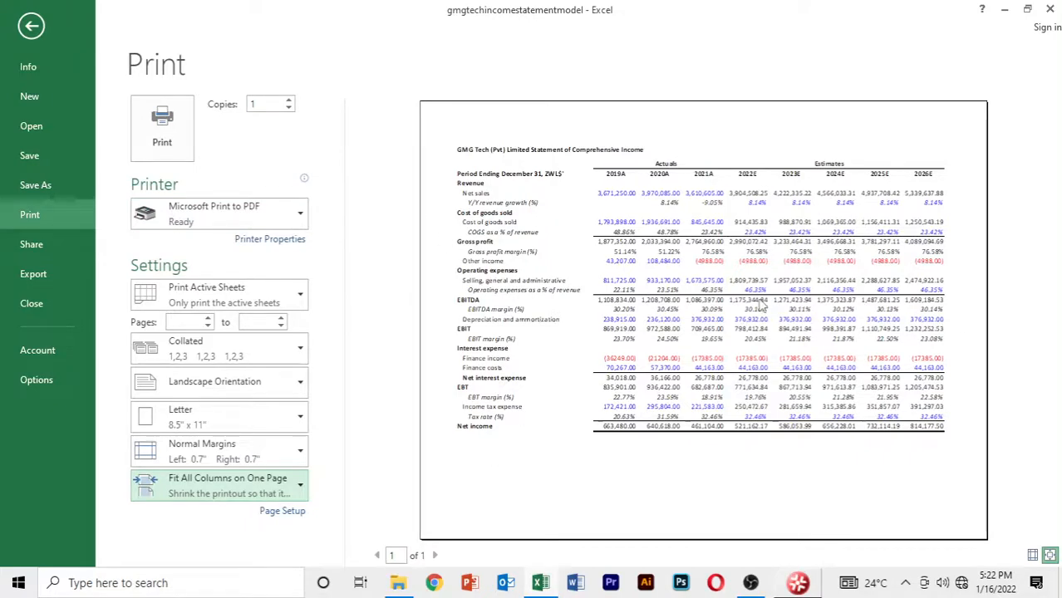
# Print the statement to a PDF document named gmgtechincomestatementmodel in the STOCK DATA folder.
pyautogui.click(162, 128)
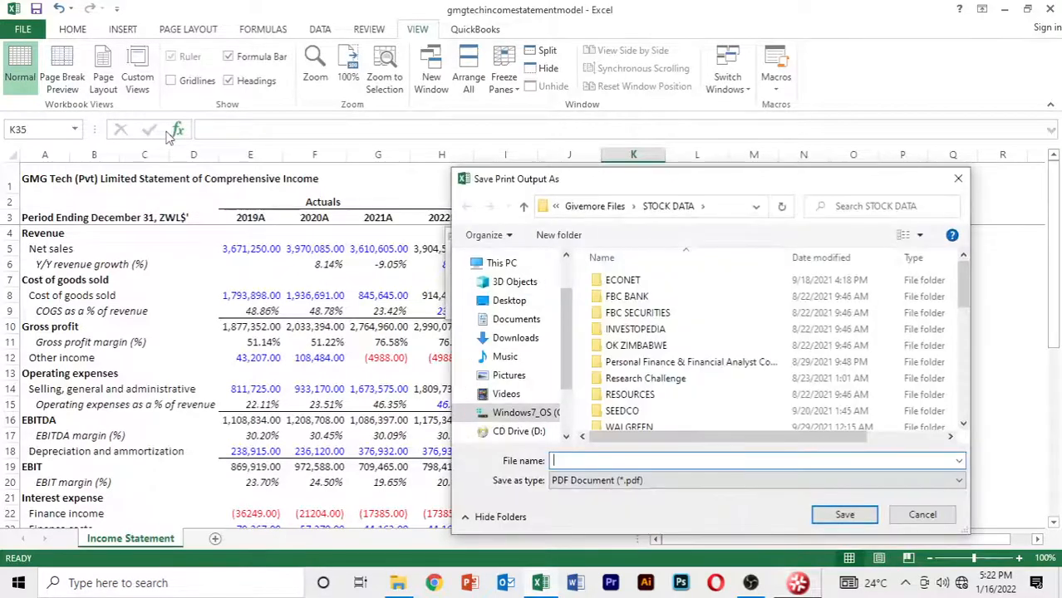
pyautogui.write('gn')
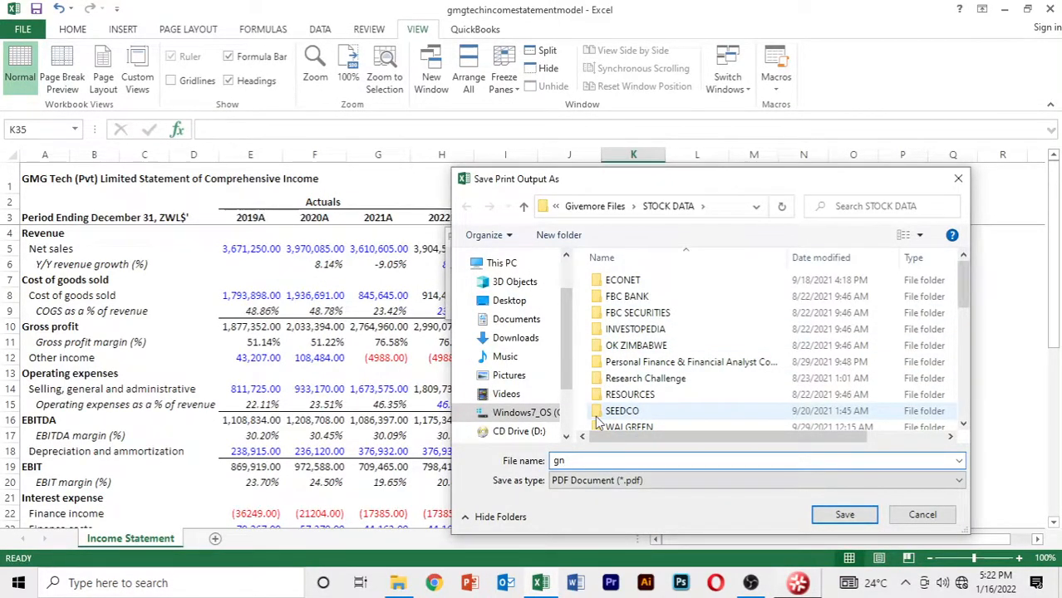
pyautogui.press('BackSpace')
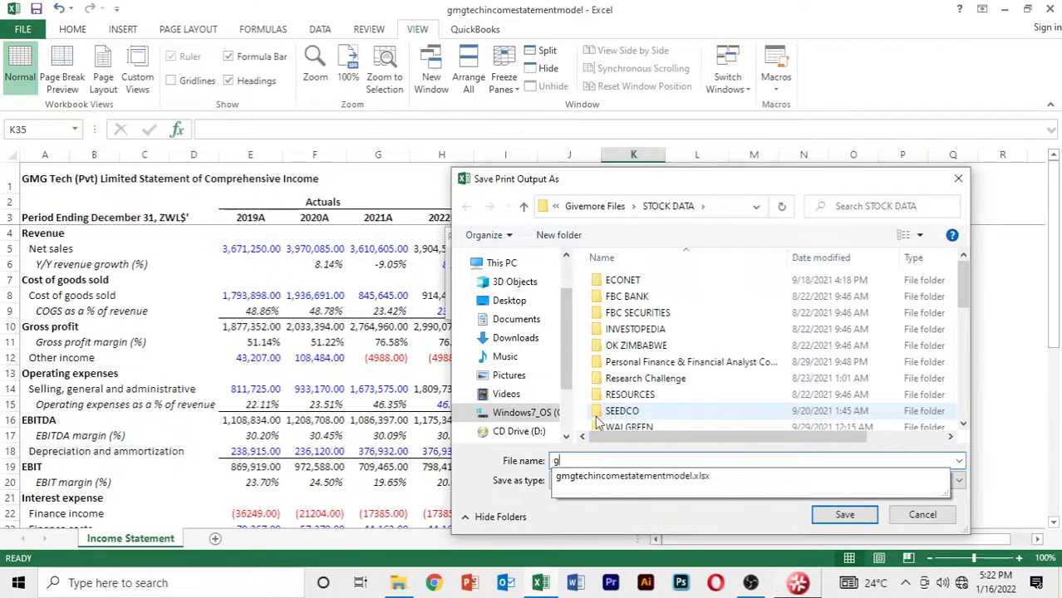
pyautogui.click(664, 484)
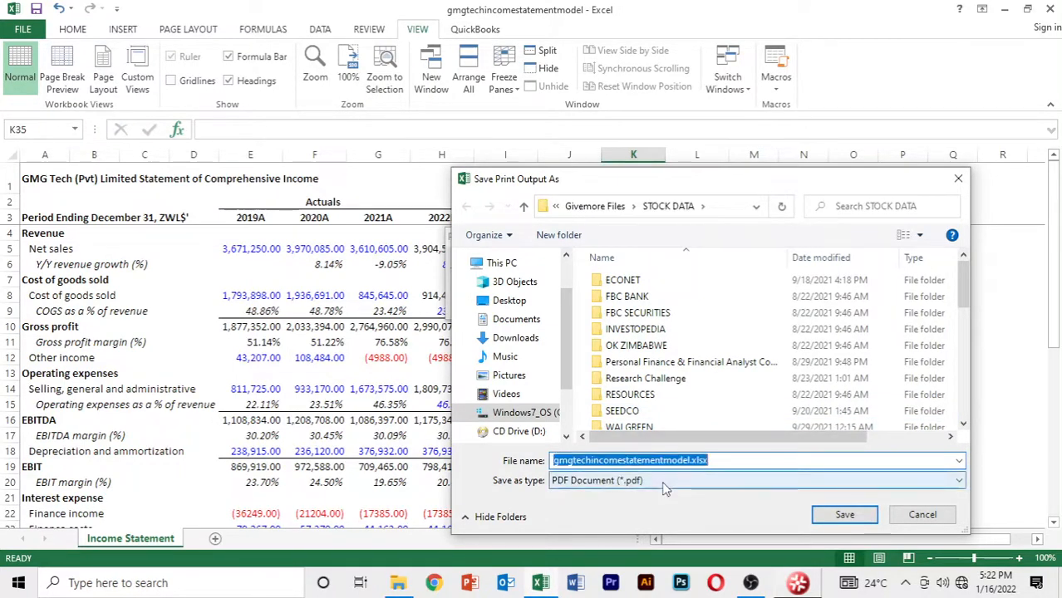
pyautogui.click(719, 460)
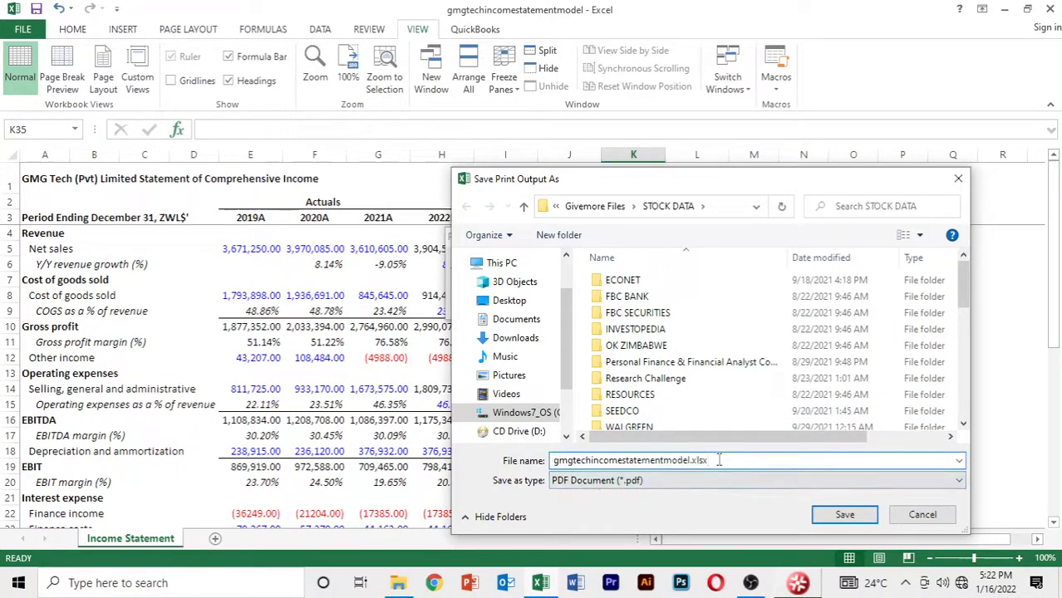
pyautogui.press('BackSpace')
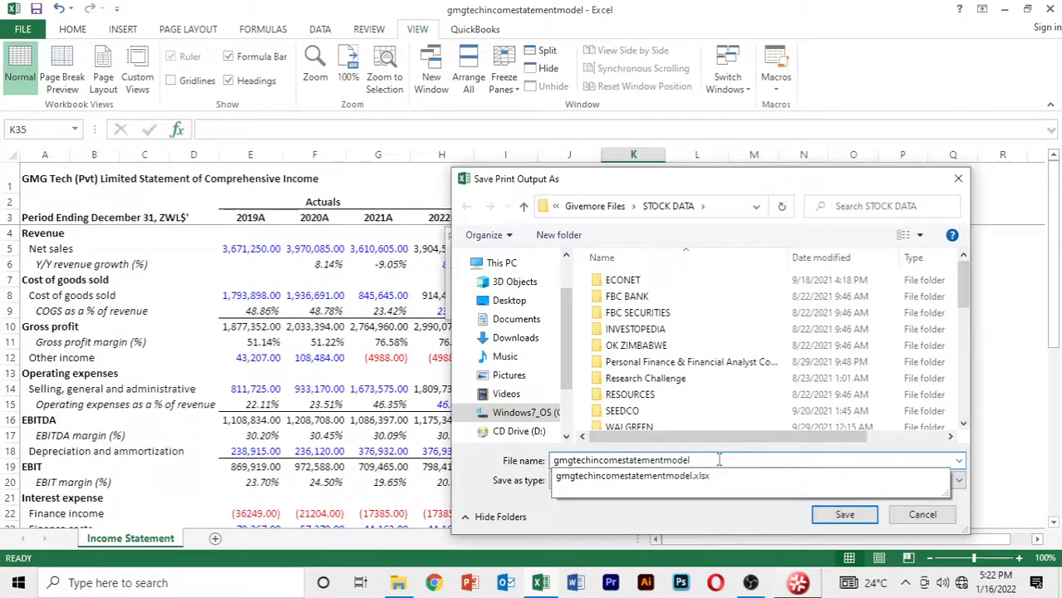
pyautogui.click(706, 512)
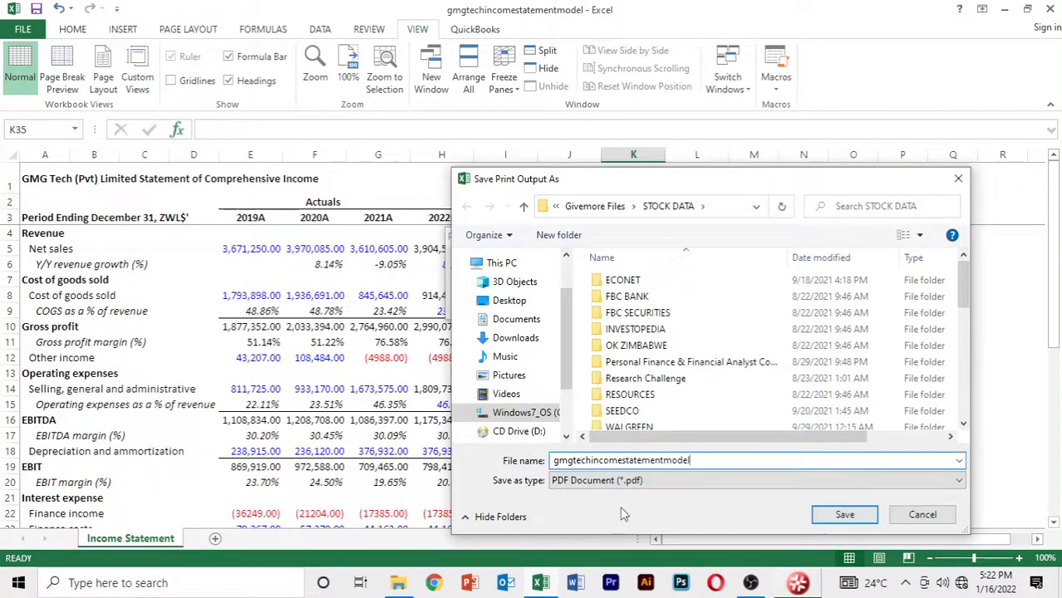
pyautogui.click(844, 516)
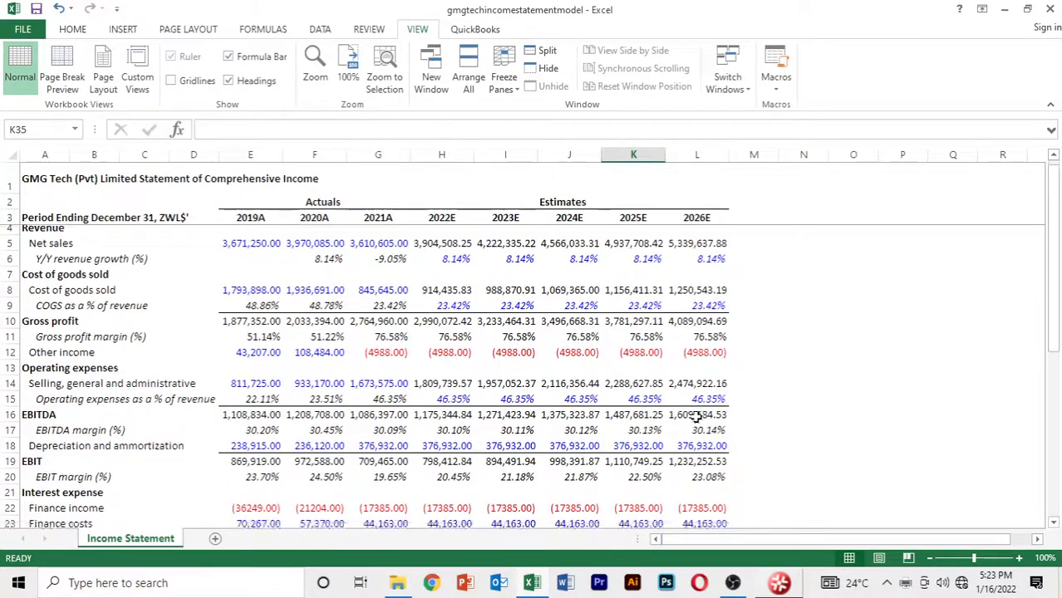
# Switch to File Explorer and look for the exported PDF in Downloads, Documents, the Desktop's DATABASE folder and the GnATech (F:) drive.
pyautogui.scroll(-6, 483, 519)
pyautogui.click(526, 425)
pyautogui.click(399, 584)
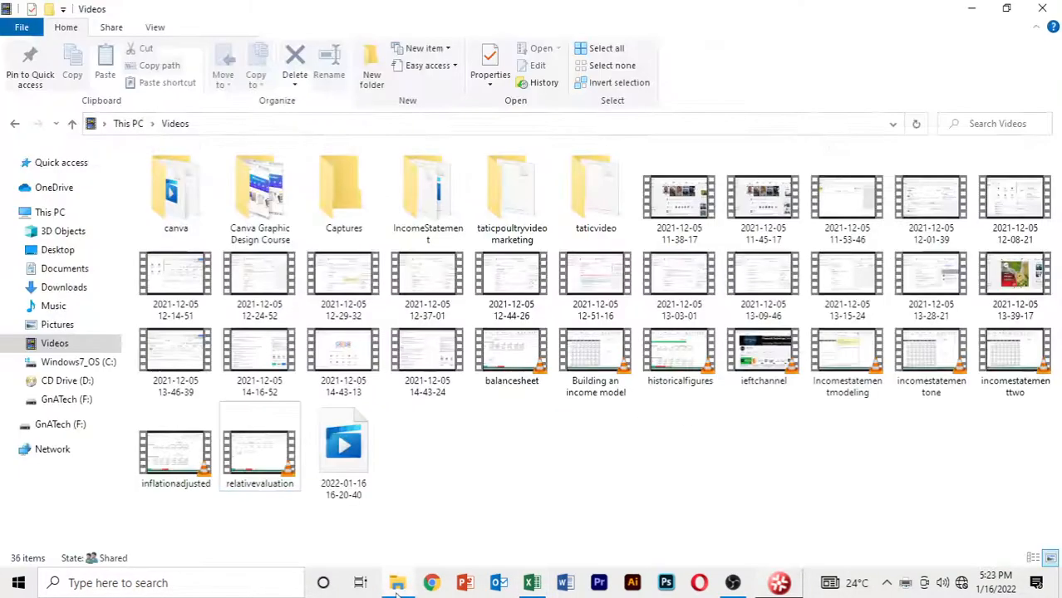
pyautogui.click(67, 289)
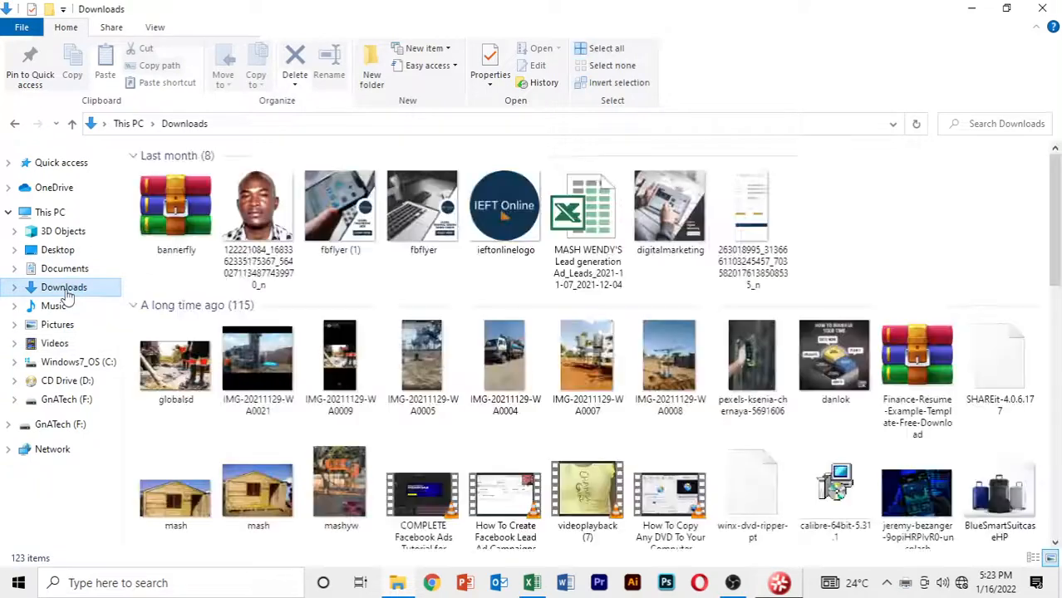
pyautogui.click(70, 271)
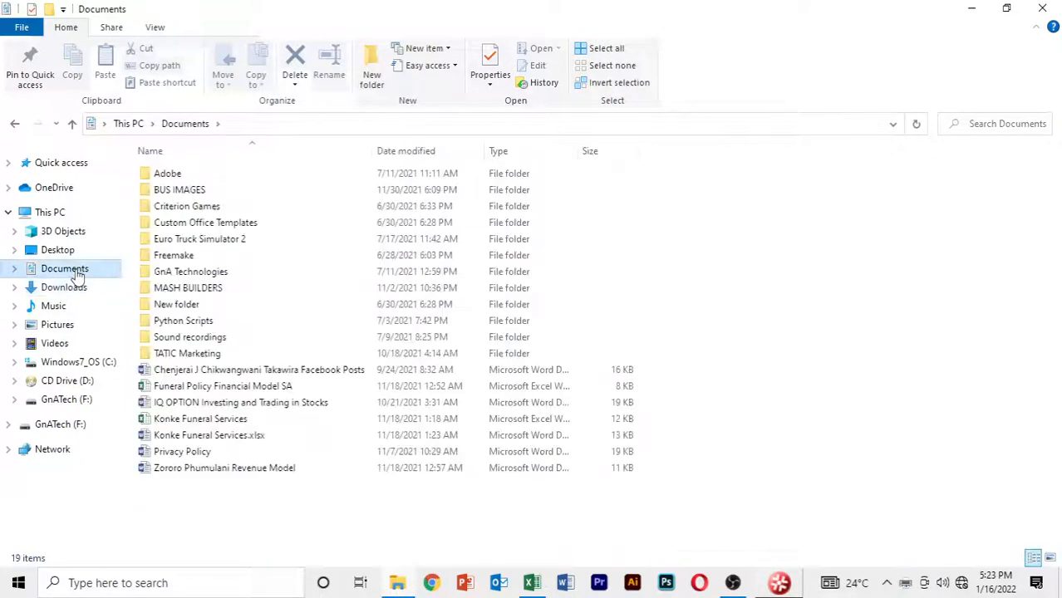
pyautogui.click(63, 253)
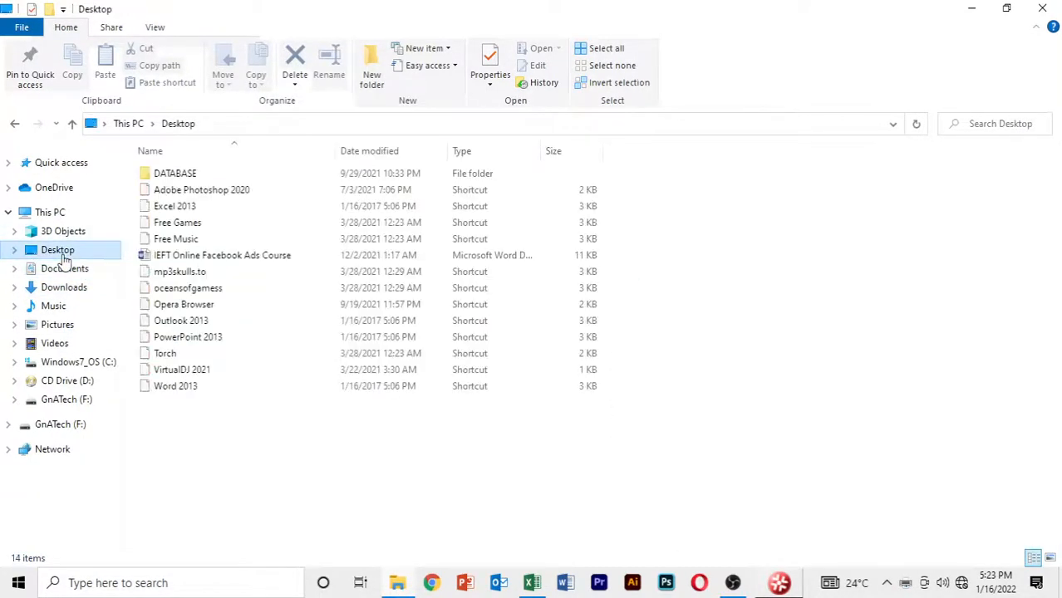
pyautogui.doubleClick(199, 173)
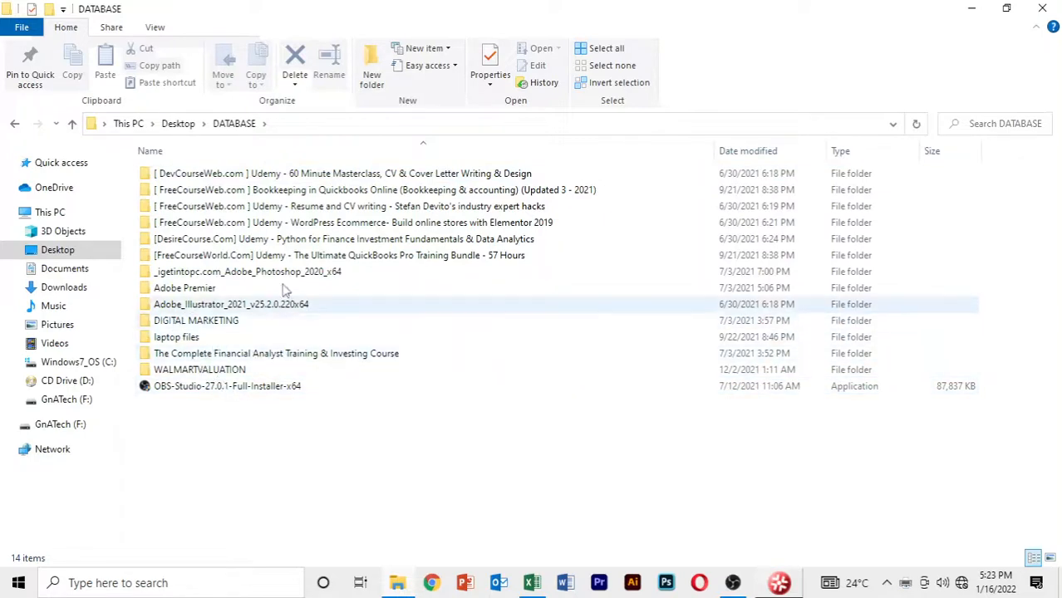
pyautogui.click(66, 430)
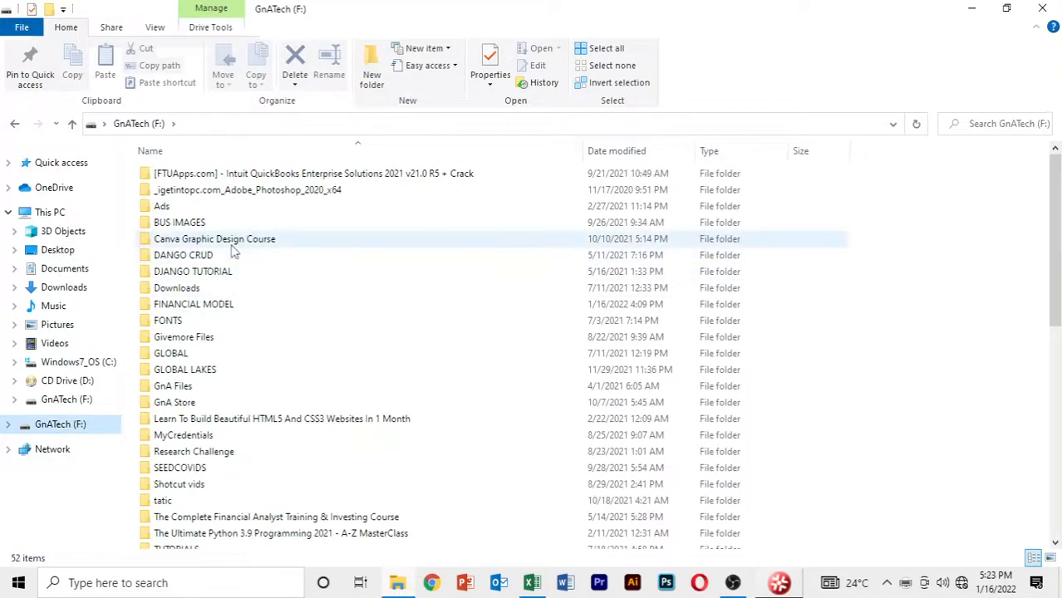
# Open the gmgtechincomestatementmodel PDF from the STOCK DATA folder on the Windows7_OS (C:) drive.
pyautogui.click(50, 366)
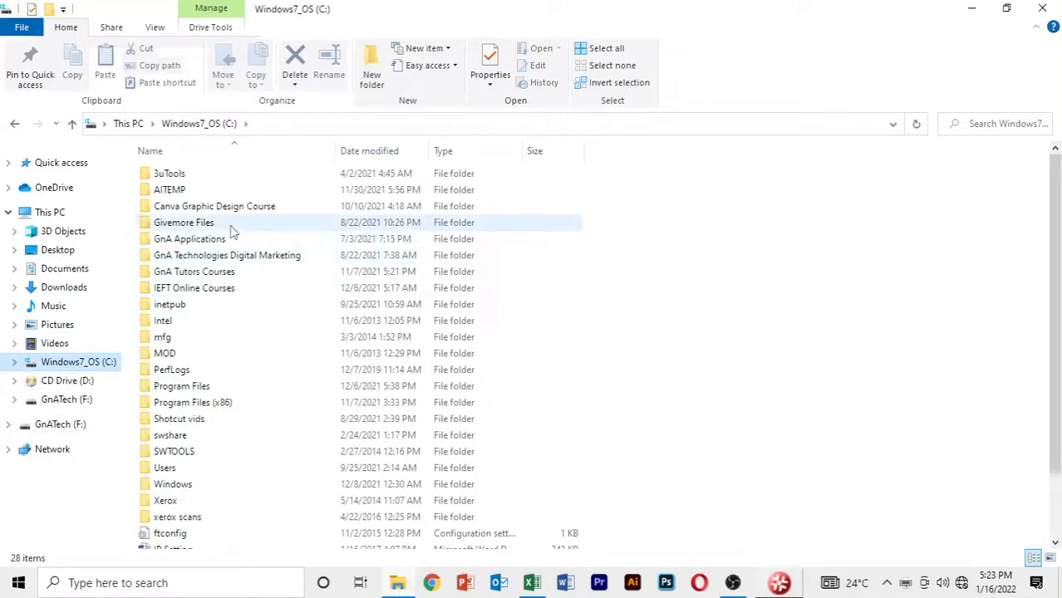
pyautogui.doubleClick(184, 223)
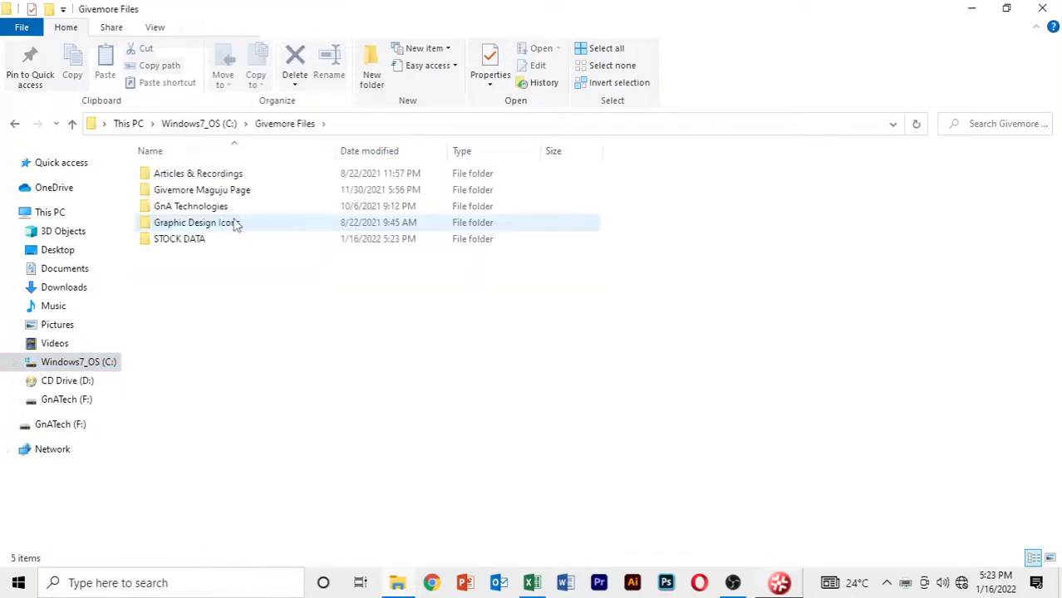
pyautogui.doubleClick(201, 241)
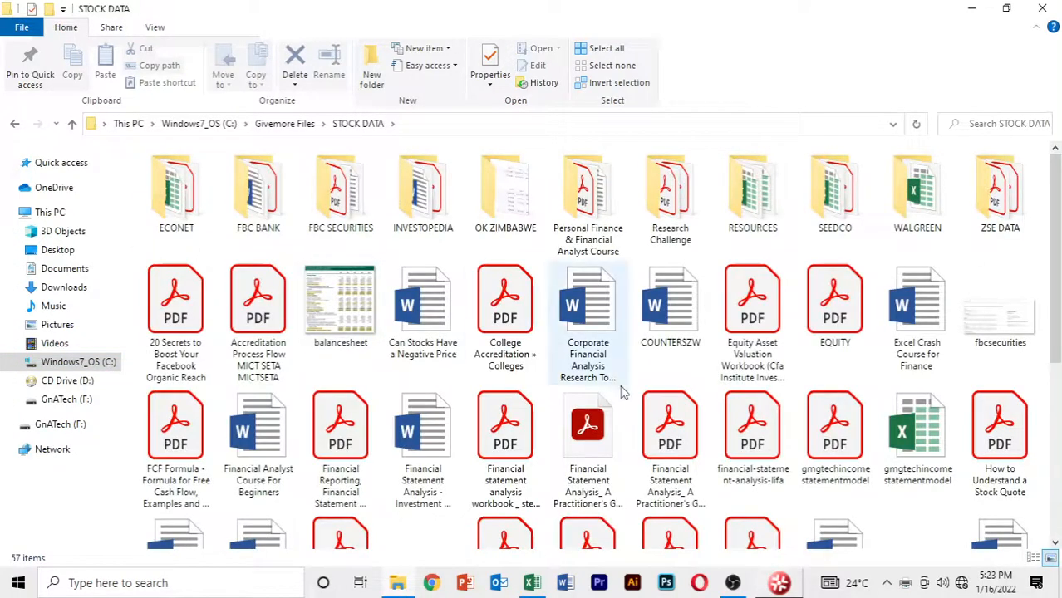
pyautogui.scroll(-5, 587, 449)
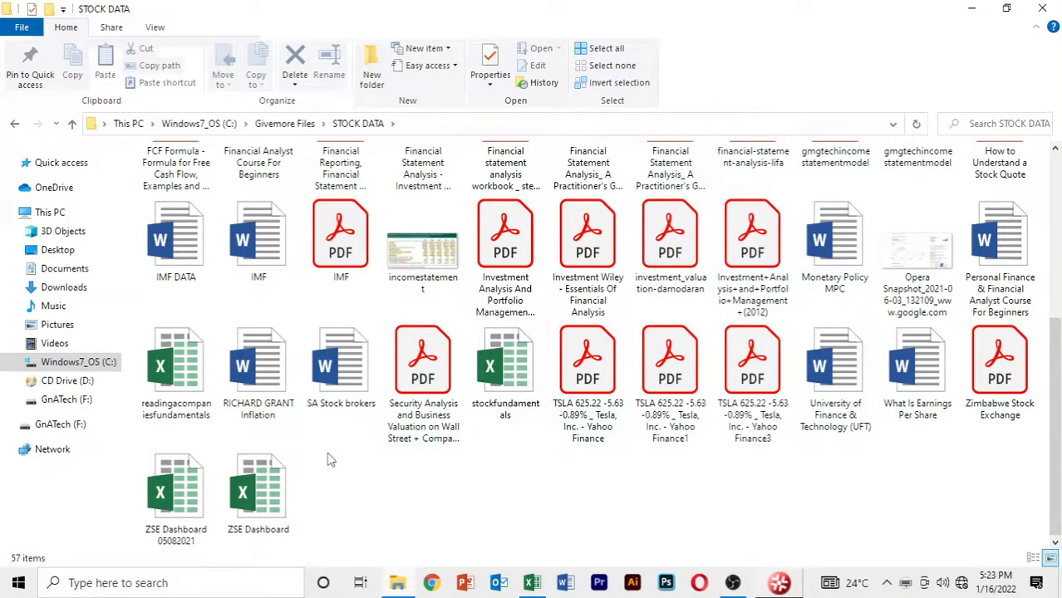
pyautogui.scroll(2, 473, 401)
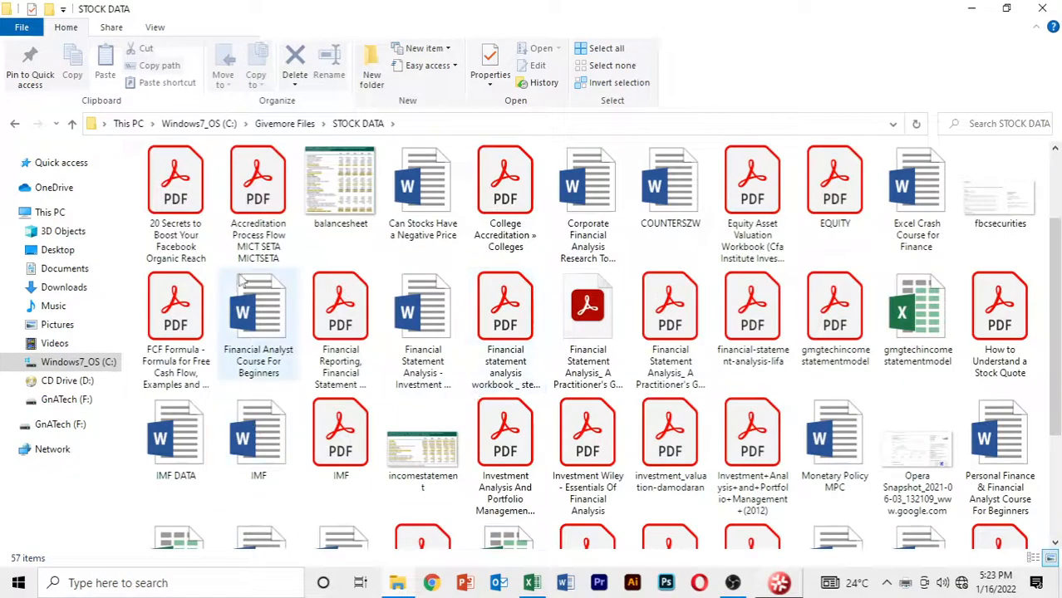
pyautogui.click(835, 314)
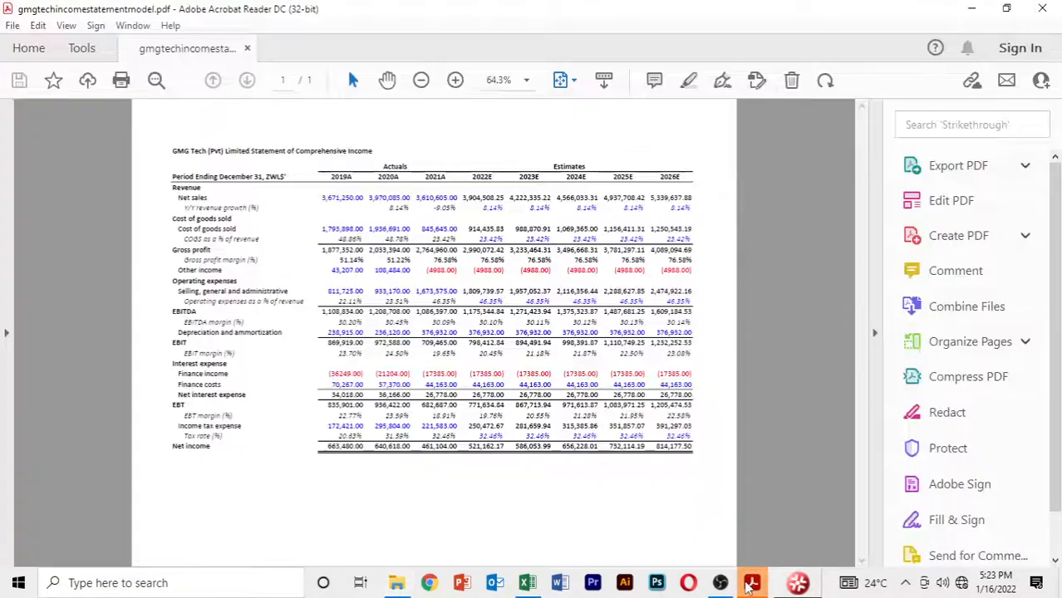
# Collapse the PDF viewer's tools pane, decline recovery of the unsaved documents and display the statement at 75% zoom.
pyautogui.click(874, 332)
pyautogui.click(455, 79)
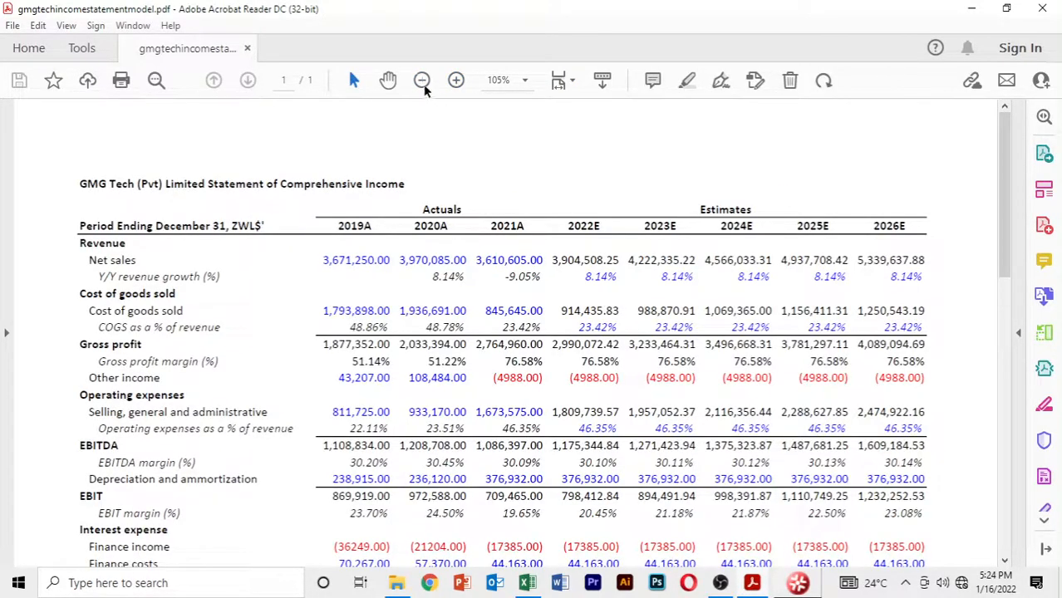
pyautogui.click(700, 334)
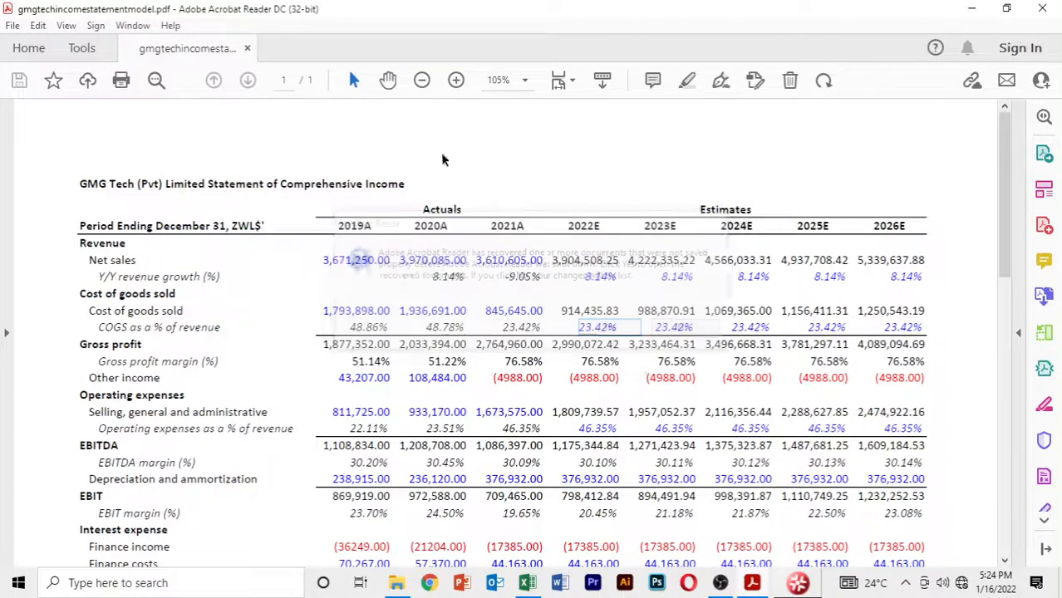
pyautogui.click(422, 80)
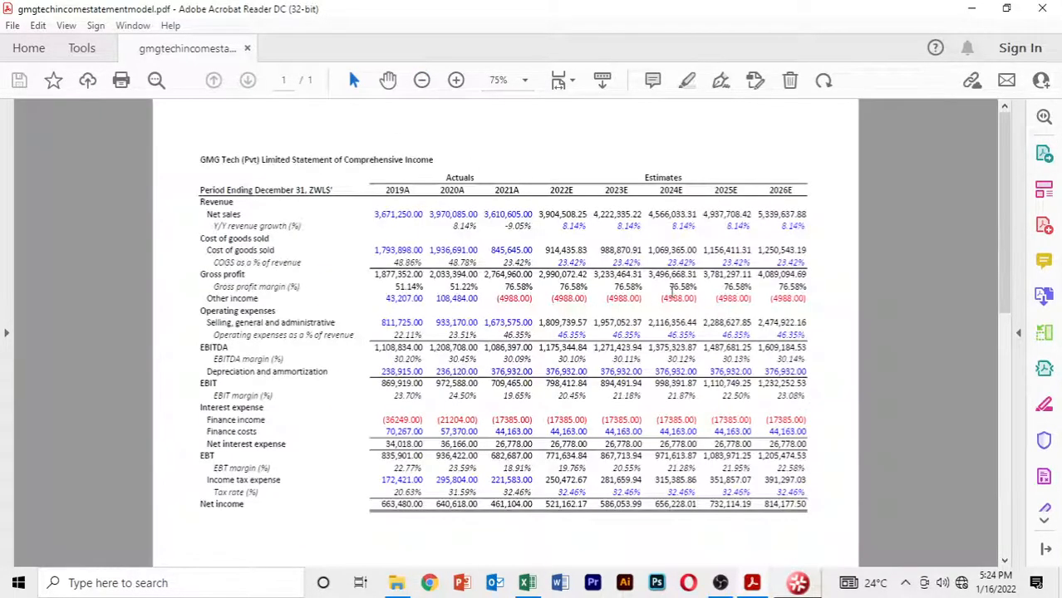
# Examine the exported statement down to Net income at 105% and 75% zoom, and dismiss the notice about reopening closed PDFs.
pyautogui.scroll(-1, 671, 291)
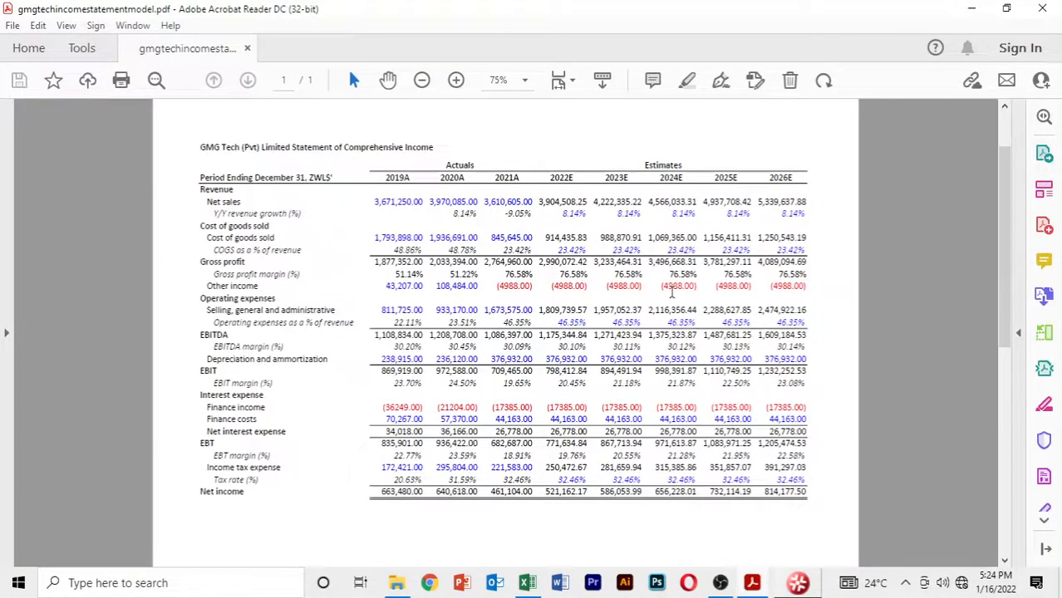
pyautogui.click(459, 82)
pyautogui.scroll(-1, 714, 365)
pyautogui.scroll(-3, 717, 368)
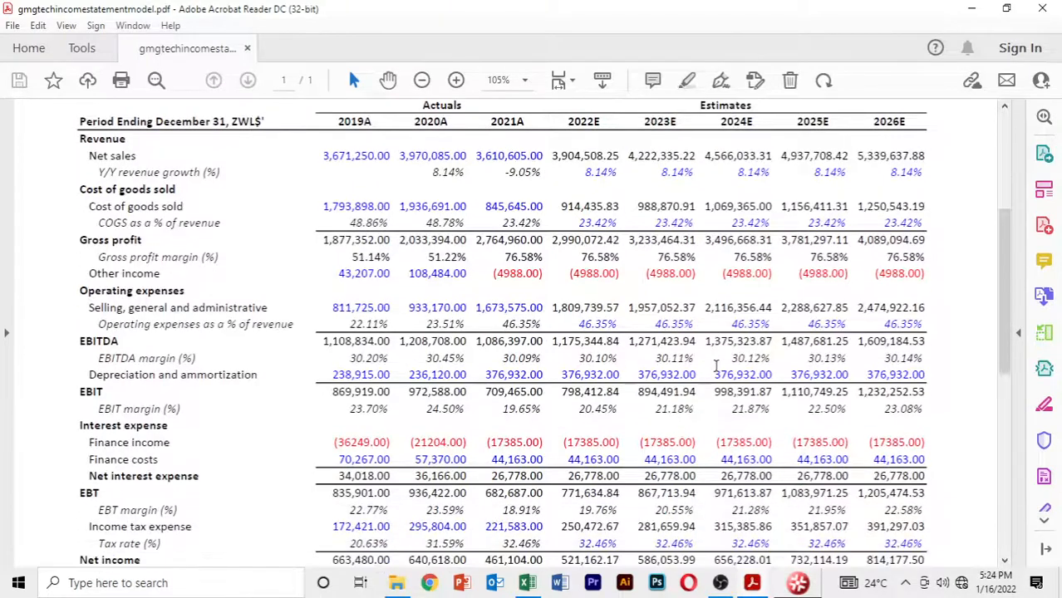
pyautogui.click(421, 79)
pyautogui.scroll(1, 600, 272)
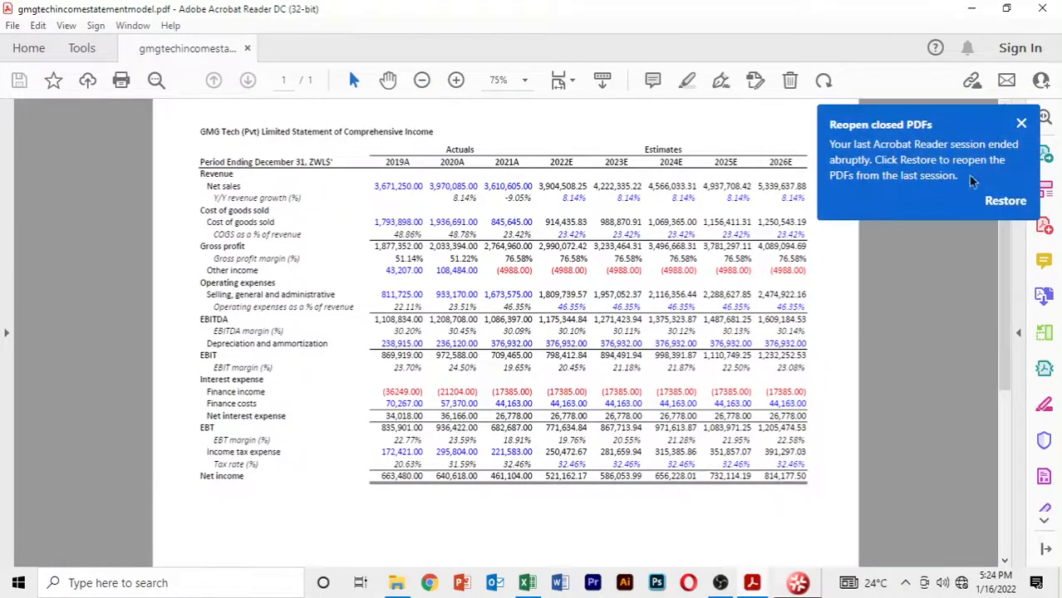
pyautogui.click(1022, 124)
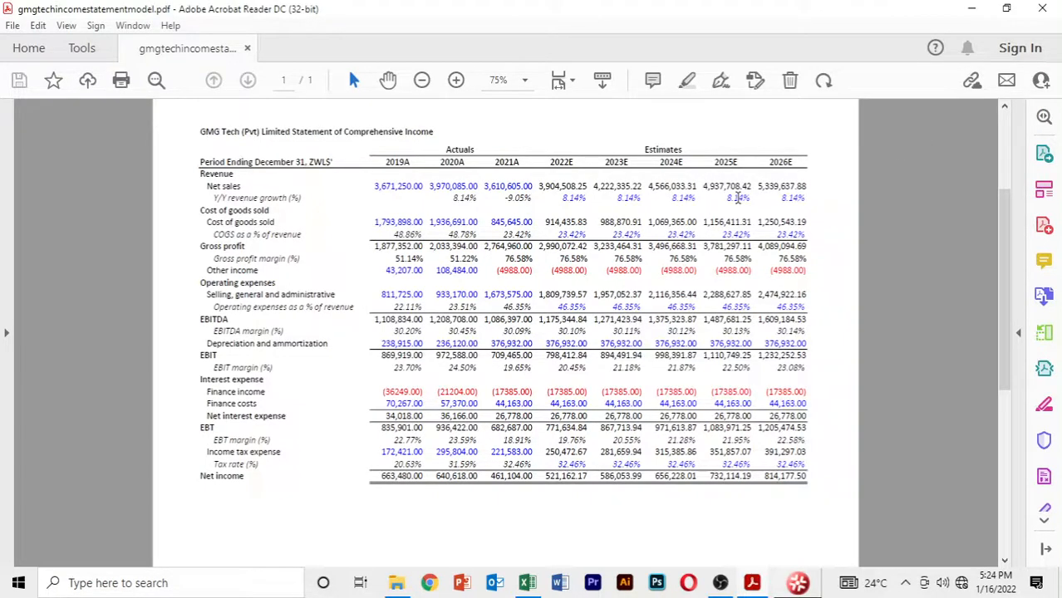